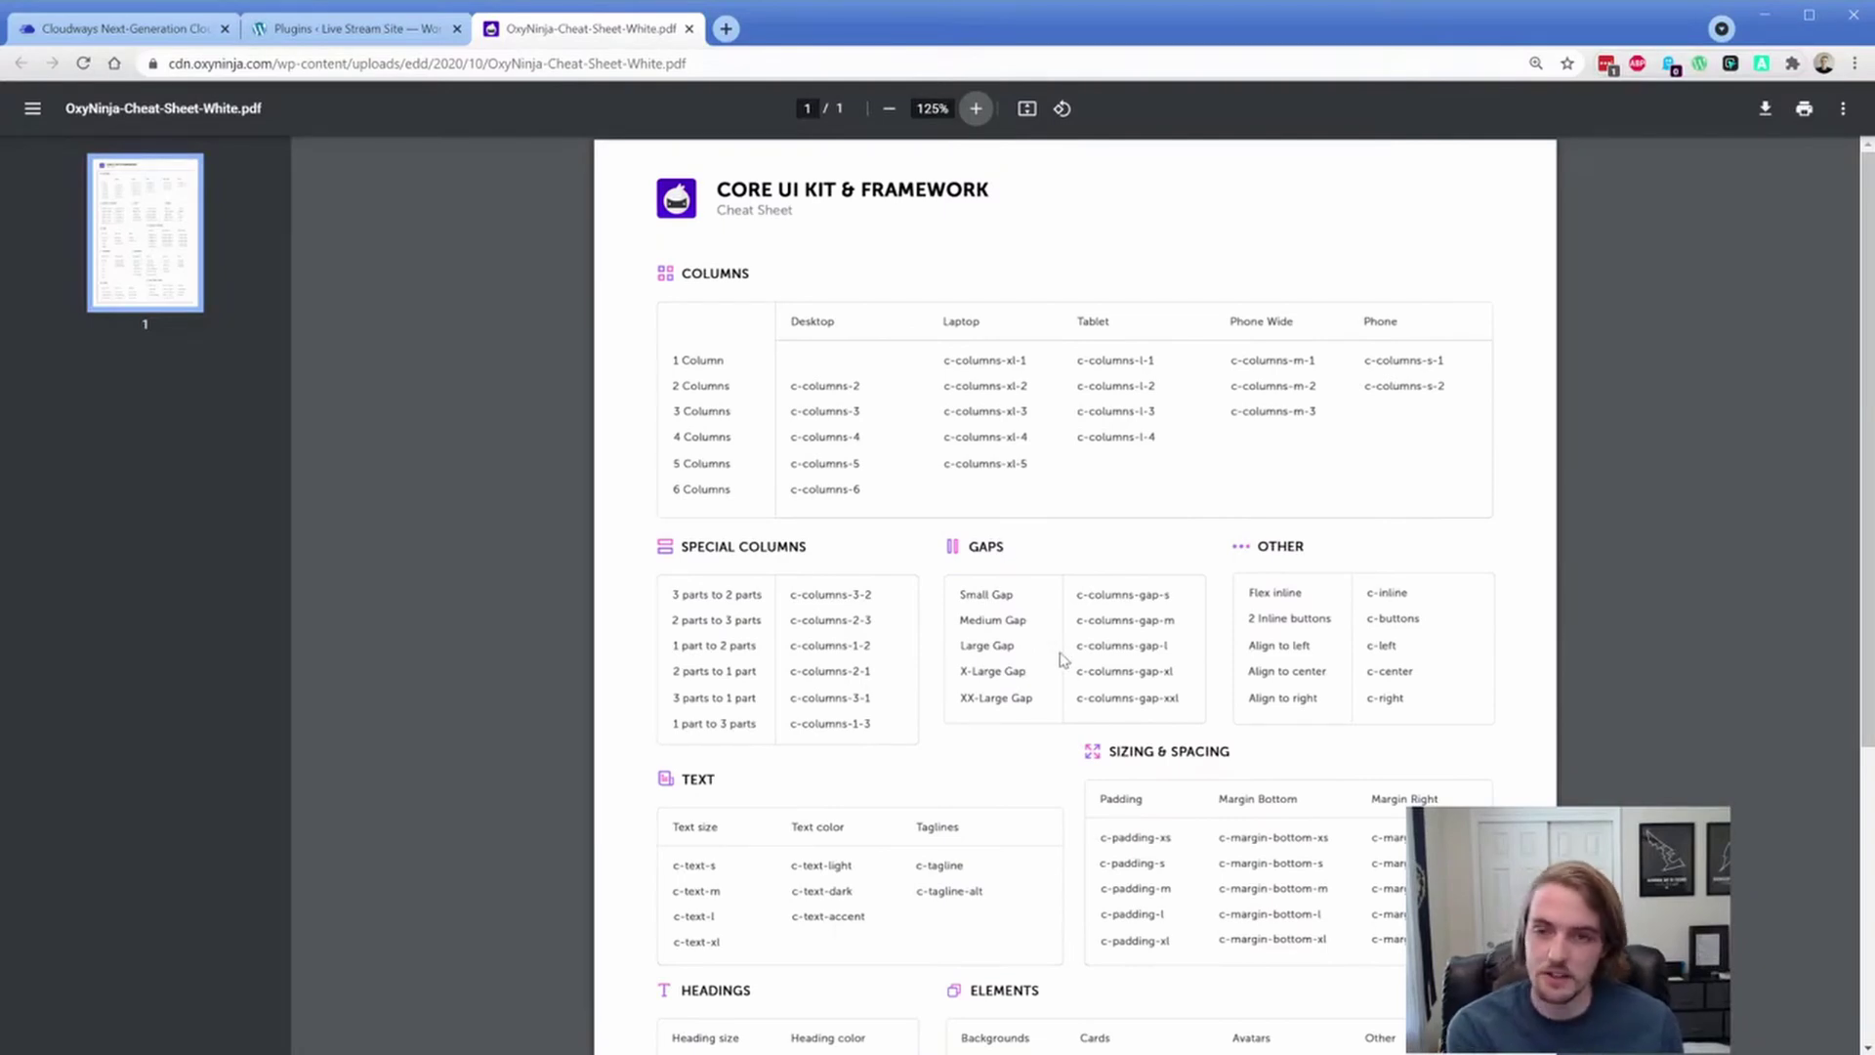
Step: Go to Plugins > Add New > Upload Plugin and choose the OxyNinja zip file
left_click(332, 29)
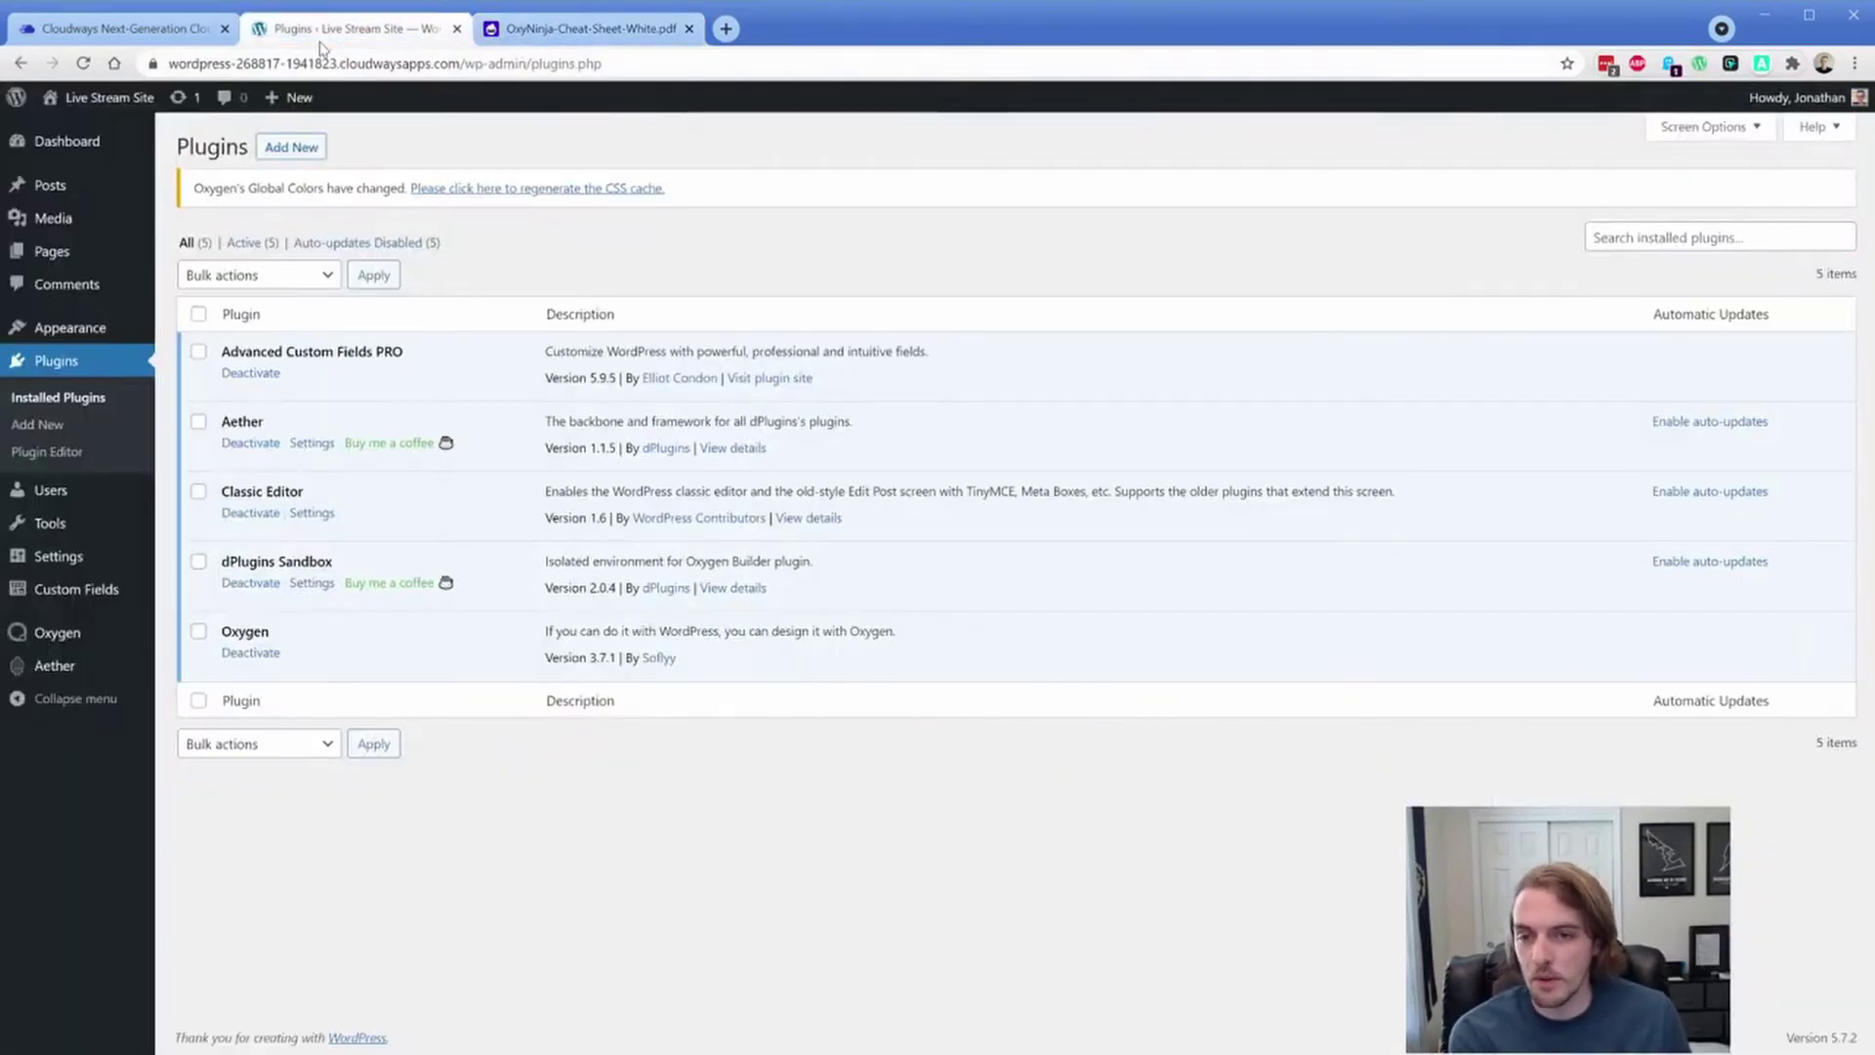
left_click(299, 149)
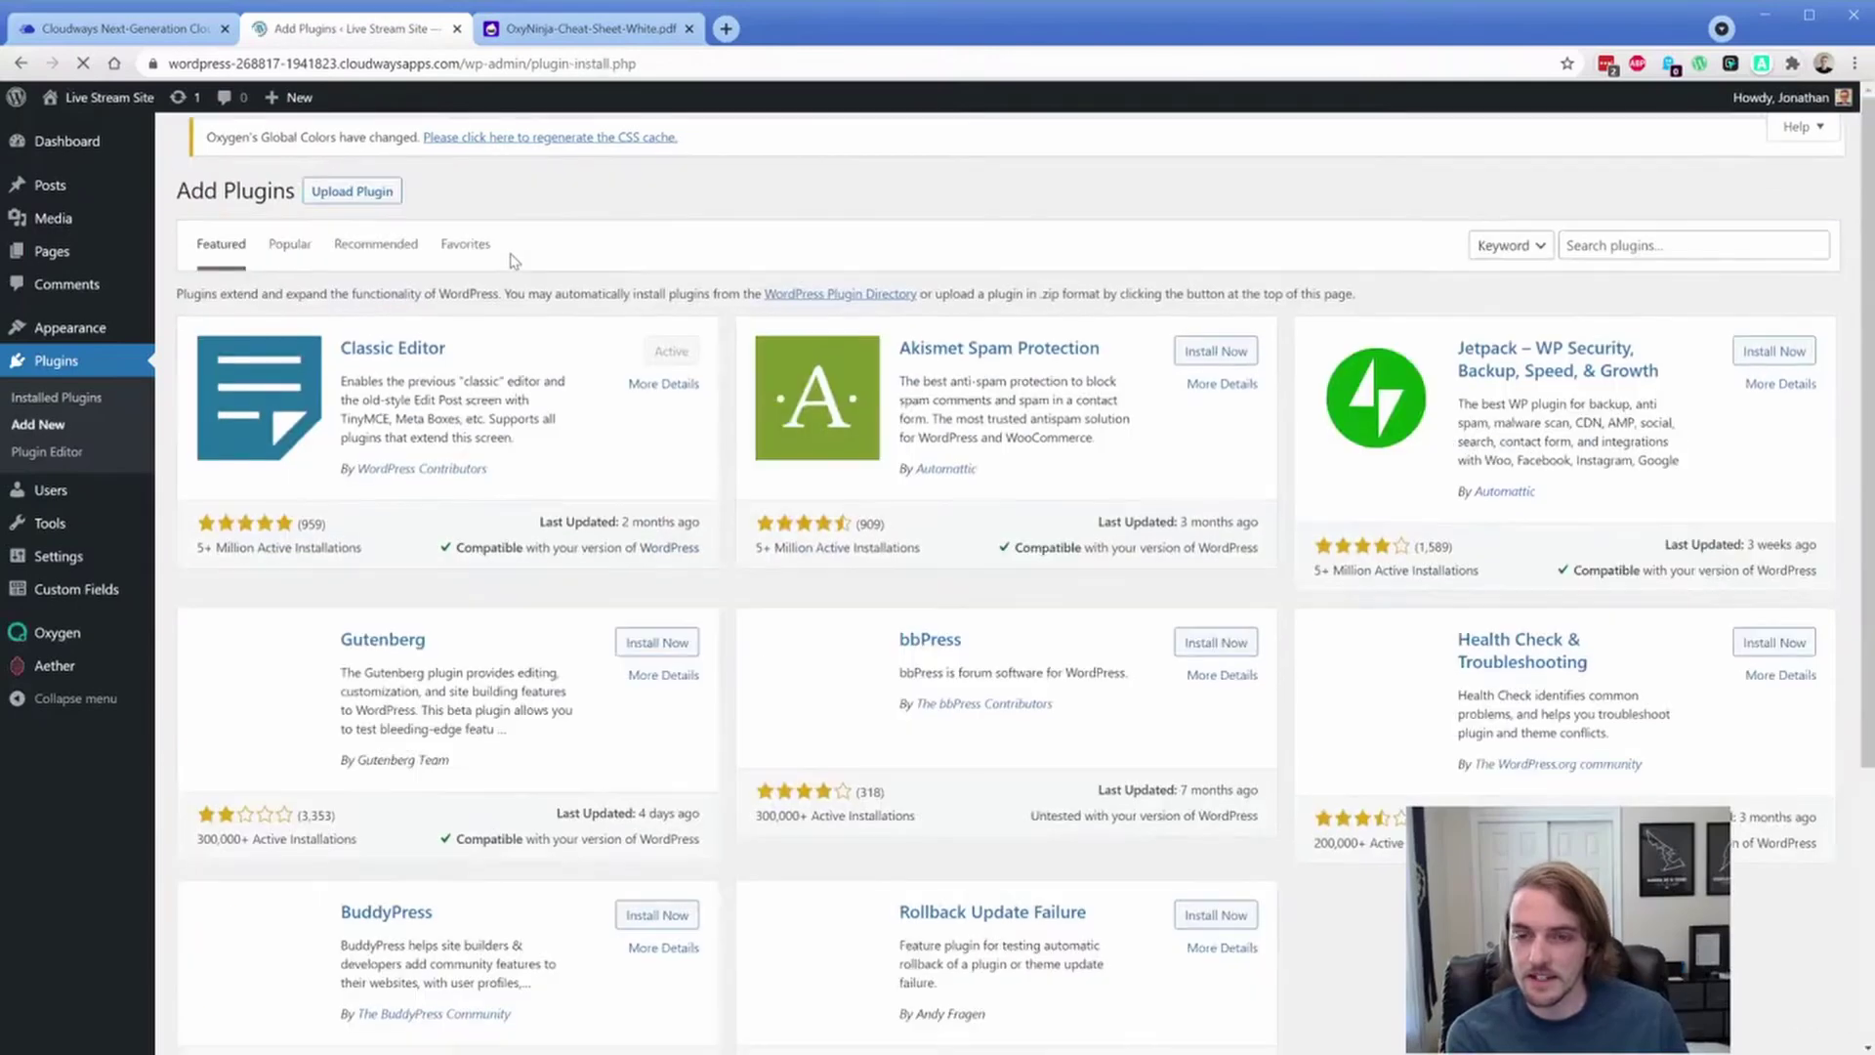
left_click(353, 148)
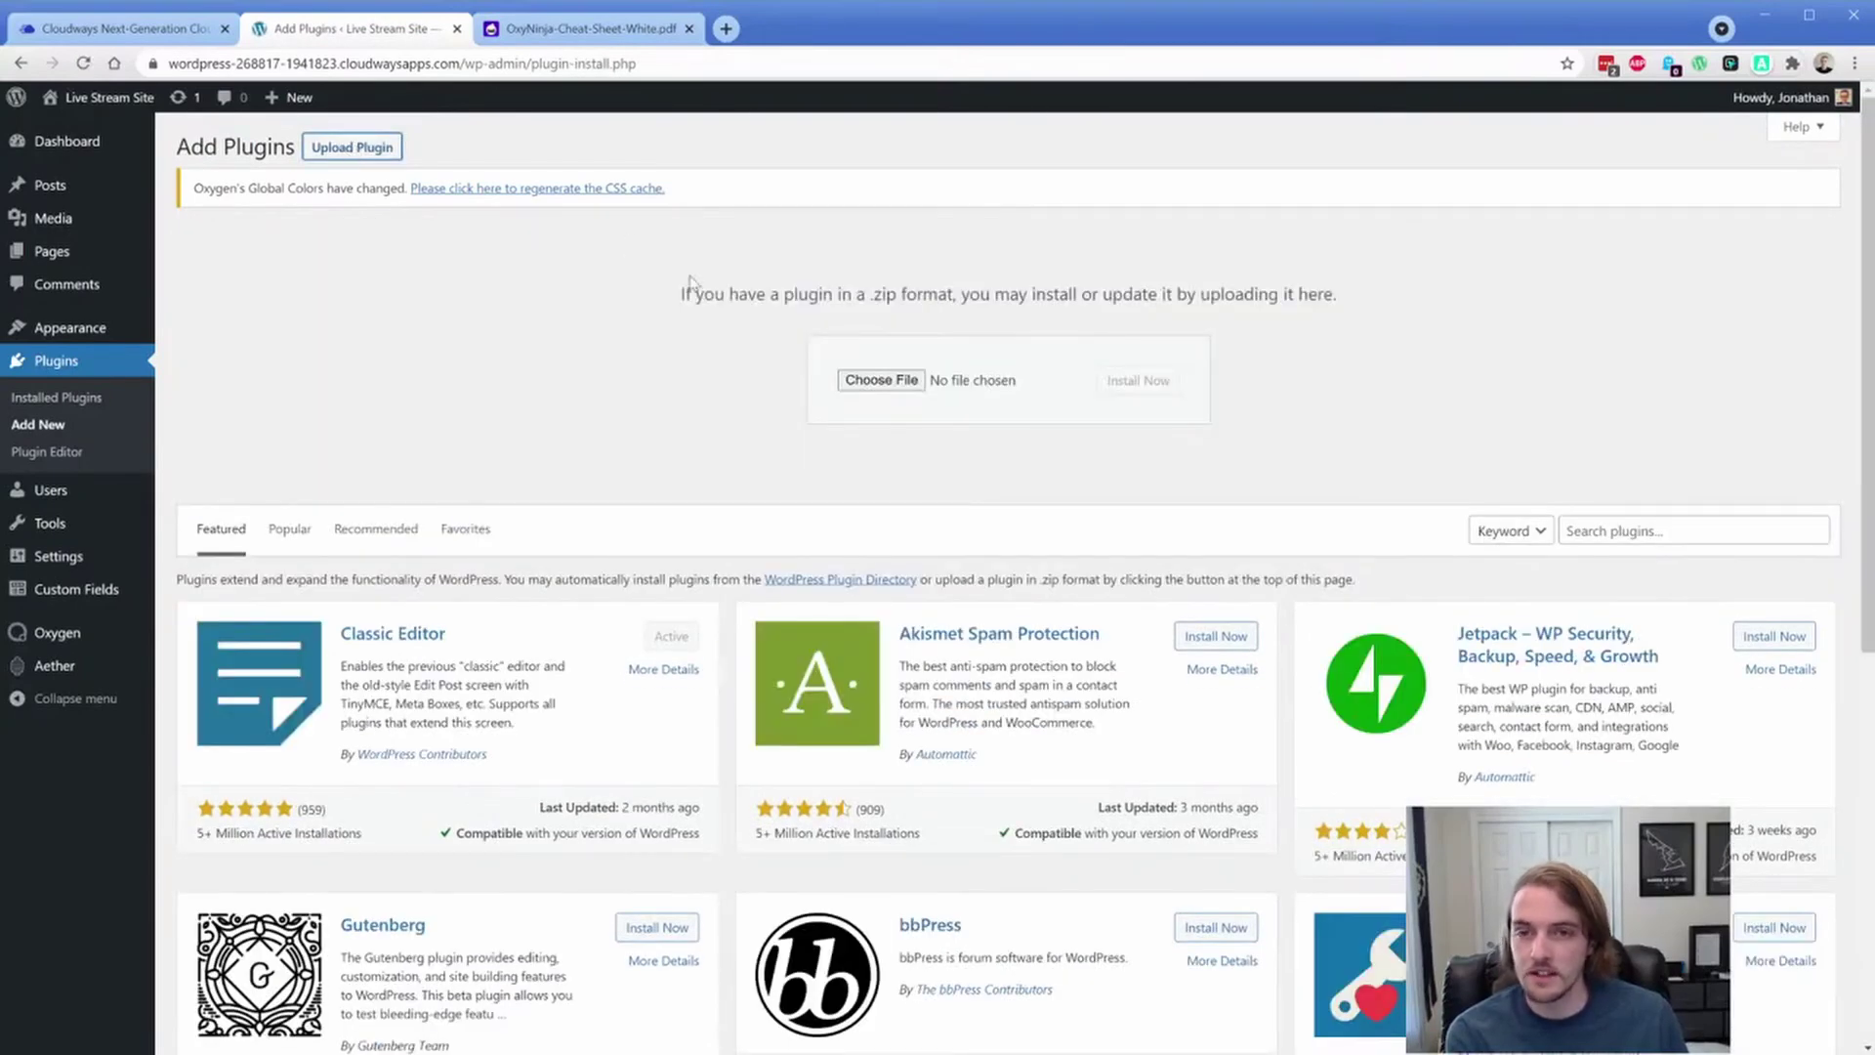
left_click(884, 385)
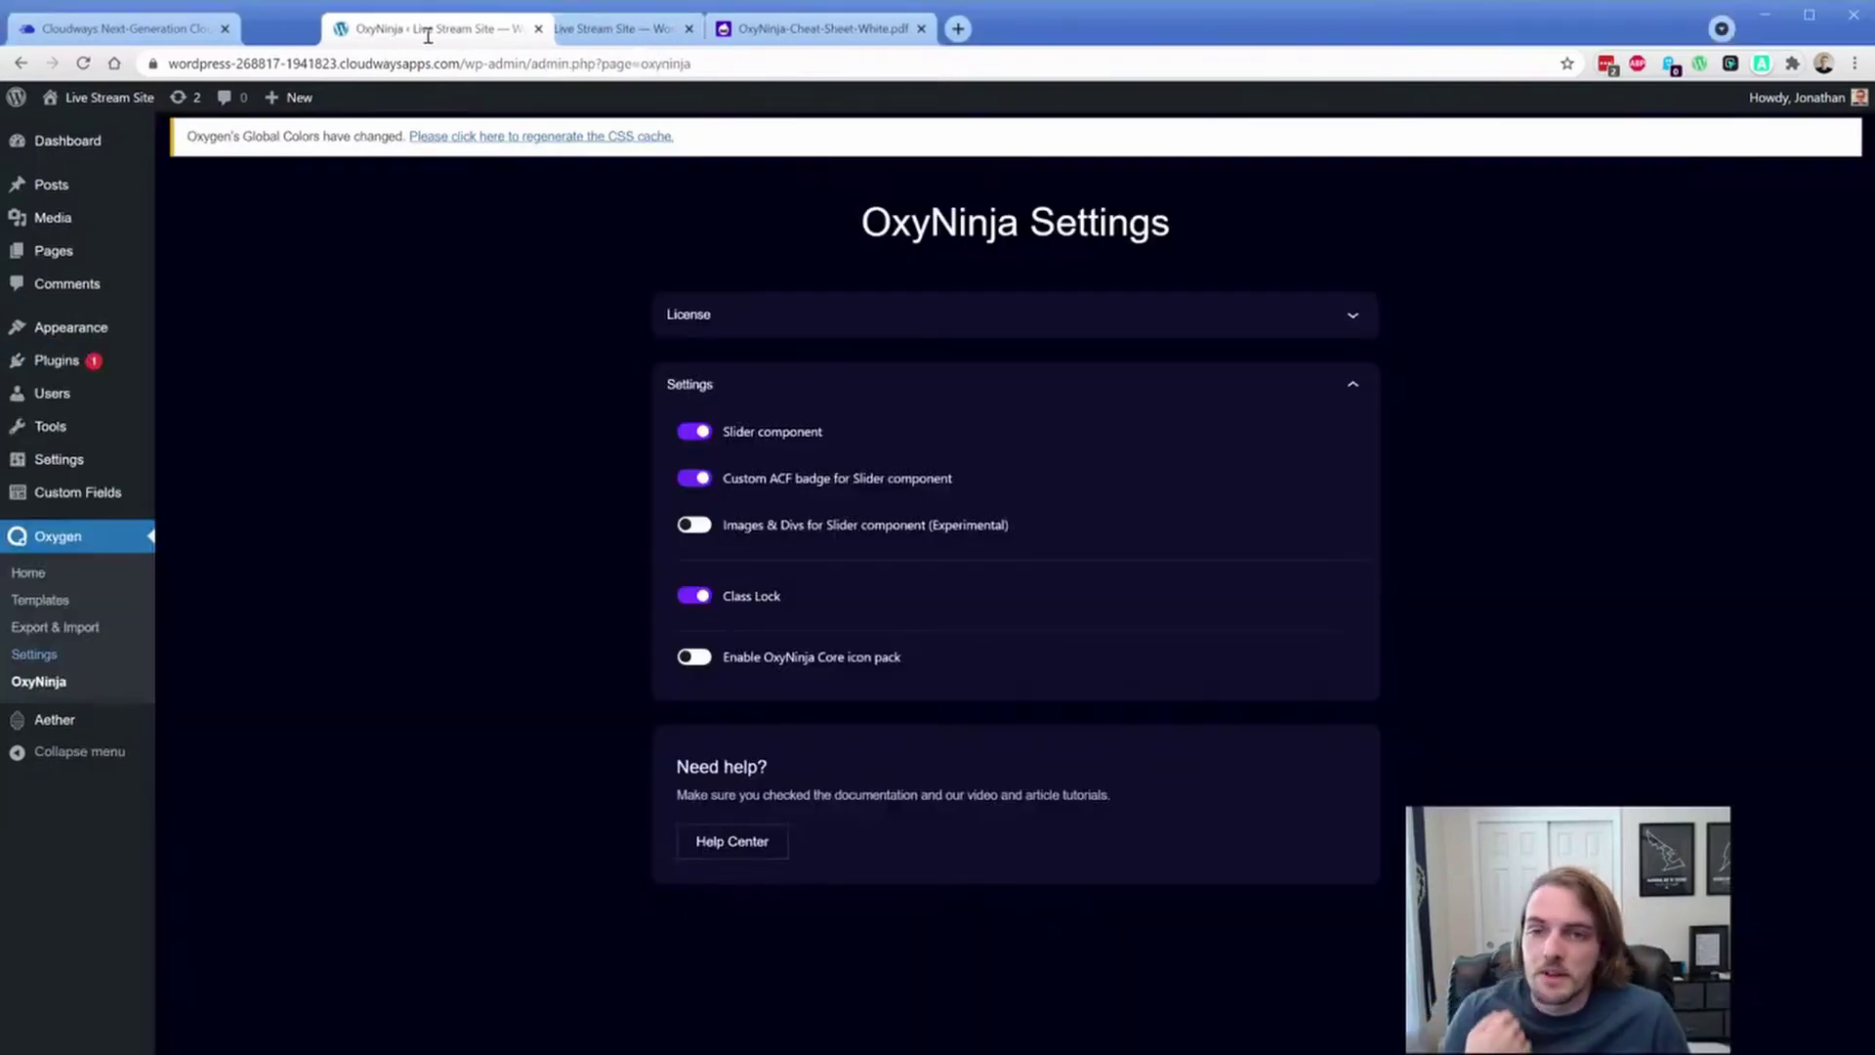
left_click_drag(427, 36, 581, 39)
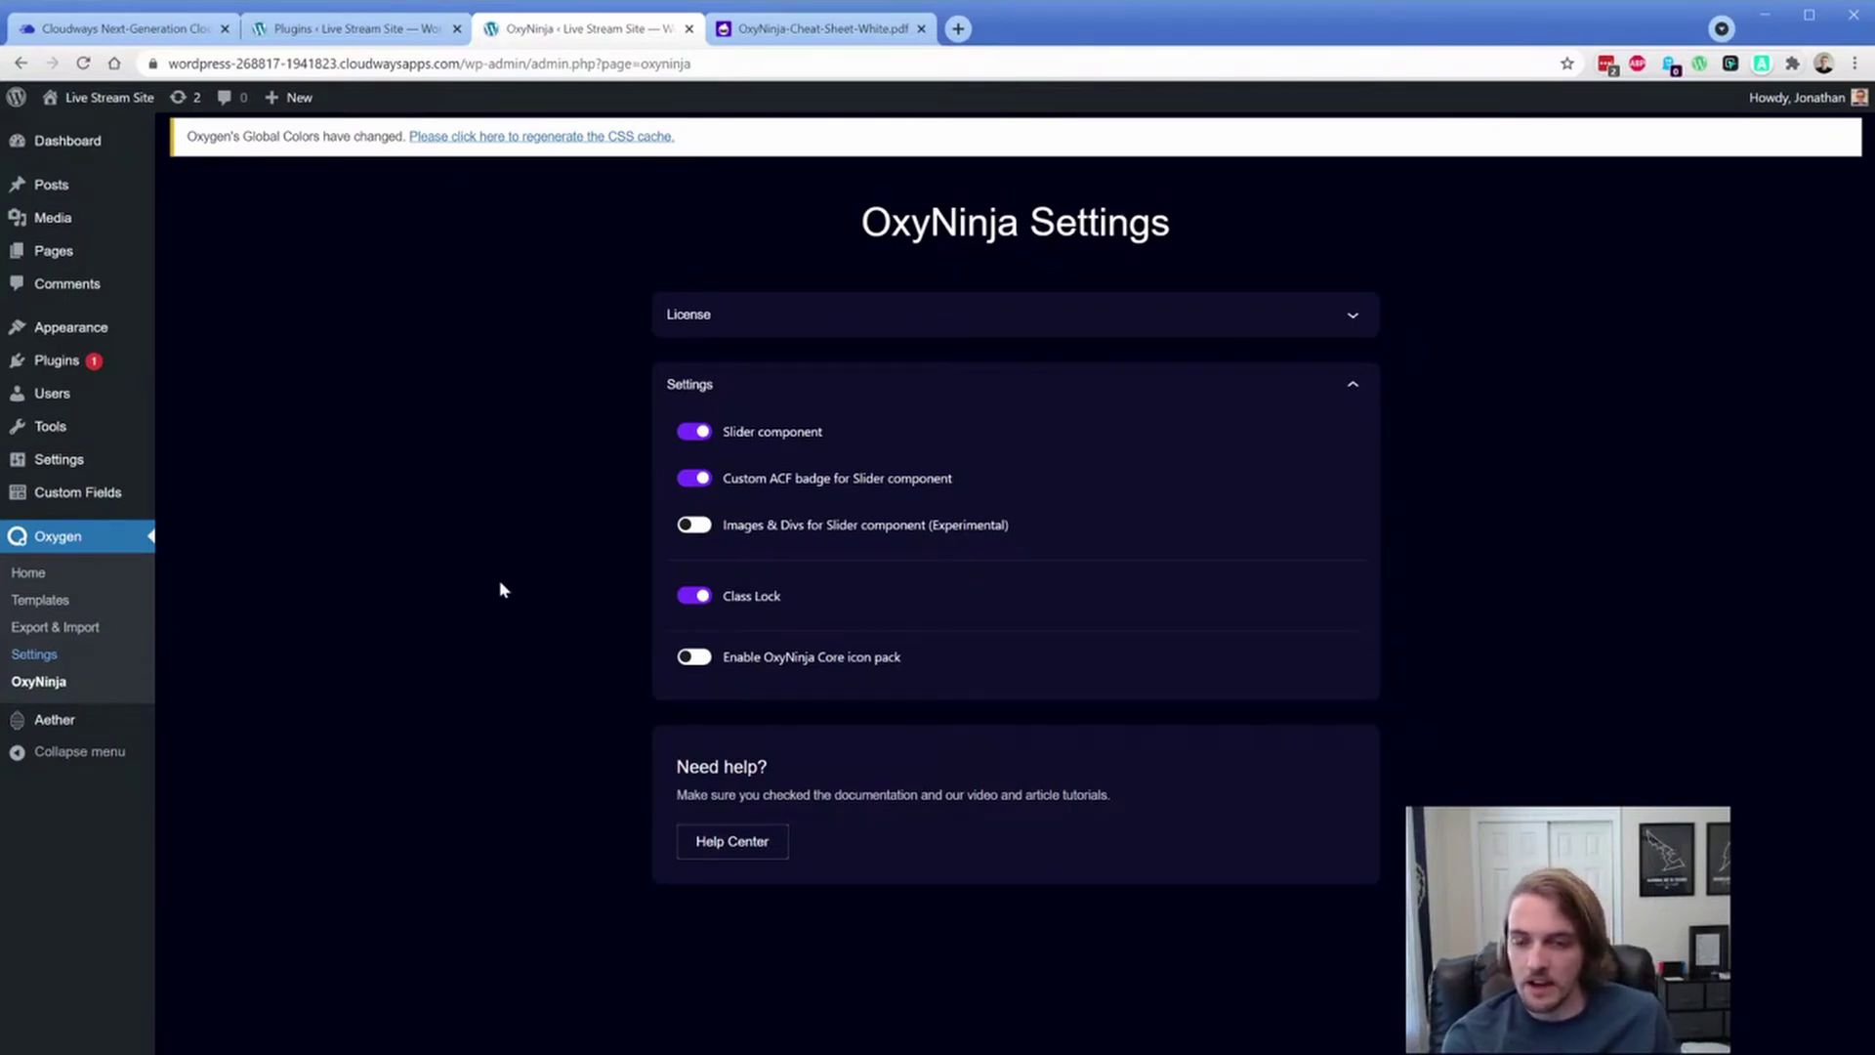
left_click(830, 31)
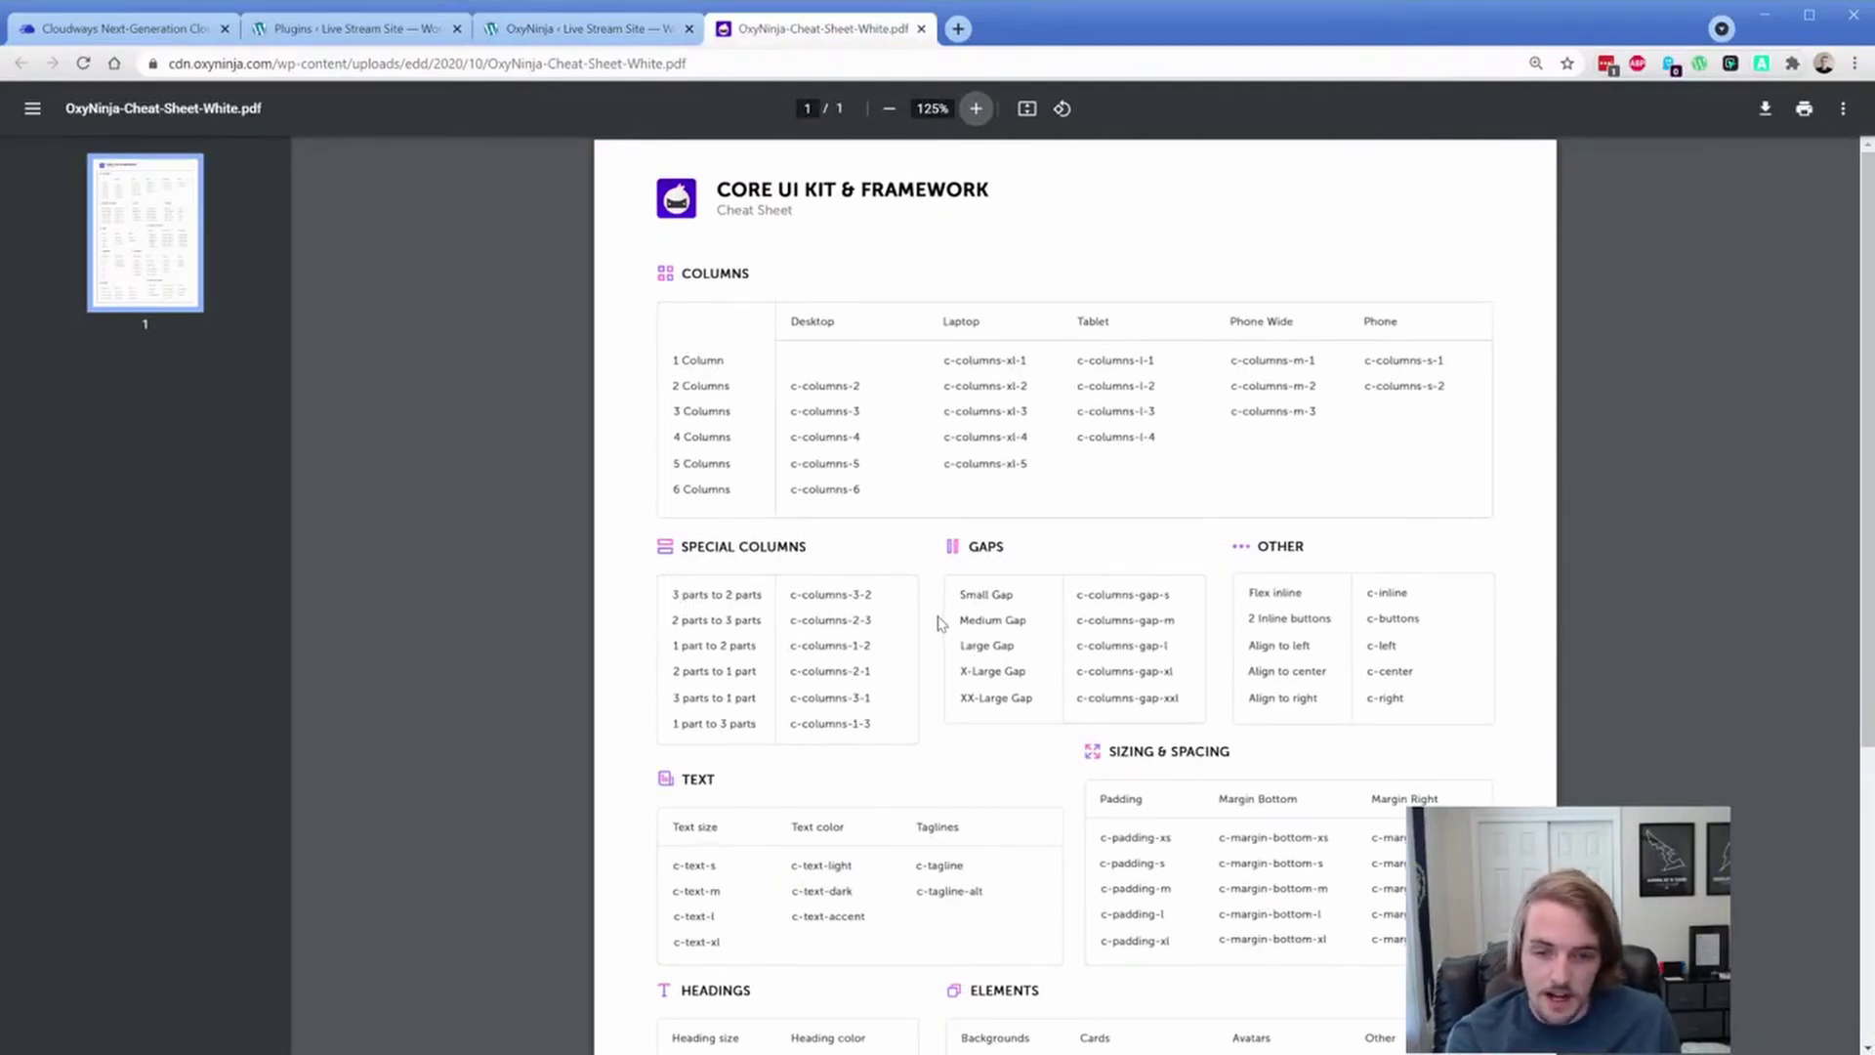
scroll(940, 622, "down", 3)
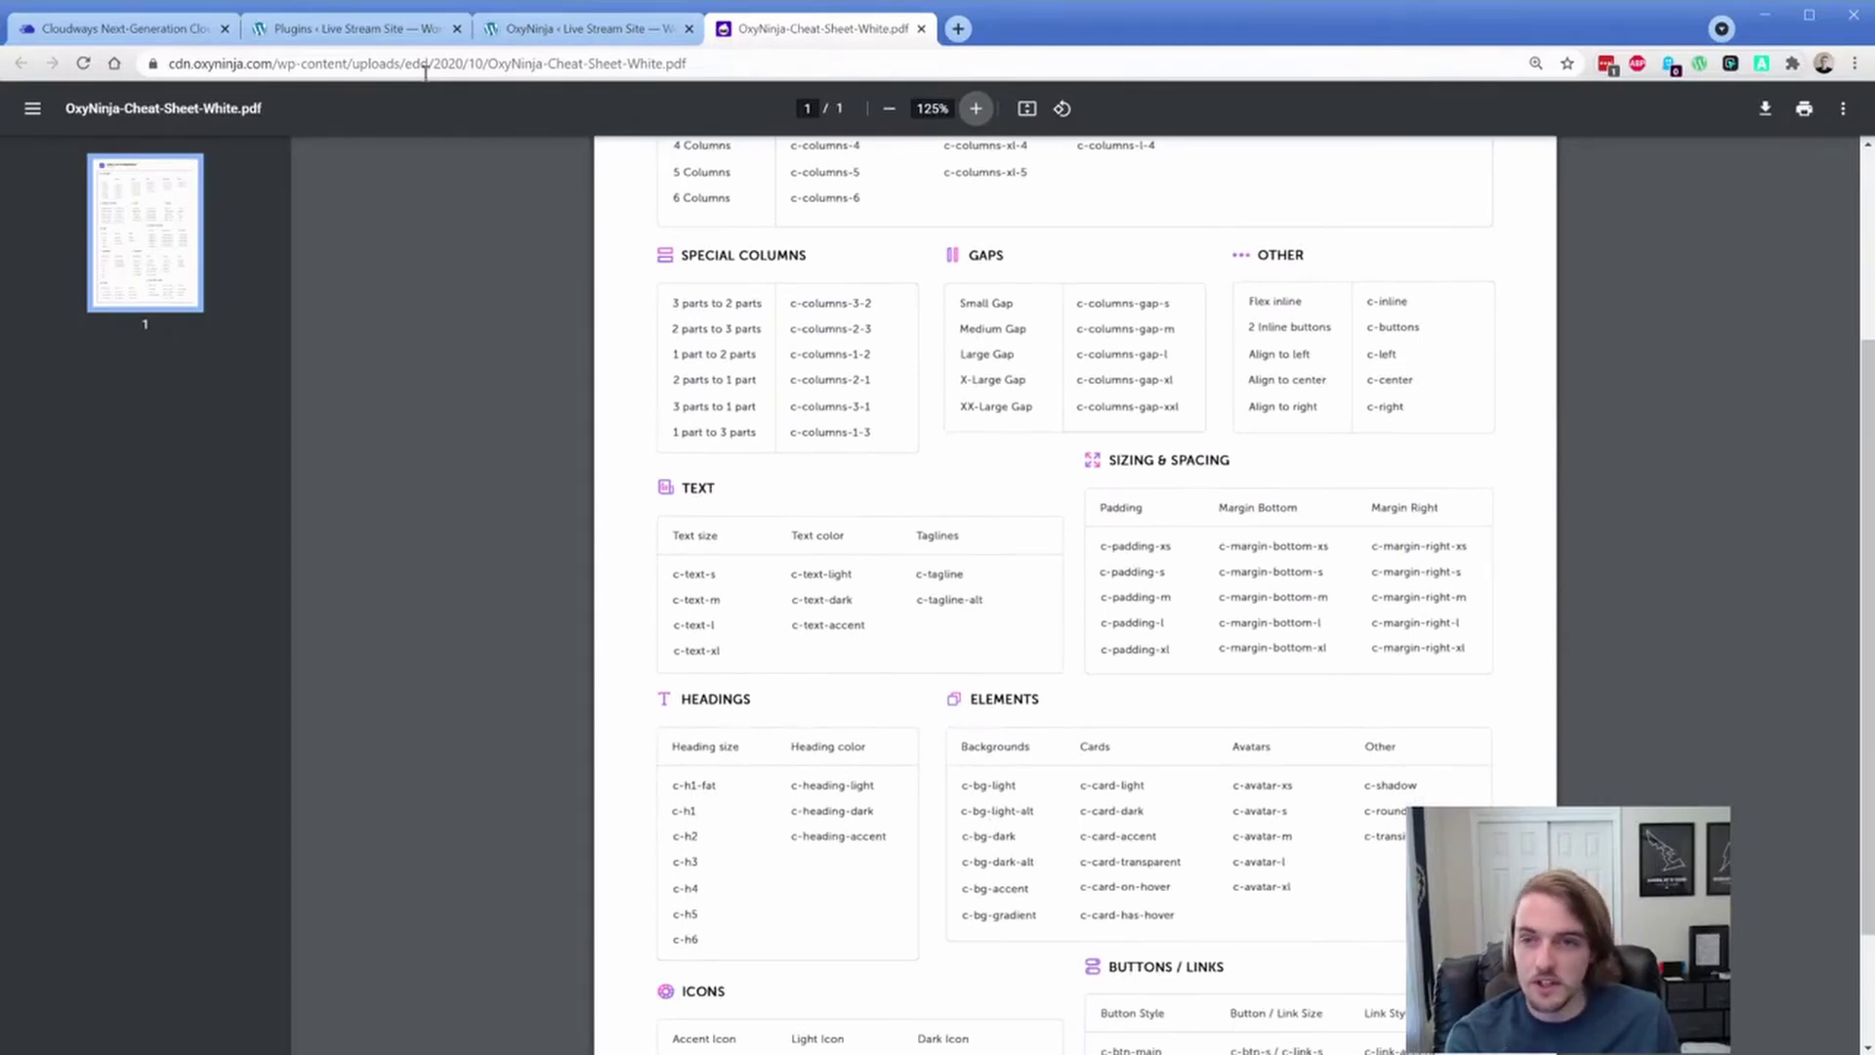
left_click(535, 39)
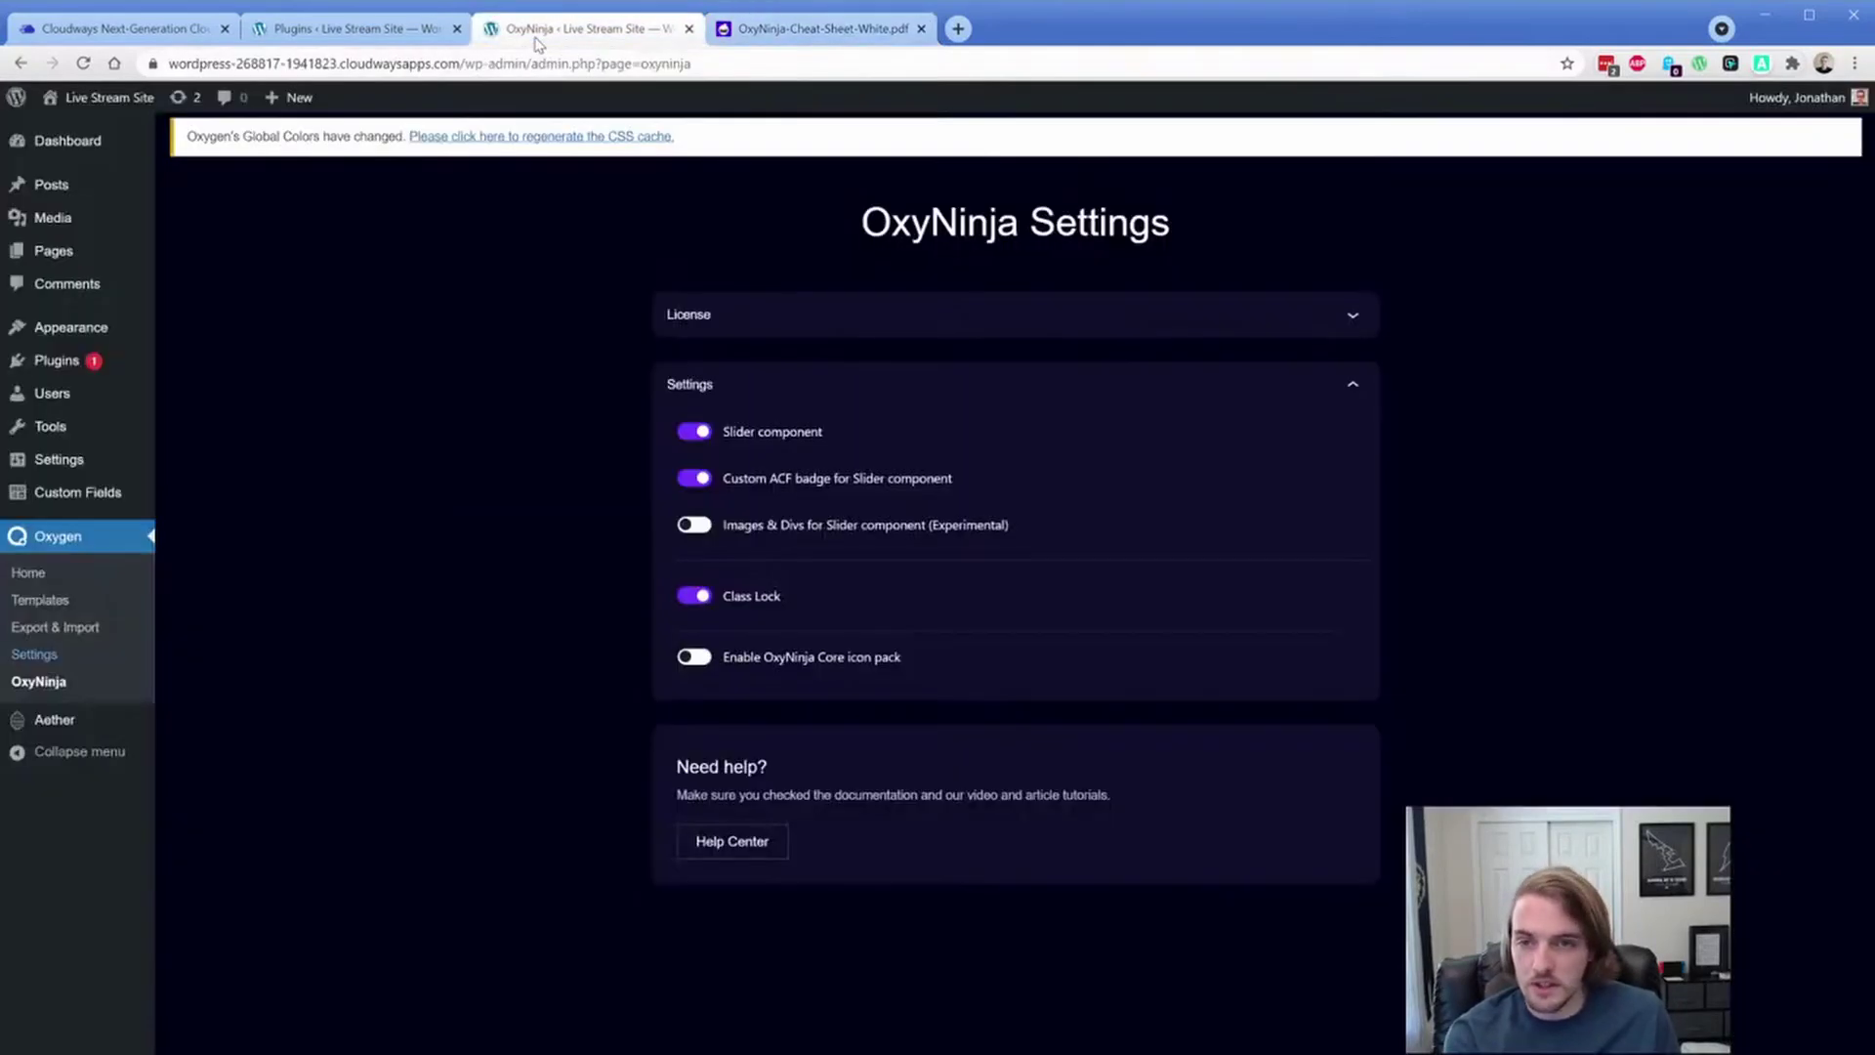
Step: From the Pages list, edit the Home — Front Page with Oxygen
left_click(76, 262)
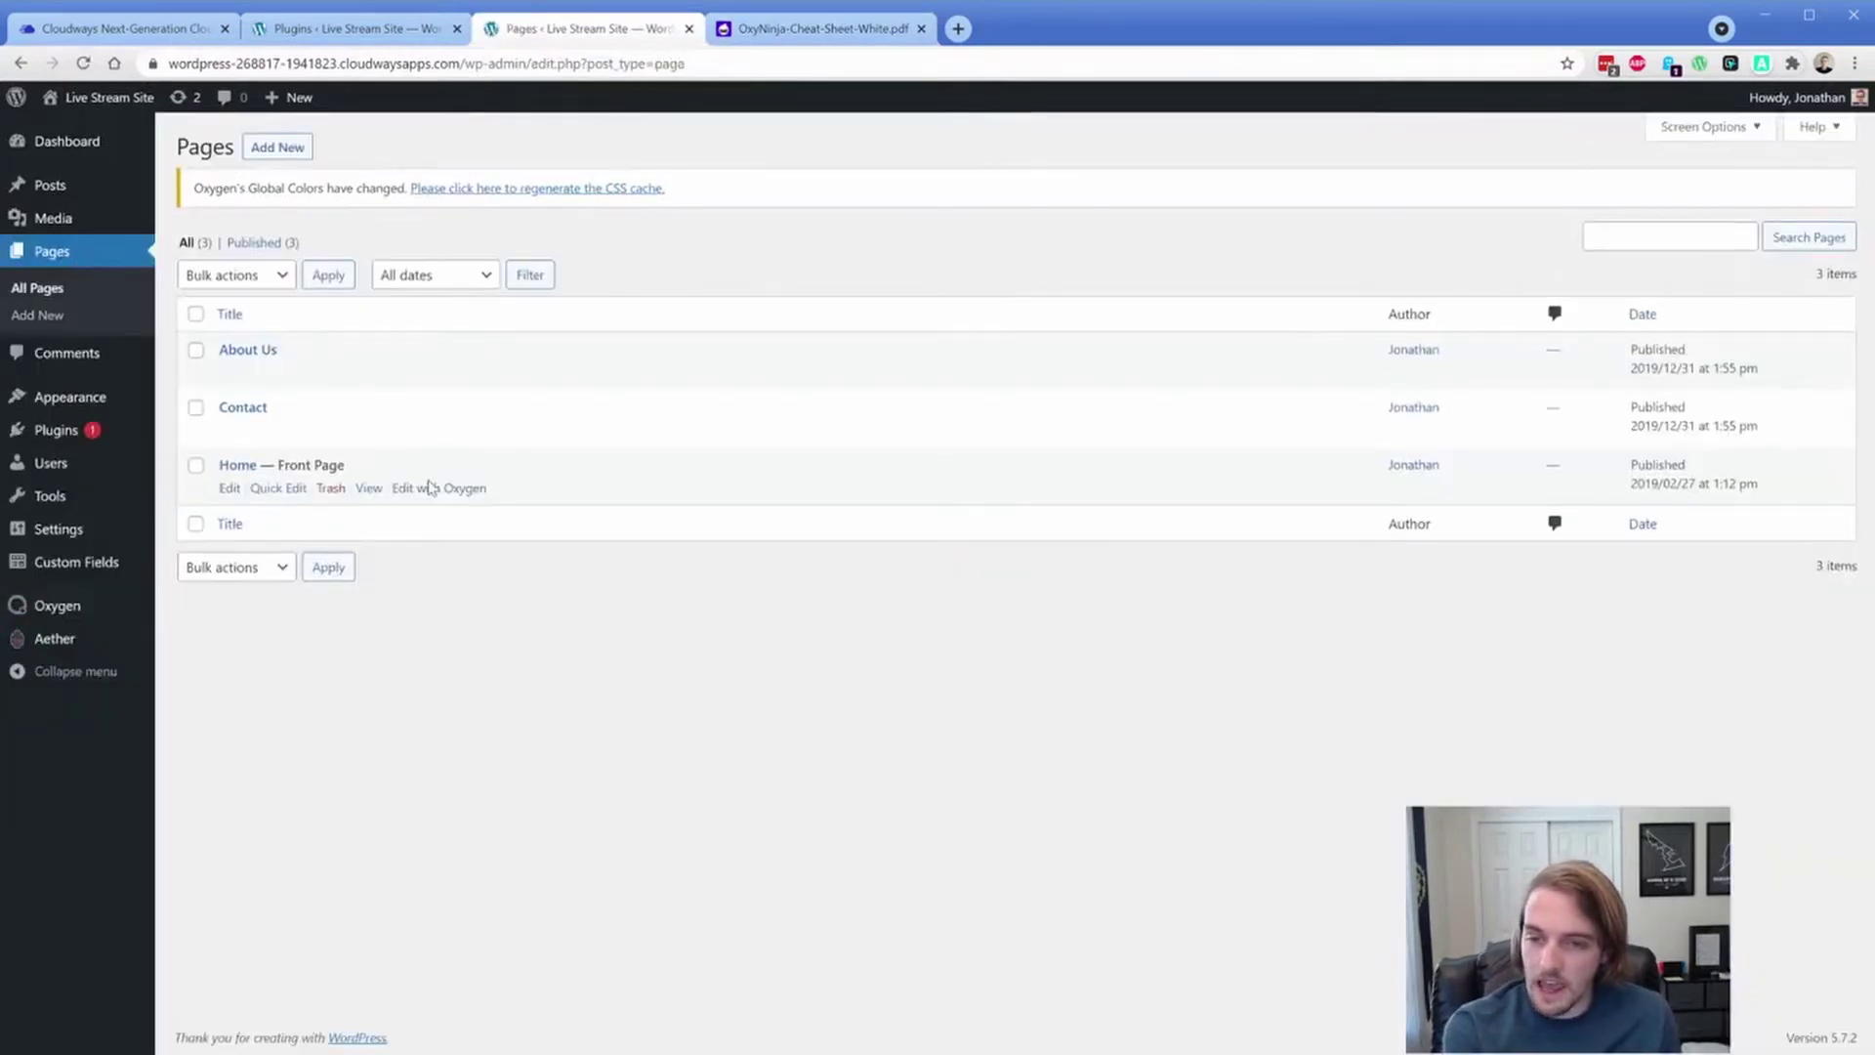
left_click(435, 488)
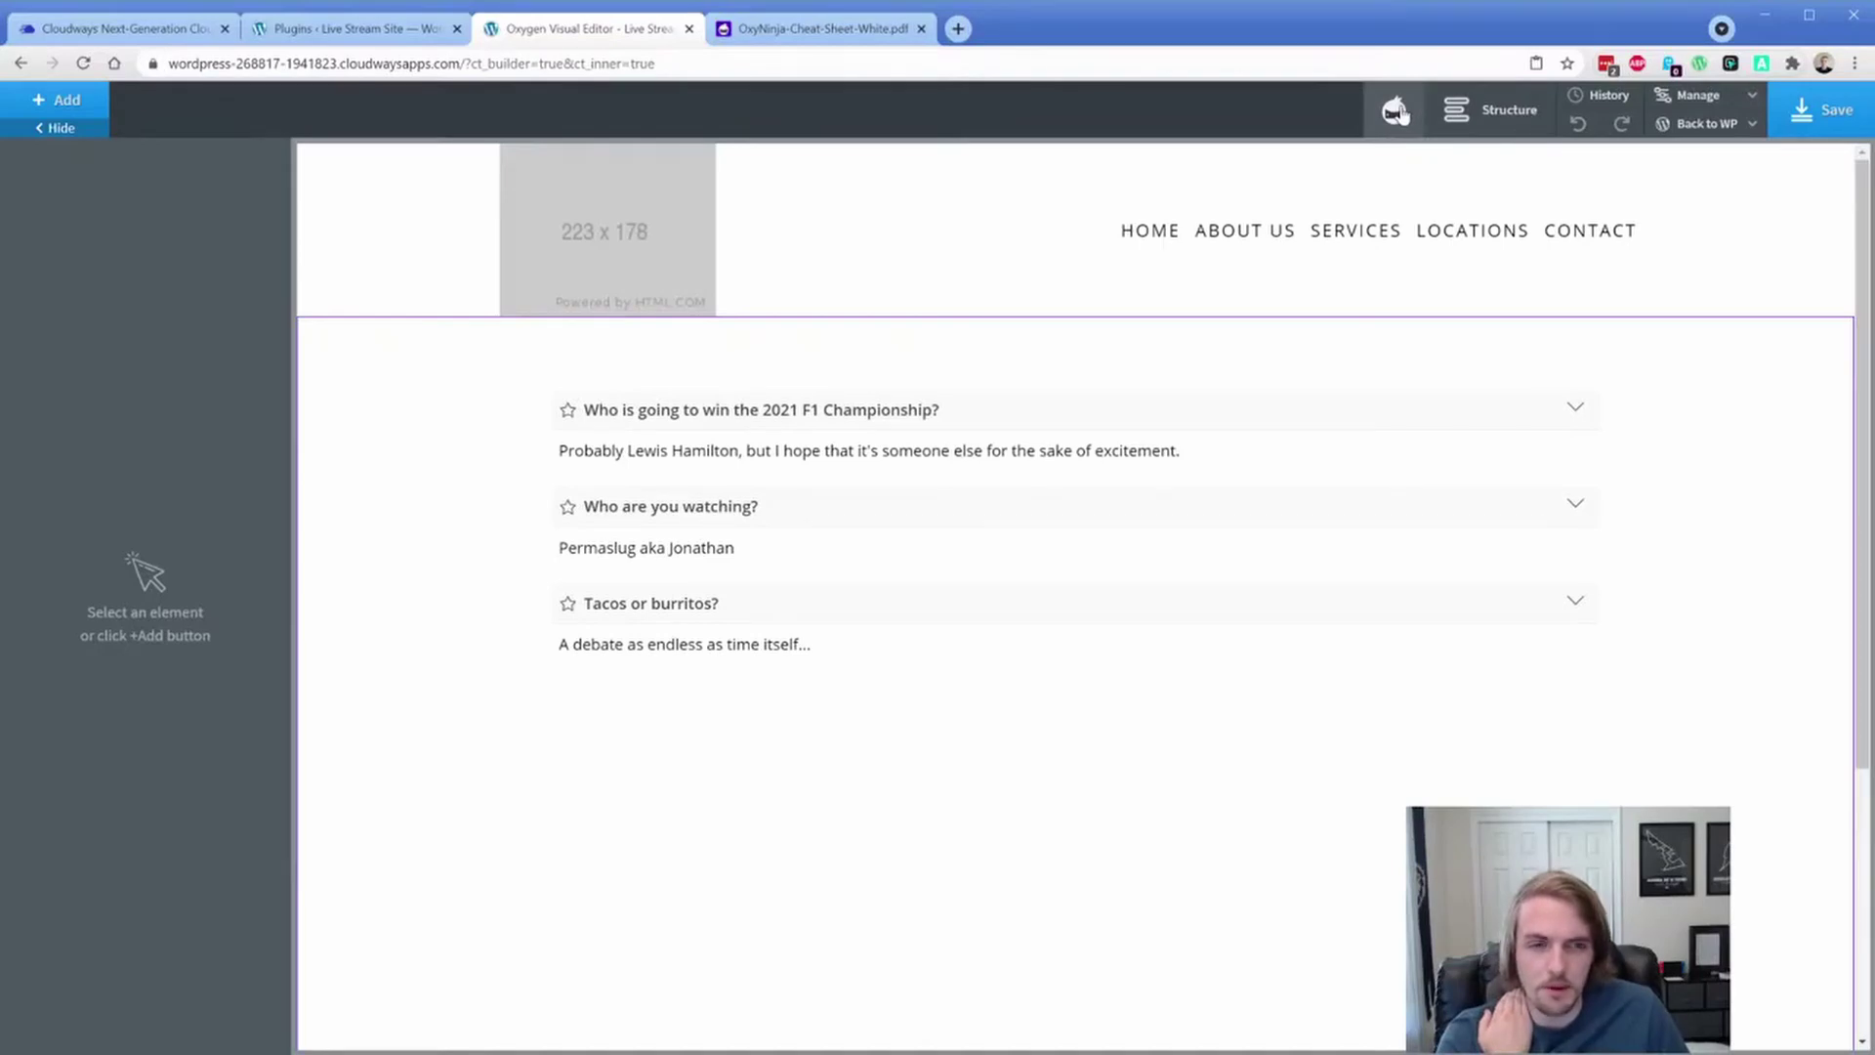
Step: Run the OxyNinja core import with Lock Core Framework Classes kept on, then dismiss the success message
mouse_move(1688, 95)
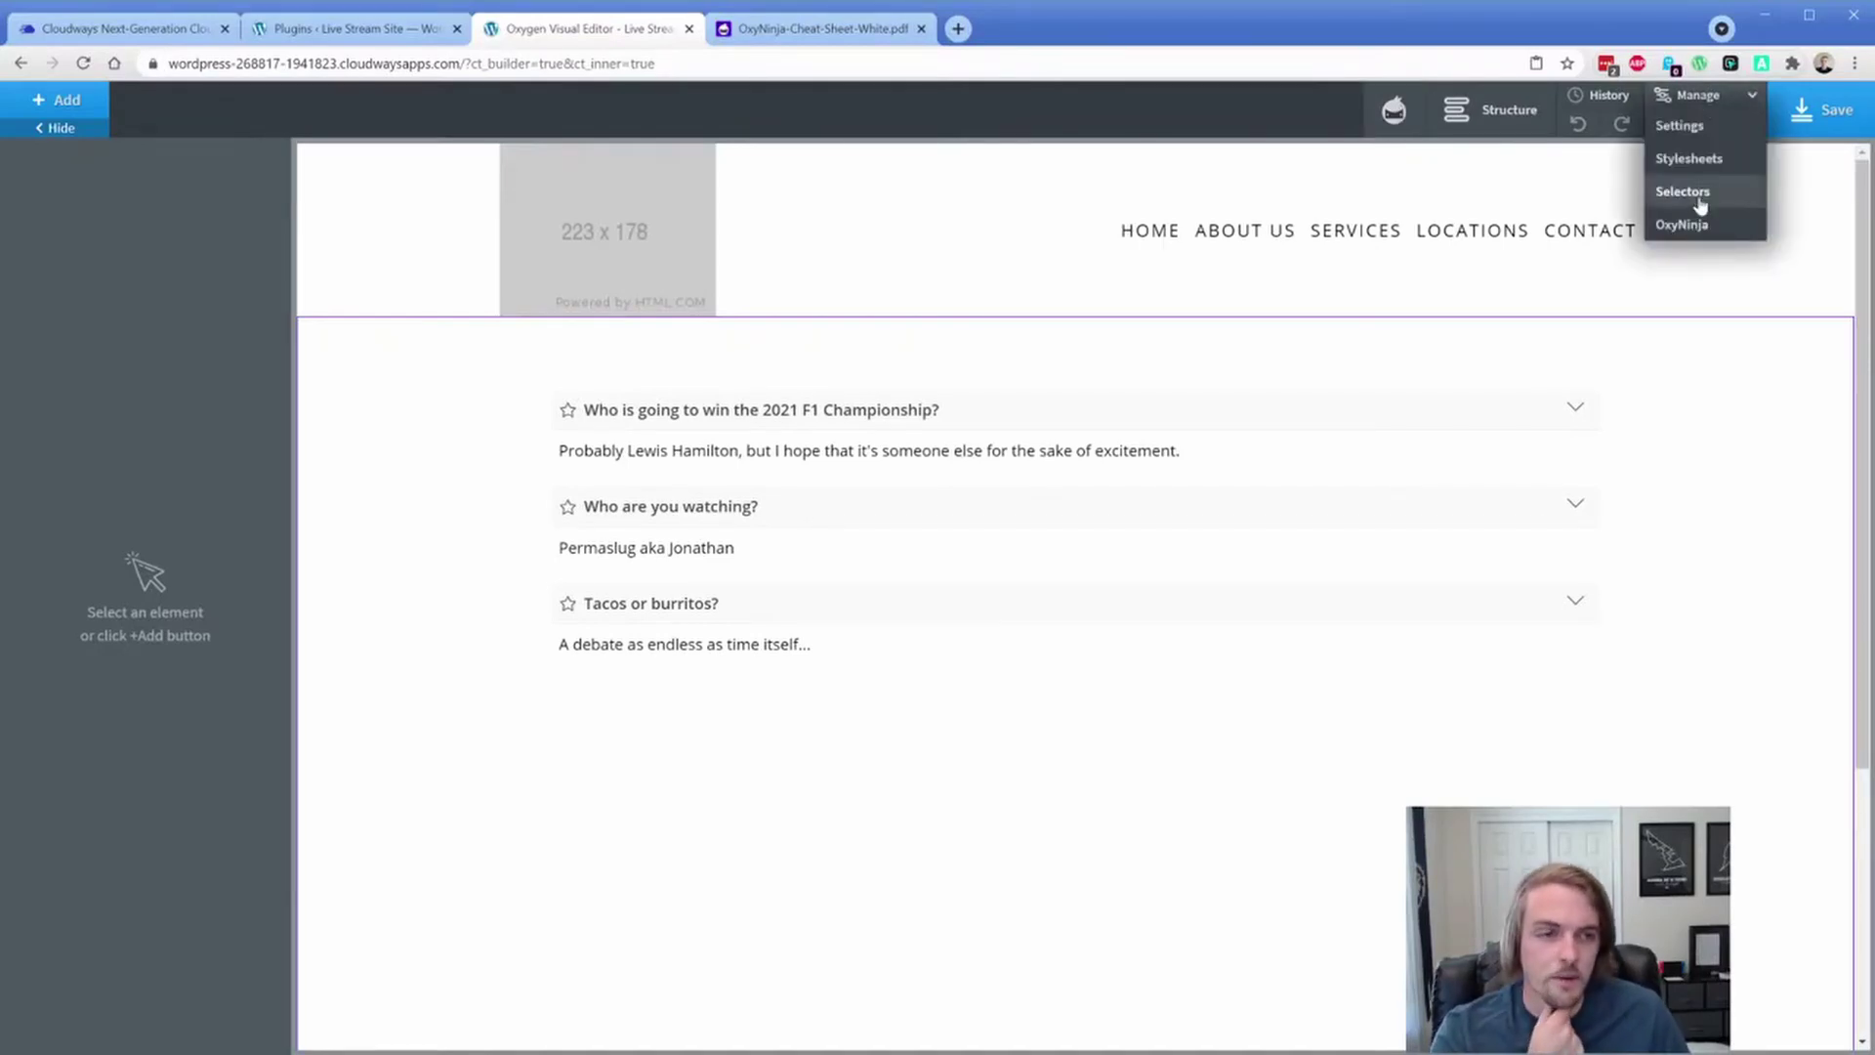
left_click(1697, 220)
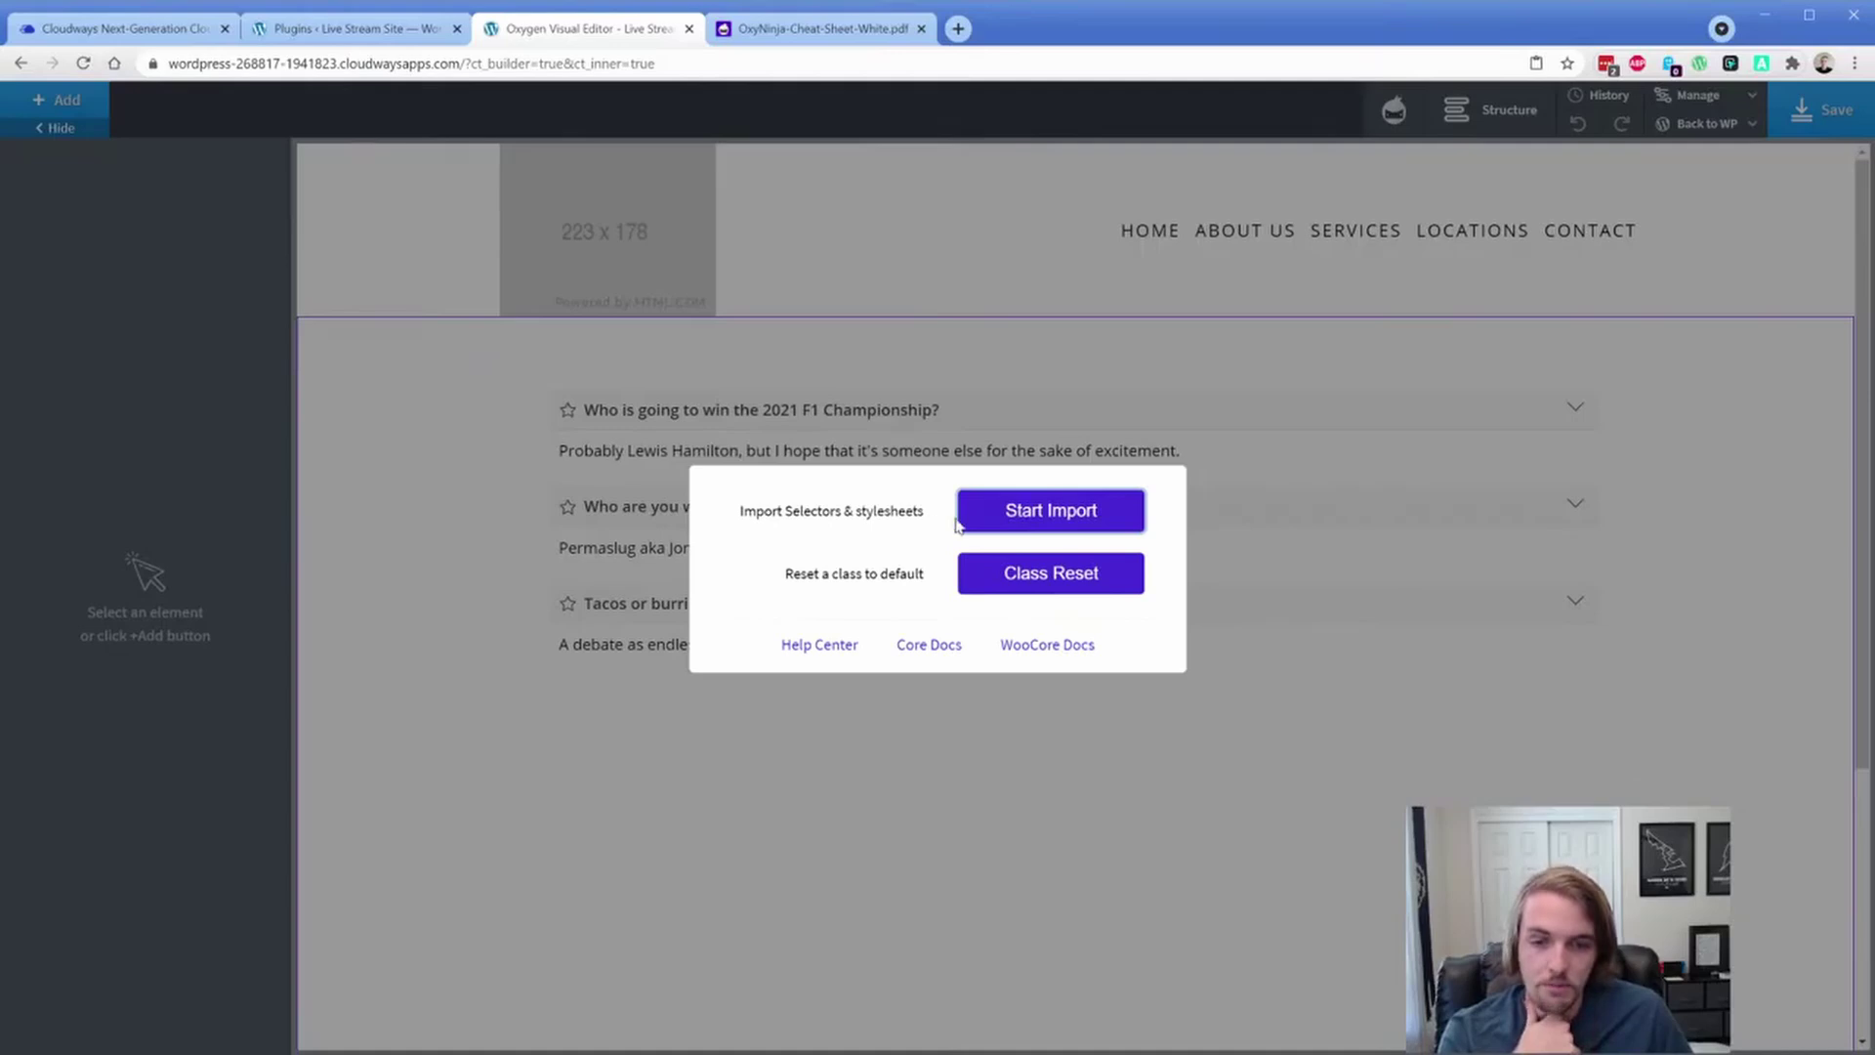
left_click(1018, 525)
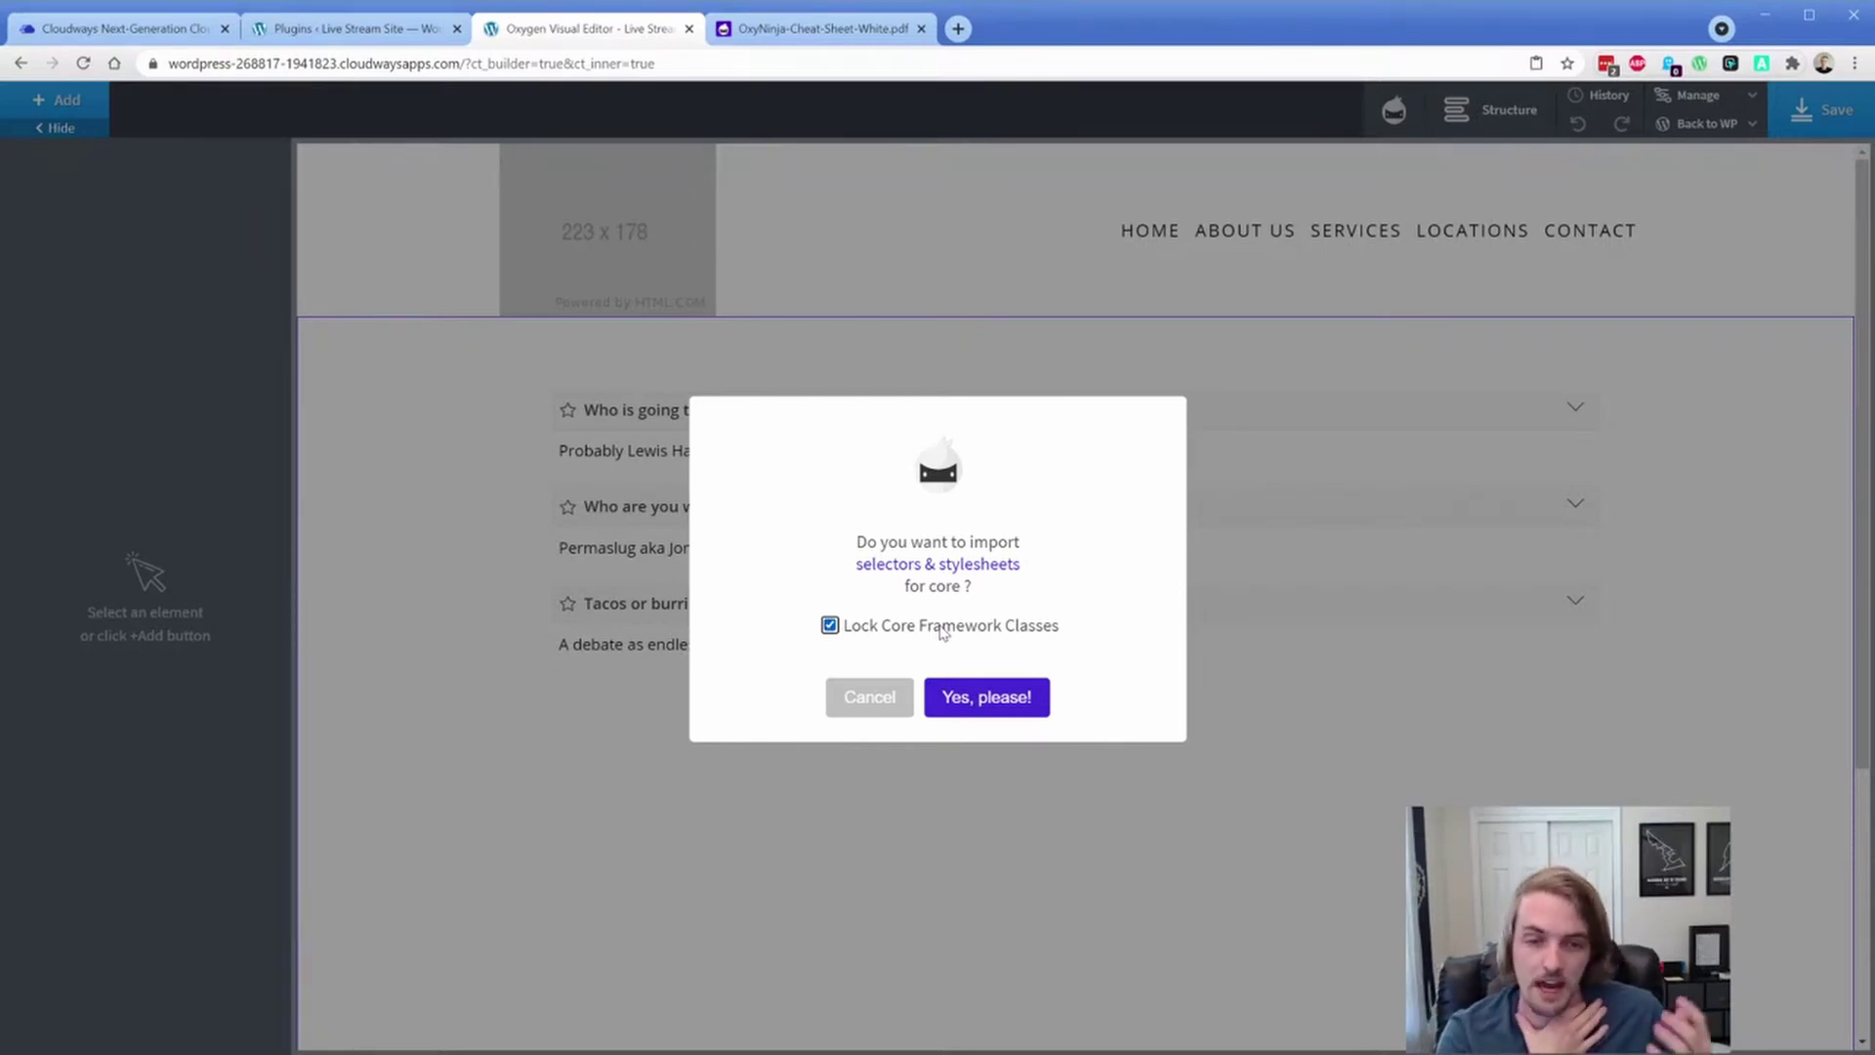
left_click(974, 701)
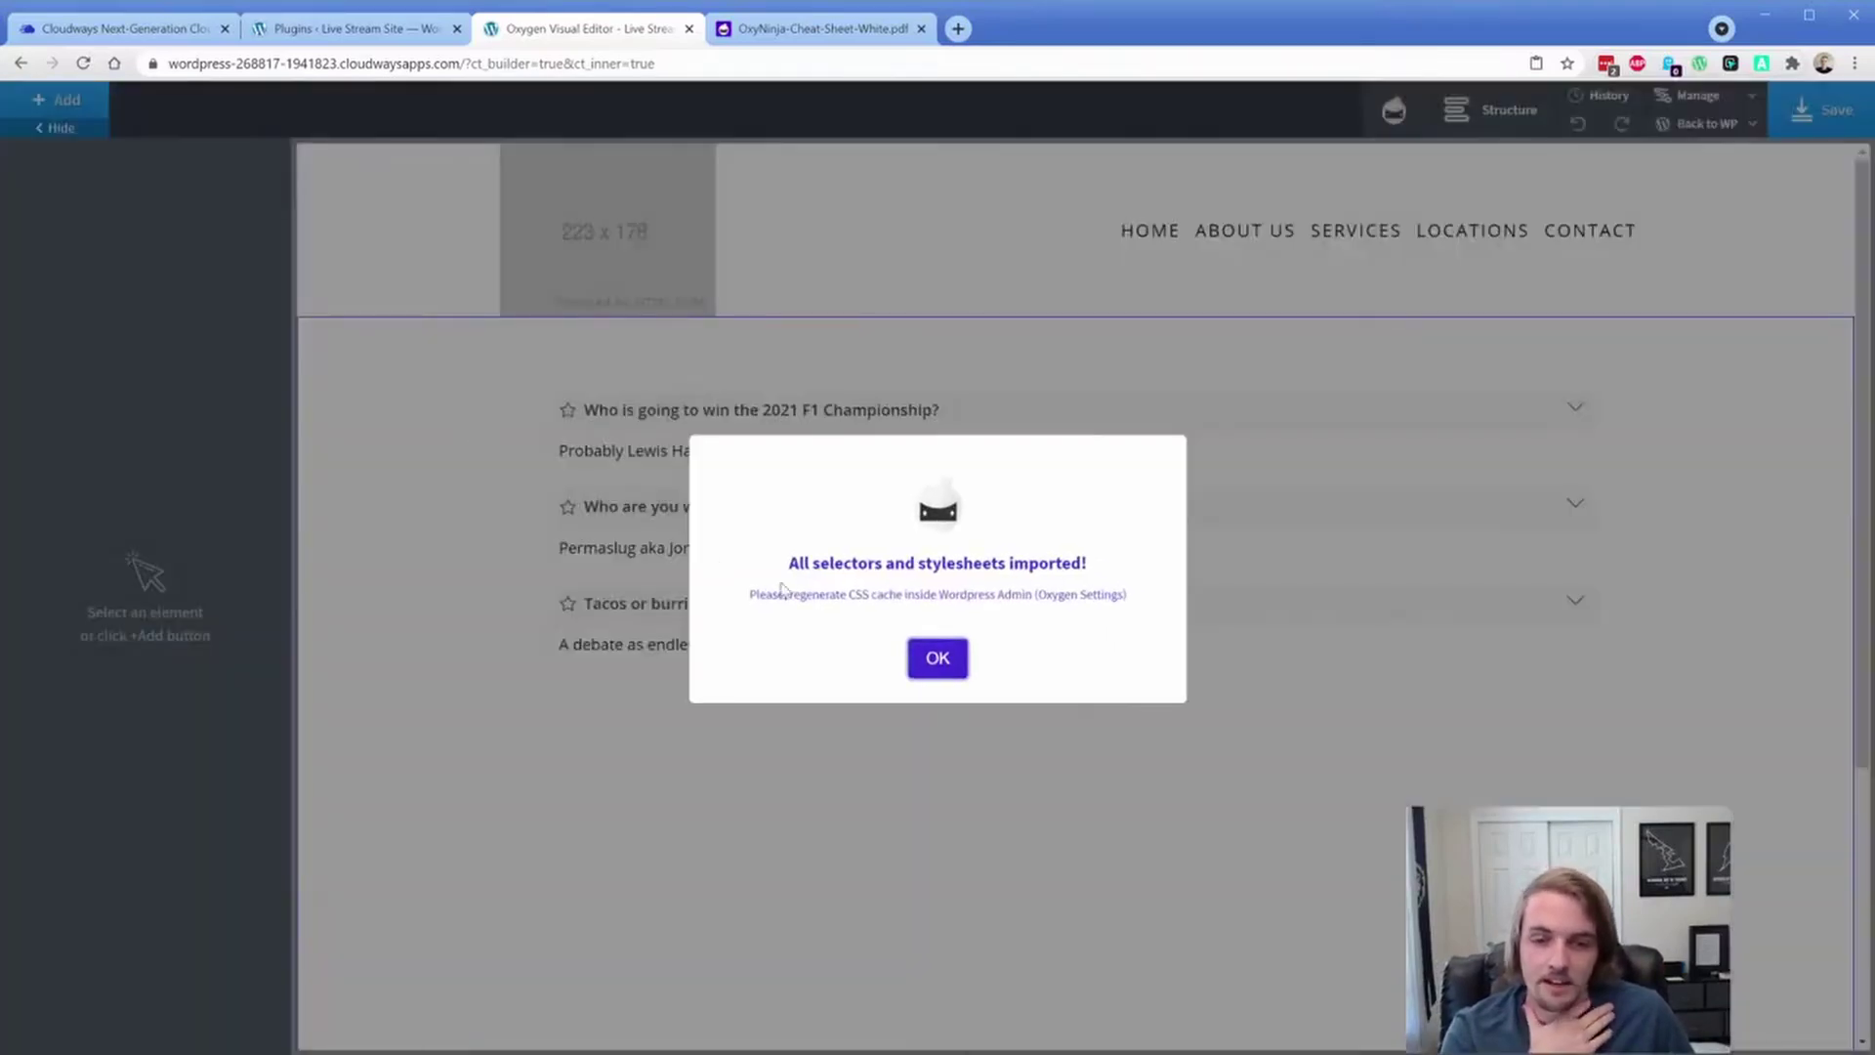
left_click(935, 661)
Step: Review the Core-CSSGrid, Core-Carousels and Core-ShapeDividers CSS in the Uncategorized stylesheets folder
mouse_move(1699, 97)
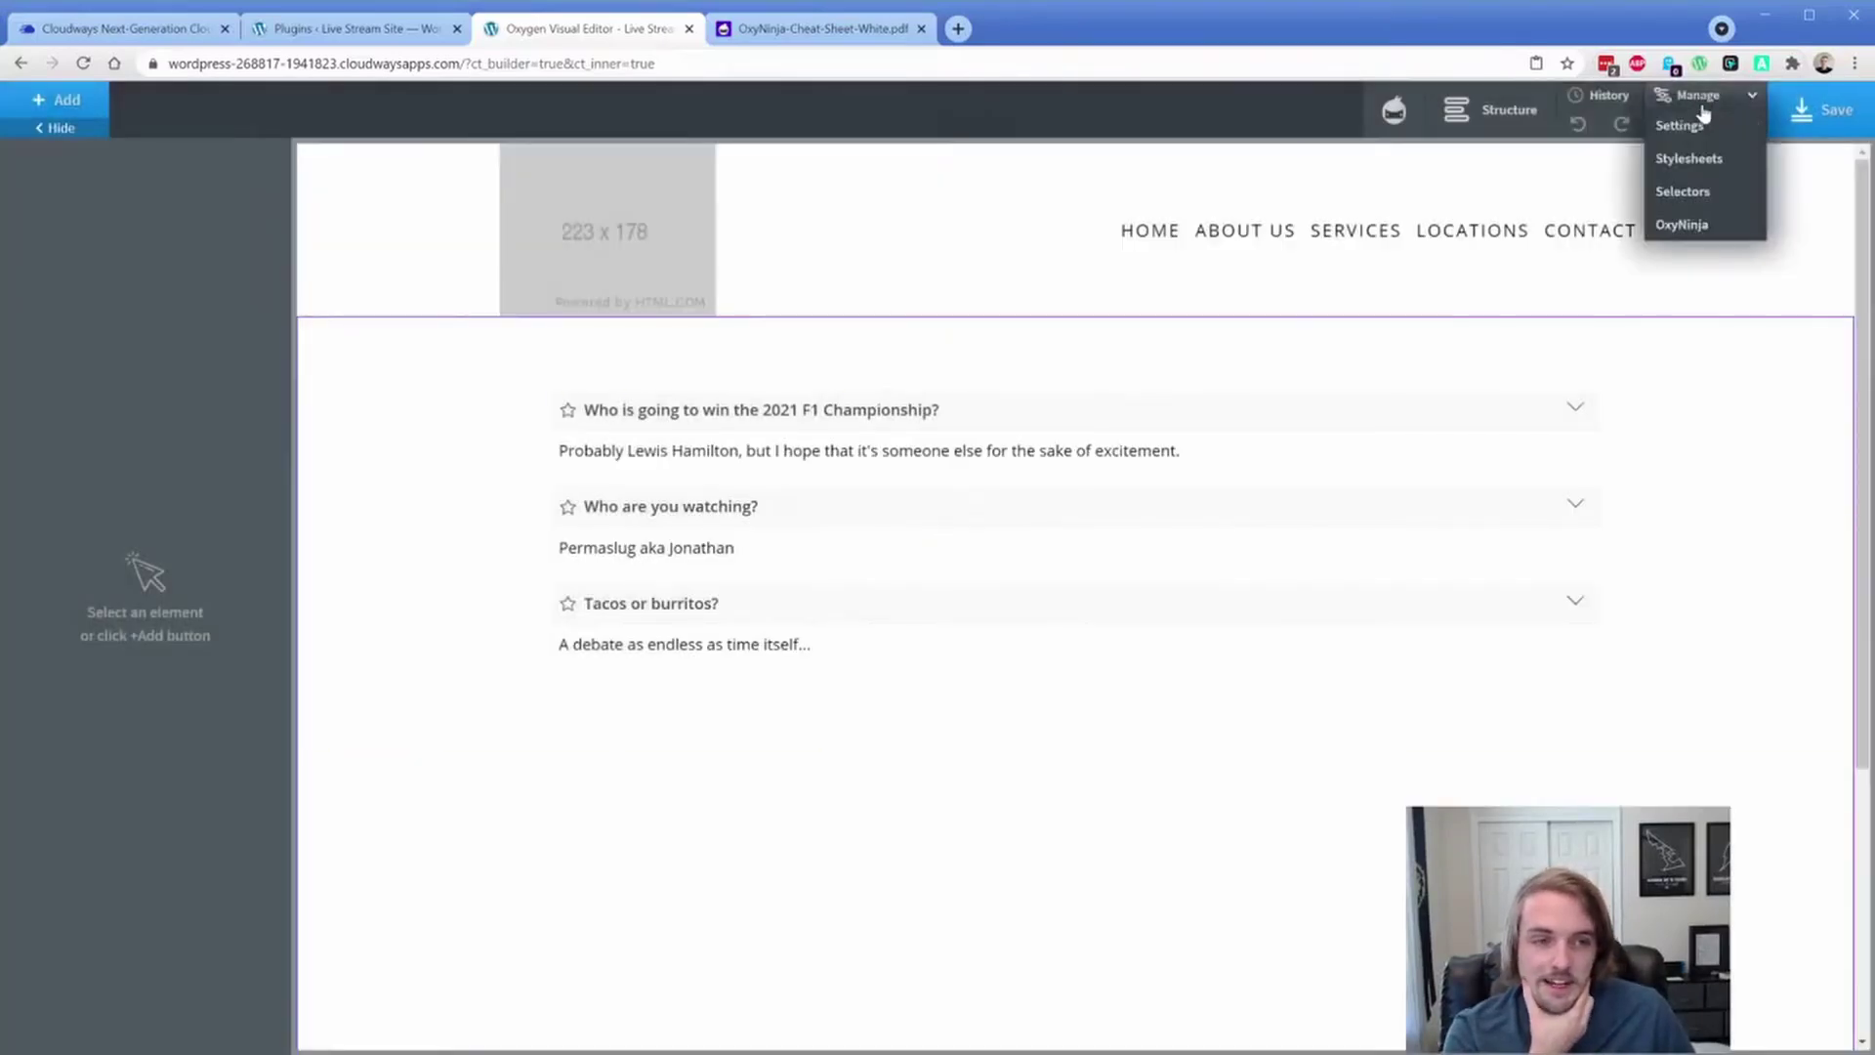
left_click(1687, 158)
left_click(1600, 283)
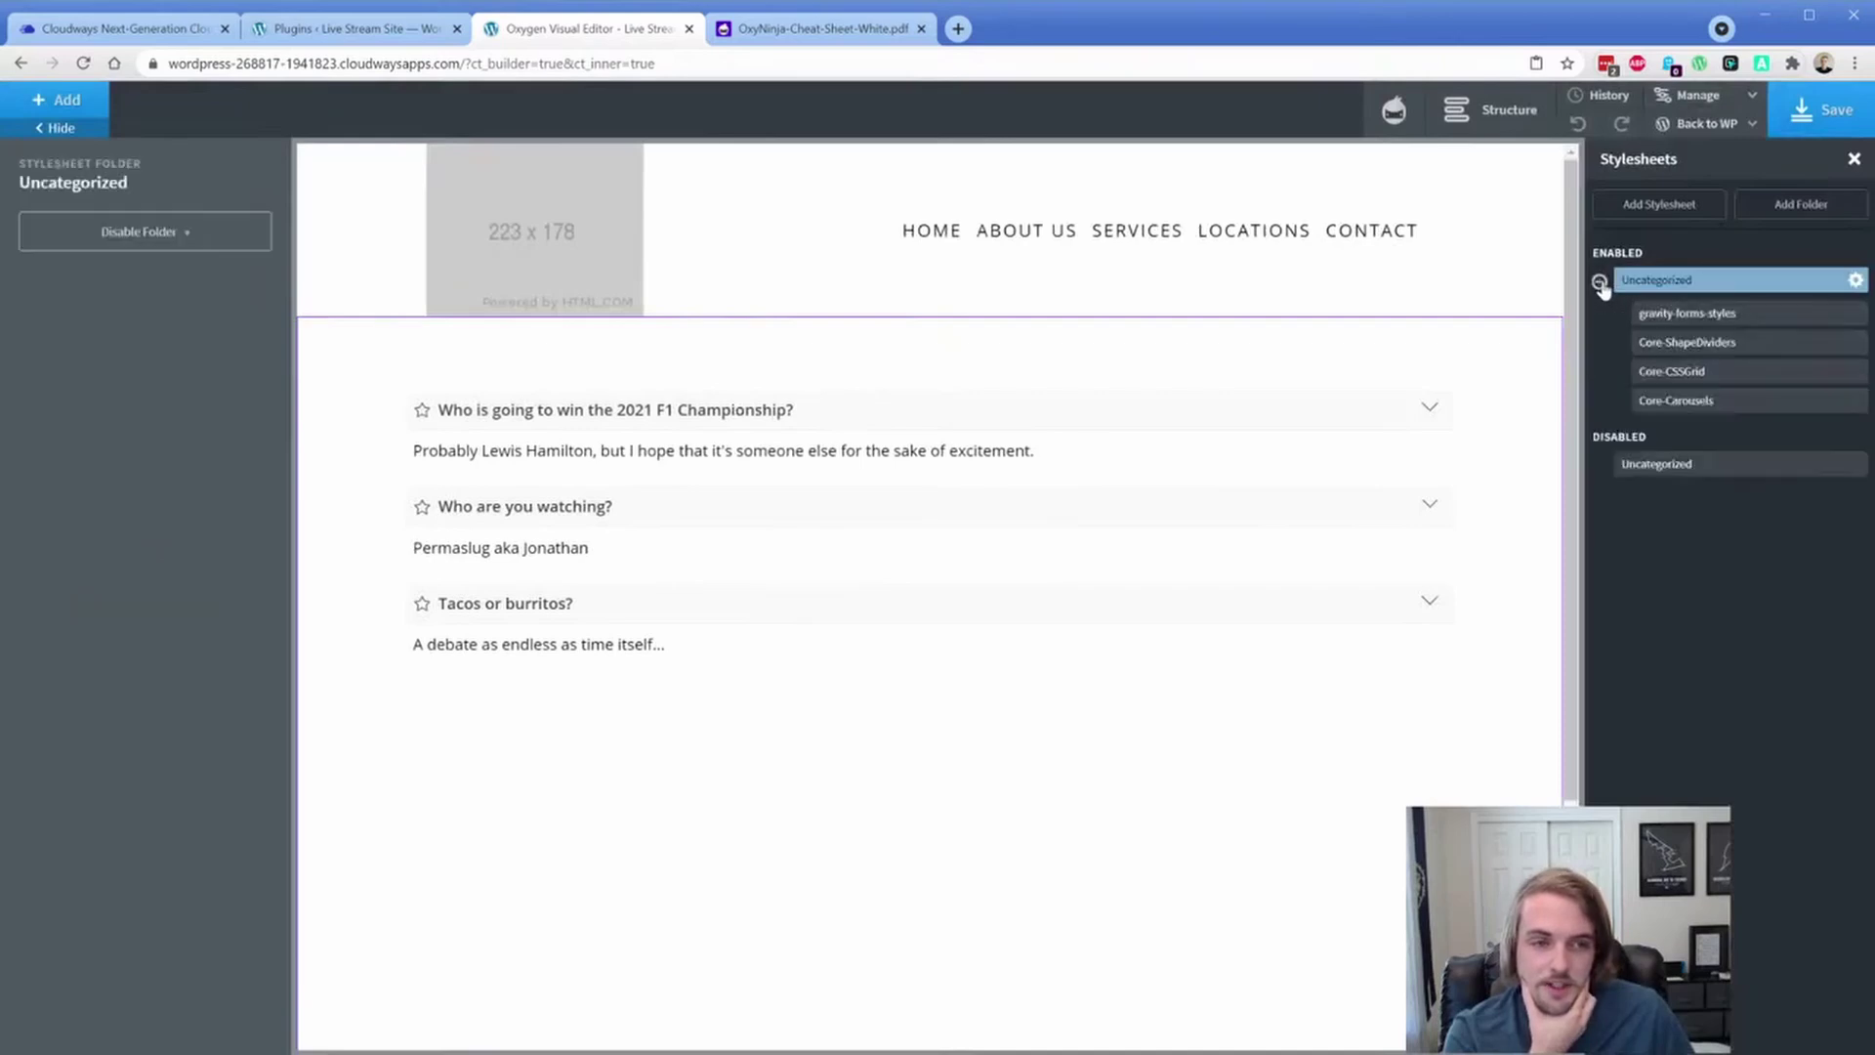
left_click(1692, 371)
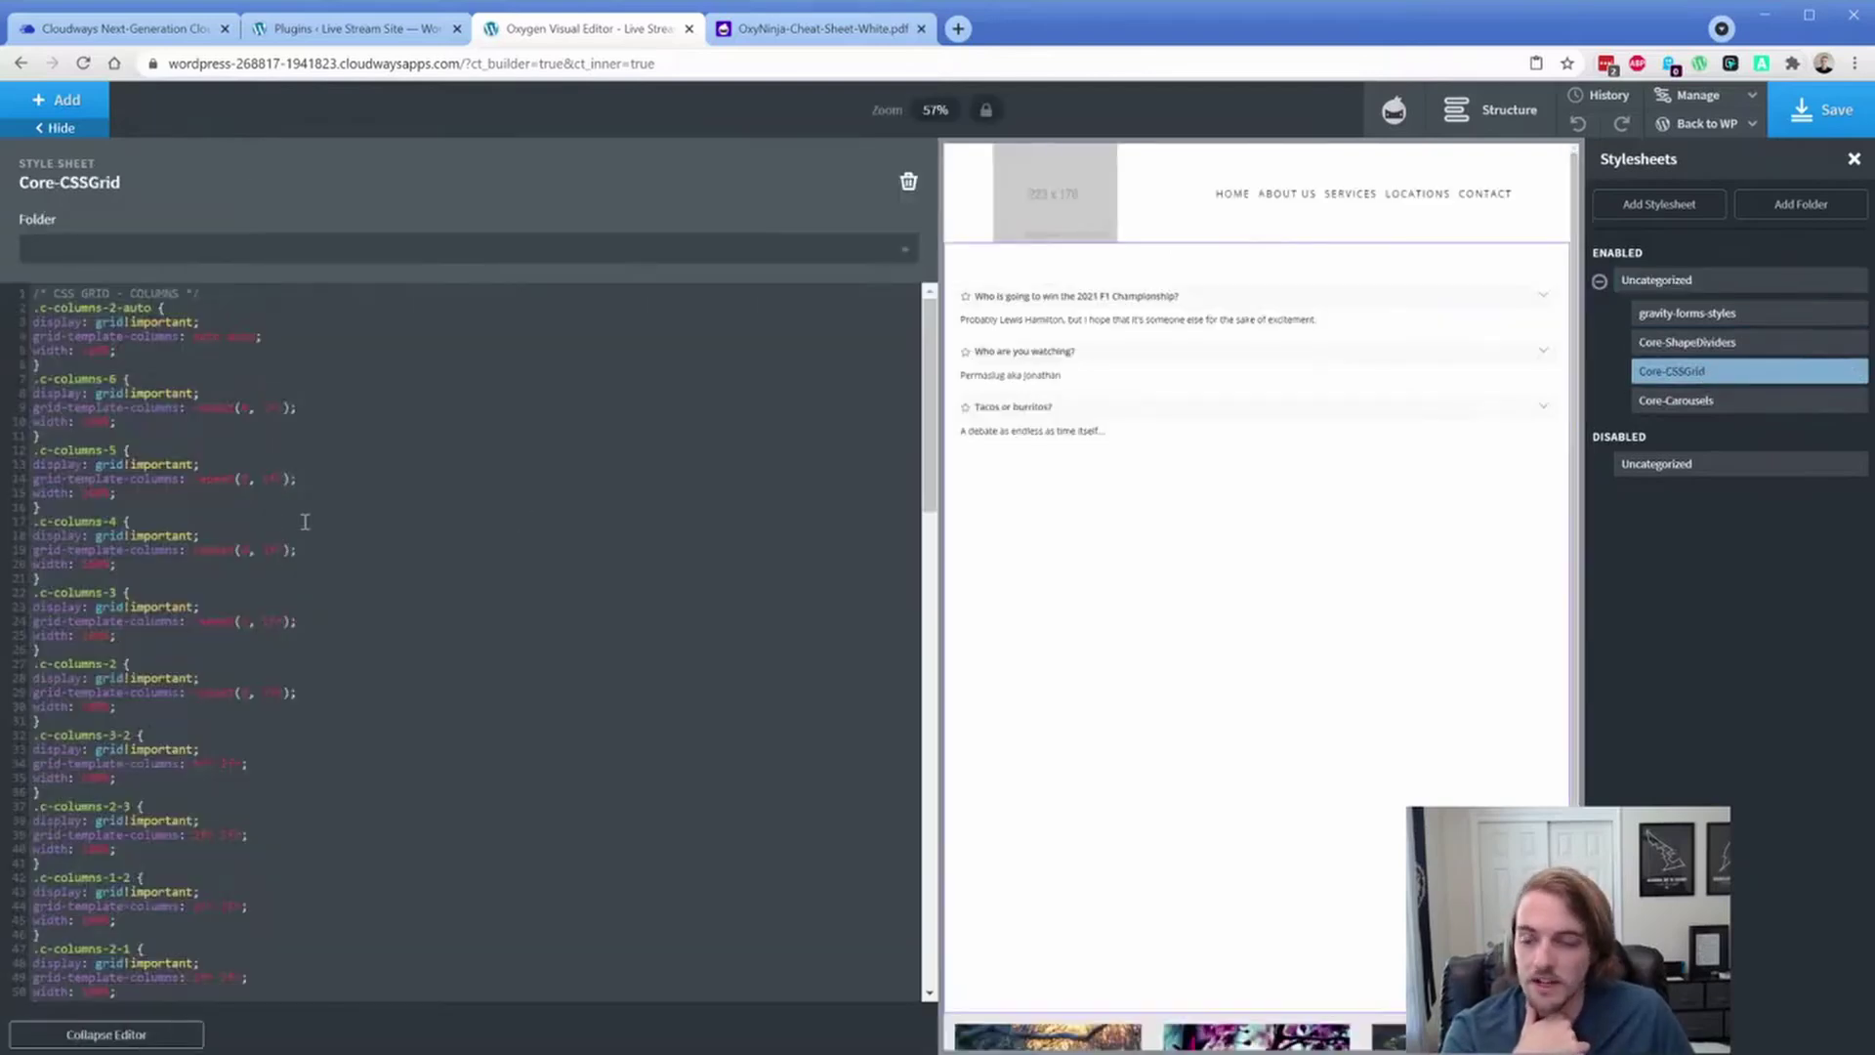
scroll(333, 564, "down", 15)
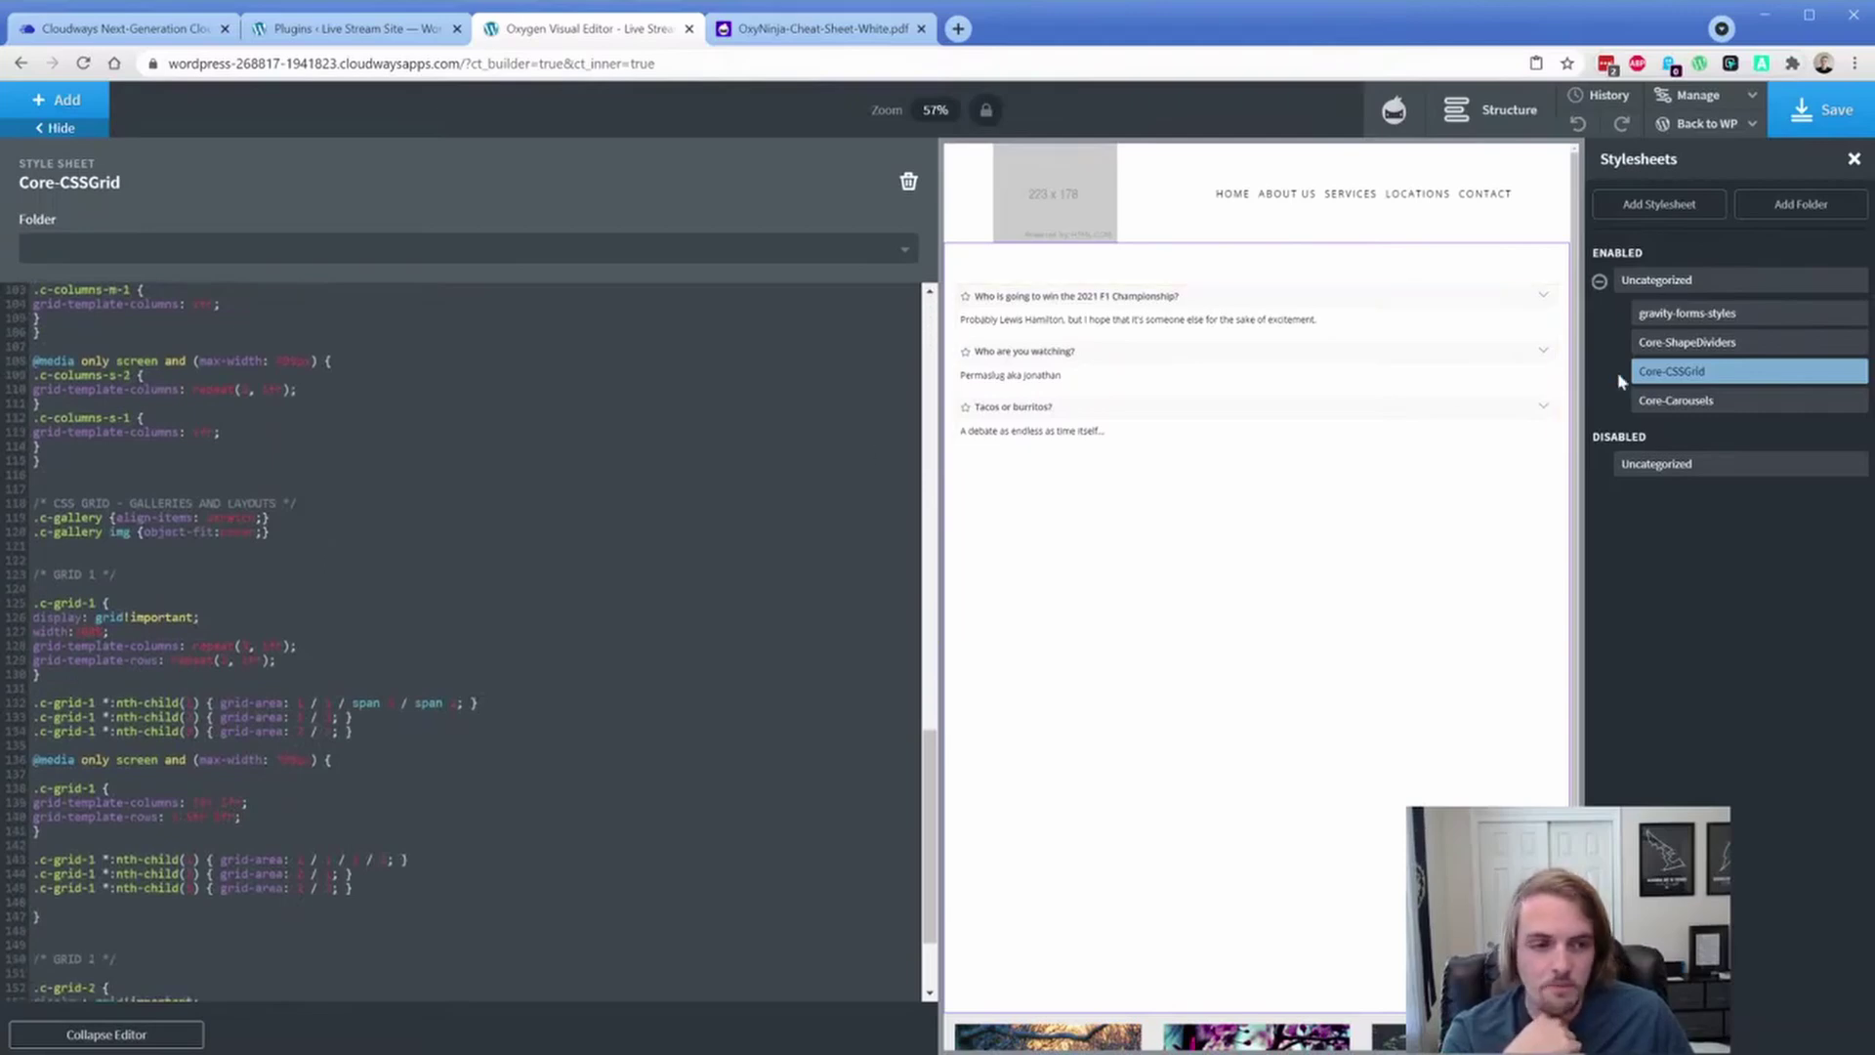
left_click(1678, 401)
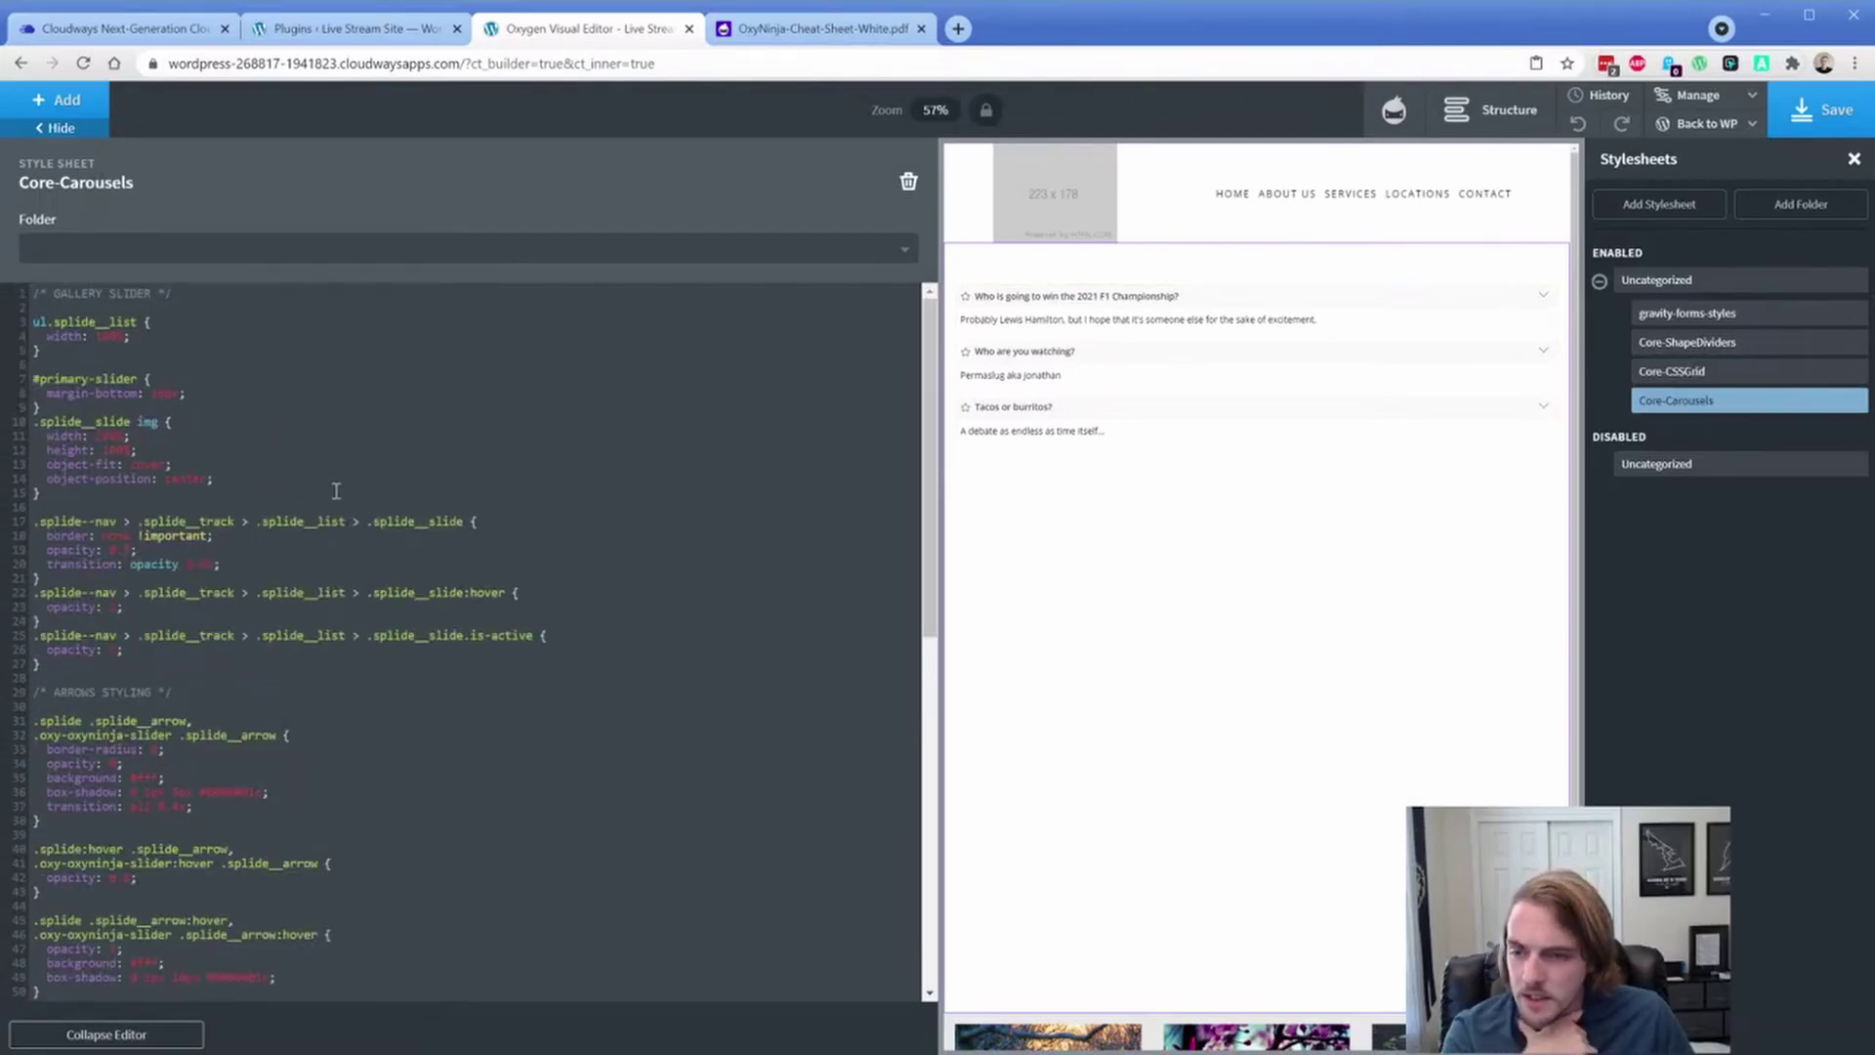
scroll(346, 488, "down", 8)
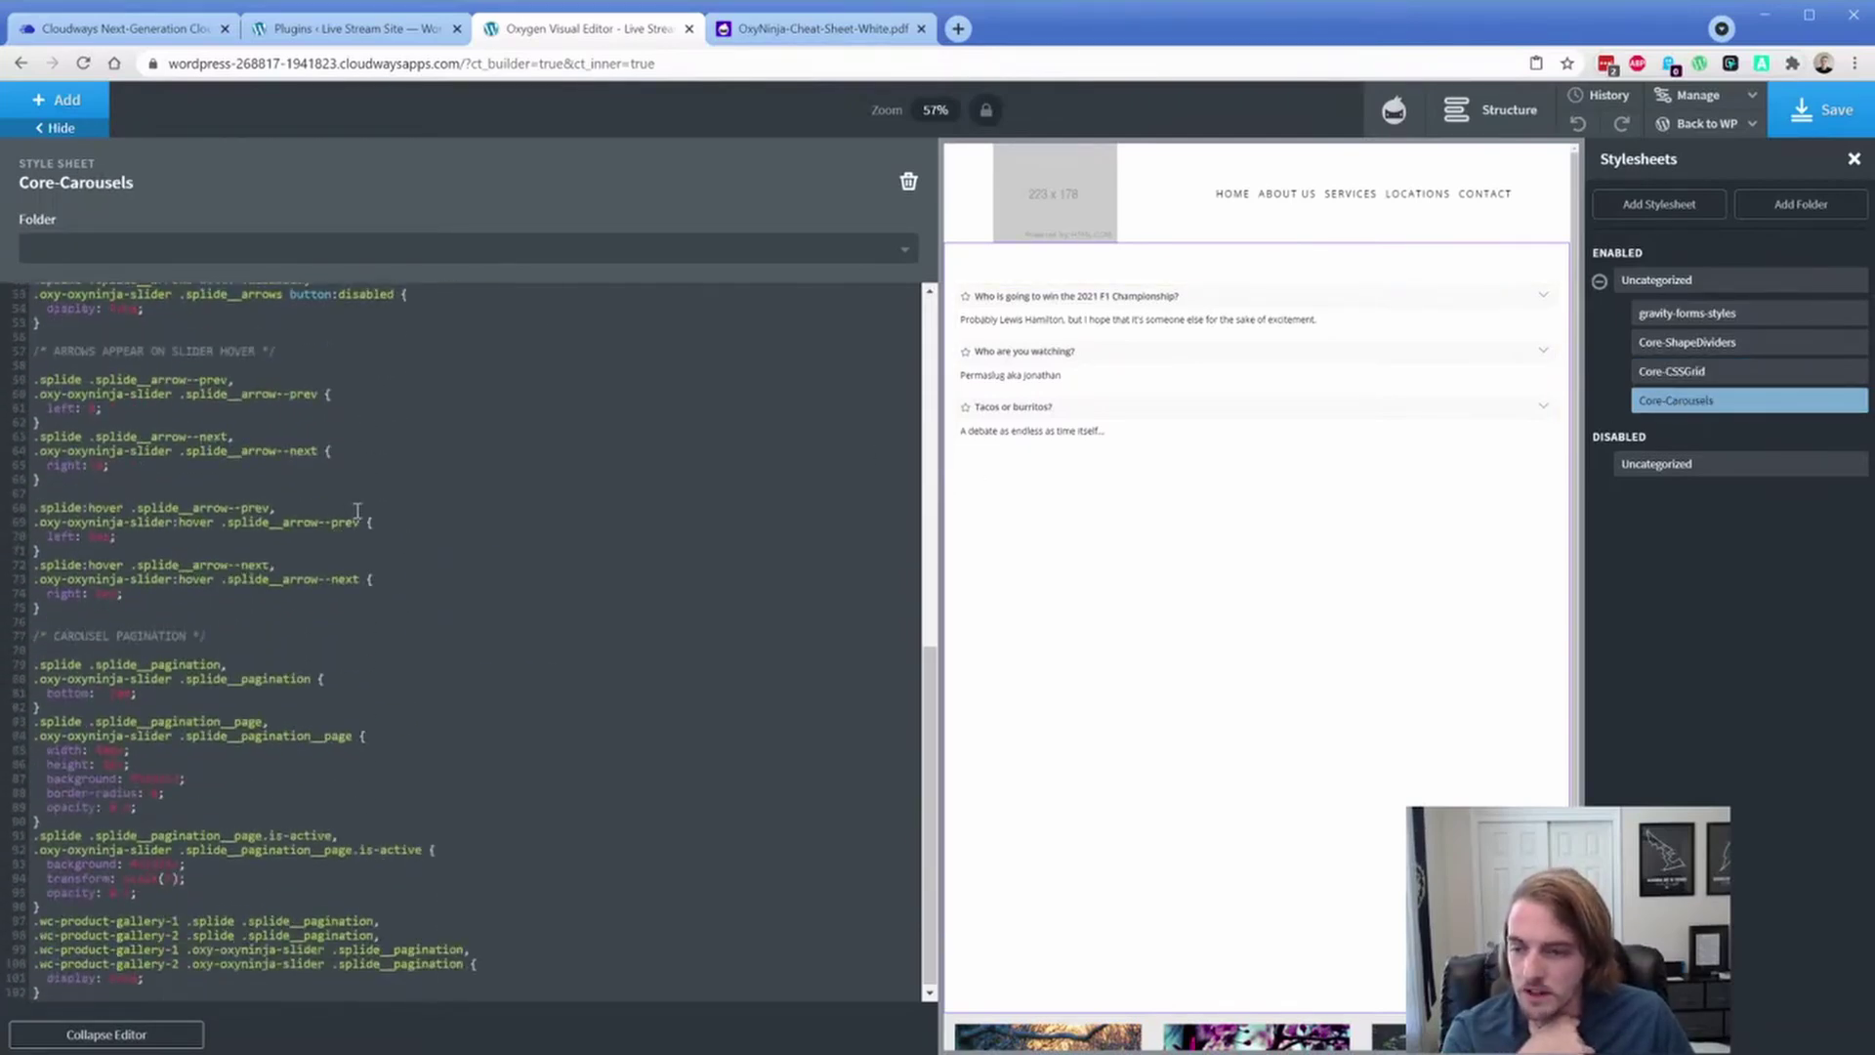
scroll(354, 492, "up", 8)
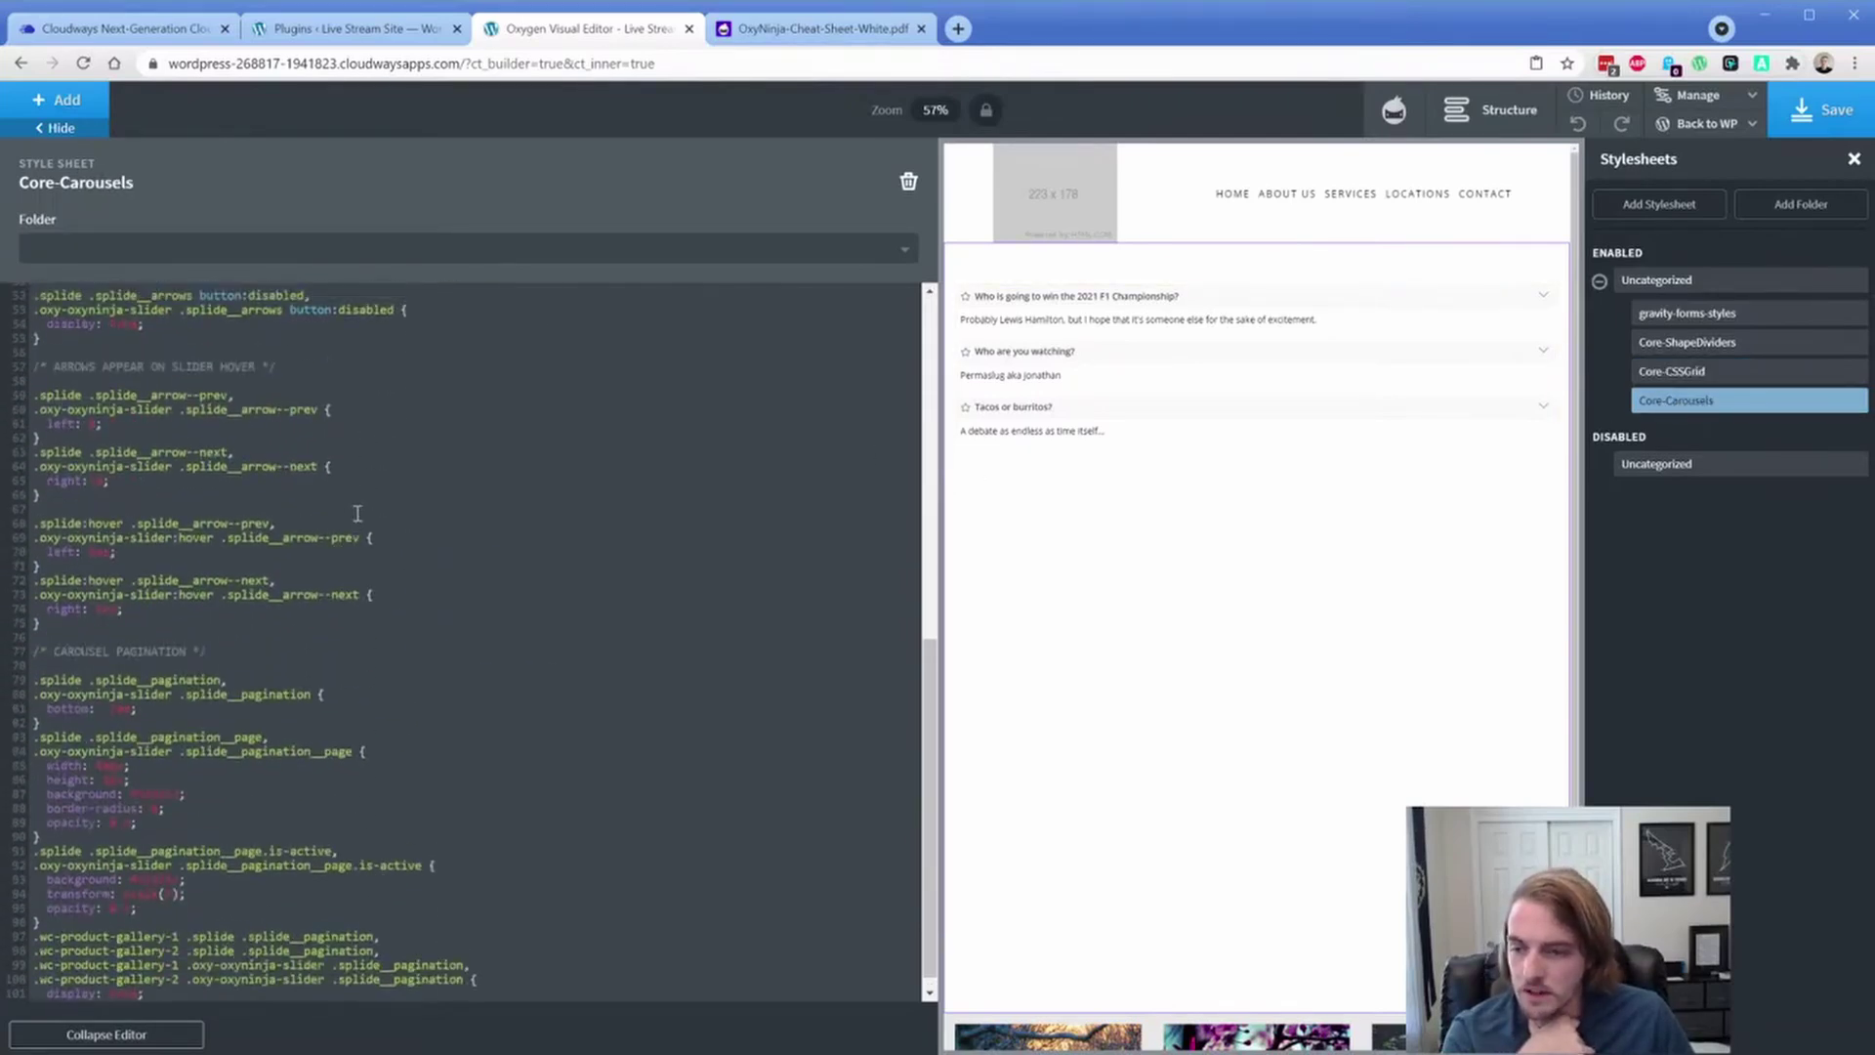
left_click(1675, 343)
scroll(293, 547, "down", 1)
scroll(293, 539, "up", 1)
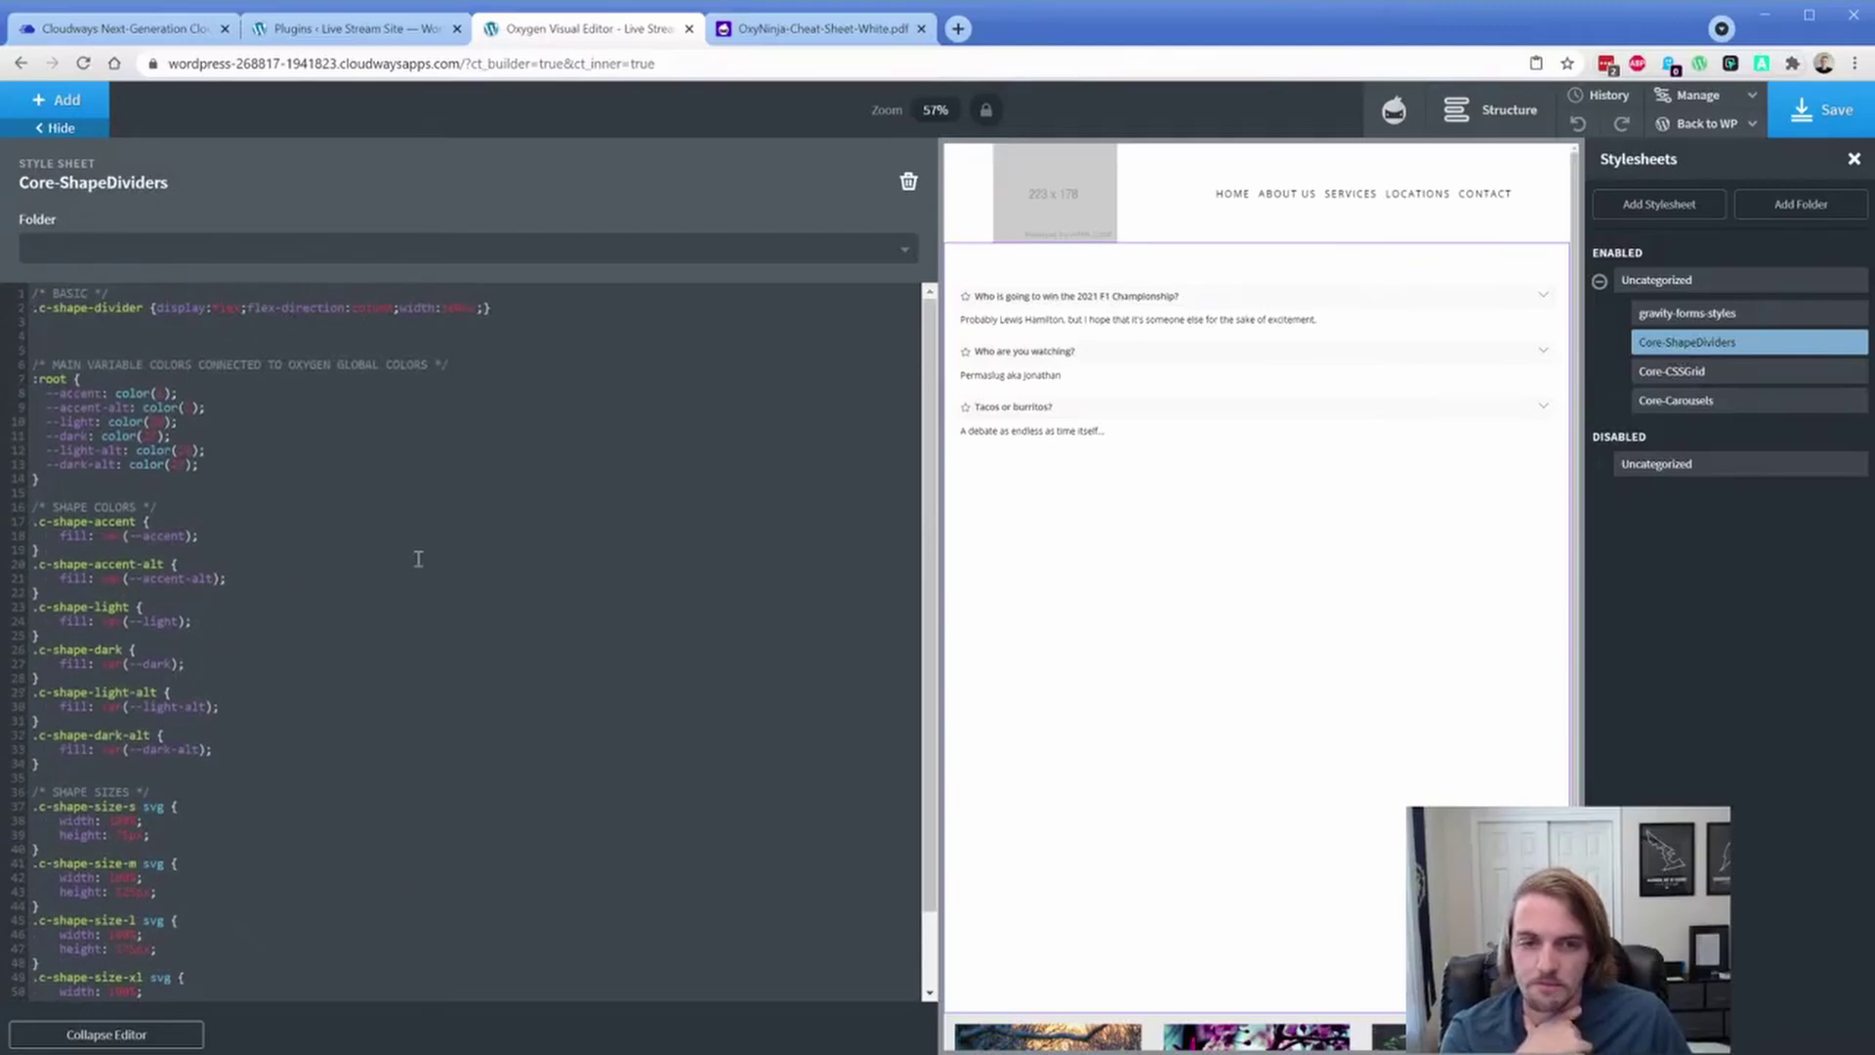
left_click(1217, 472)
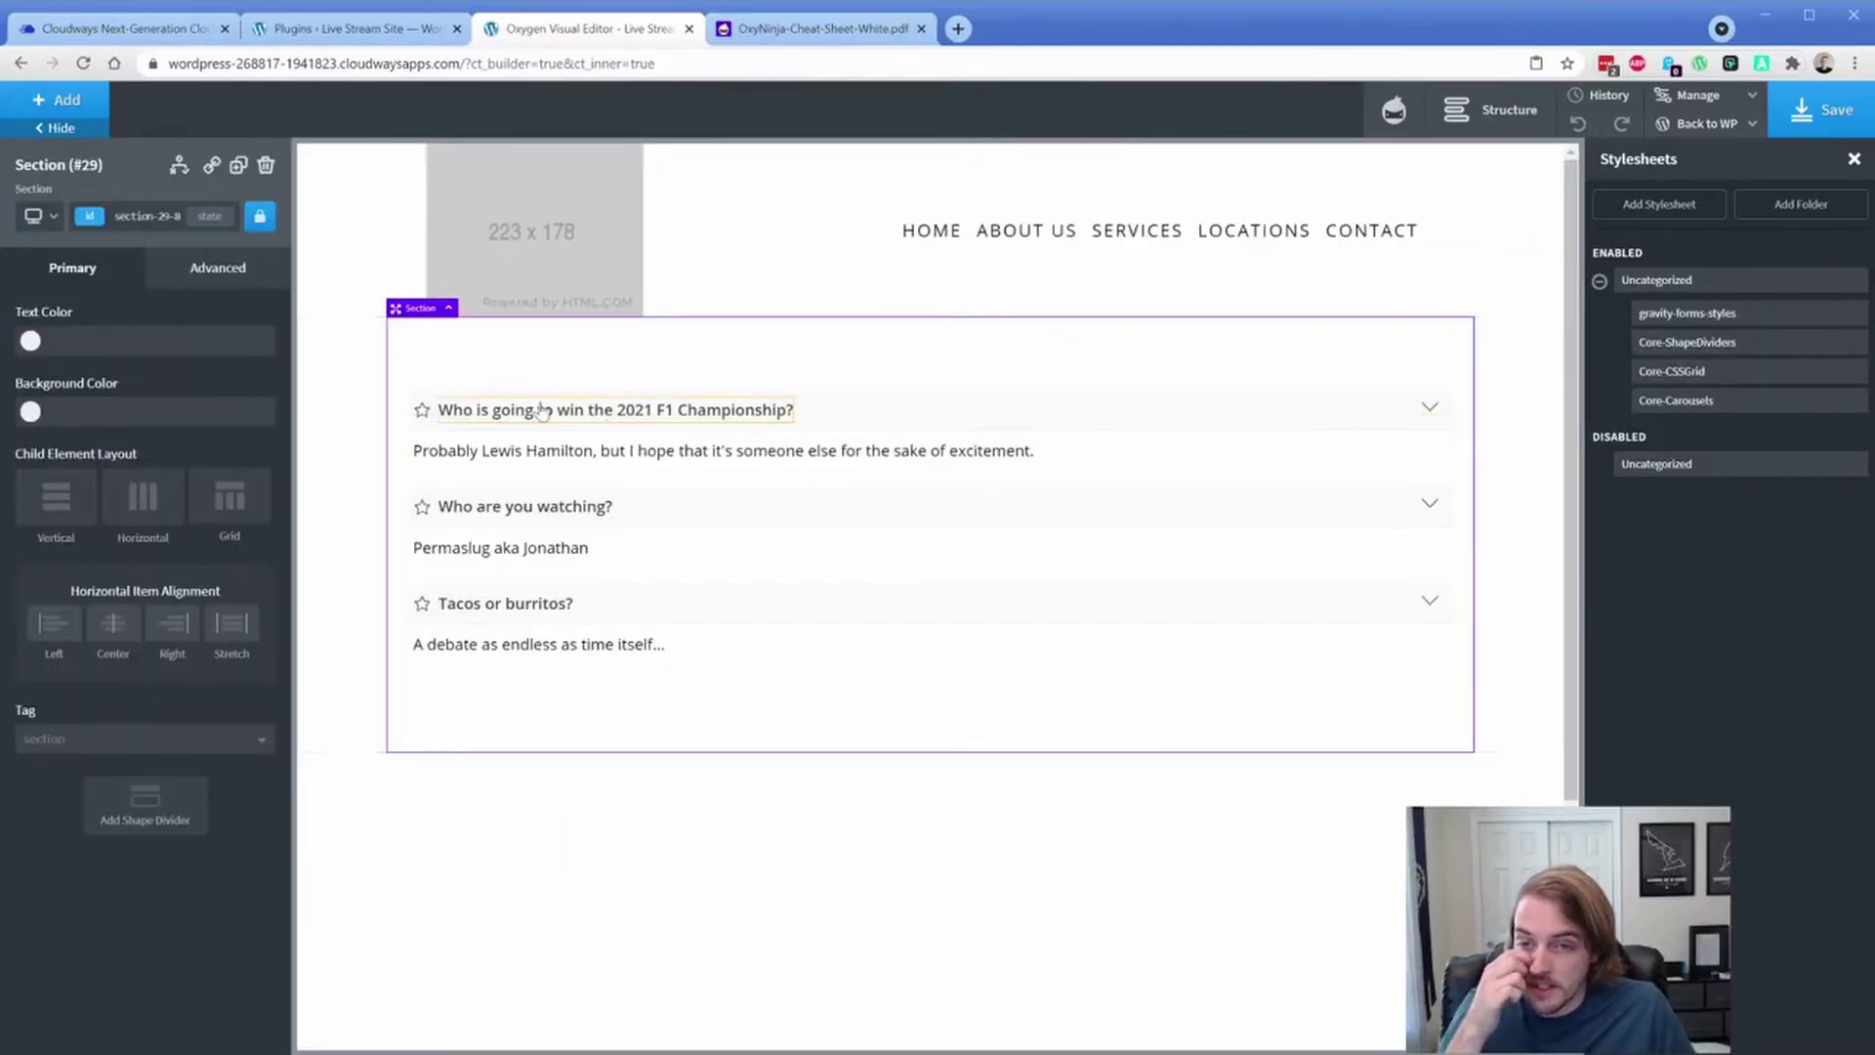
left_click(503, 407)
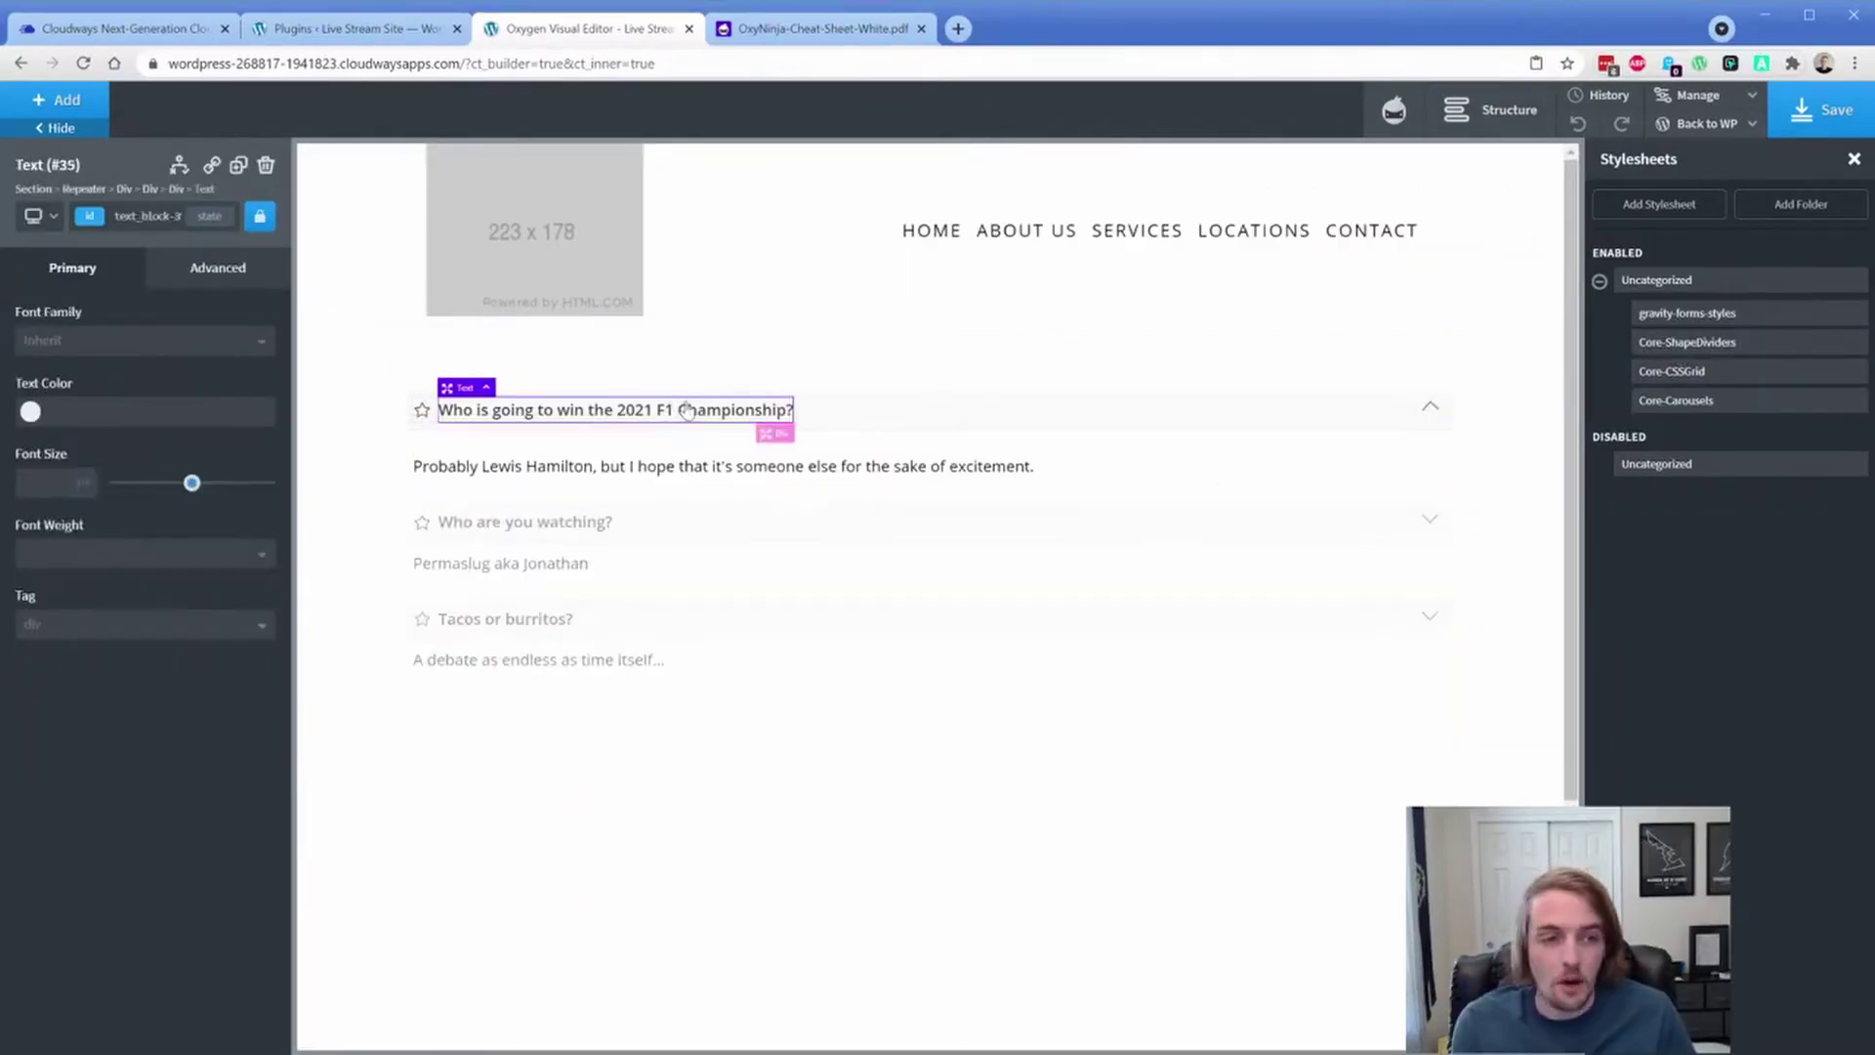
left_click(1494, 109)
left_click(1670, 269)
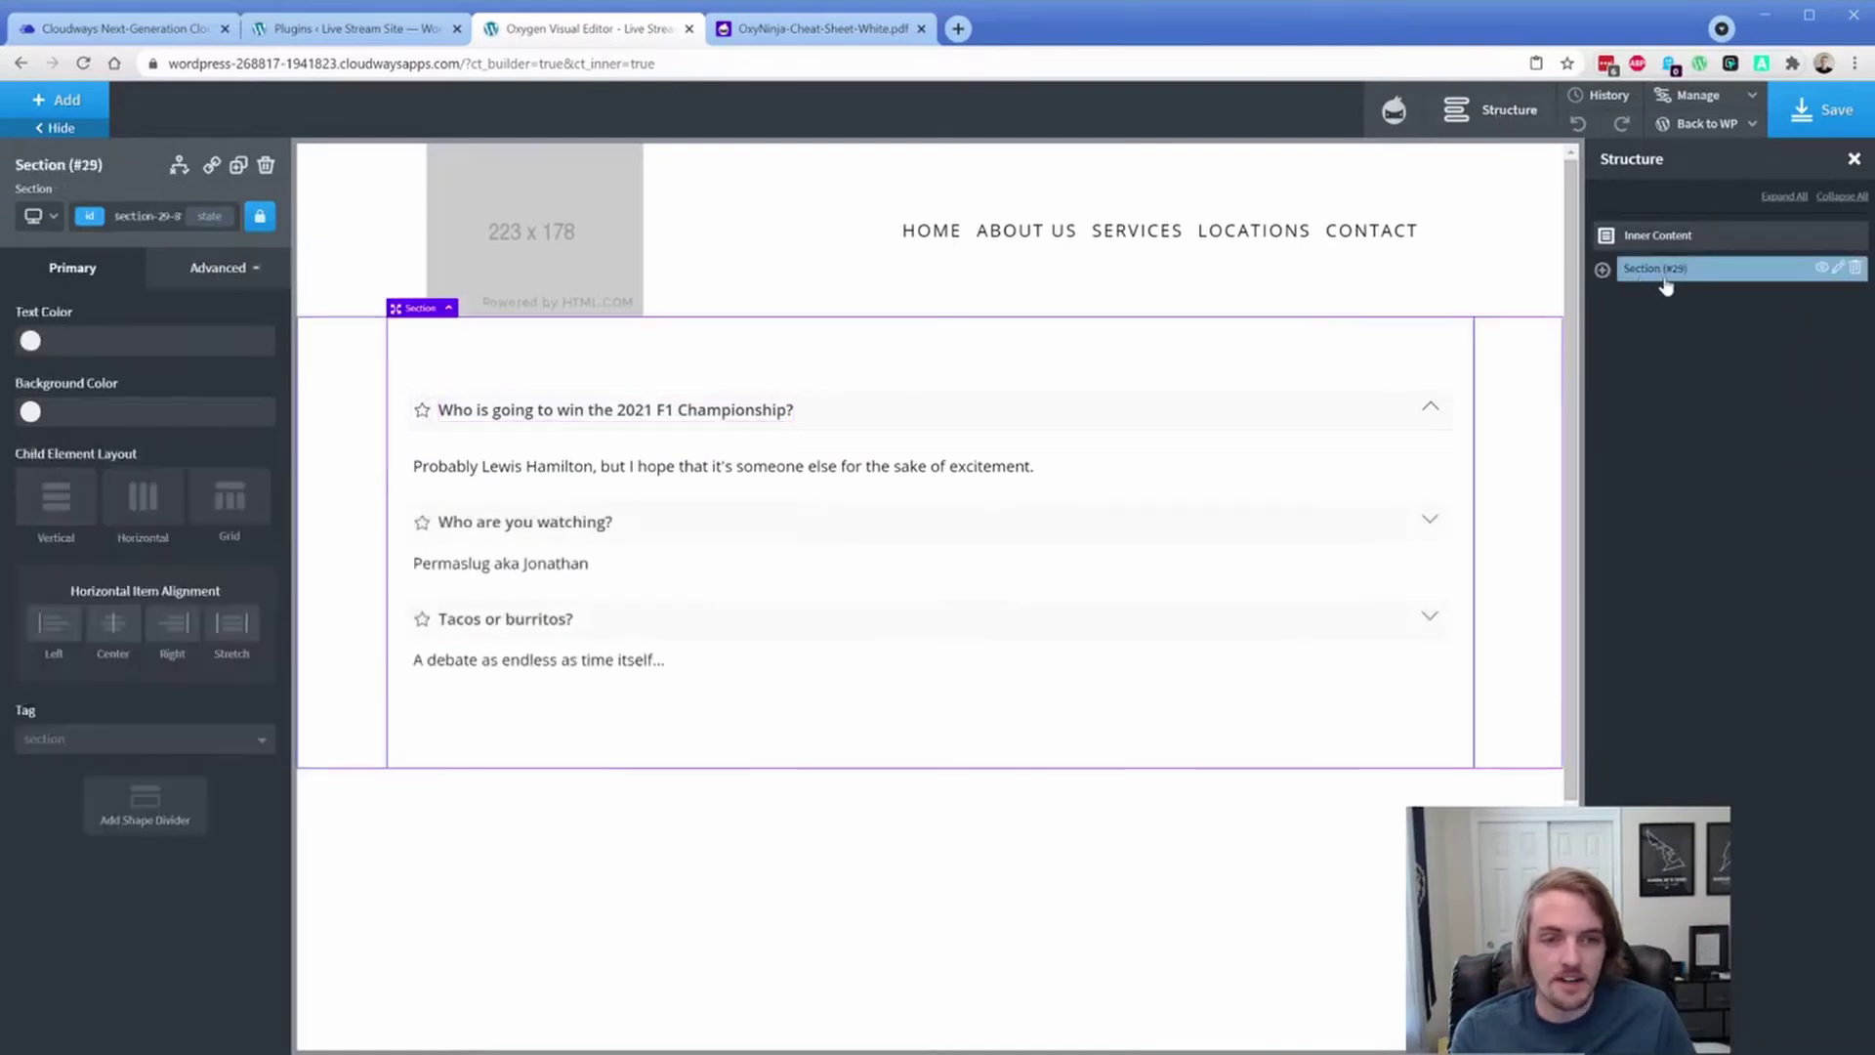
key("Delete")
left_click(58, 100)
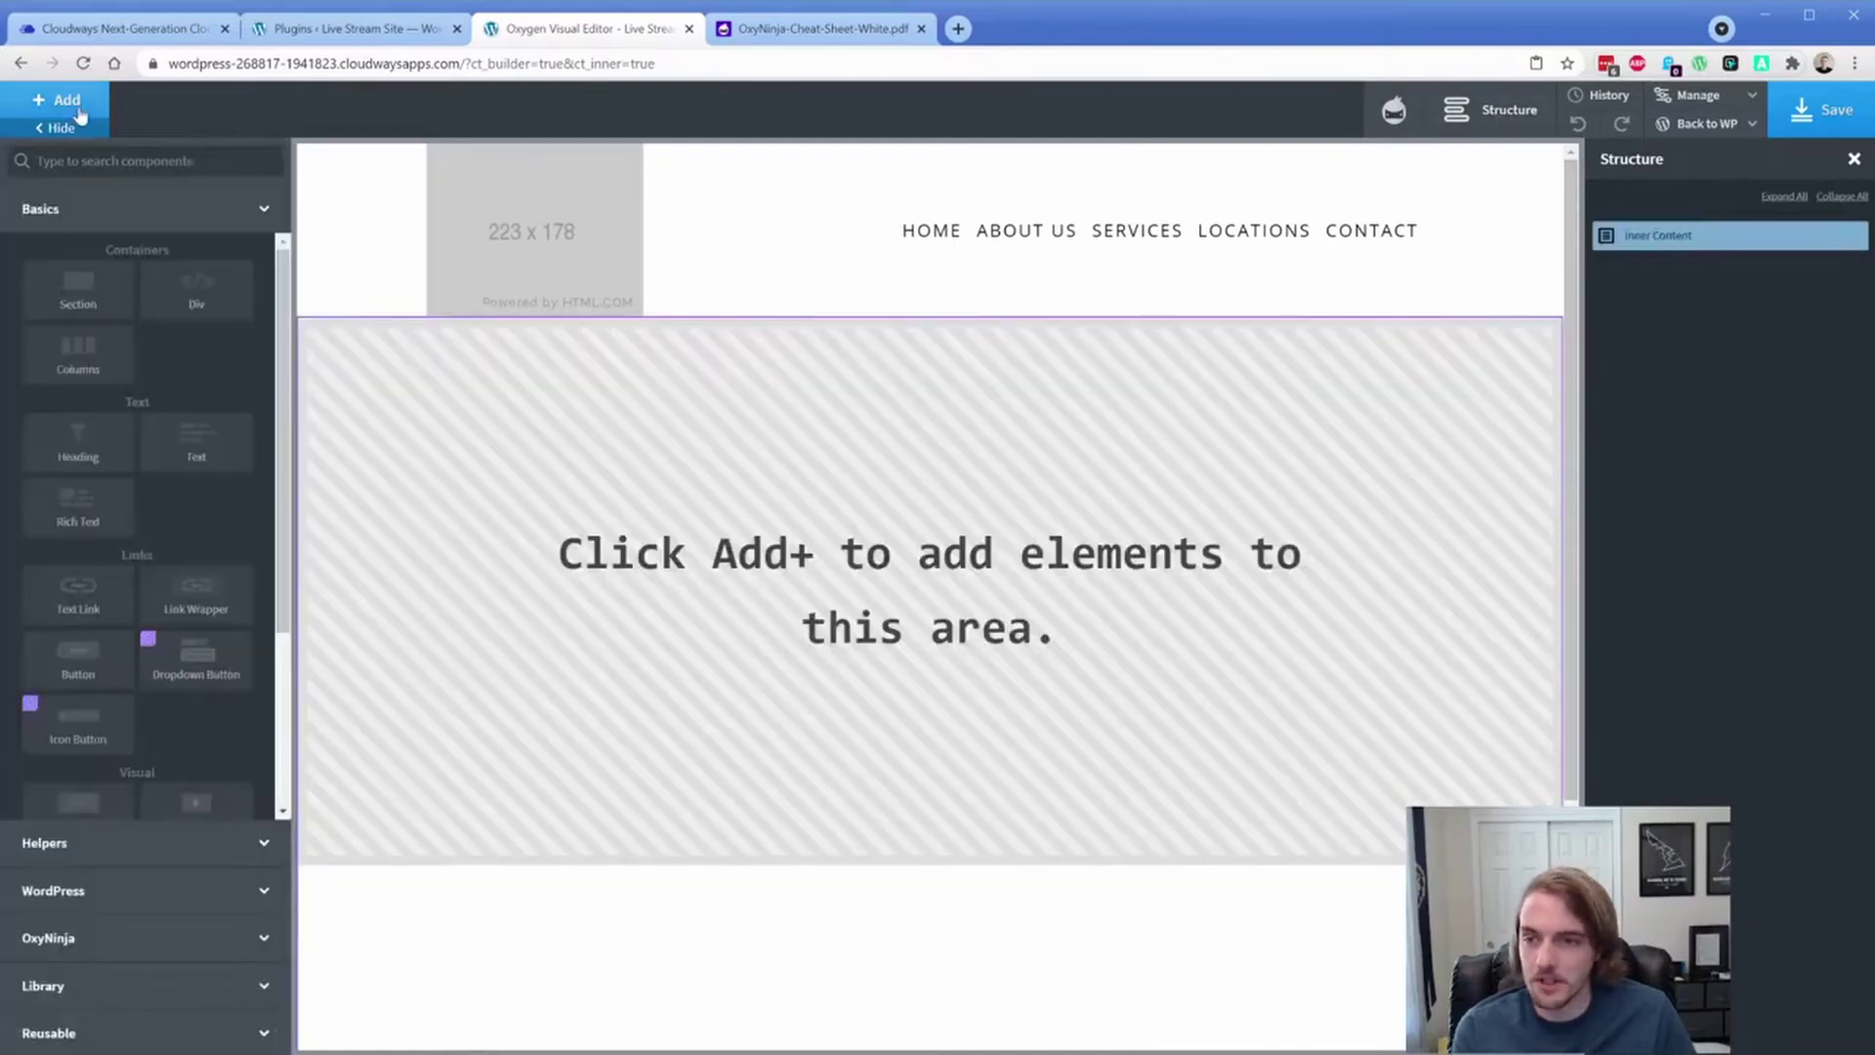
left_click(78, 291)
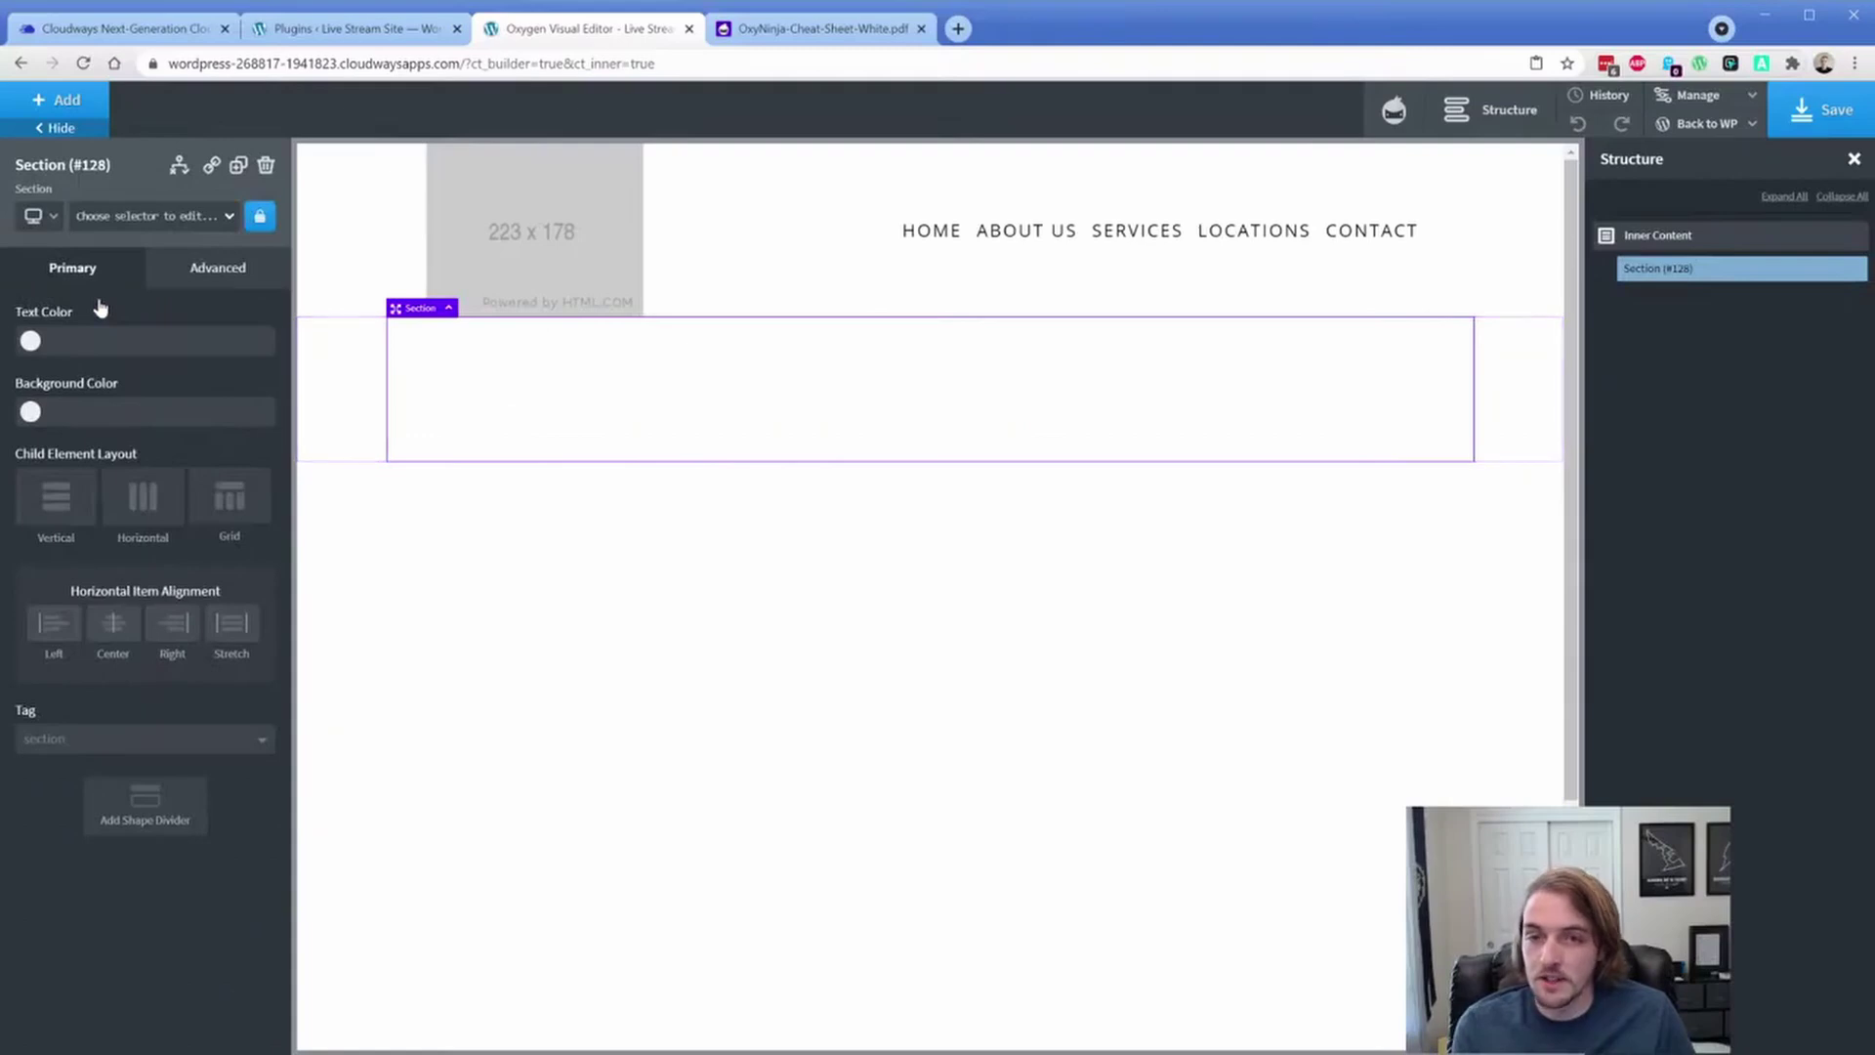
left_click(794, 37)
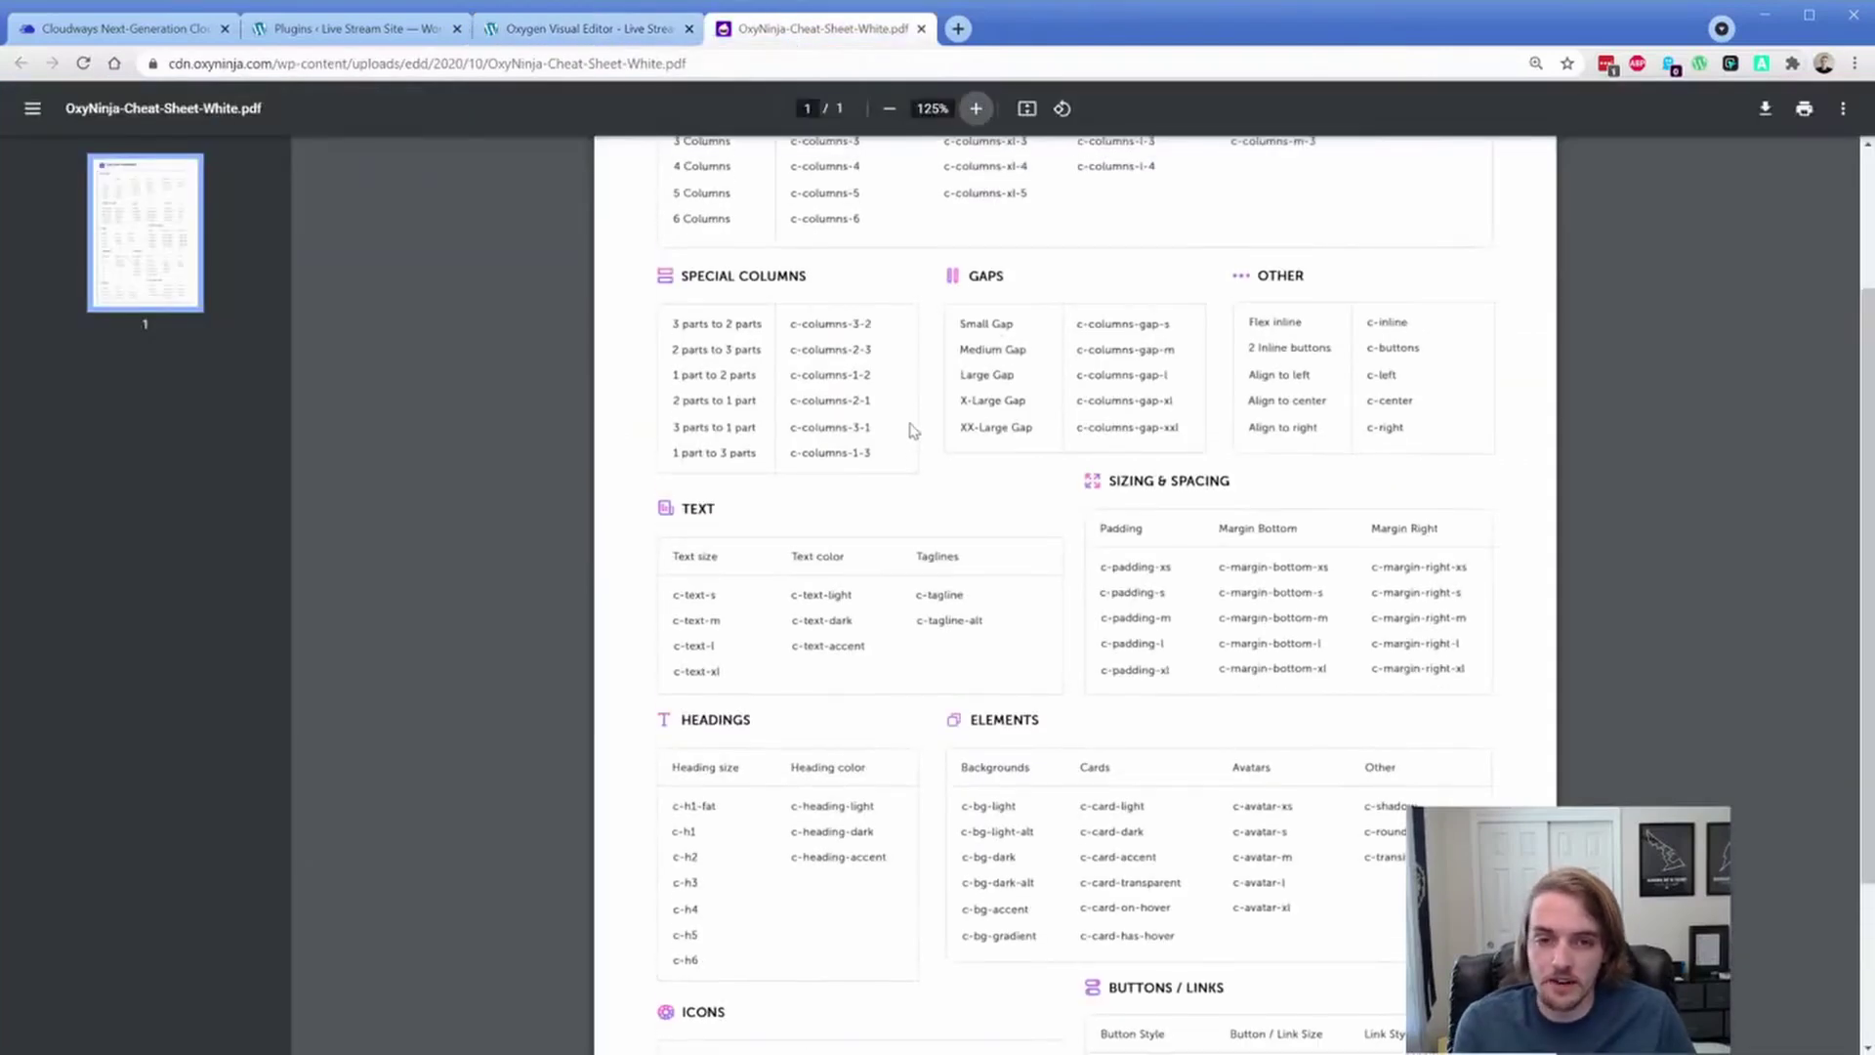
scroll(911, 430, "up", 1)
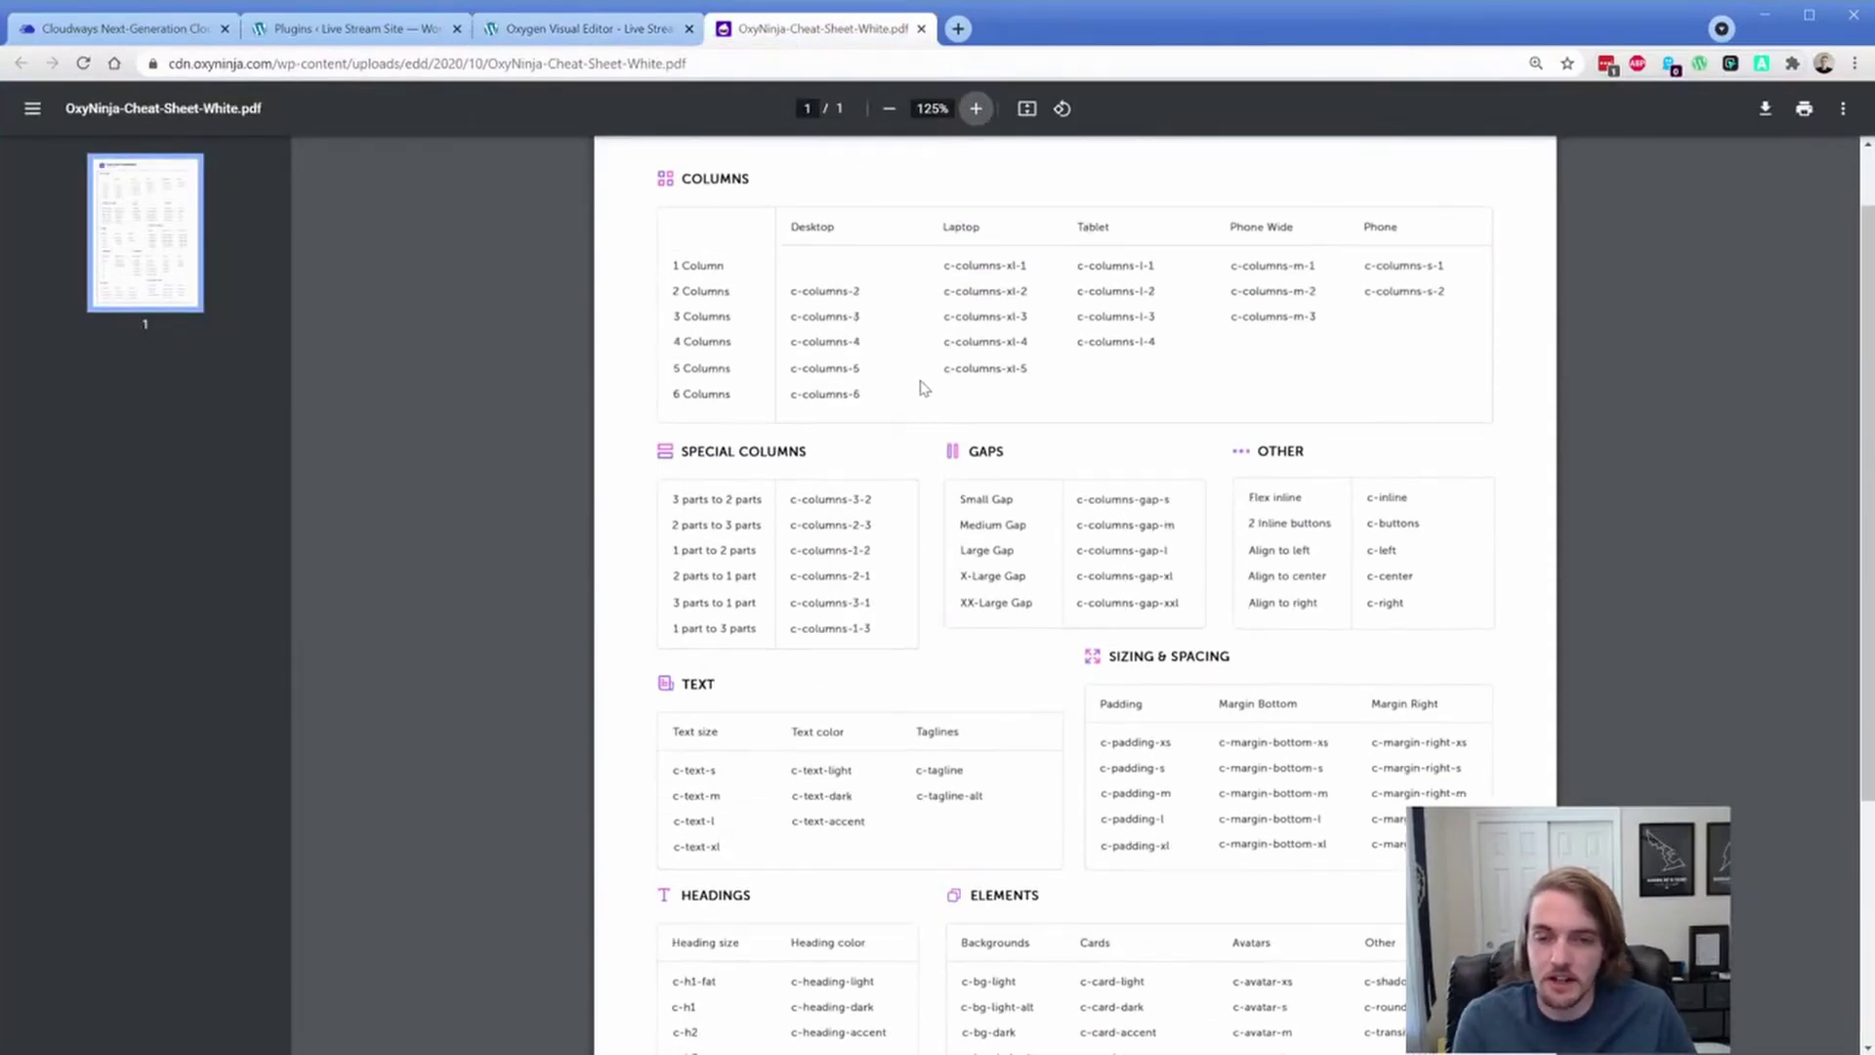
scroll(923, 387, "up", 1)
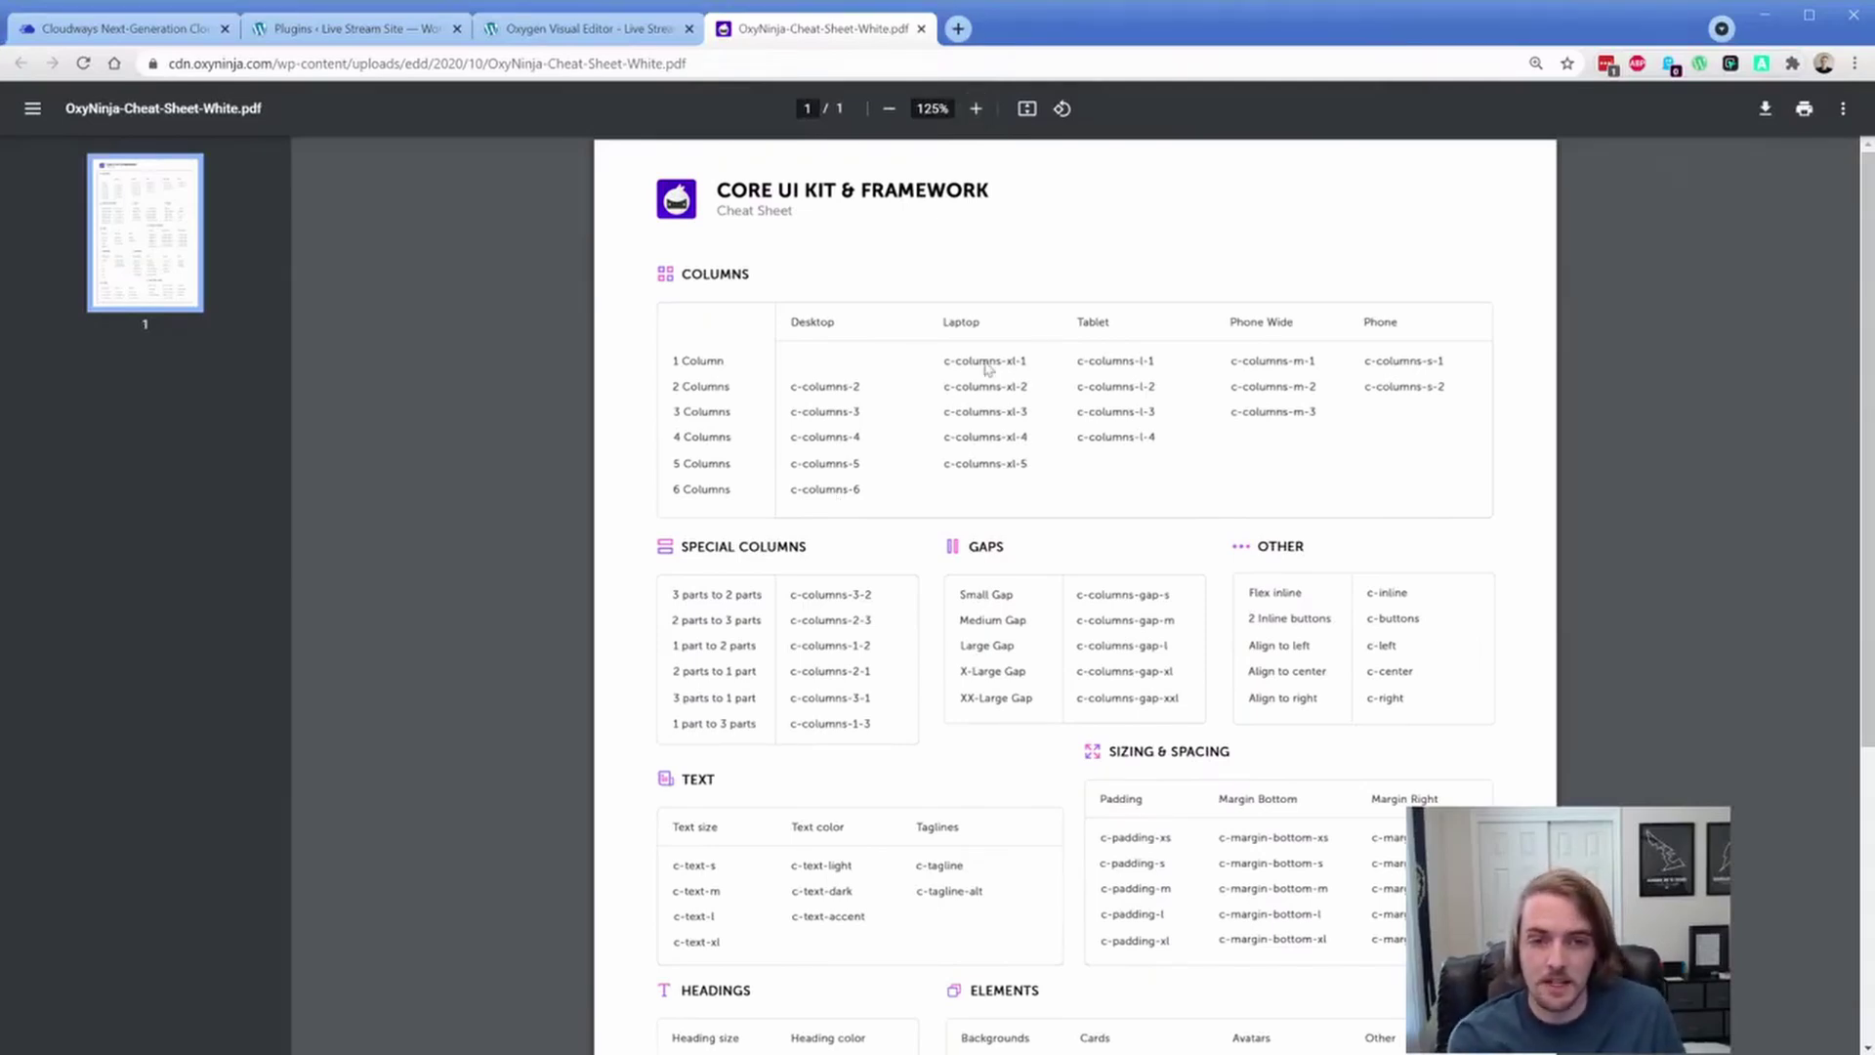
Step: Check the breakpoint dropdown and the OxyNinja cheat sheet before adding a div to the section
left_click(584, 29)
left_click(39, 217)
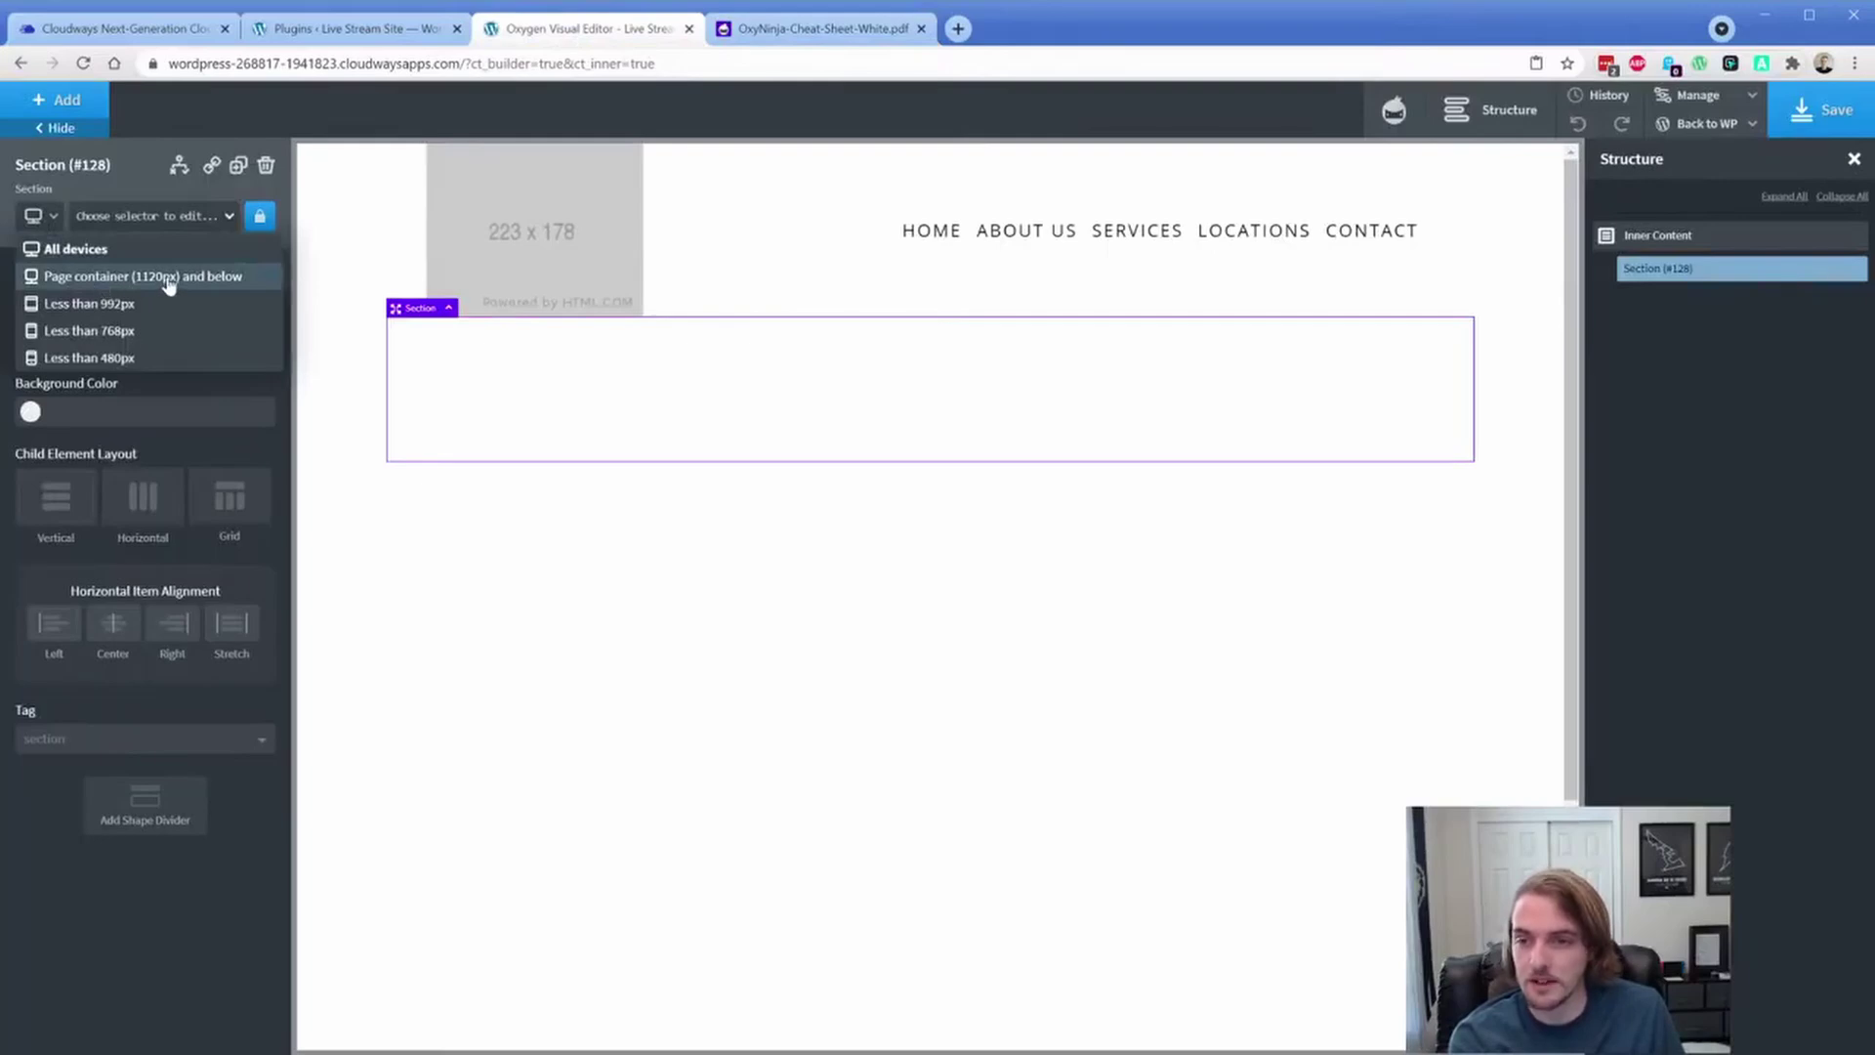
left_click(820, 29)
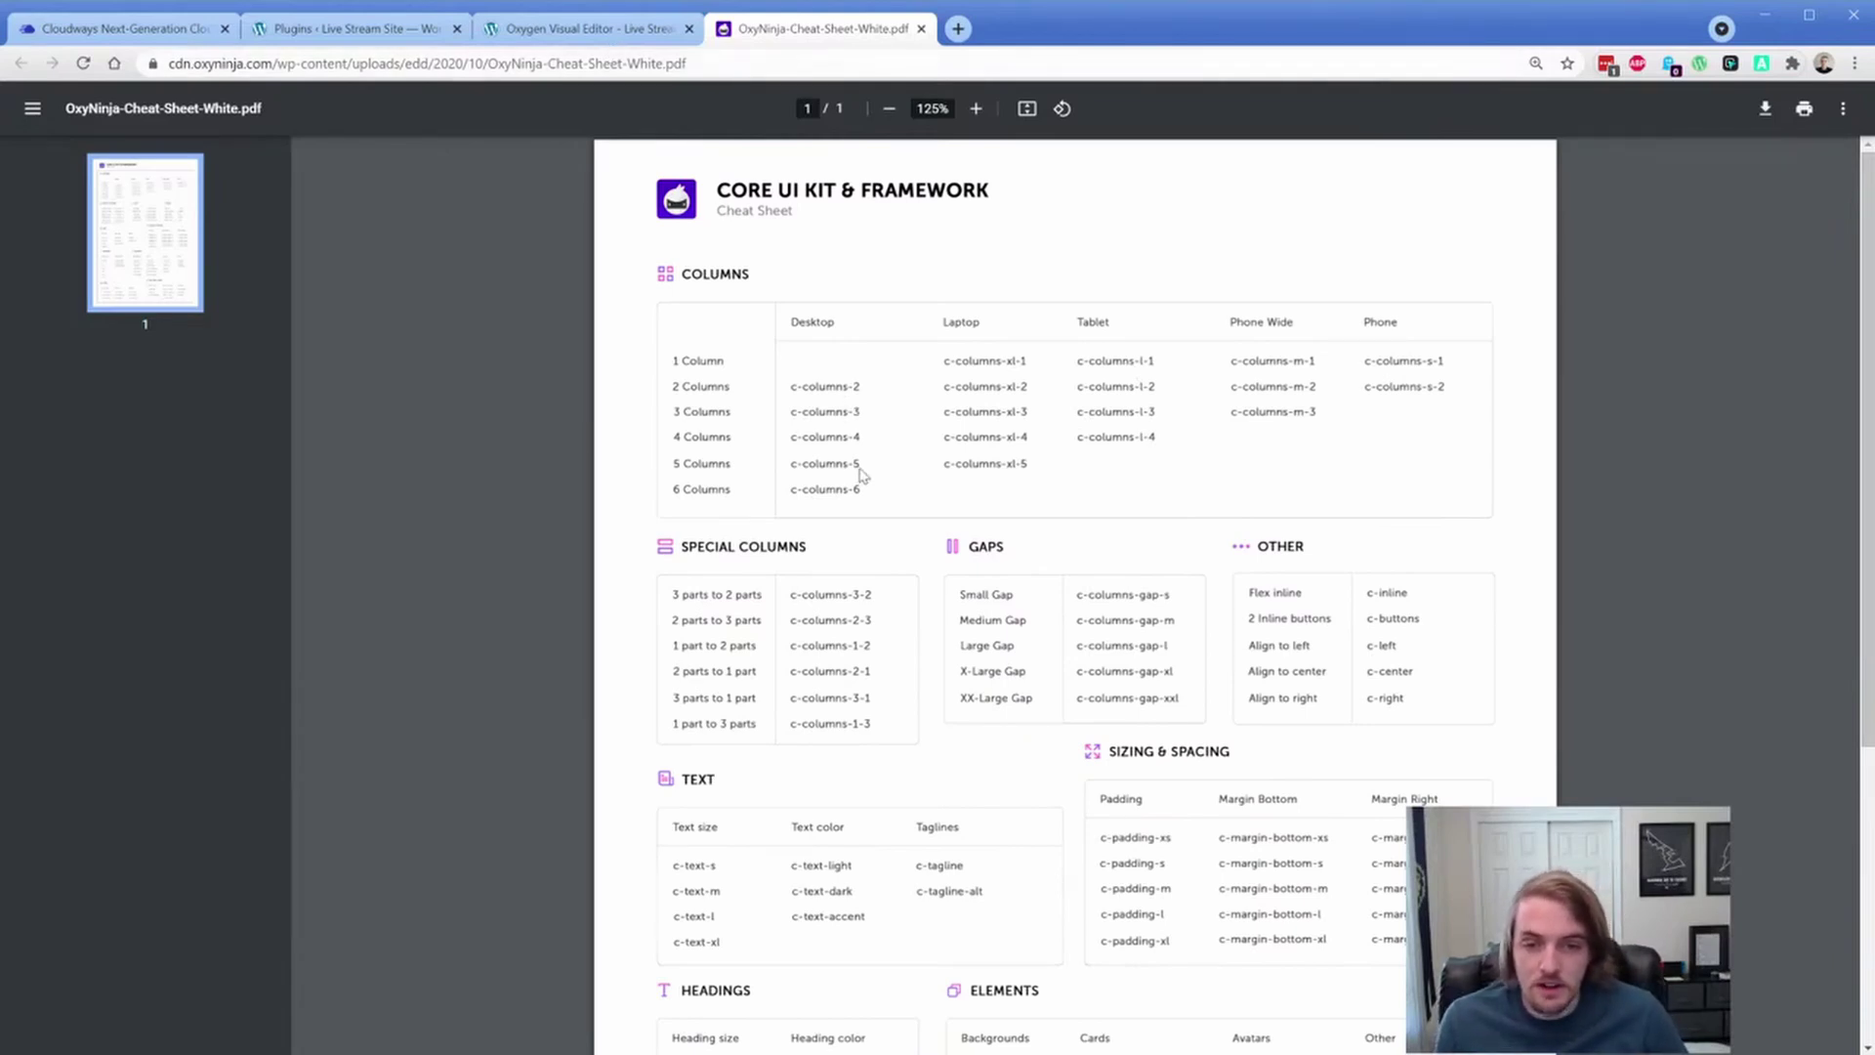
left_click(553, 29)
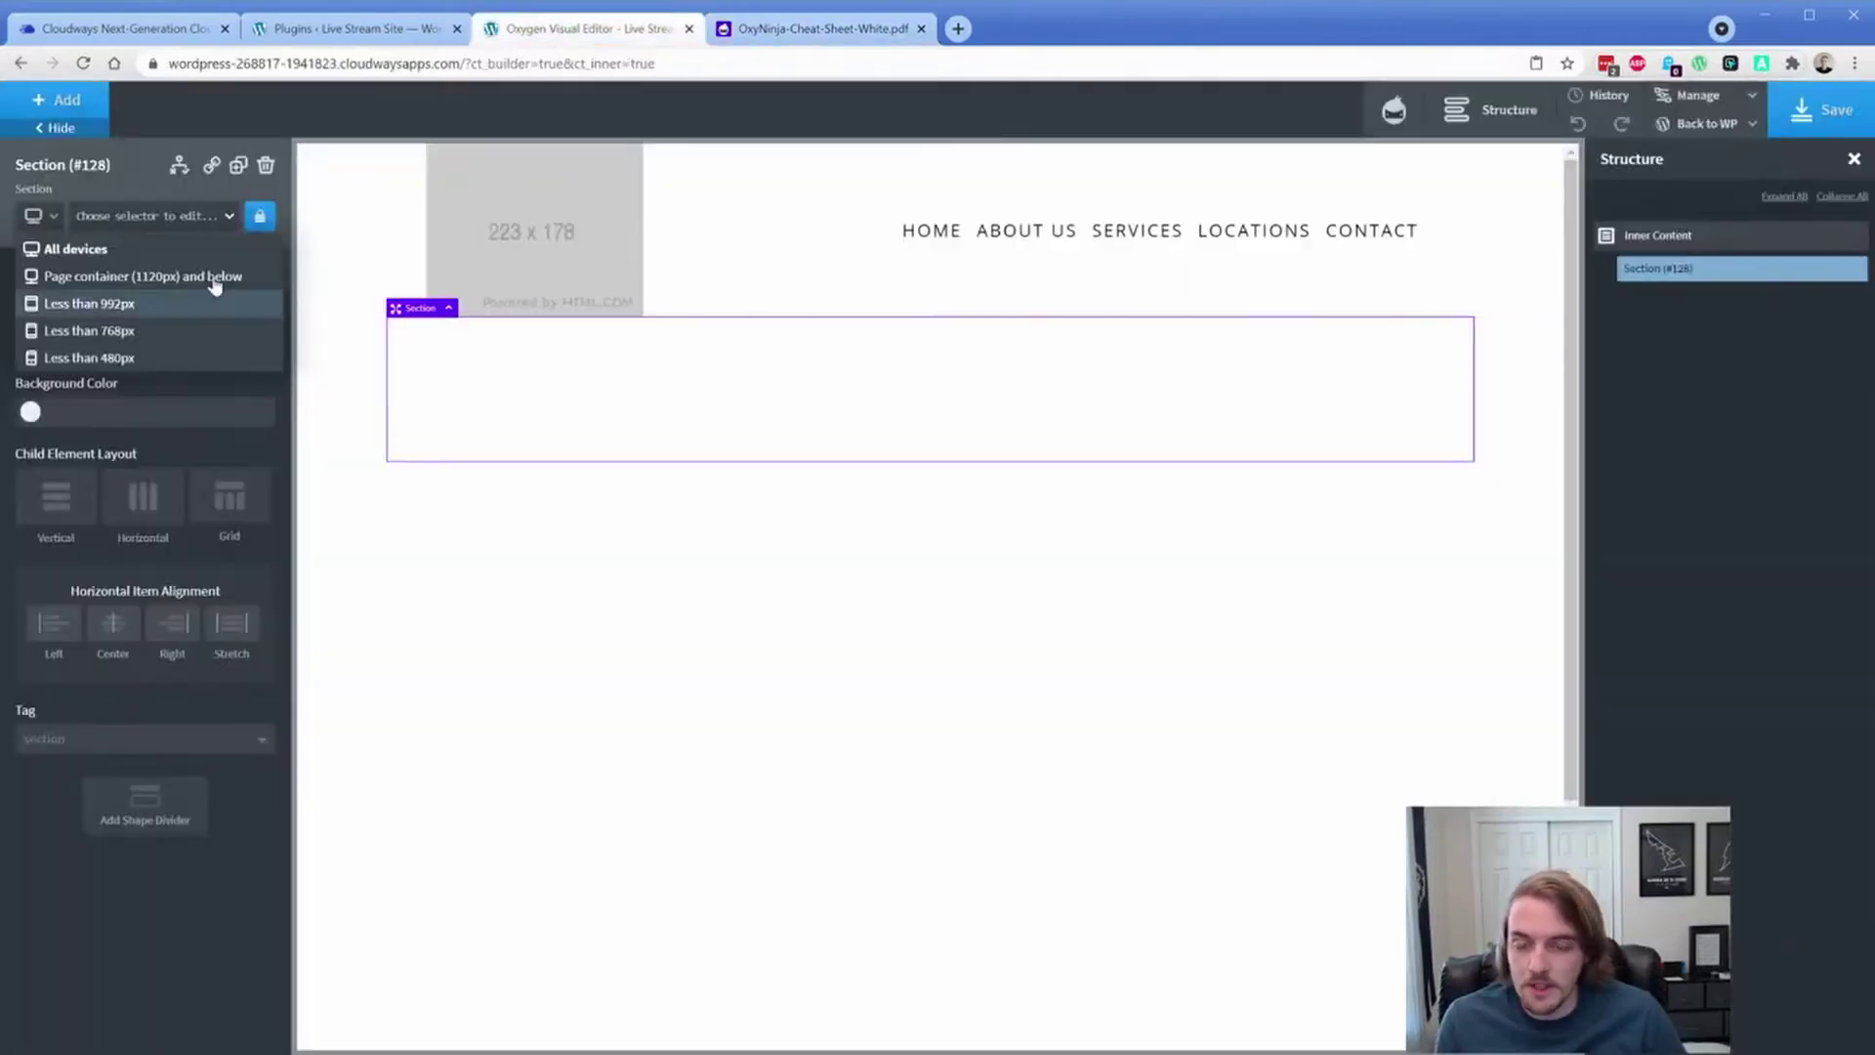
left_click(60, 101)
Step: Add a div inside the section and give it the c-columns-4 class
left_click(195, 291)
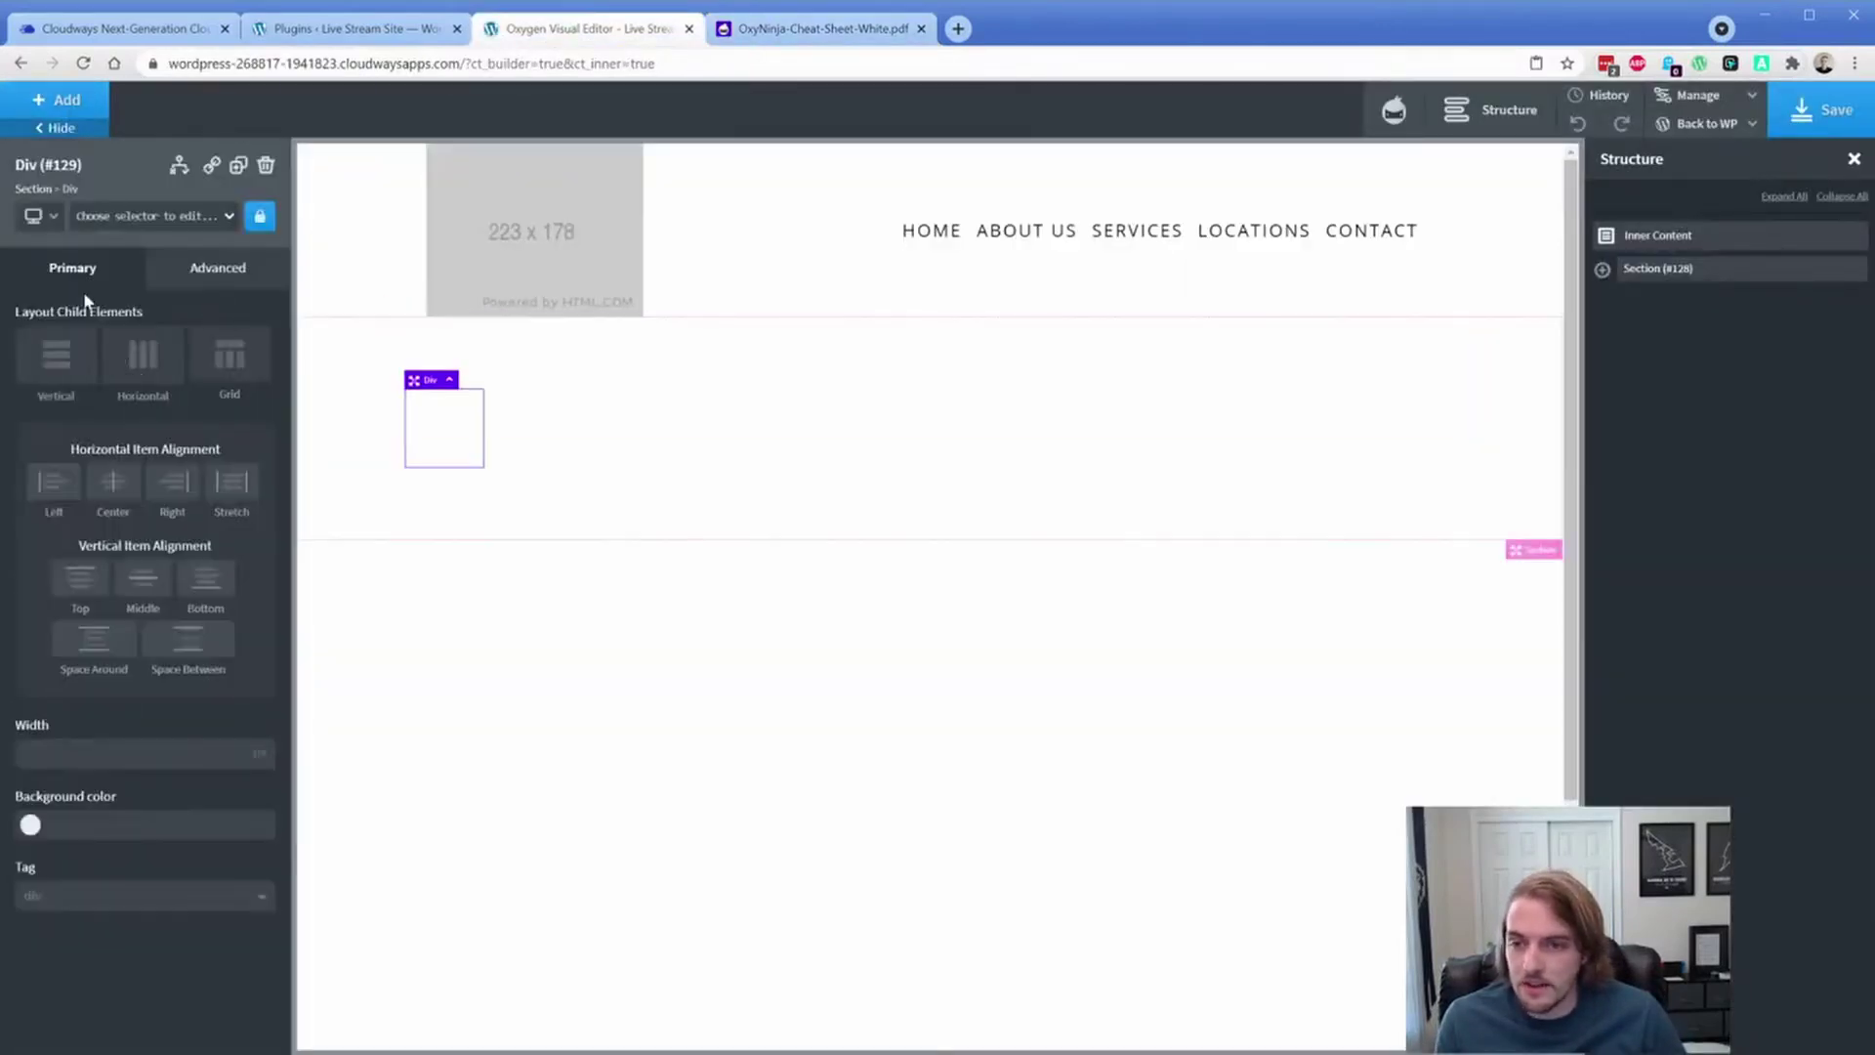
left_click(103, 218)
type("c-co")
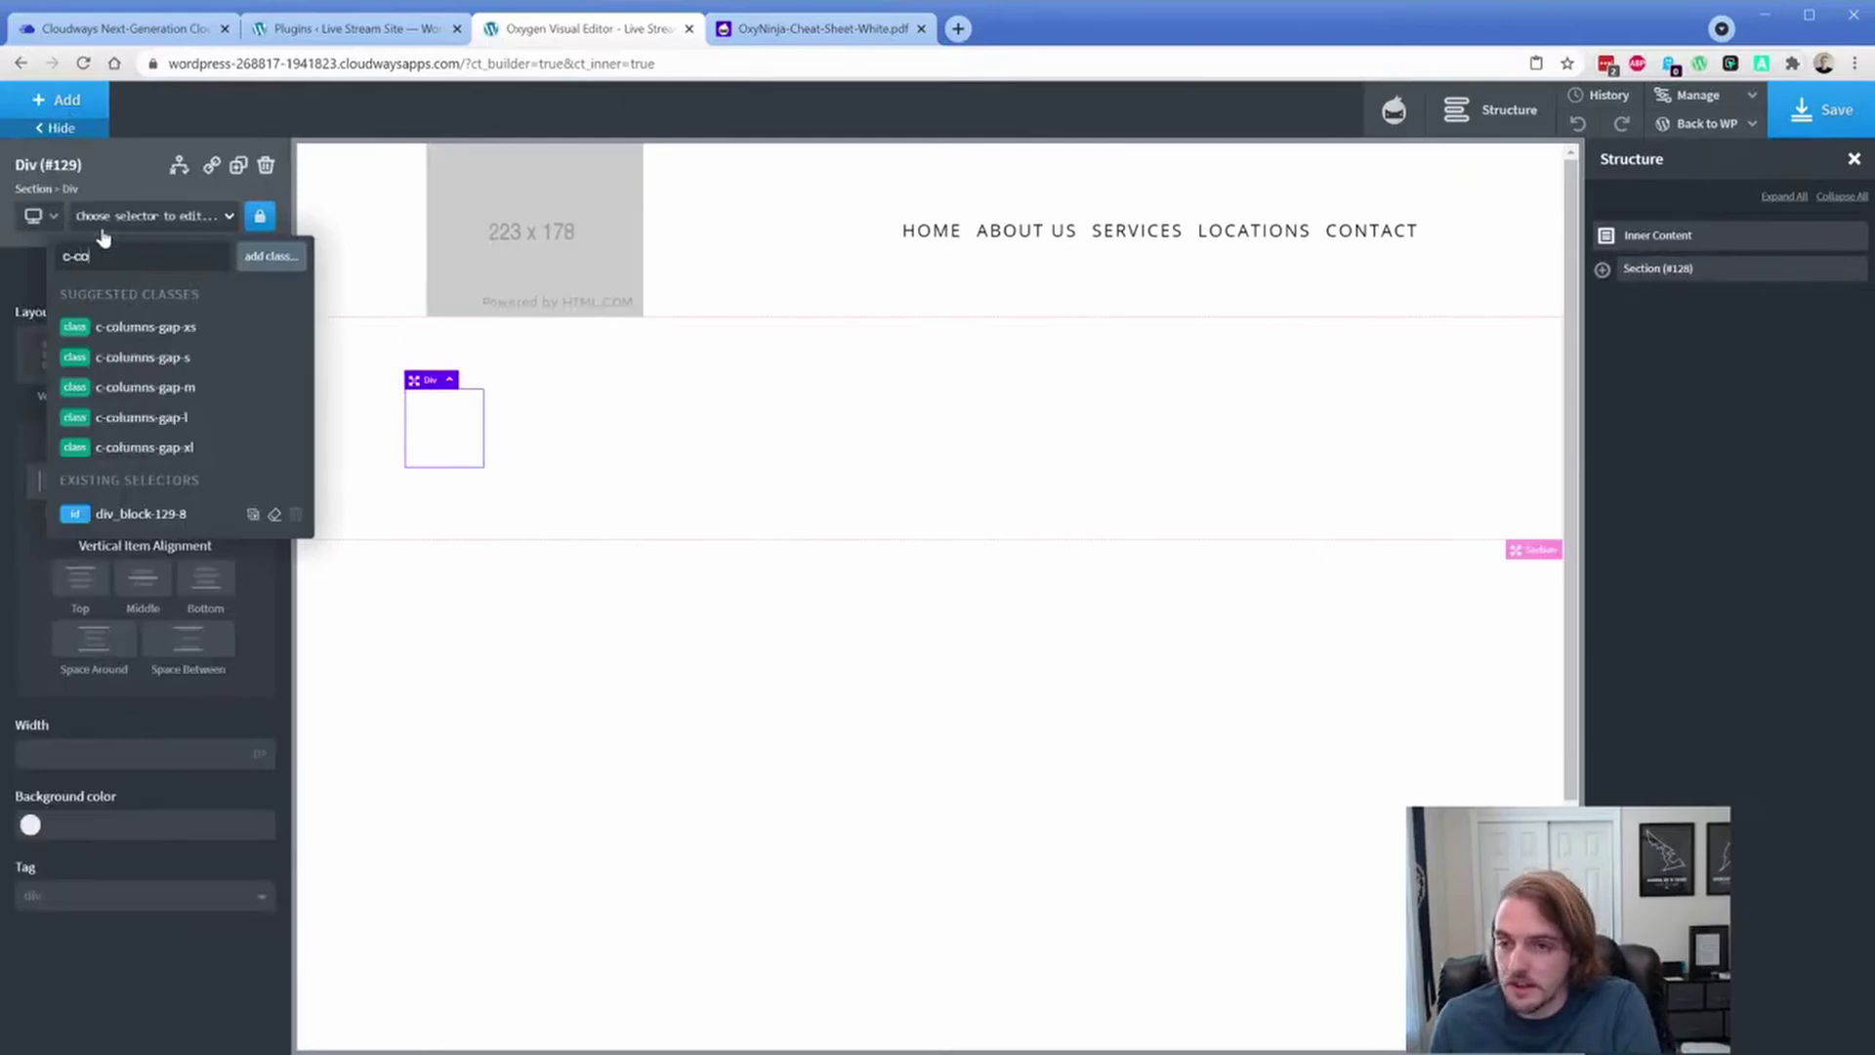
type("lumns-4")
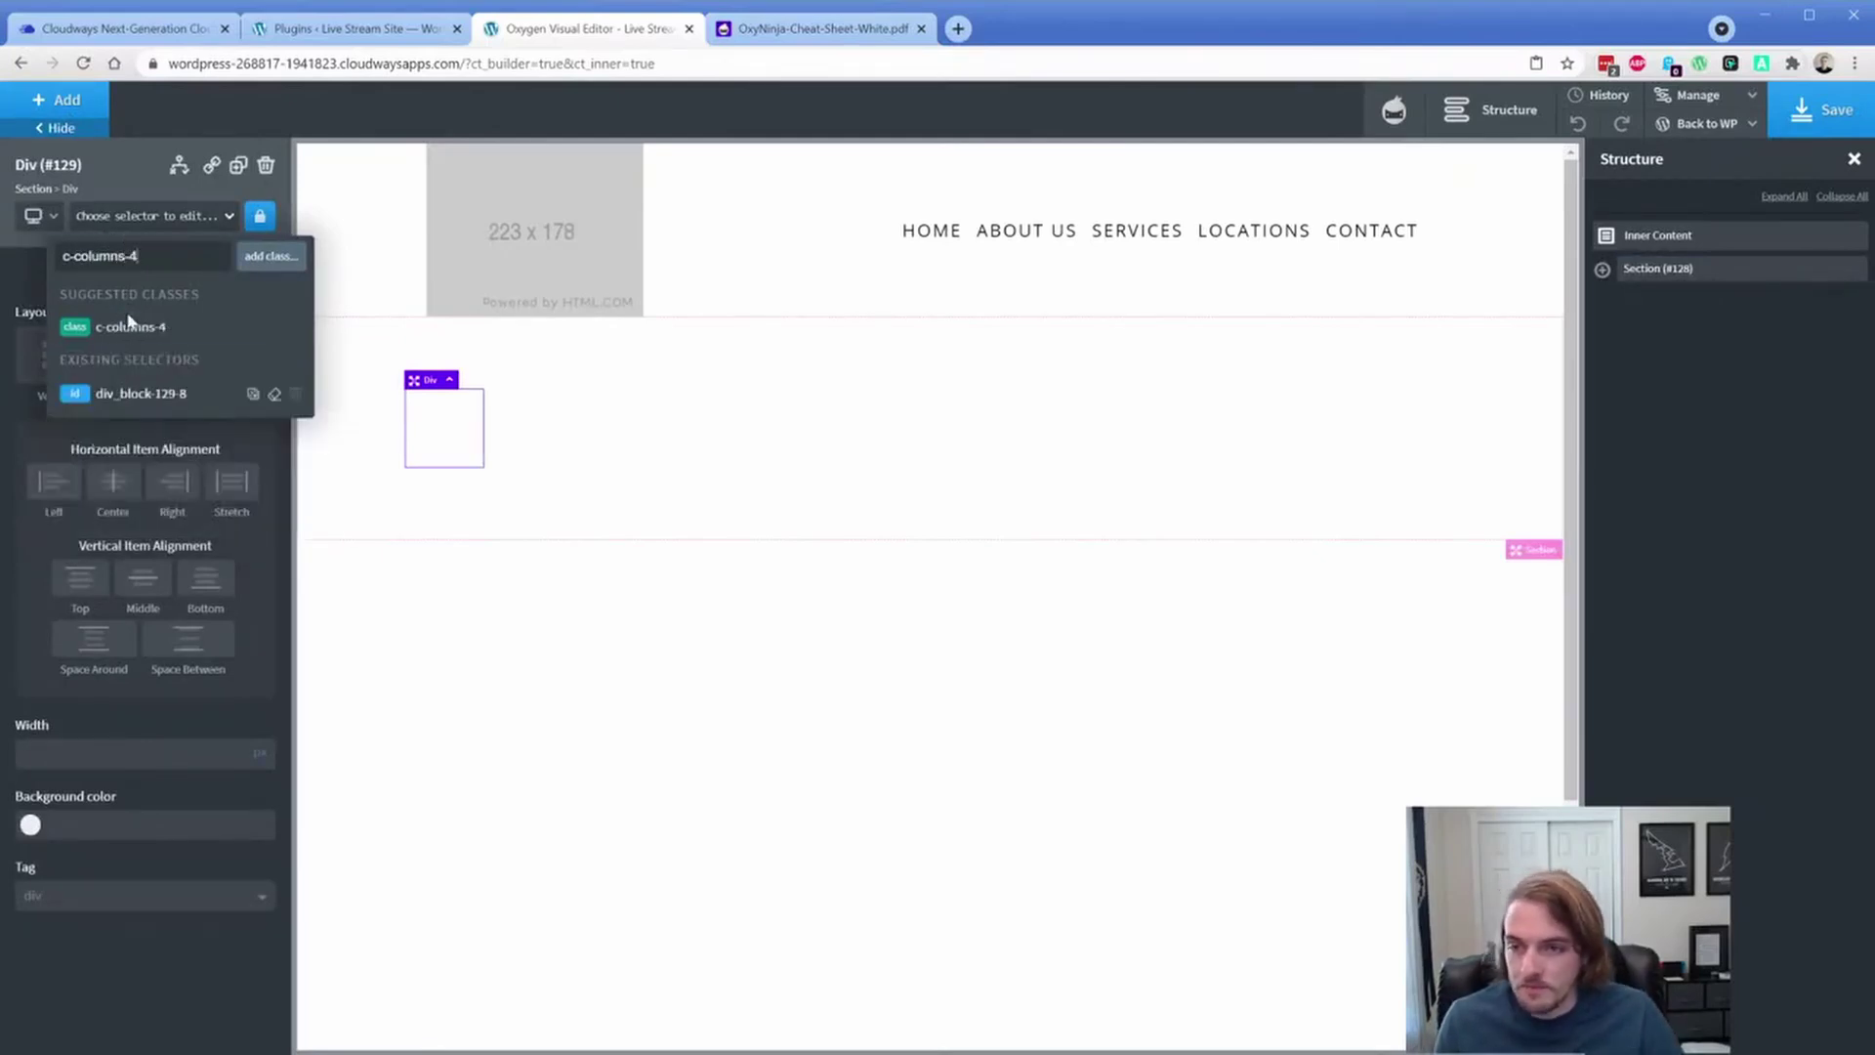
left_click(131, 328)
Step: Fill the row with four child divs, reselect parent Div (#129), and look up gap classes
left_click(58, 99)
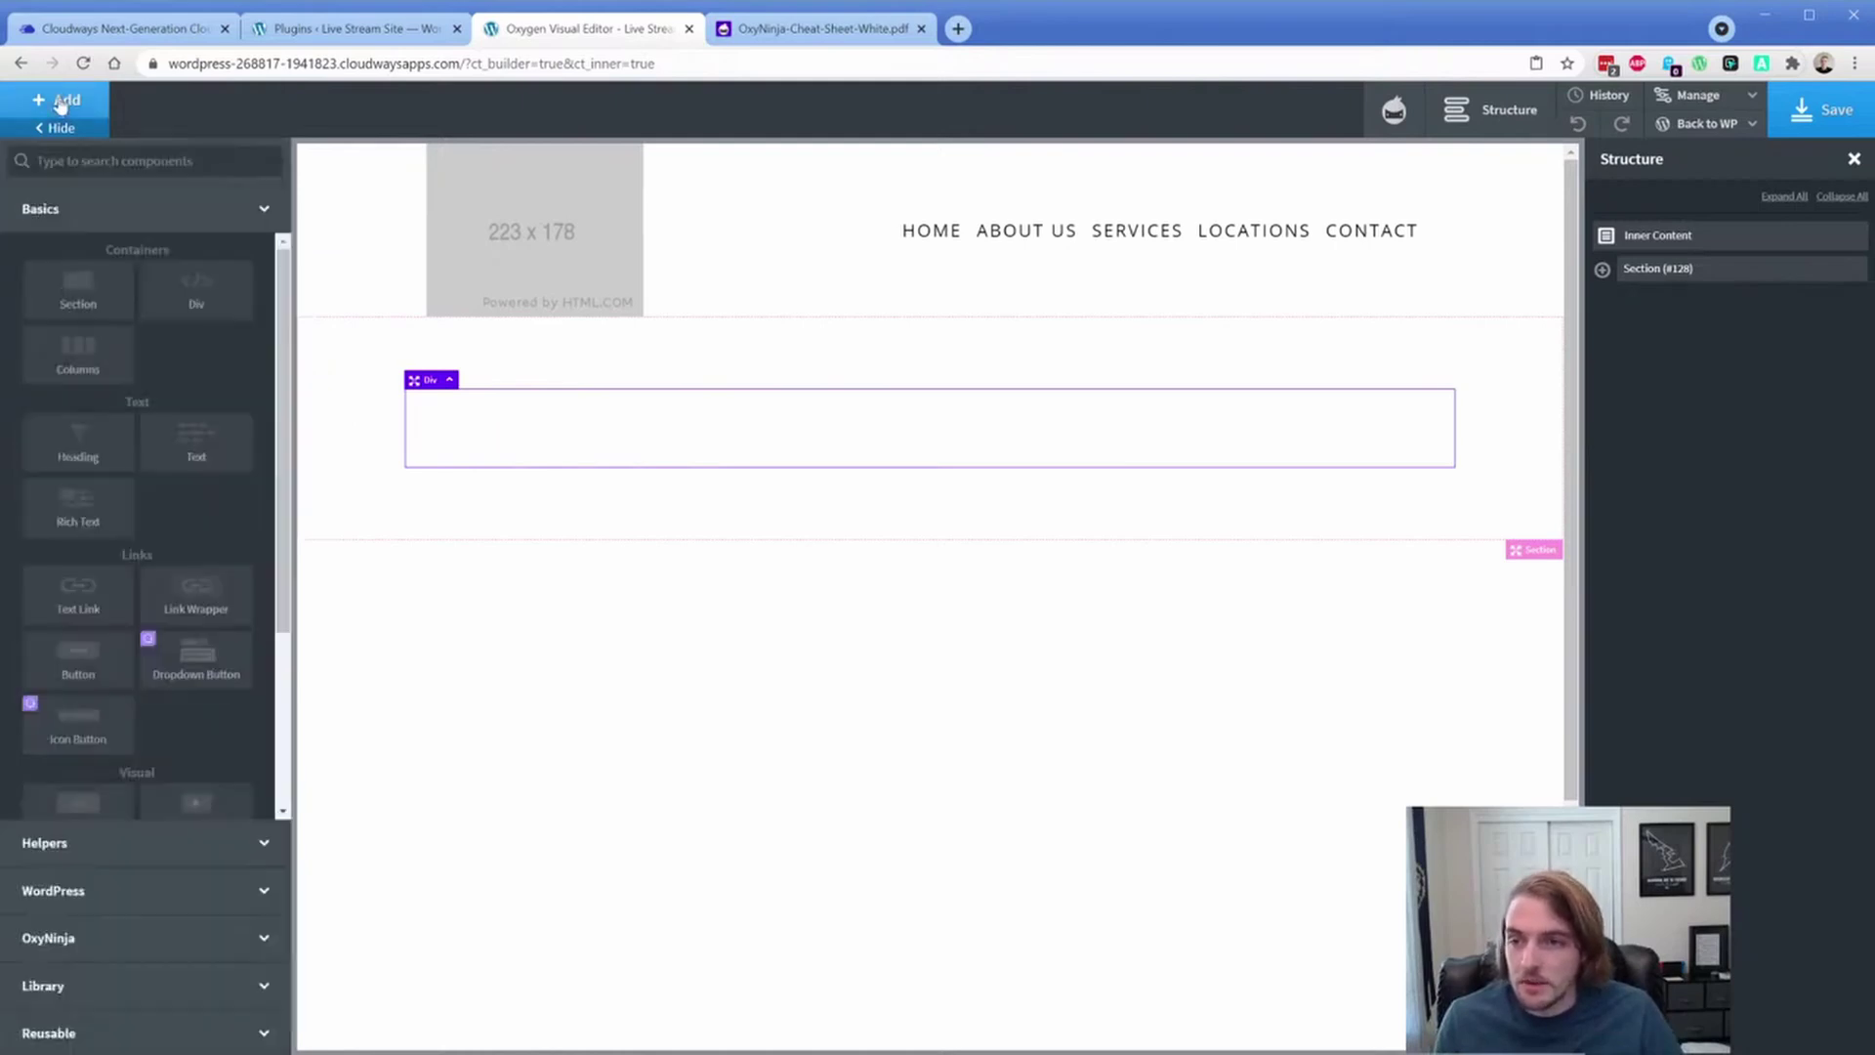
left_click(190, 308)
left_click(237, 166)
left_click(237, 166)
left_click(238, 166)
left_click(593, 441)
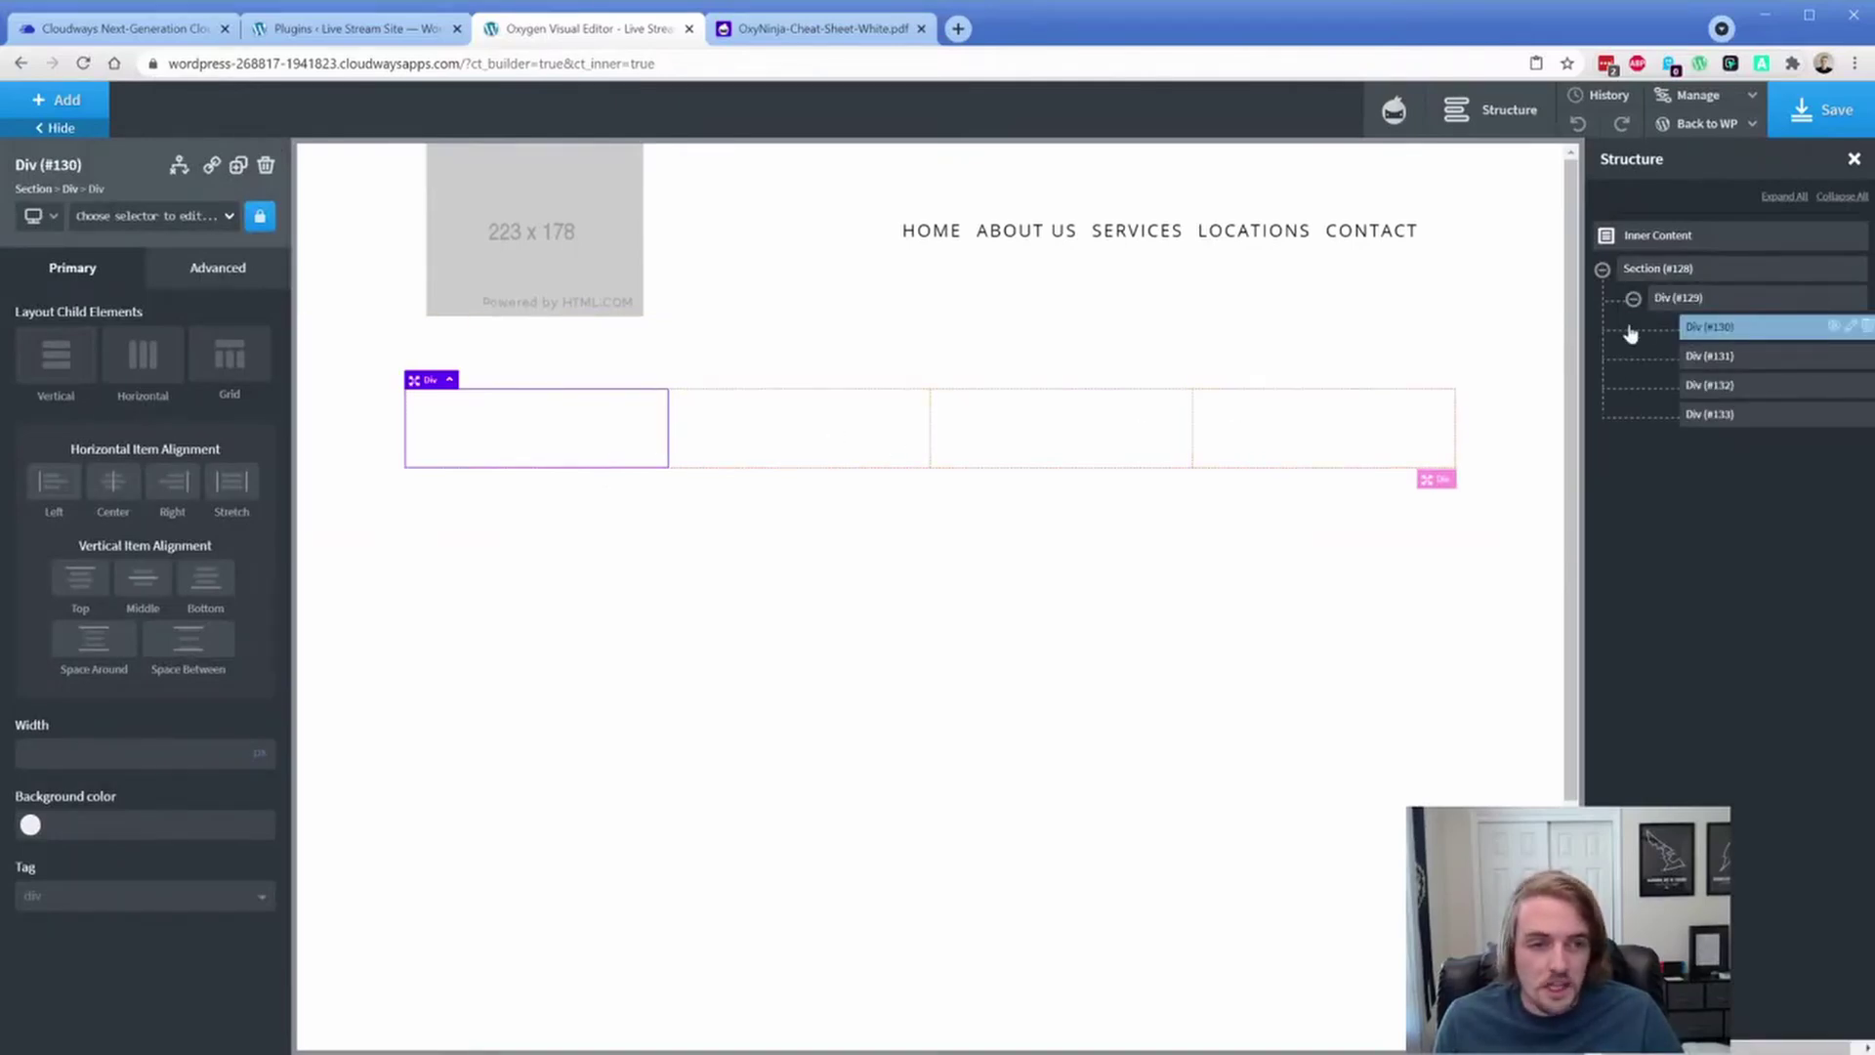
left_click(1670, 298)
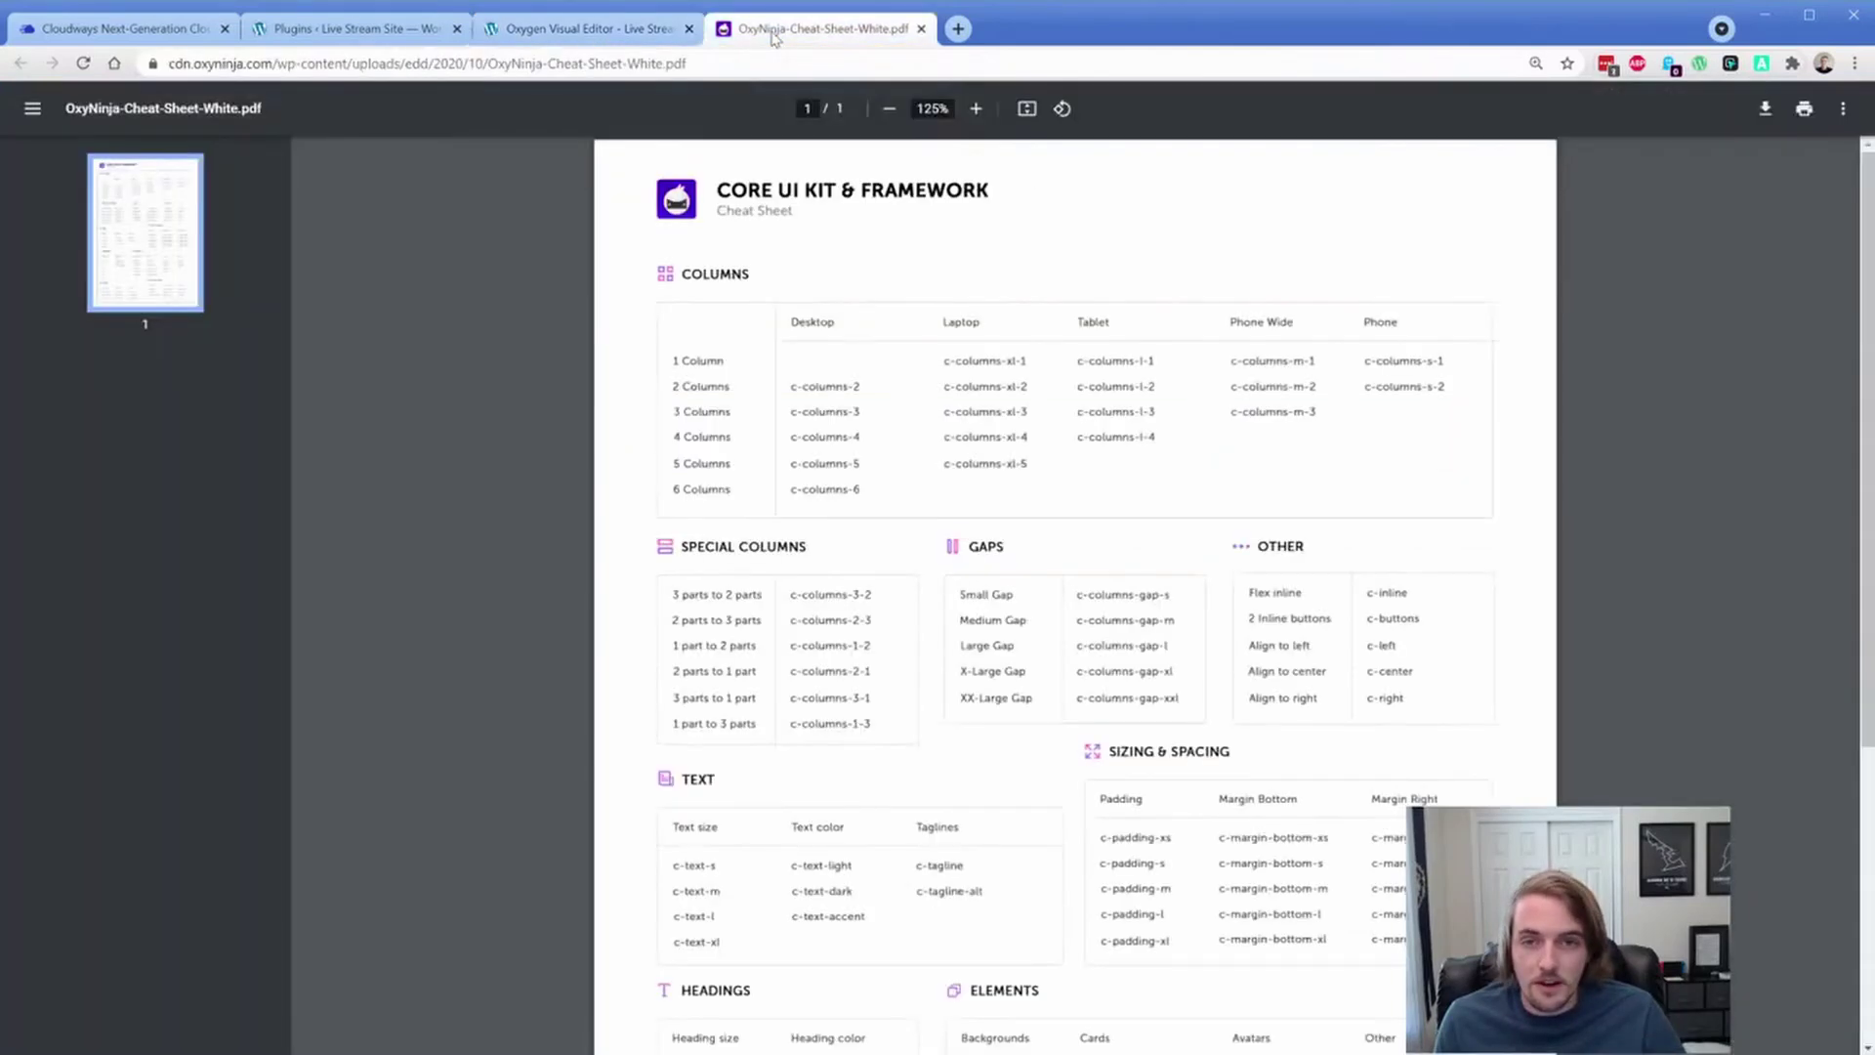
left_click(781, 29)
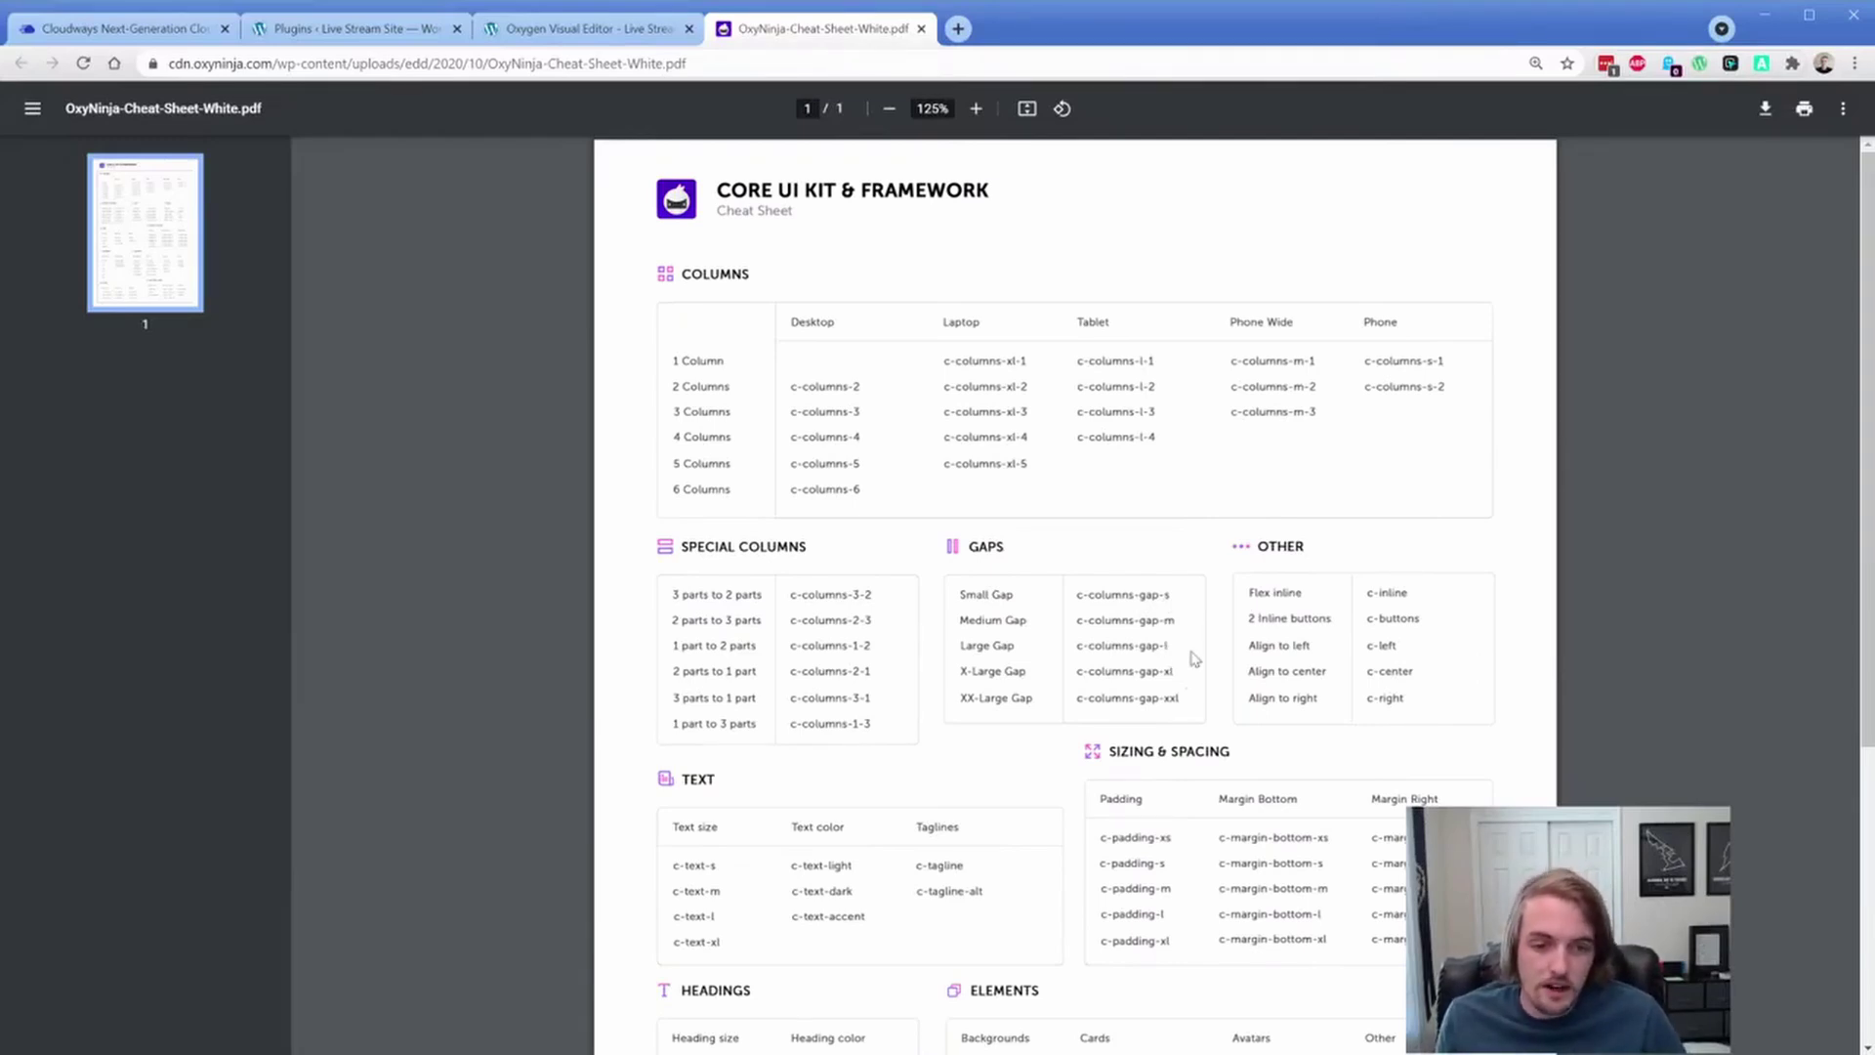
Step: Give row Div (#129) the c-columns-gap-m class for medium column gaps
left_click(566, 30)
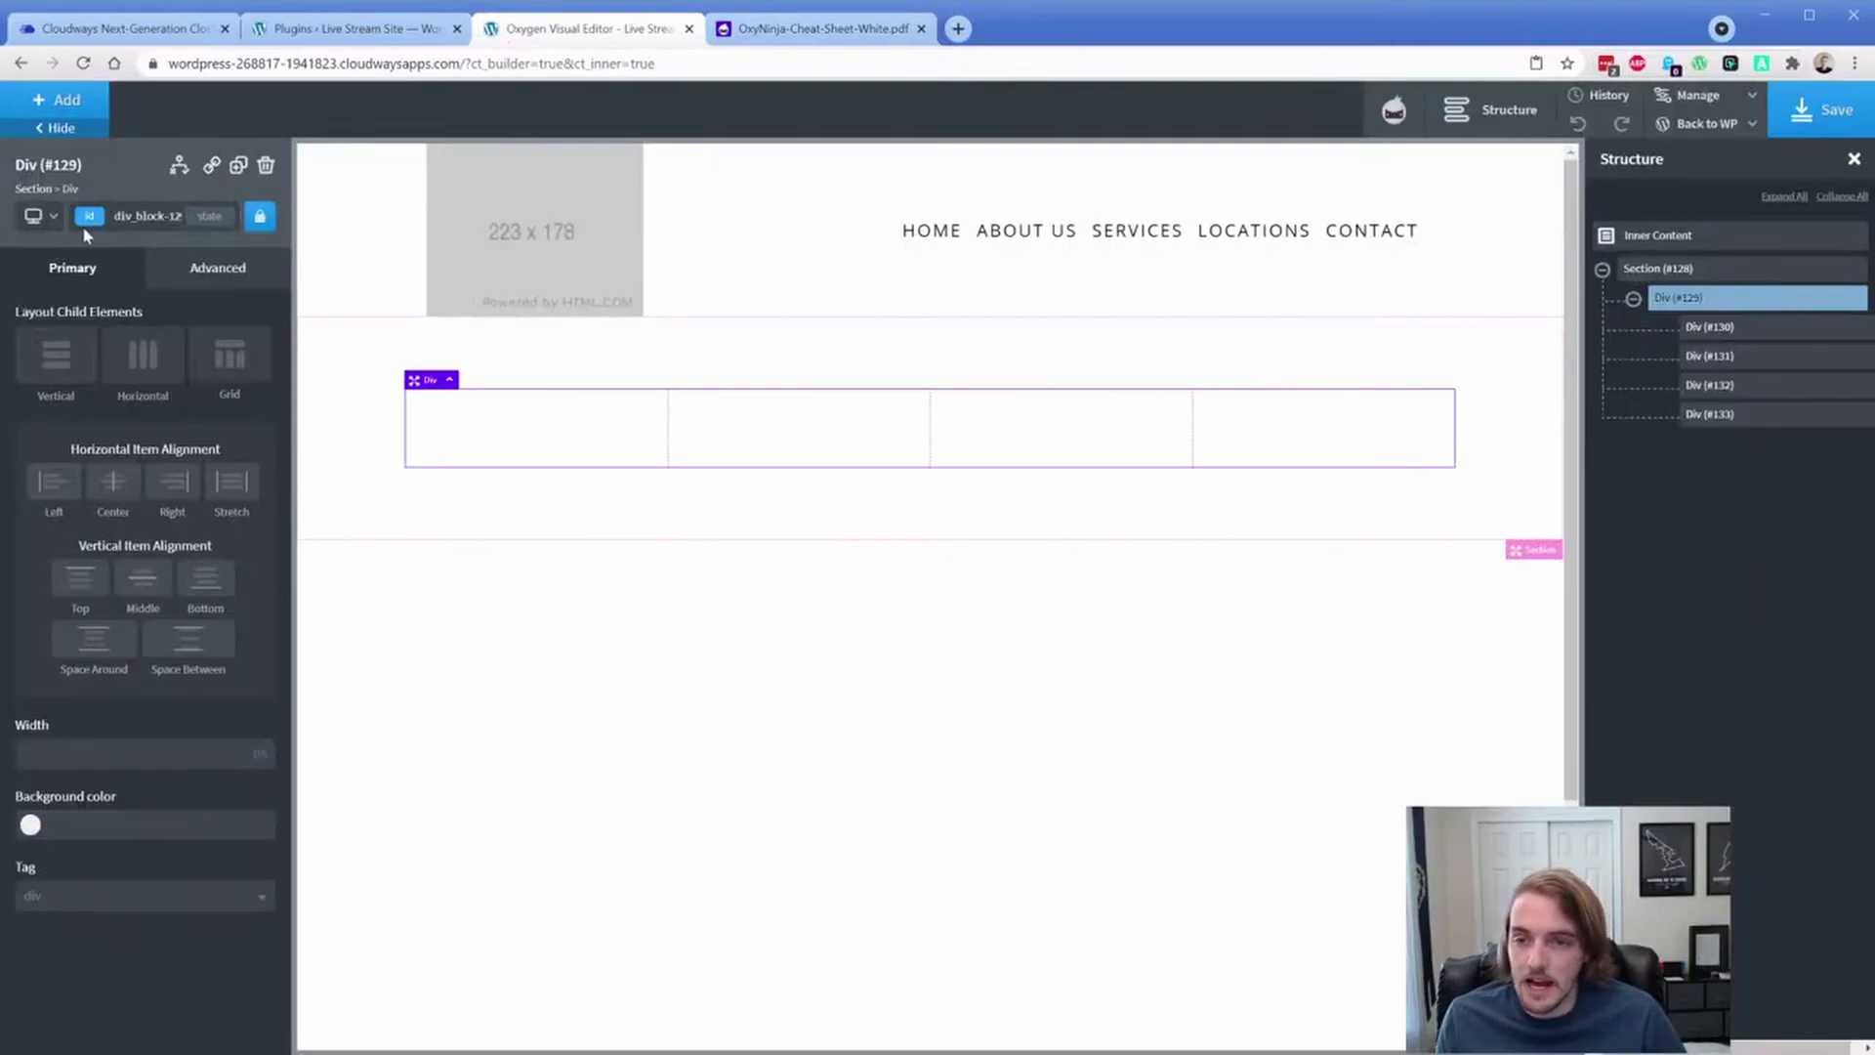
left_click(80, 221)
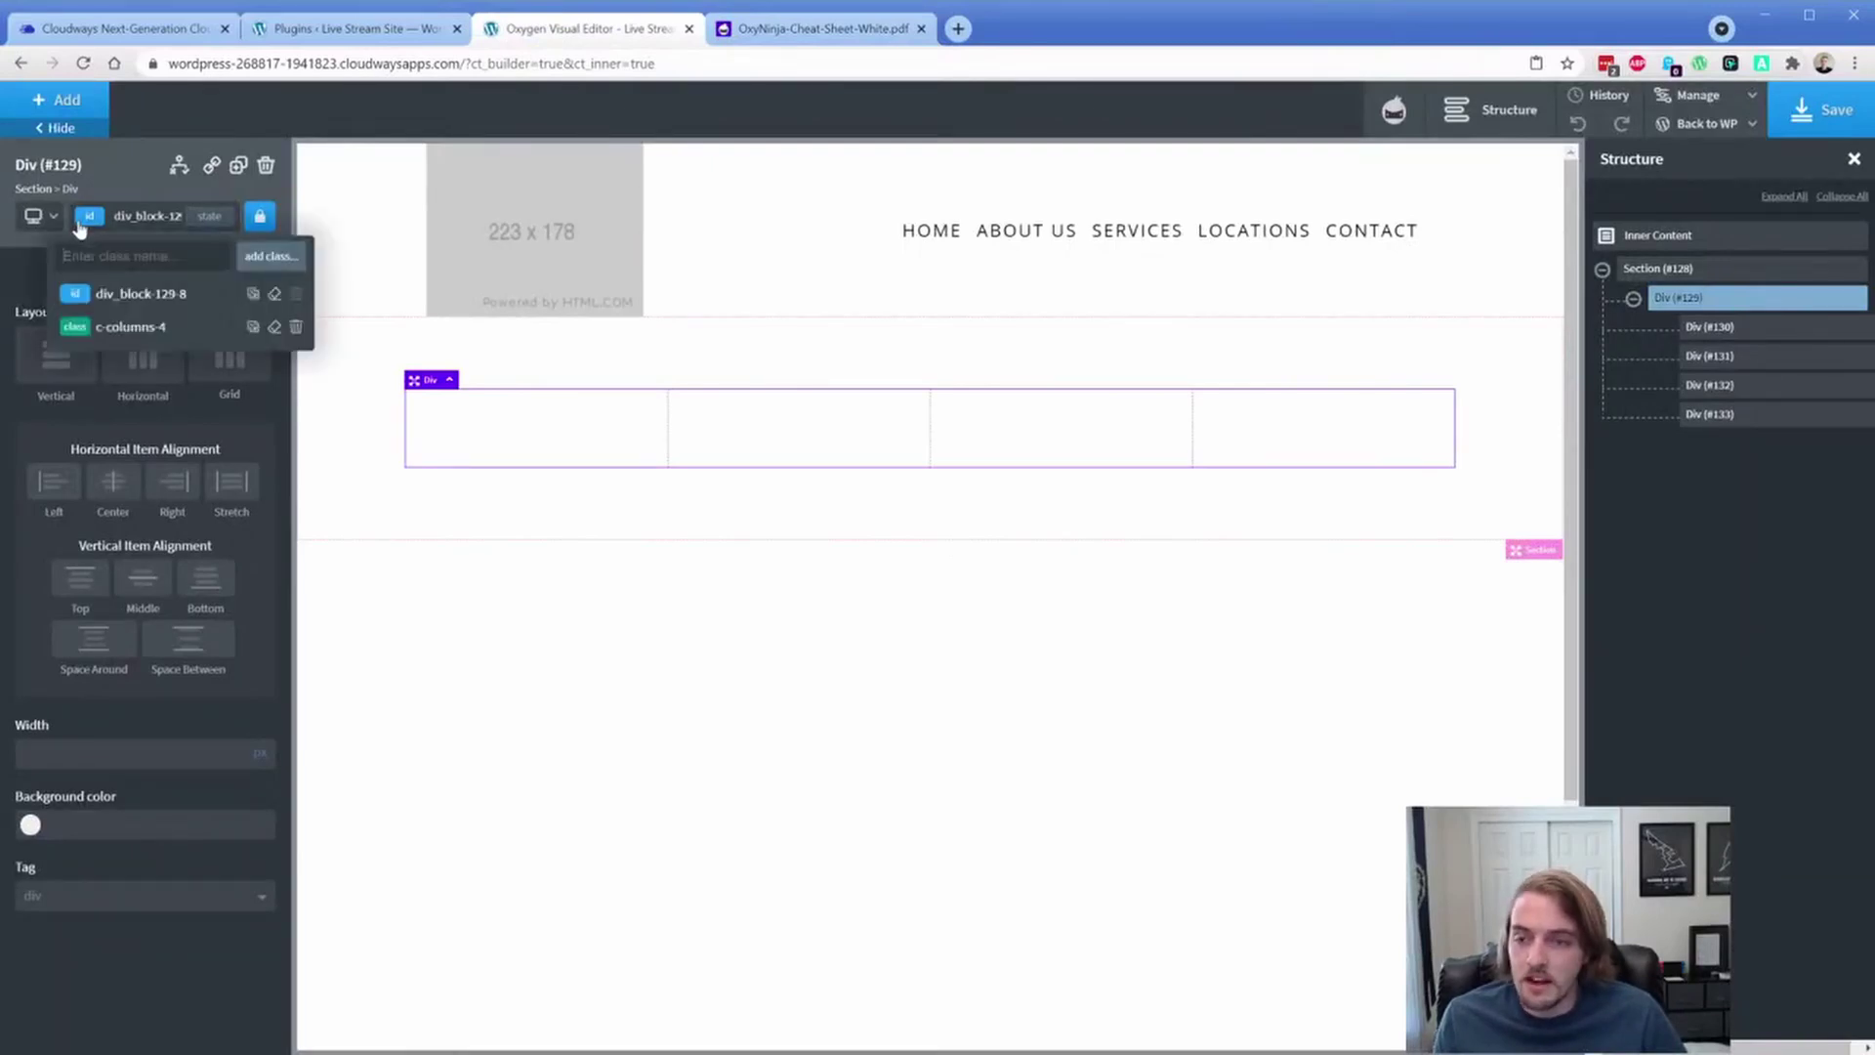
type("g")
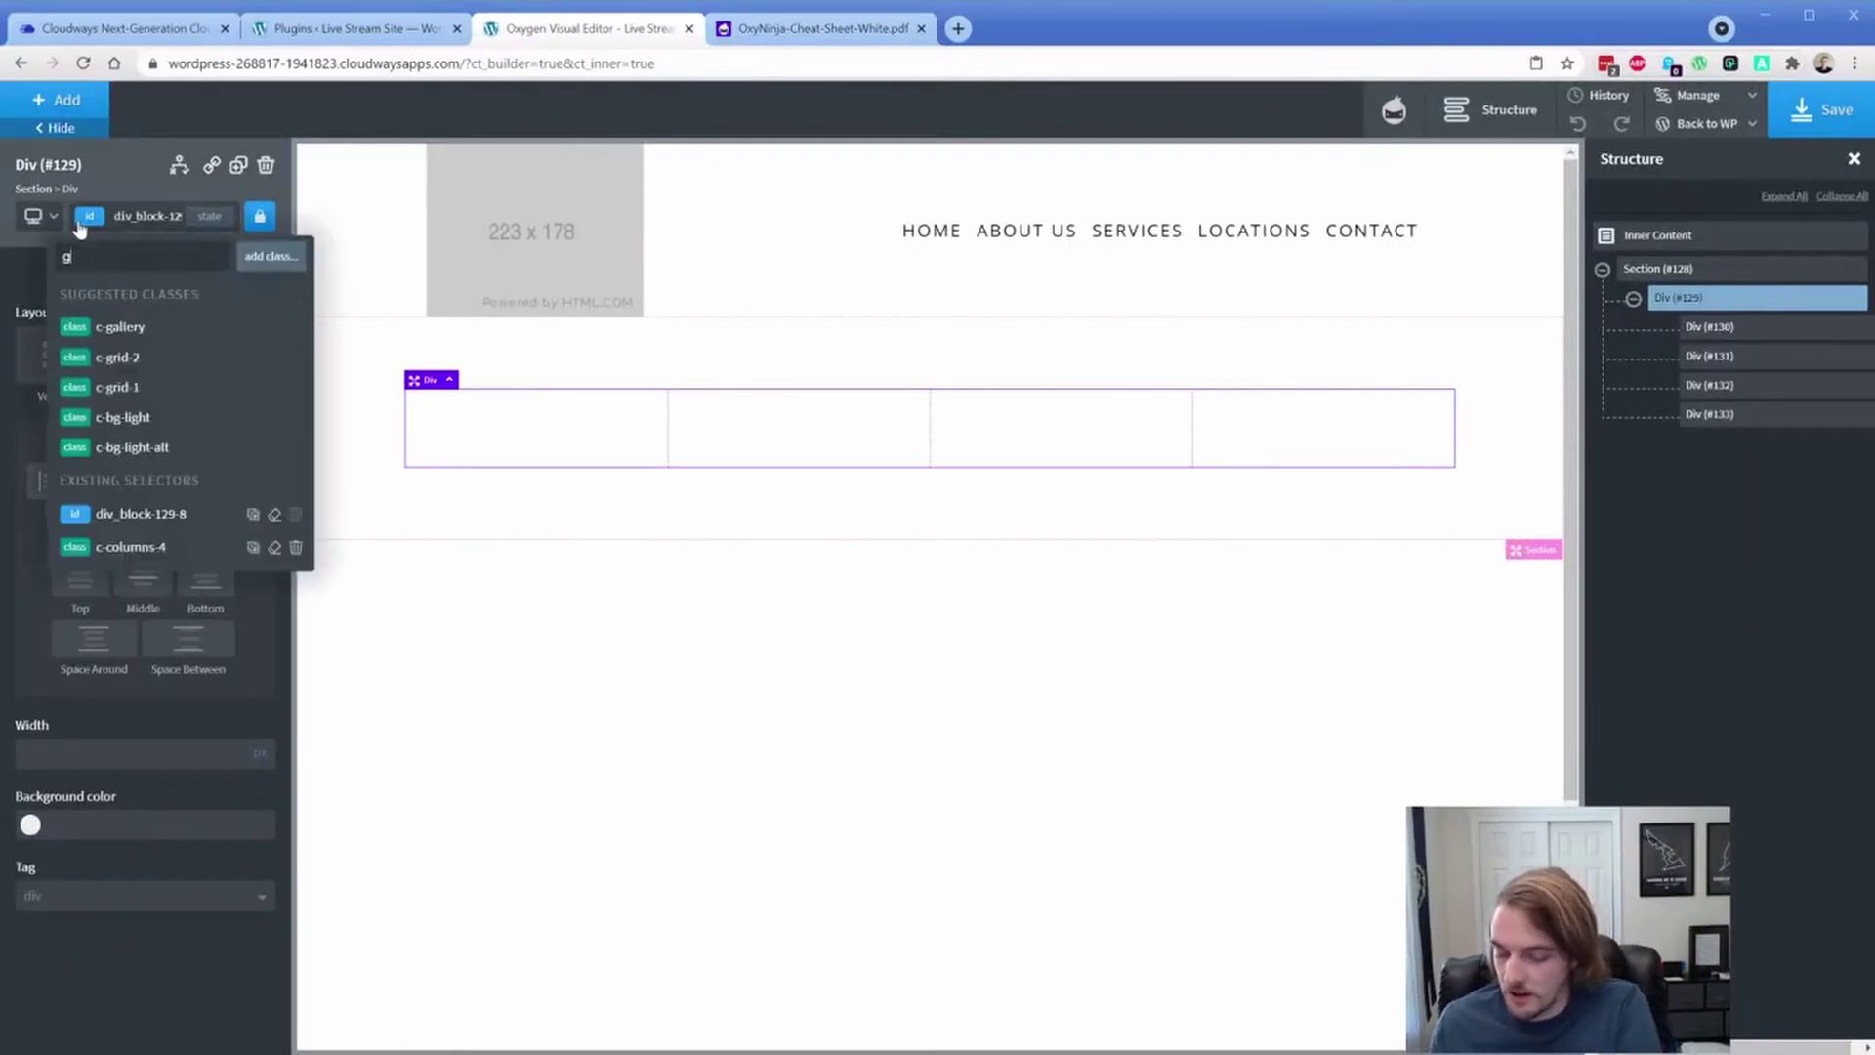
type("ap-m")
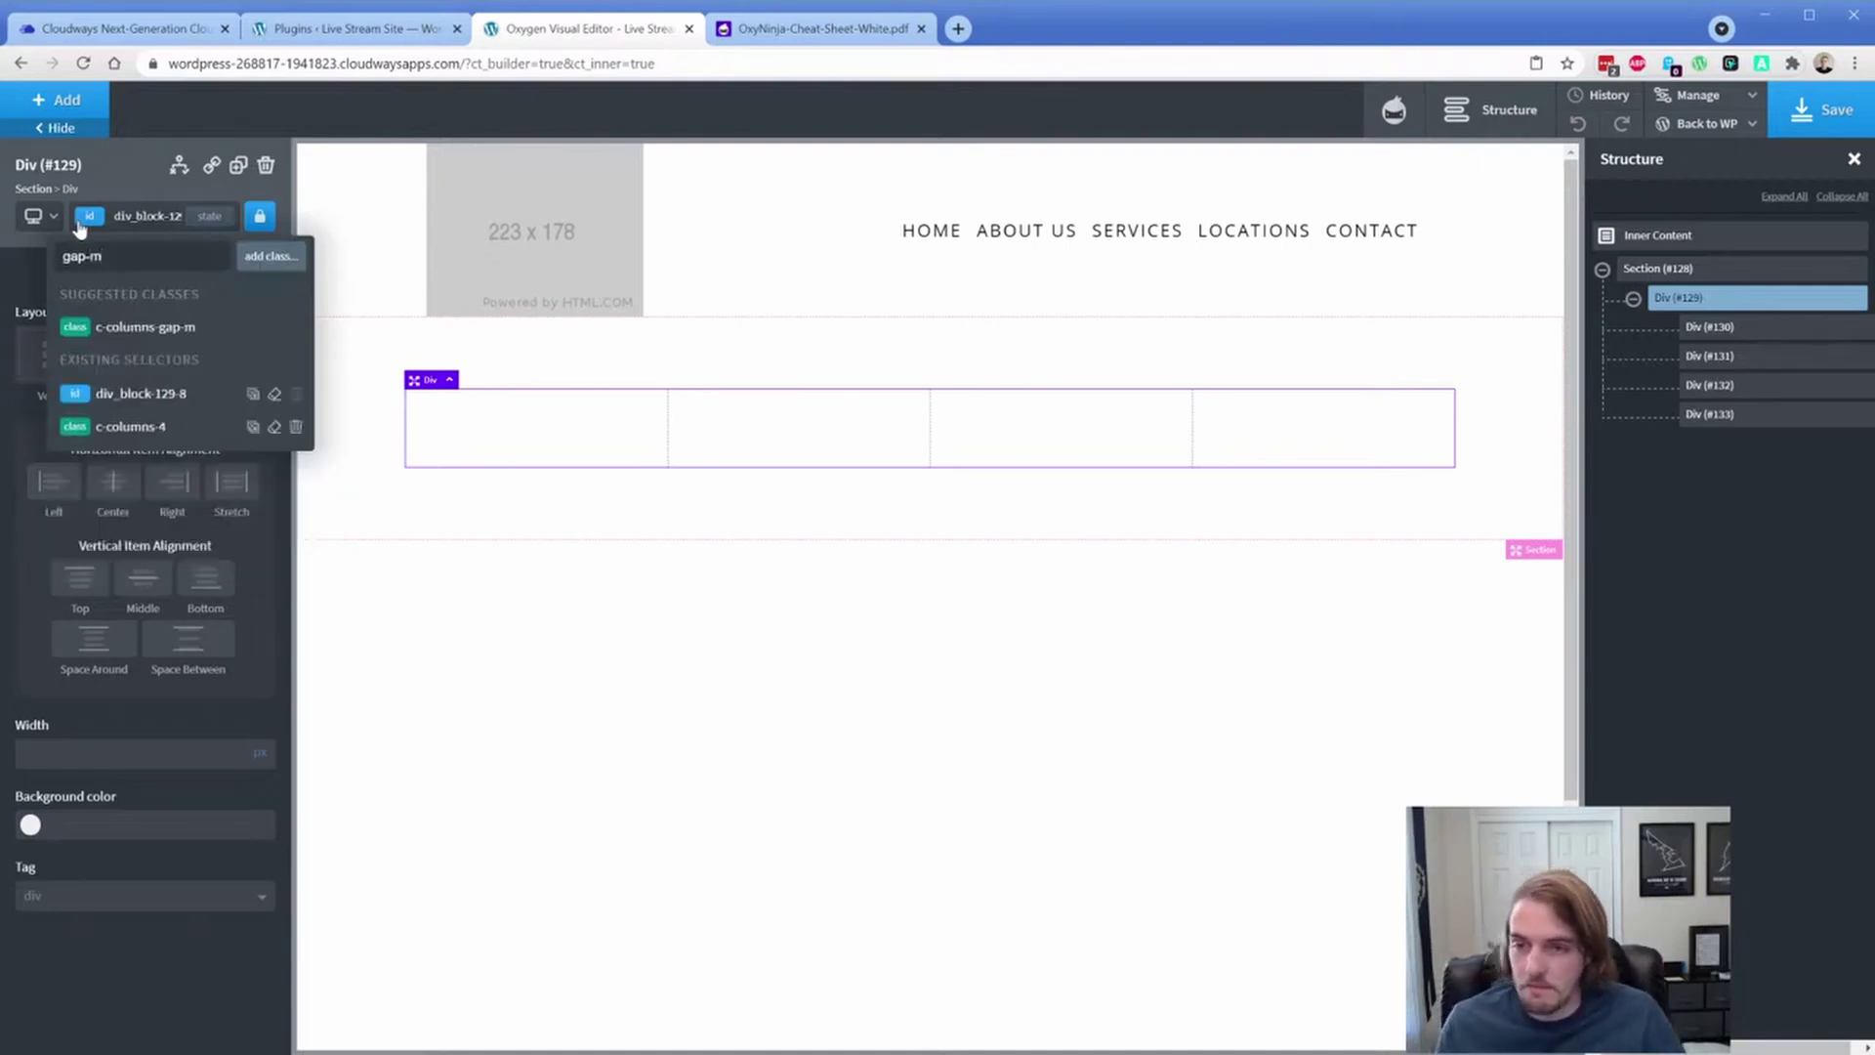
left_click(164, 329)
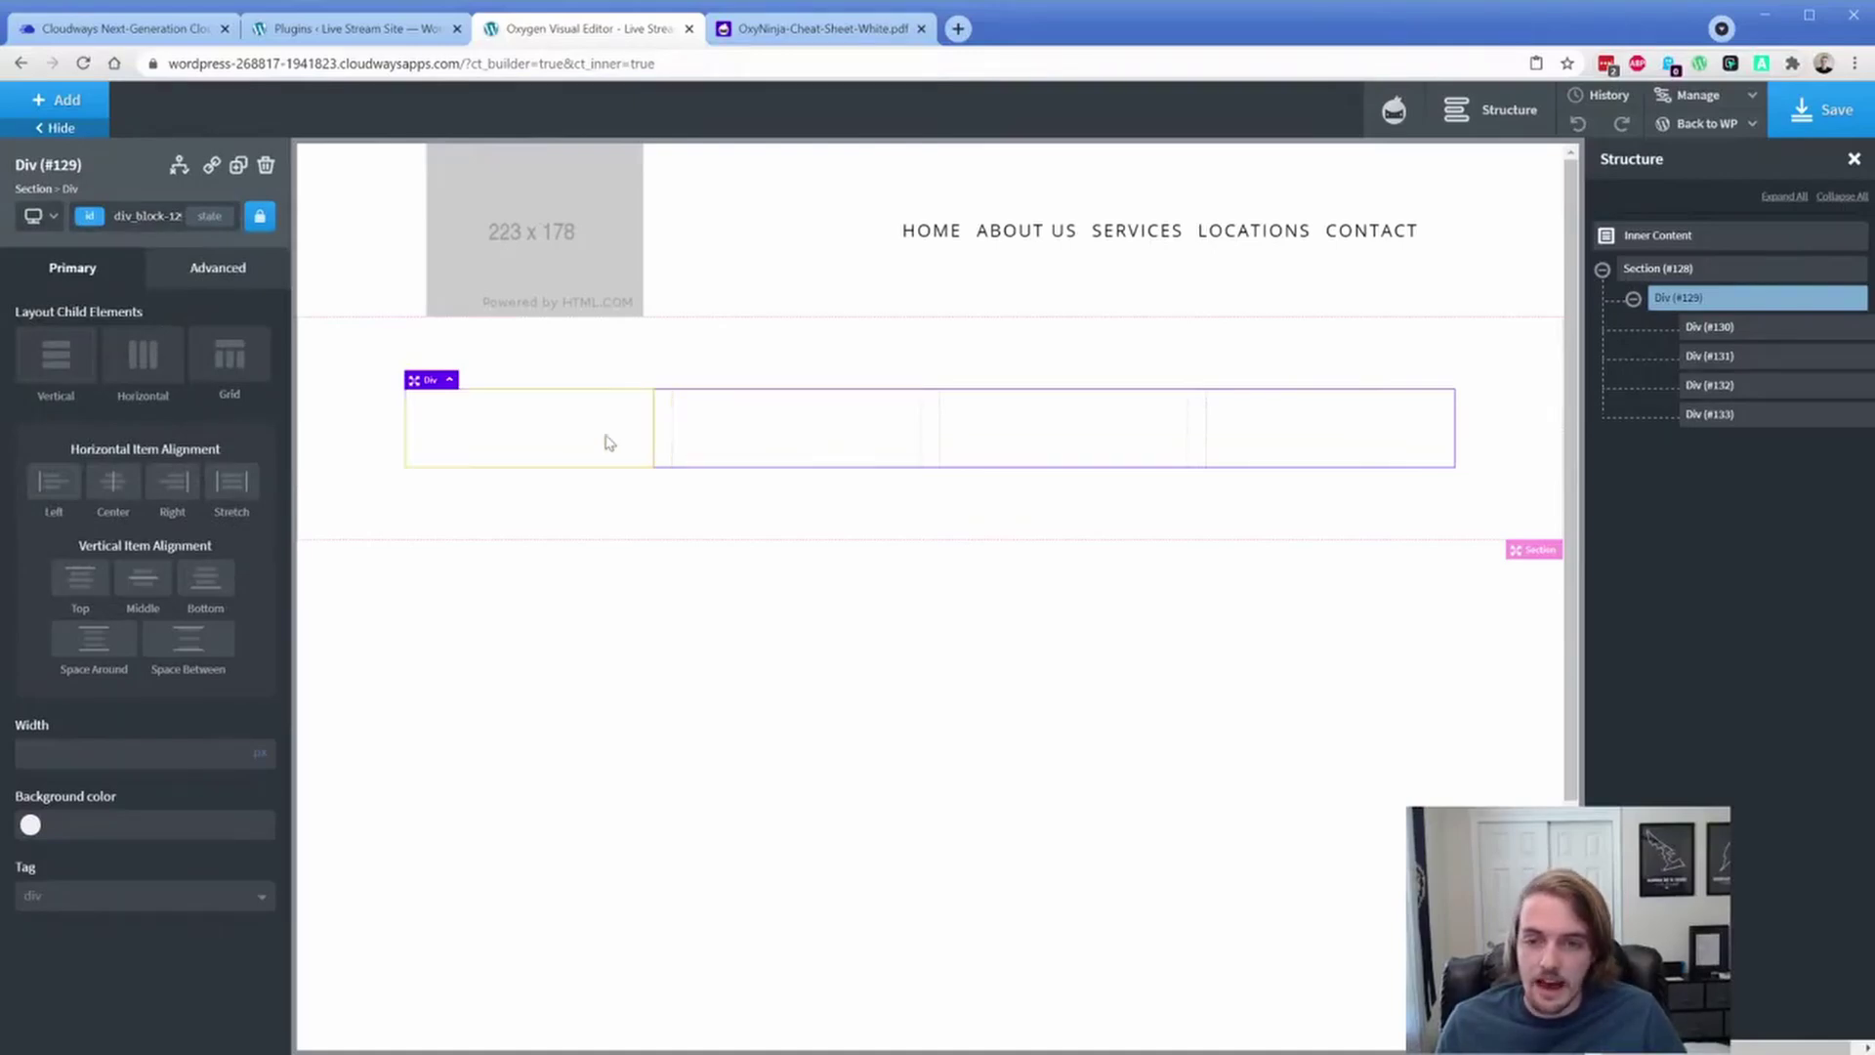
Step: Scroll the OxyNinja cheat sheet down to the Sizing & Spacing padding classes
left_click(823, 39)
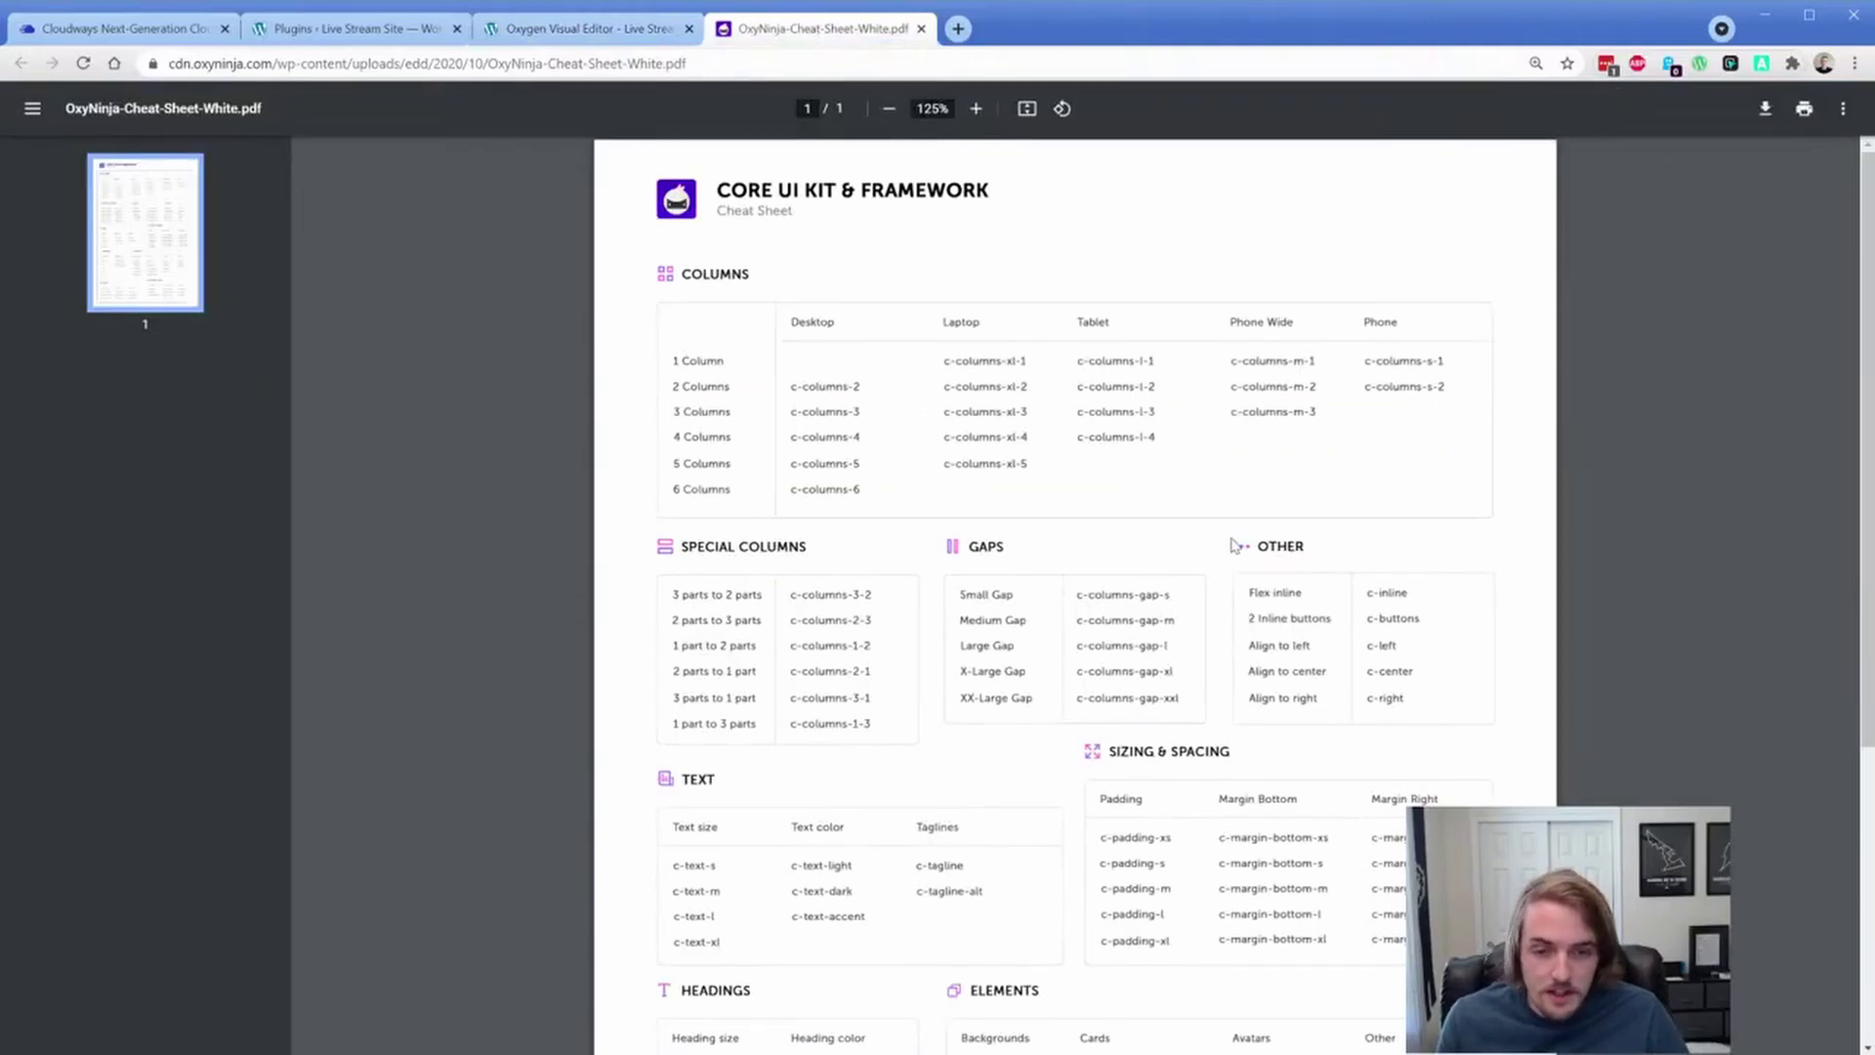
scroll(1217, 699, "down", 2)
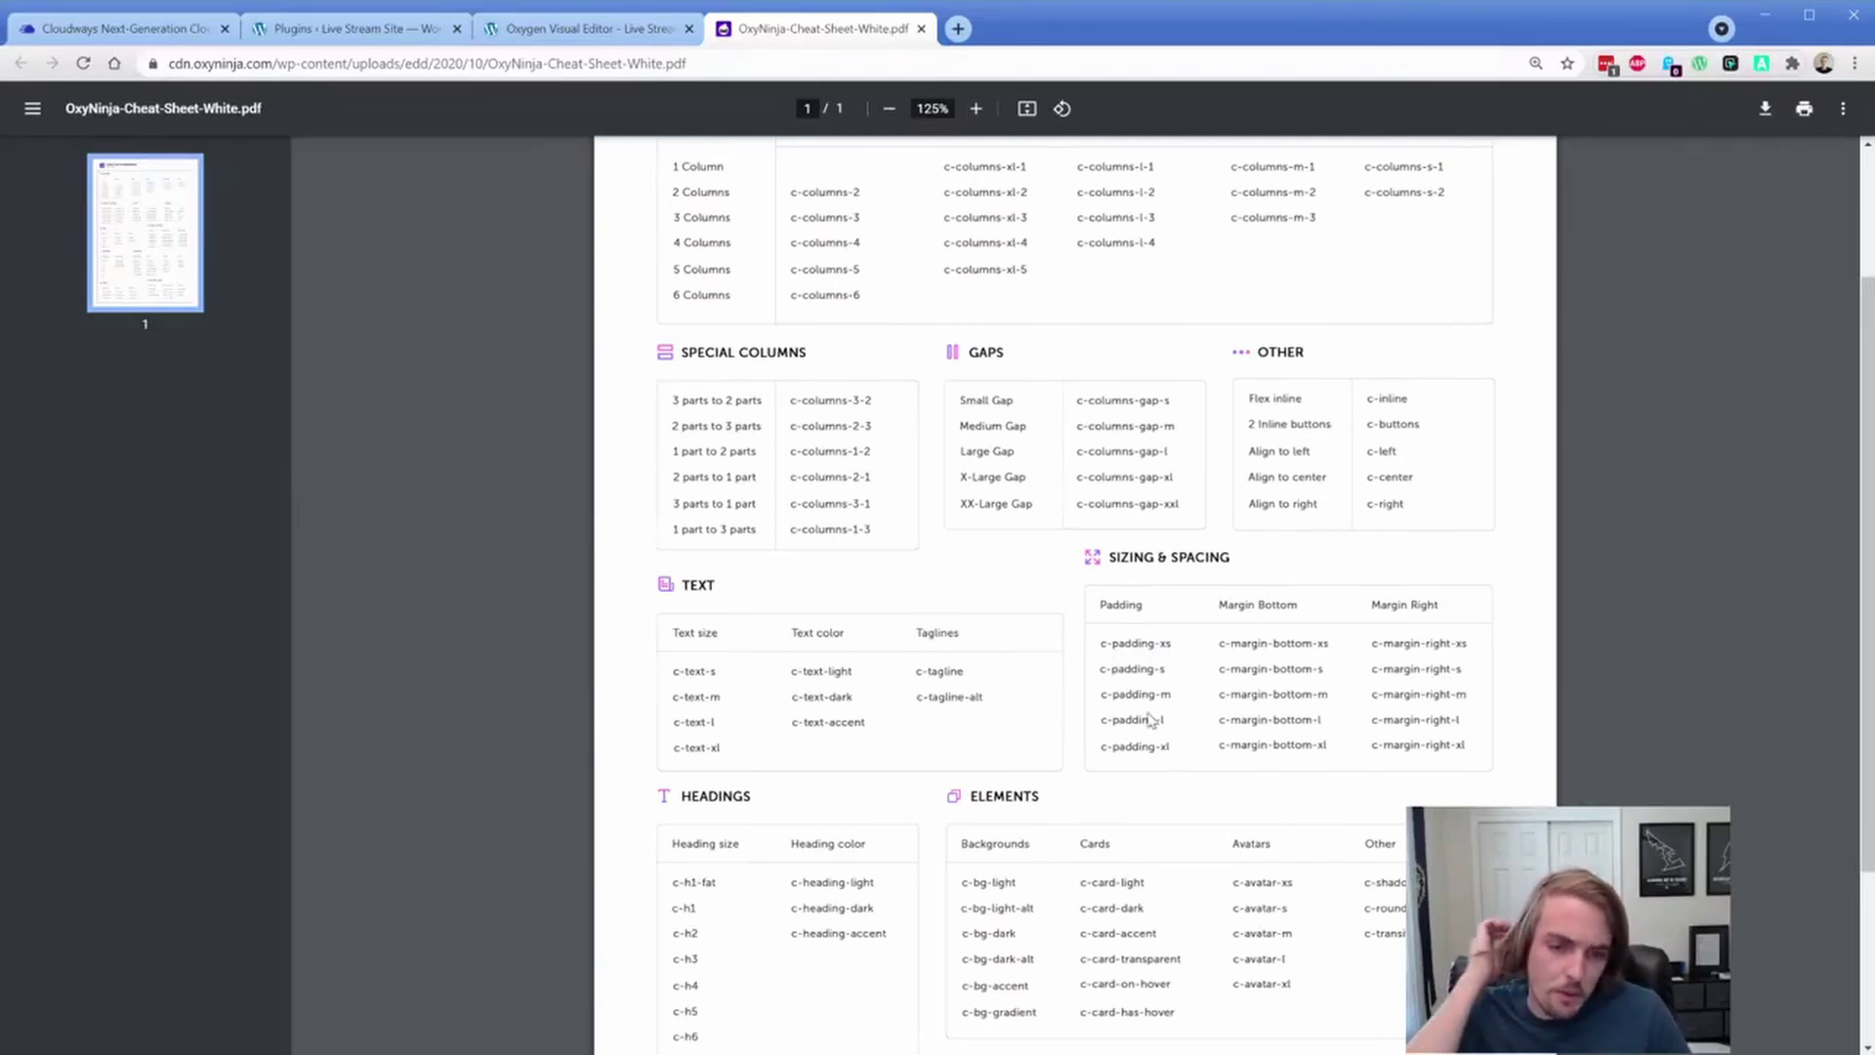
Step: Style the first column Div (#130) with the c-padding-m and c-shadow classes
left_click(565, 29)
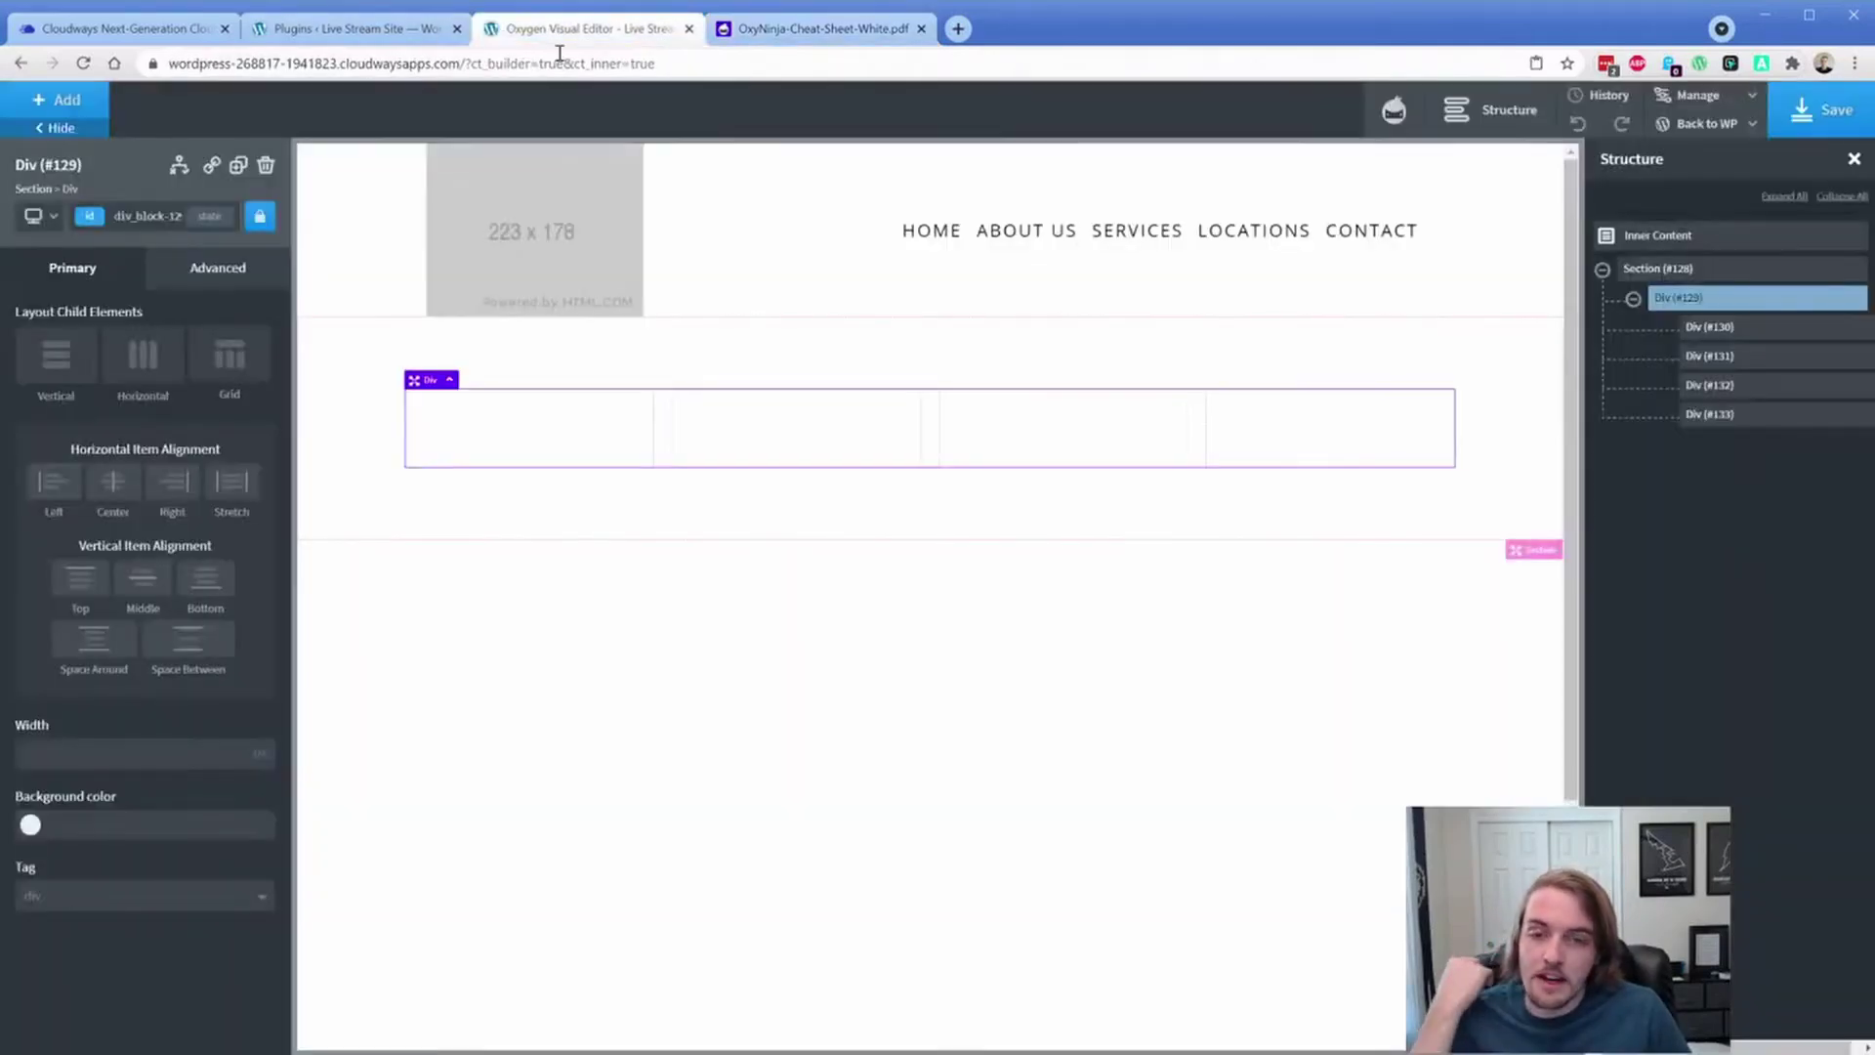
left_click(561, 425)
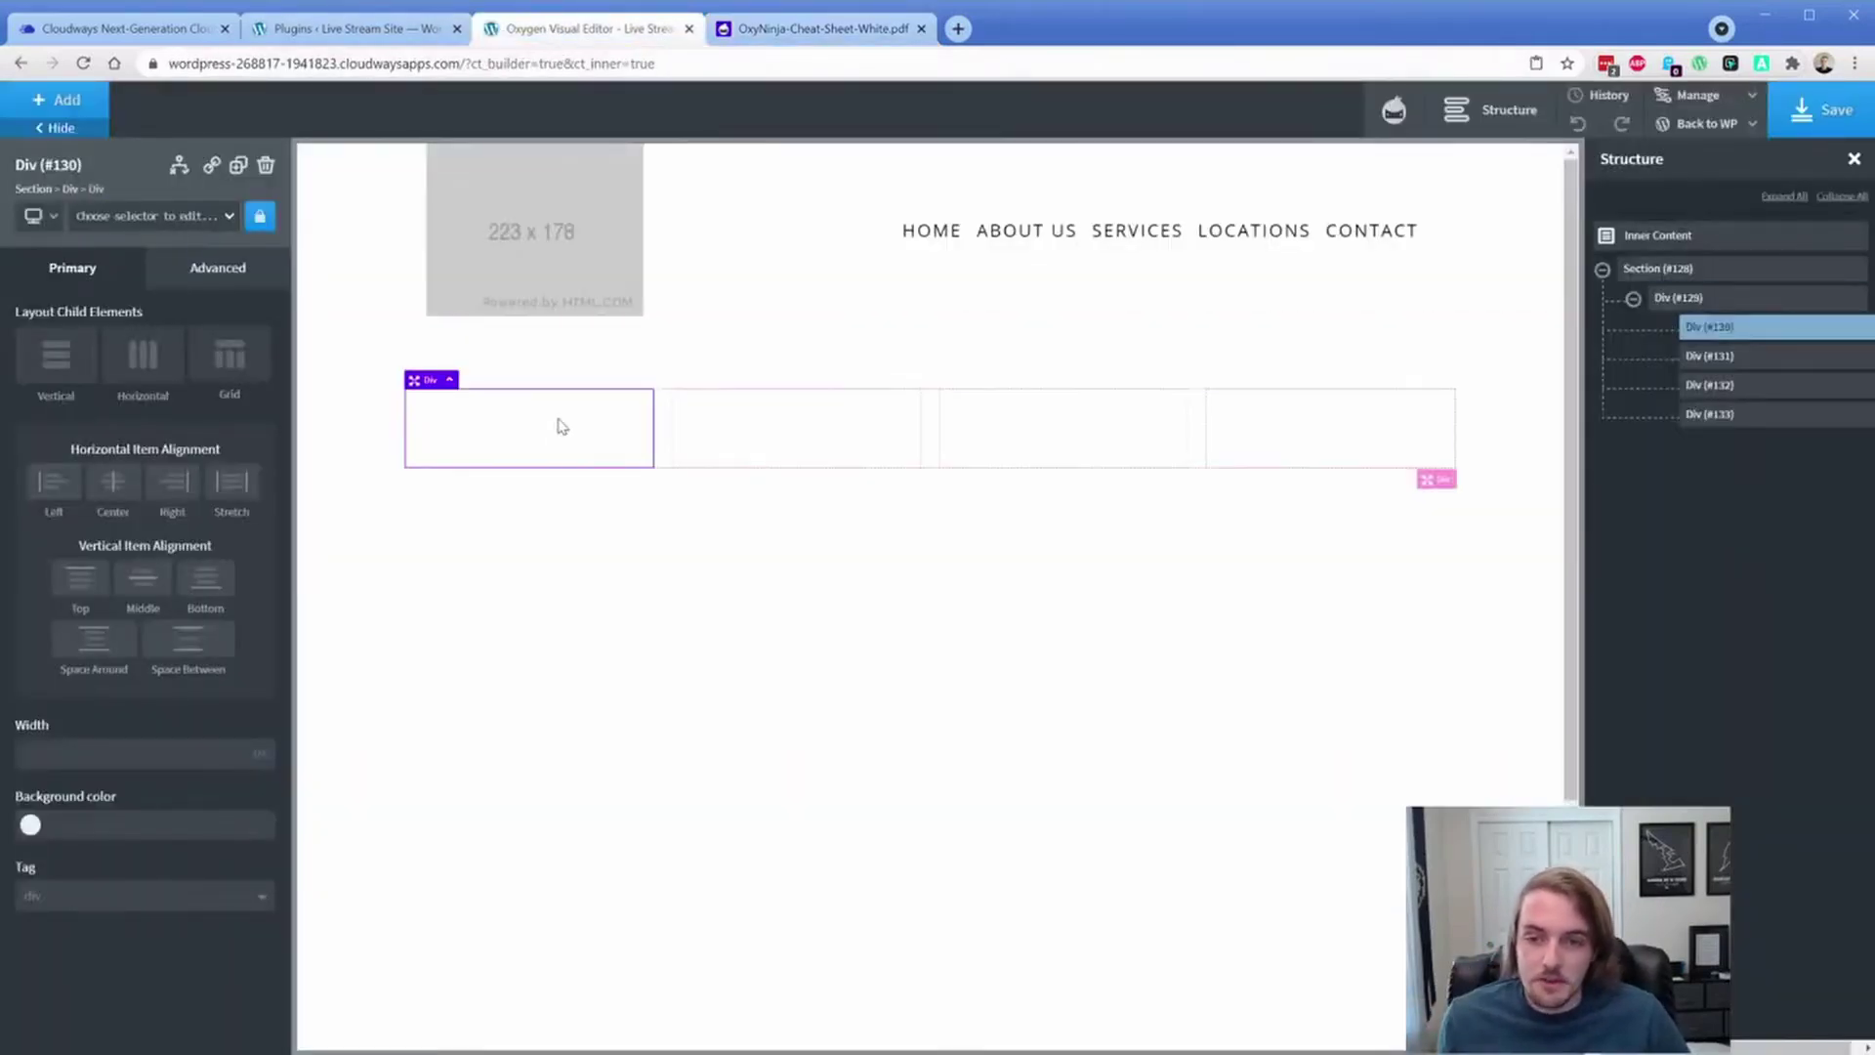
left_click(152, 216)
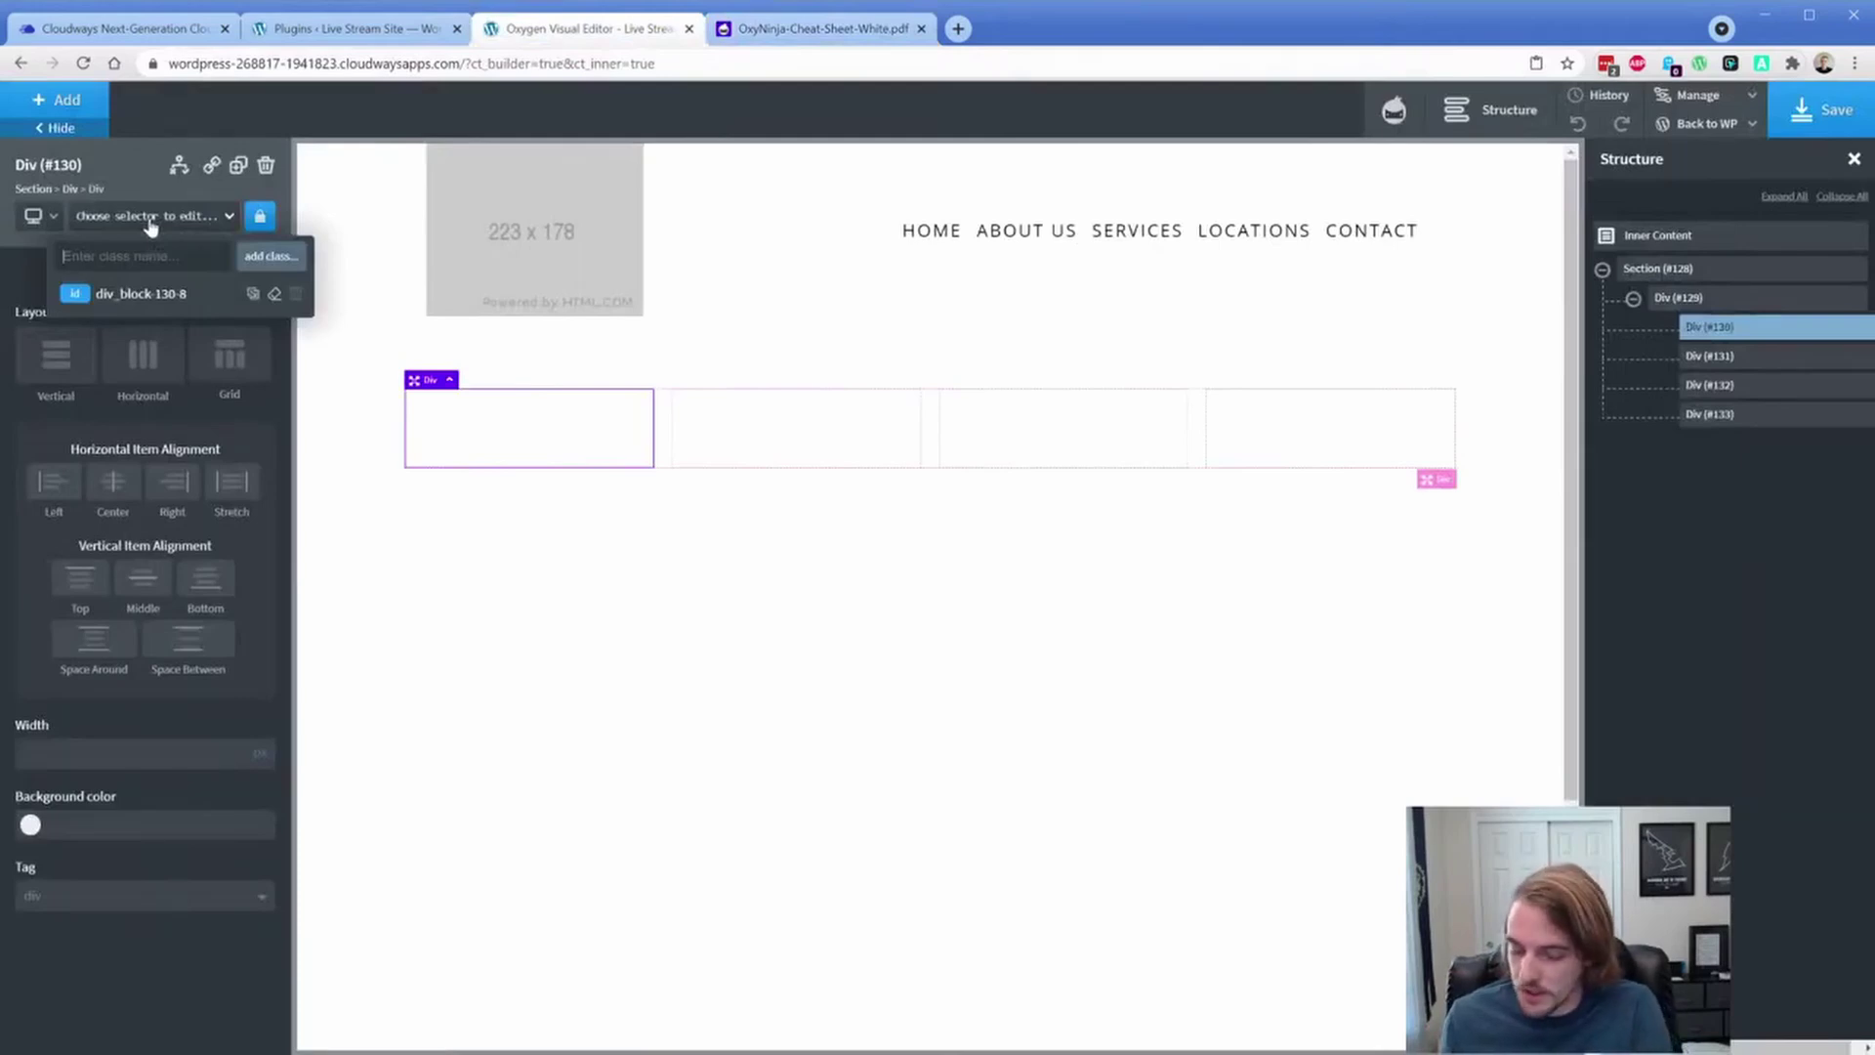
type("padding-m")
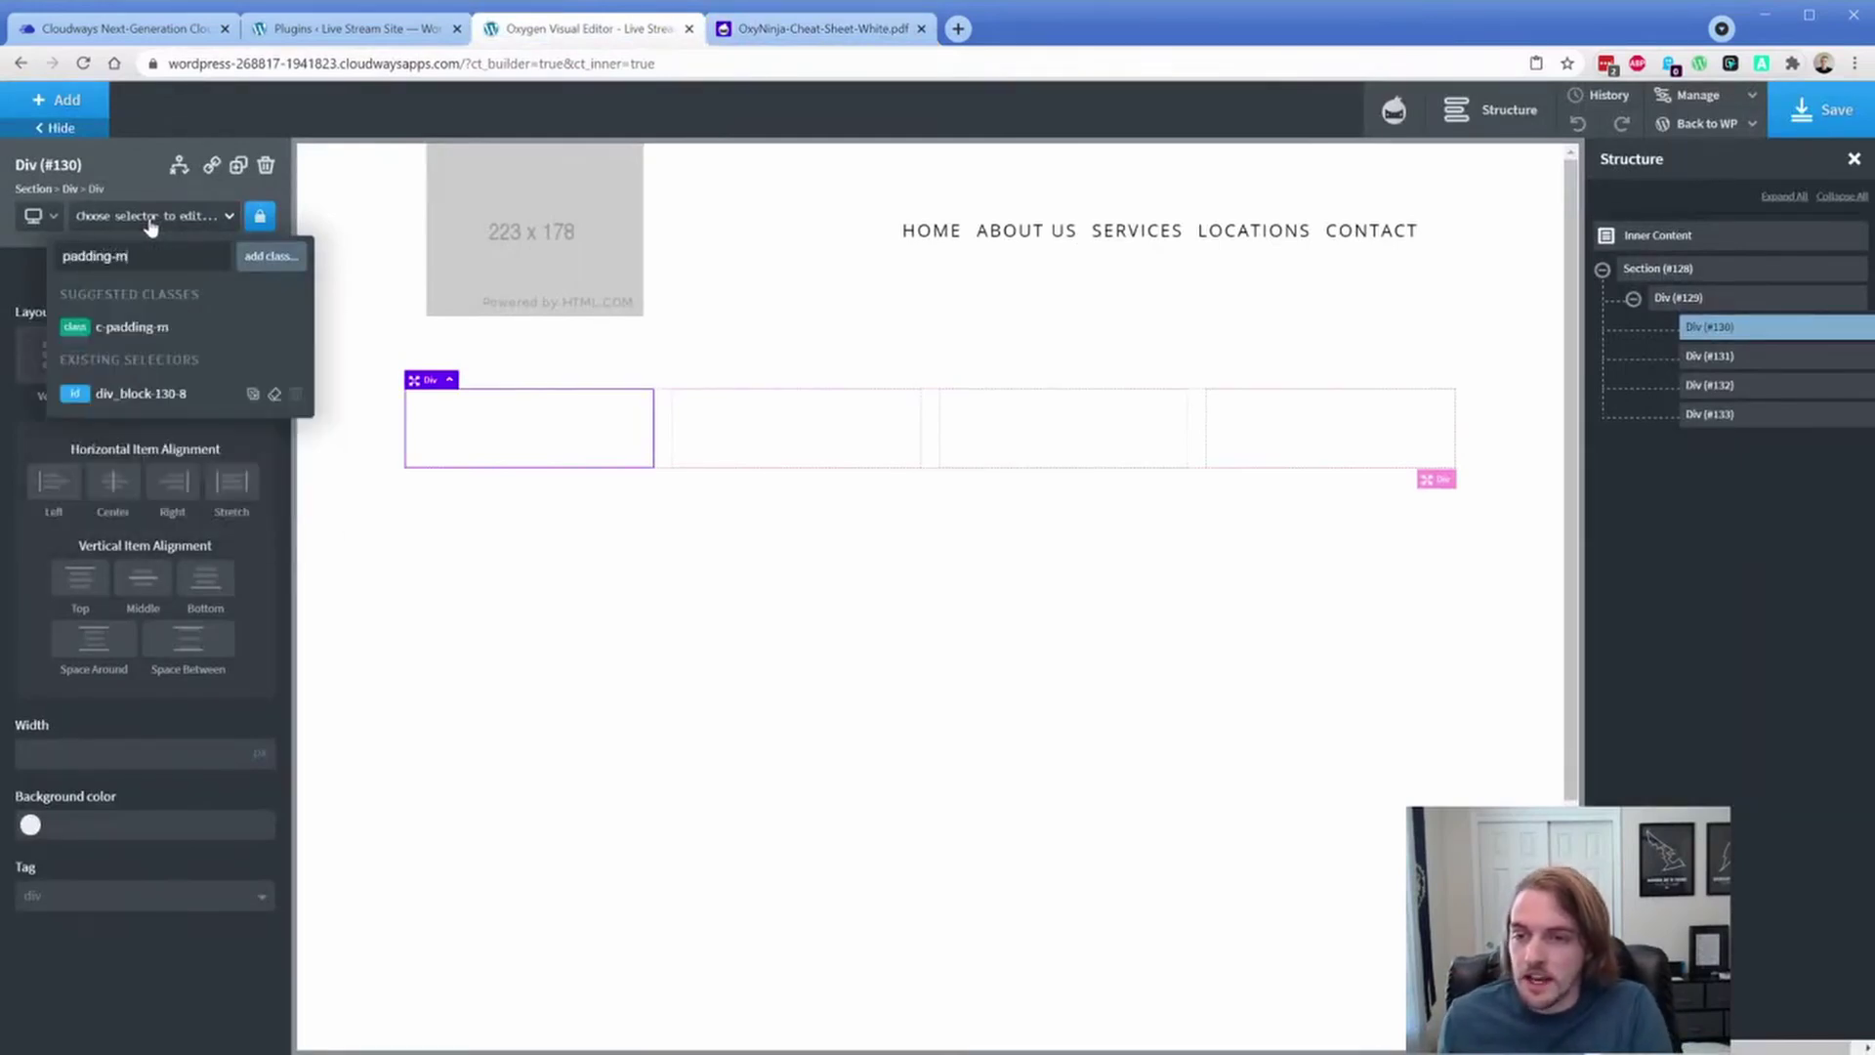
left_click(156, 326)
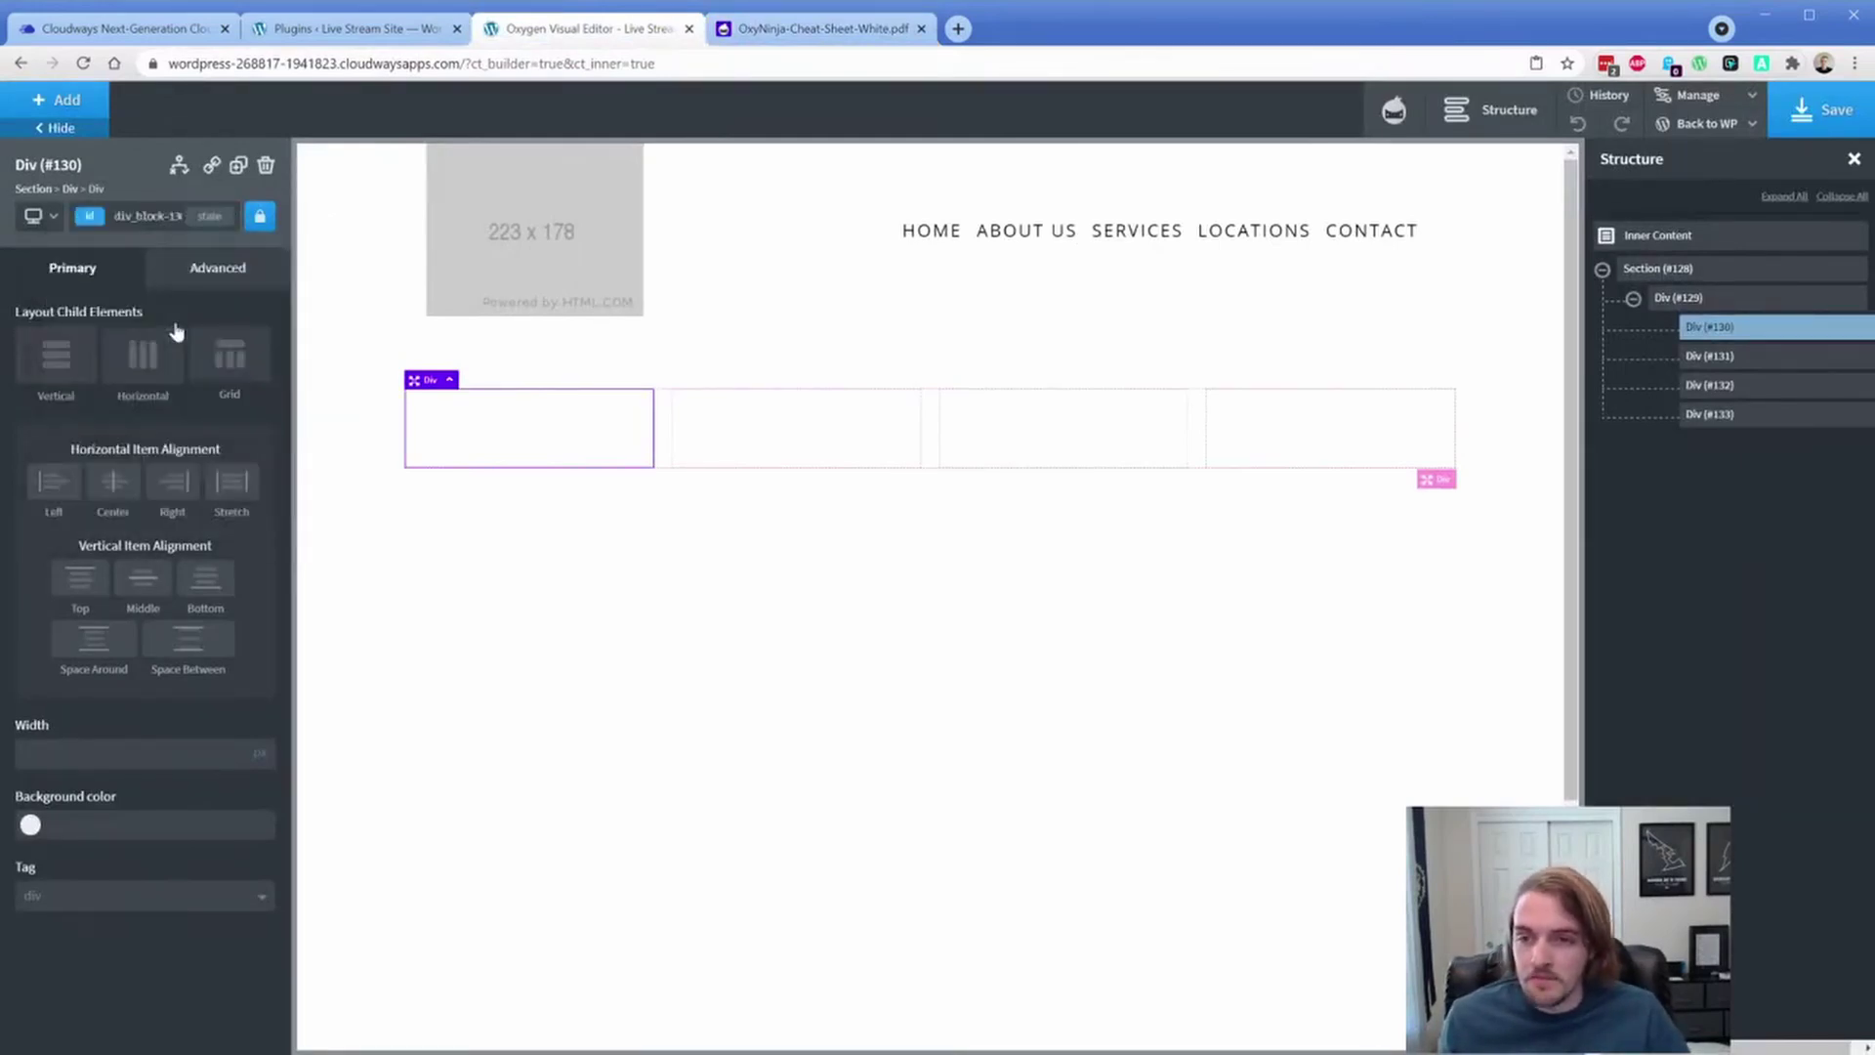
left_click(92, 217)
type("shadow")
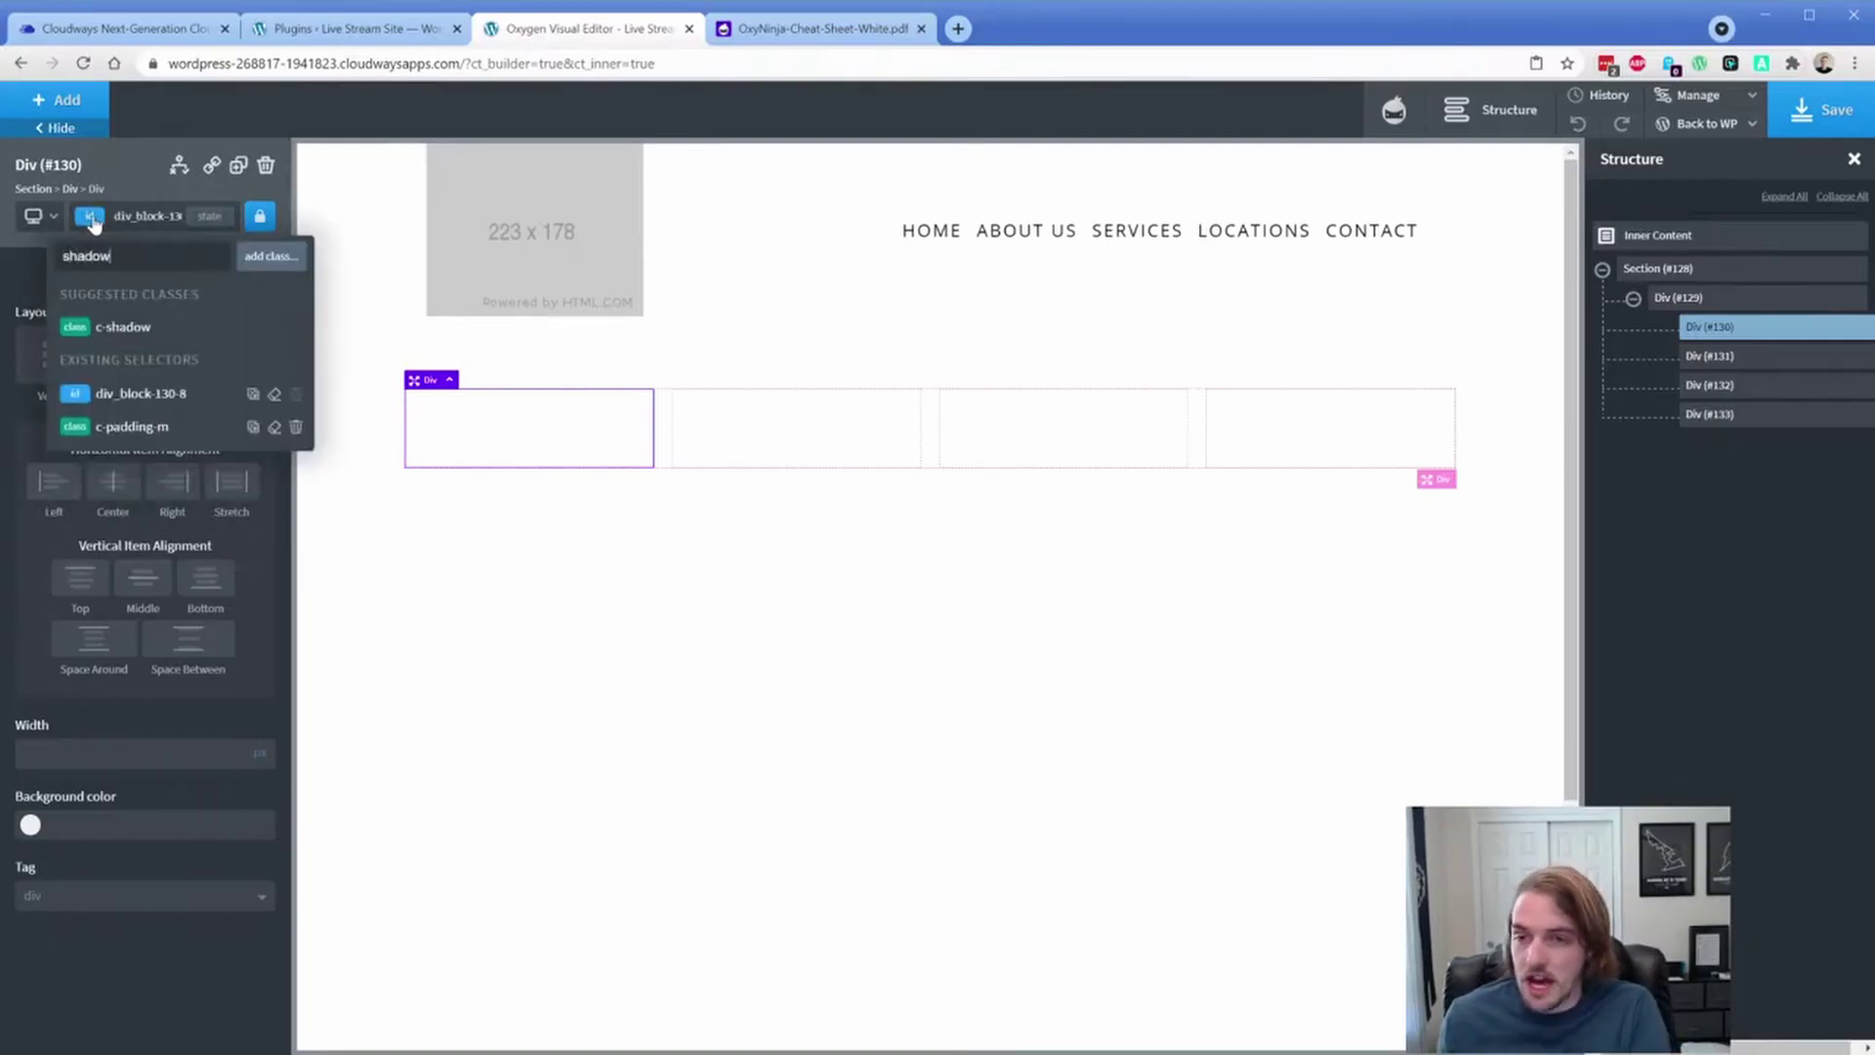
left_click(117, 330)
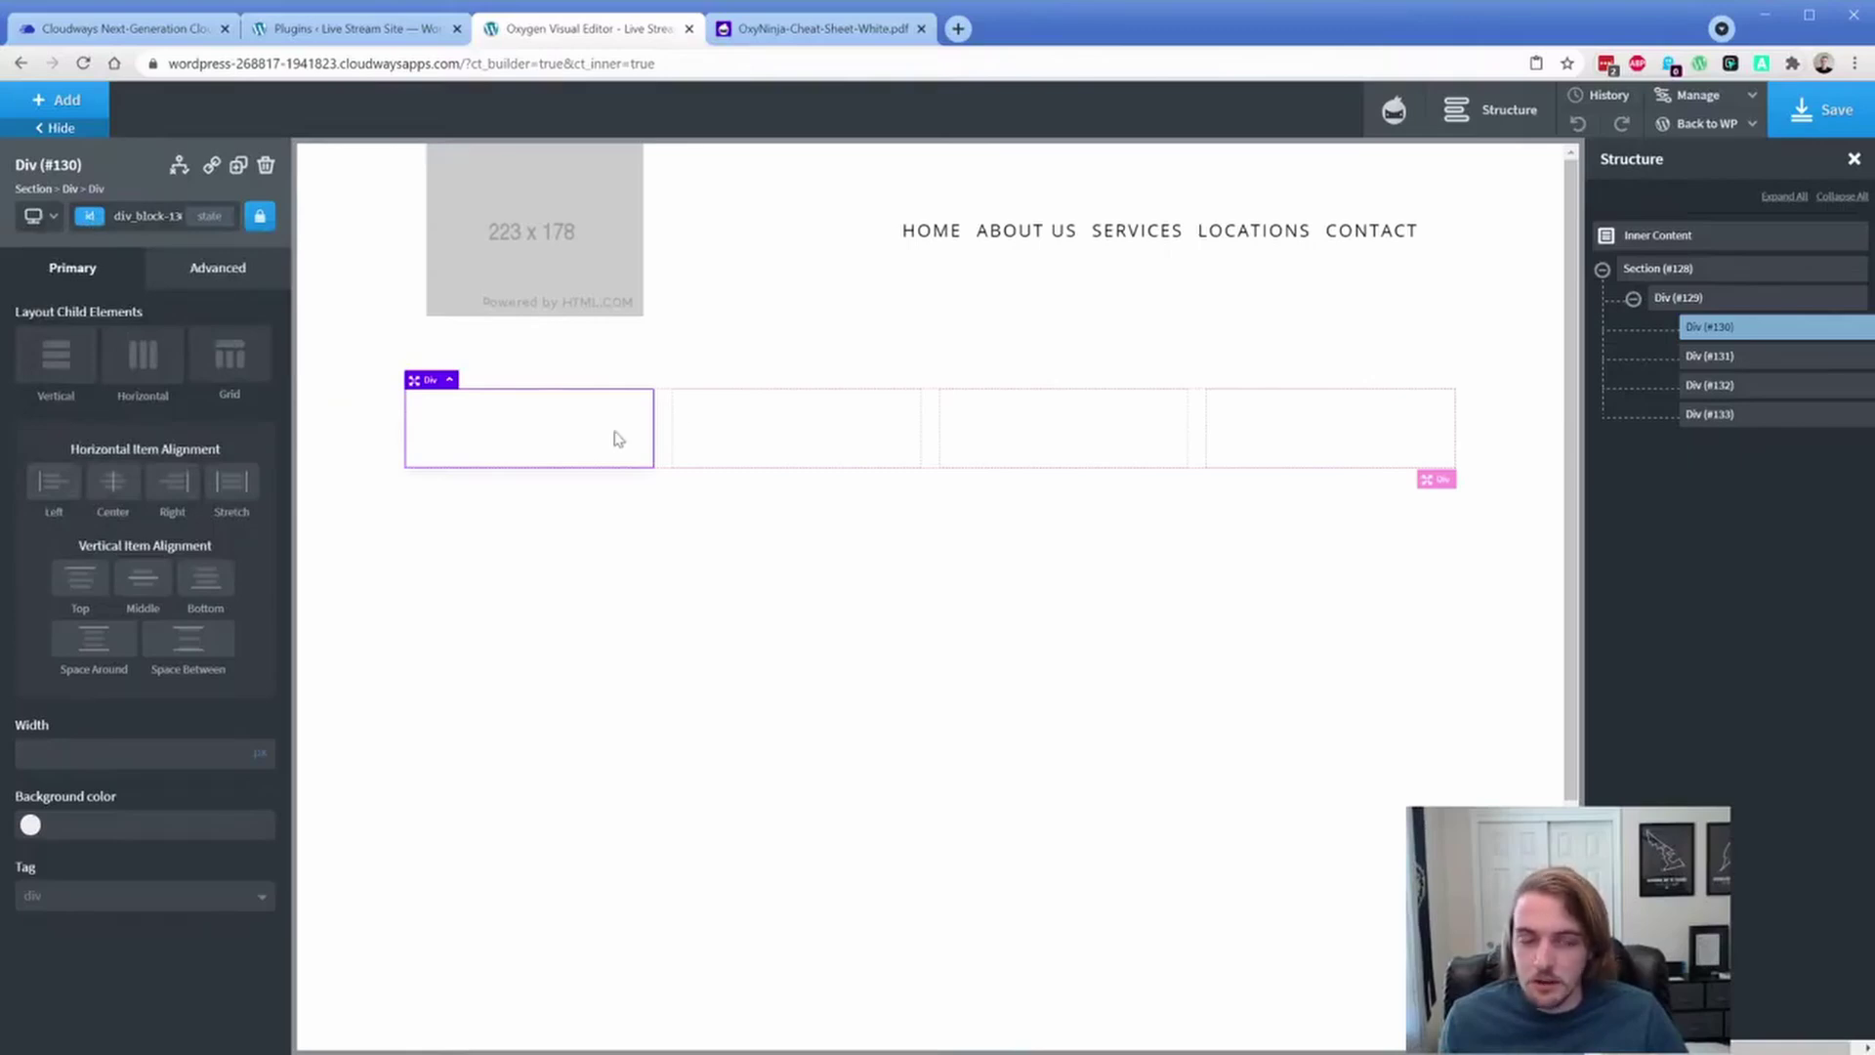
Step: Delete the other three columns and duplicate the styled column three times
left_click(1865, 358)
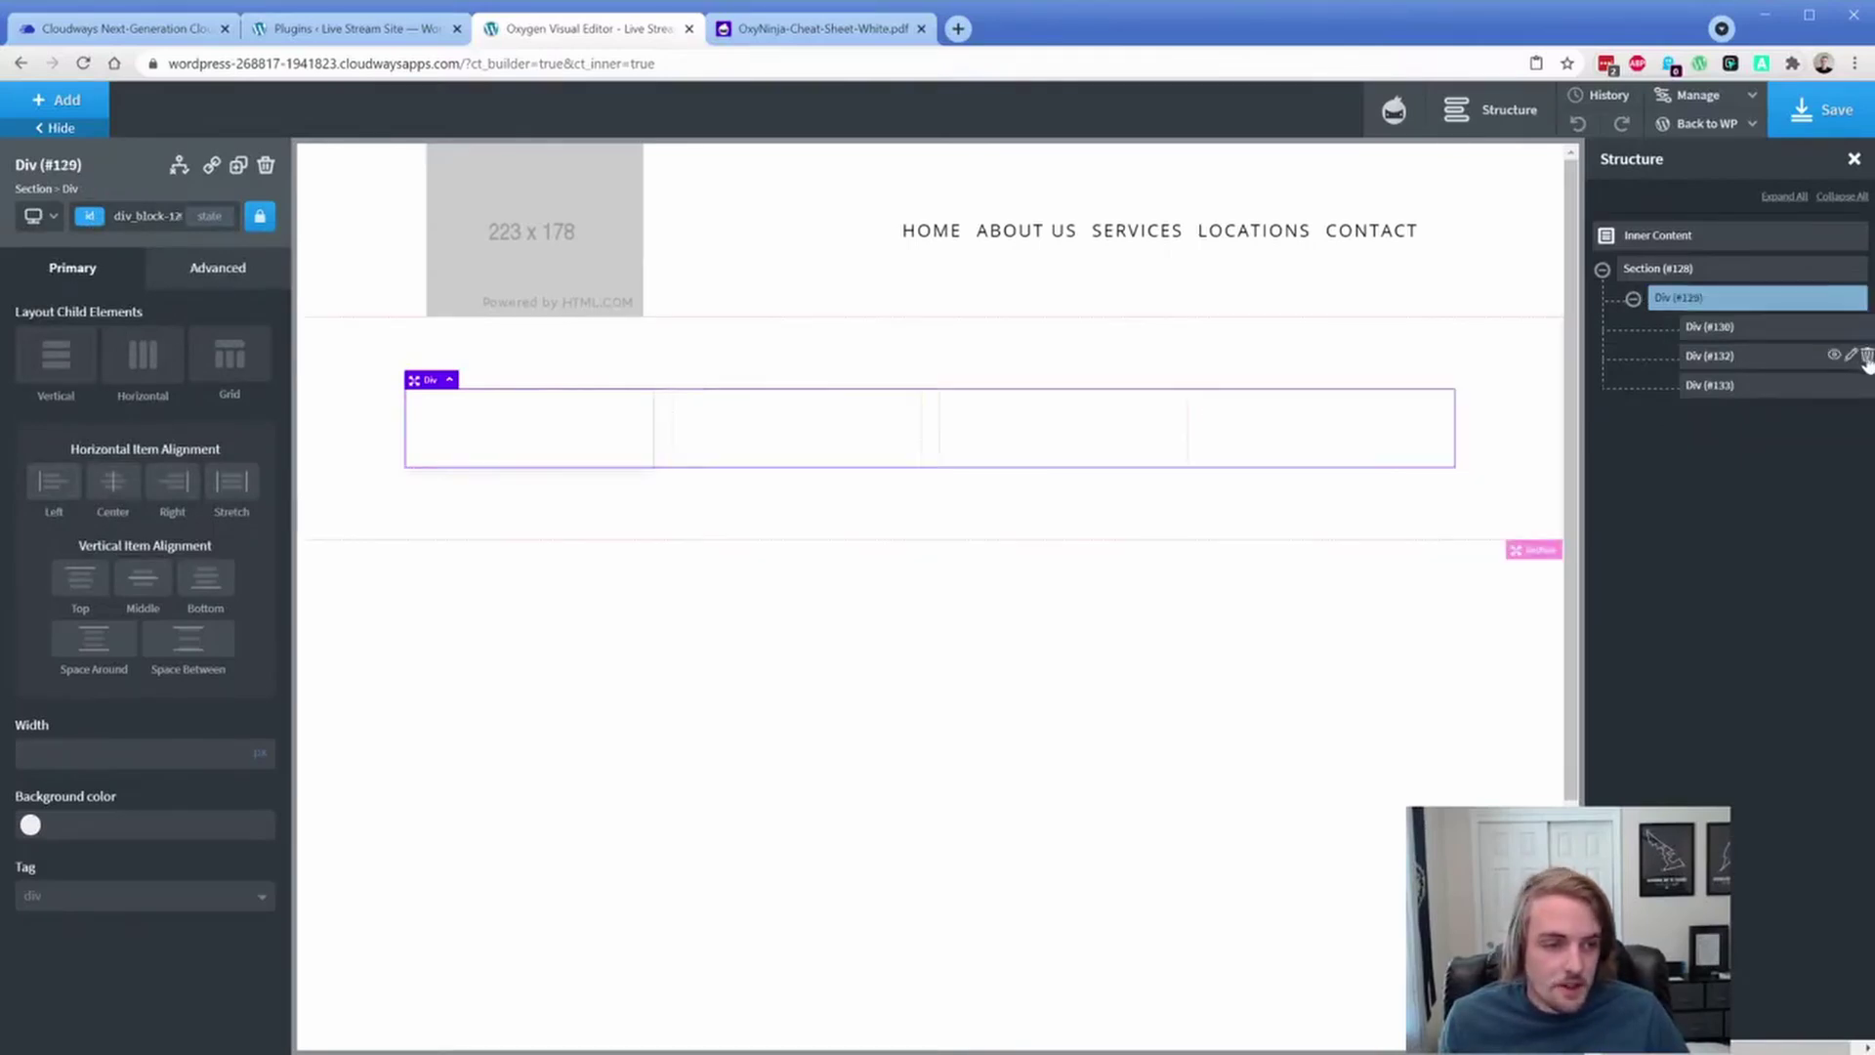
left_click(1864, 358)
left_click(1865, 358)
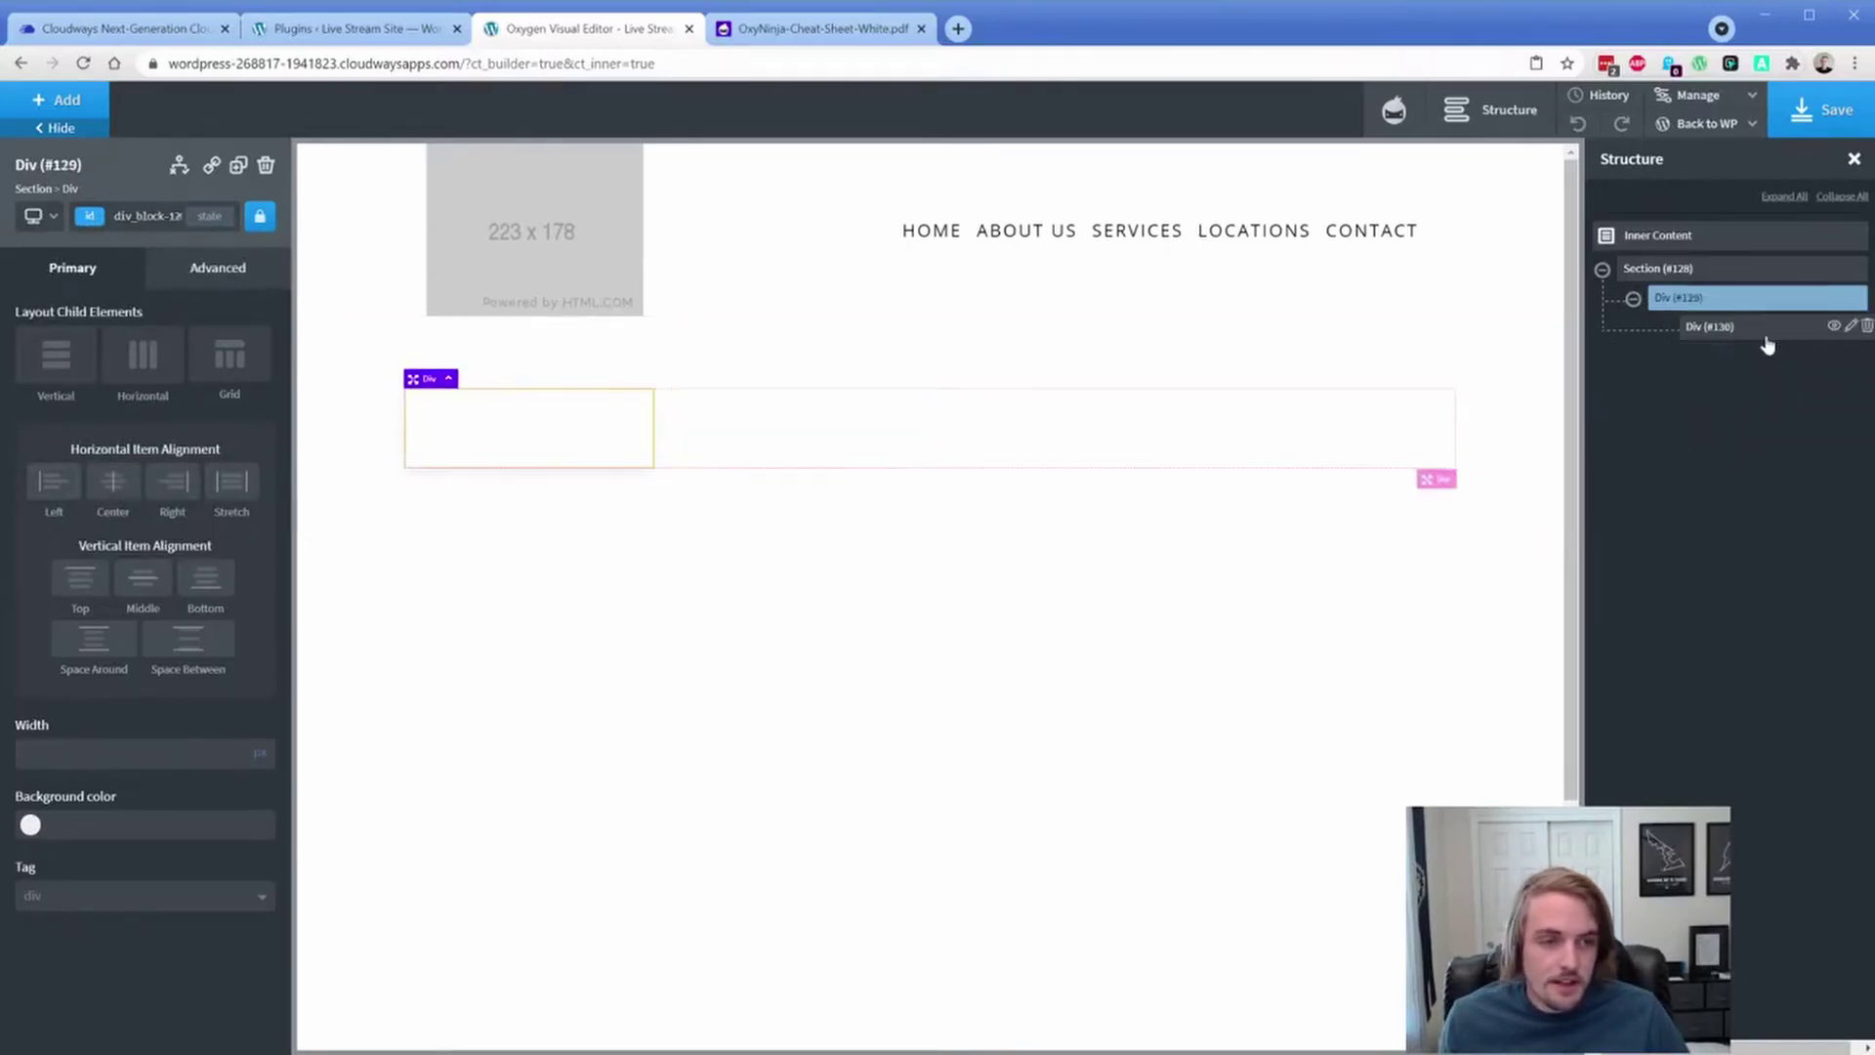
left_click(238, 164)
left_click(239, 165)
left_click(238, 164)
left_click(574, 427)
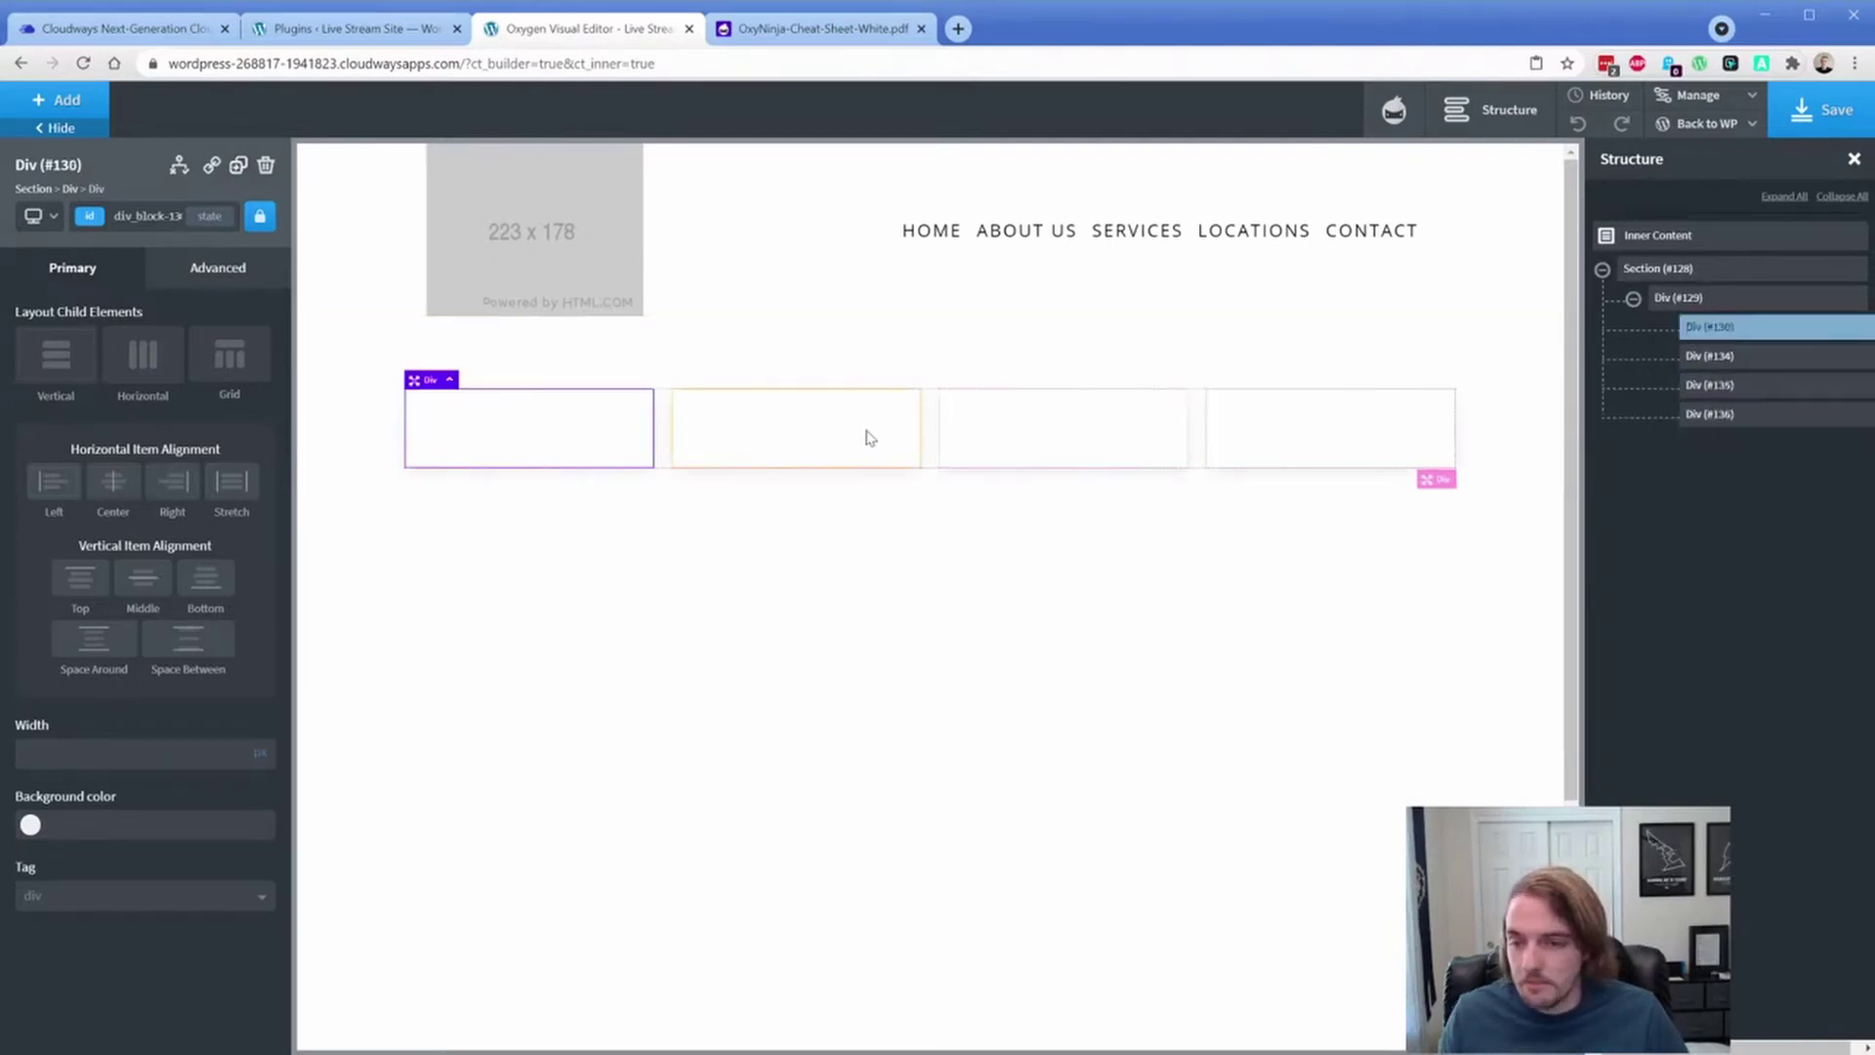
Step: Add a heading and a text block inside the first card
left_click(66, 99)
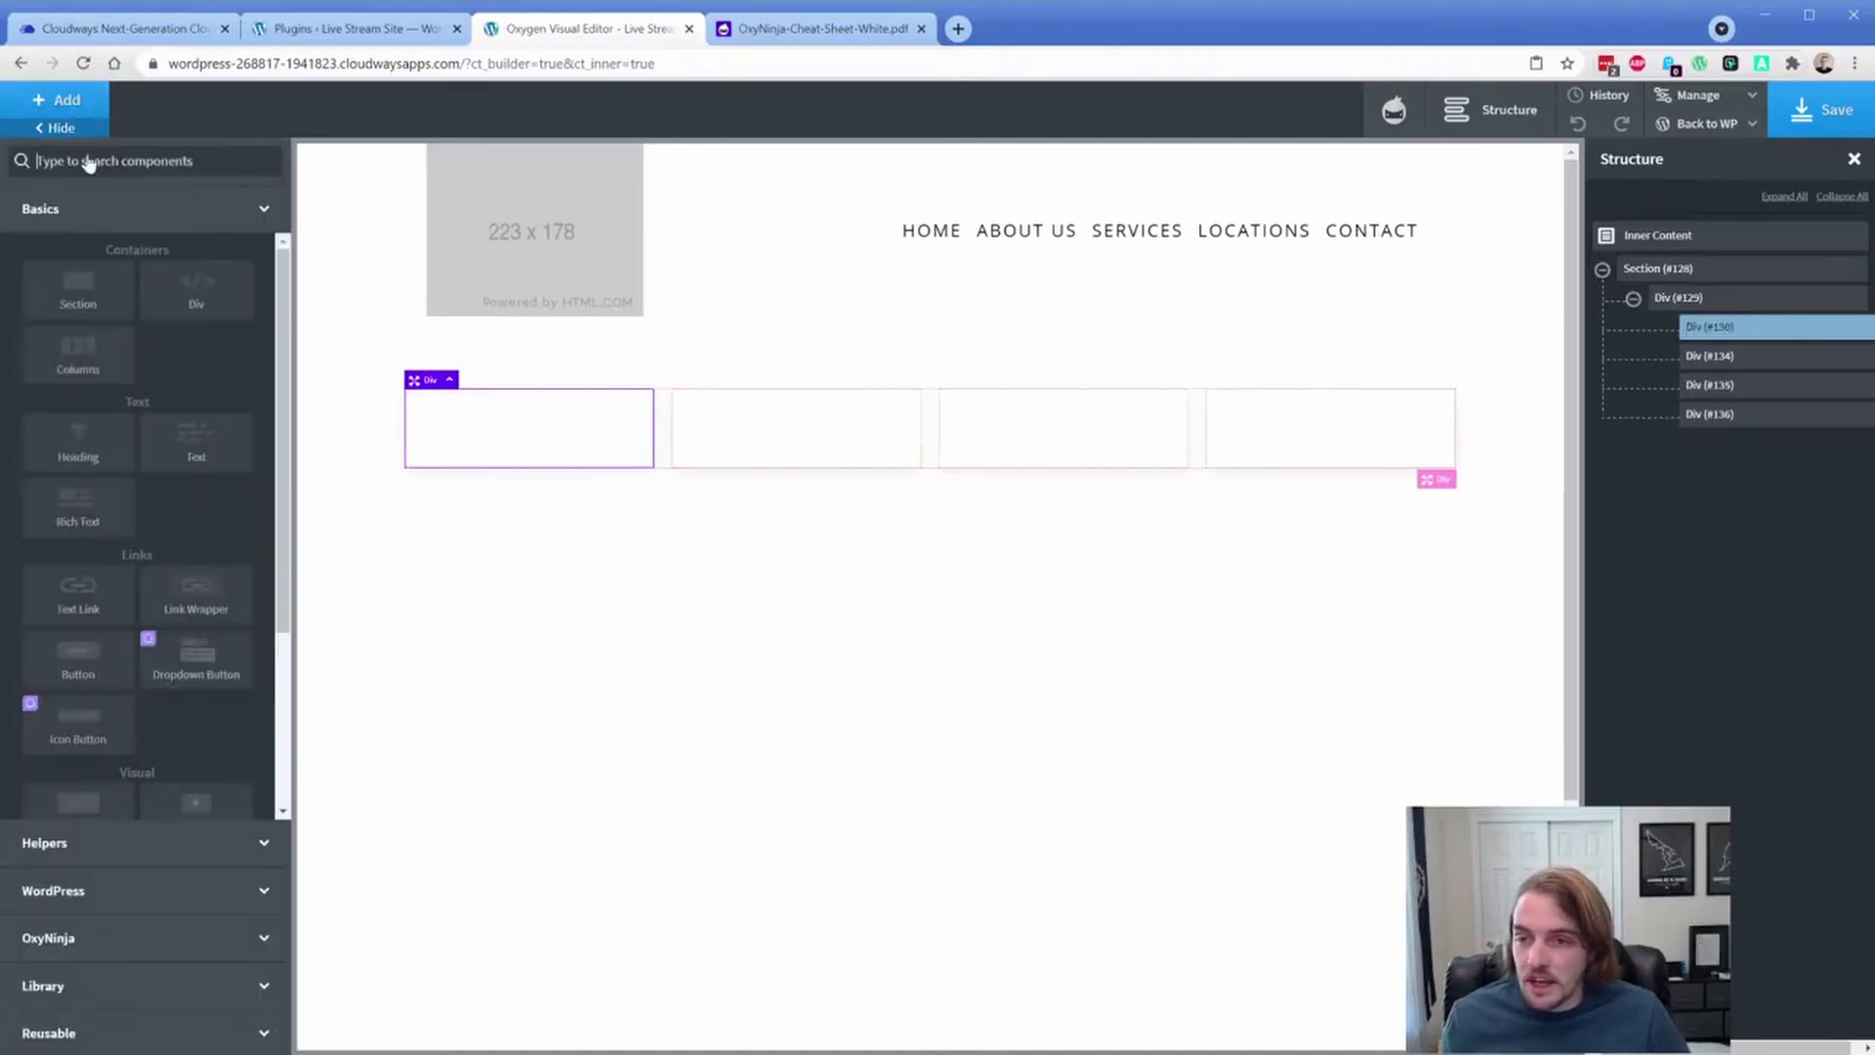
left_click(75, 440)
left_click(75, 115)
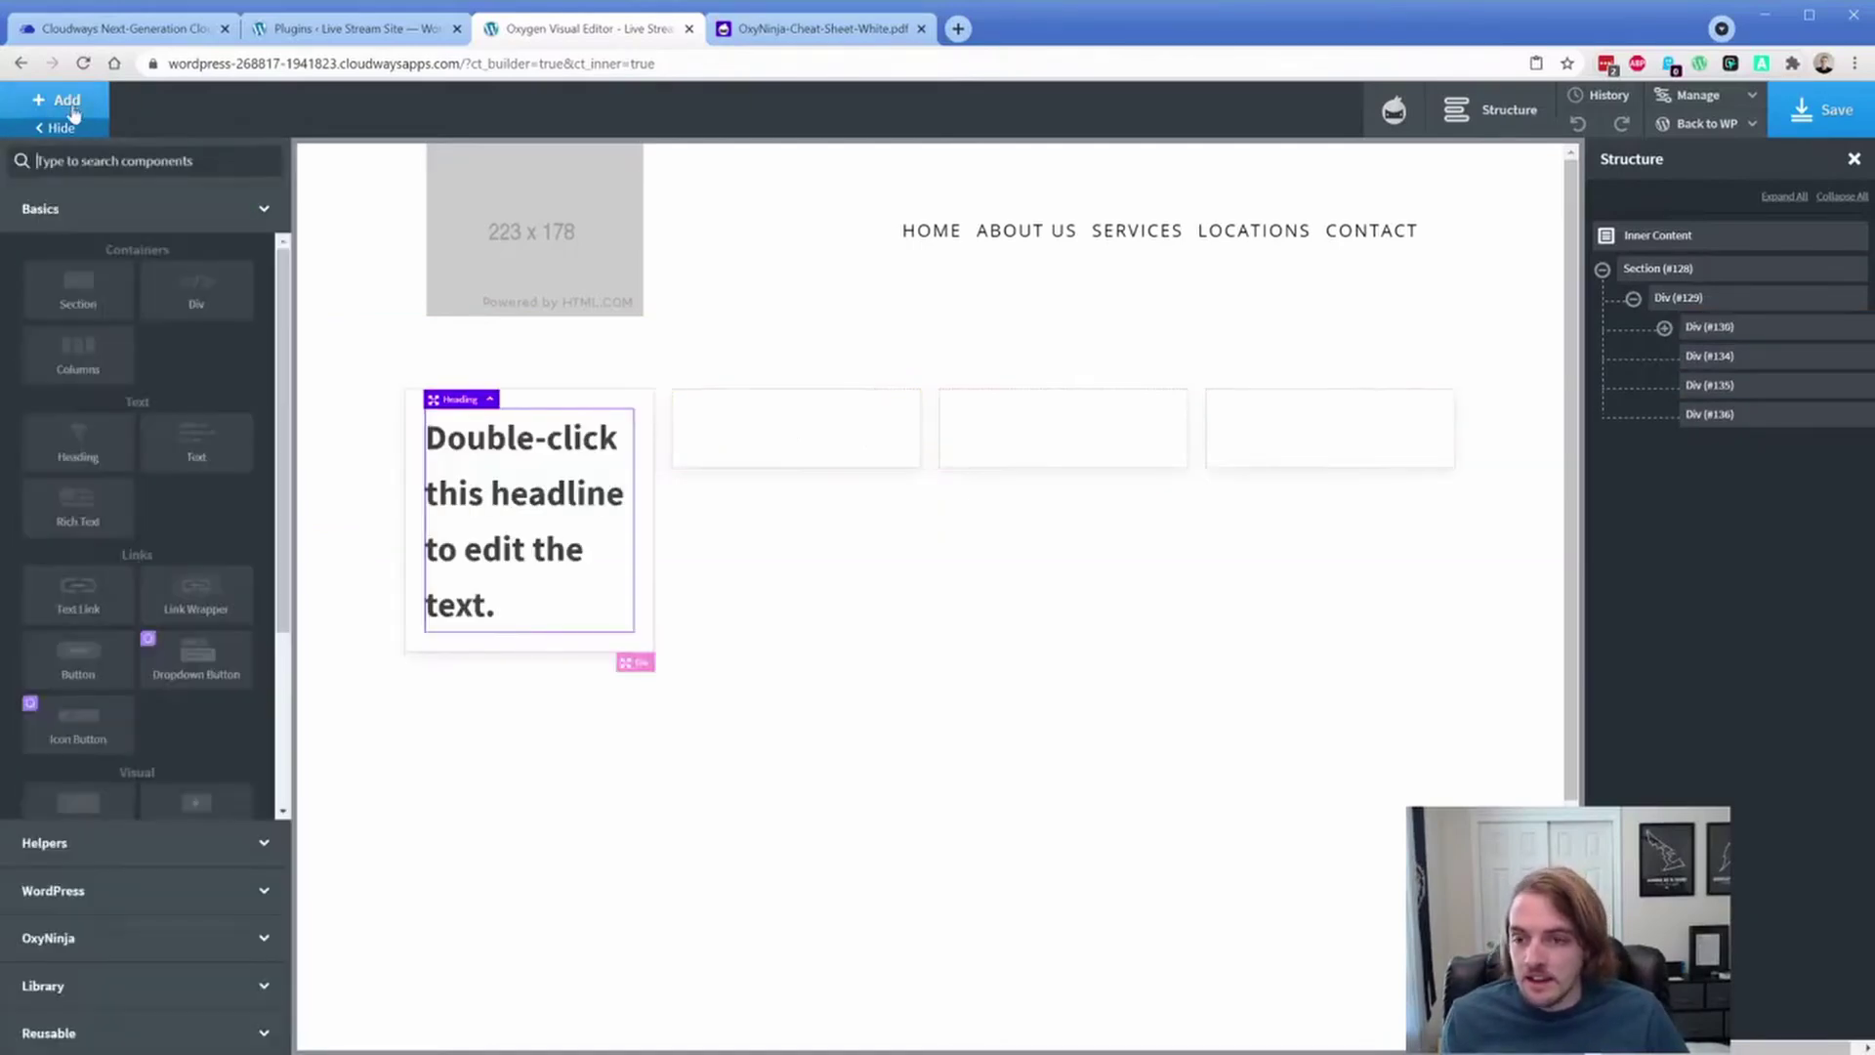
left_click(202, 454)
Step: Give the heading the c-h3 class and h3 tag, then begin adding a margin-bottom class
left_click(483, 476)
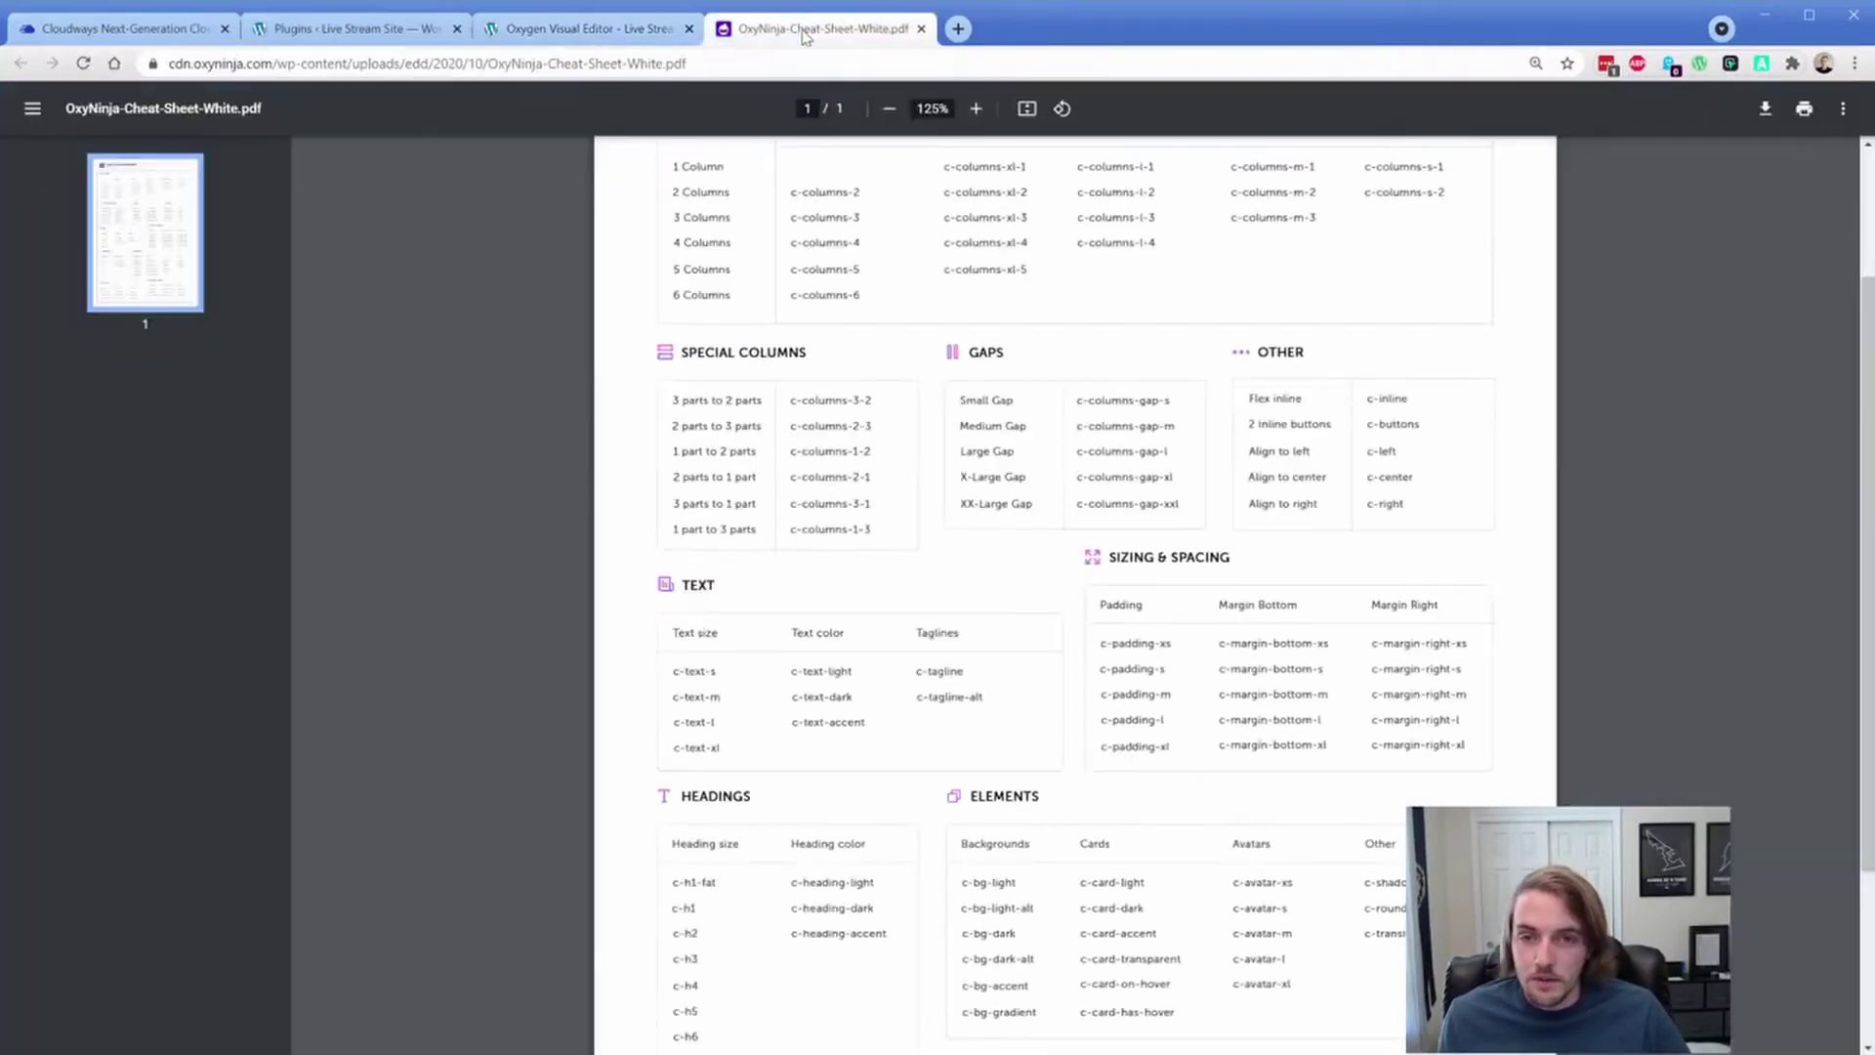
left_click(801, 29)
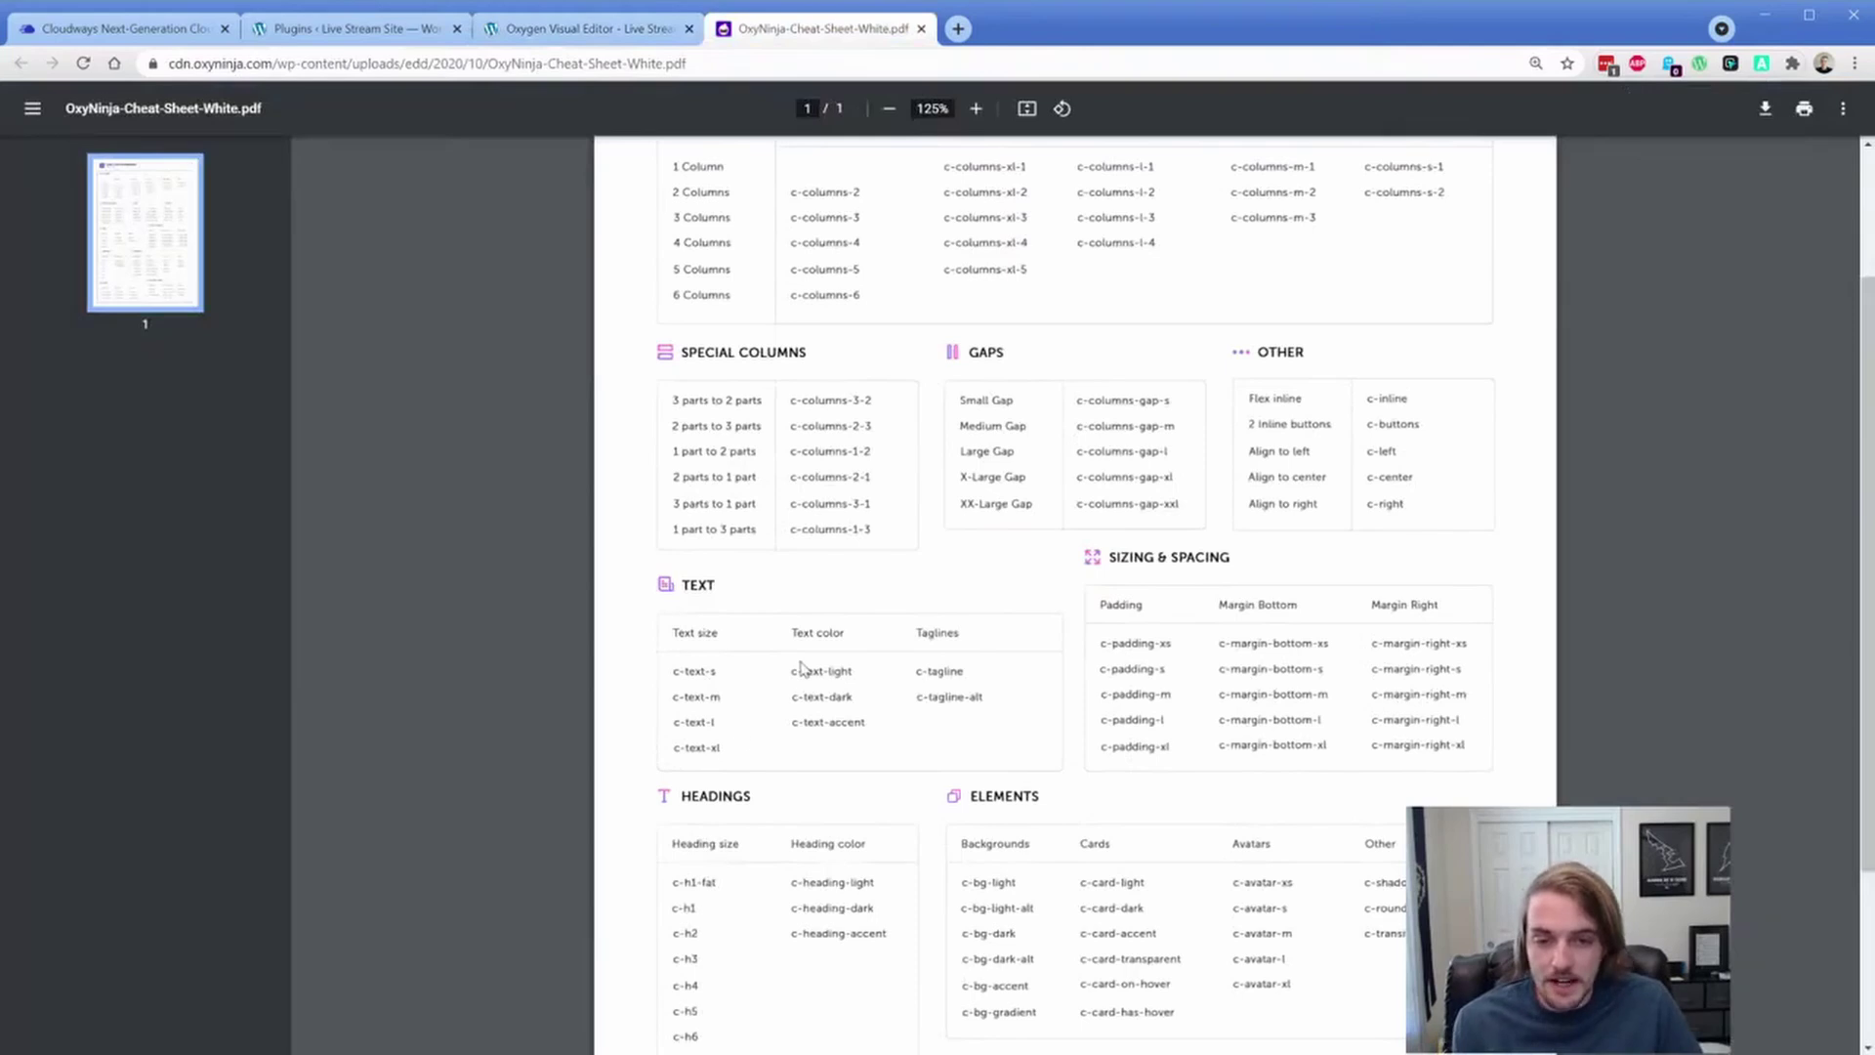
scroll(878, 635, "down", 2)
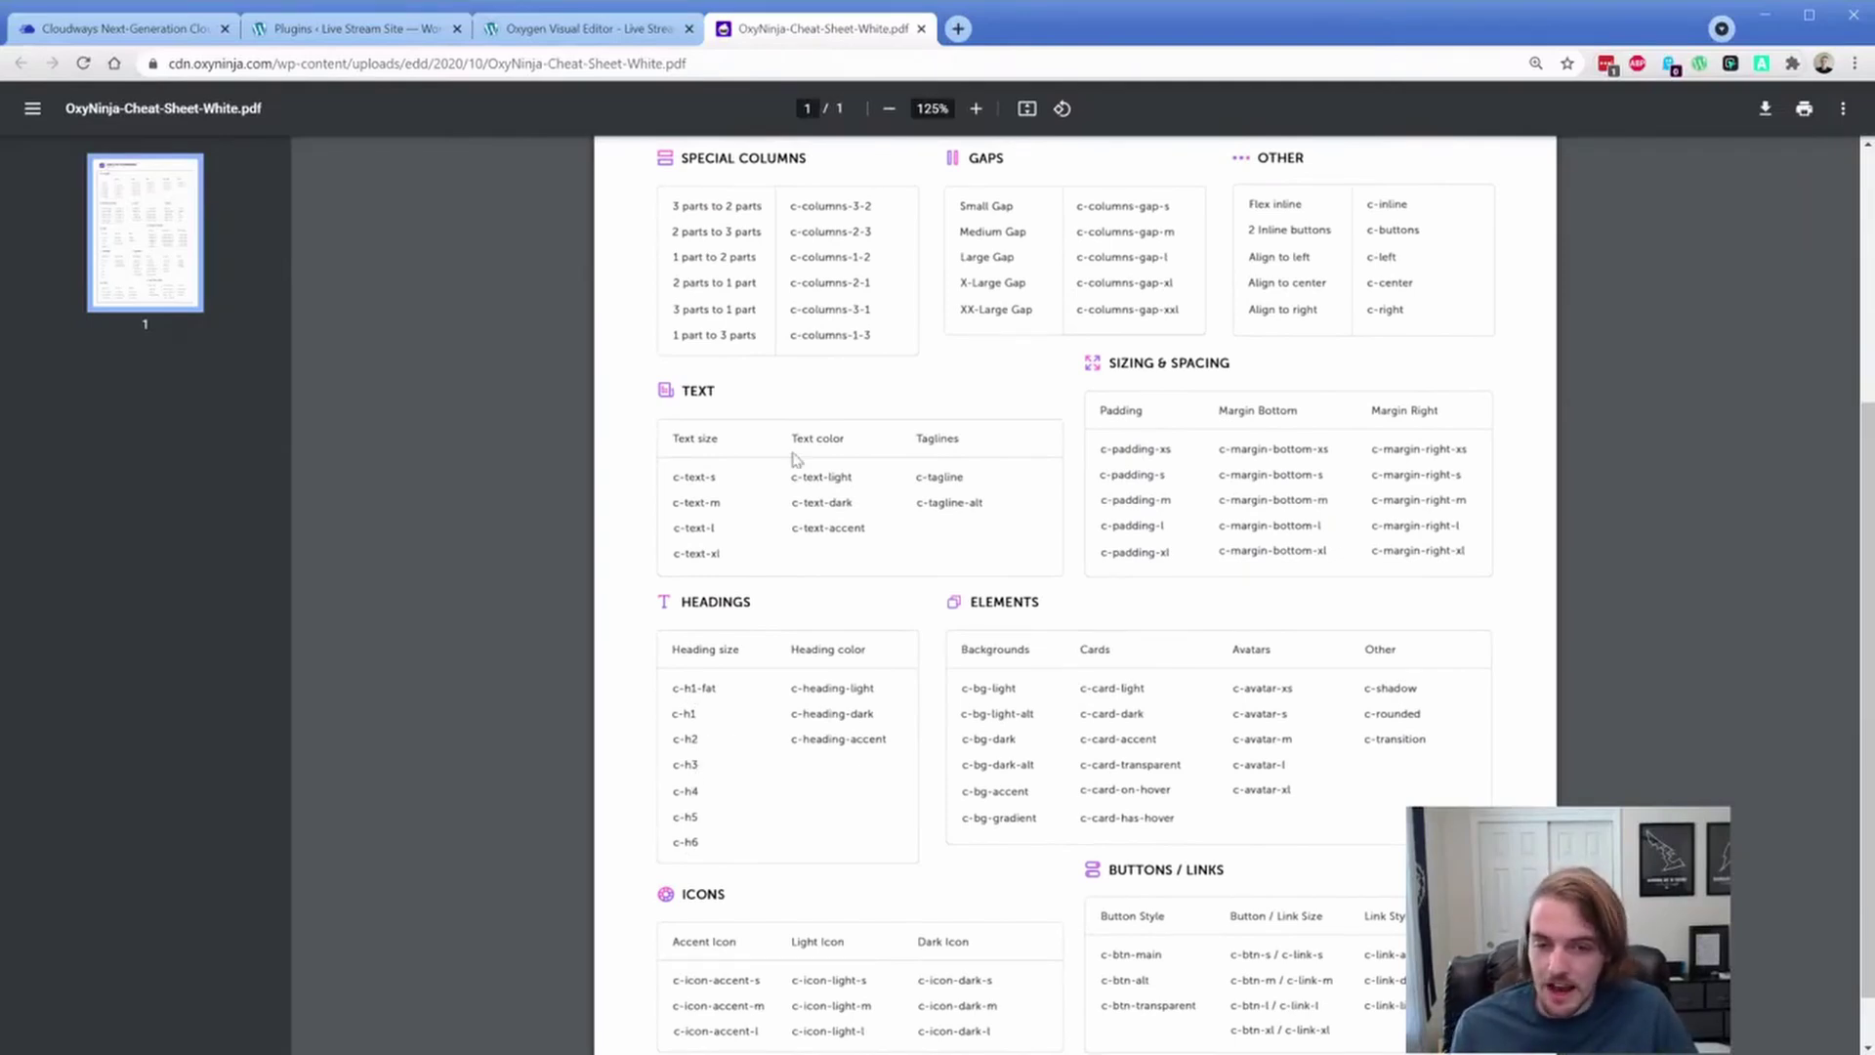
left_click(589, 29)
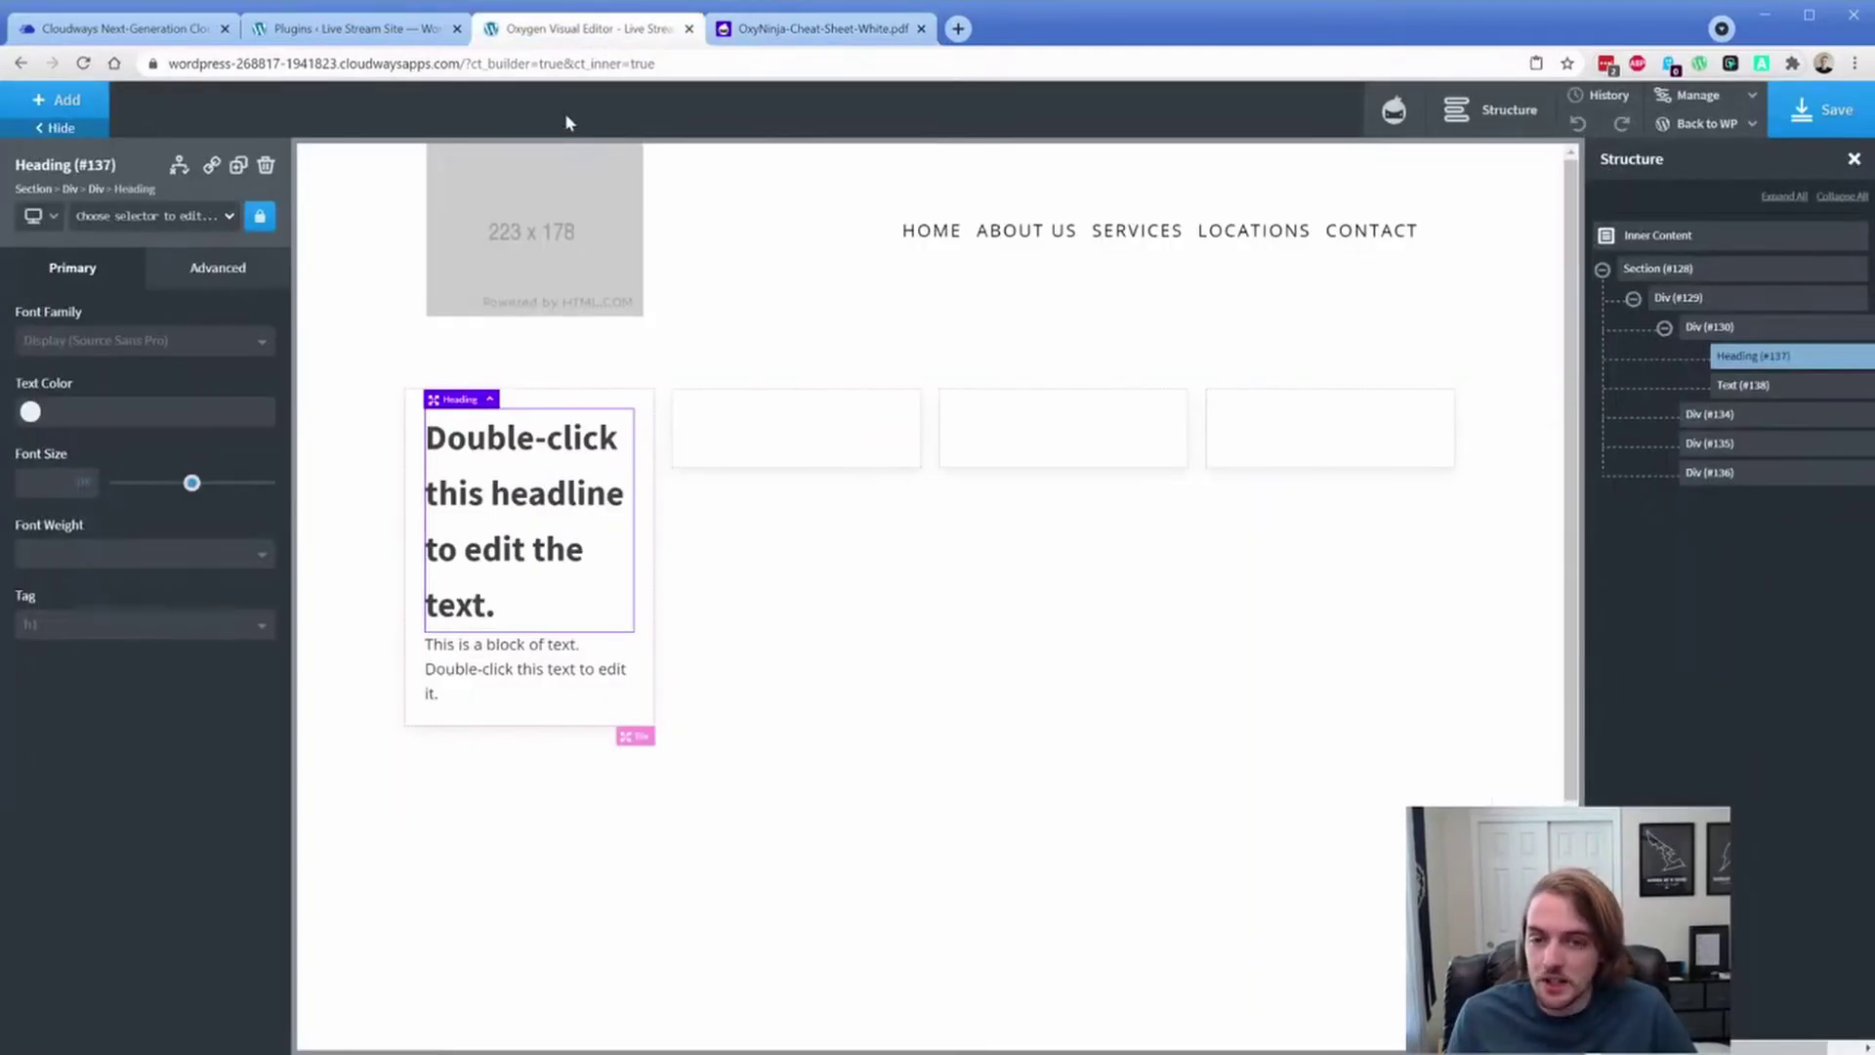
left_click(104, 217)
type("c-h3")
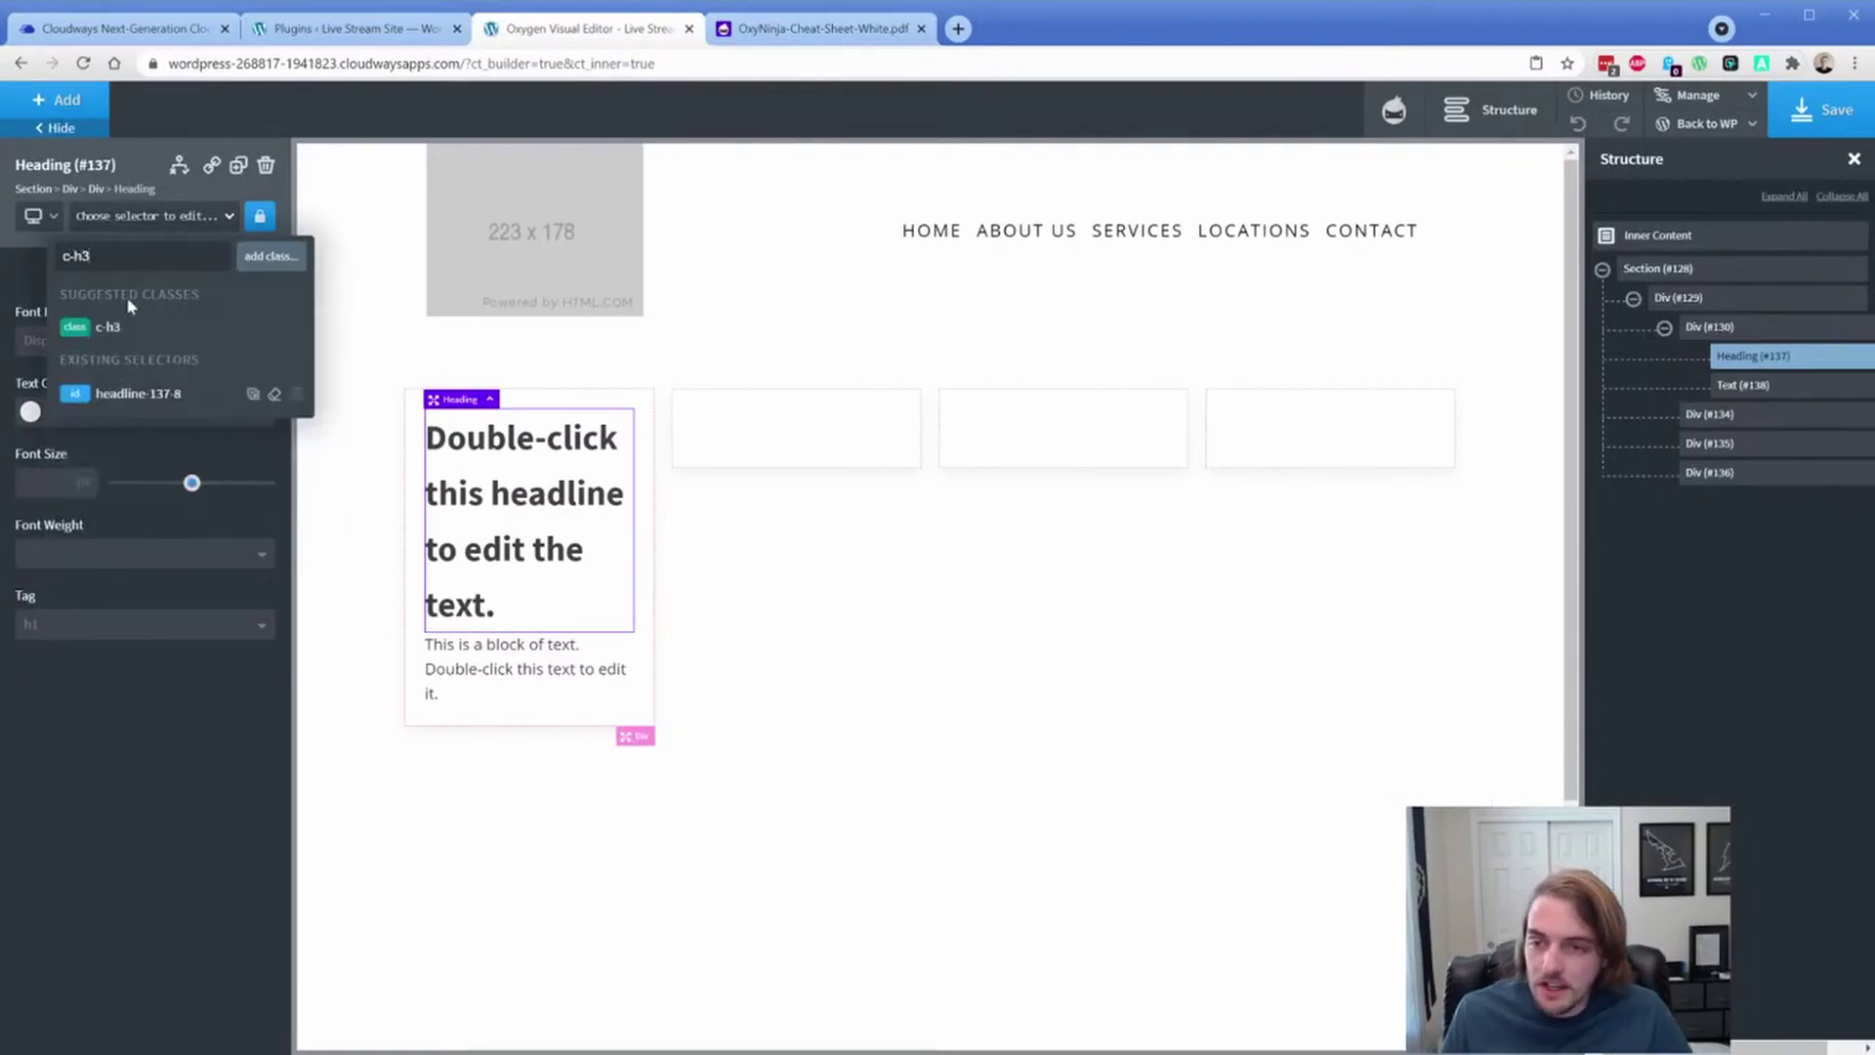
left_click(136, 327)
left_click(89, 636)
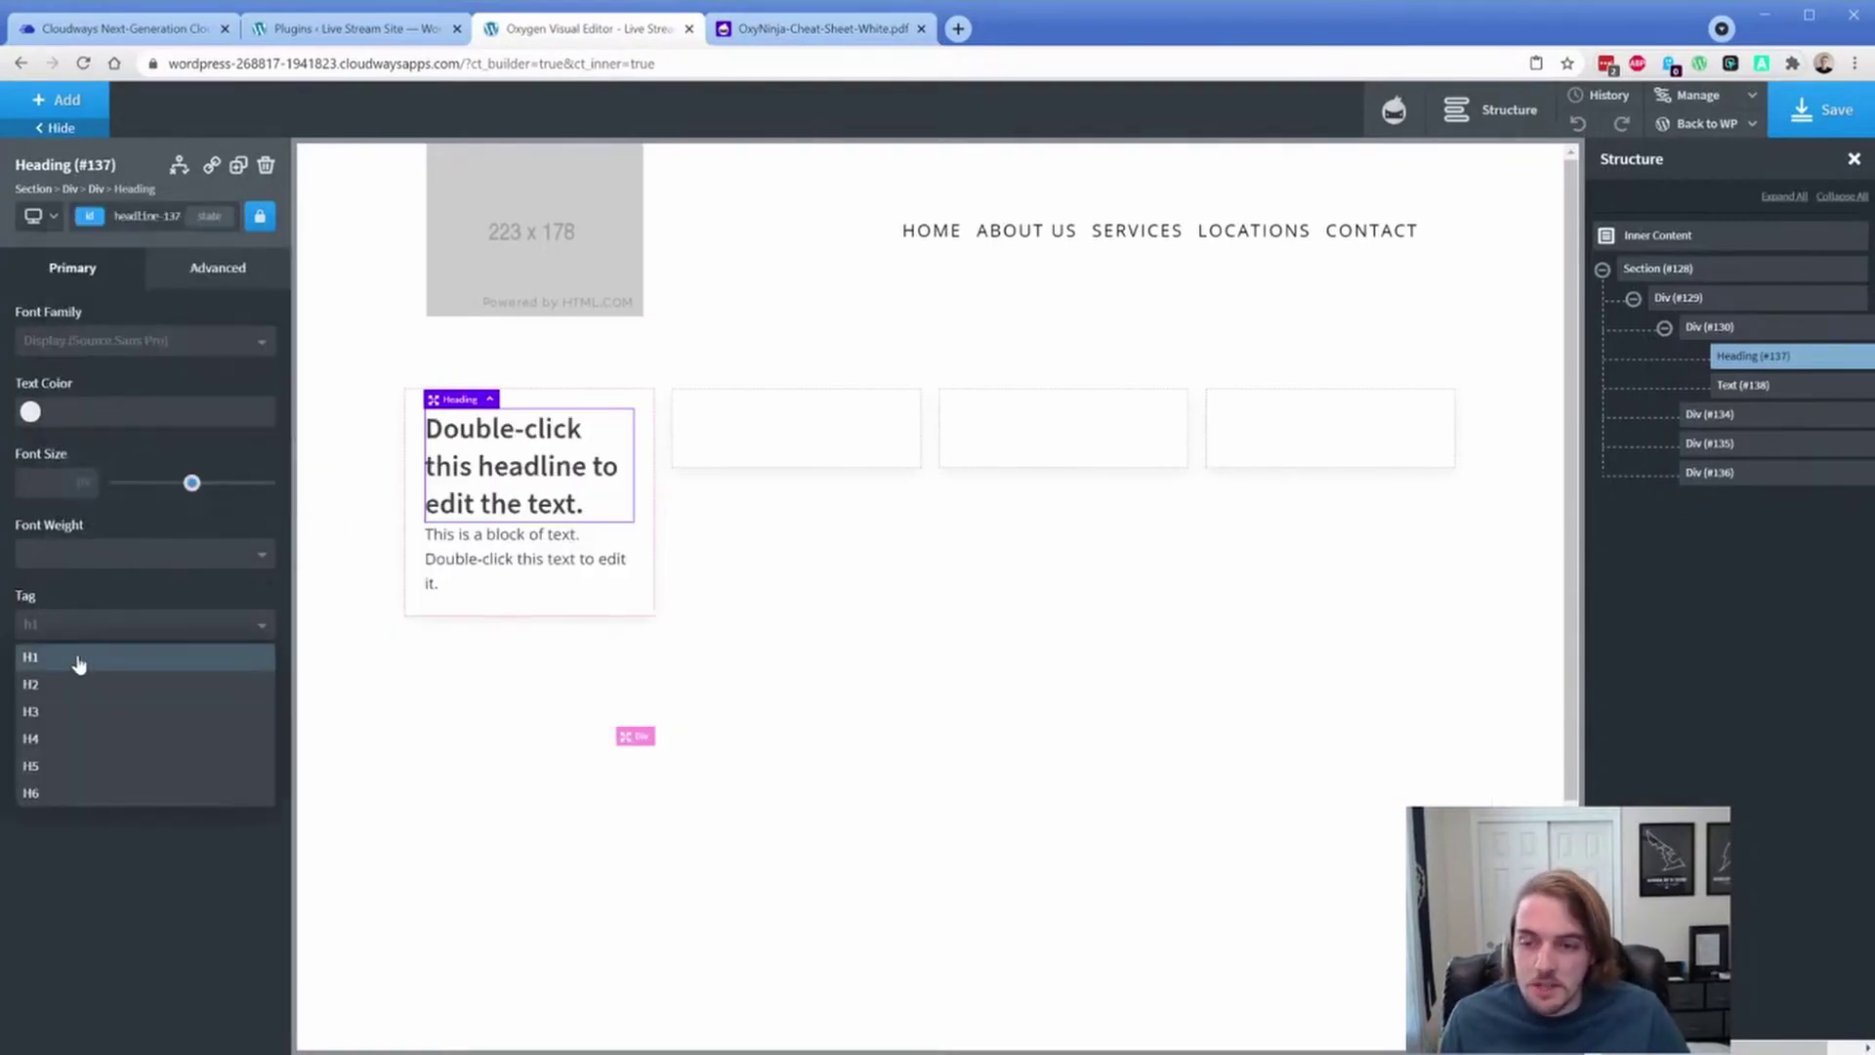
left_click(64, 713)
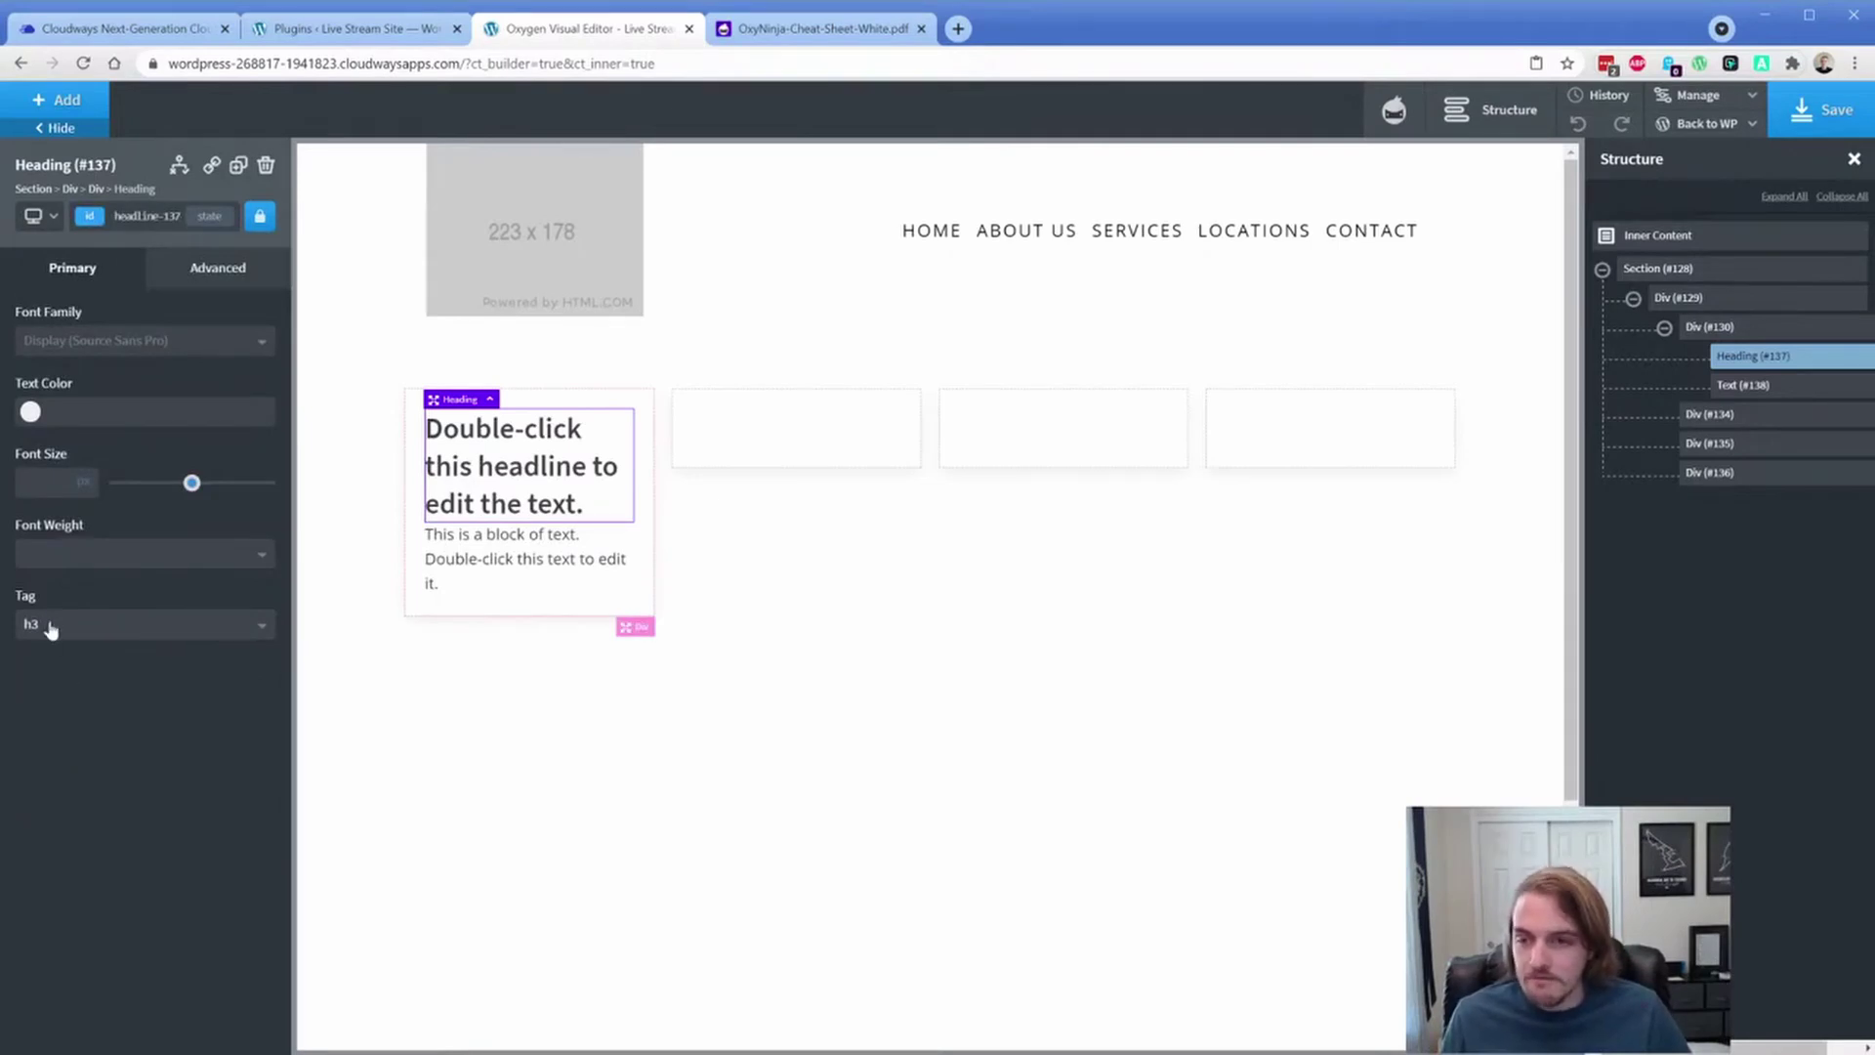
left_click(90, 224)
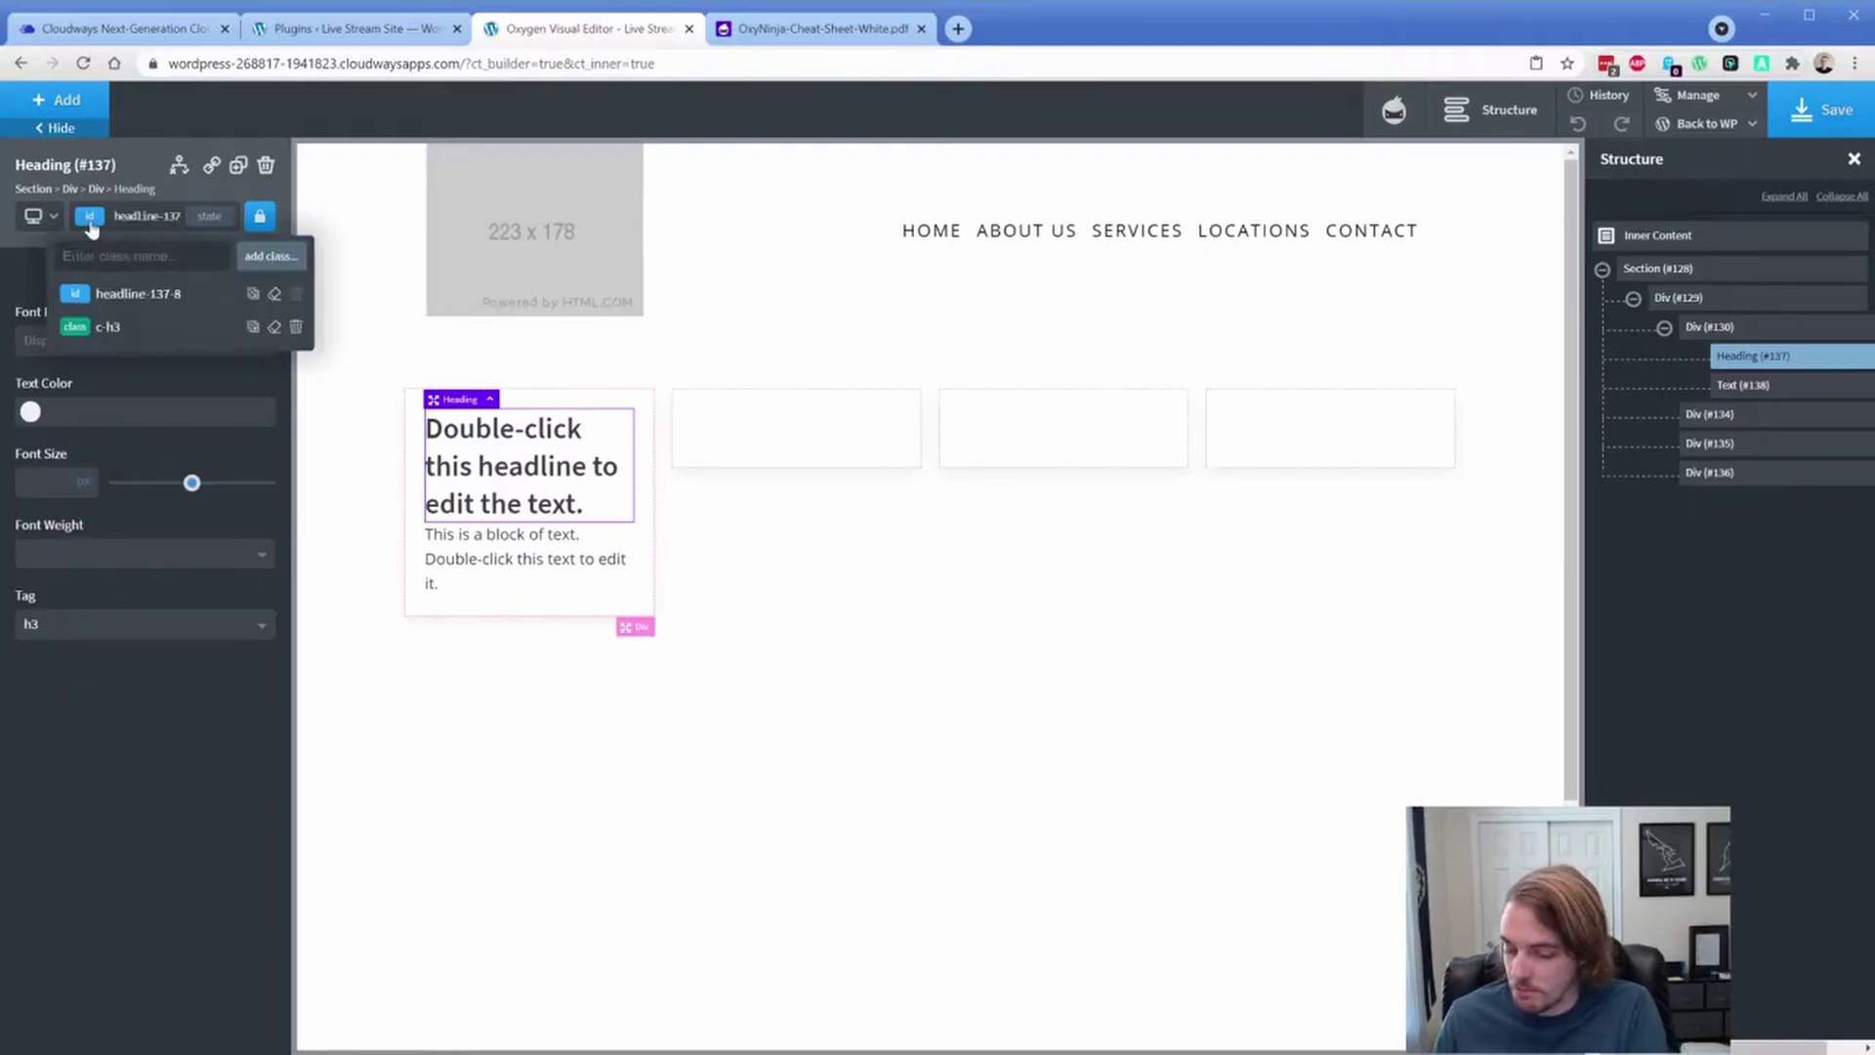
type("margin-bottom")
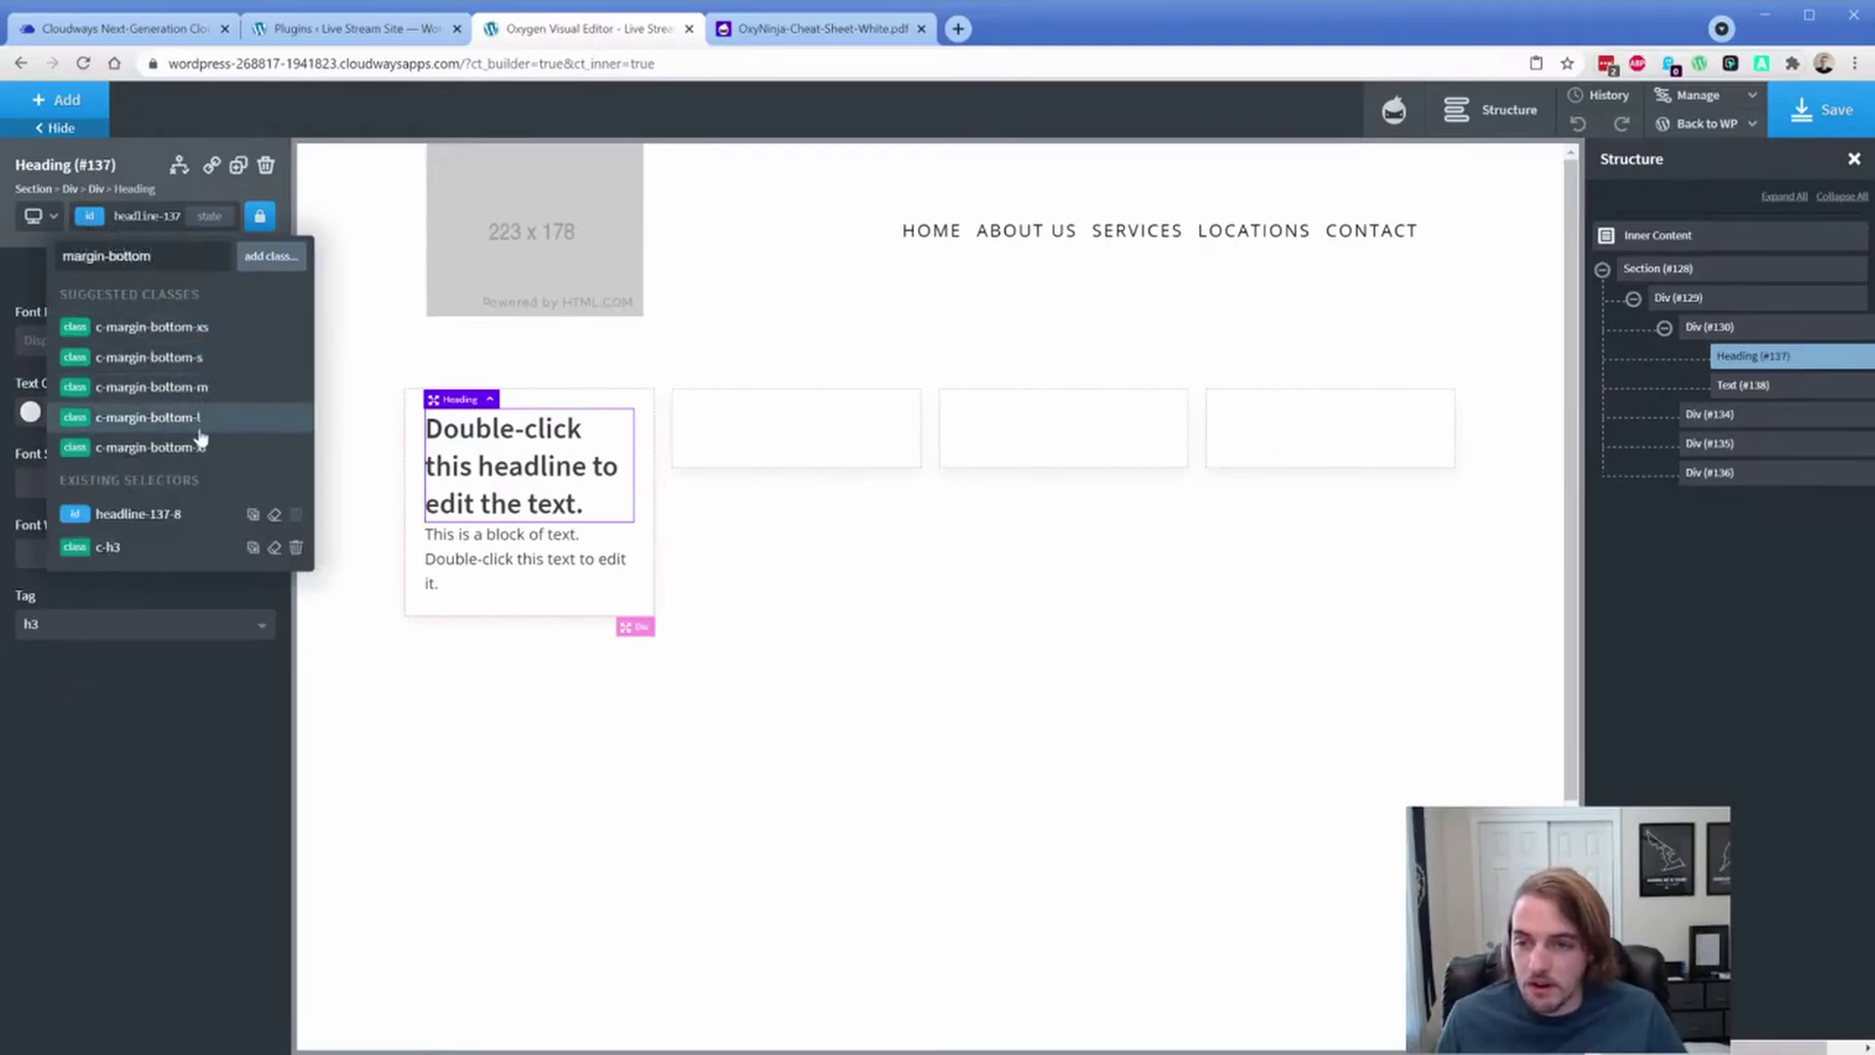
Step: Give the heading c-margin-bottom-m and style the first text with c-tagline and c-margin-bottom-m
left_click(186, 387)
left_click(457, 571)
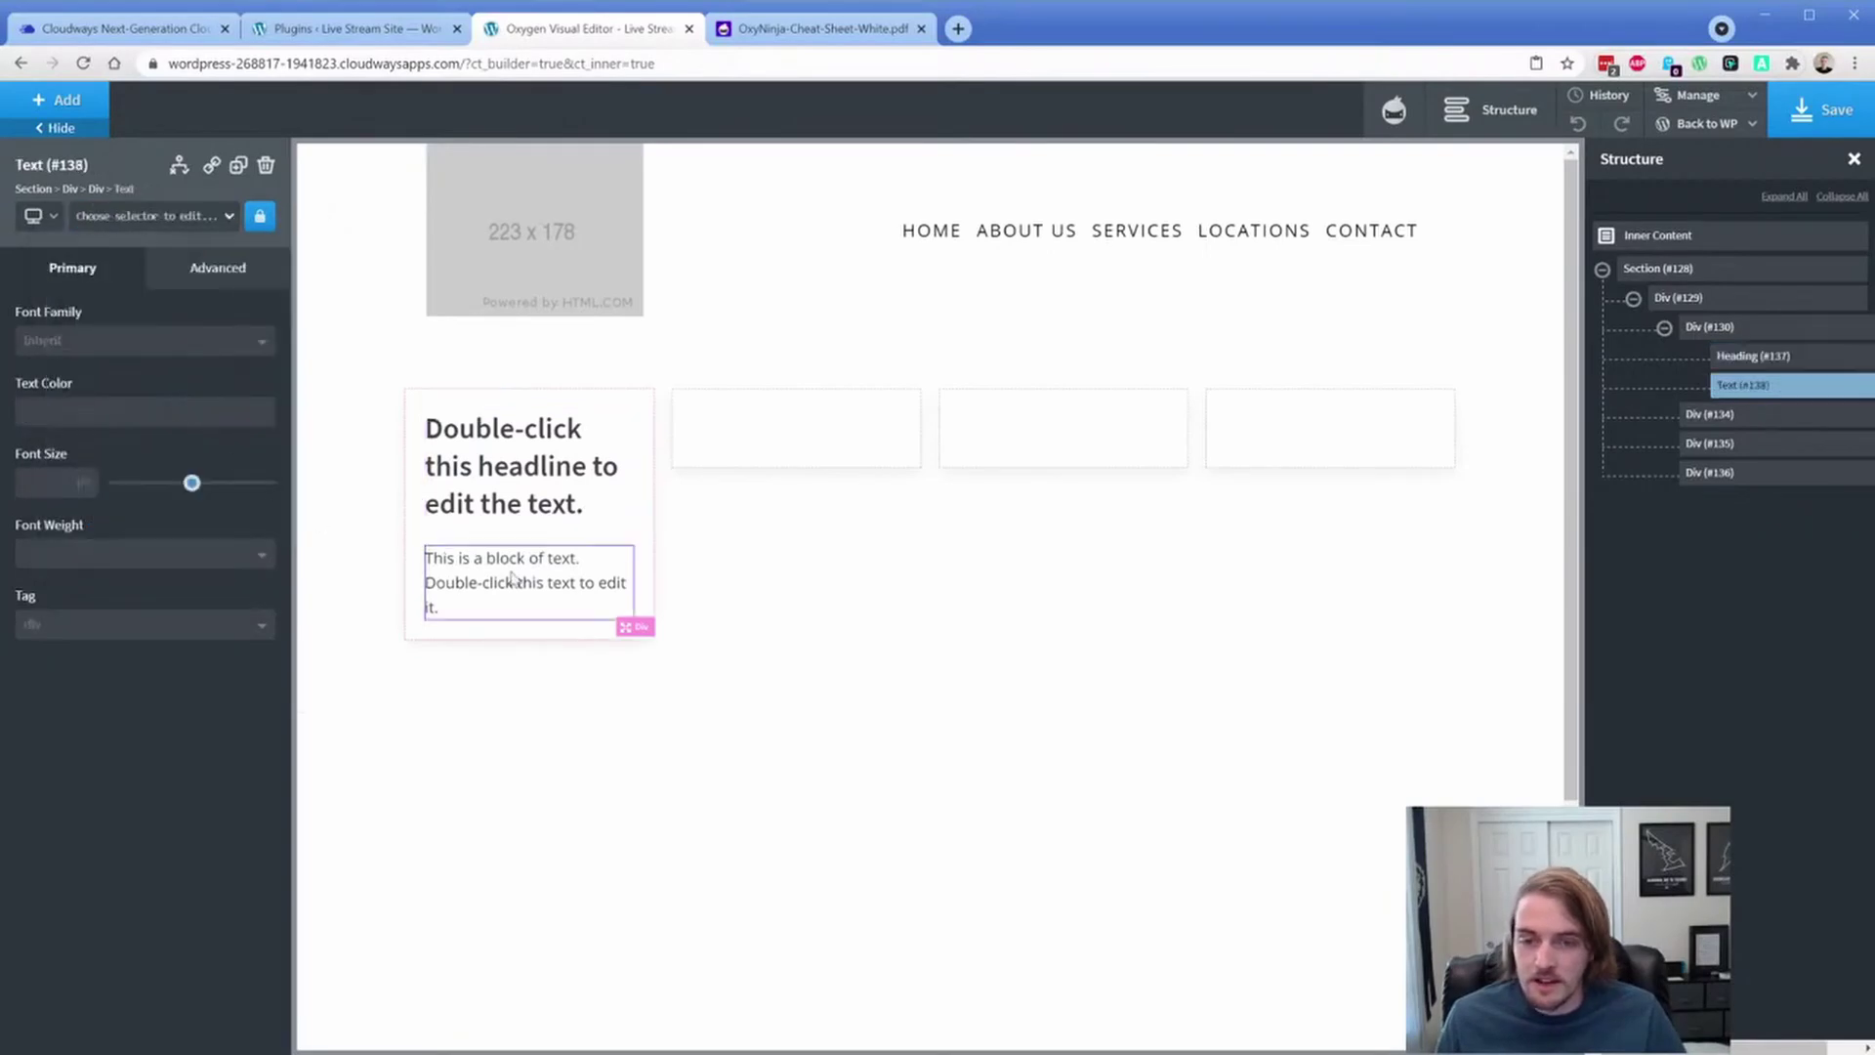
left_click(797, 36)
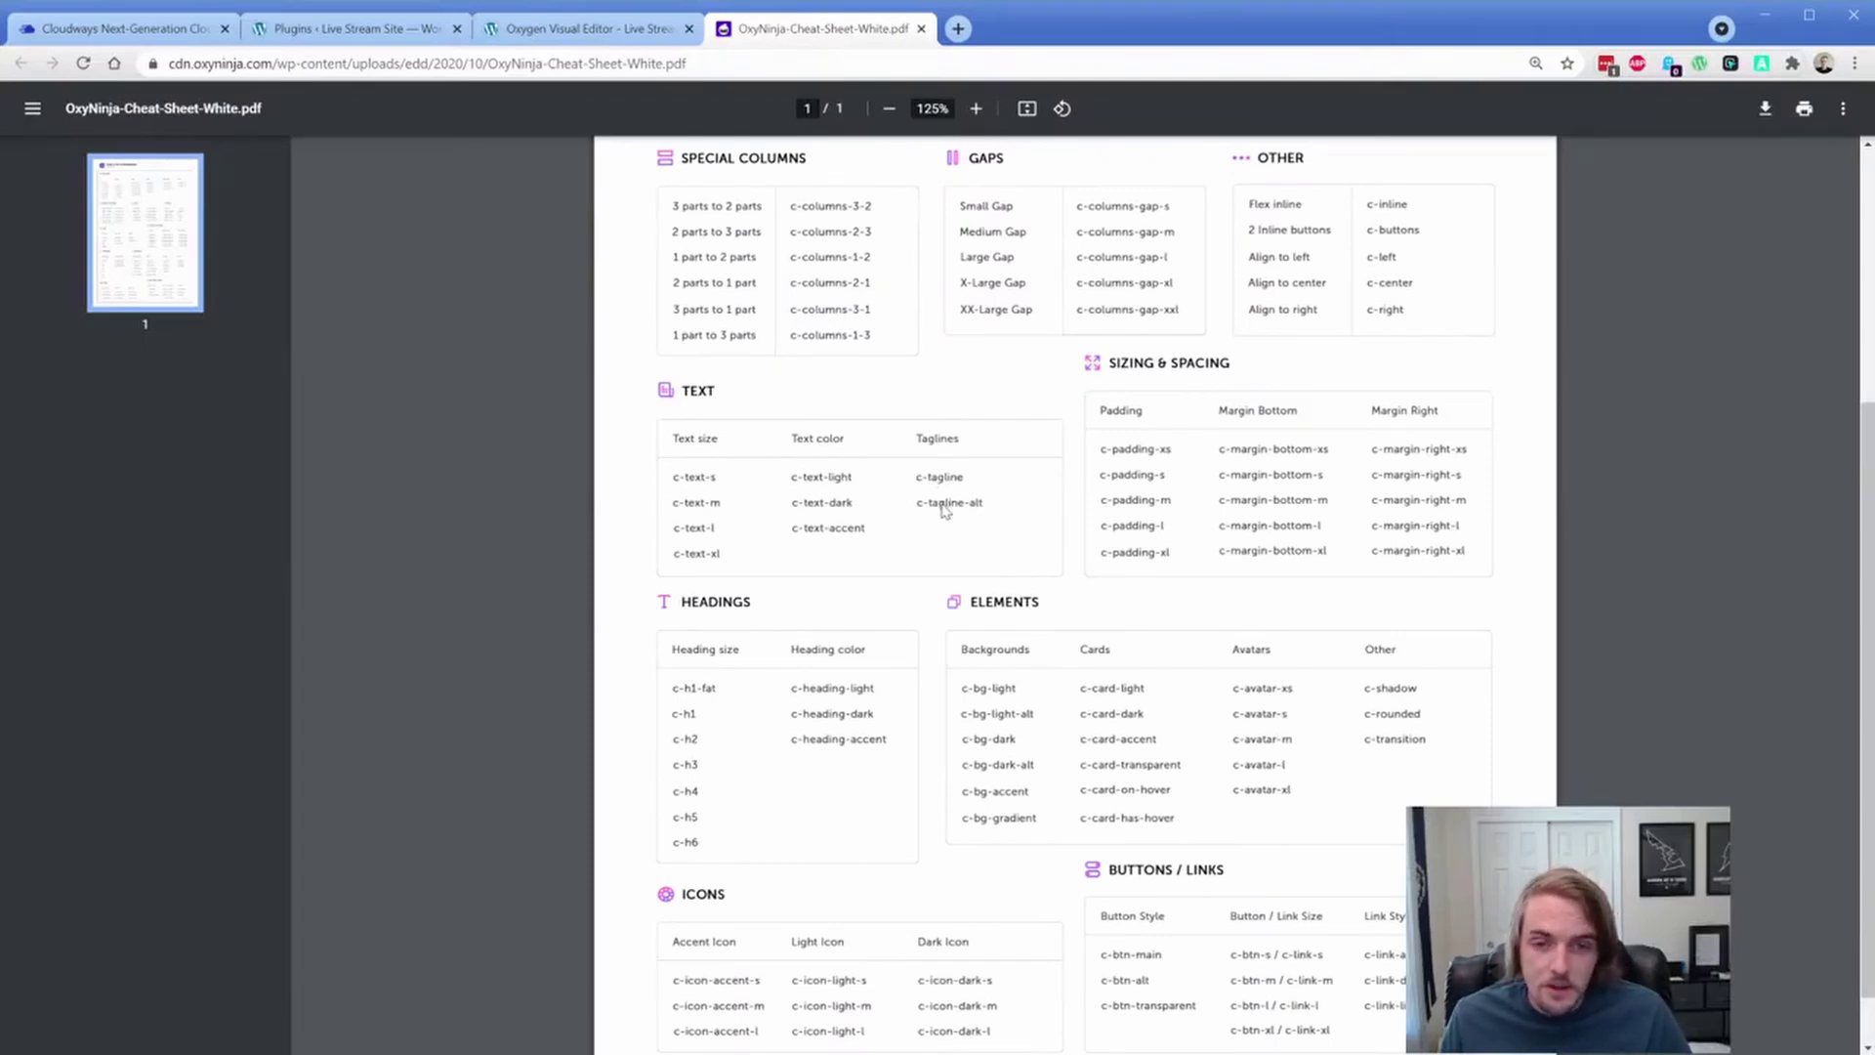
left_click(544, 41)
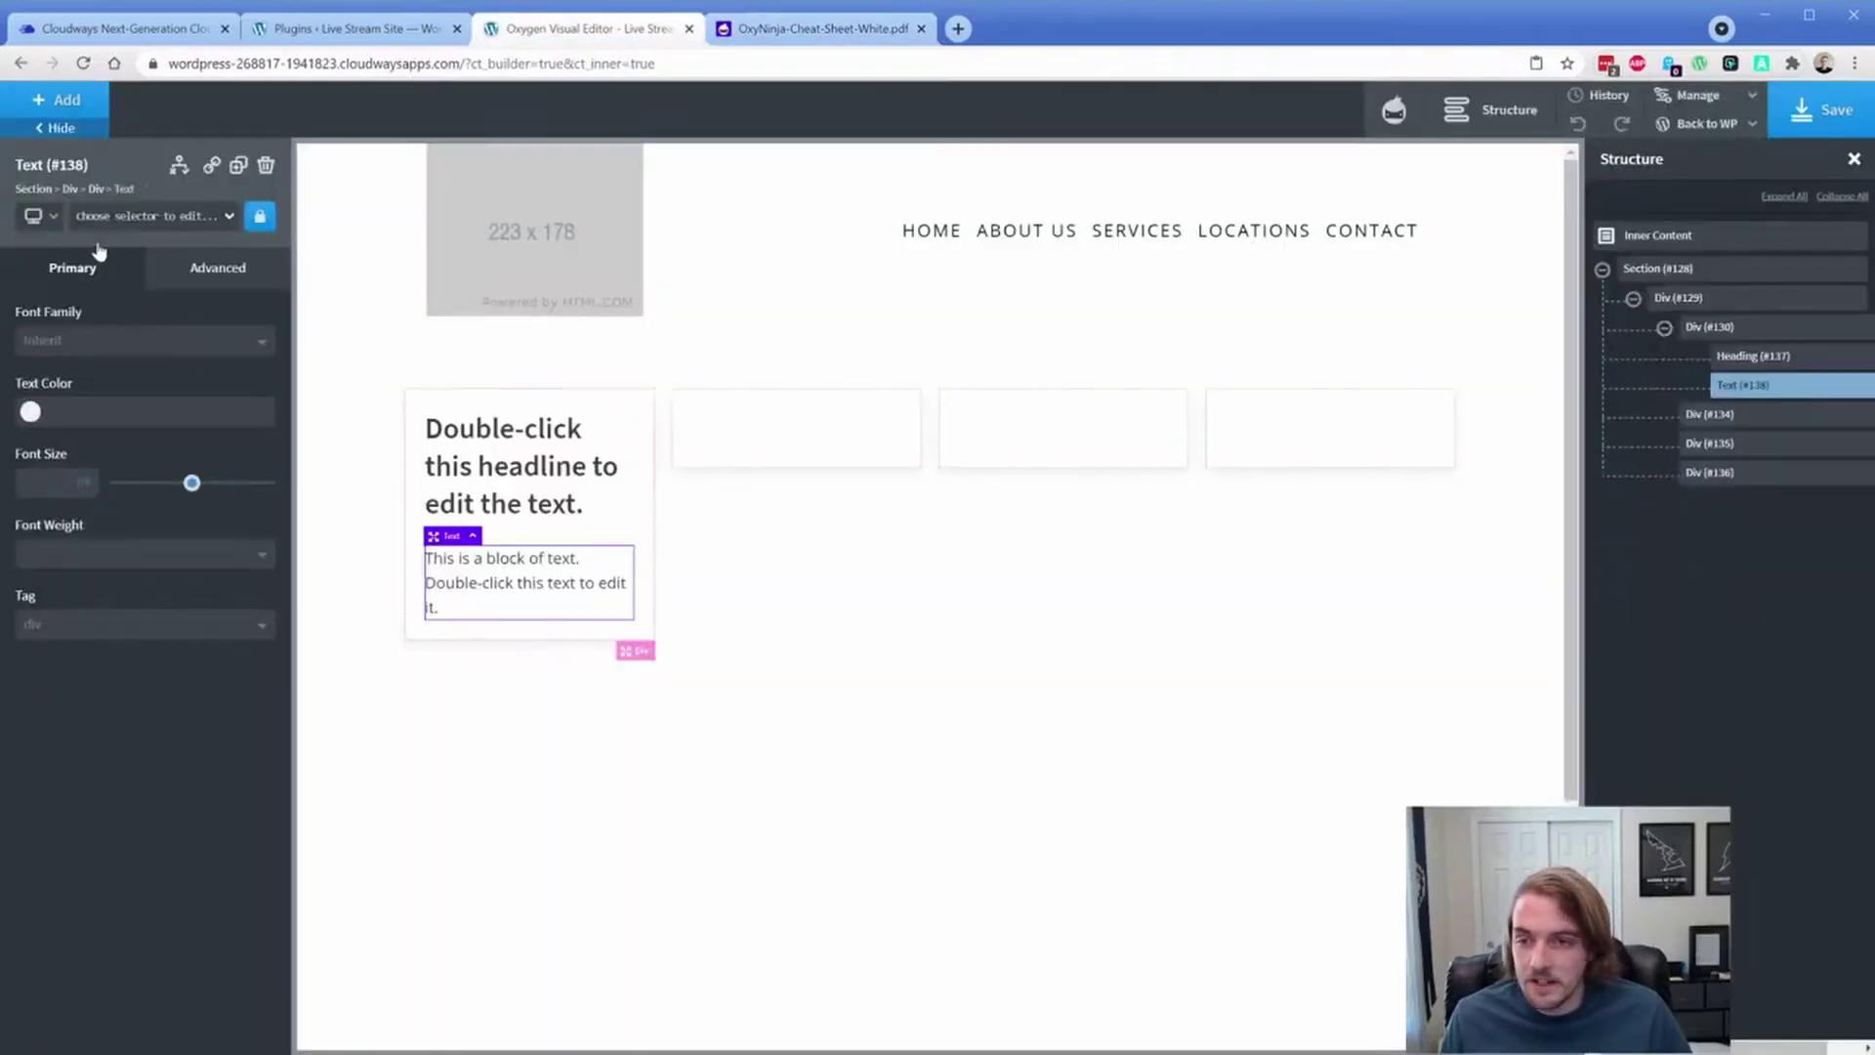
left_click(117, 221)
type("c-tag")
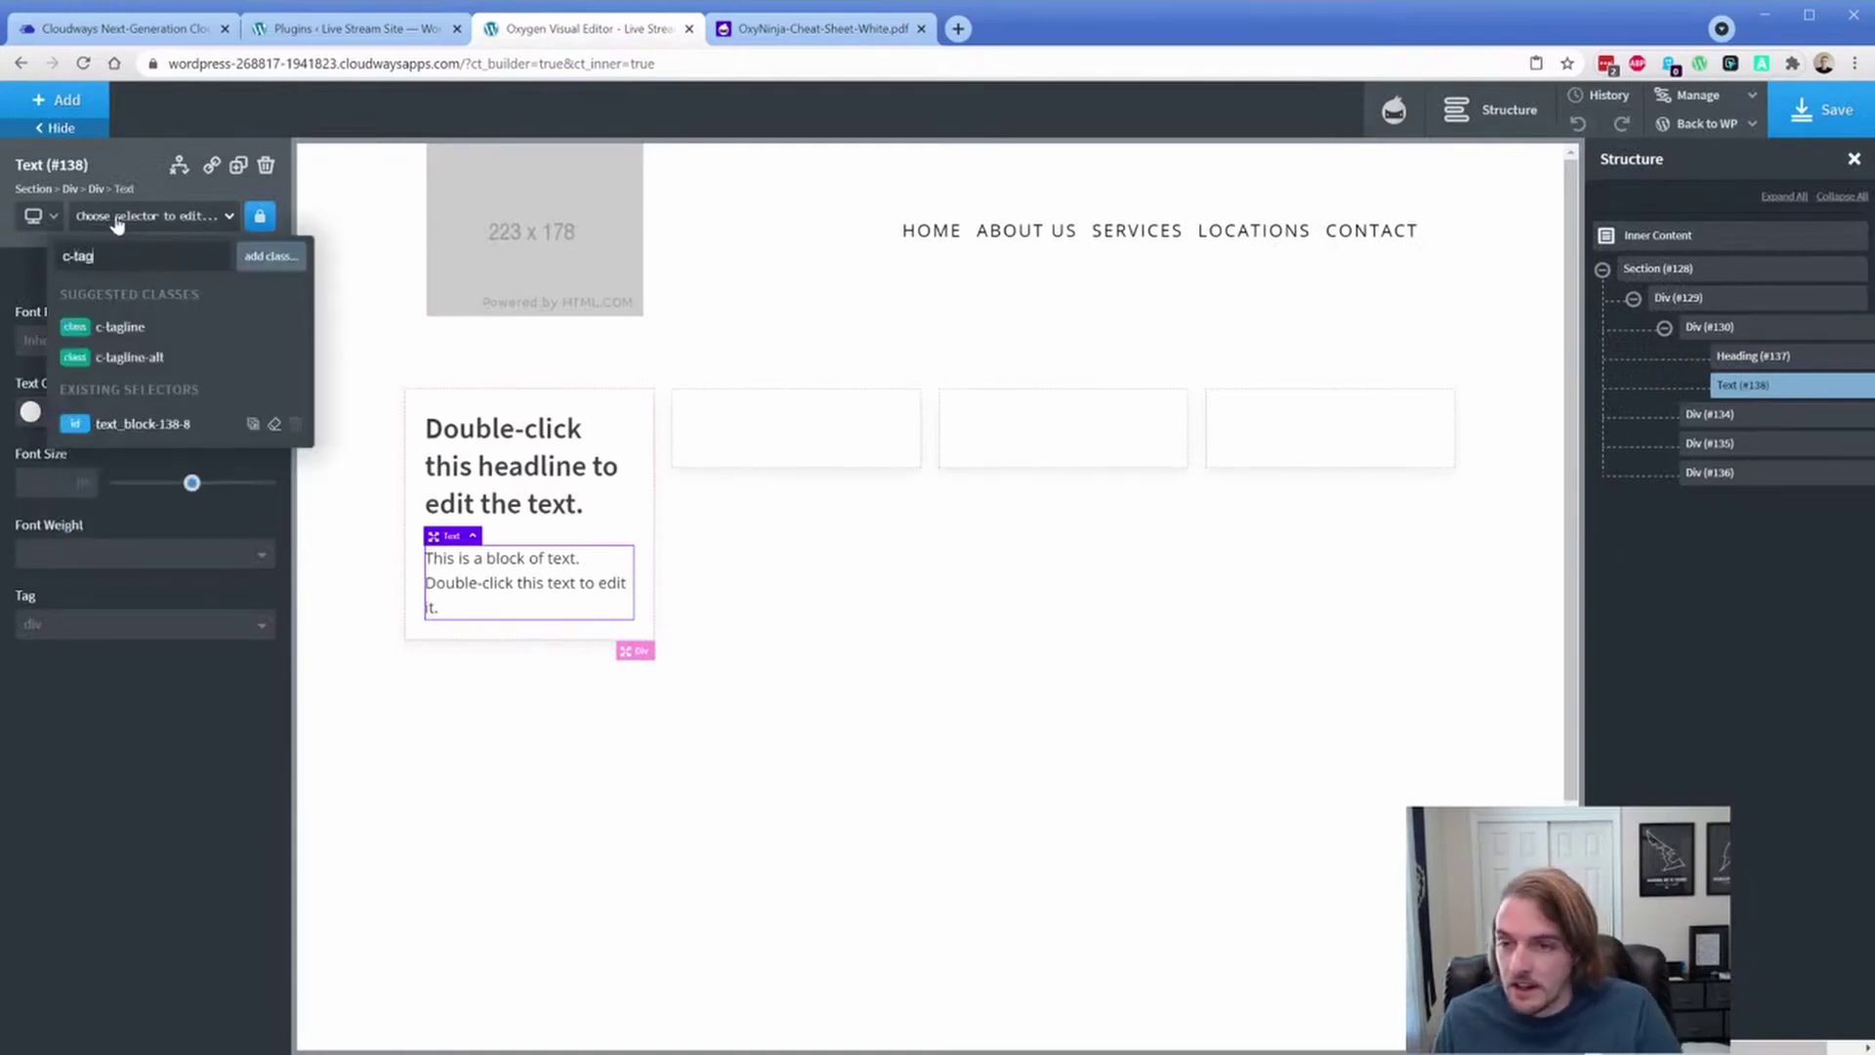
left_click(167, 326)
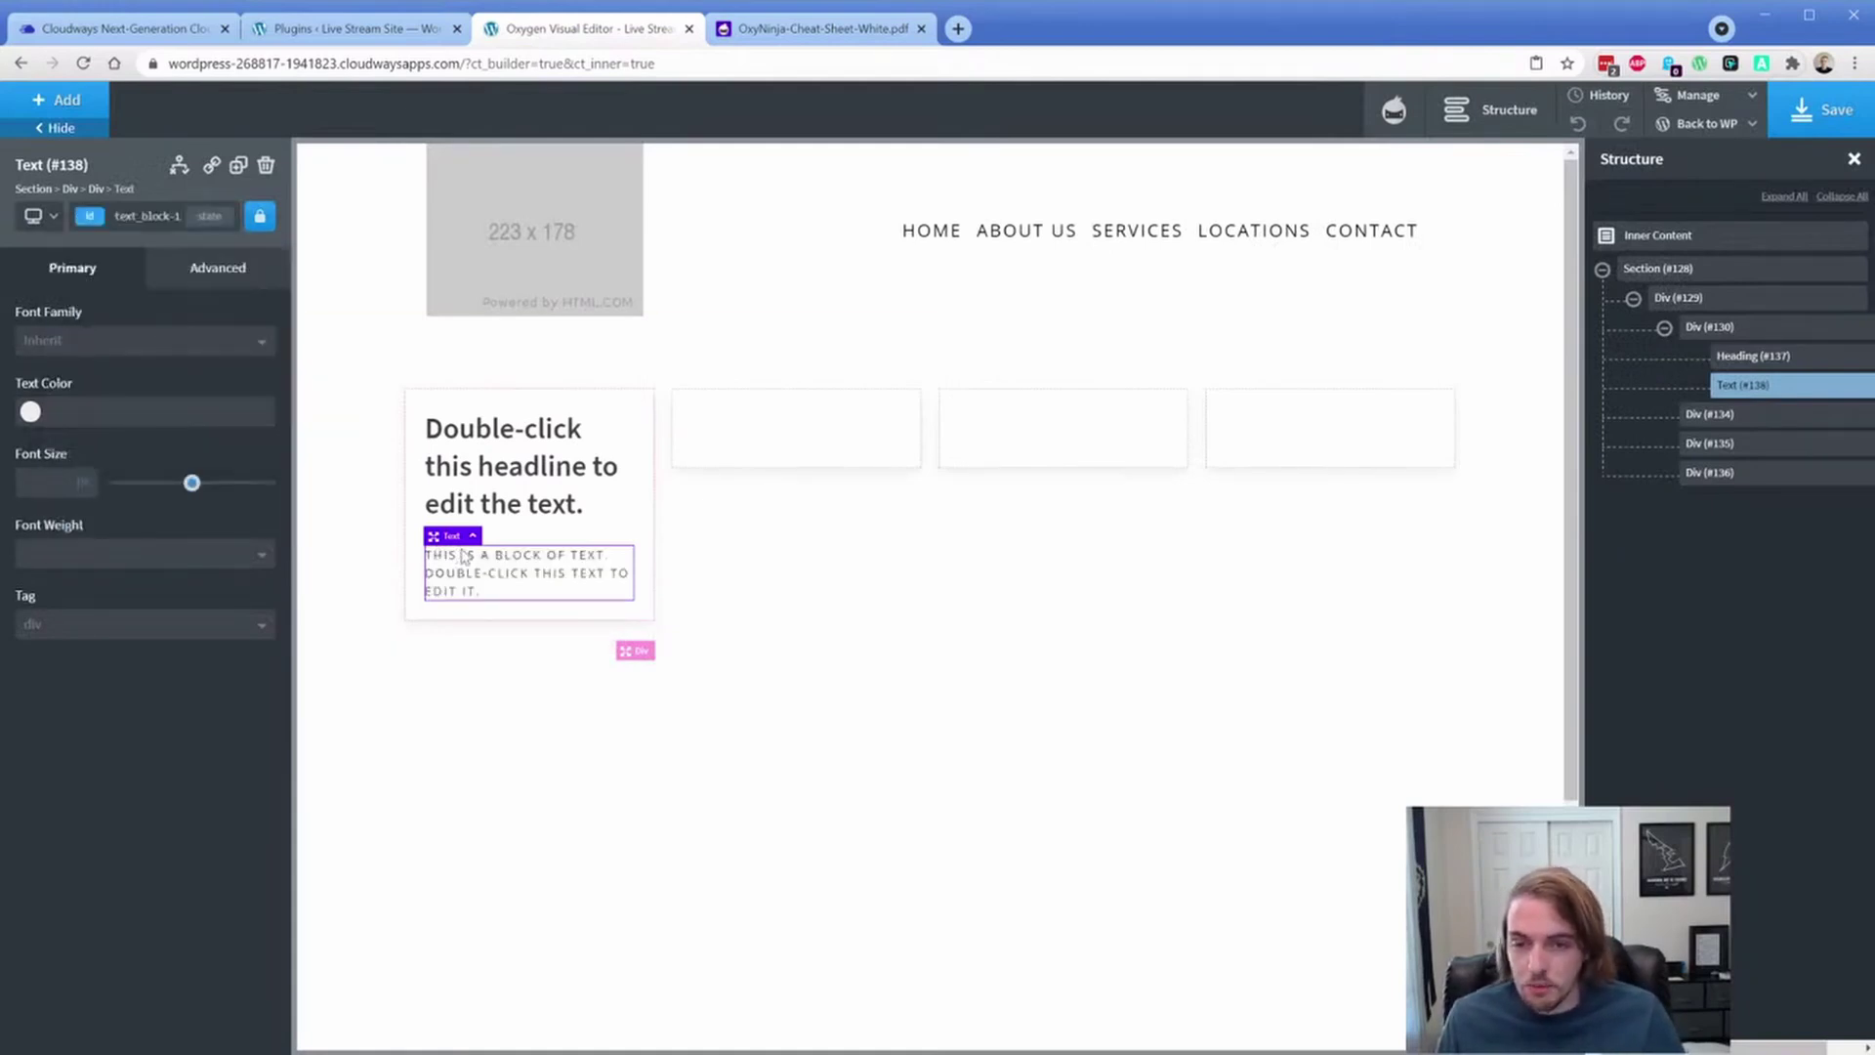
left_click(87, 219)
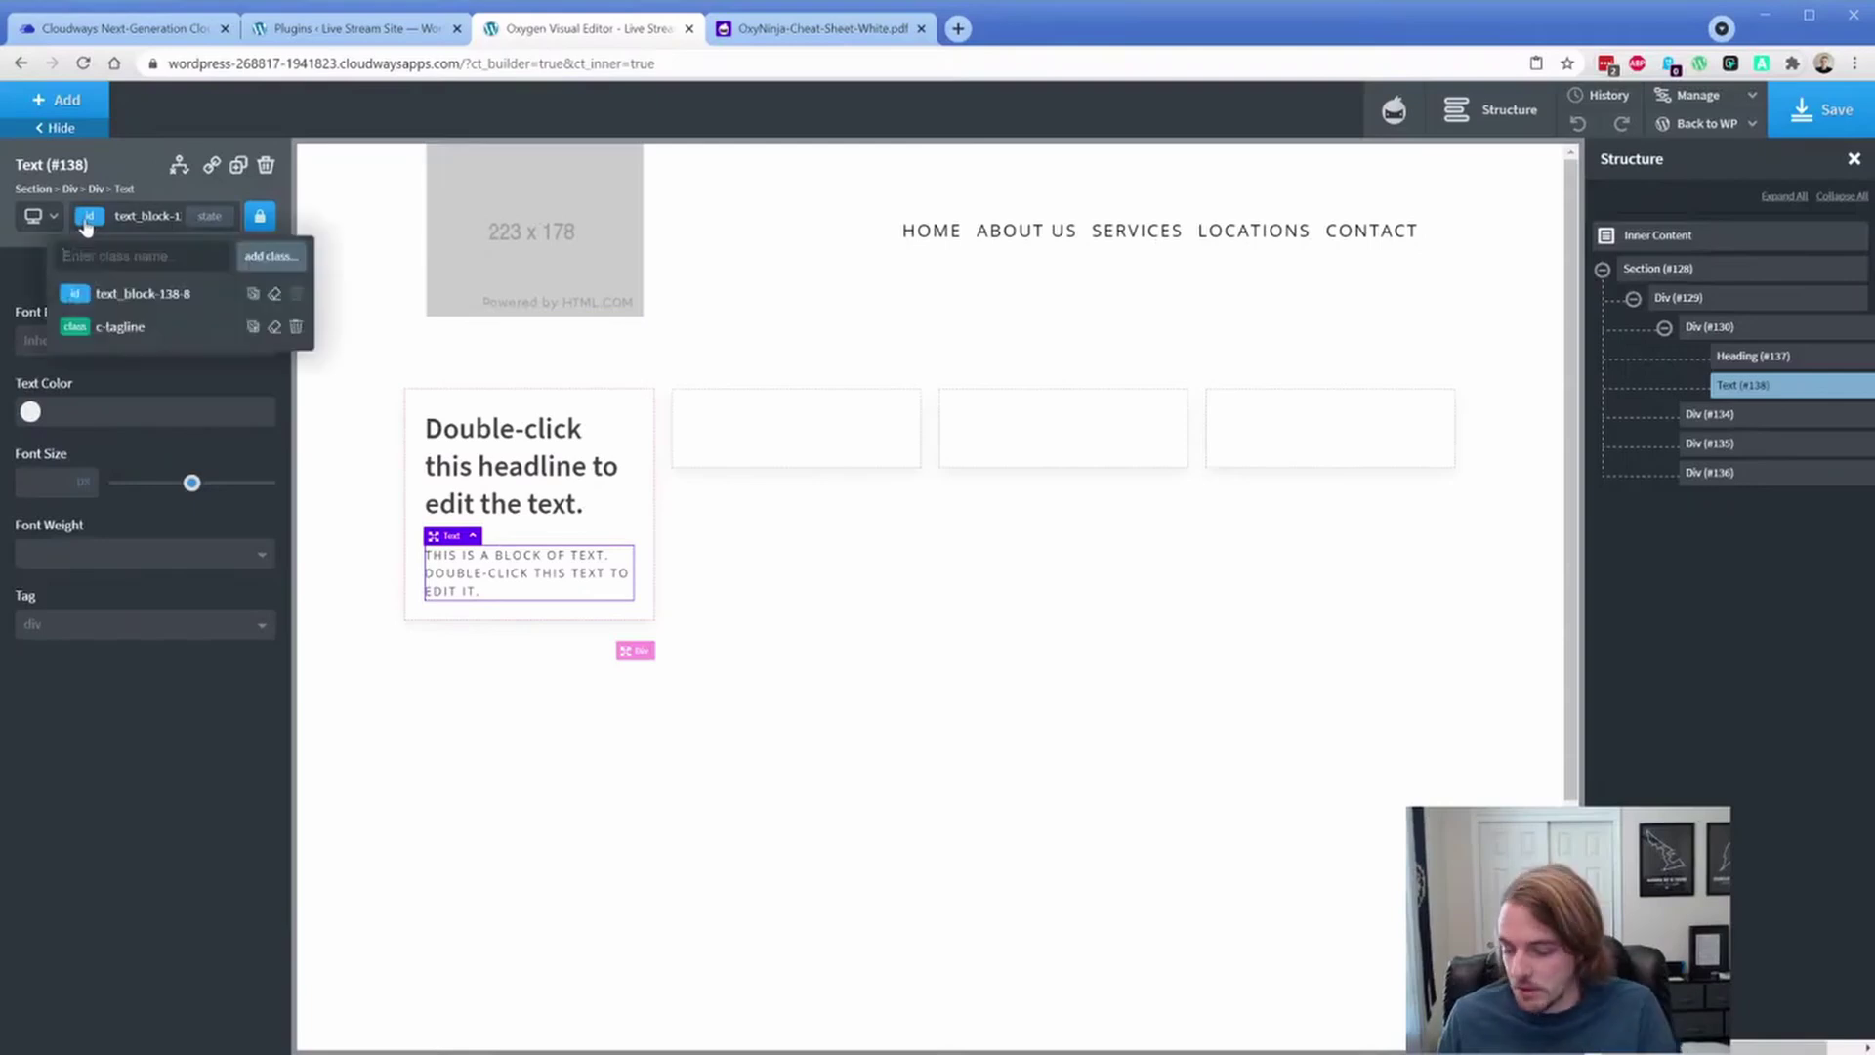
type("margin-bott")
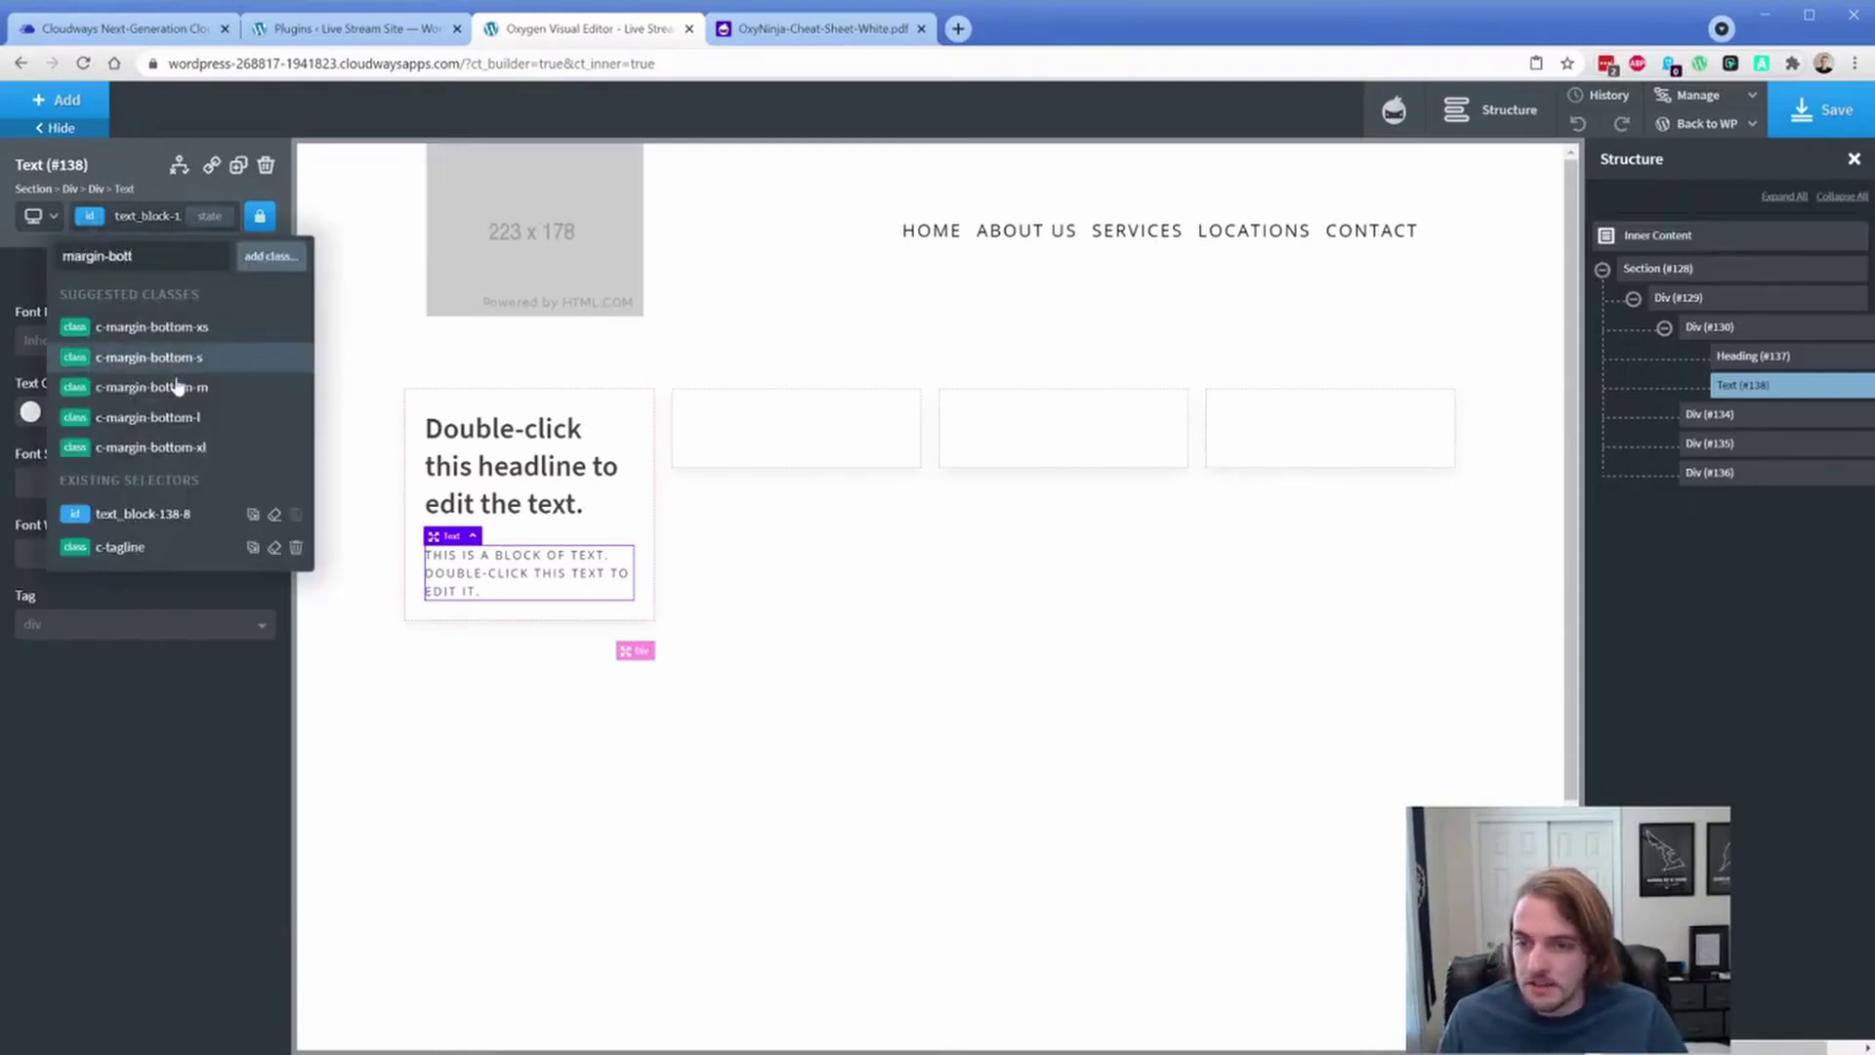
left_click(181, 386)
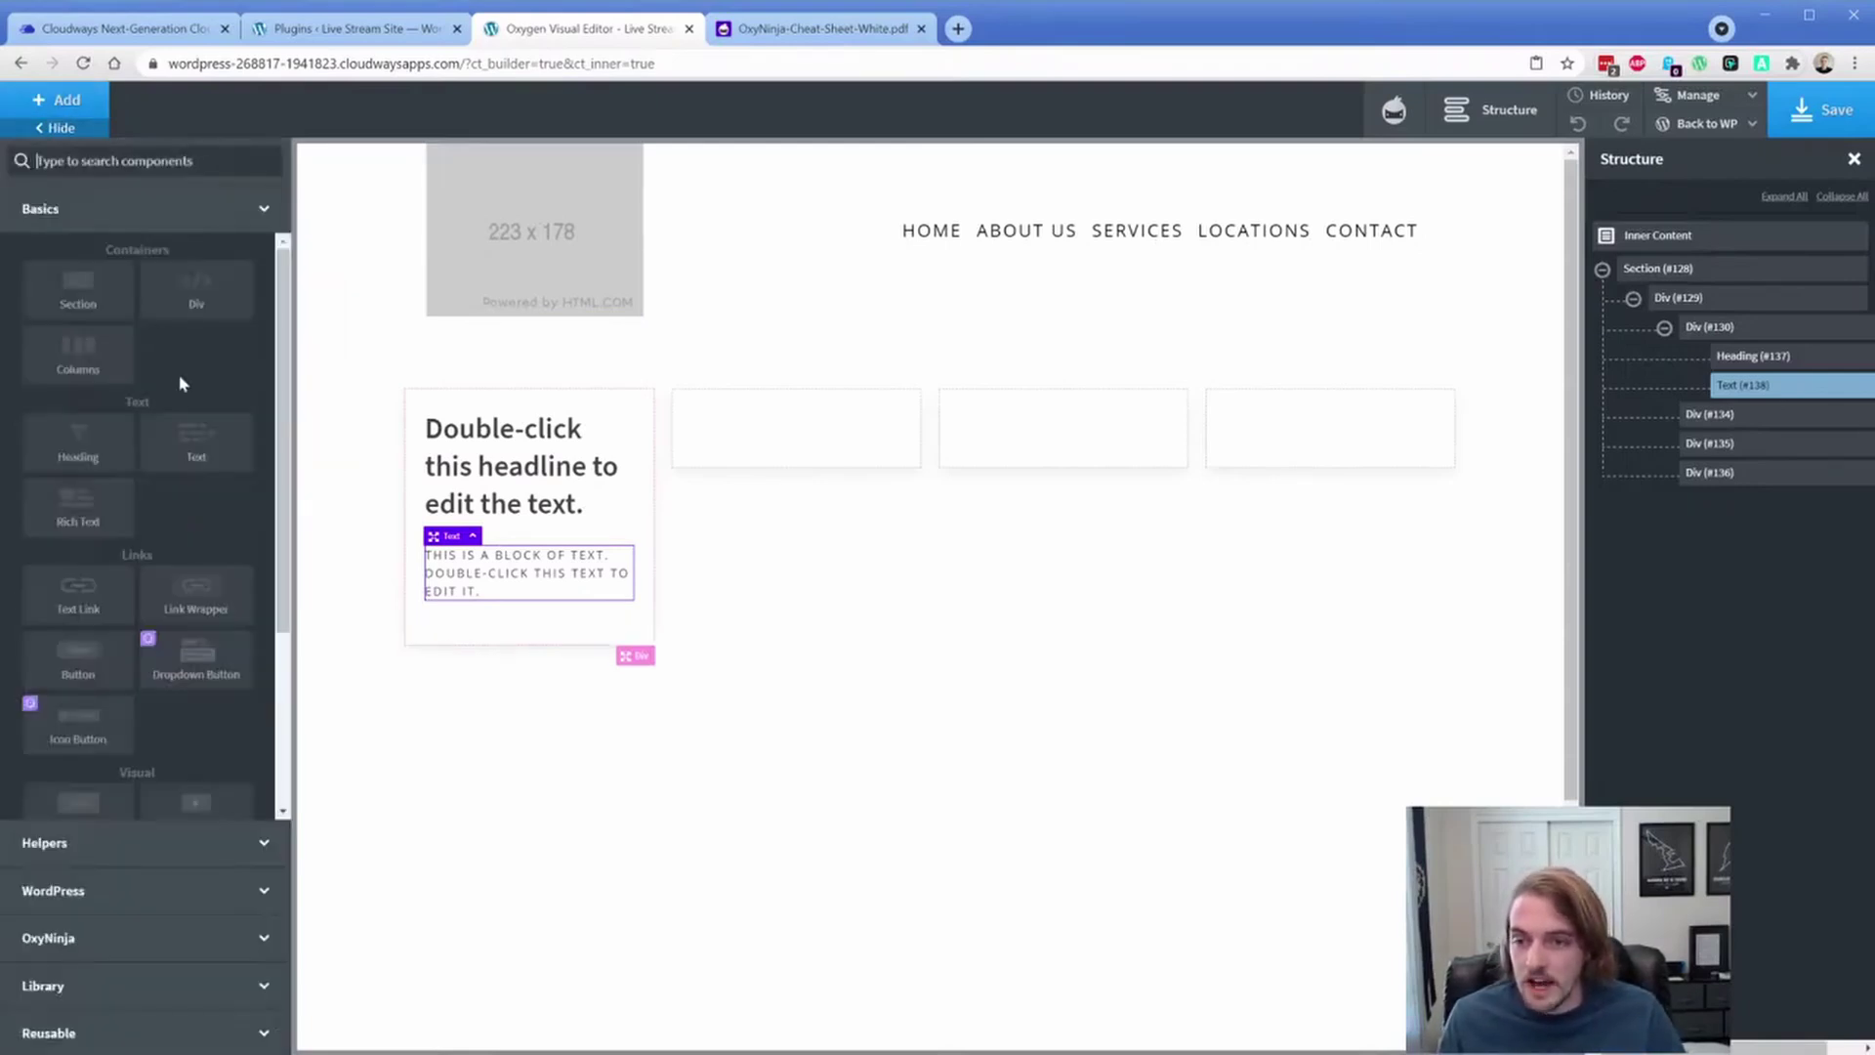
Step: Add a new Text block below the tagline with the c-text-m class
left_click(196, 439)
left_click(788, 29)
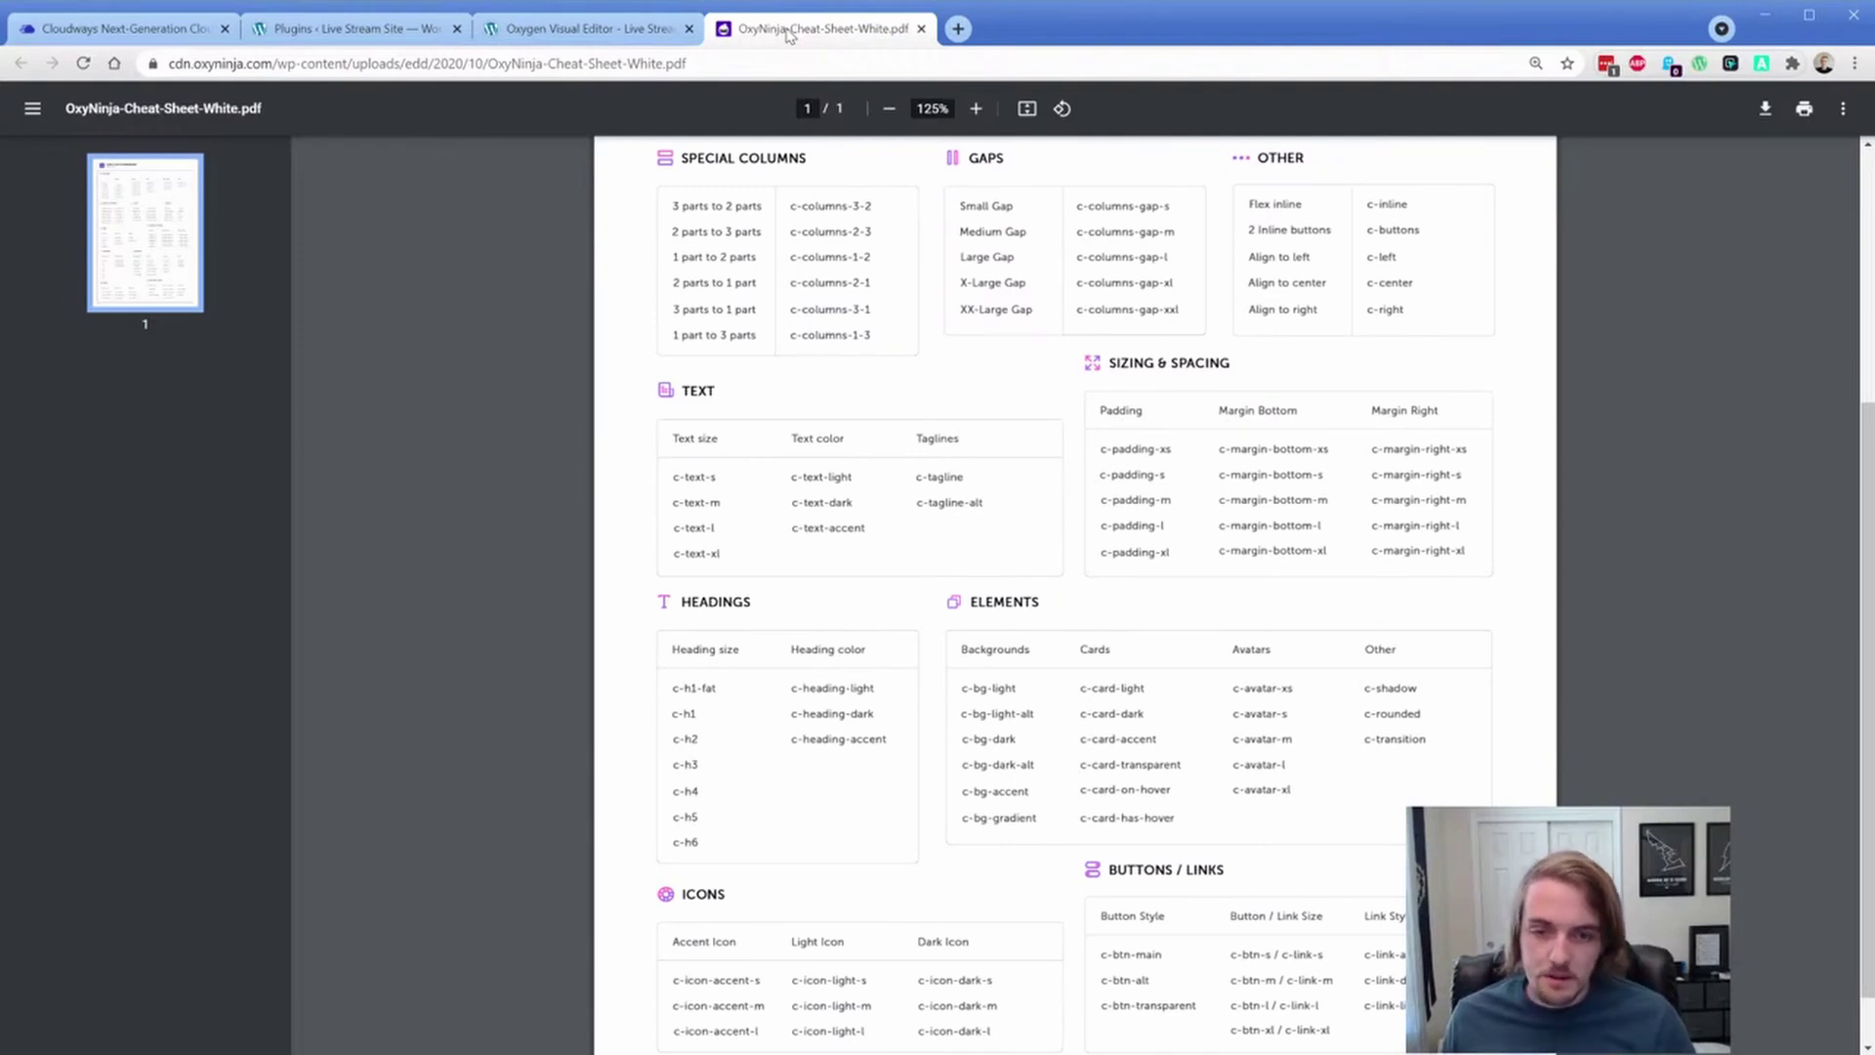
left_click(586, 28)
left_click(145, 220)
type("c-text-m")
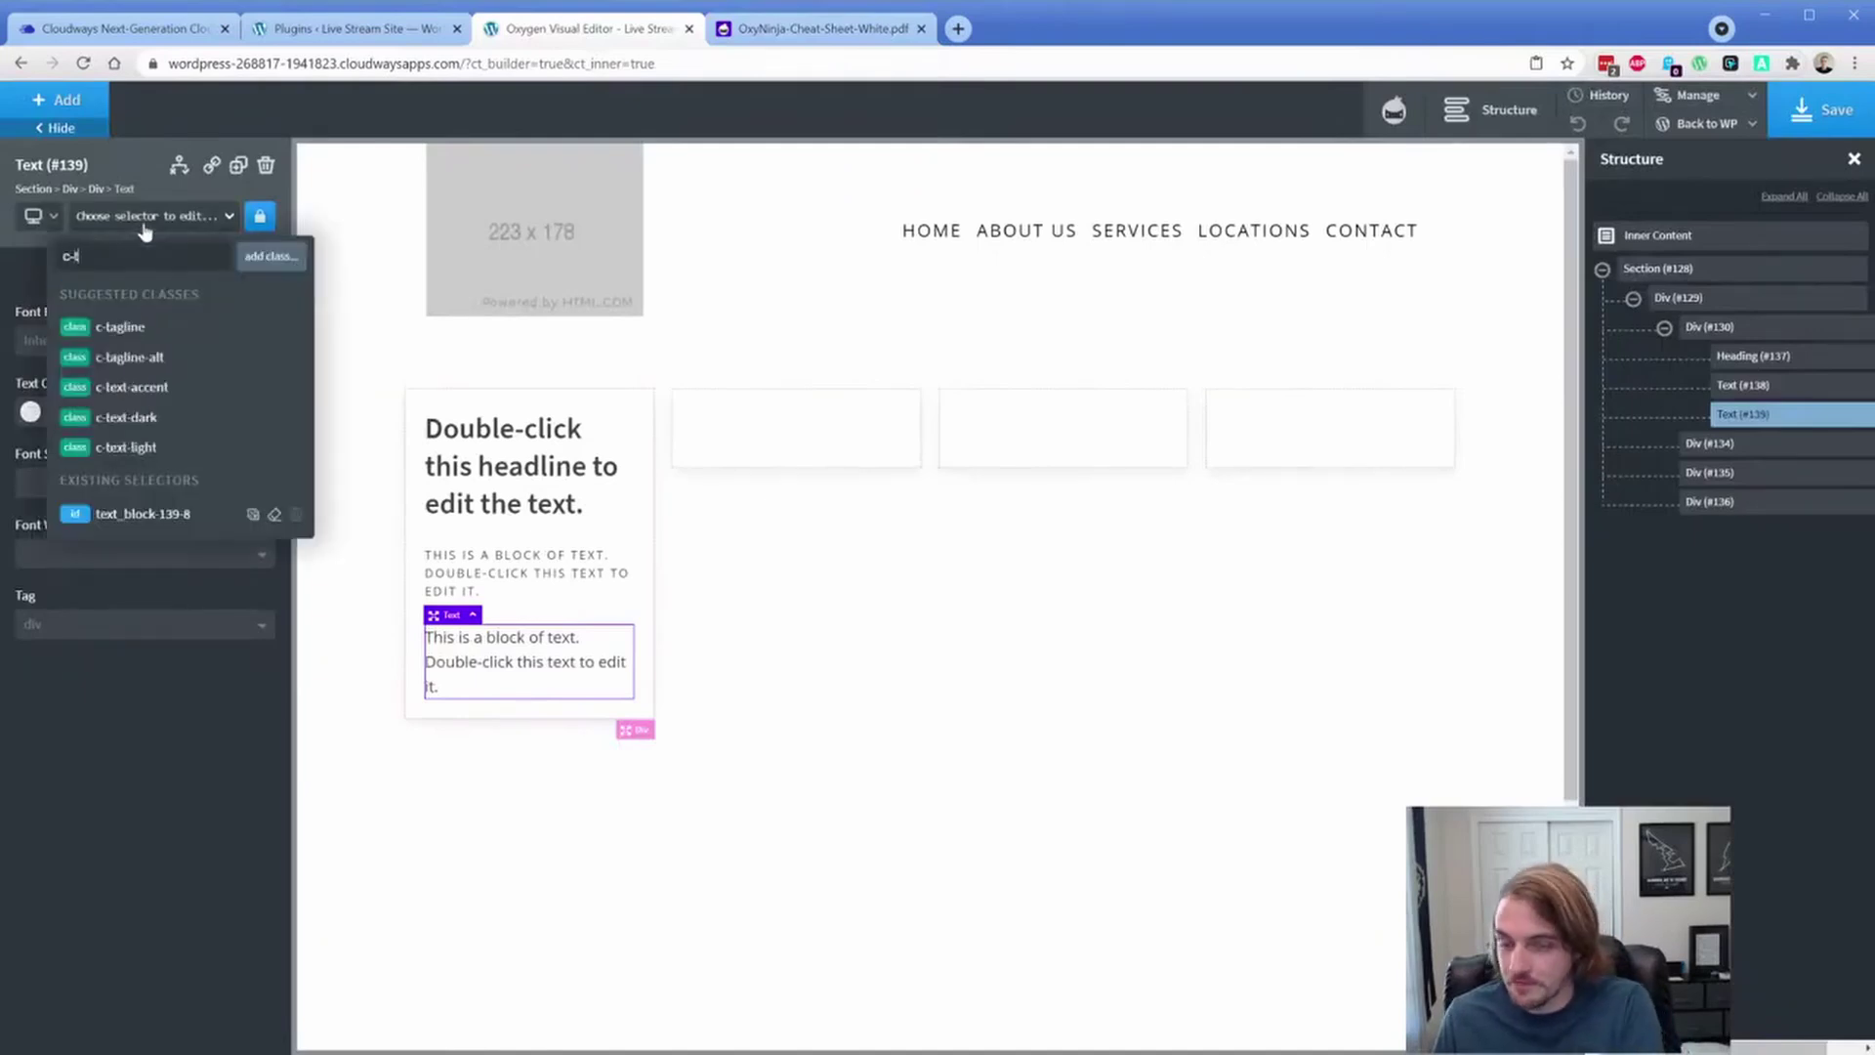
left_click(159, 324)
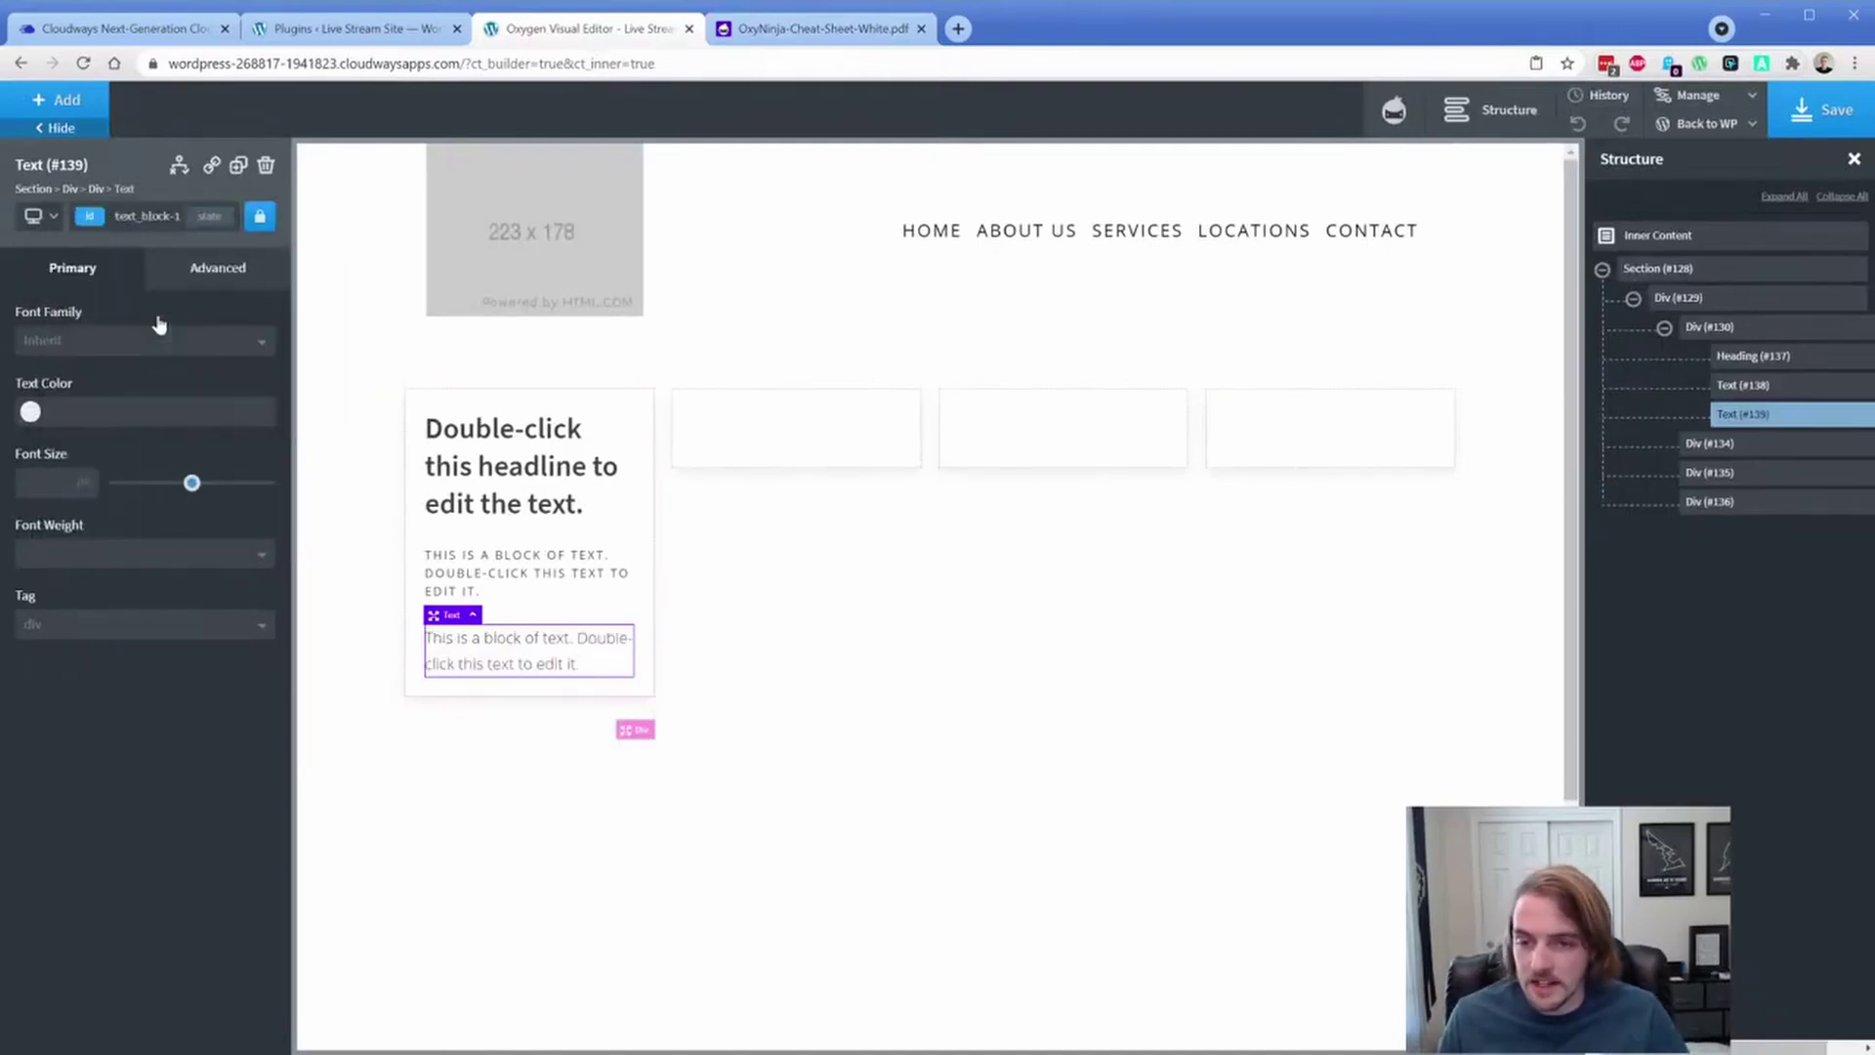
Step: Retitle the first card's heading 'Feature 1' and its tagline 'You definitely want this'
left_click(515, 475)
double_click(511, 468)
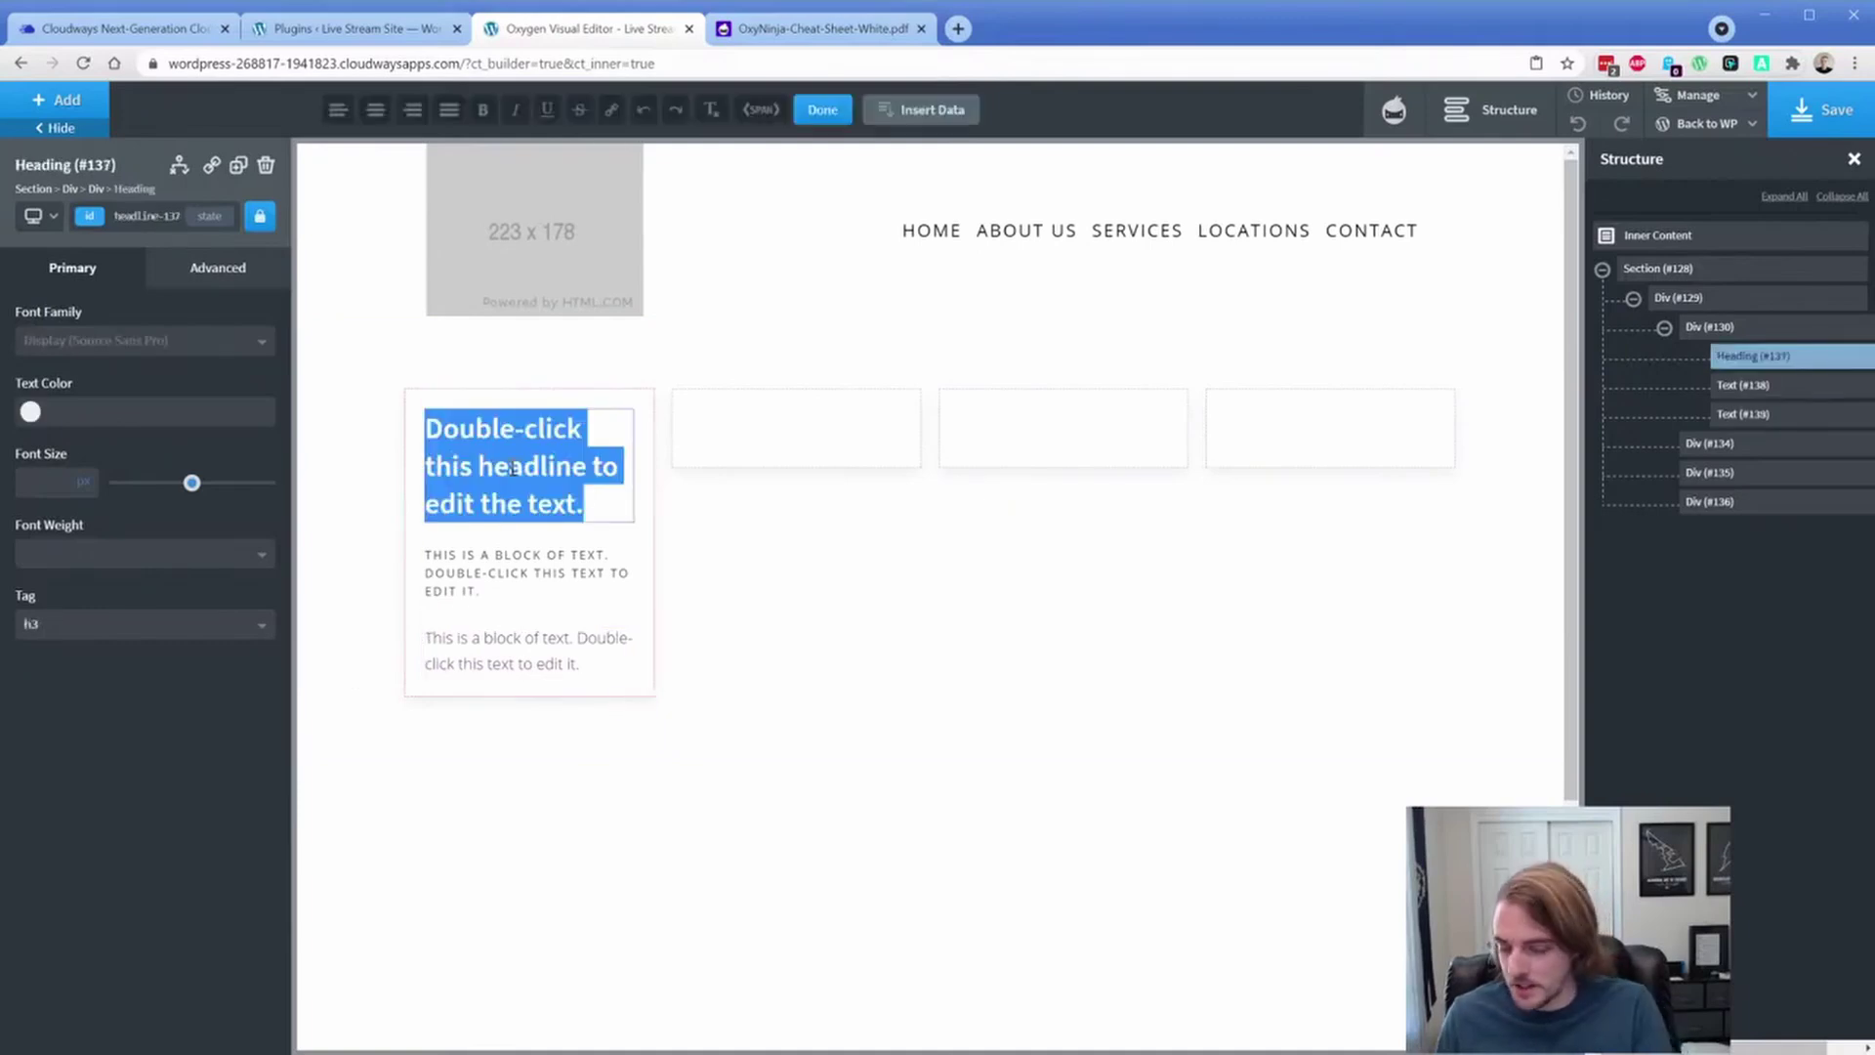
type("Feature 1")
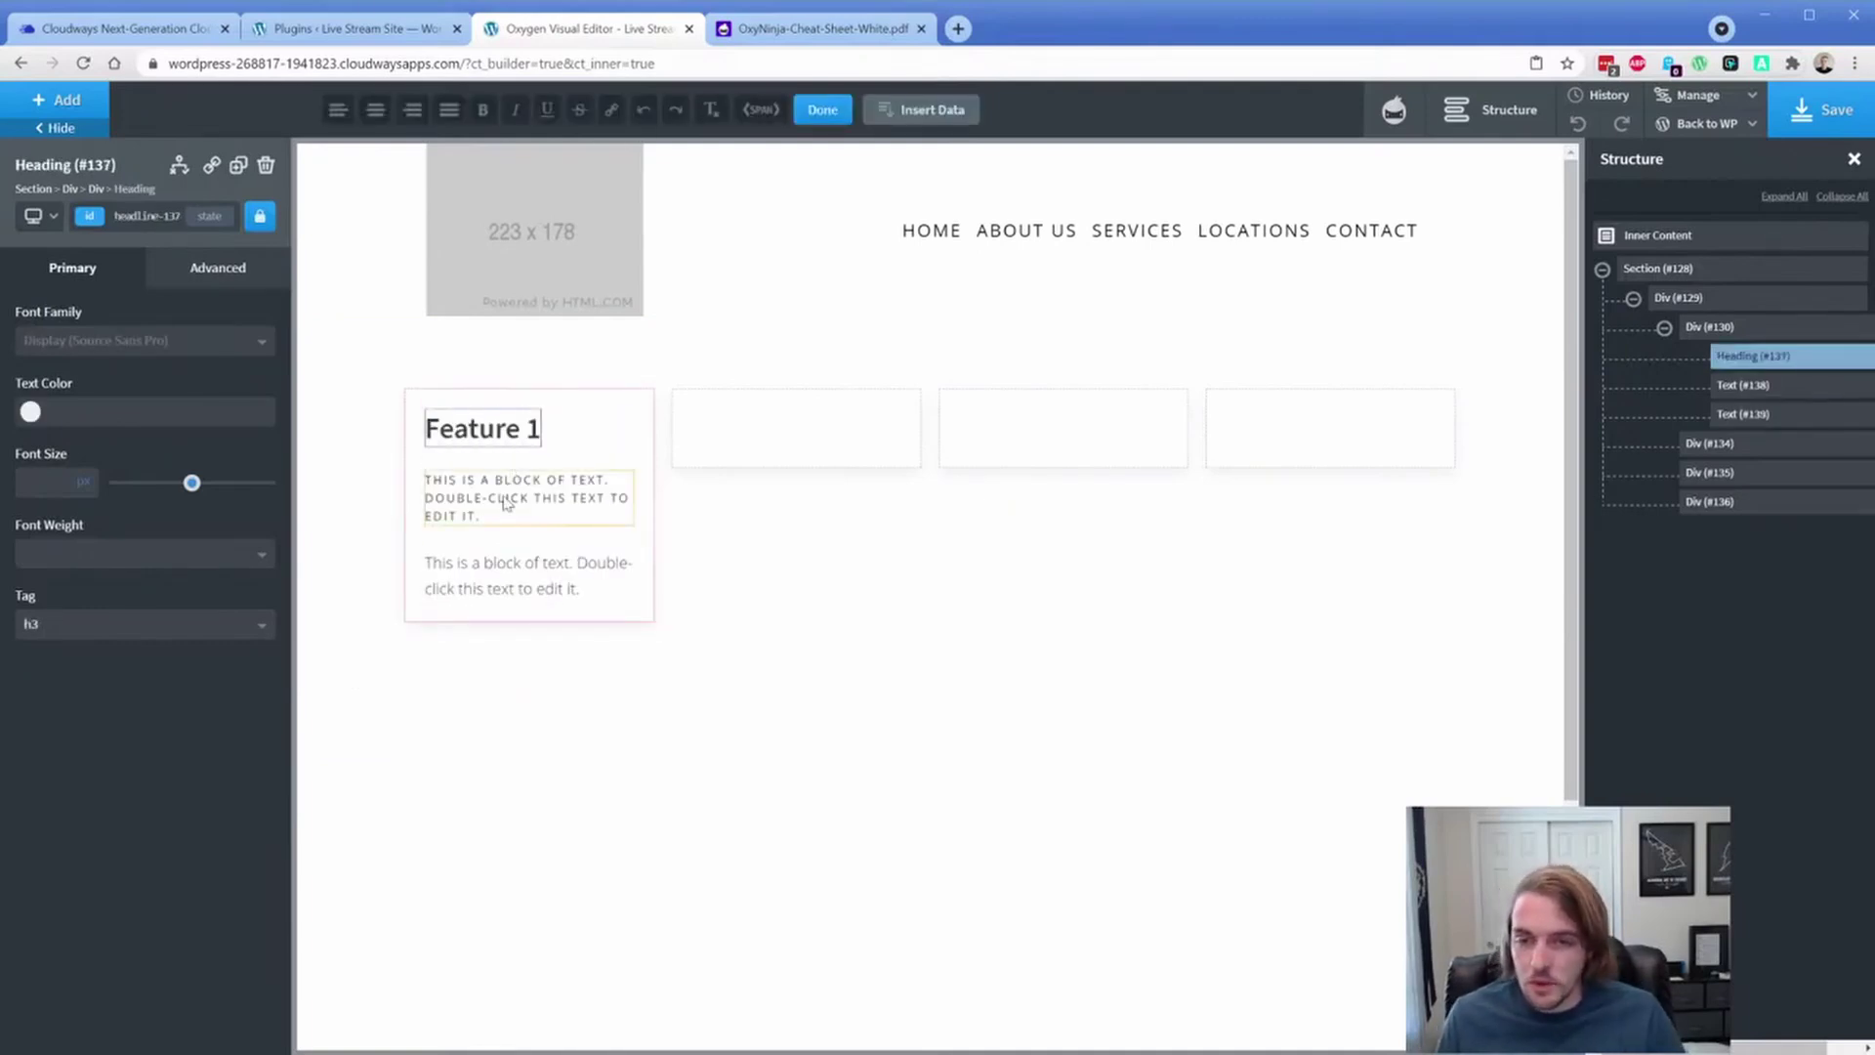
double_click(508, 494)
key("BackSpace")
type("You definitely want thi")
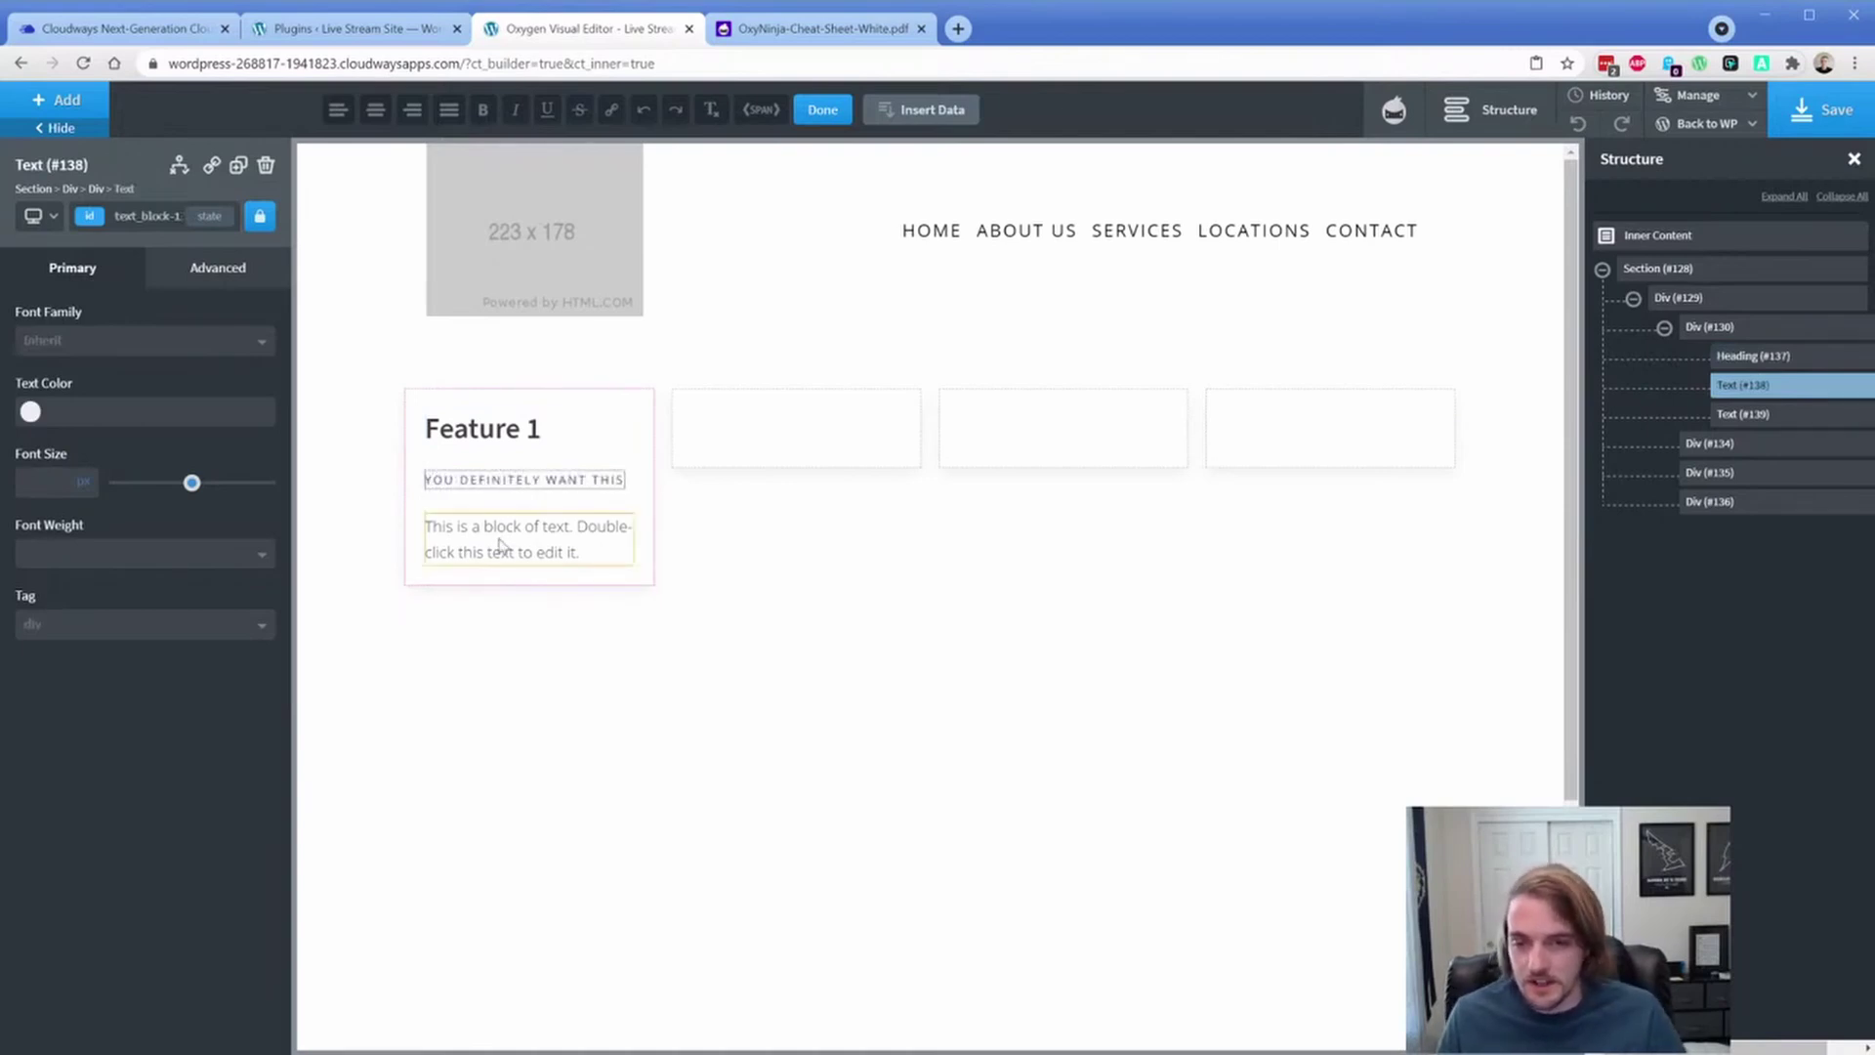
Step: Give the card's paragraph the c-margin-bottom-m class
left_click(499, 544)
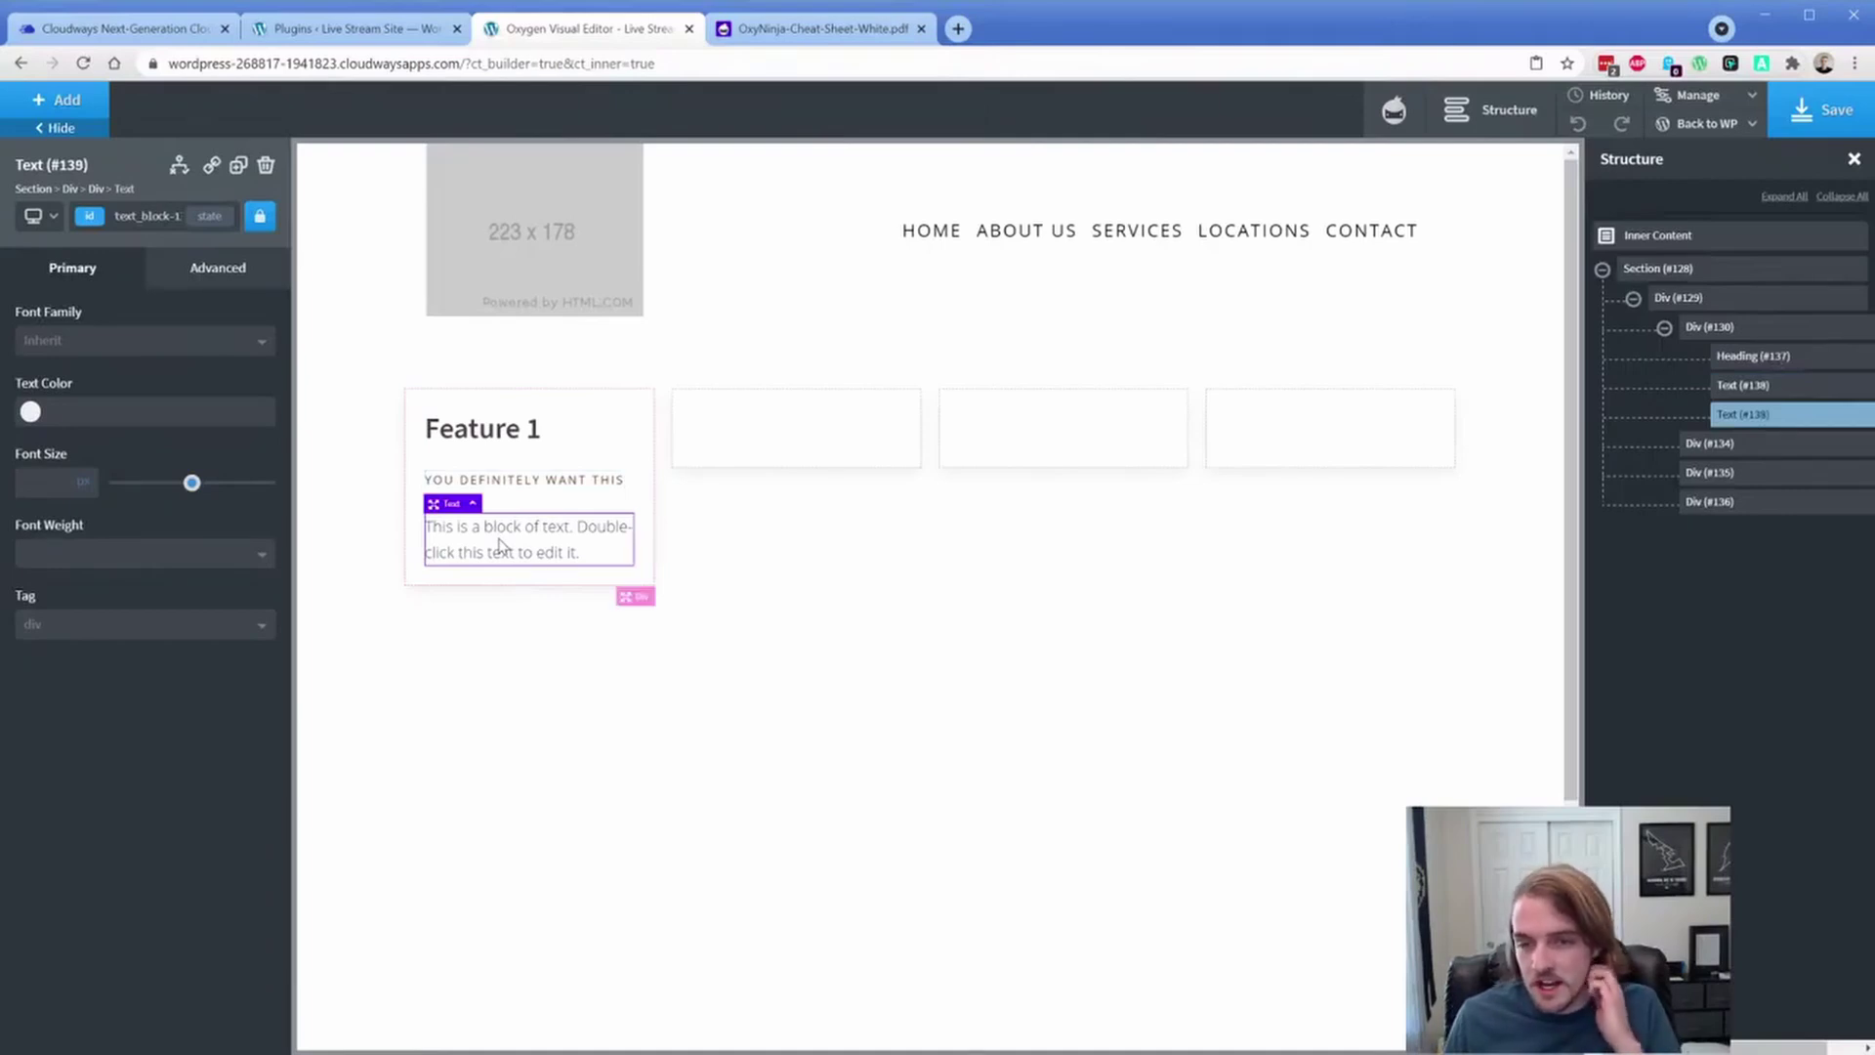
left_click(90, 219)
type("margin-")
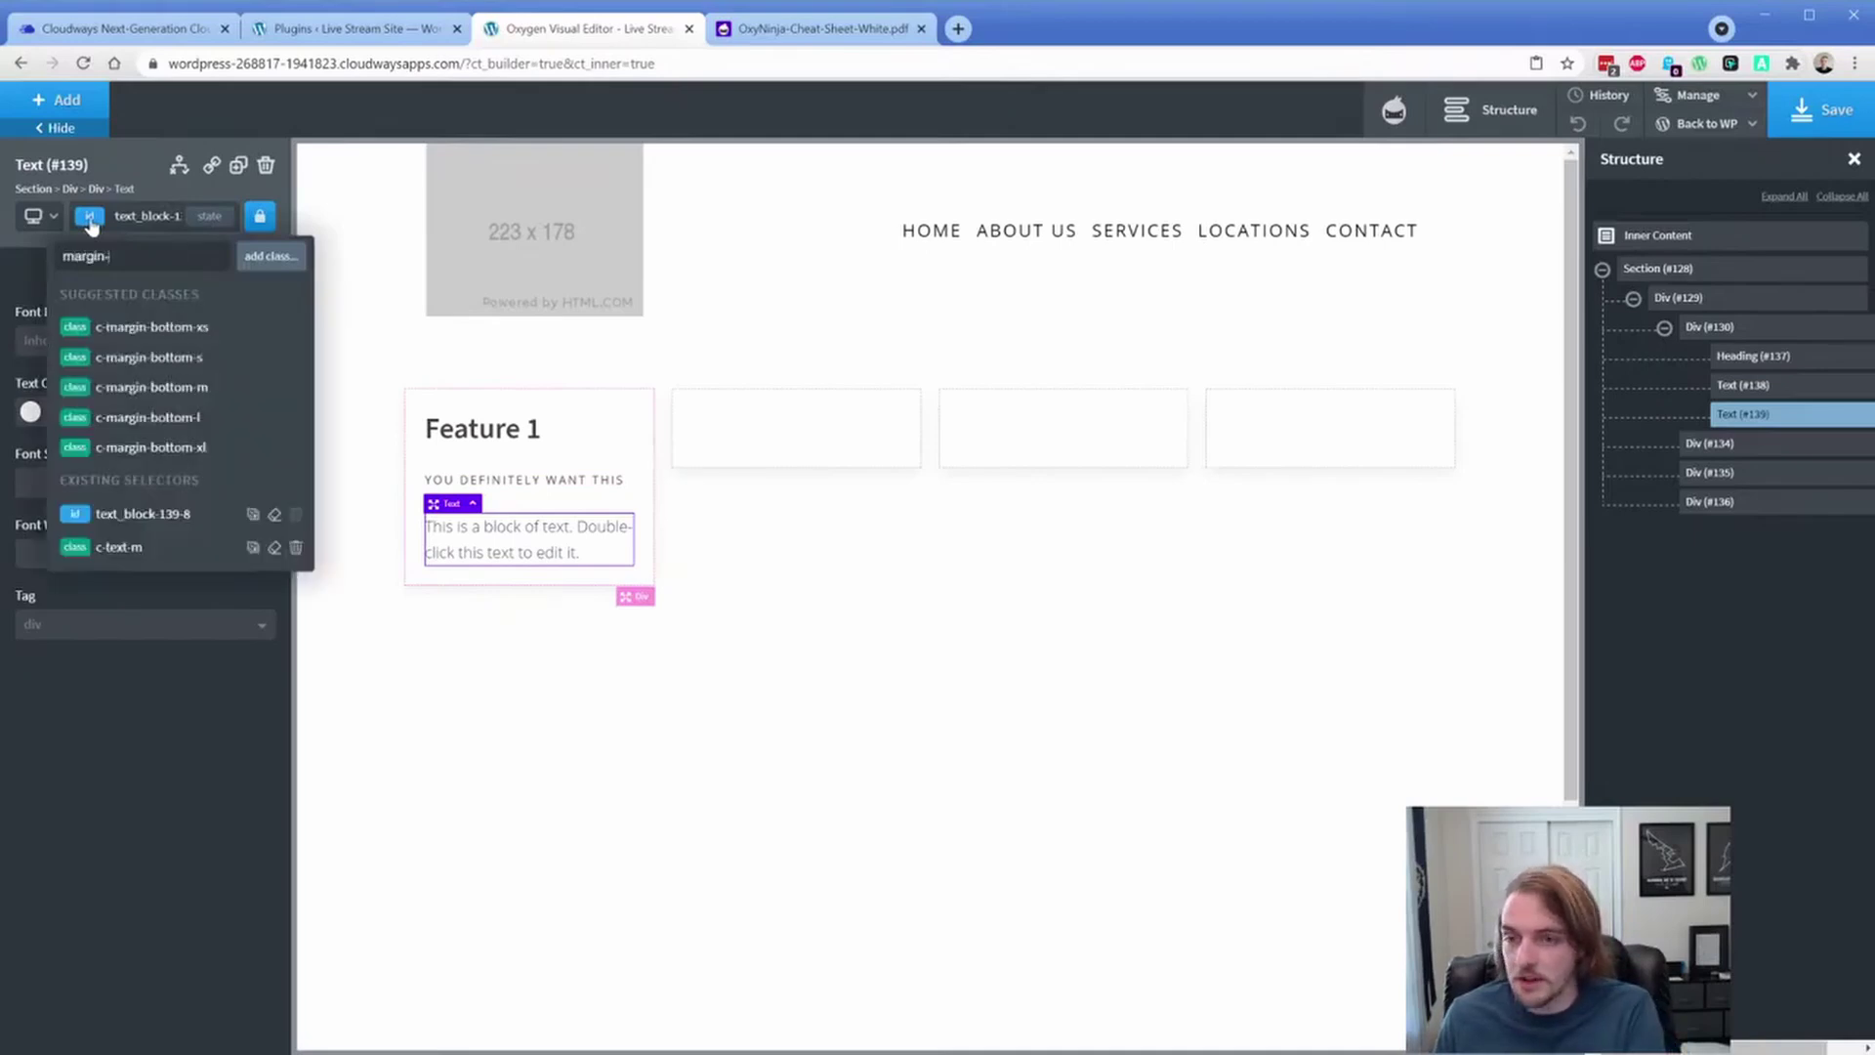
type("b")
left_click(153, 386)
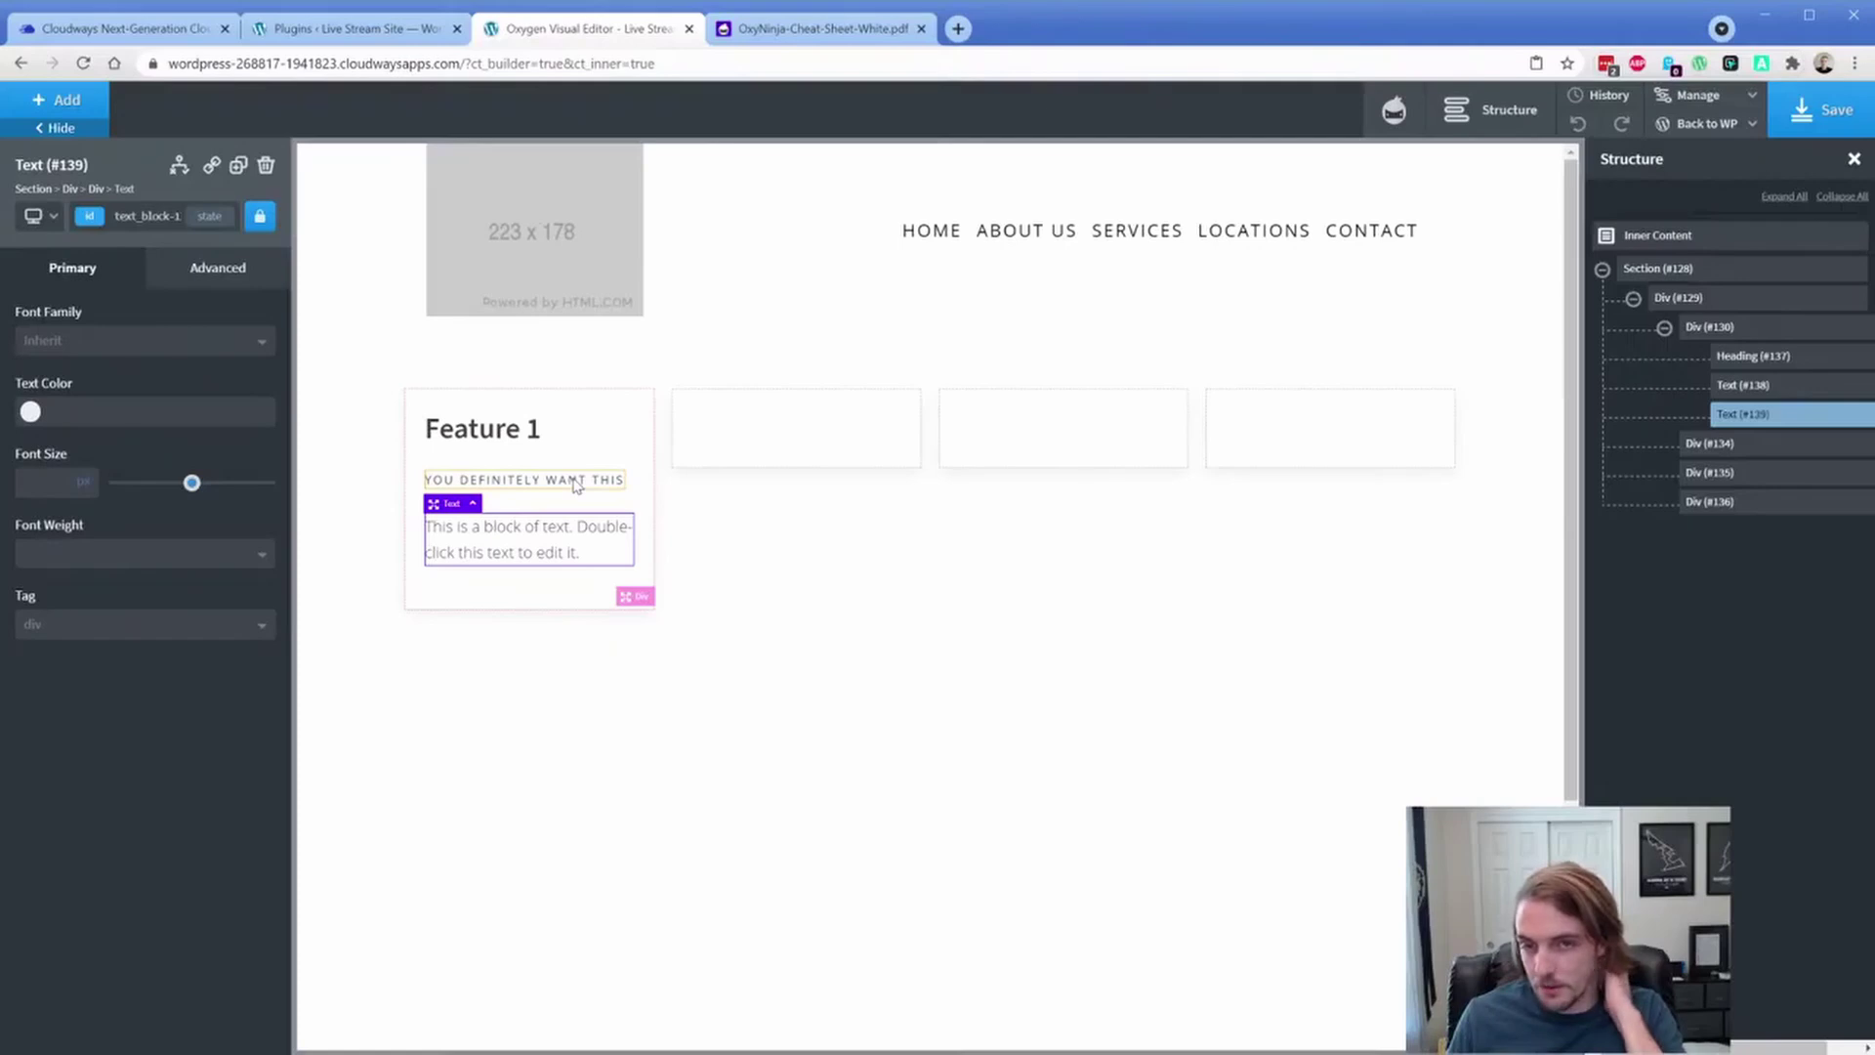
Step: Add a Button below the card's text and check the cheat sheet's button classes
left_click(83, 104)
type("button")
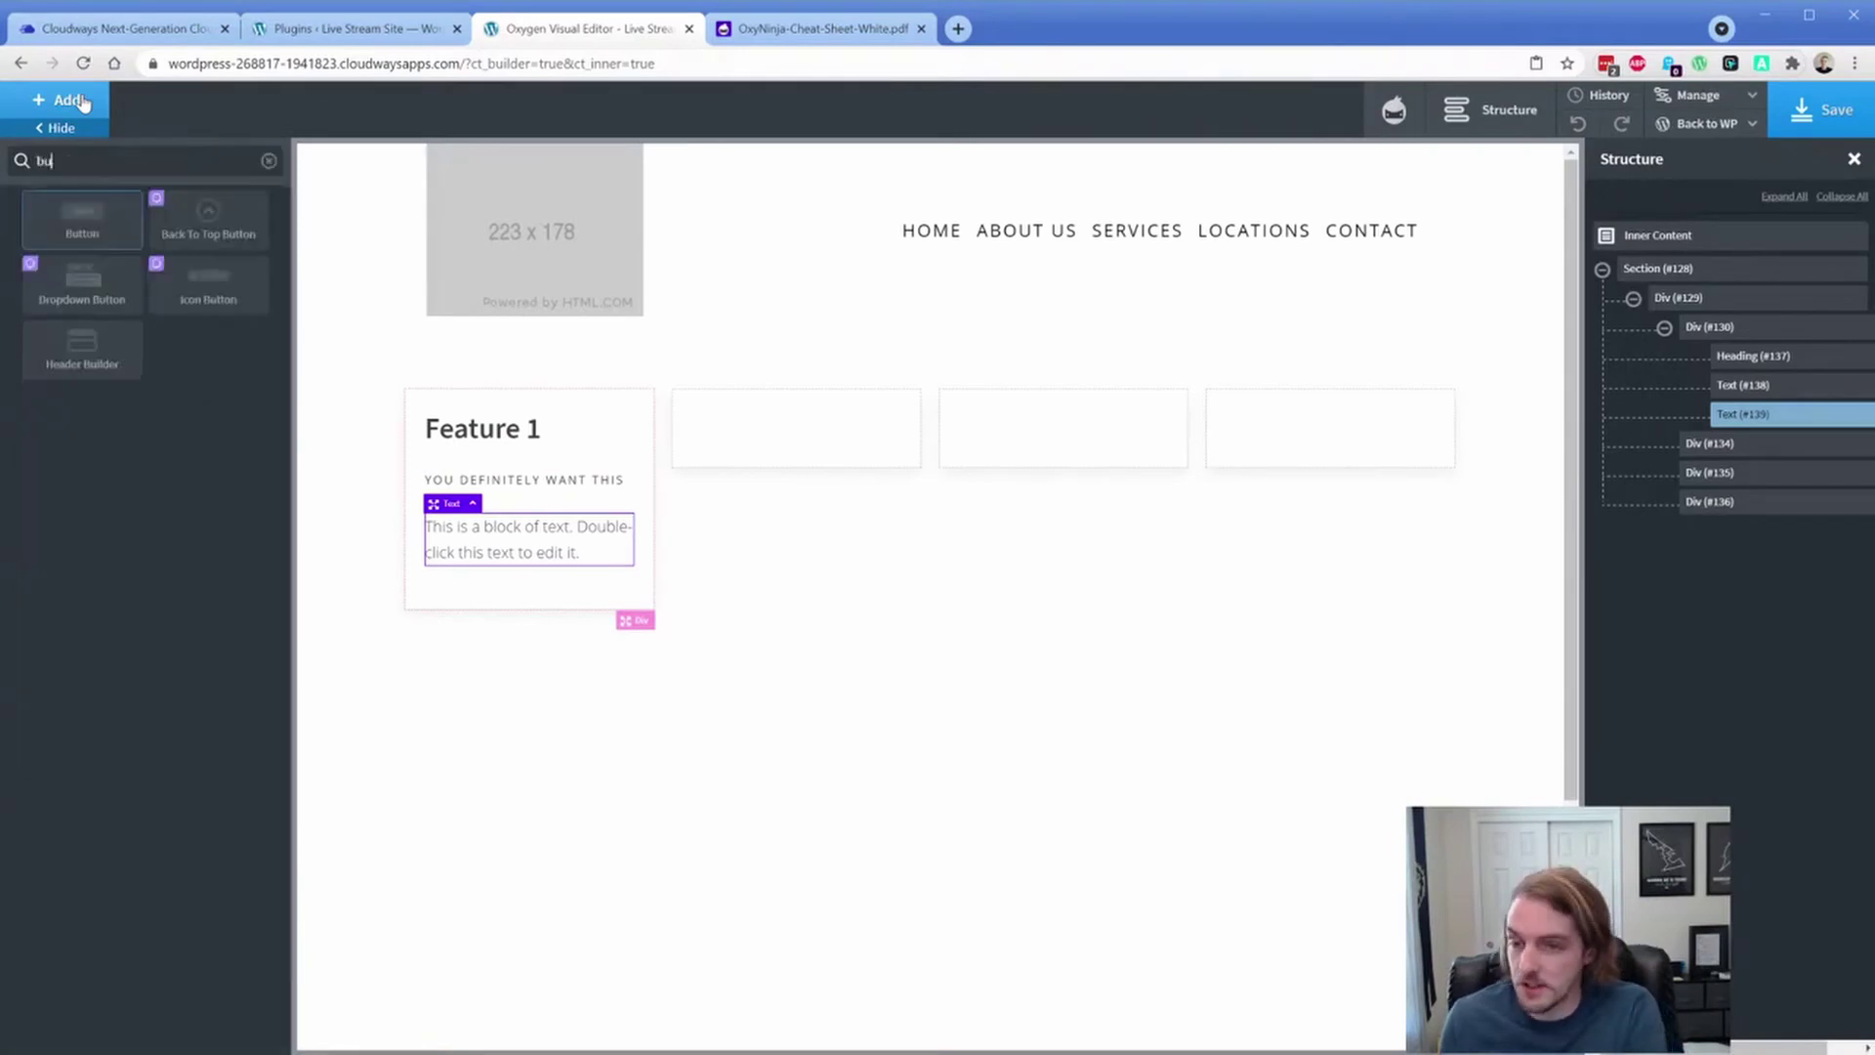
key("Return")
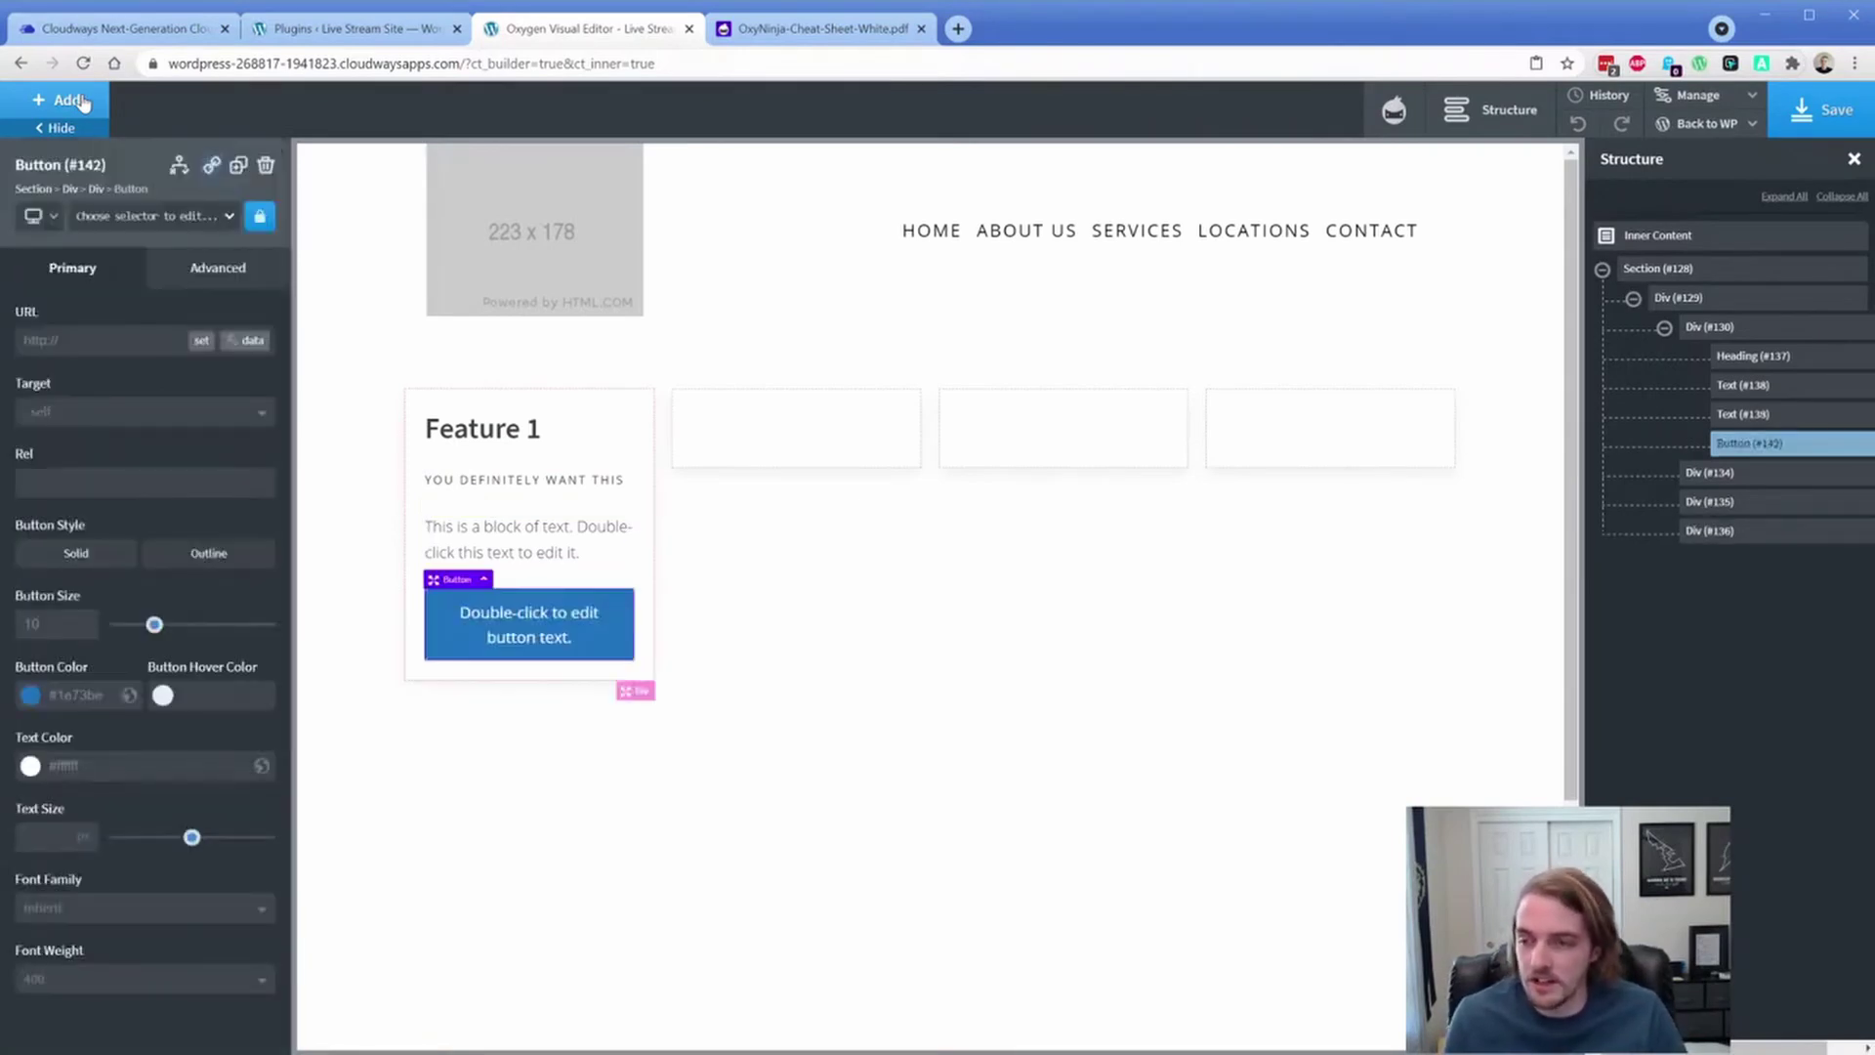
left_click(810, 31)
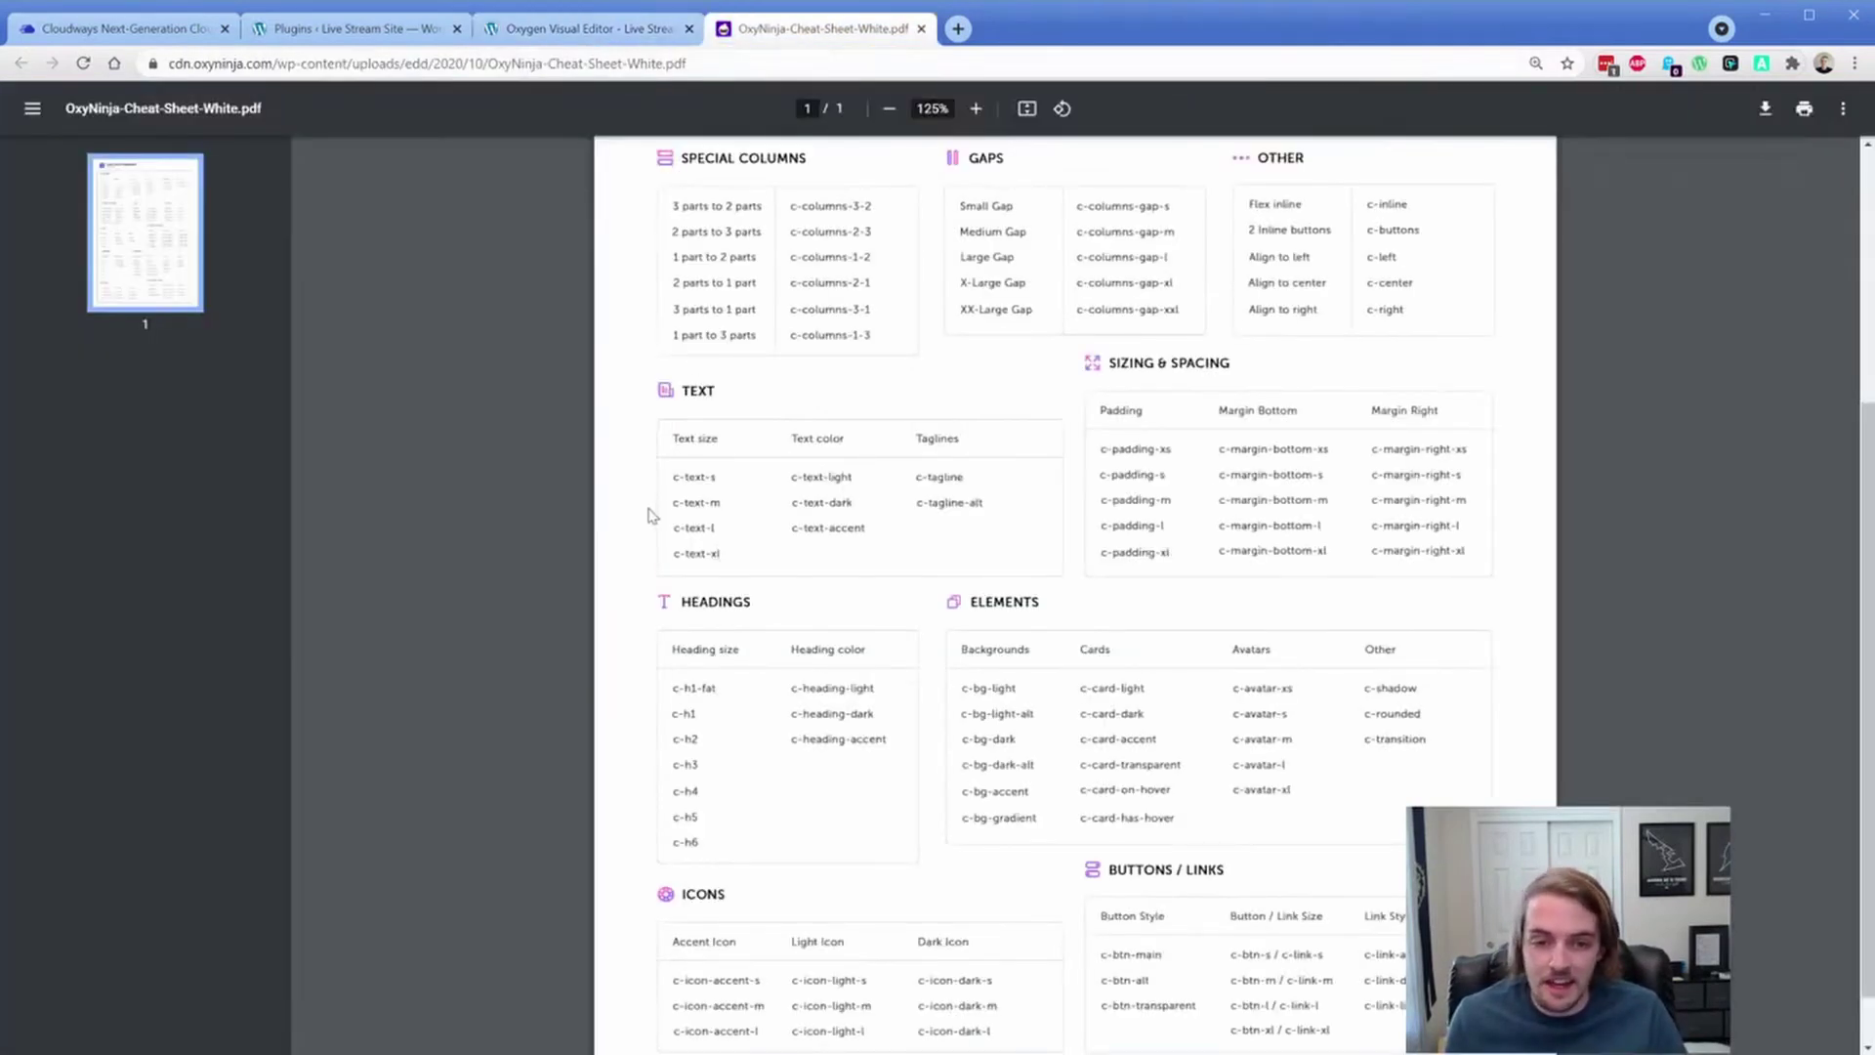
scroll(650, 514, "down", 1)
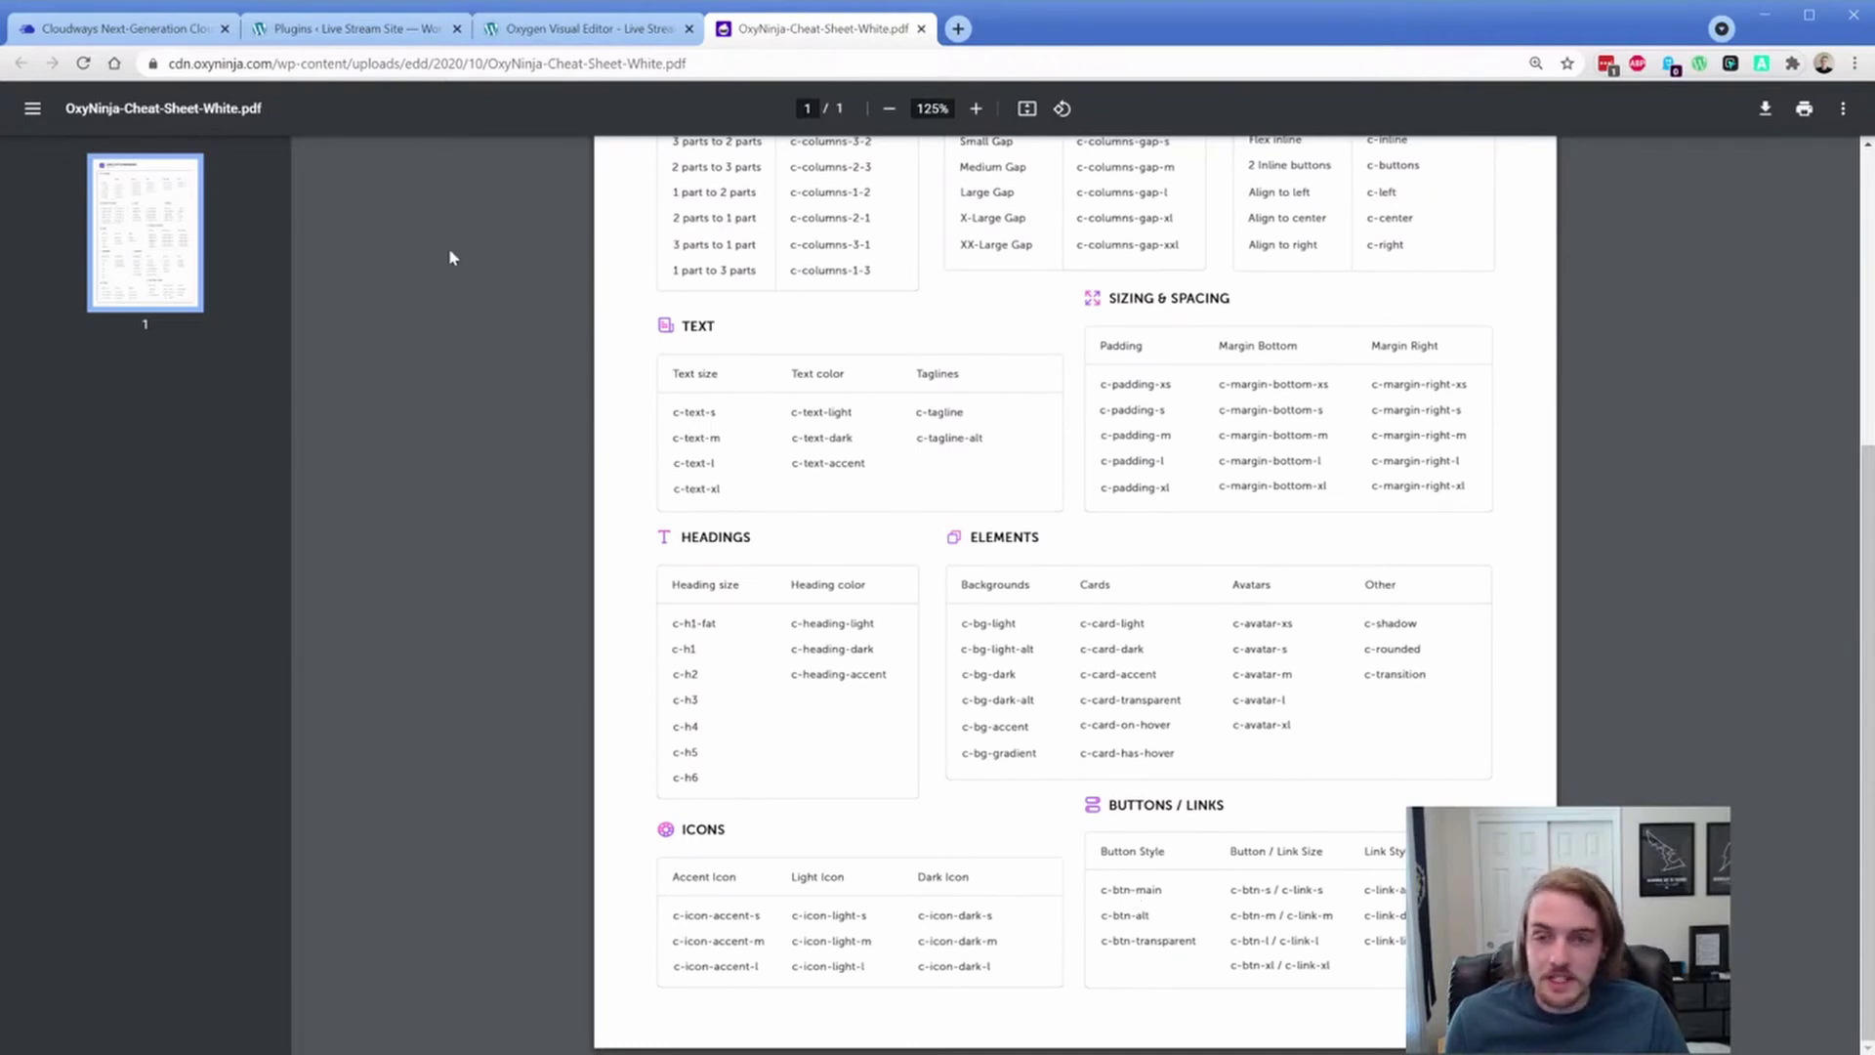
left_click(527, 39)
Step: Give the button the classes c-btn-main, c-shadow and c-transition
left_click(138, 216)
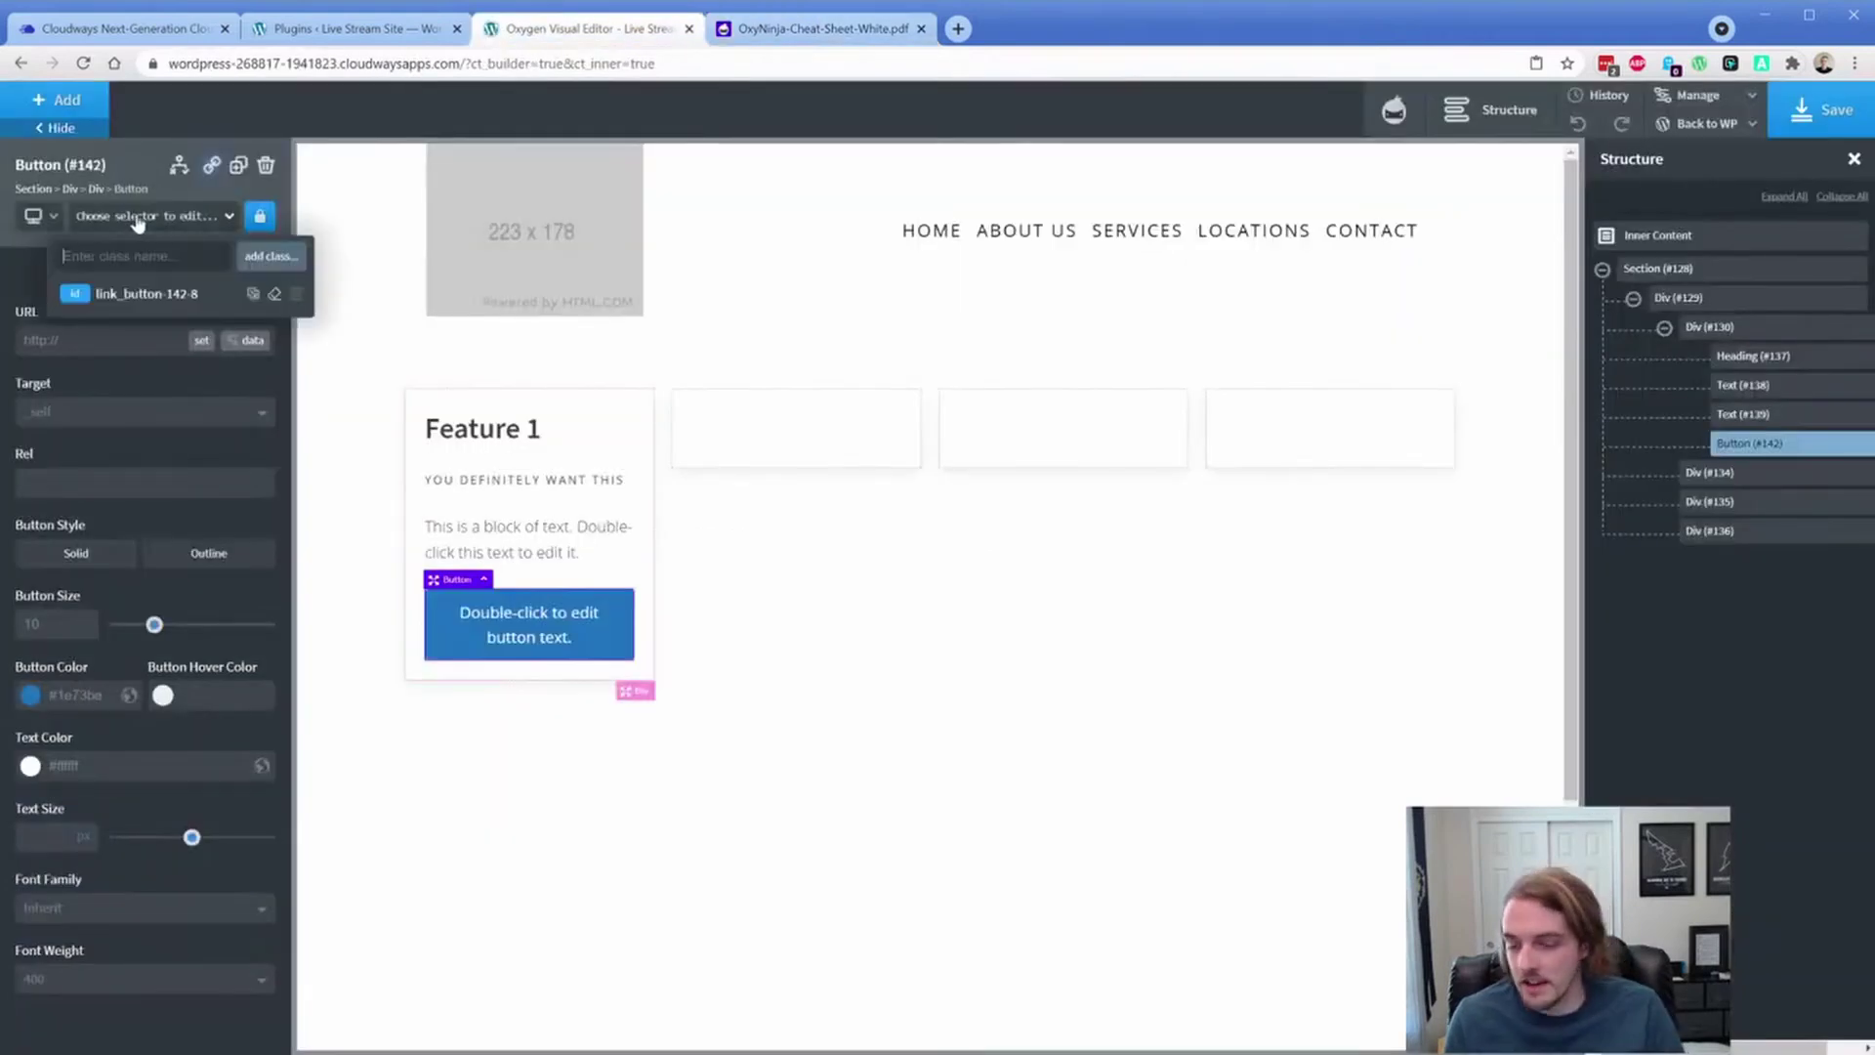
type("c-btn-main")
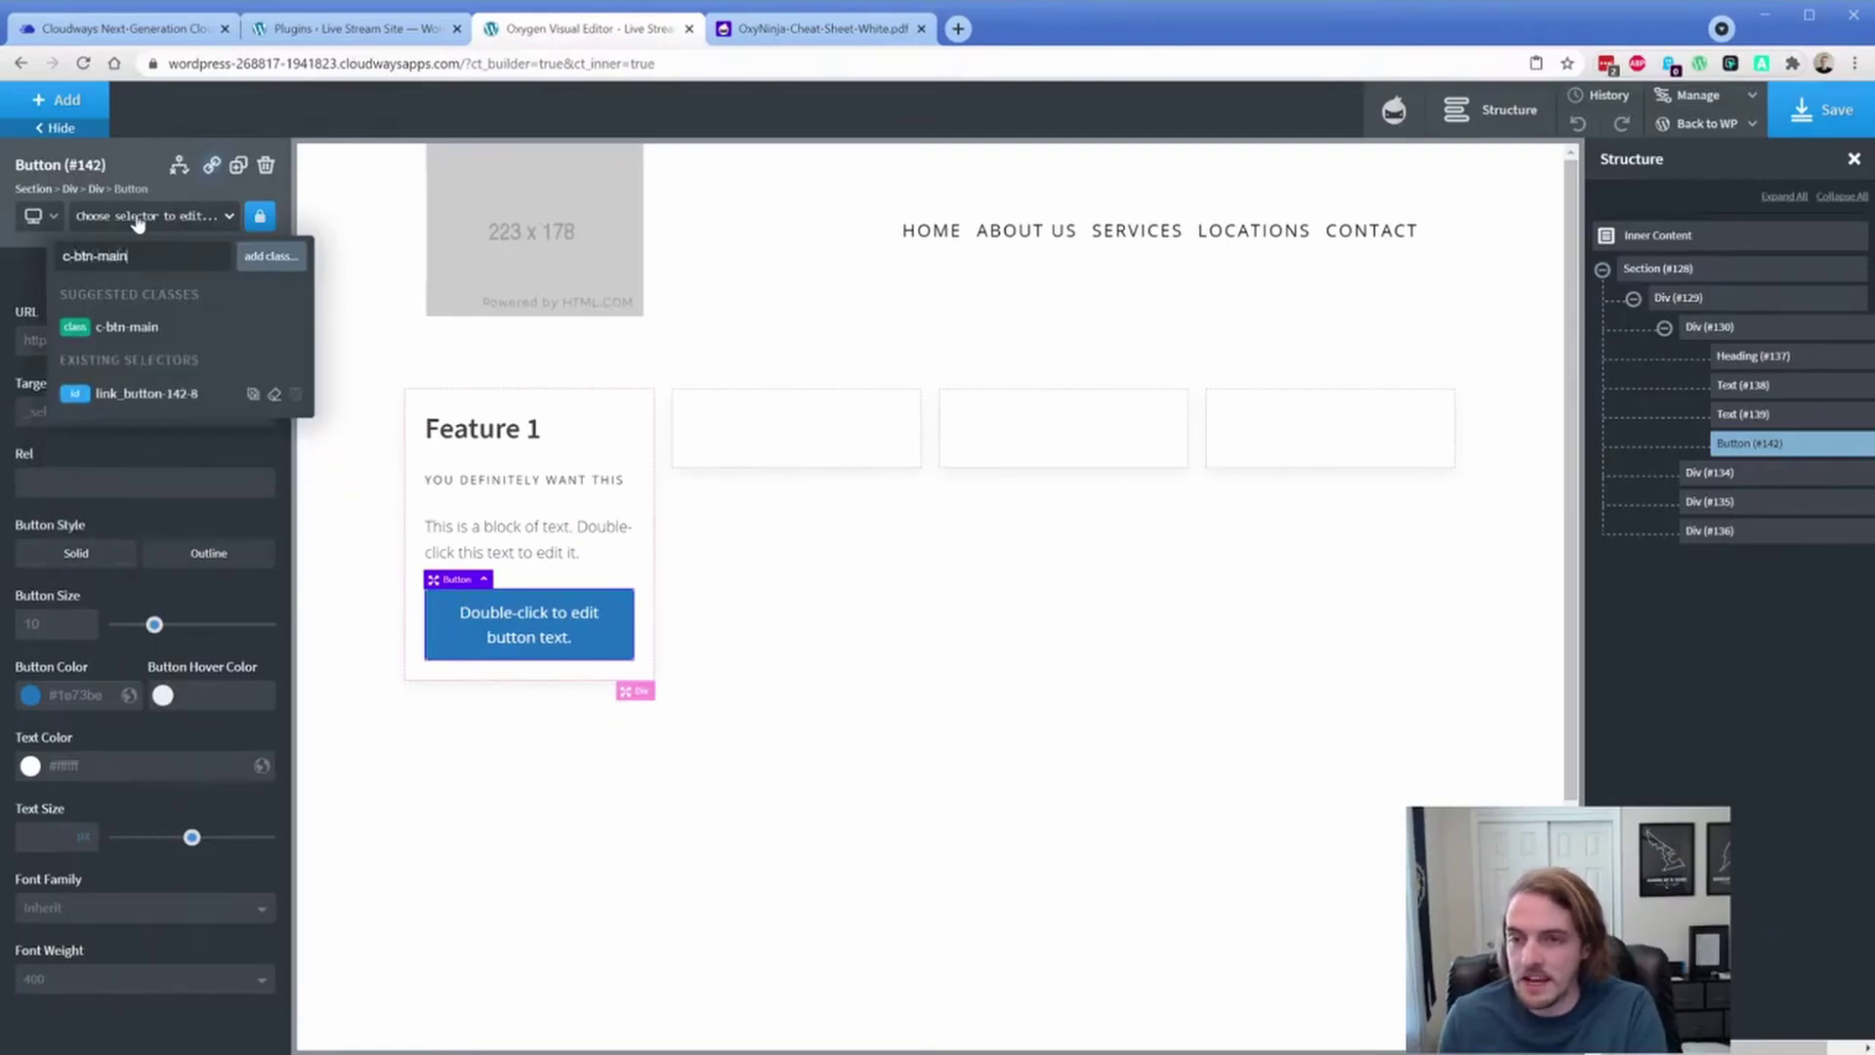
key("Return")
left_click(82, 227)
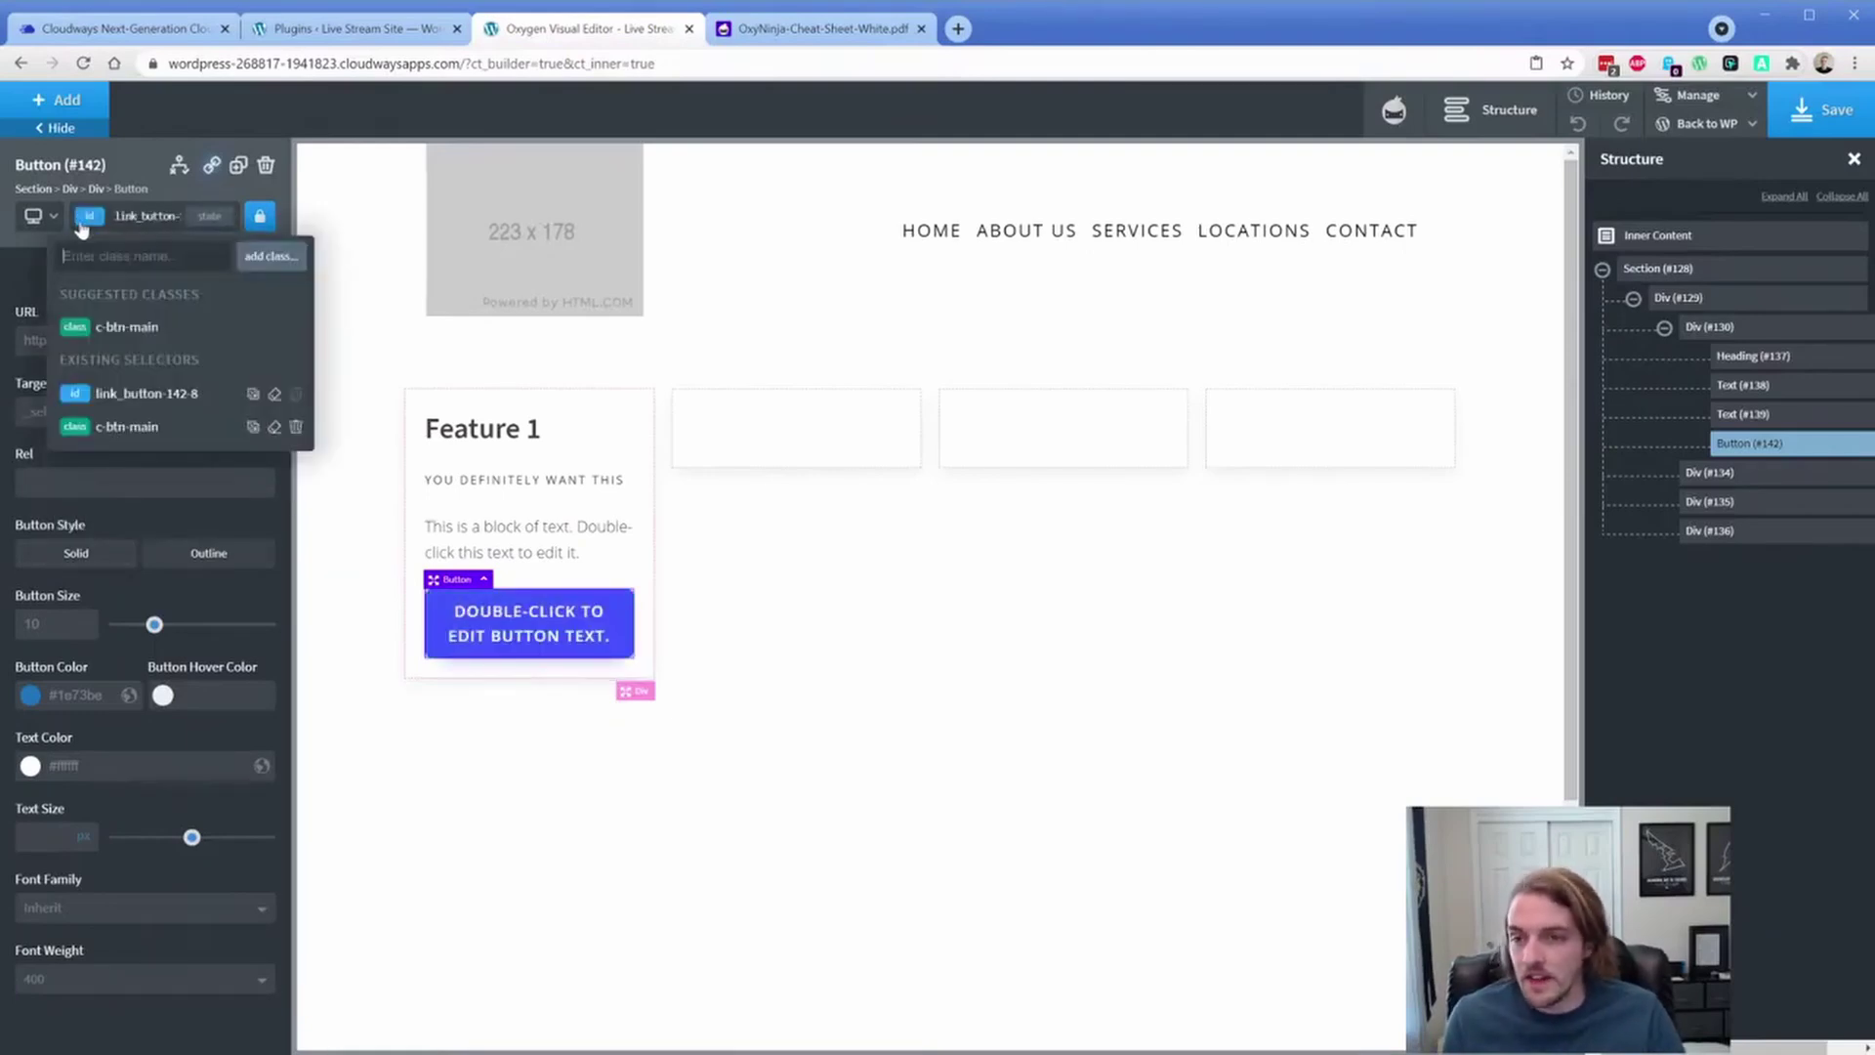
type("c-sh")
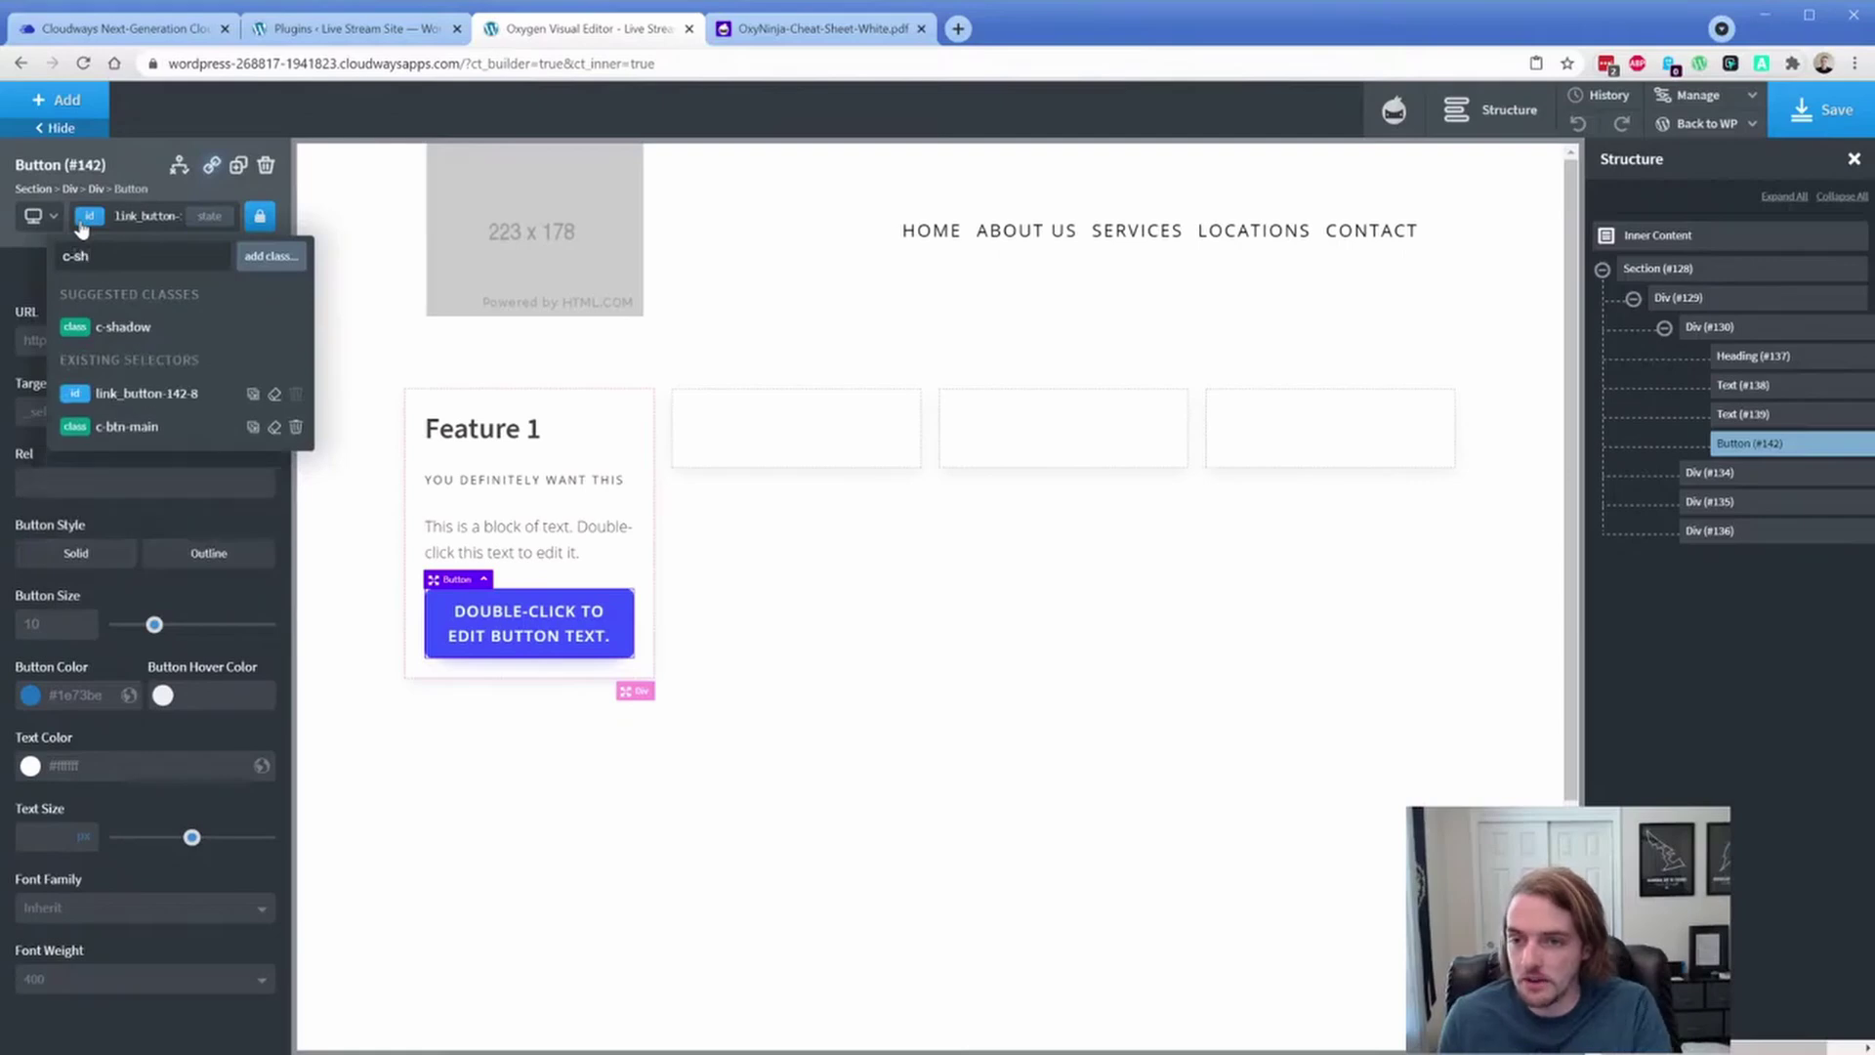
left_click(147, 330)
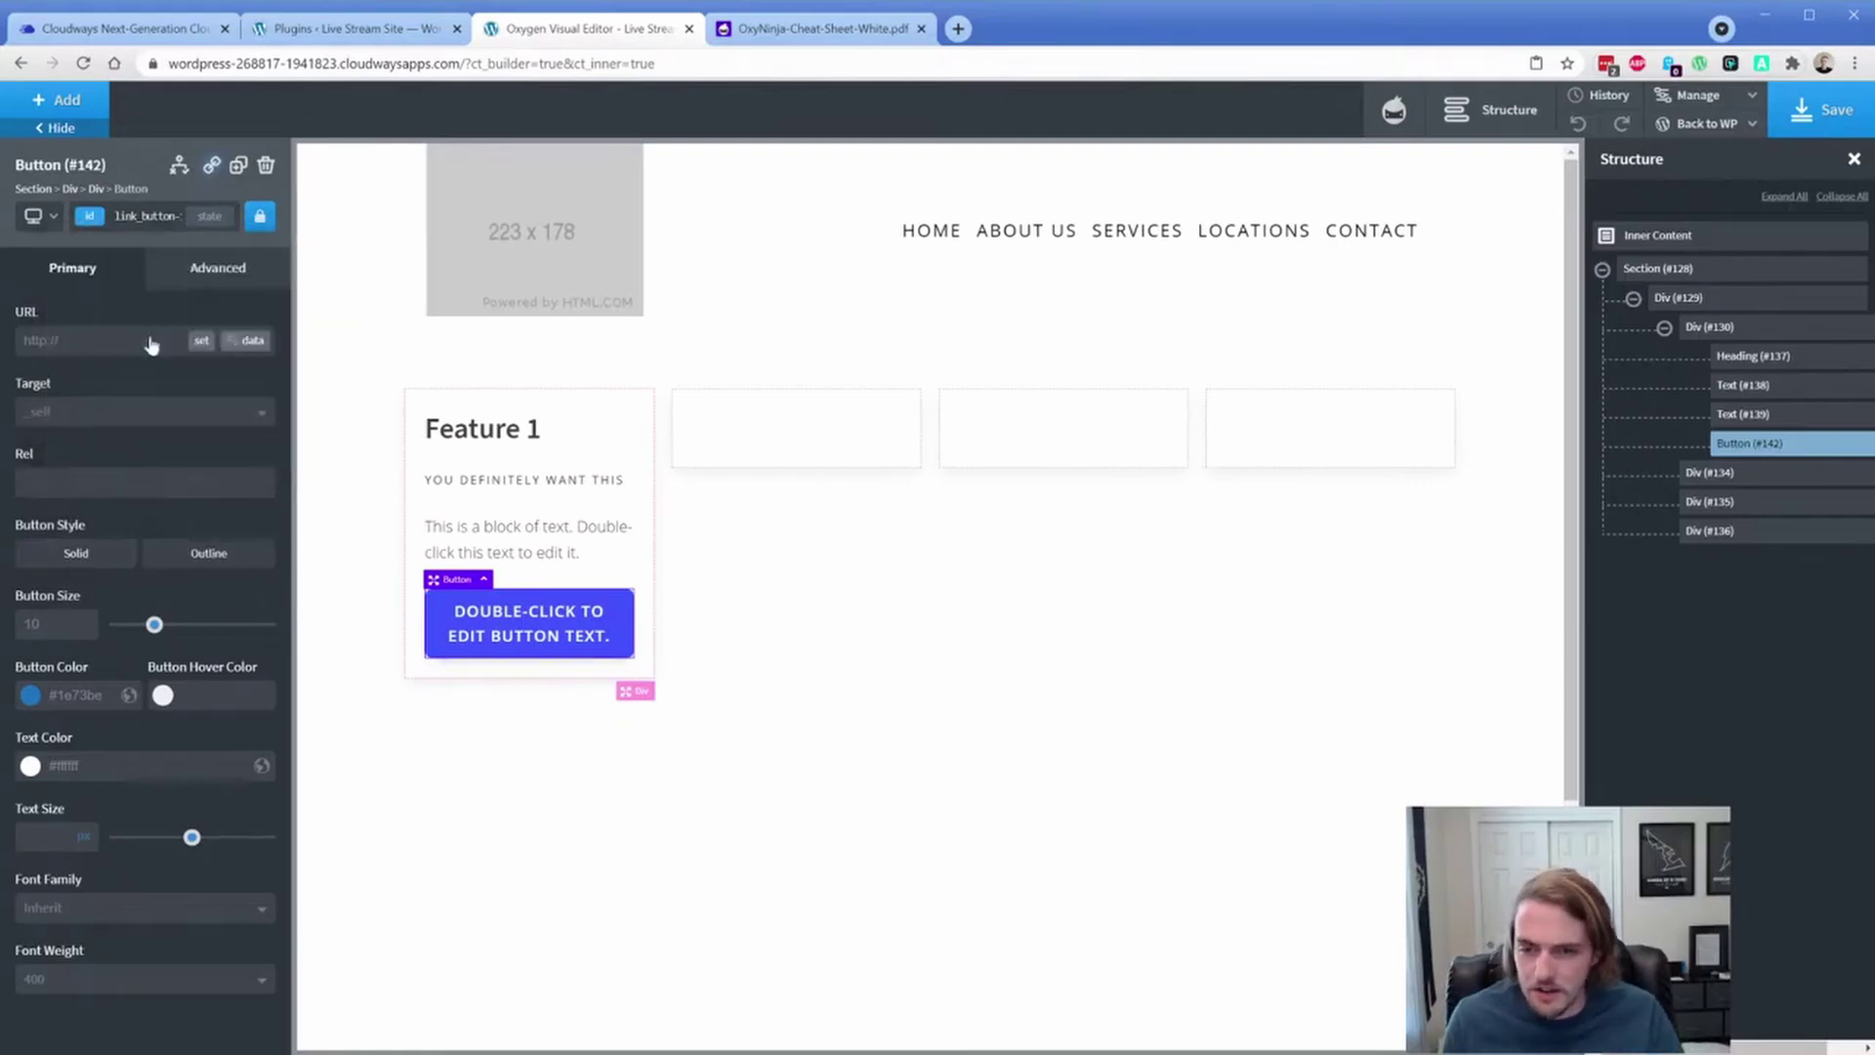
left_click(88, 217)
type("c-trans")
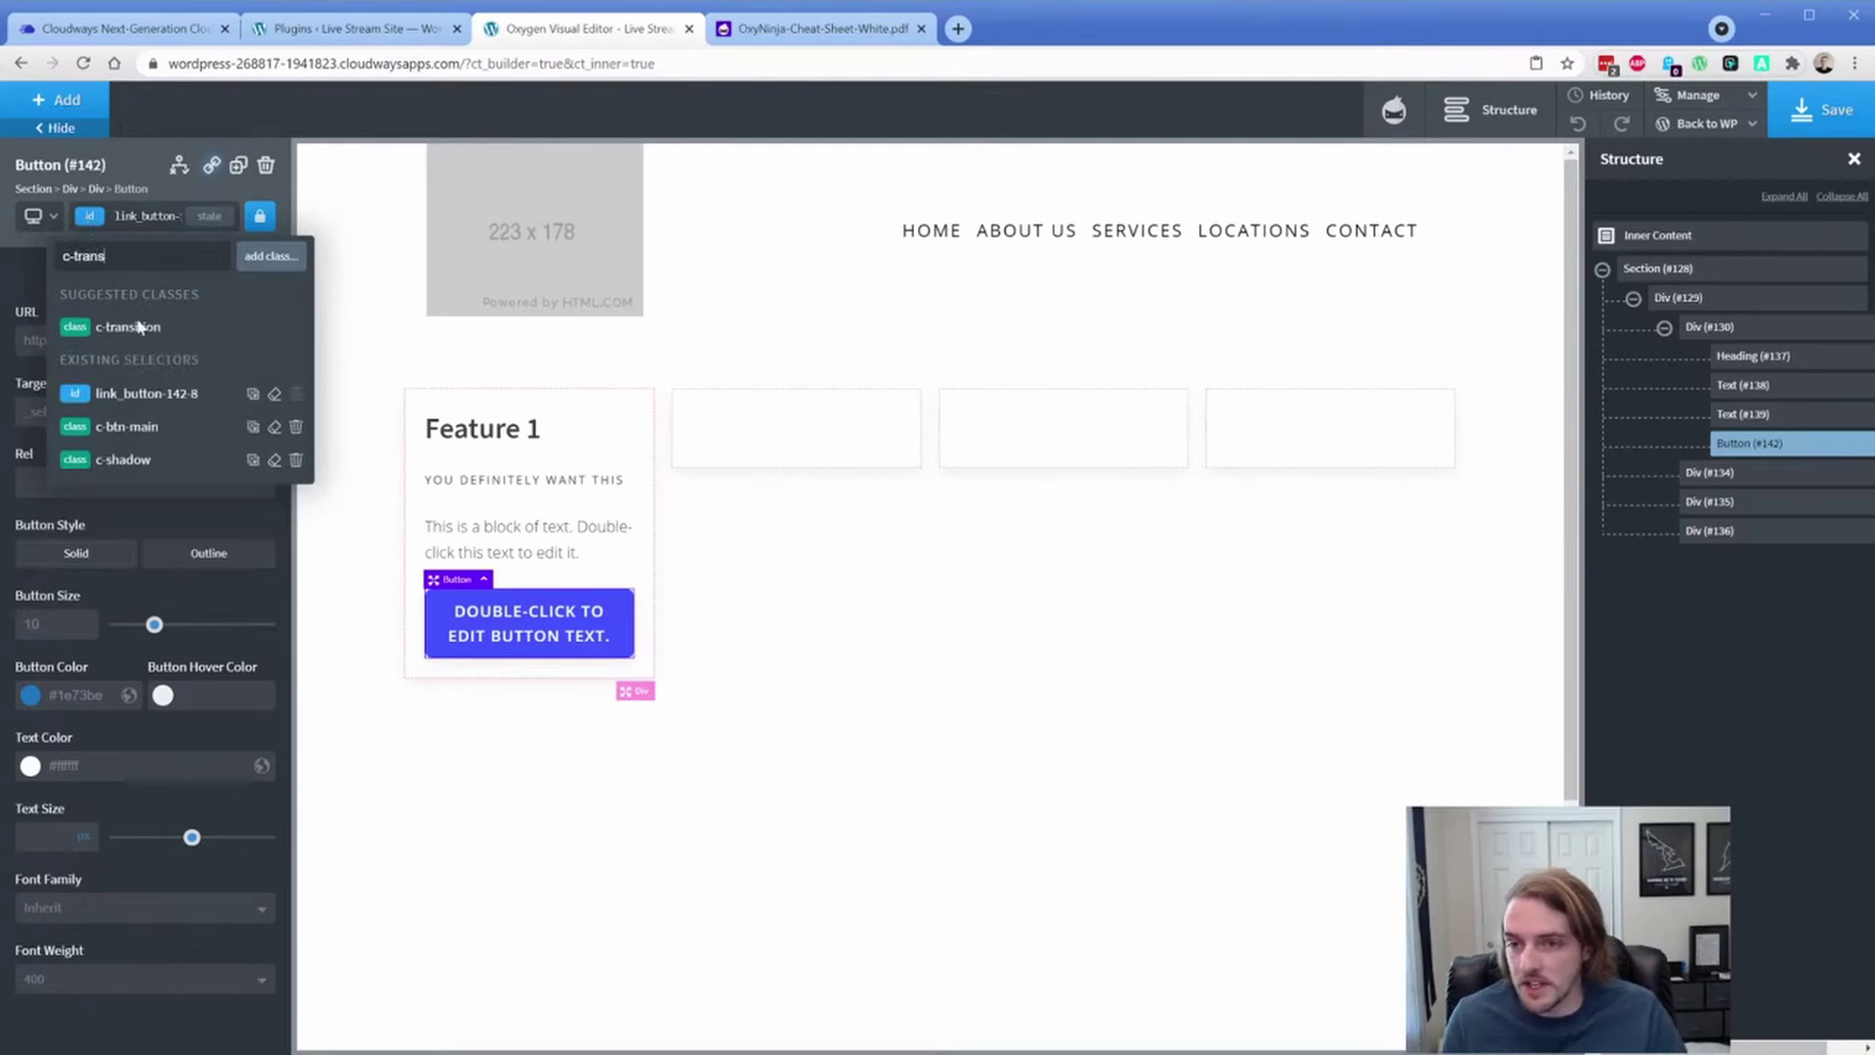
left_click(126, 326)
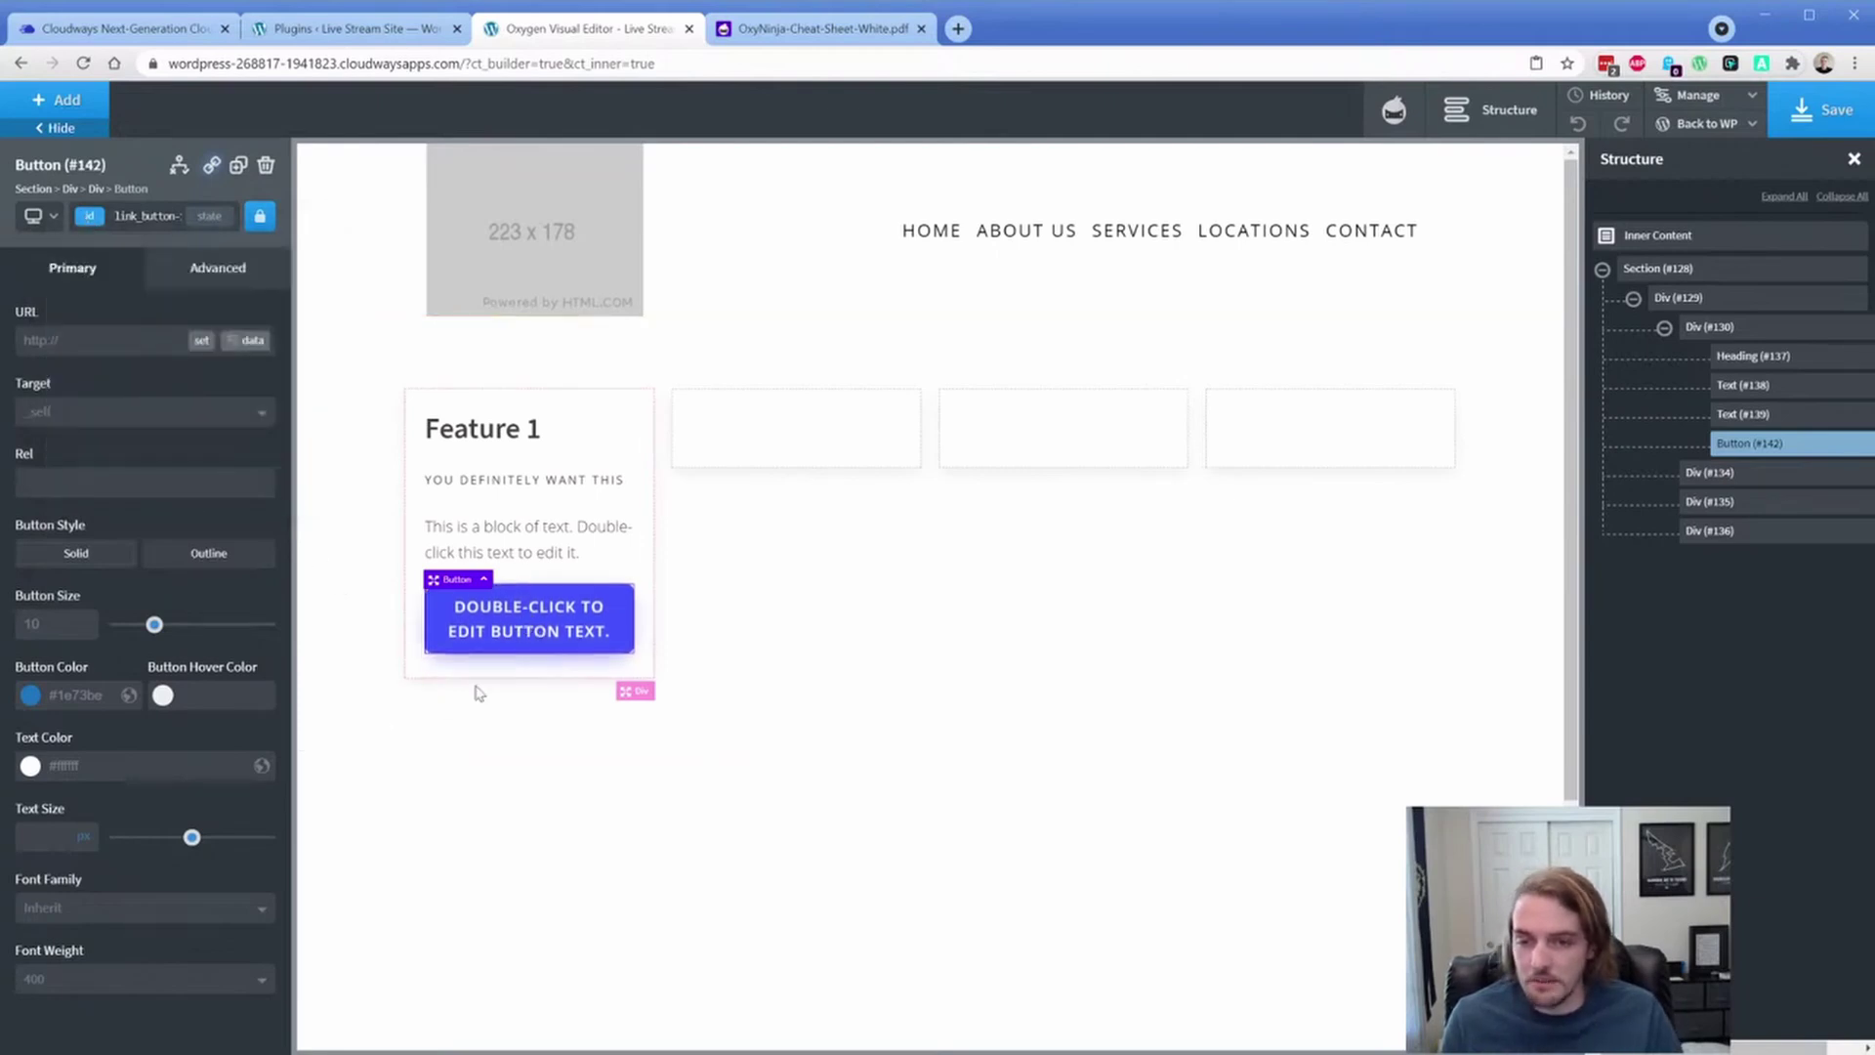
Step: Label the button 'READ MORE' and look up button size classes in the cheat sheet
double_click(524, 630)
type("REA")
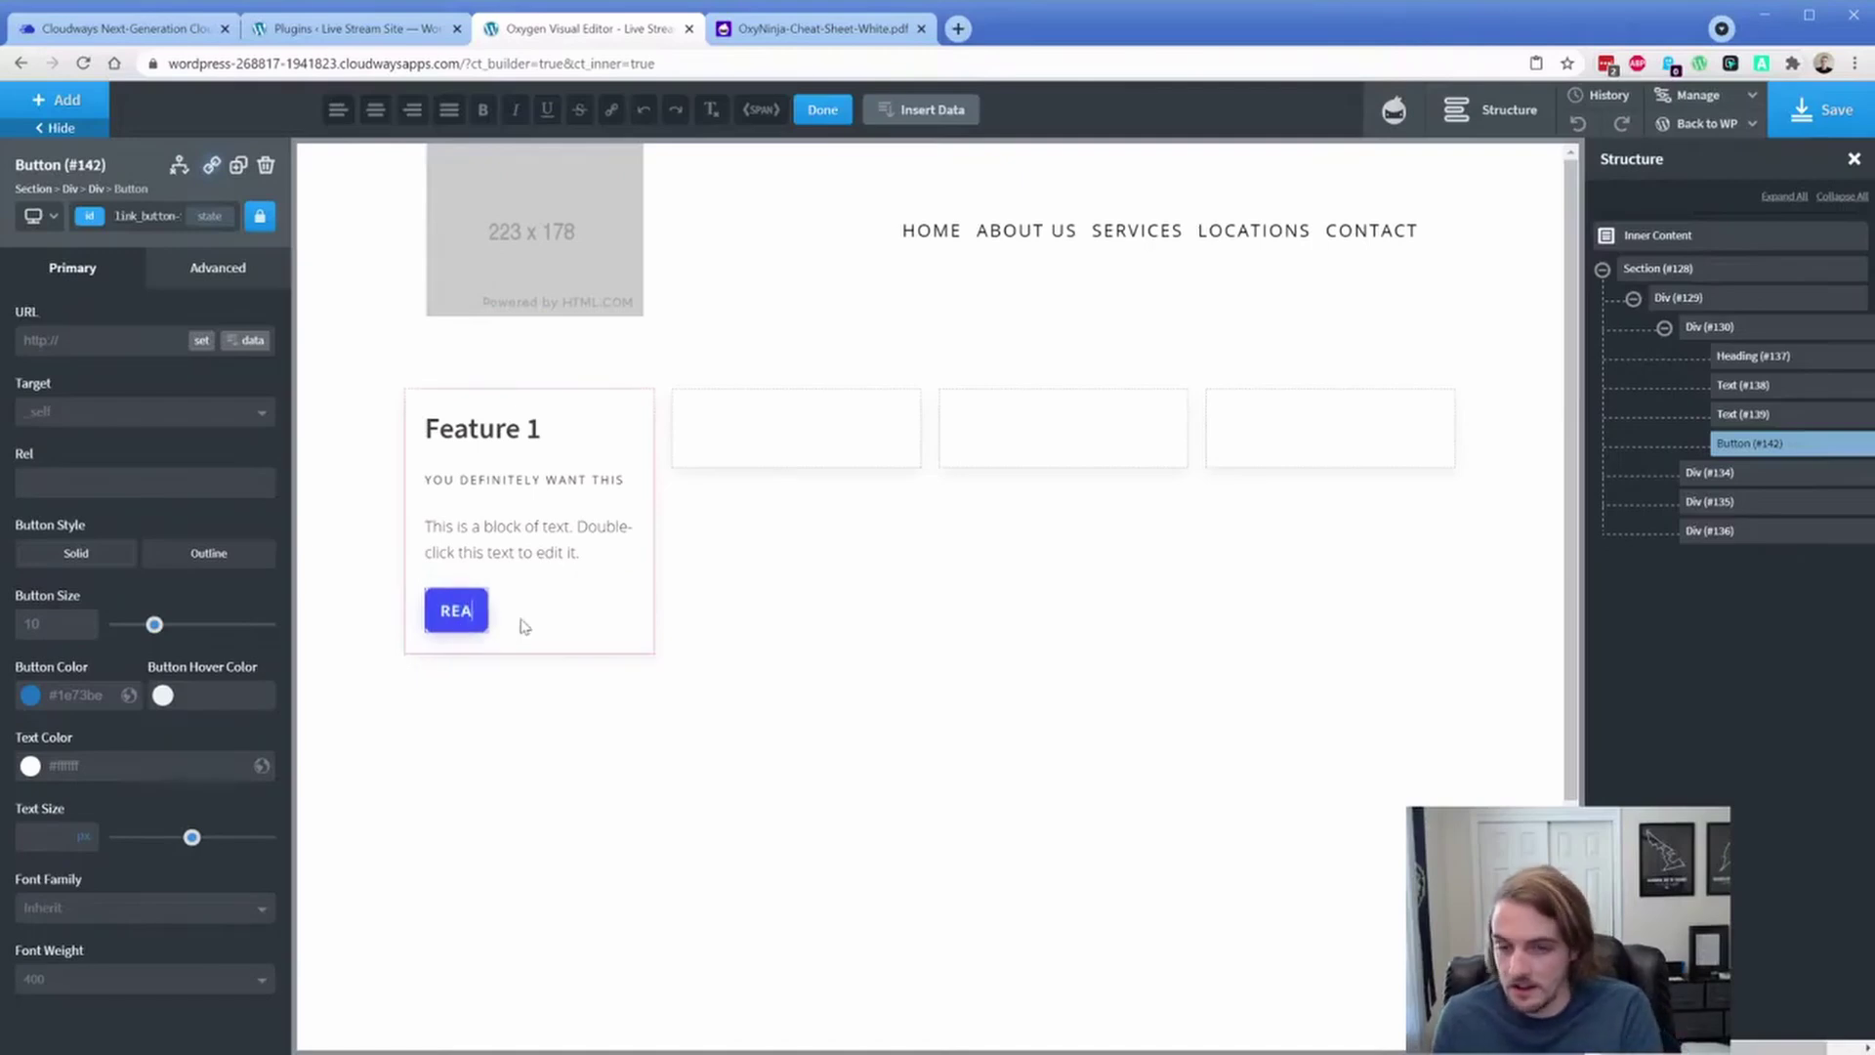
type("D MORE")
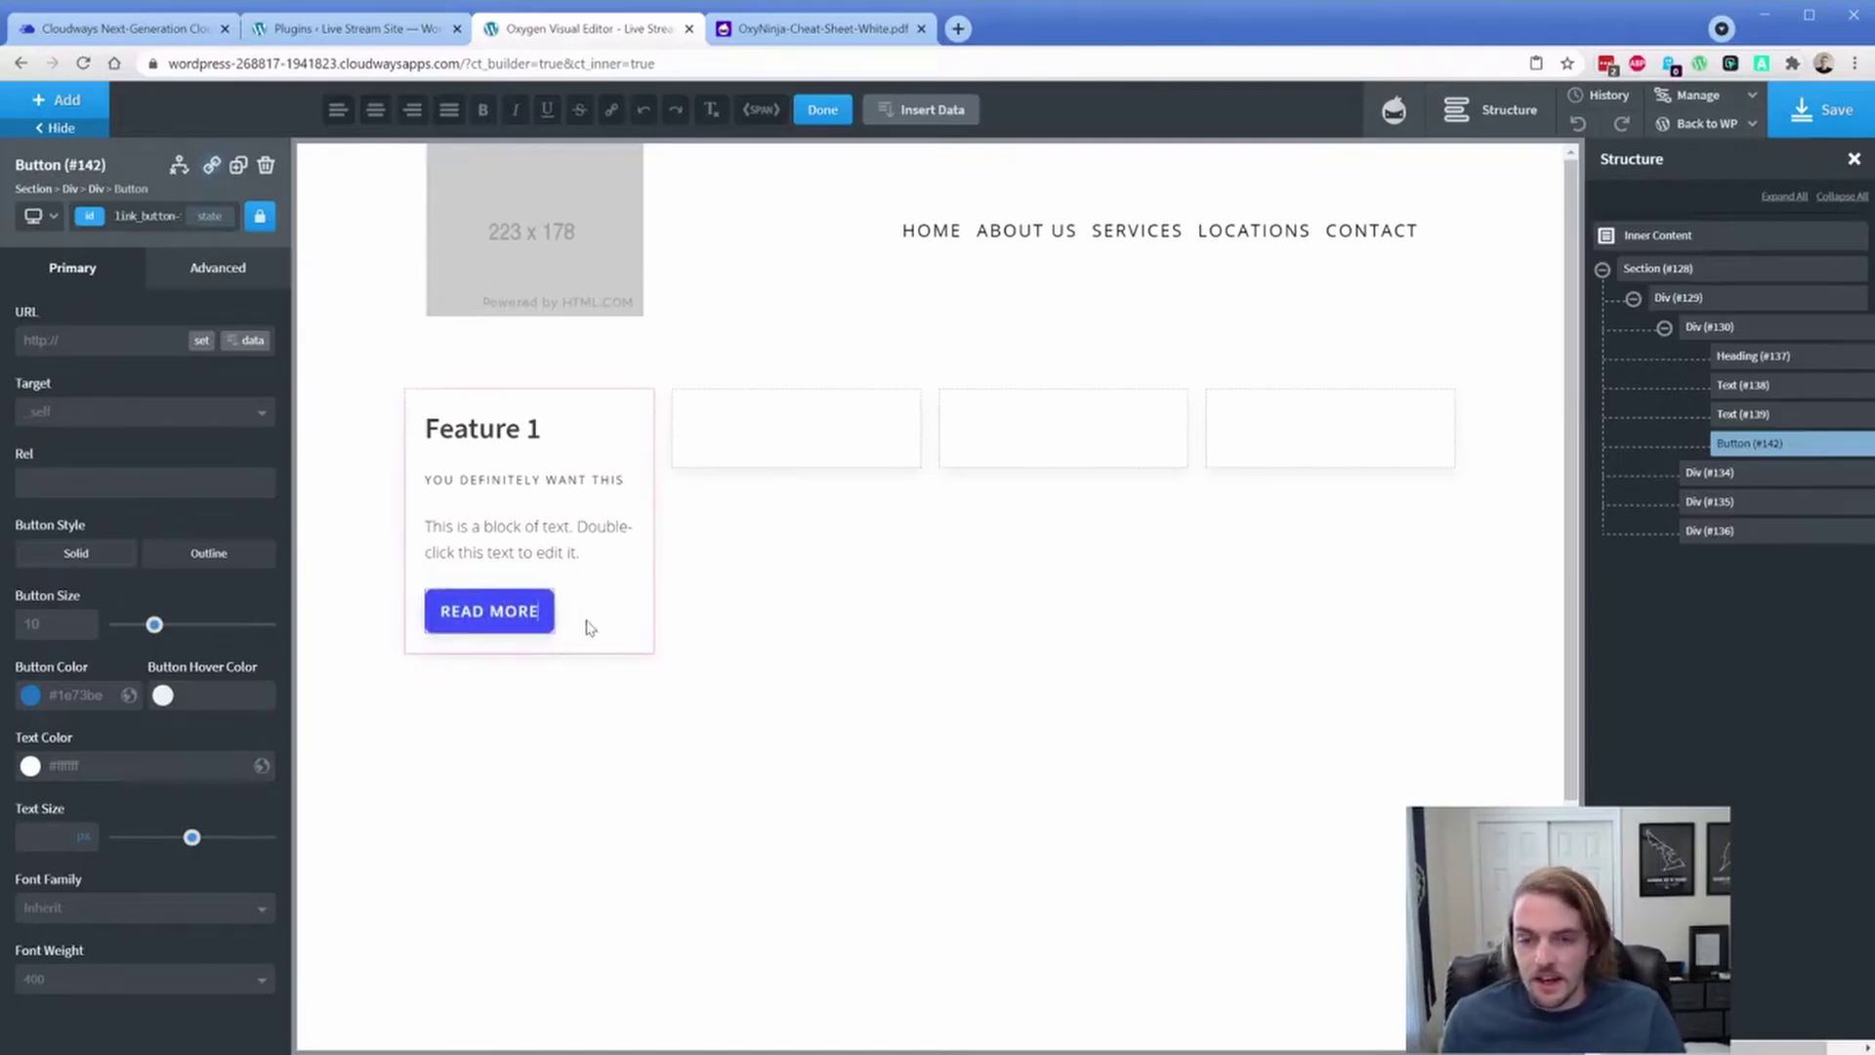
left_click(793, 31)
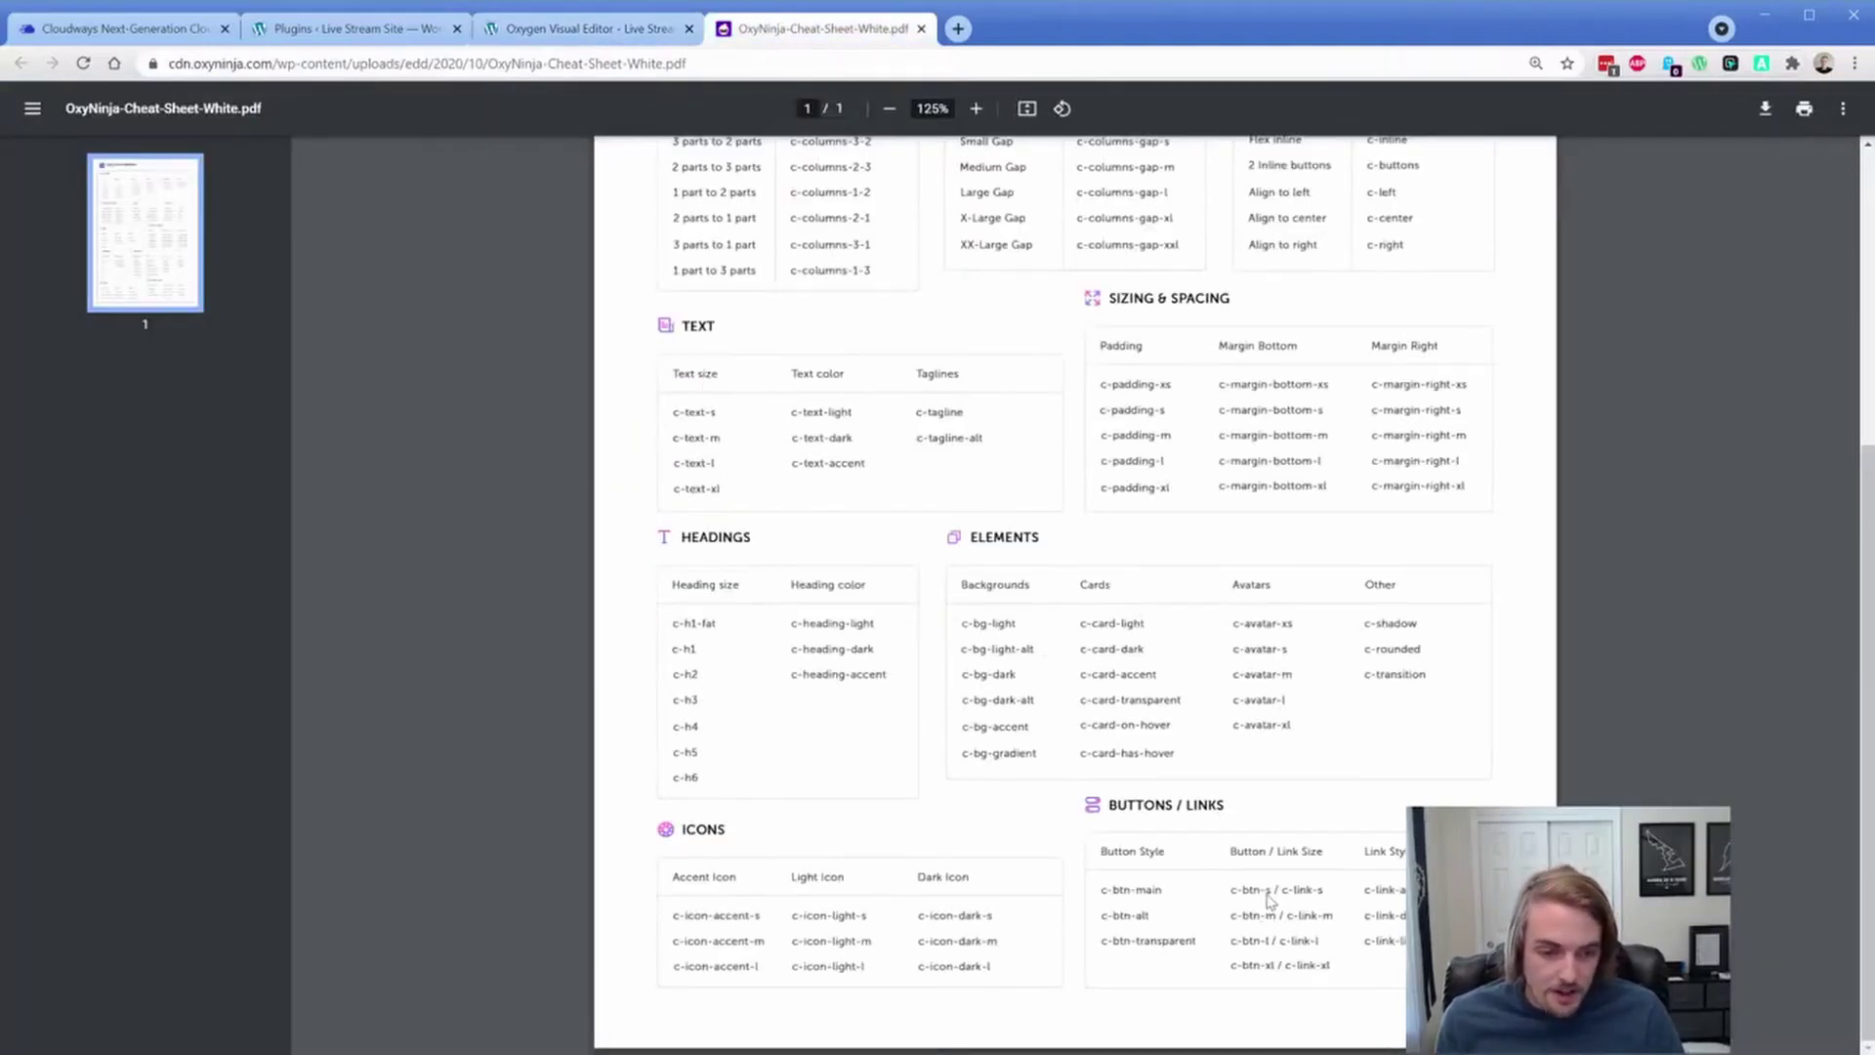
Step: Add the c-btn-l size class to the READ MORE button and review its classes
left_click(549, 31)
left_click(91, 218)
type("b")
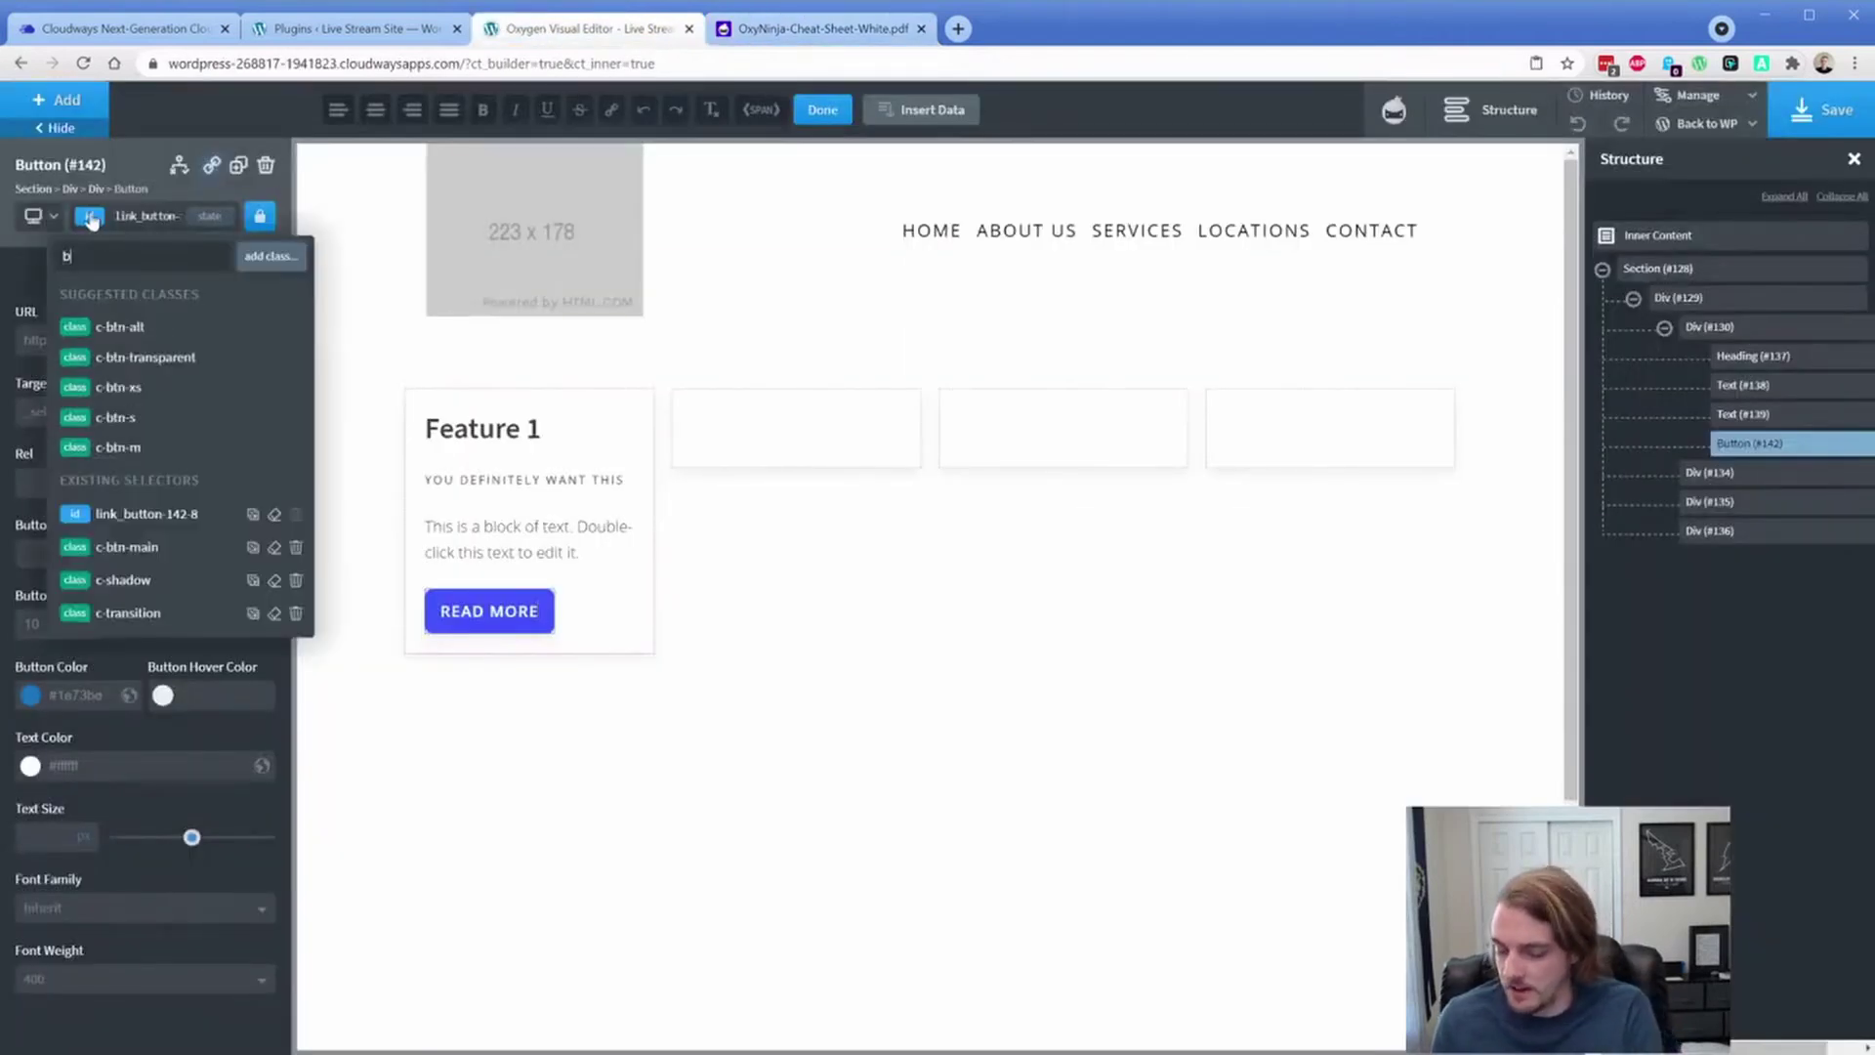
type("tn-m")
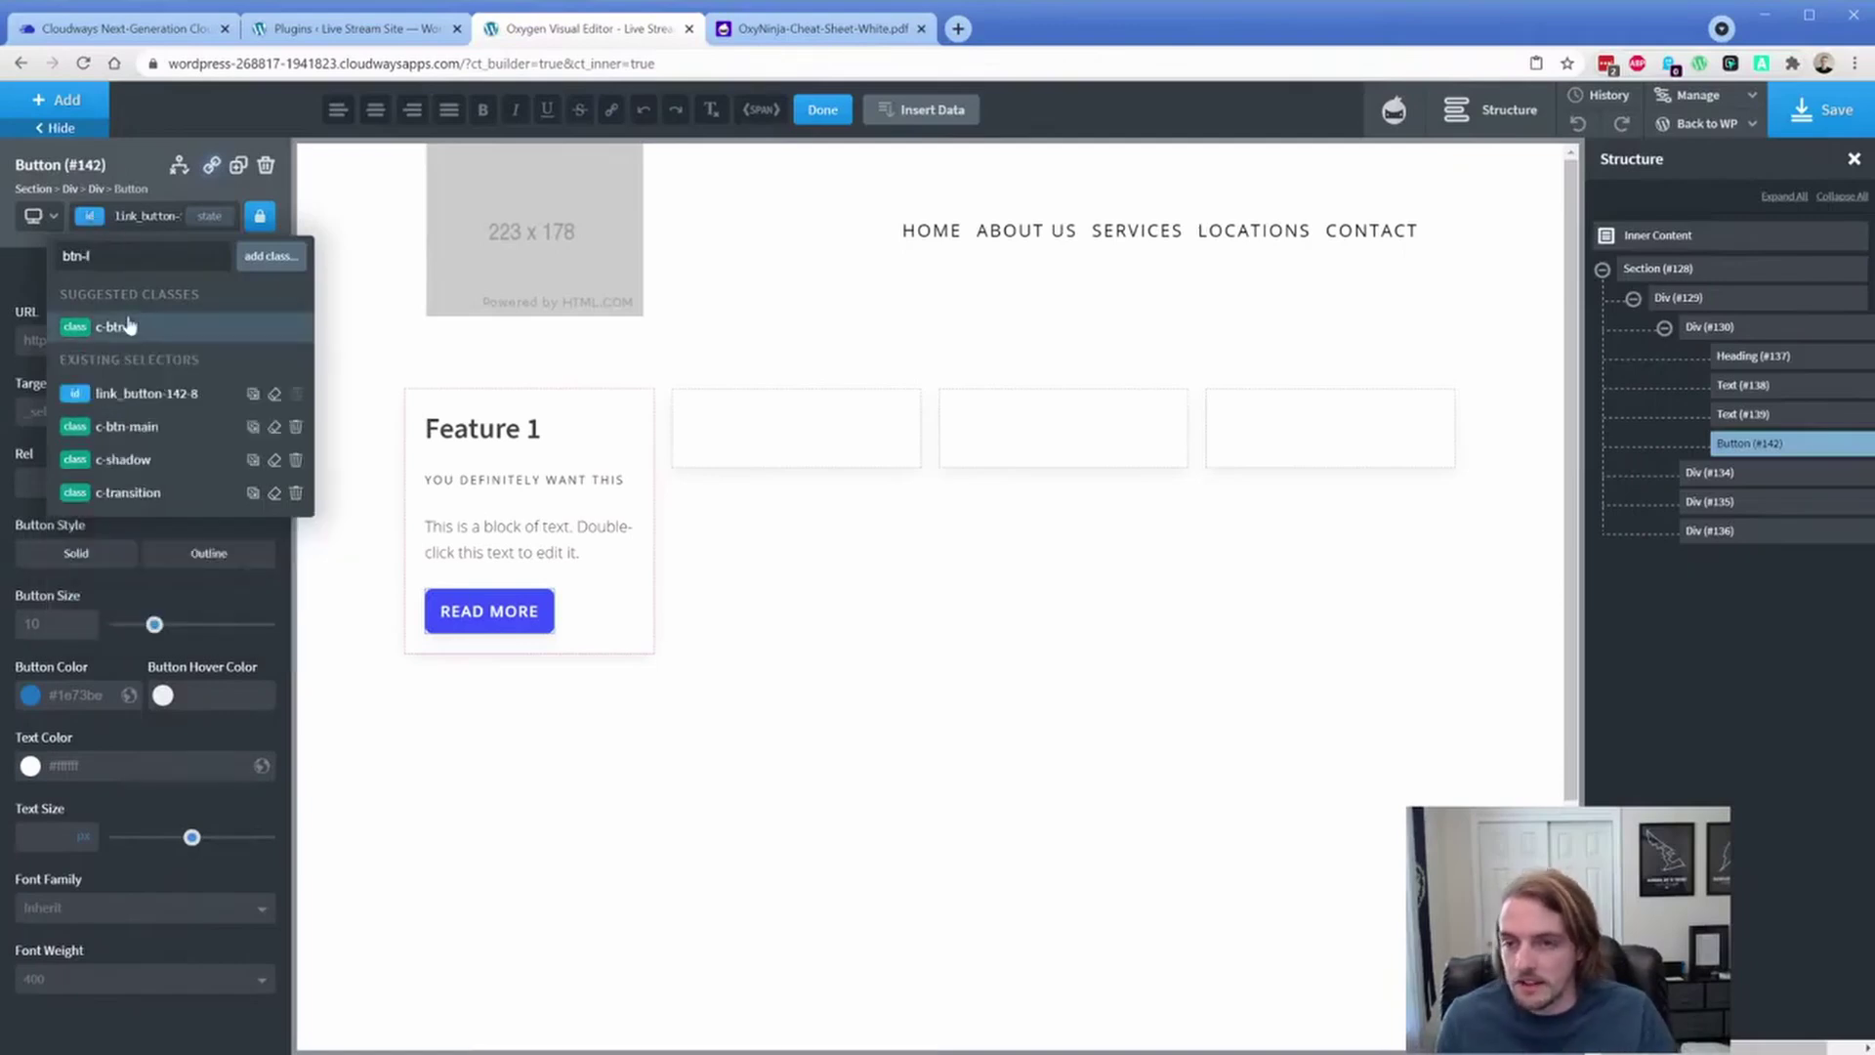
left_click(132, 327)
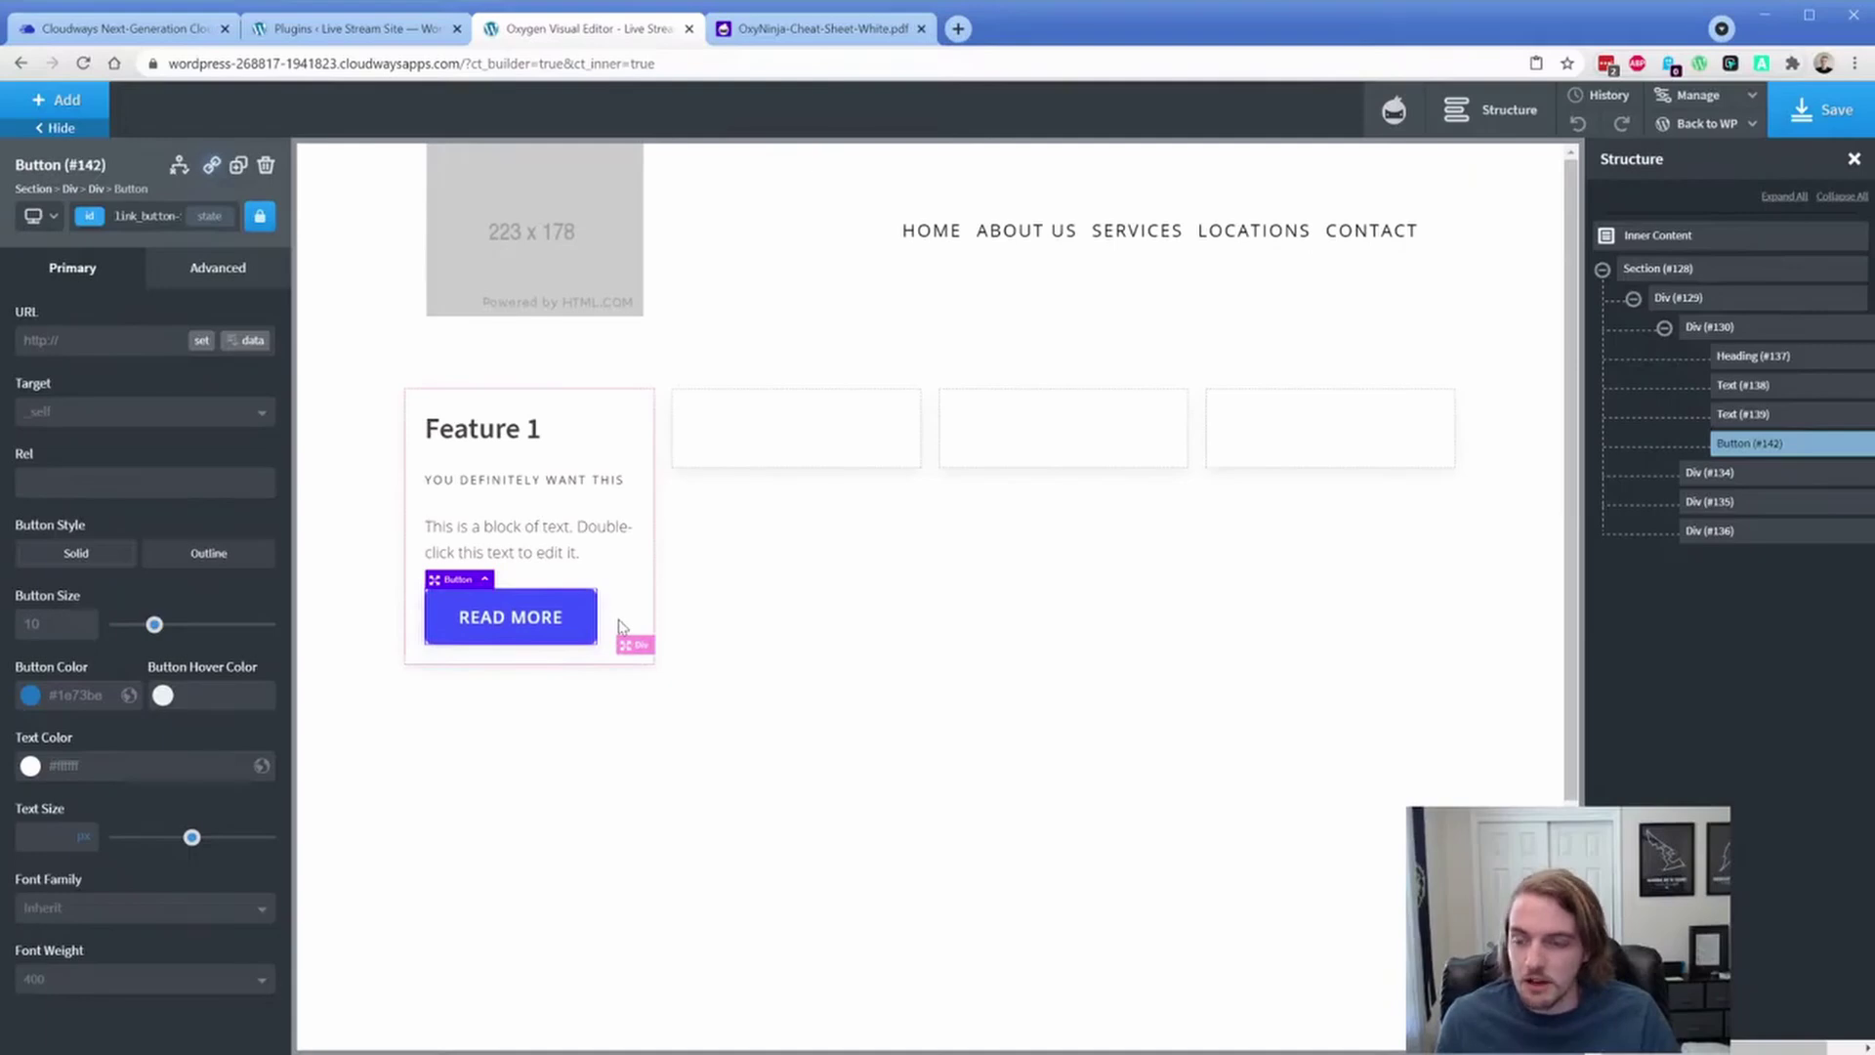
left_click(626, 607)
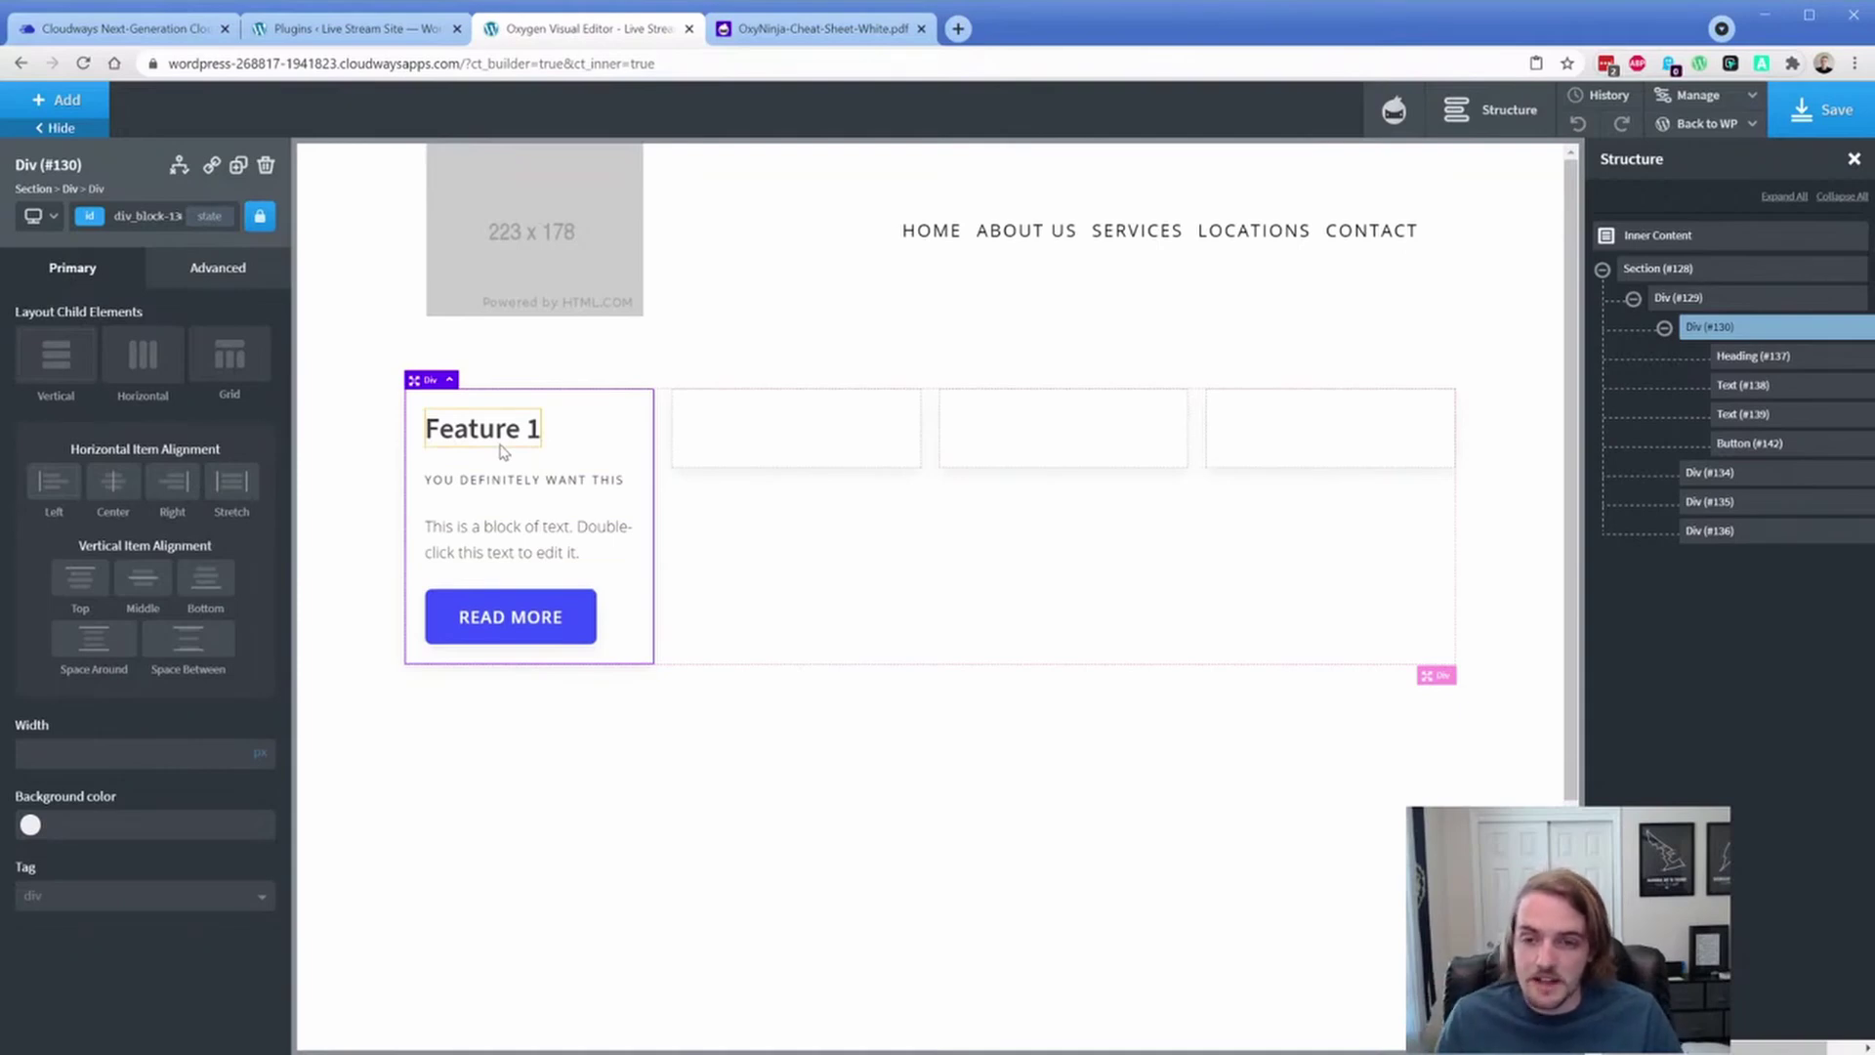
left_click(577, 632)
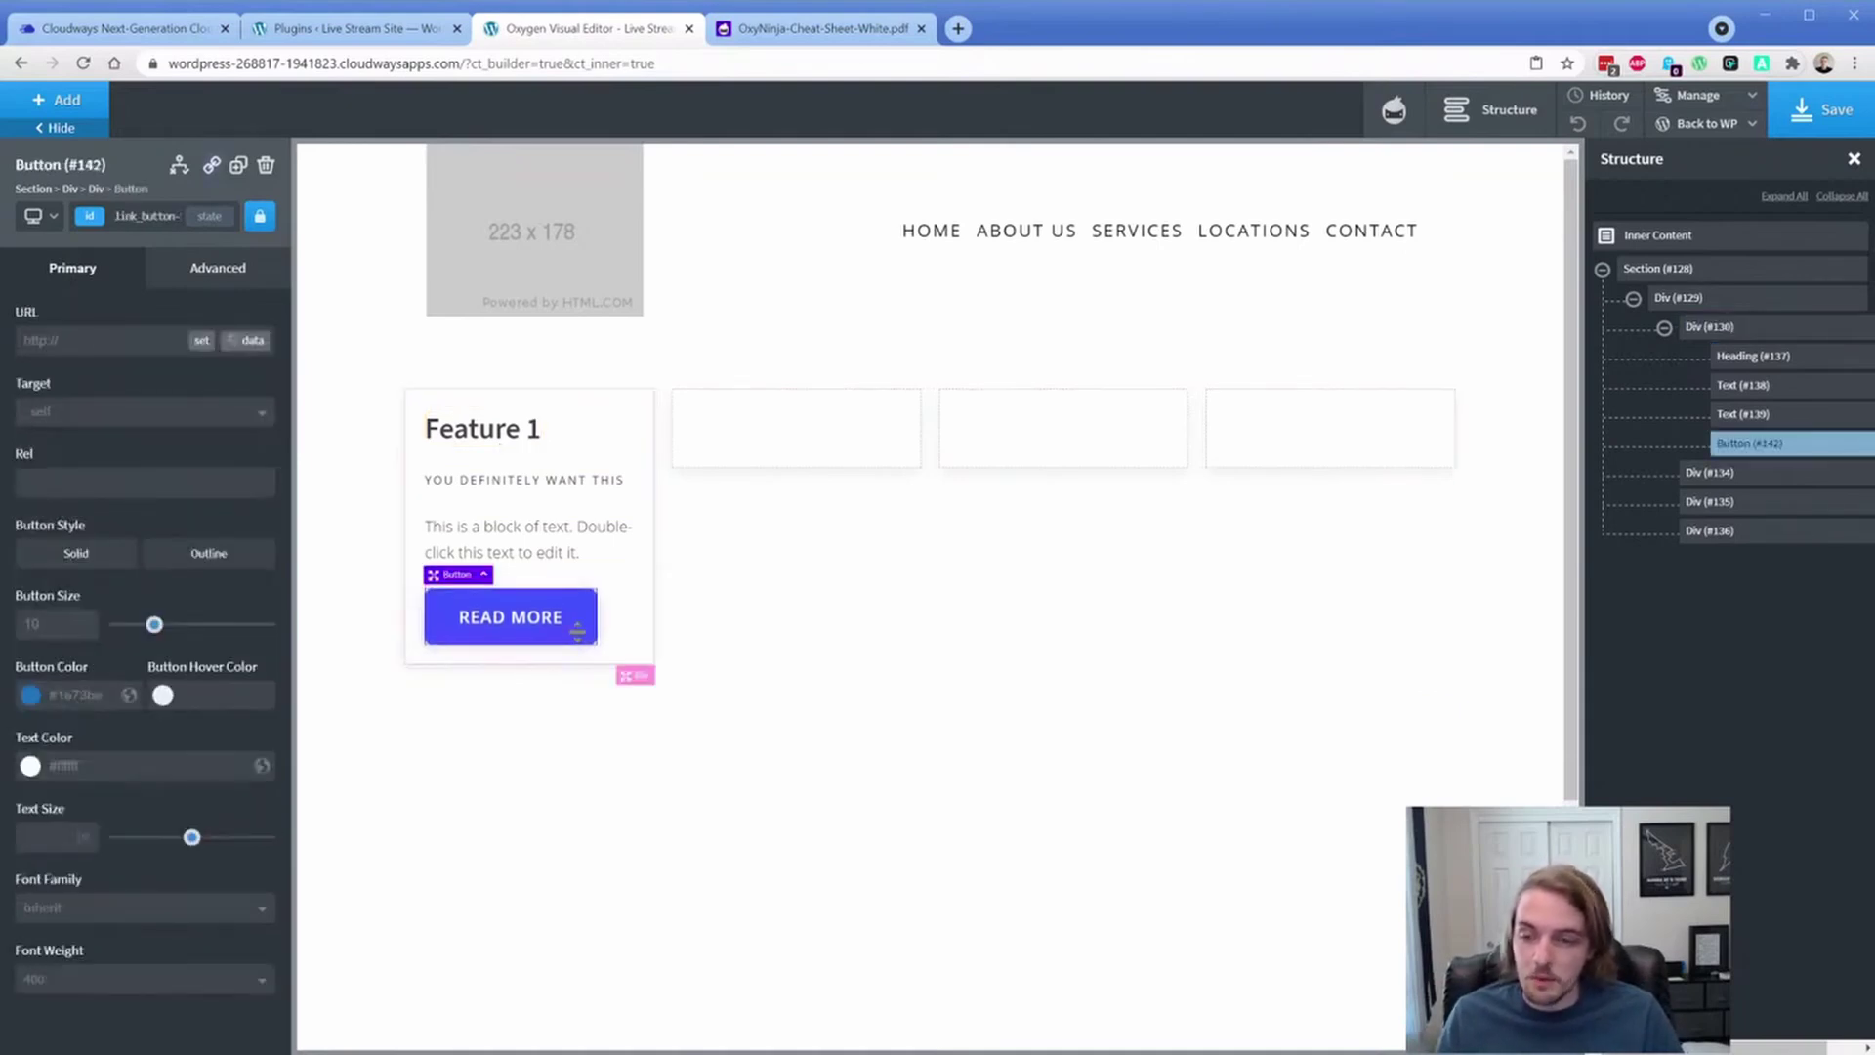
left_click(137, 216)
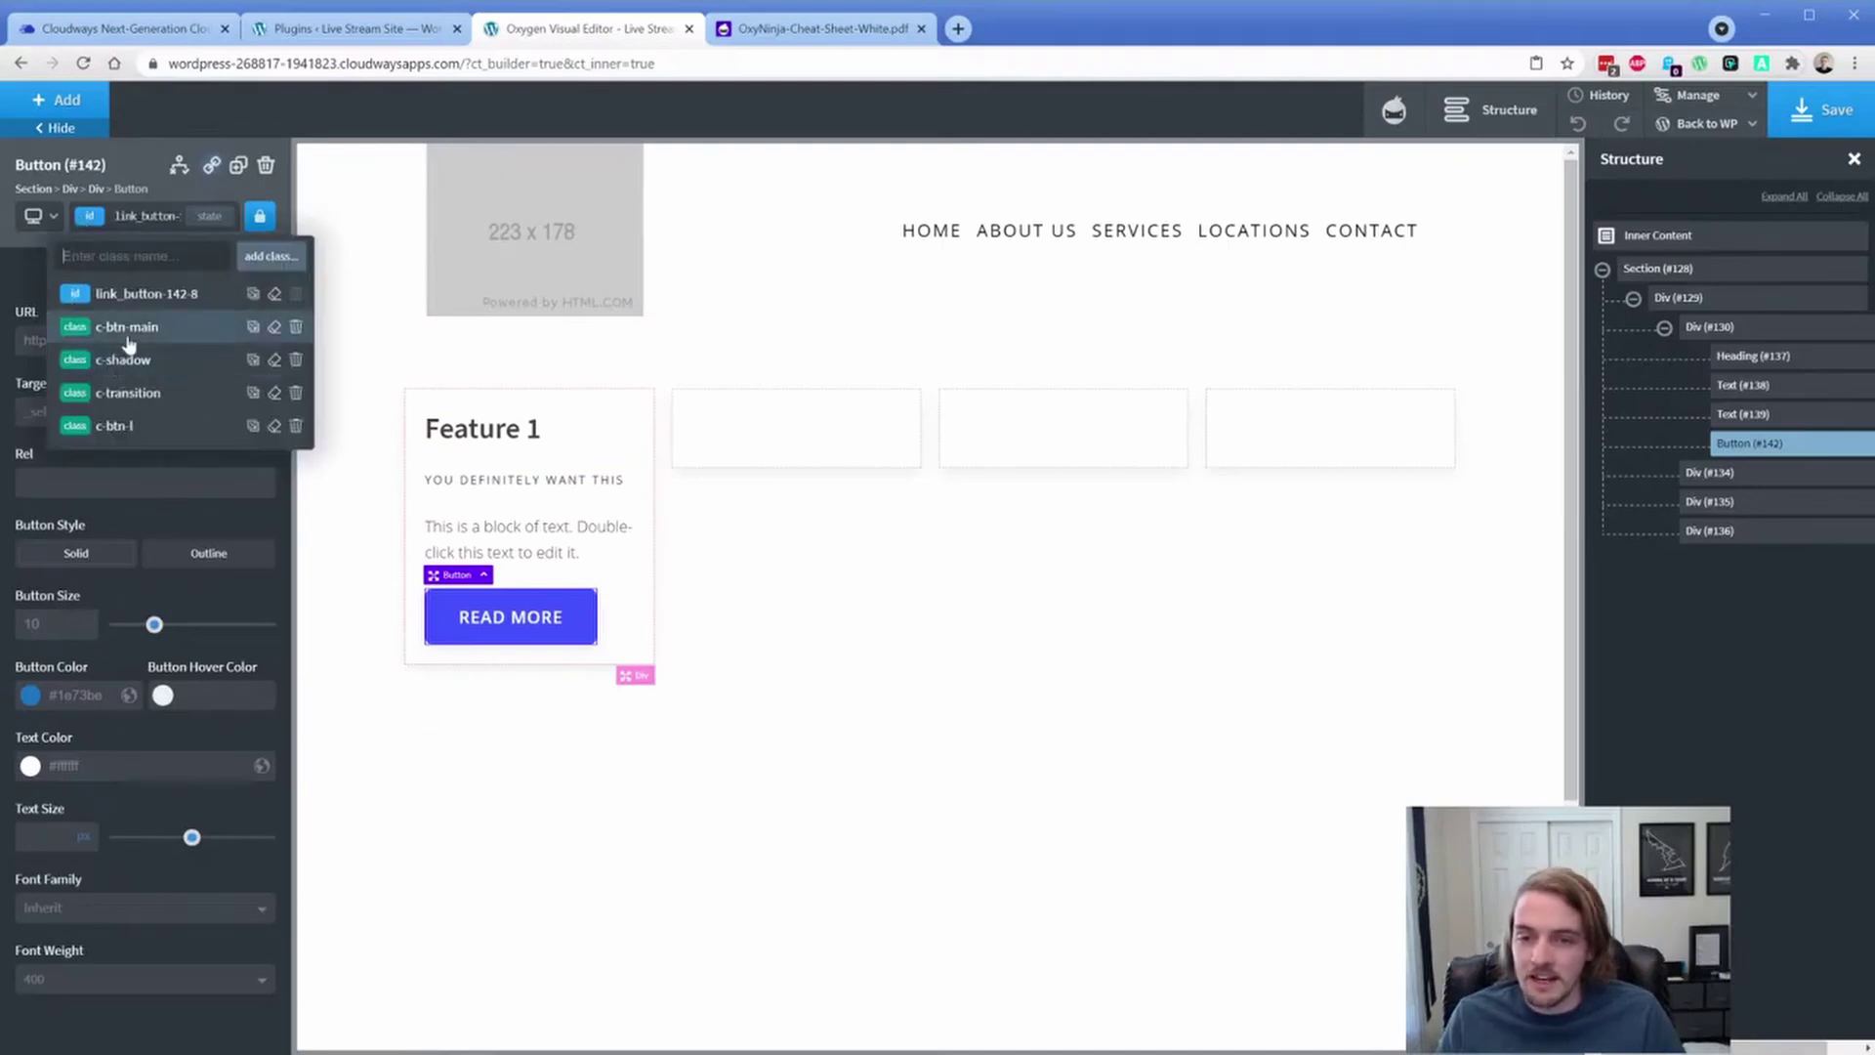
Step: Change the global core Accent 1 colour from #4353ff to teal #34d3b9
left_click(1701, 95)
left_click(1716, 125)
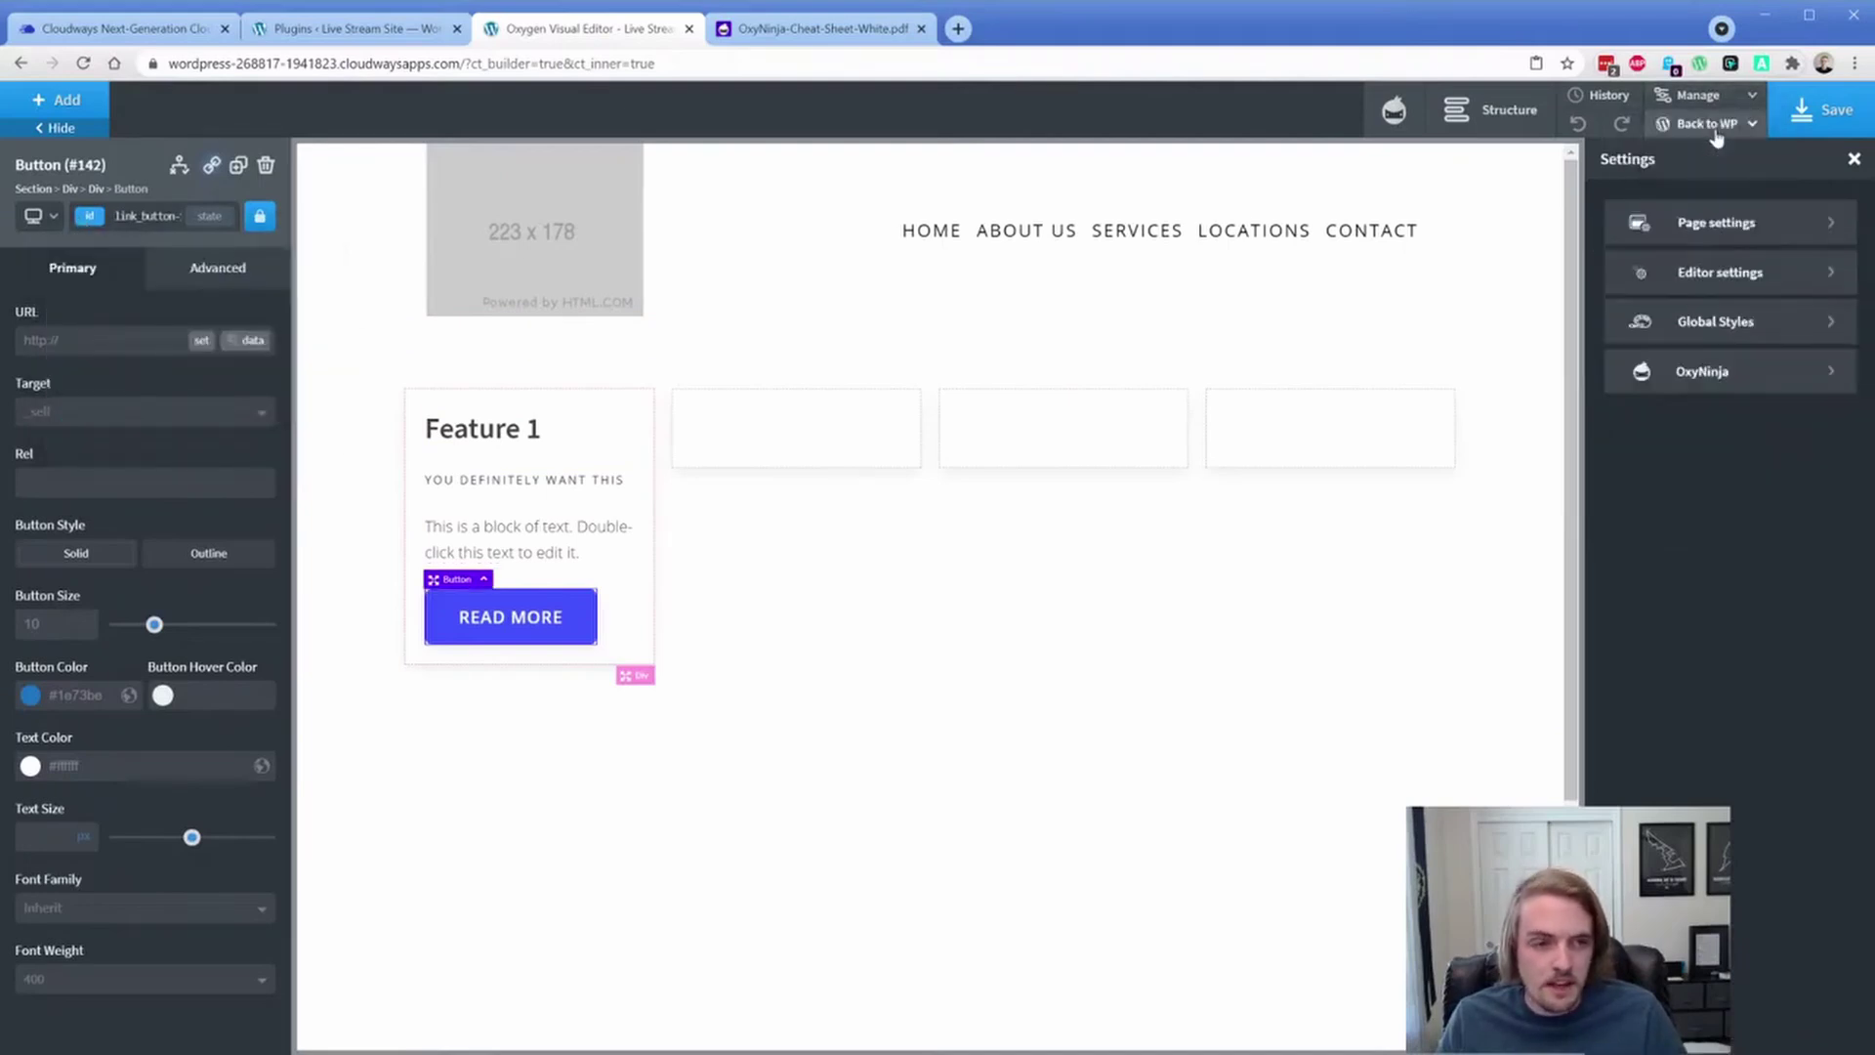
left_click(1690, 330)
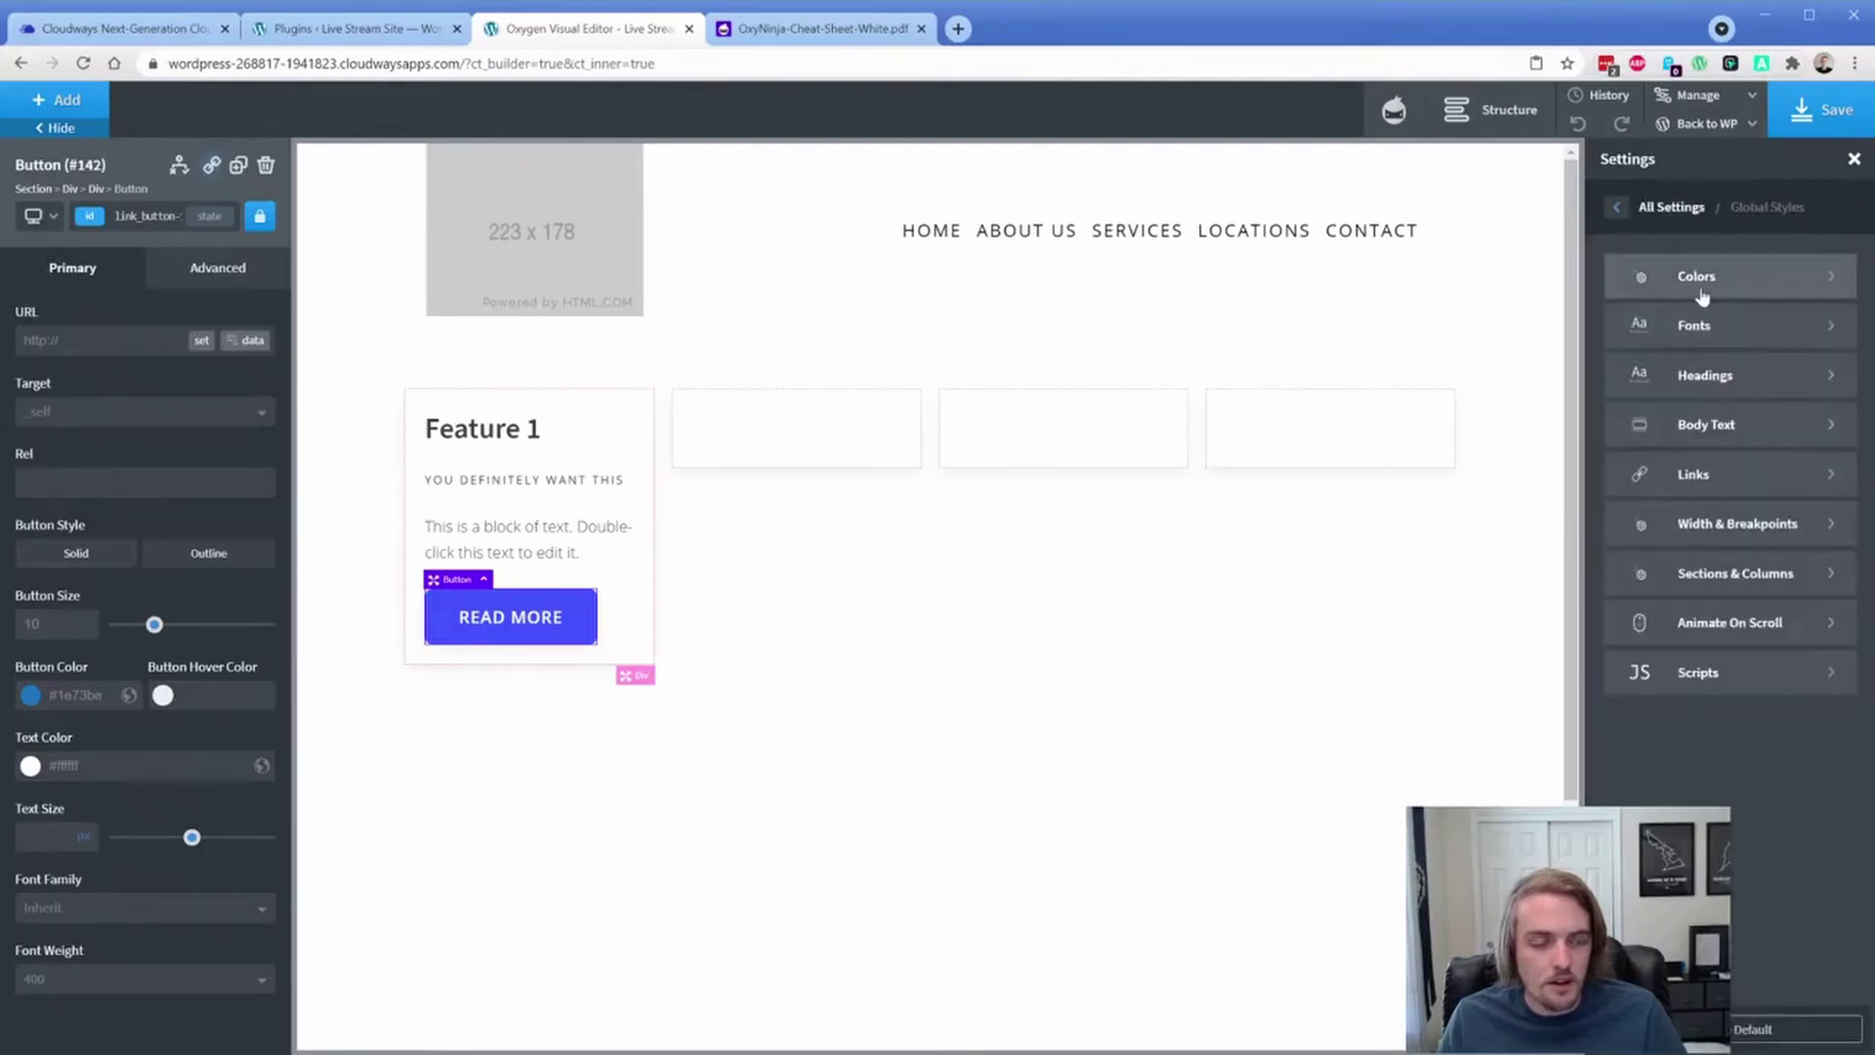
left_click(1699, 283)
left_click(1699, 323)
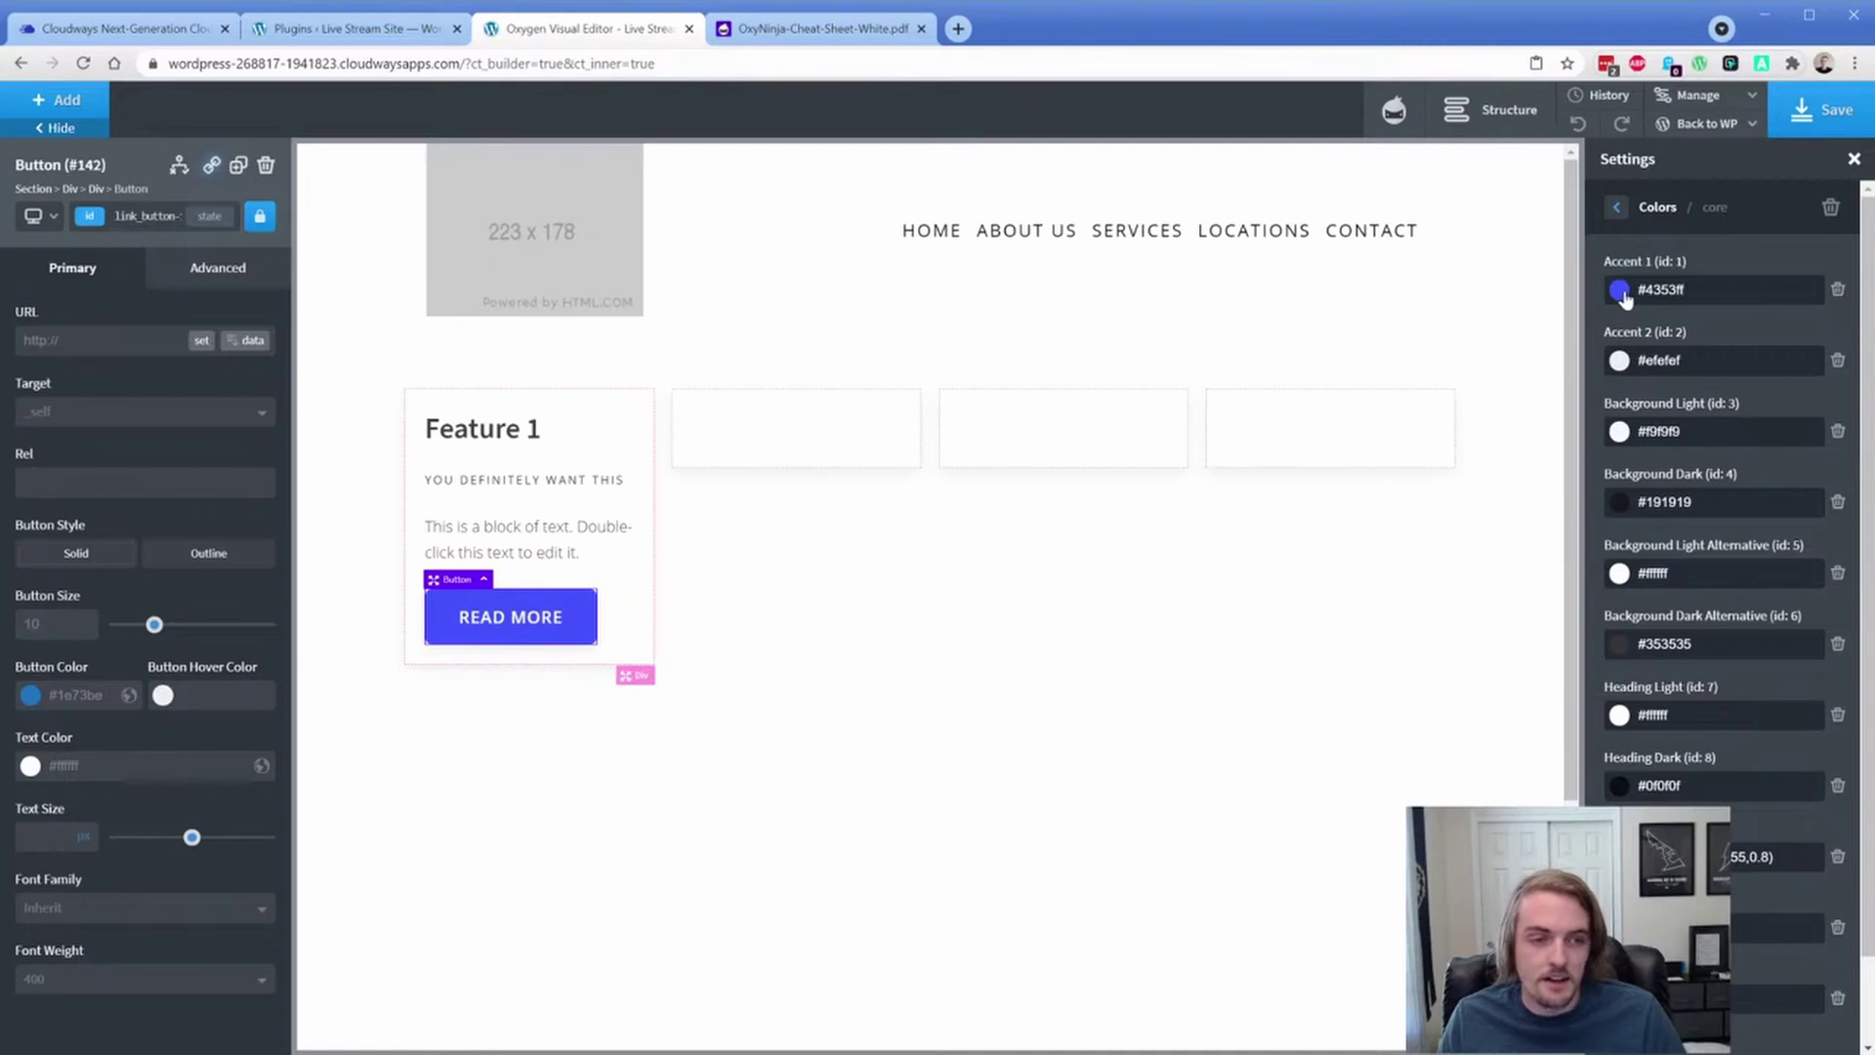
left_click(1620, 291)
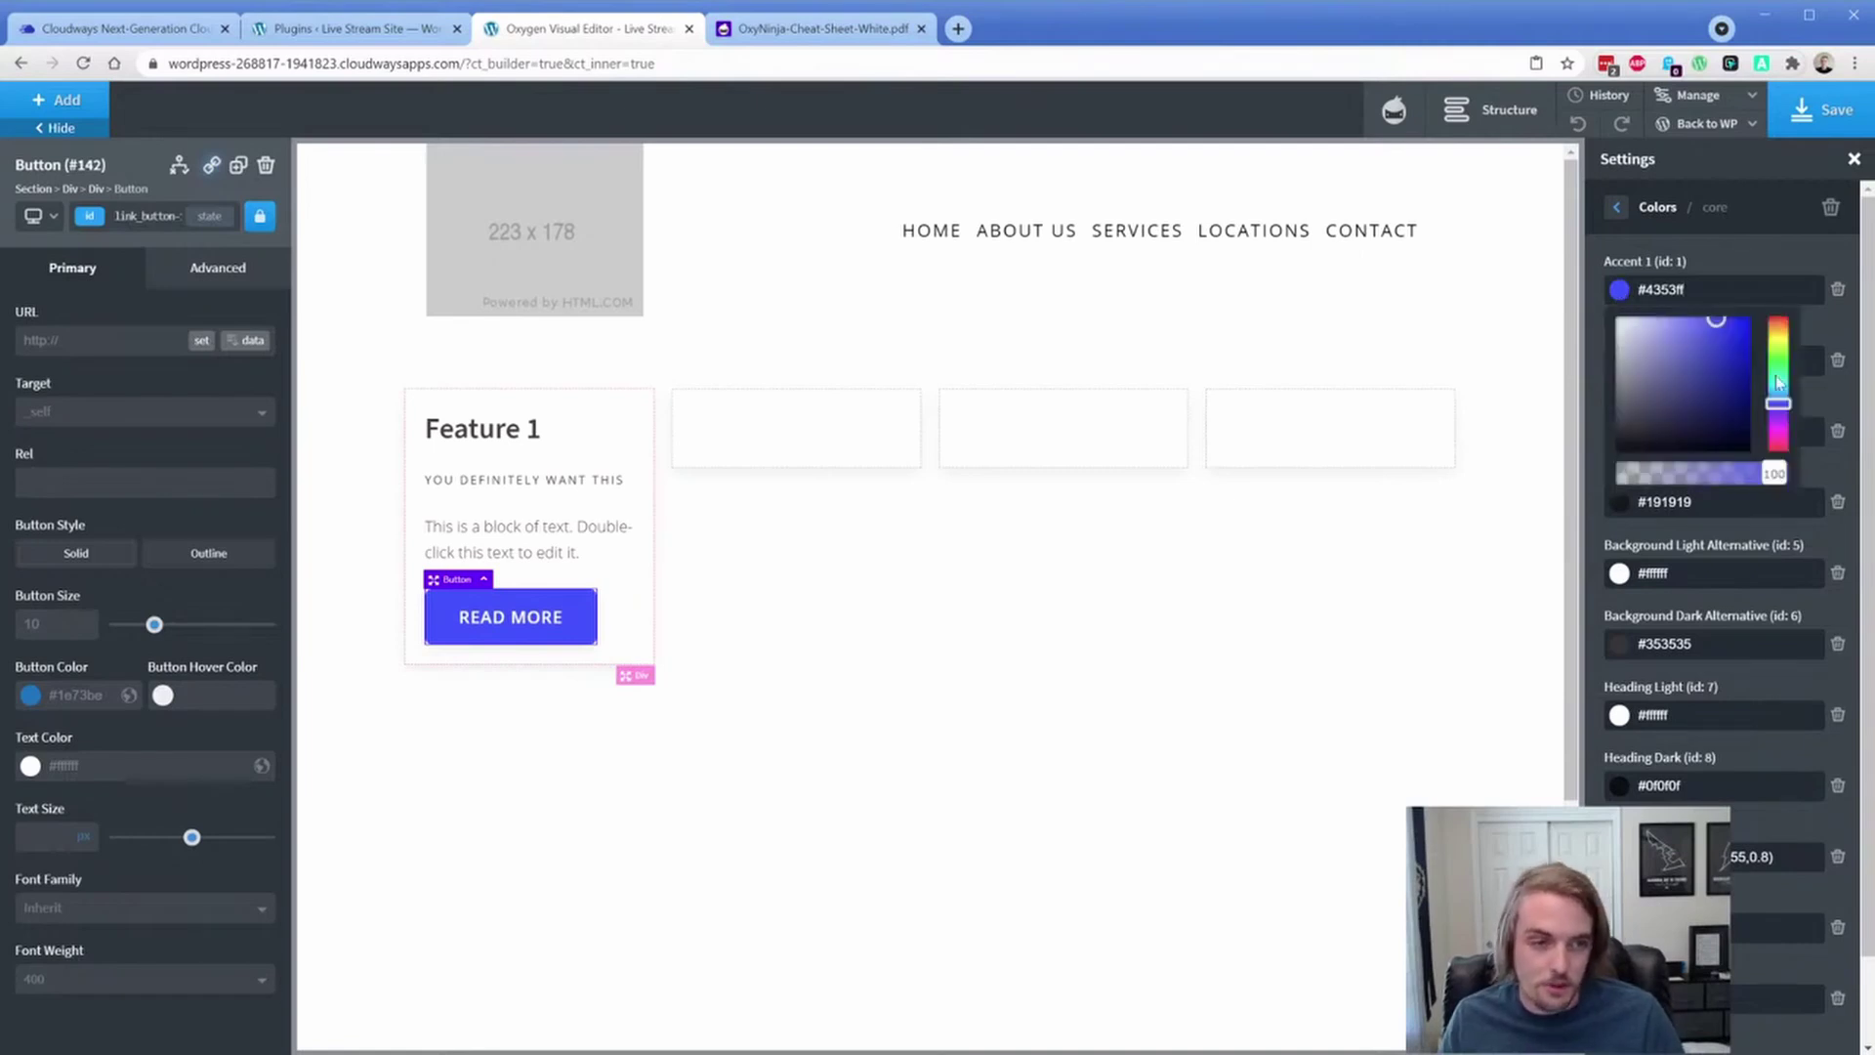
left_click_drag(1777, 382, 1717, 341)
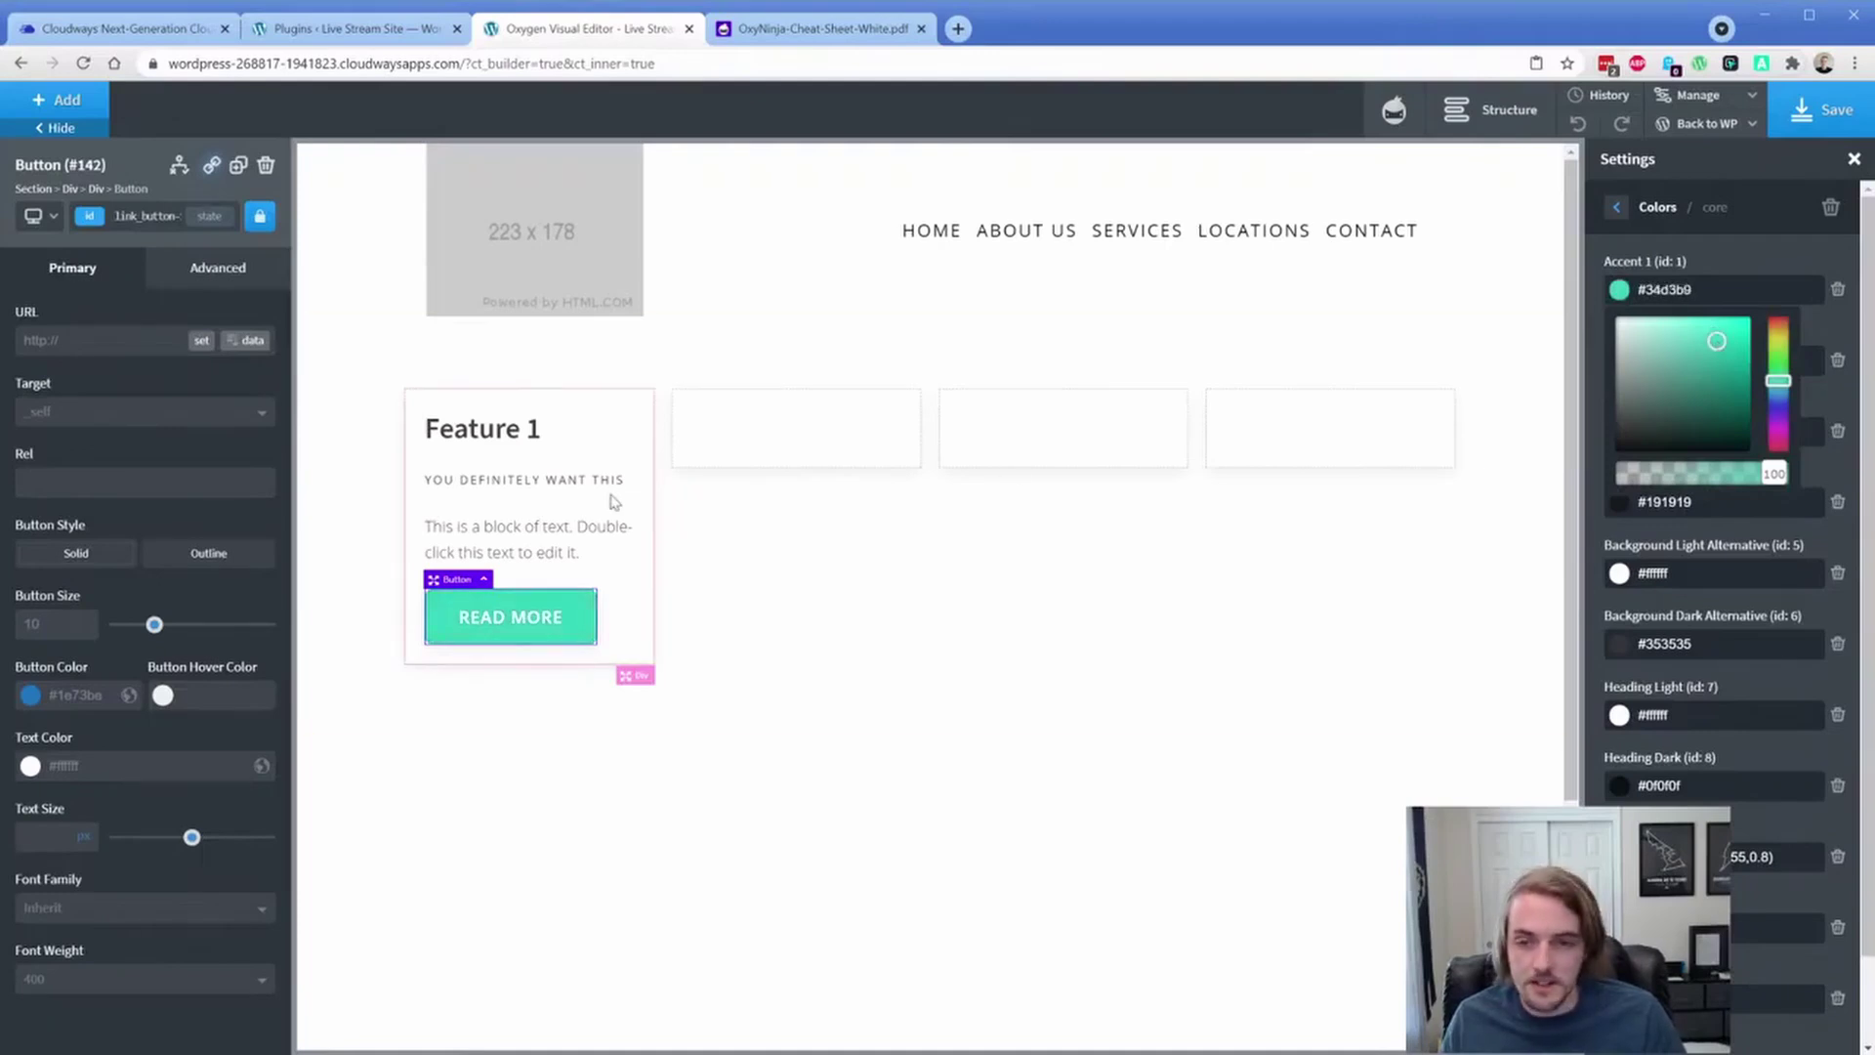
left_click(553, 488)
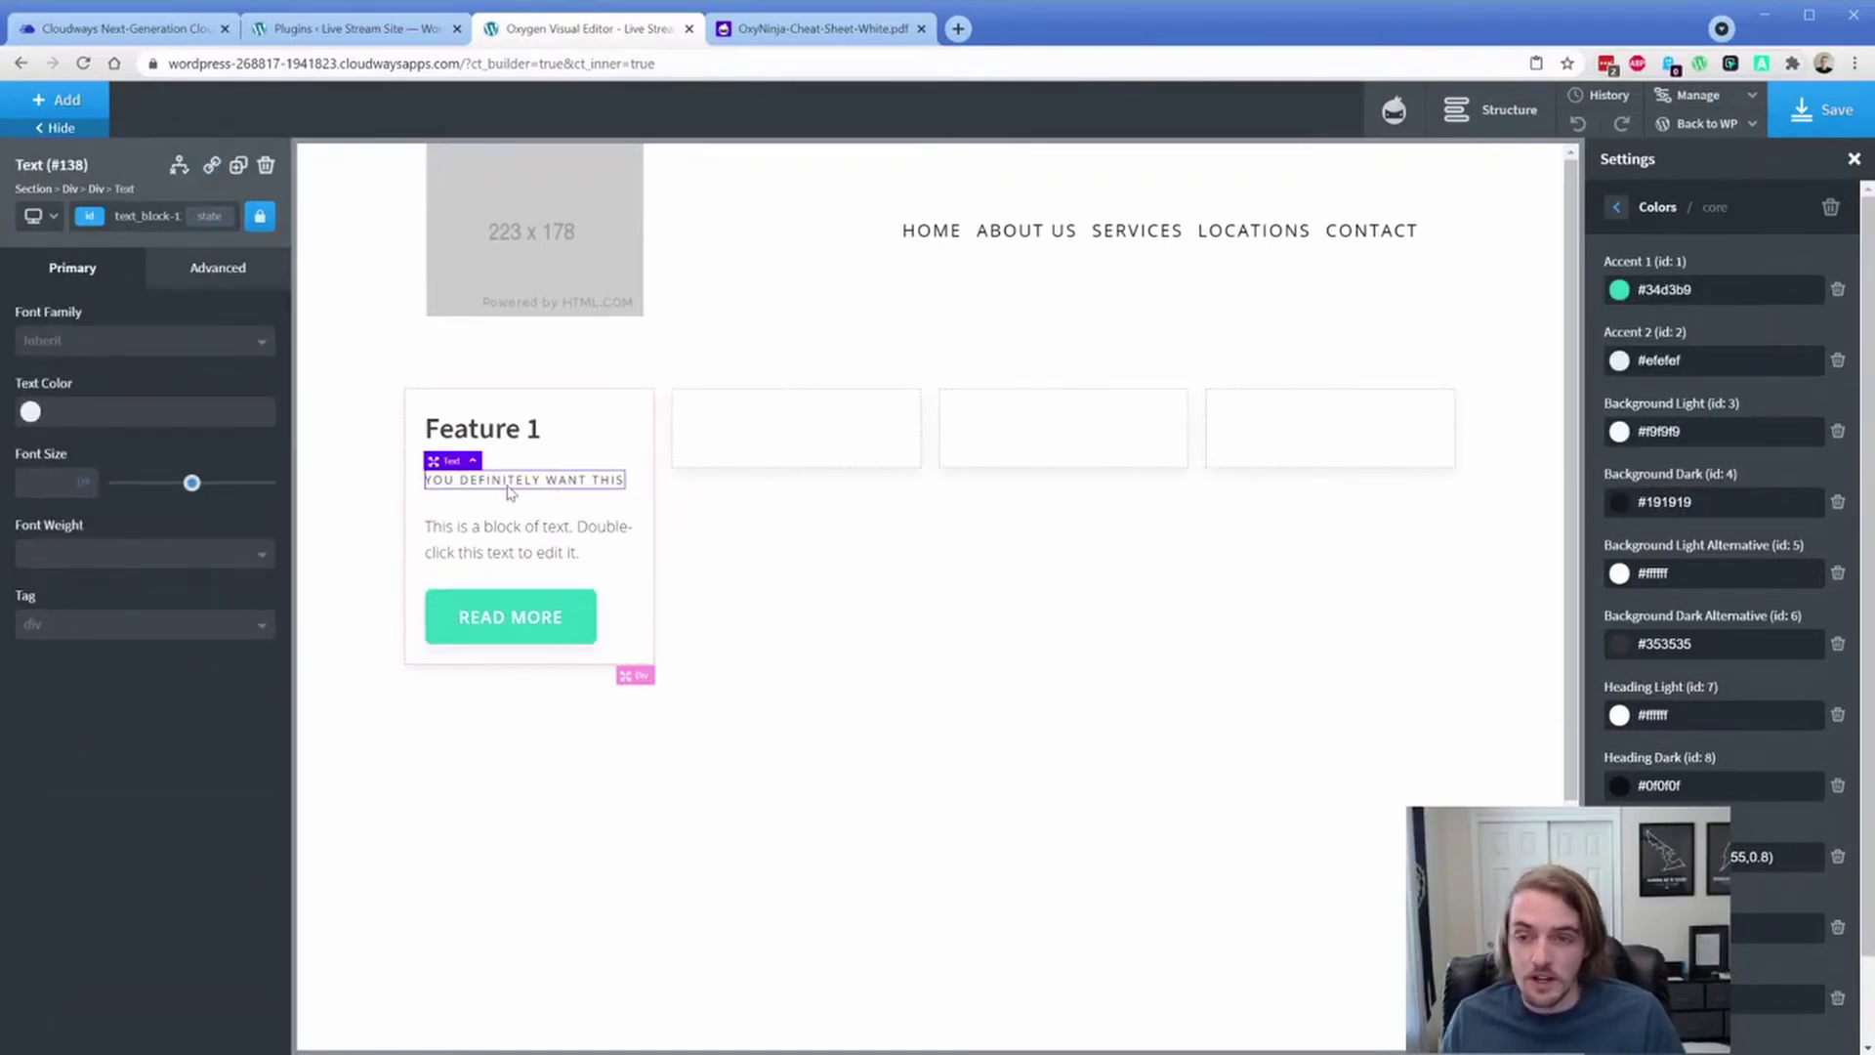
Step: Apply c-text-accent to the YOU DEFINITELY WANT THIS tagline, turning it teal
left_click(146, 216)
type("svvr")
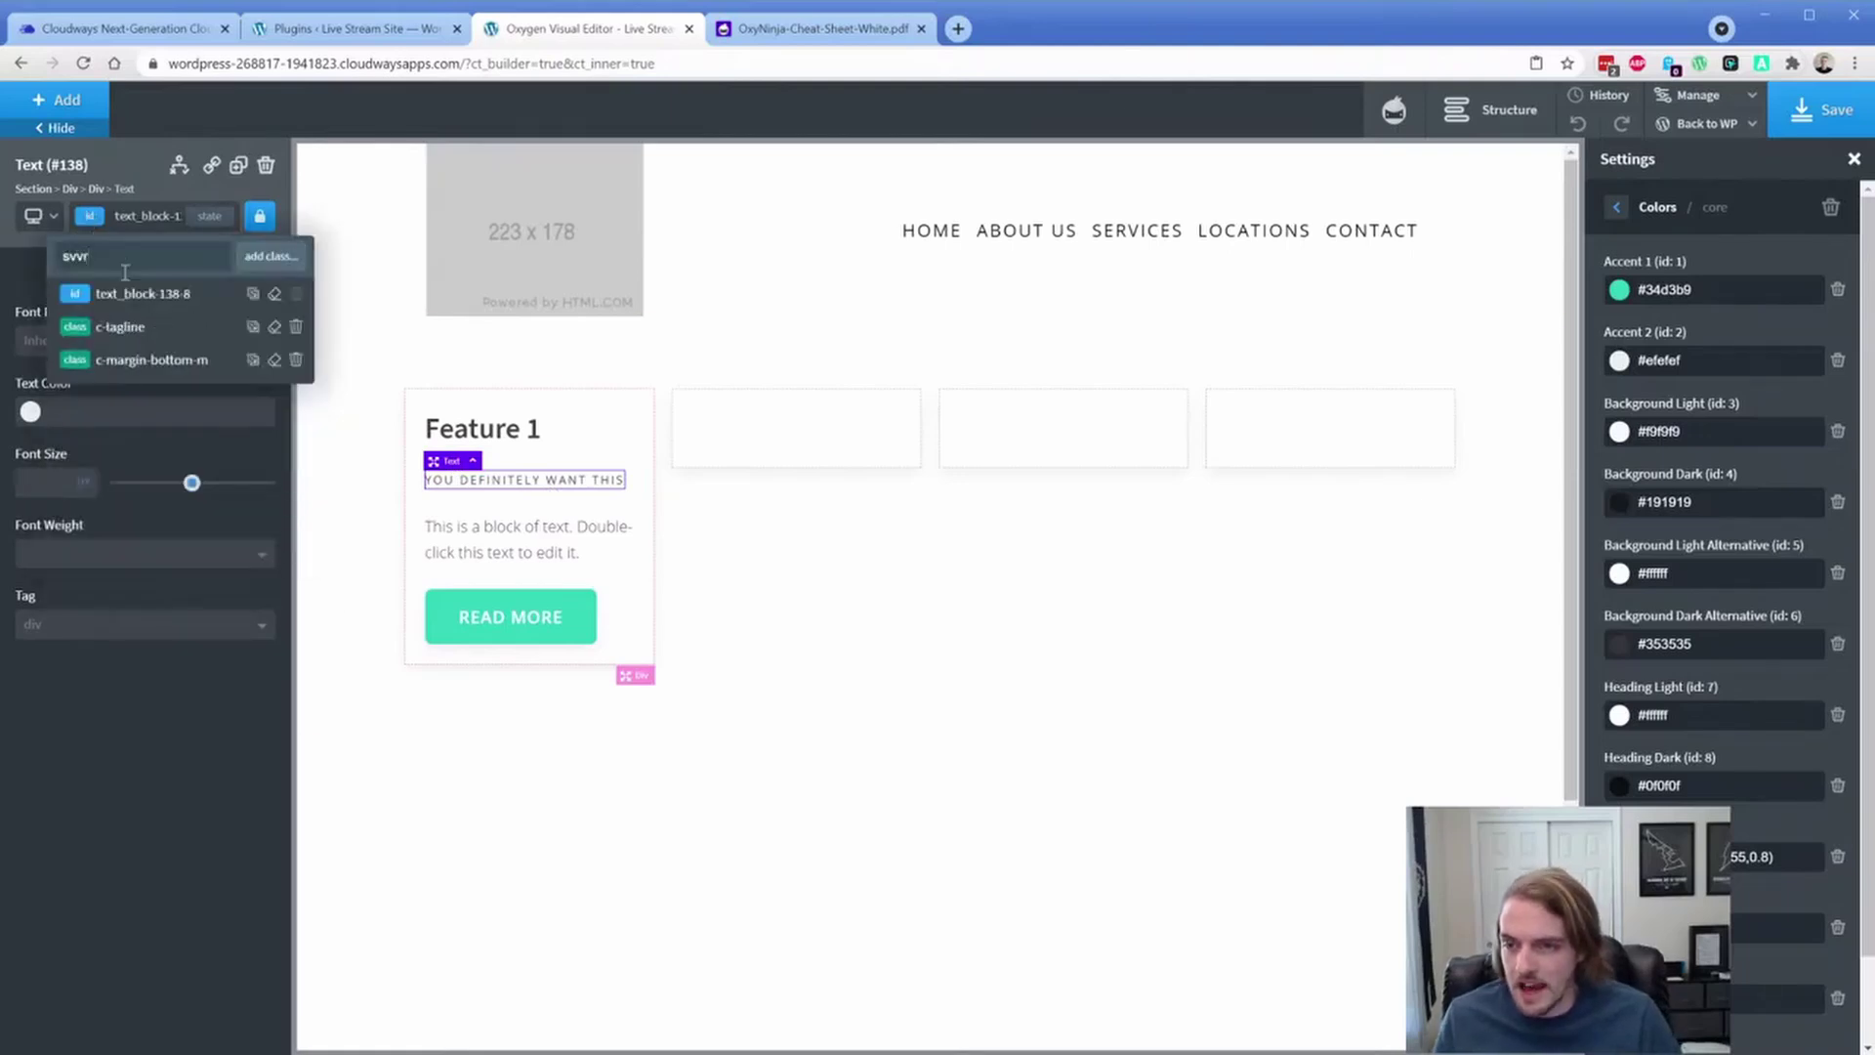
key("BackSpace")
key("BackSpace")
key("BackSpace")
key("BackSpace")
type("acce")
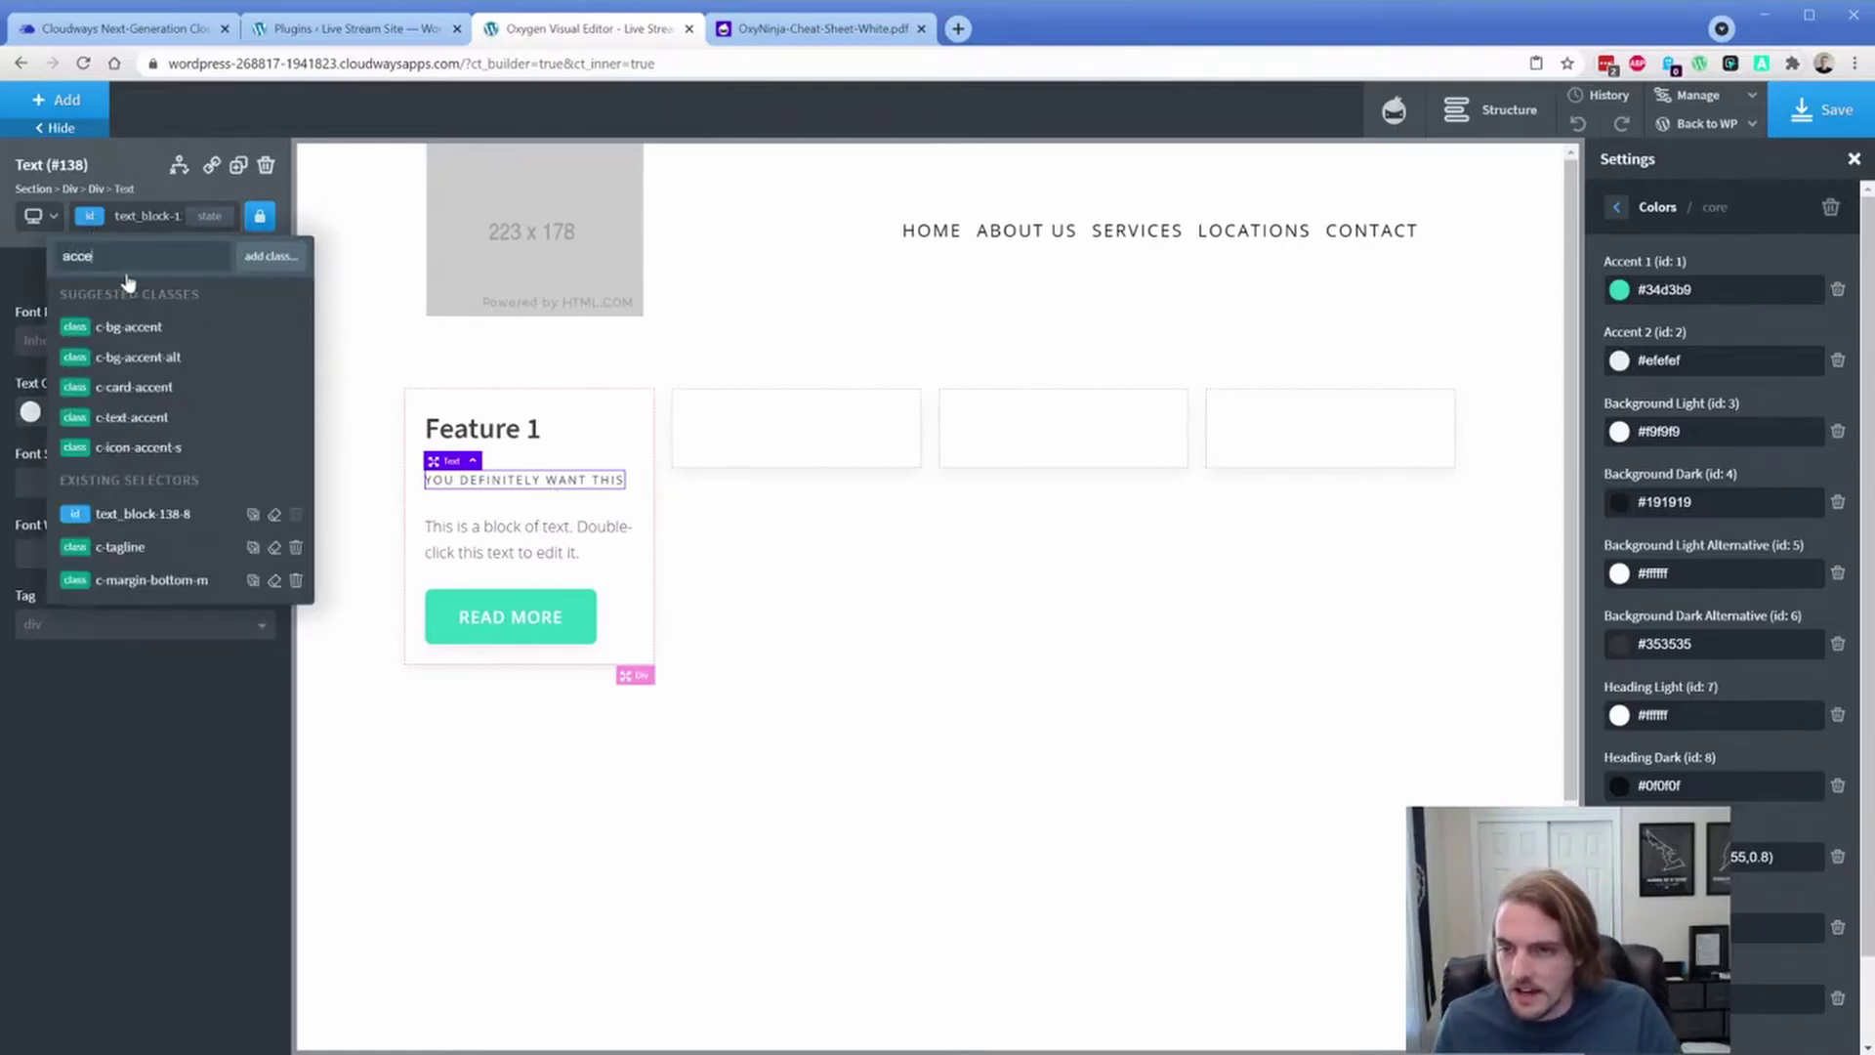
left_click(161, 418)
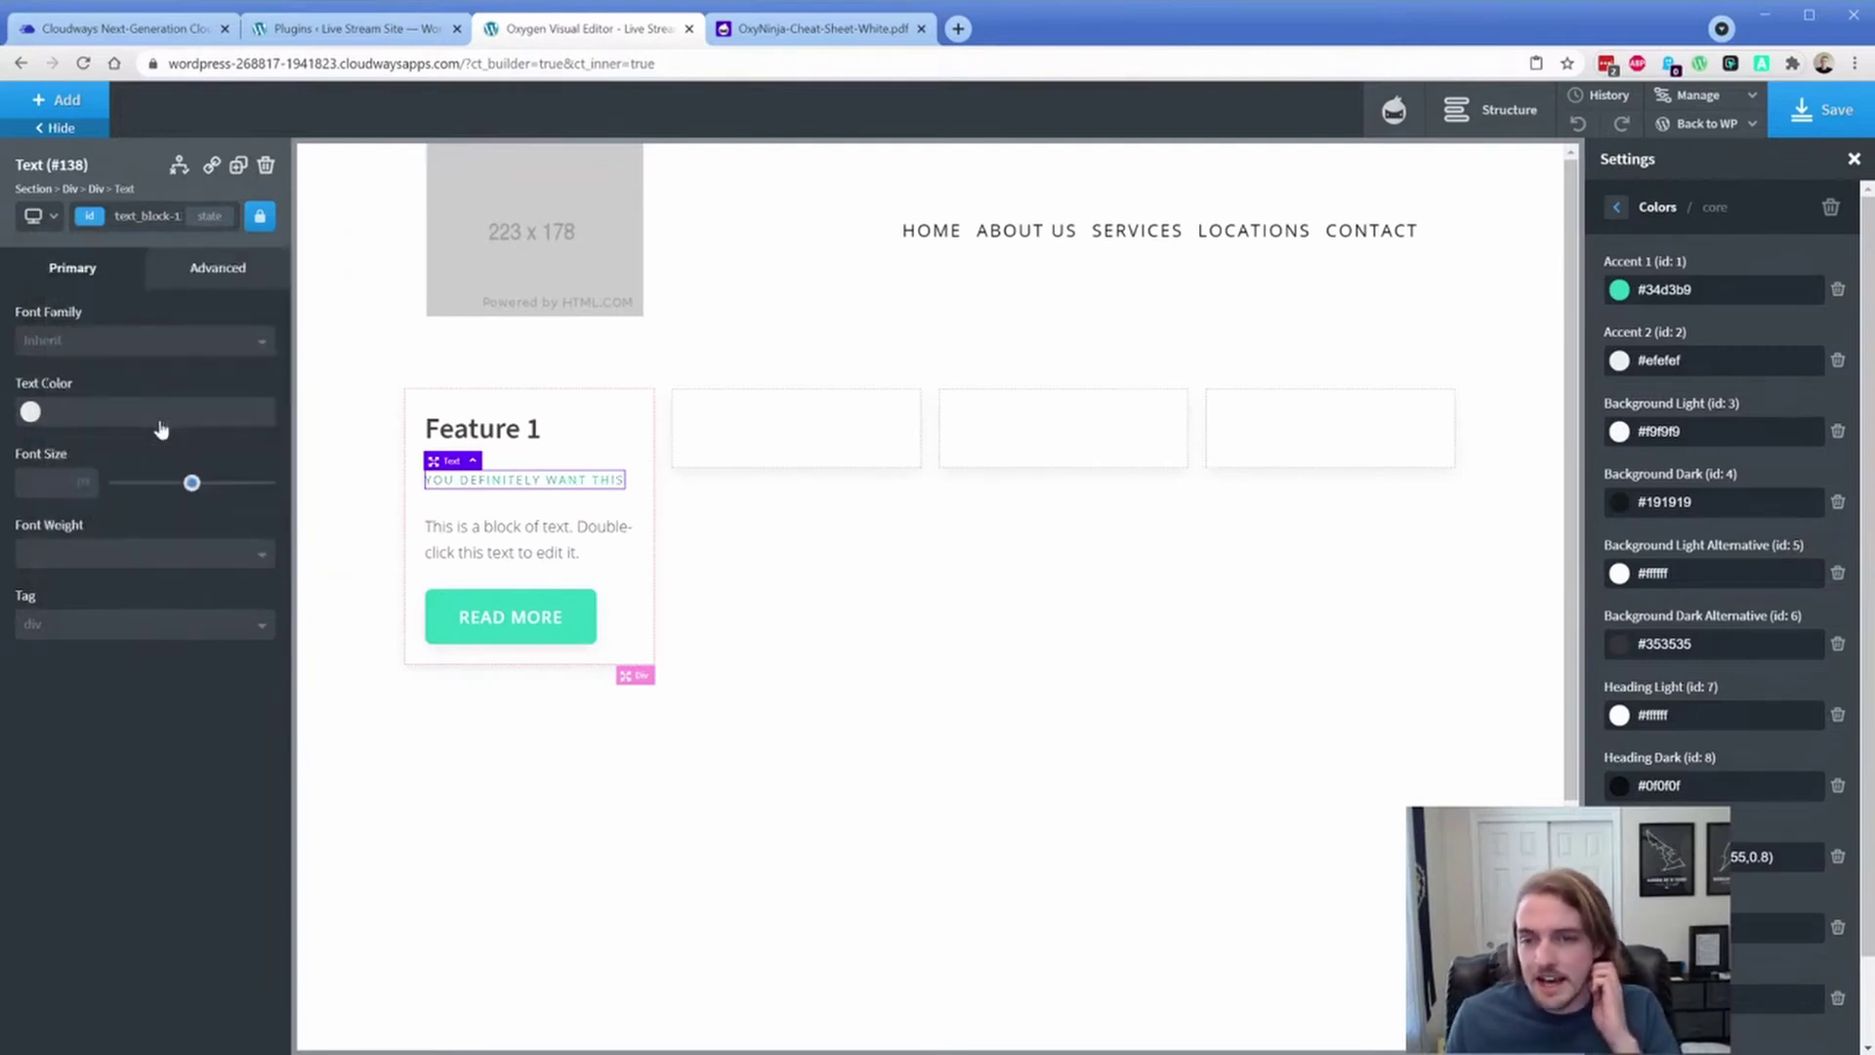
left_click(1716, 286)
left_click(1722, 289)
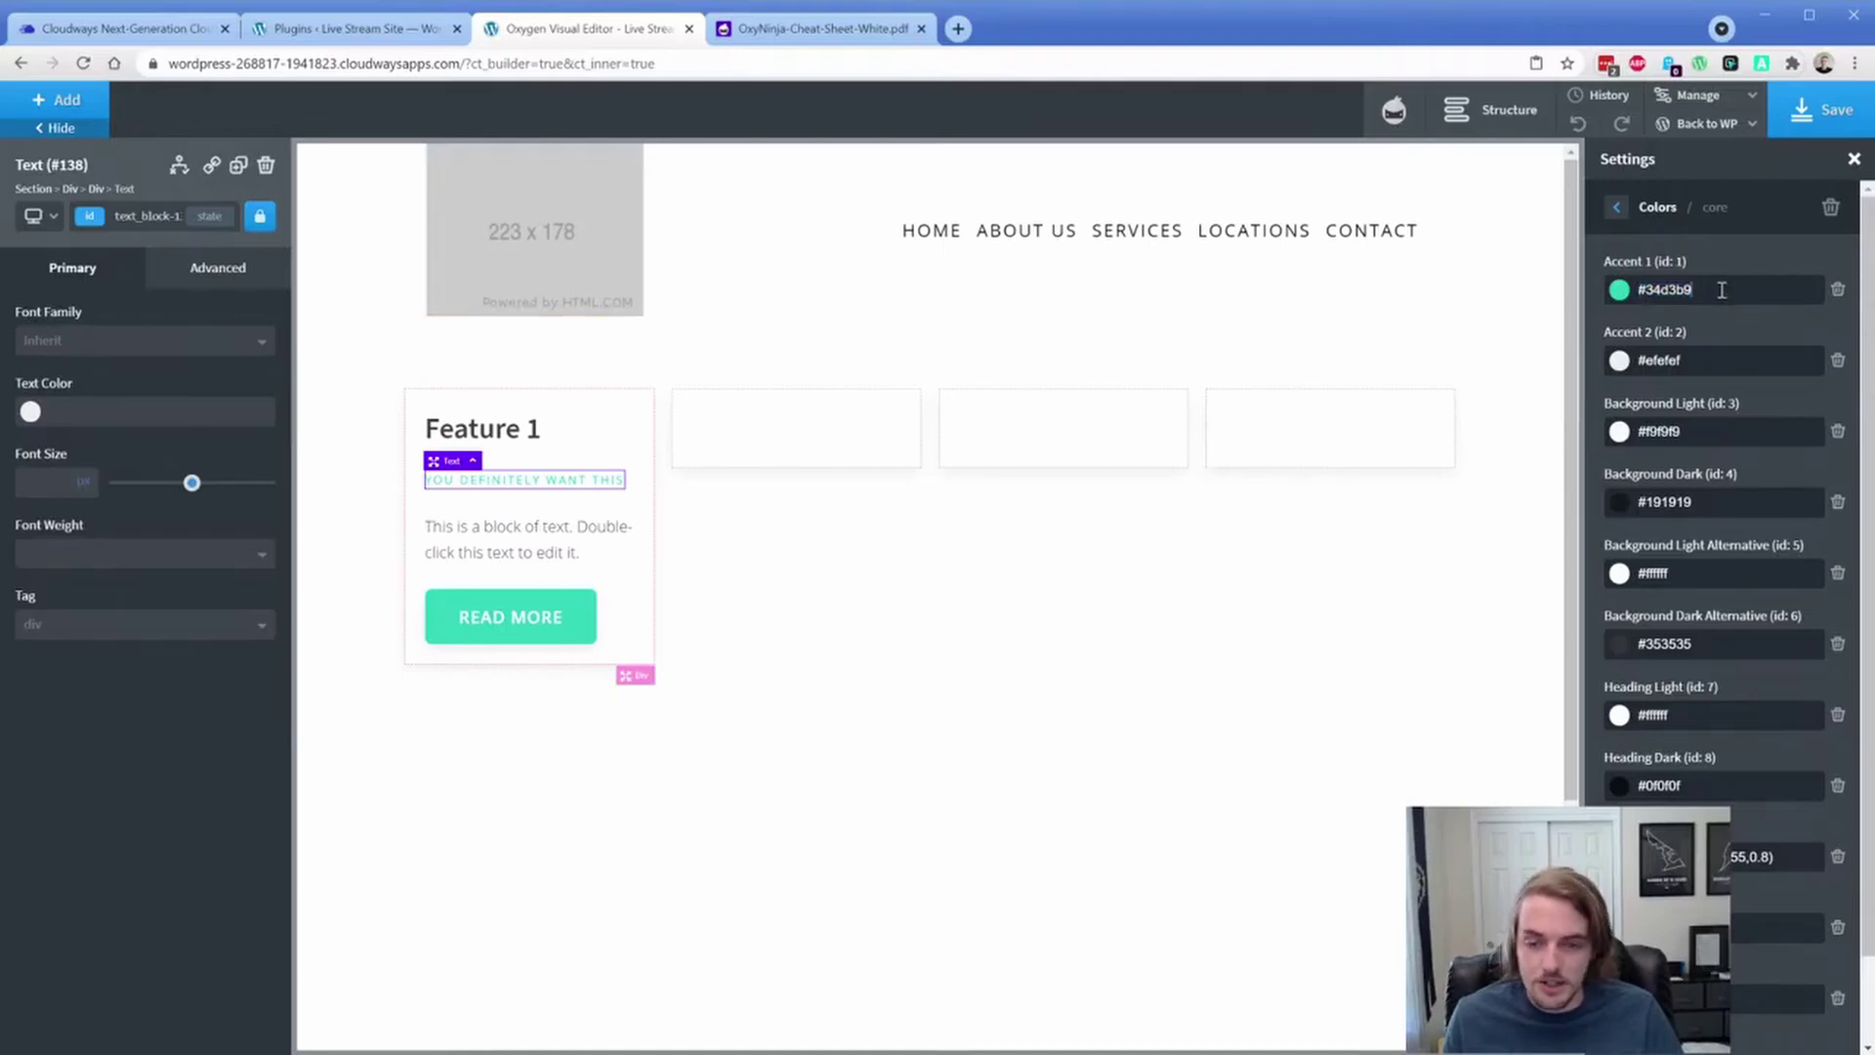
left_click(605, 441)
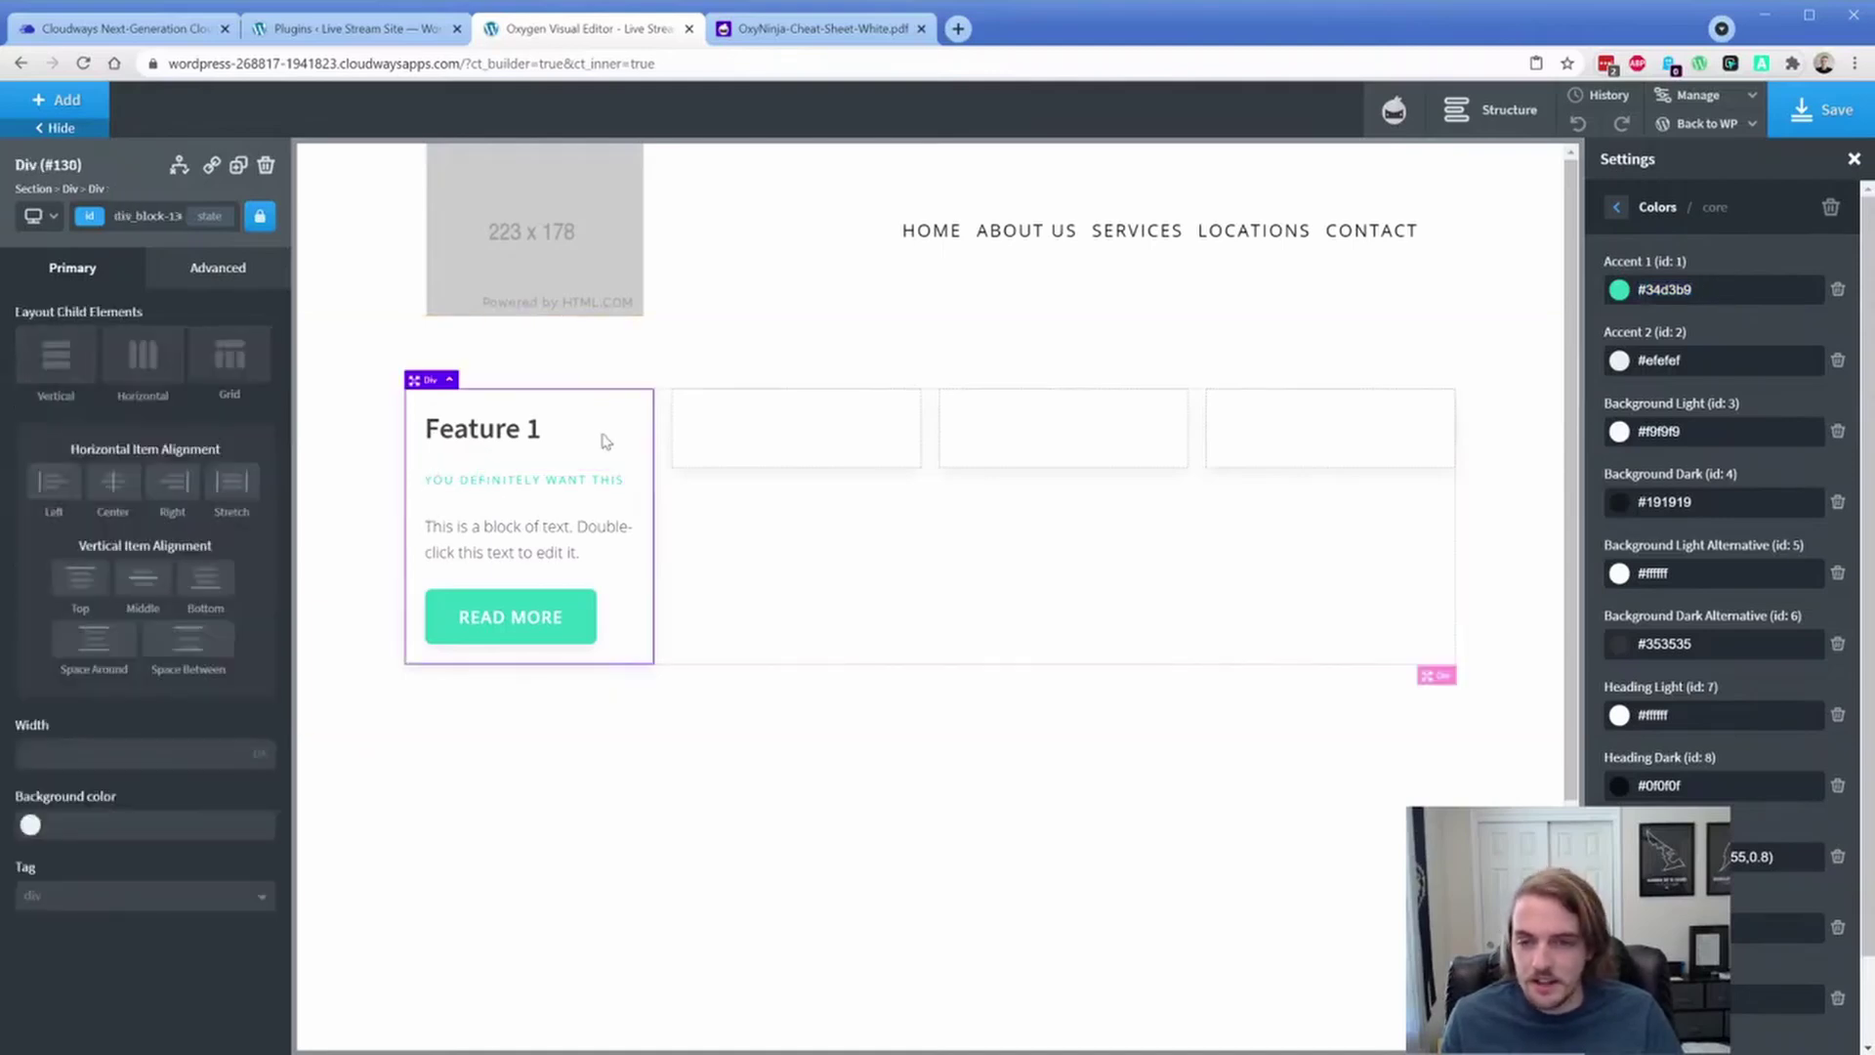
Step: Delete the three empty placeholder boxes and duplicate the Feature 1 card three times
left_click(1503, 110)
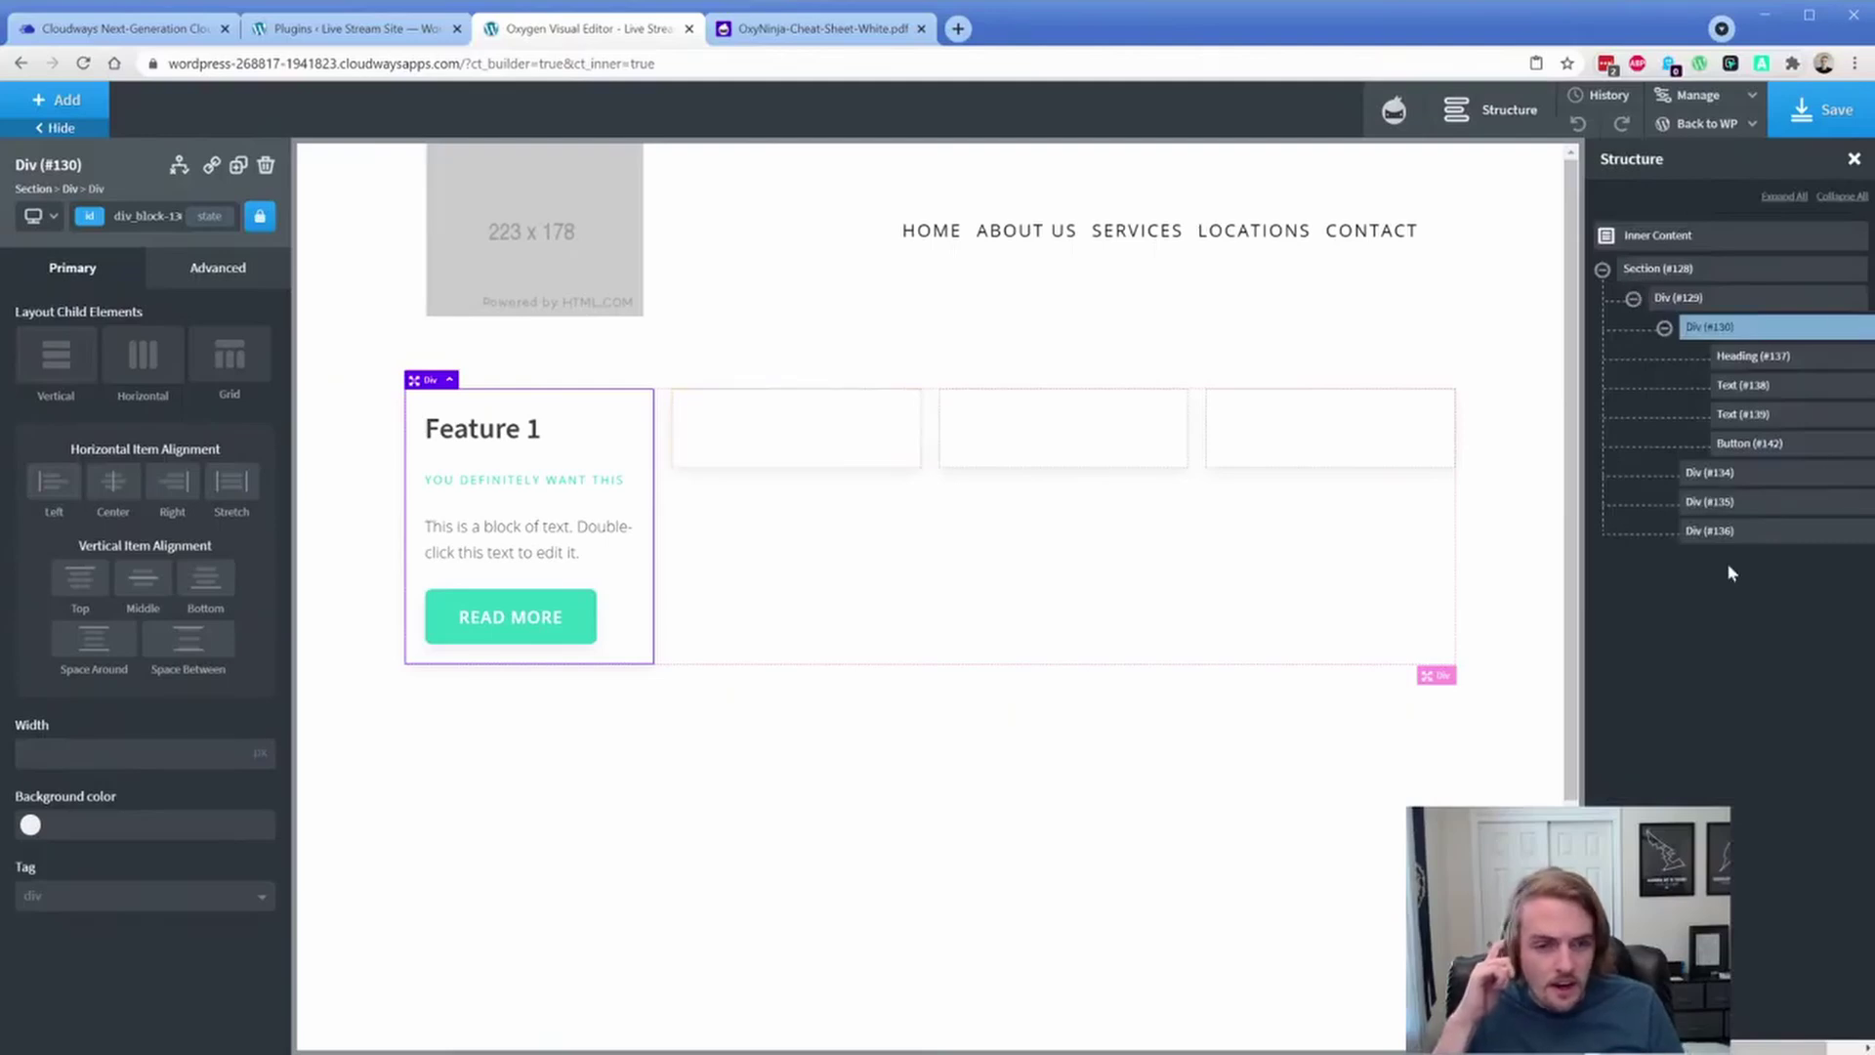
left_click(1824, 530)
left_click(1824, 501)
left_click(1824, 471)
left_click(1660, 327)
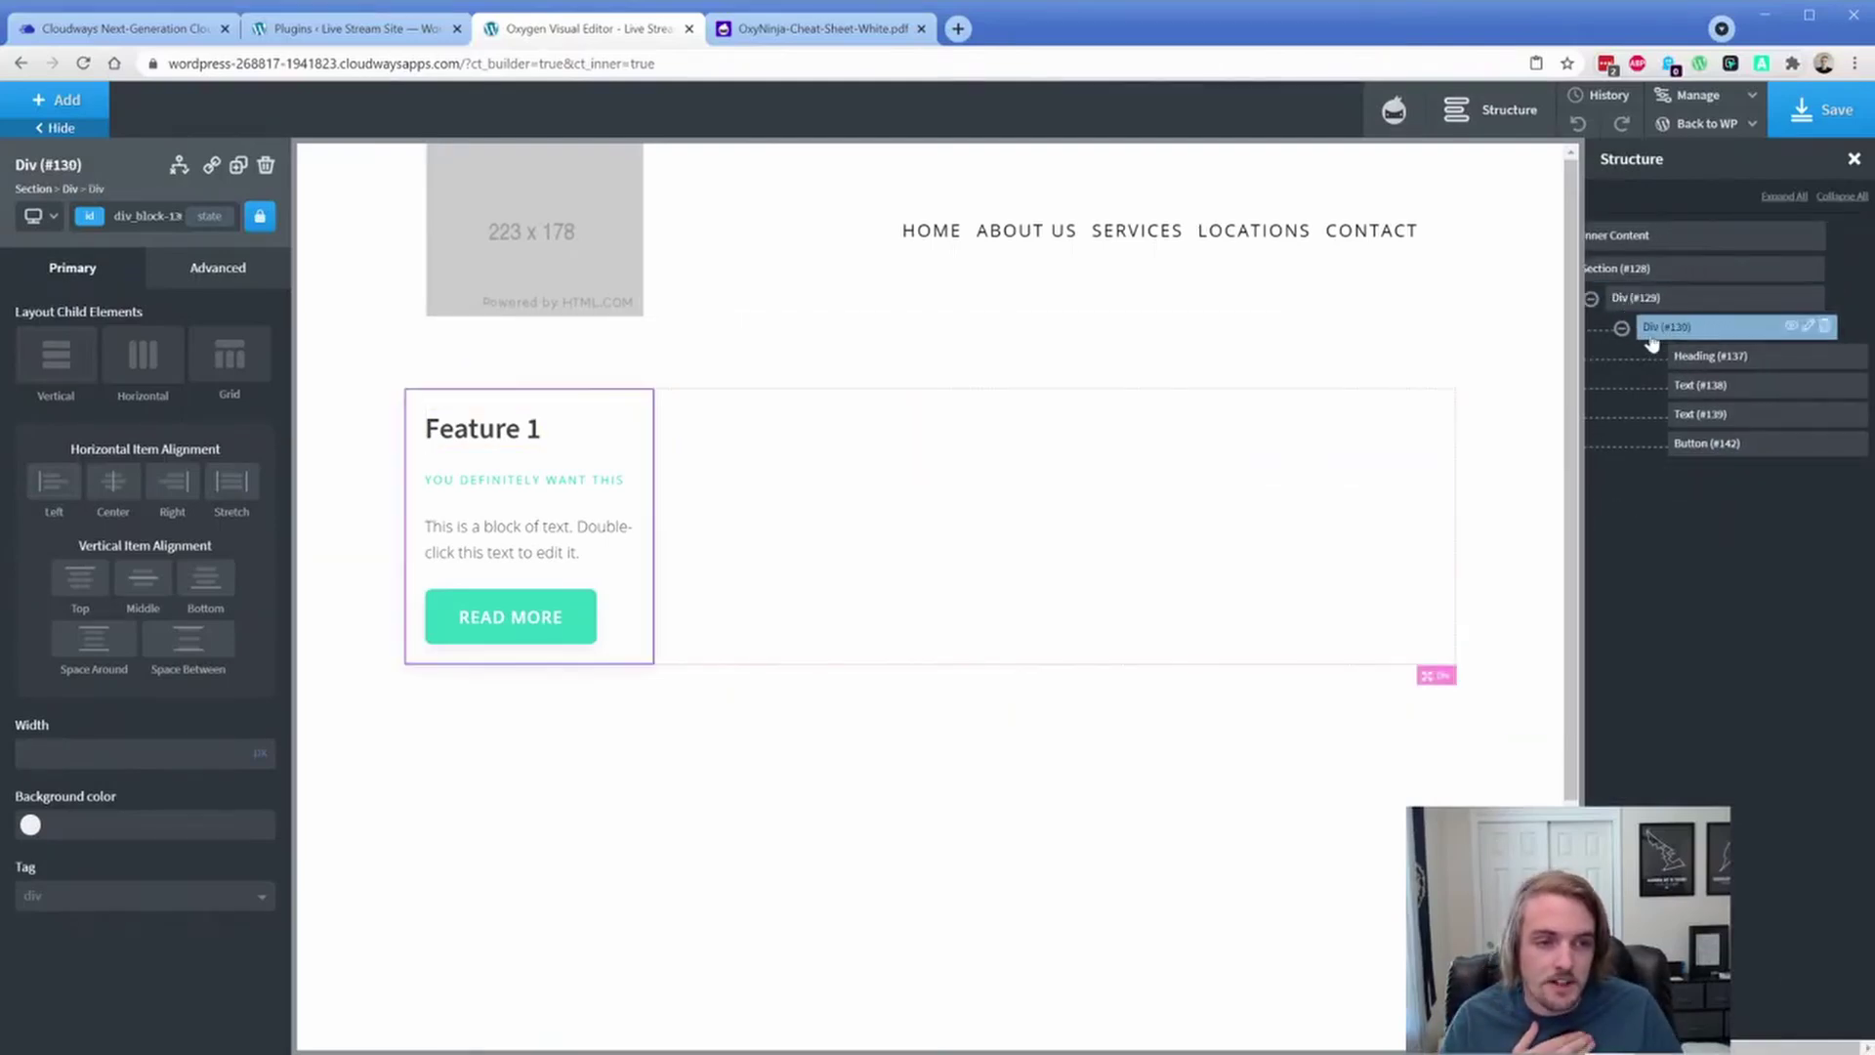
left_click(1621, 327)
left_click(237, 166)
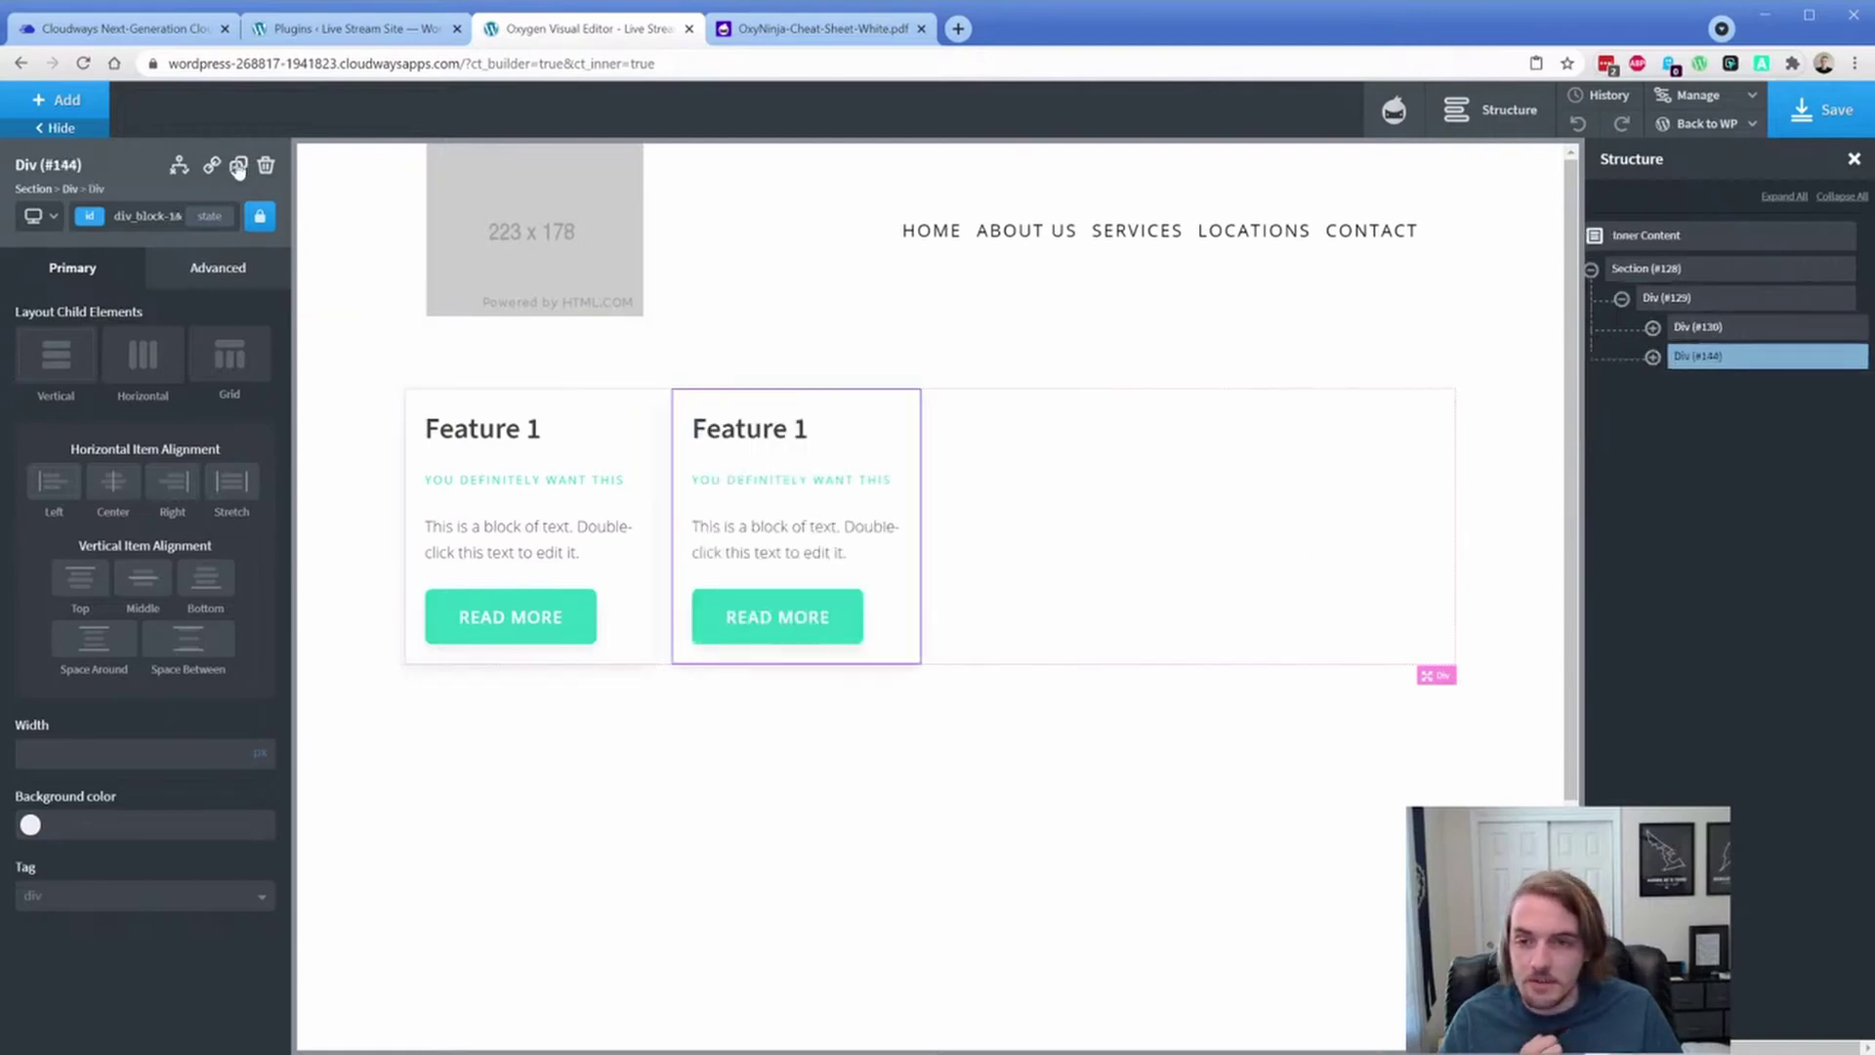
left_click(238, 167)
left_click(238, 167)
Step: Rename the copied cards' headings to Feature 2, Feature 3 and Feature 4
left_click(772, 432)
double_click(772, 433)
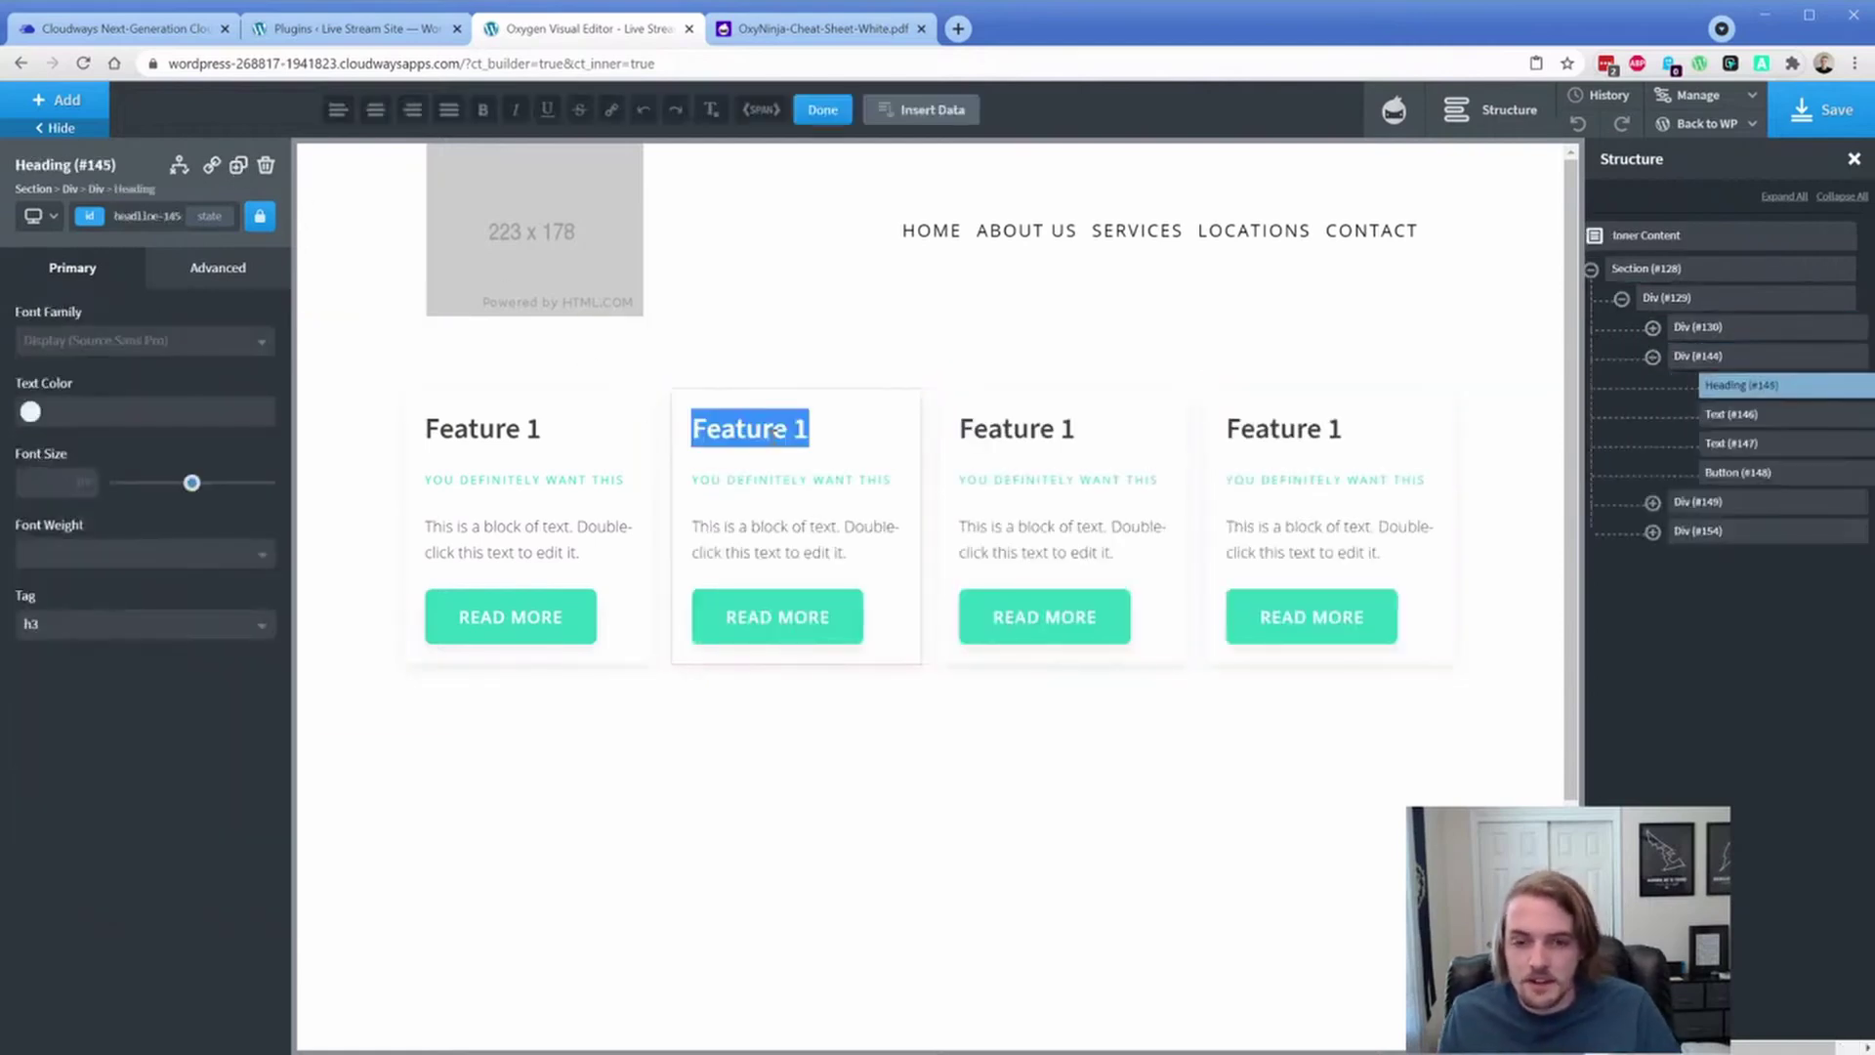
key("BackSpace")
type("2")
left_click(1056, 433)
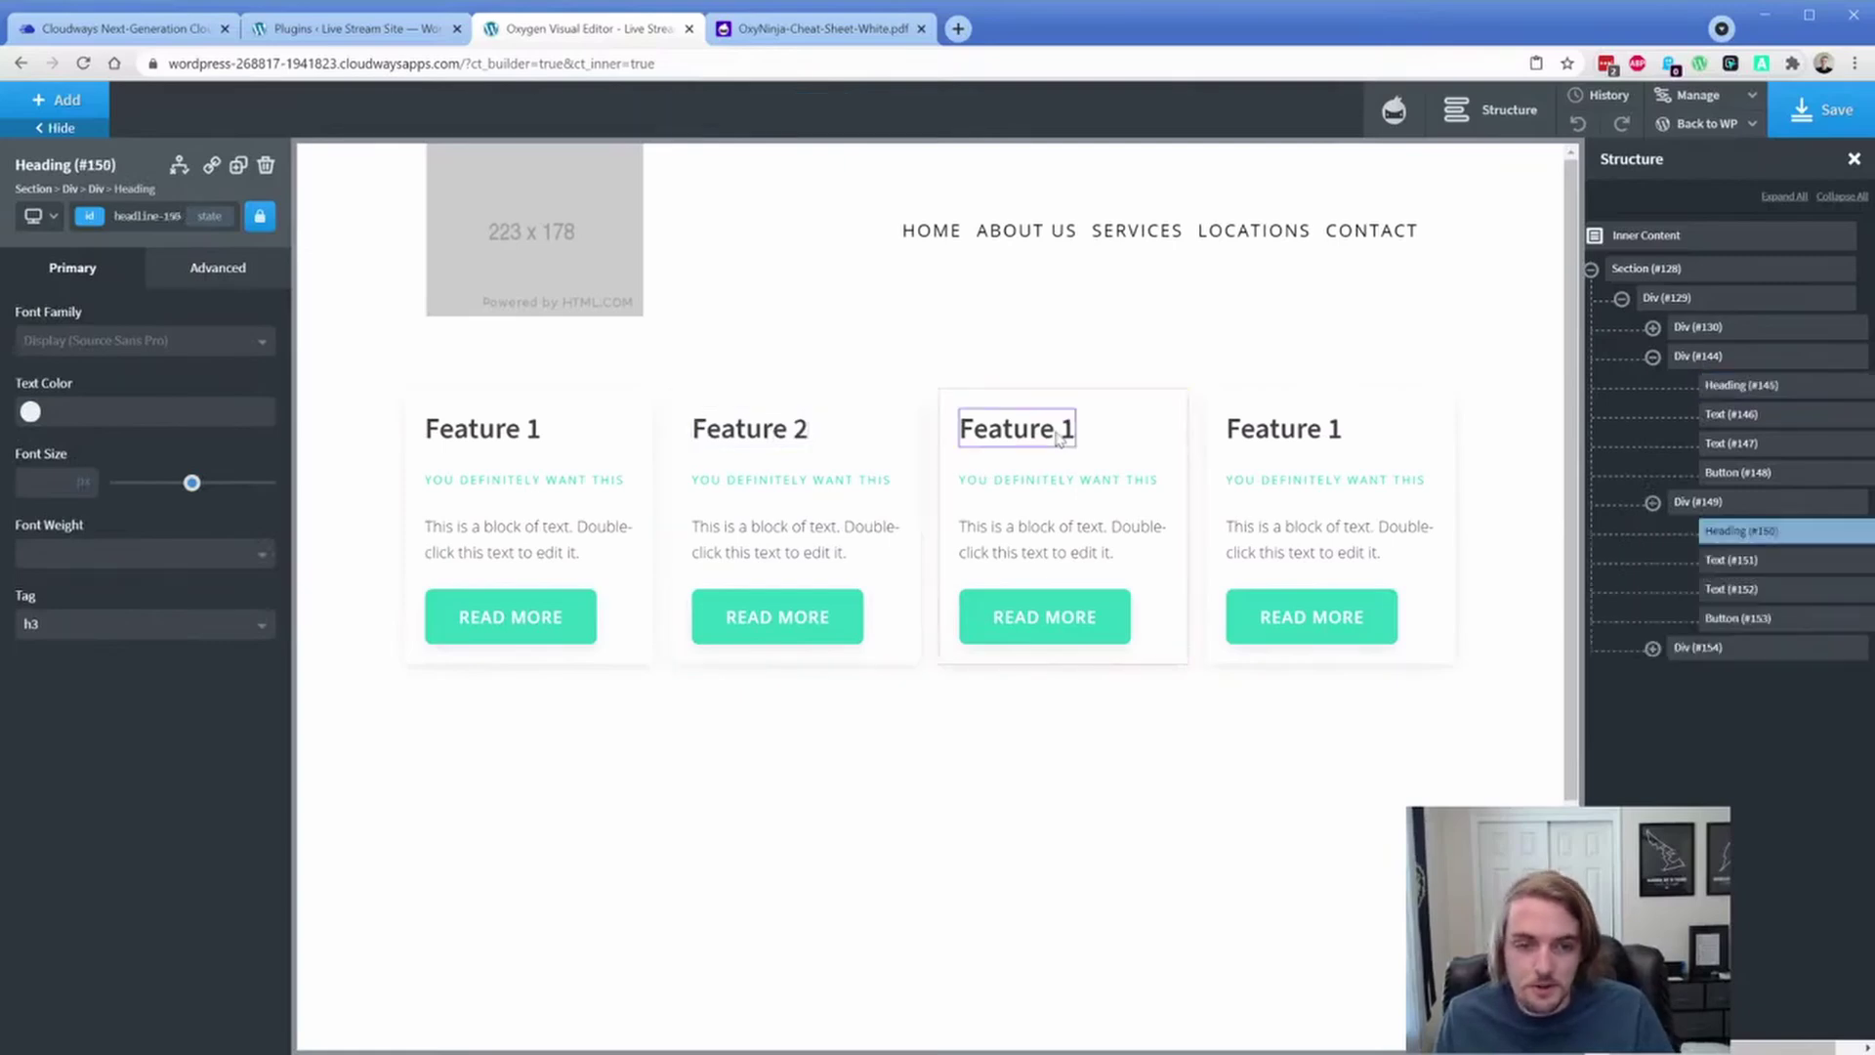
double_click(1057, 430)
key("BackSpace")
type("3")
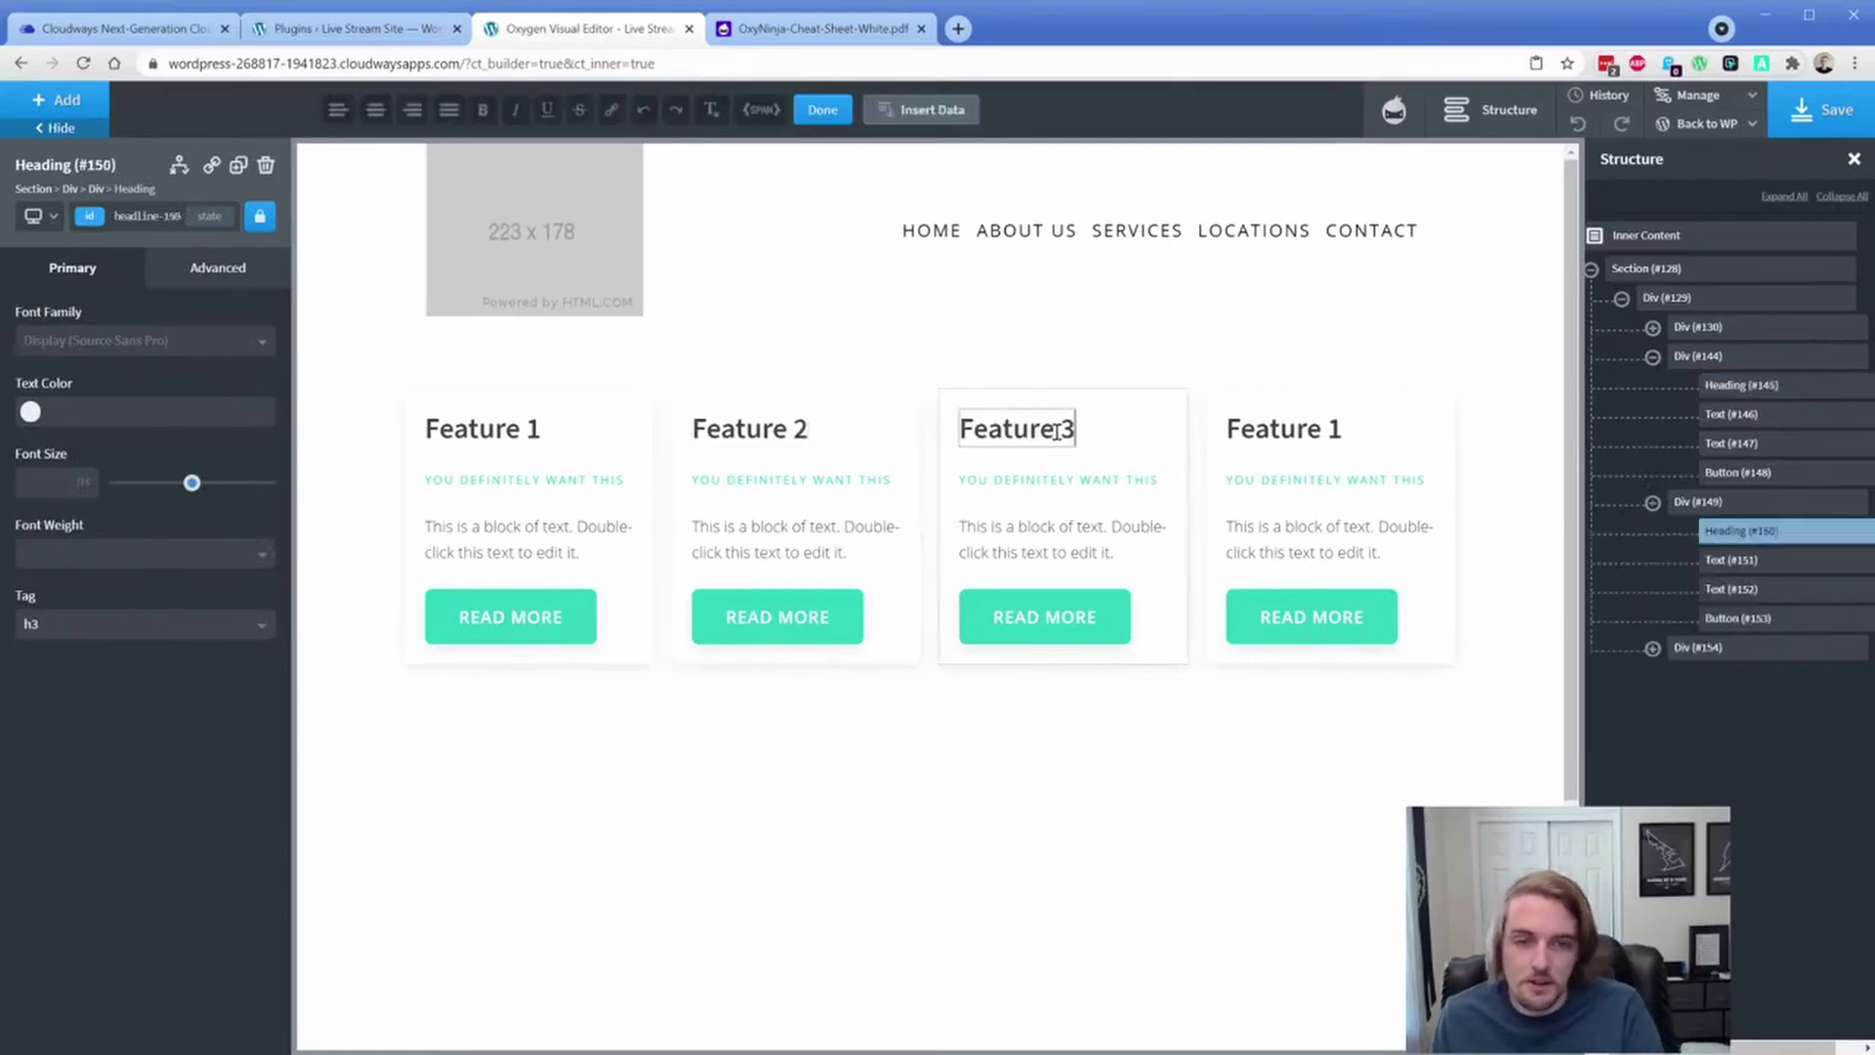
left_click(1318, 423)
double_click(1317, 421)
key("End")
key("BackSpace")
type("4")
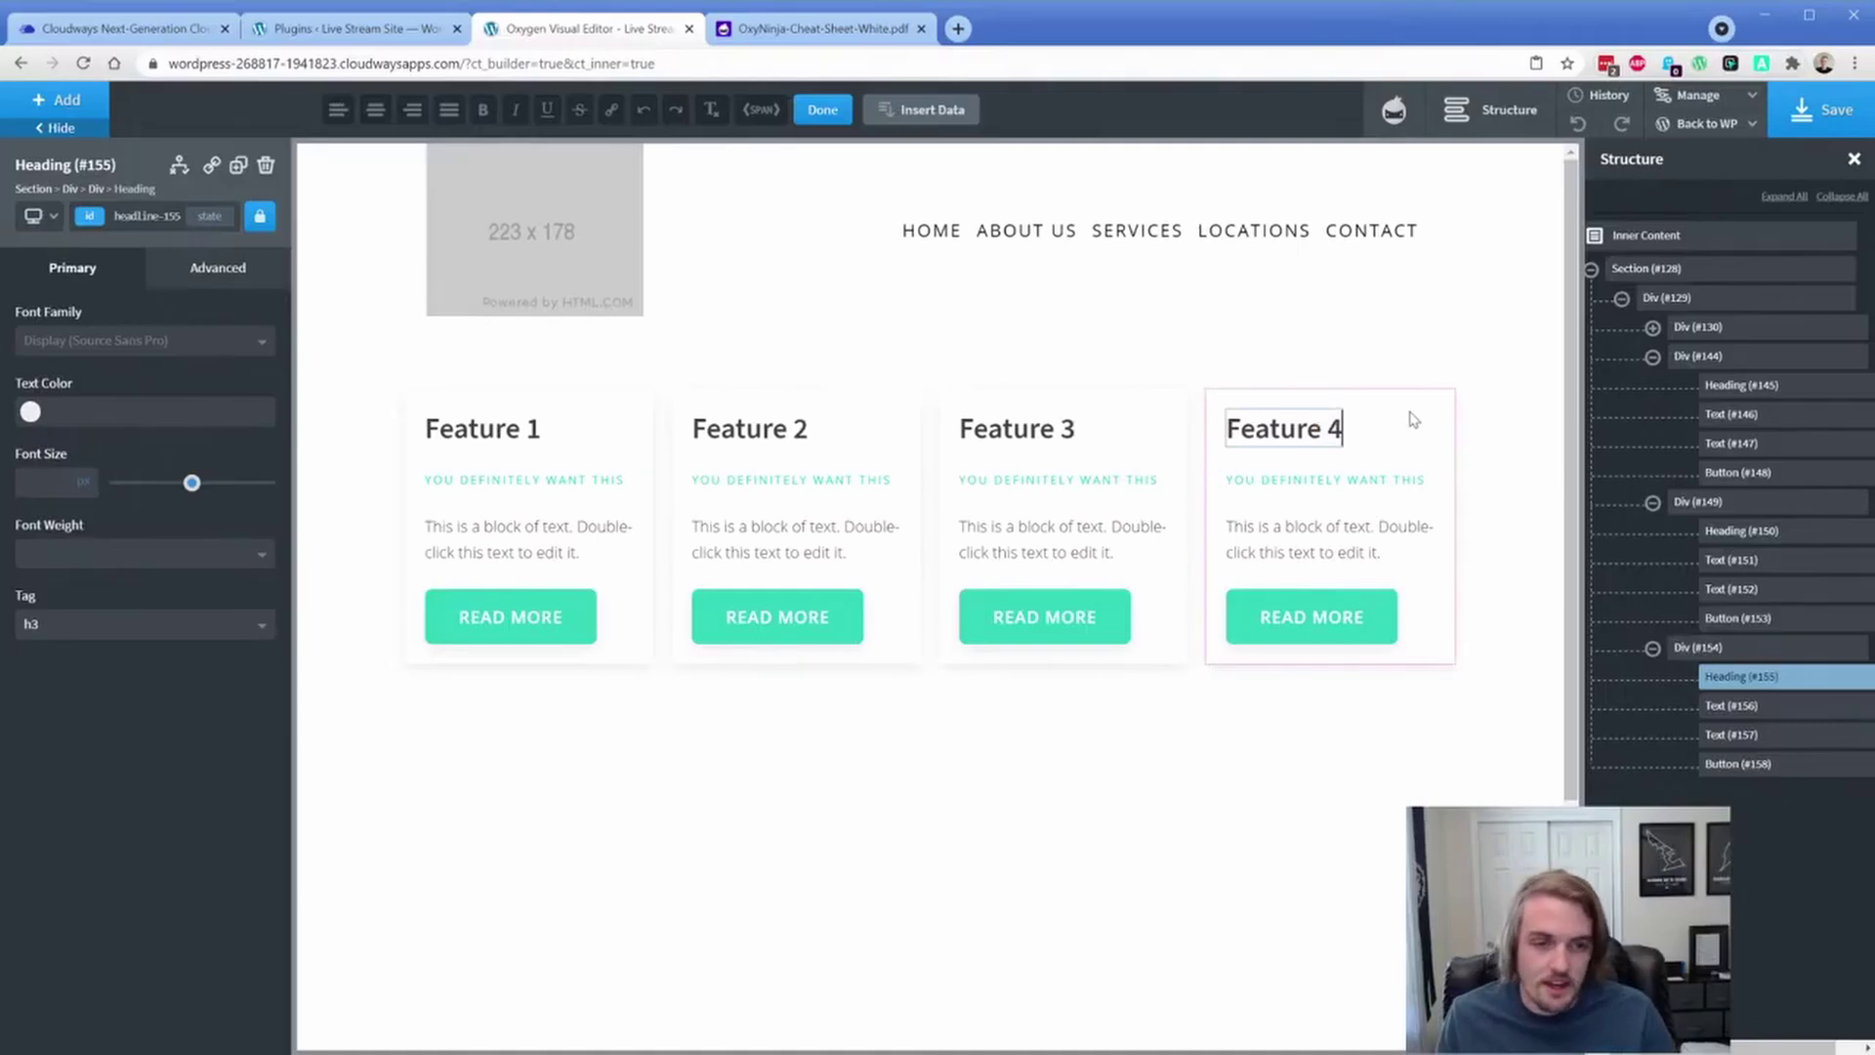
left_click(1652, 303)
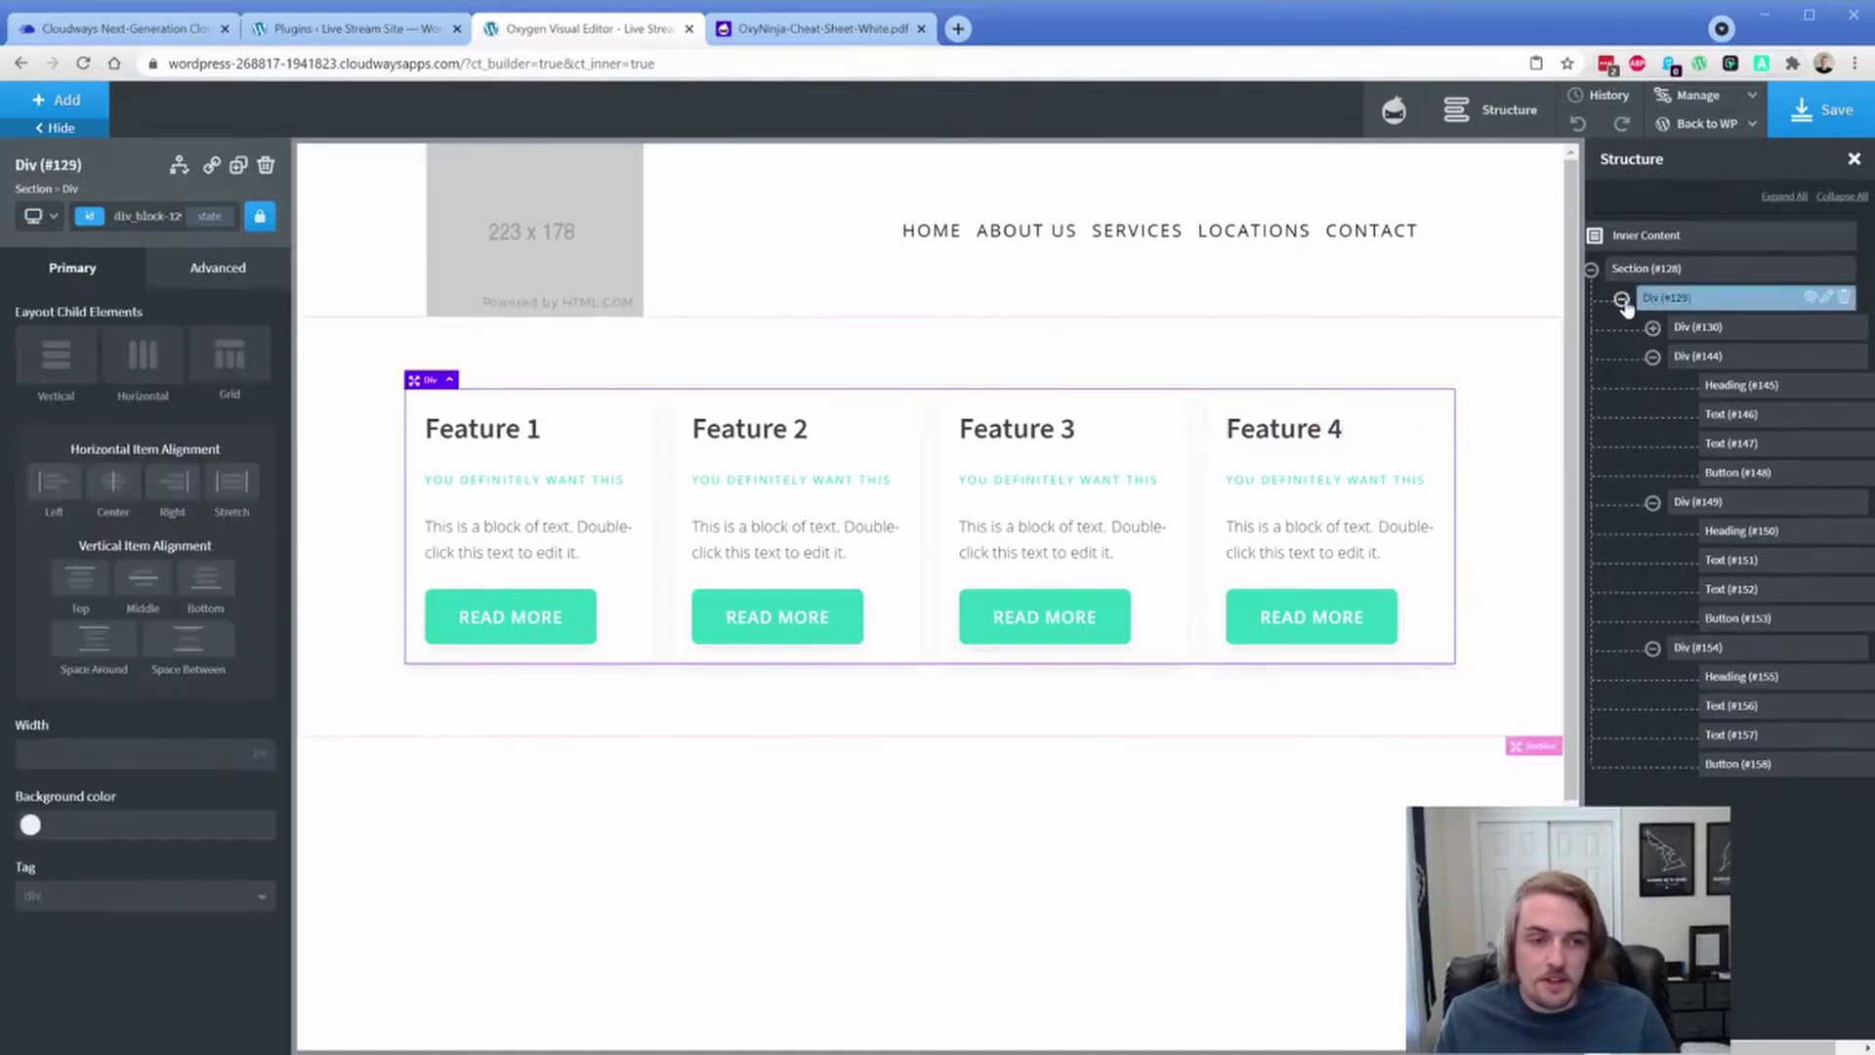
left_click(1621, 300)
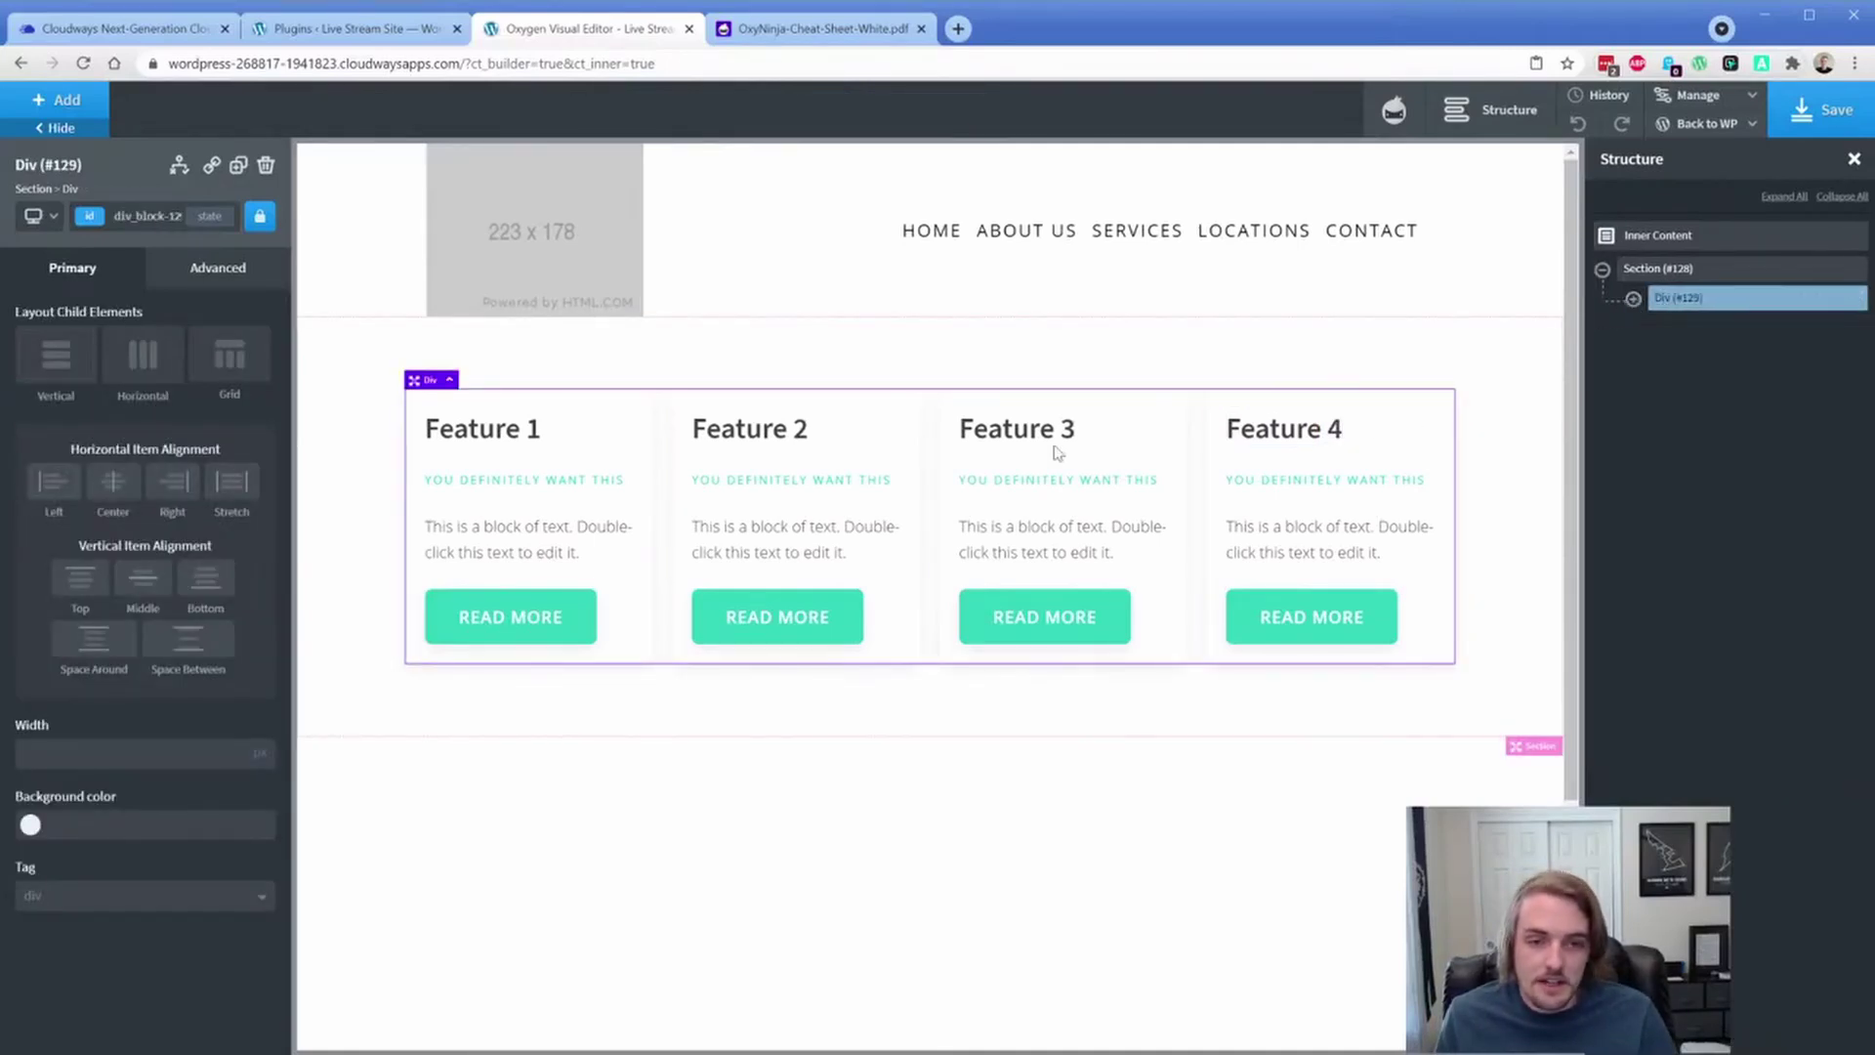
left_click(35, 216)
left_click(86, 283)
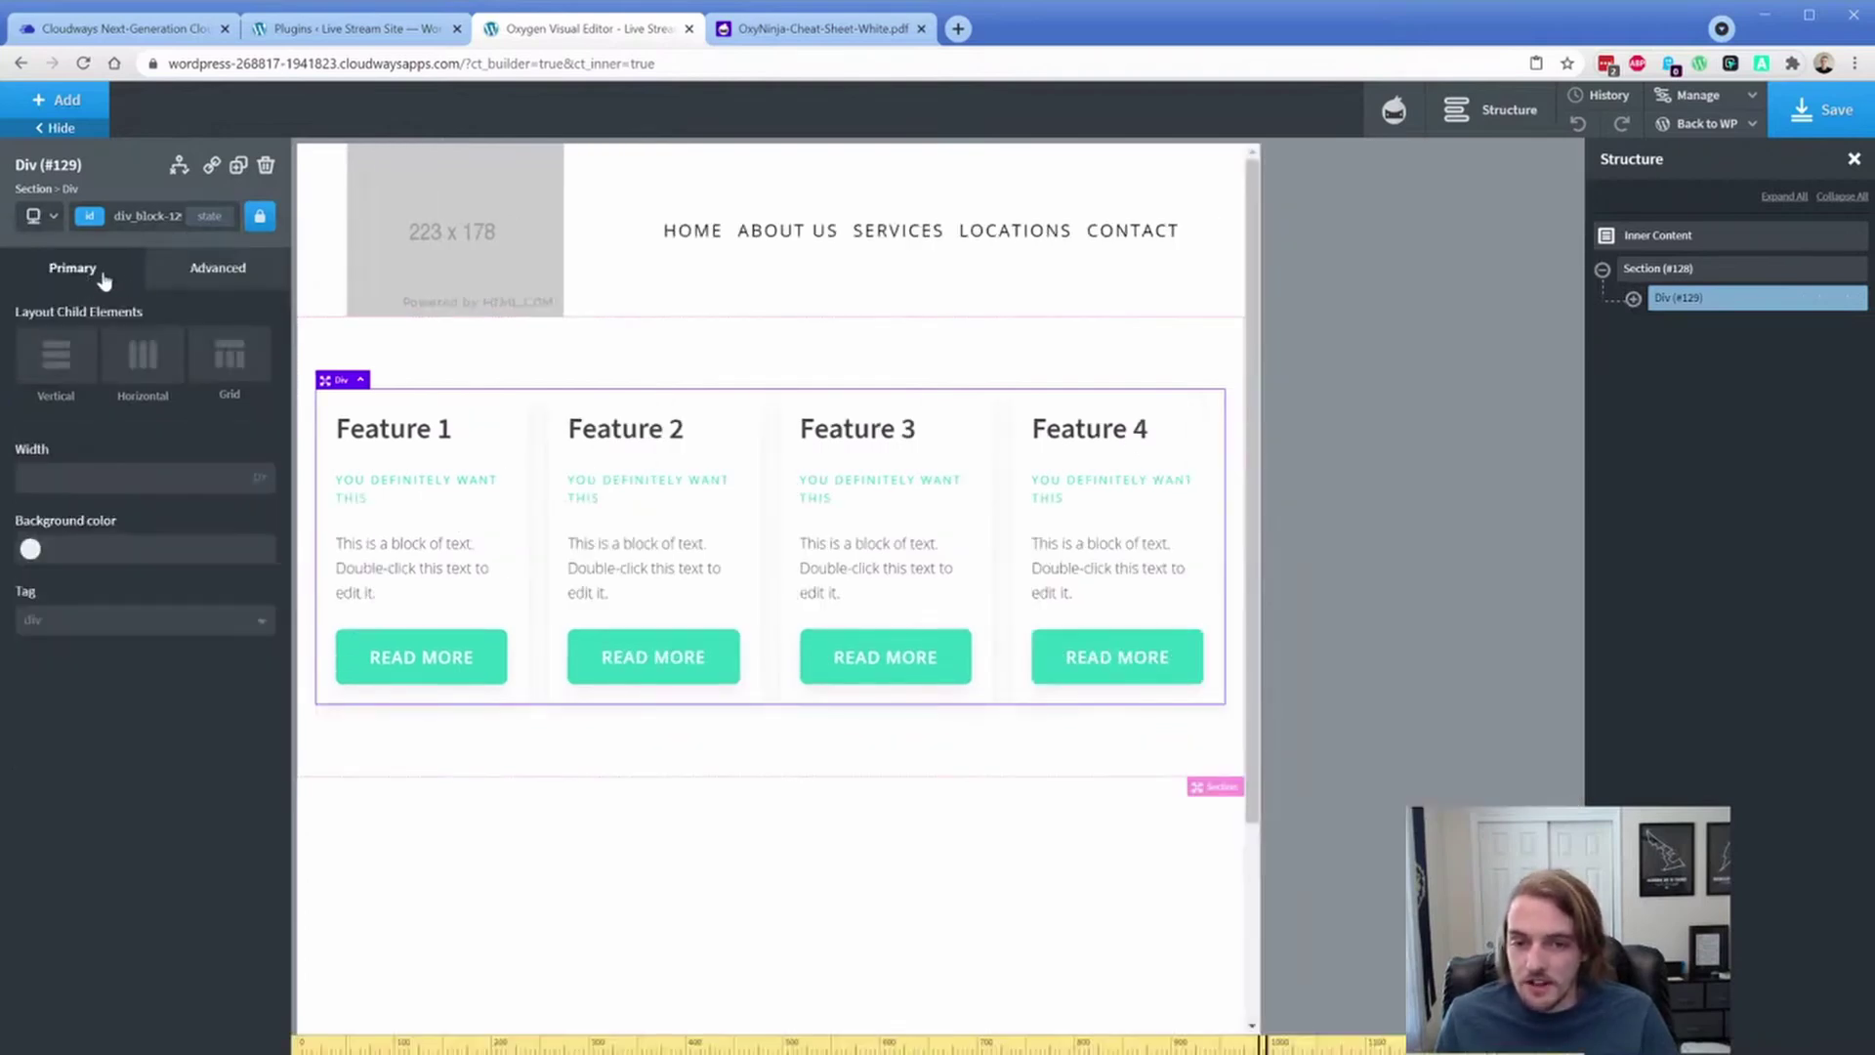
left_click(47, 216)
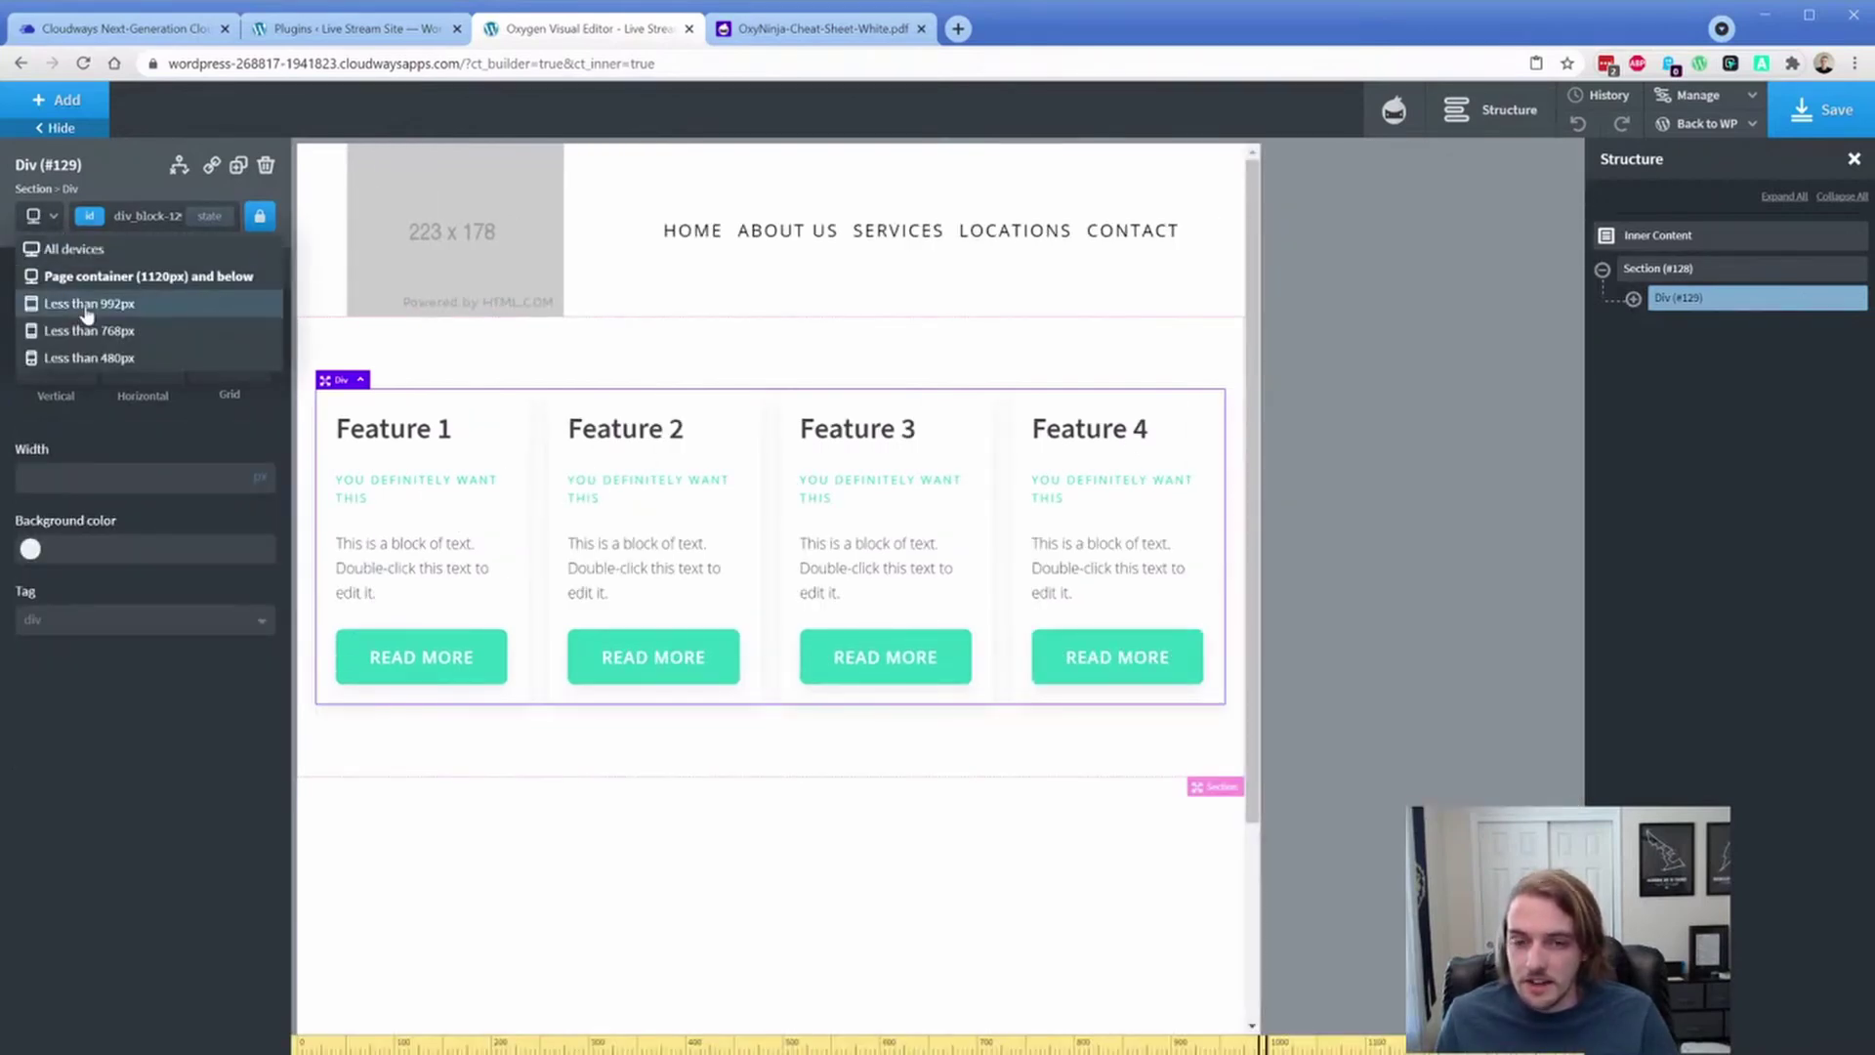
left_click(86, 304)
left_click(41, 217)
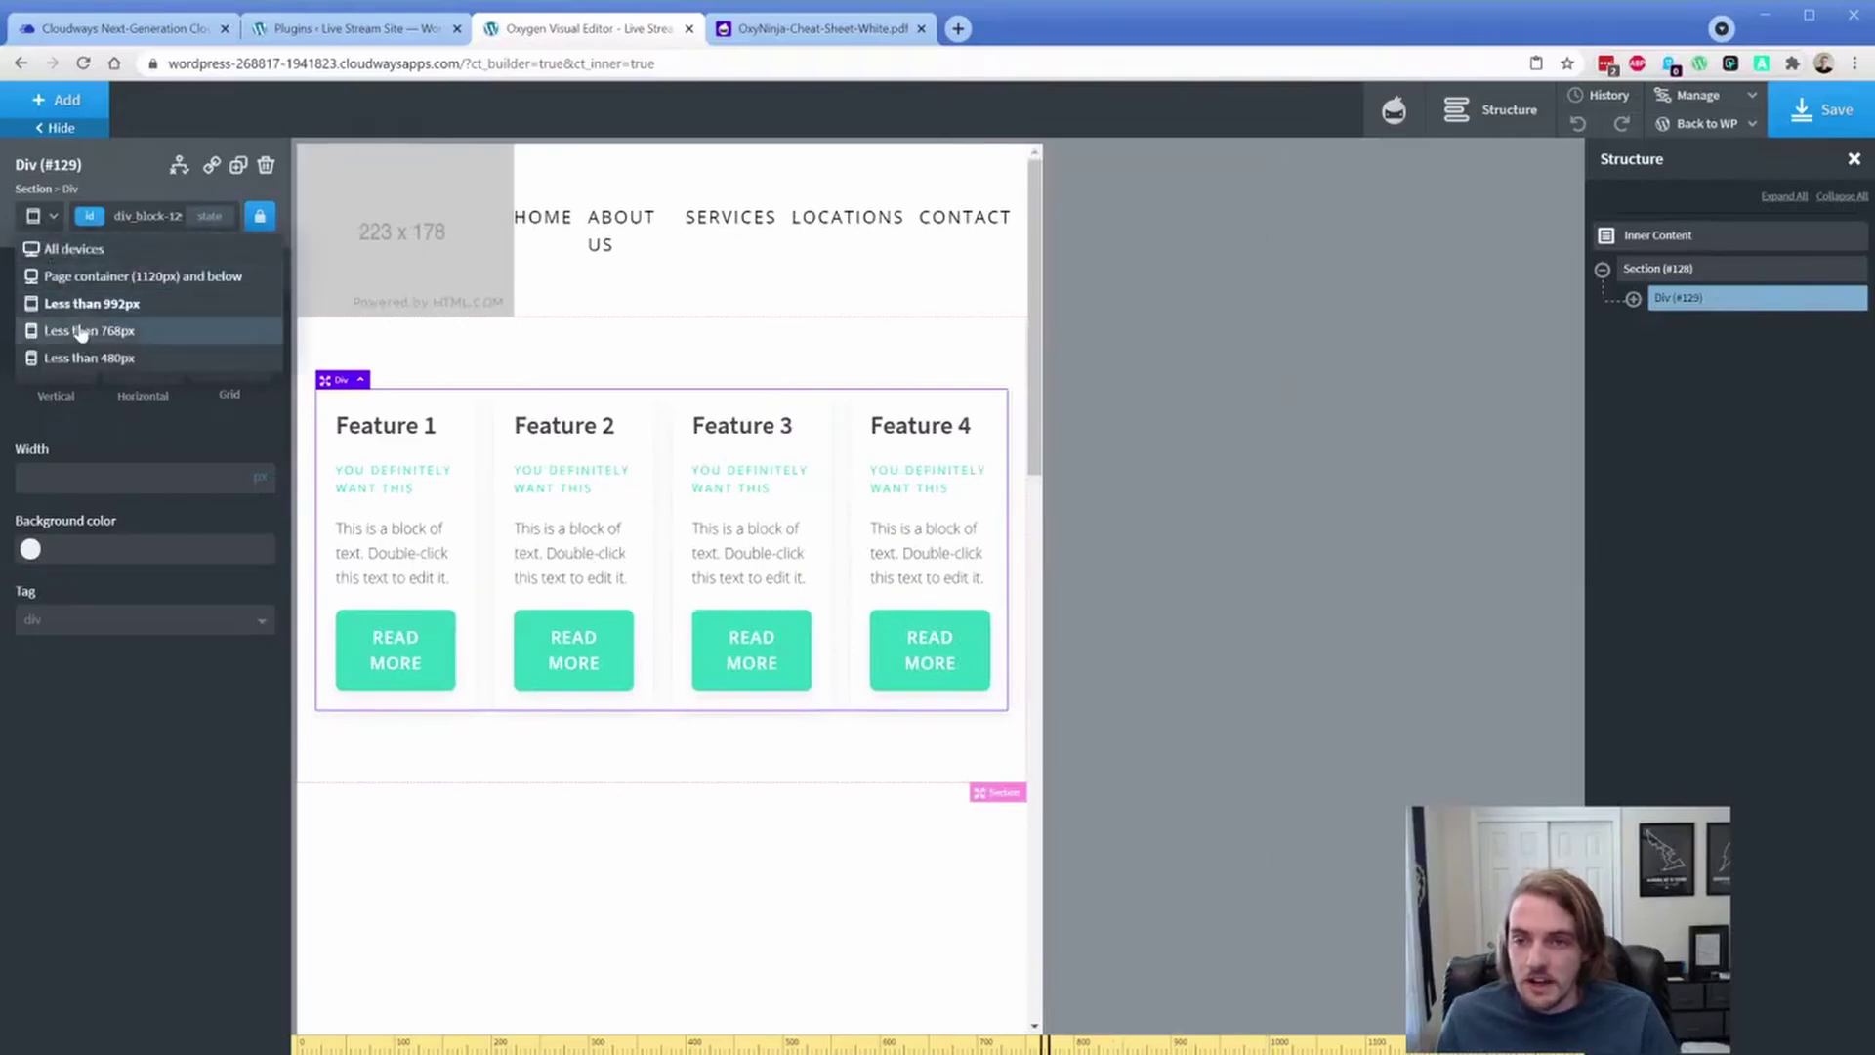
left_click(80, 252)
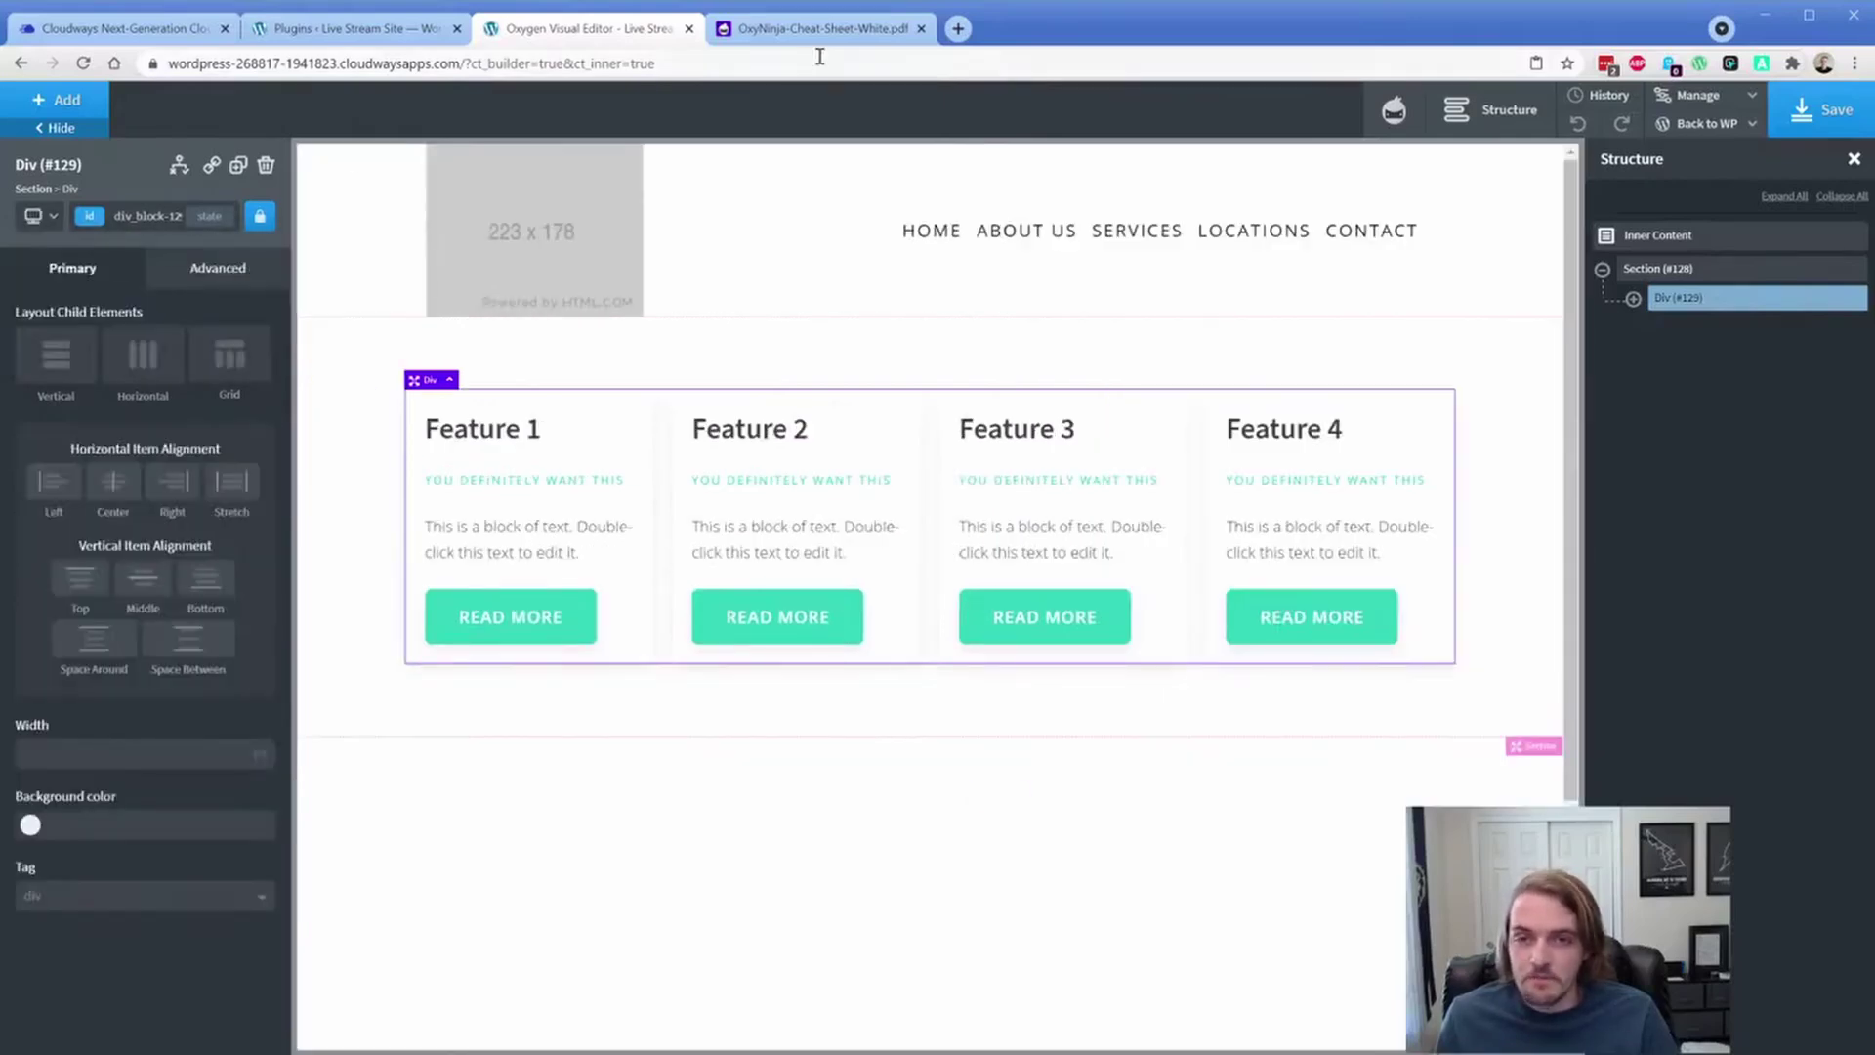
left_click(821, 35)
Step: Scroll the cheat sheet up to the Columns table, then go back to the Oxygen editor
scroll(923, 339, "up", 4)
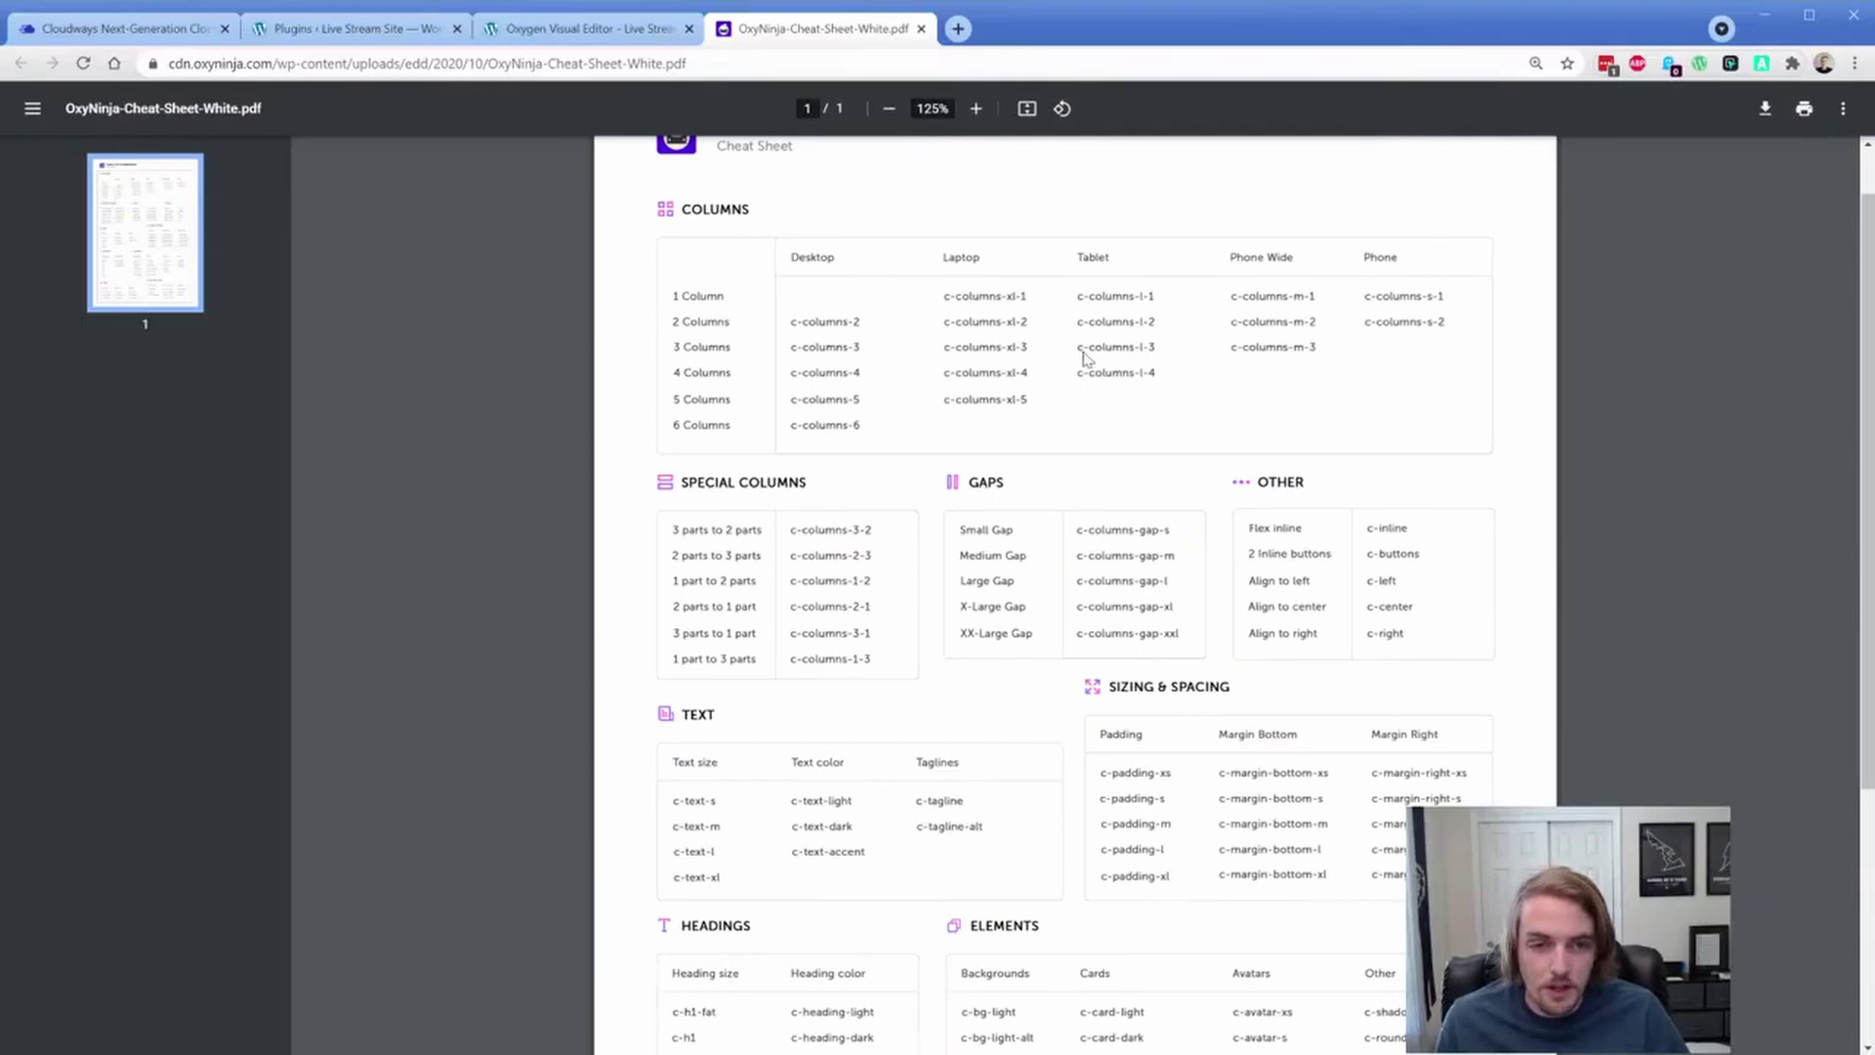
left_click(530, 33)
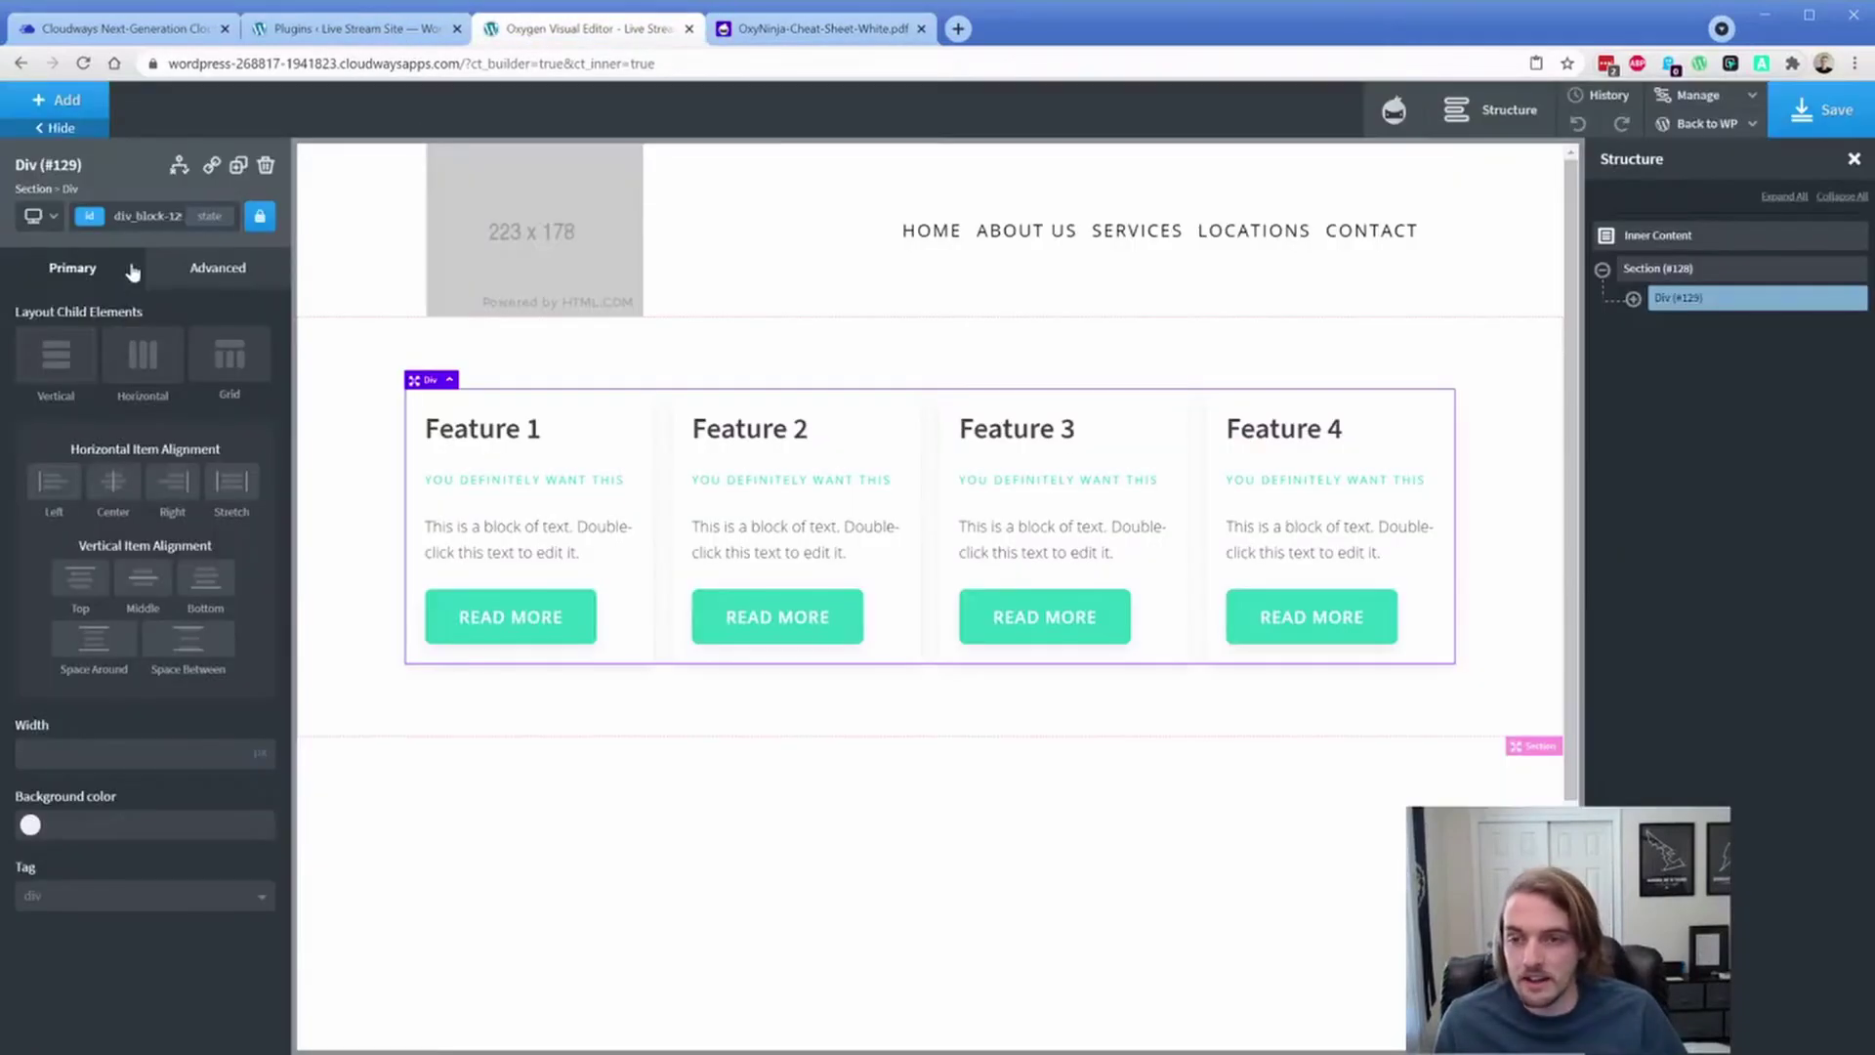
Step: Add c-columns-l-3 to the cards container and preview it at a narrower breakpoint
left_click(85, 222)
type("l-3")
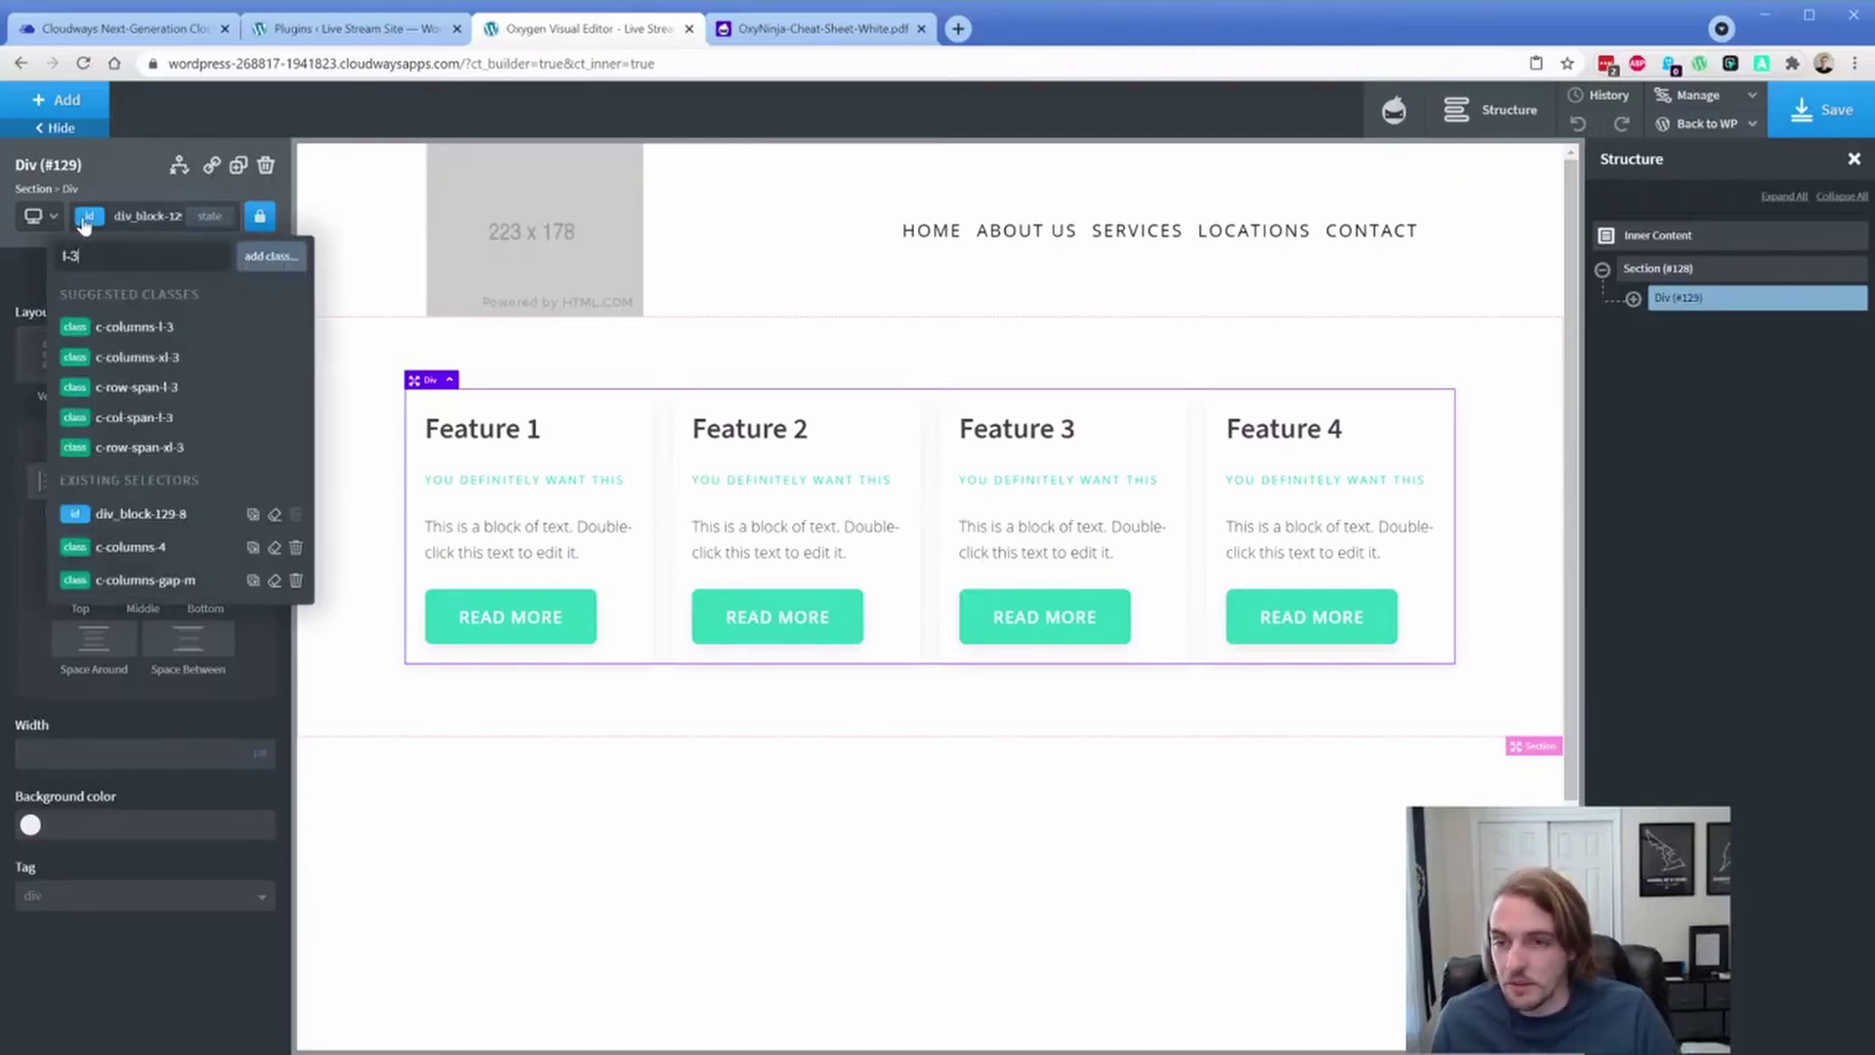
left_click(158, 328)
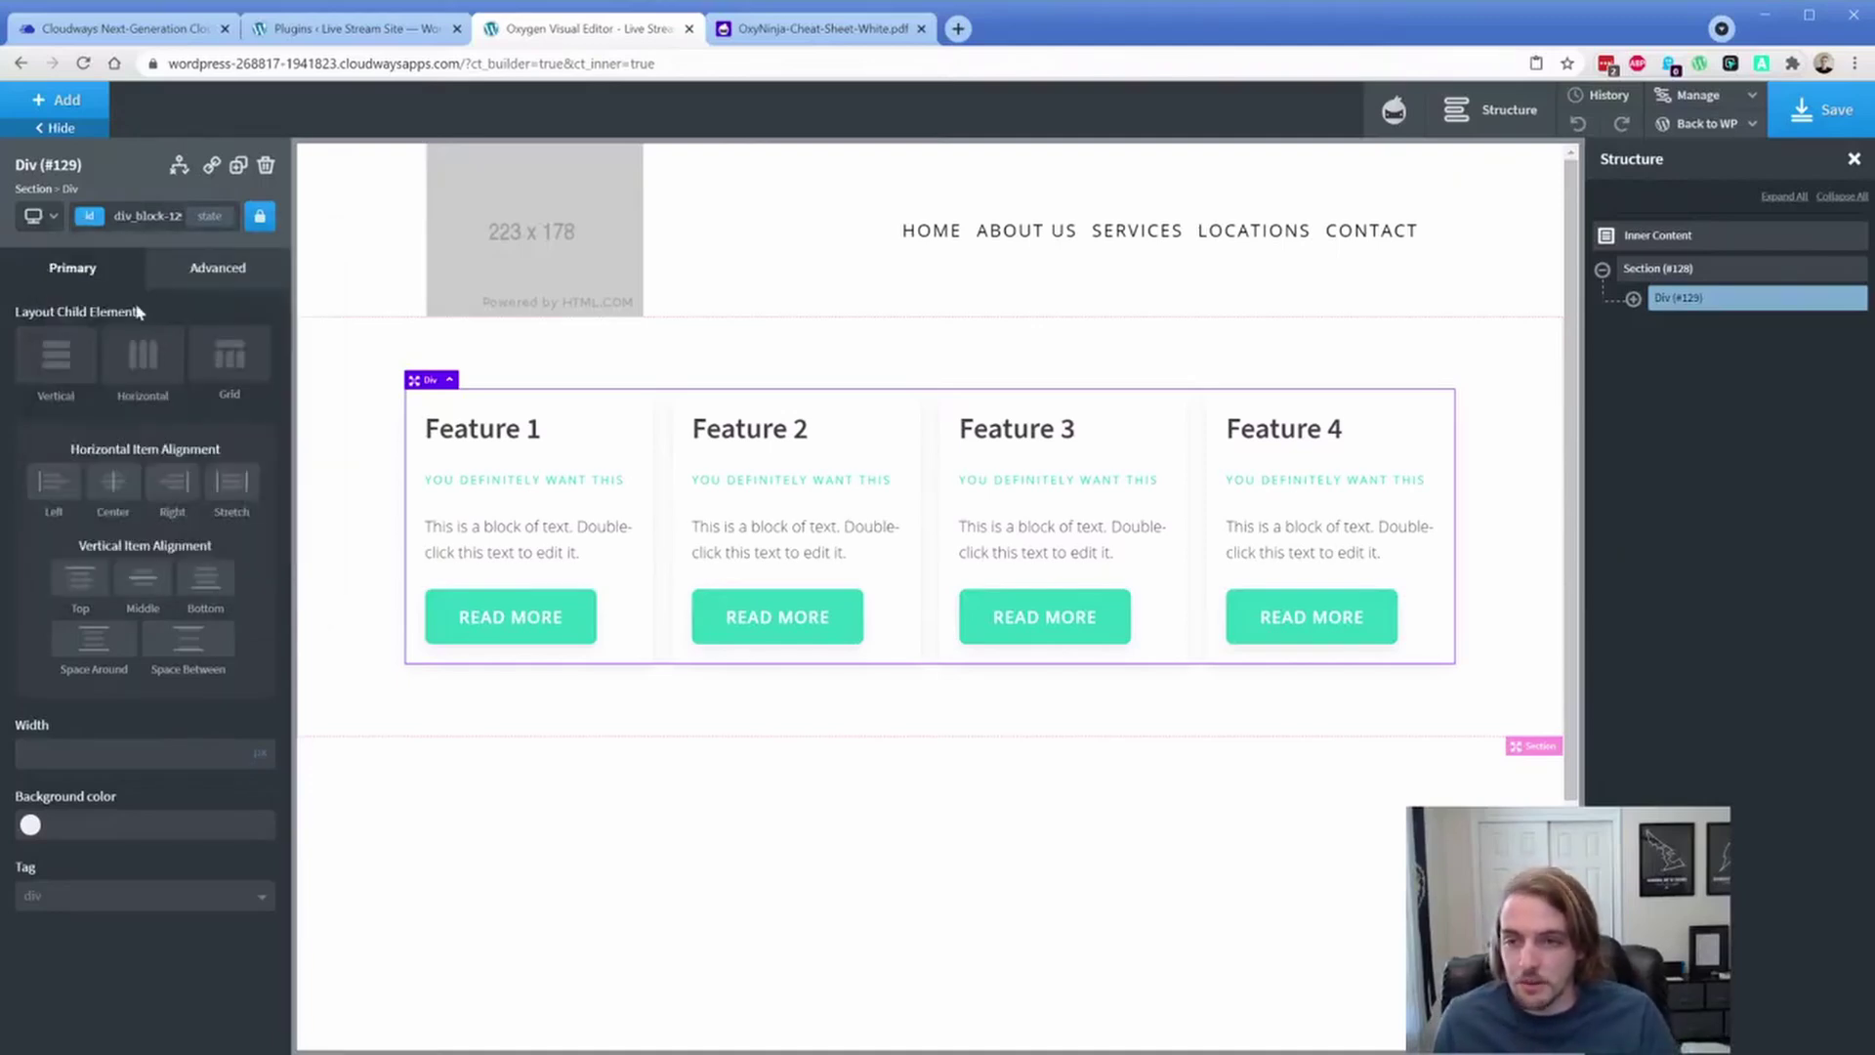
left_click(38, 216)
left_click(78, 306)
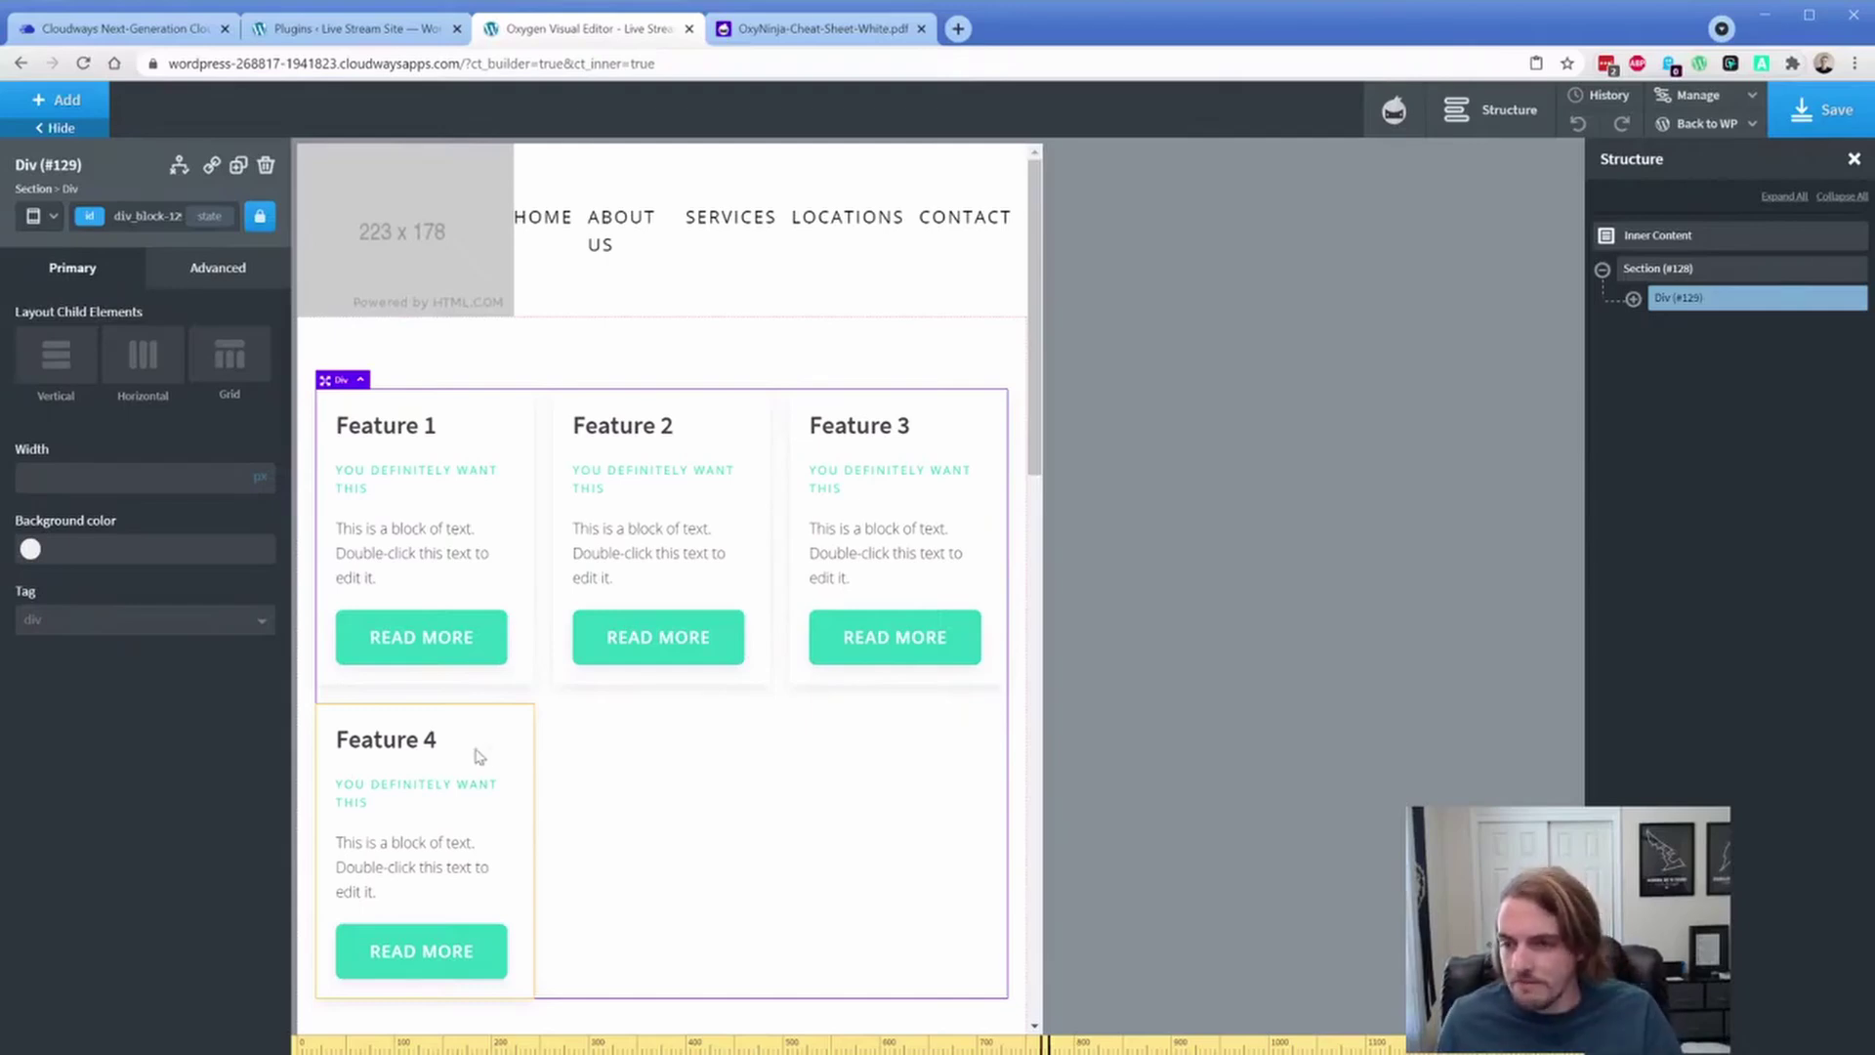
left_click(44, 219)
left_click(61, 248)
Step: Add c-columns-l-2 to the container and preview the cards below 992px width
left_click(147, 216)
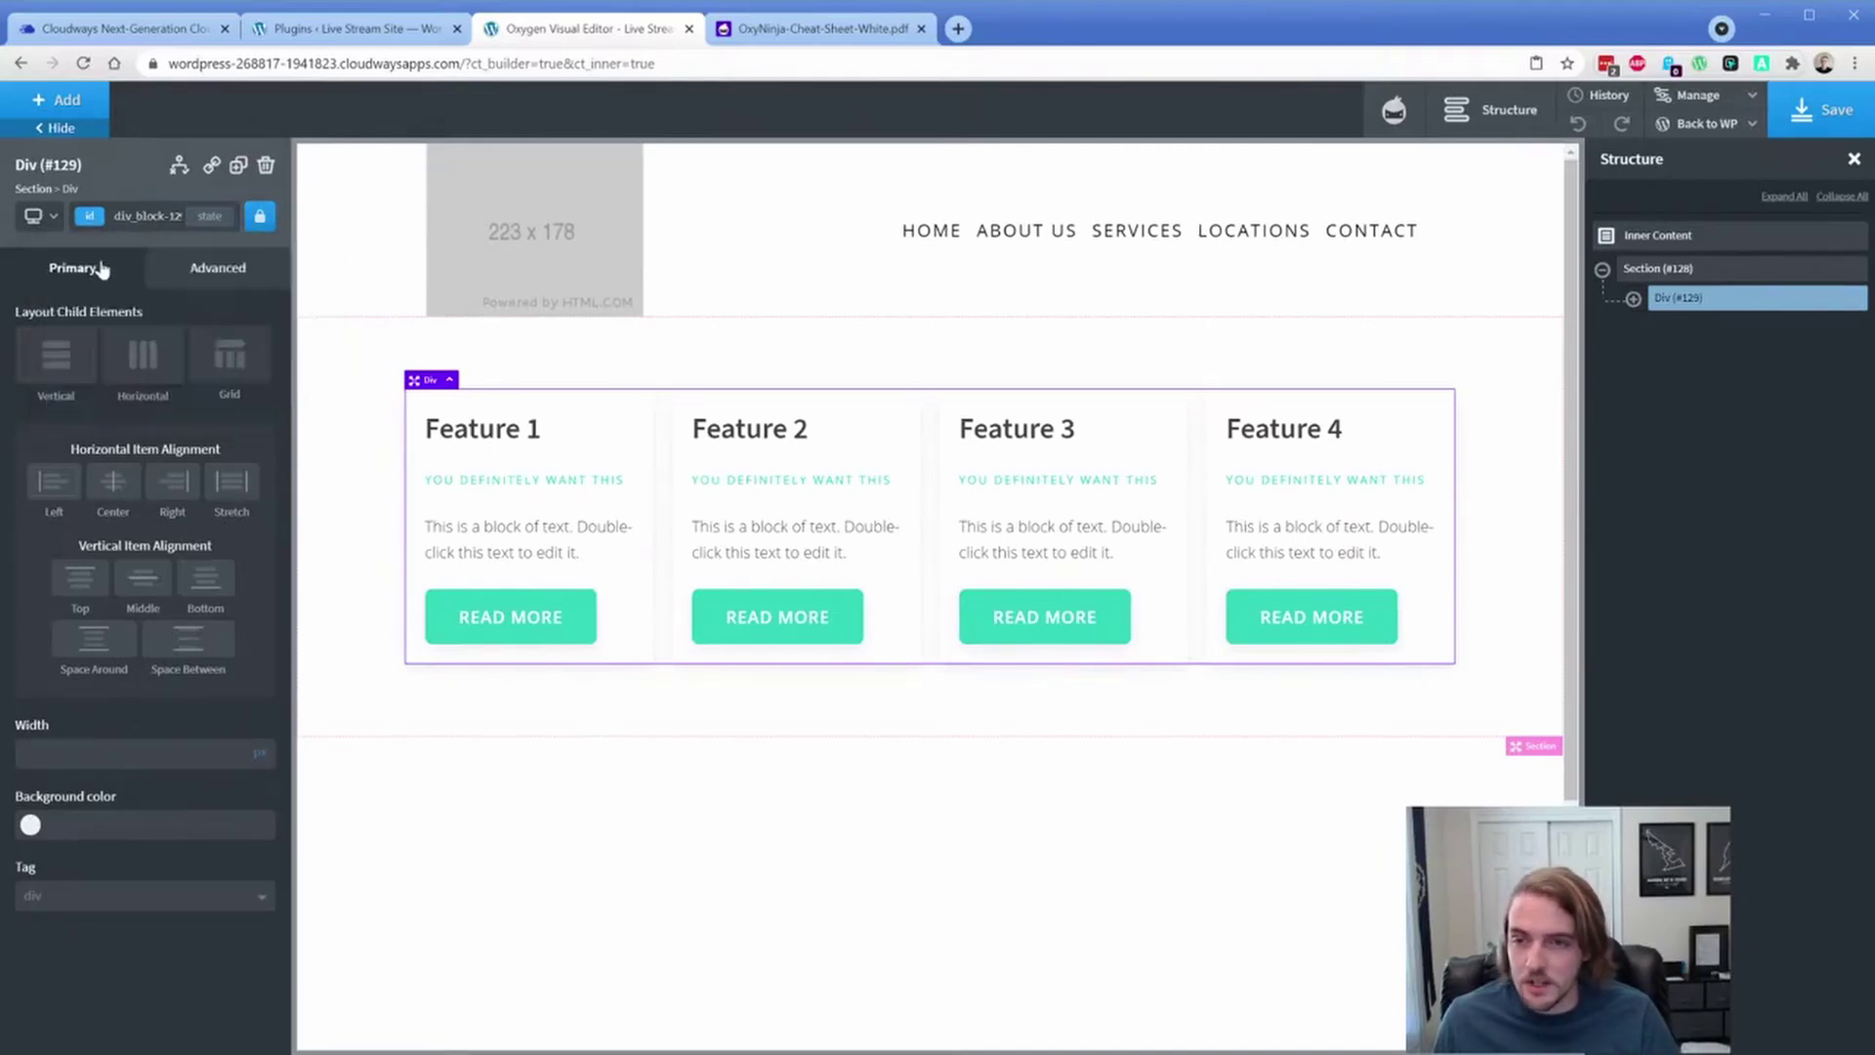
left_click(91, 224)
type("l-2")
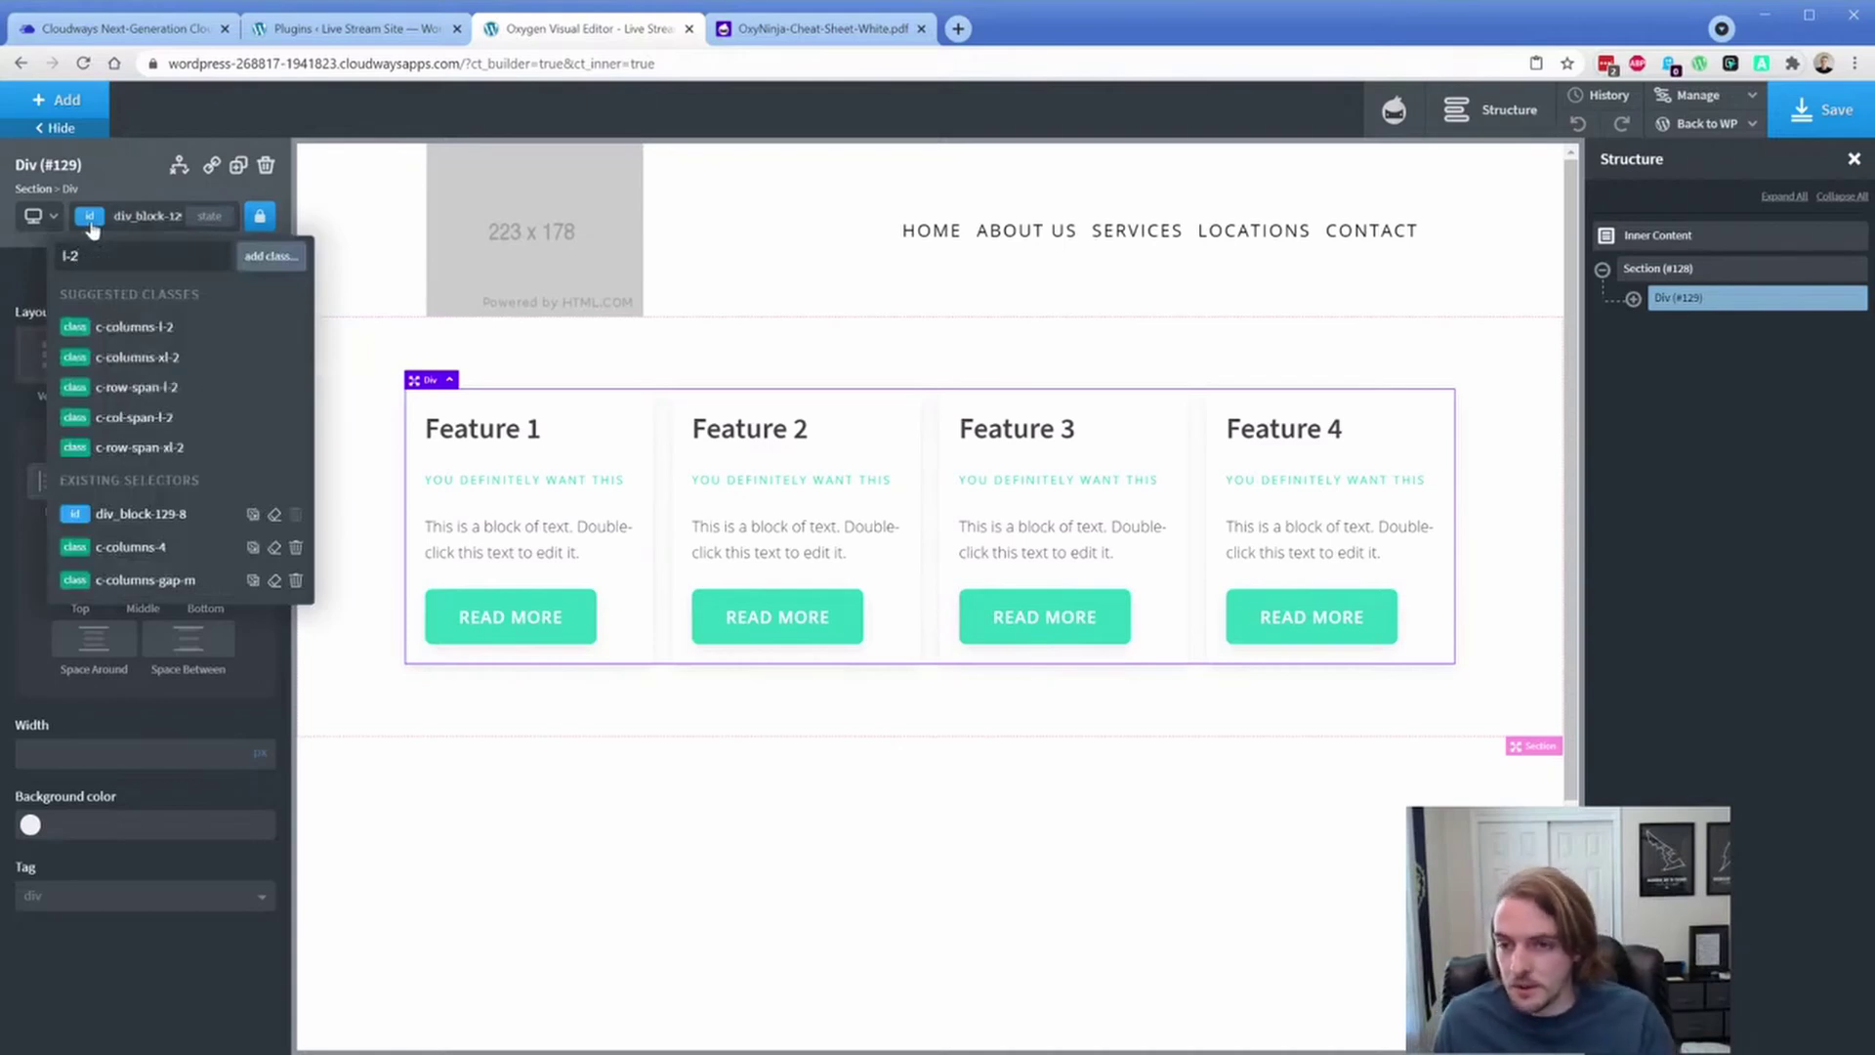
left_click(137, 326)
left_click(44, 217)
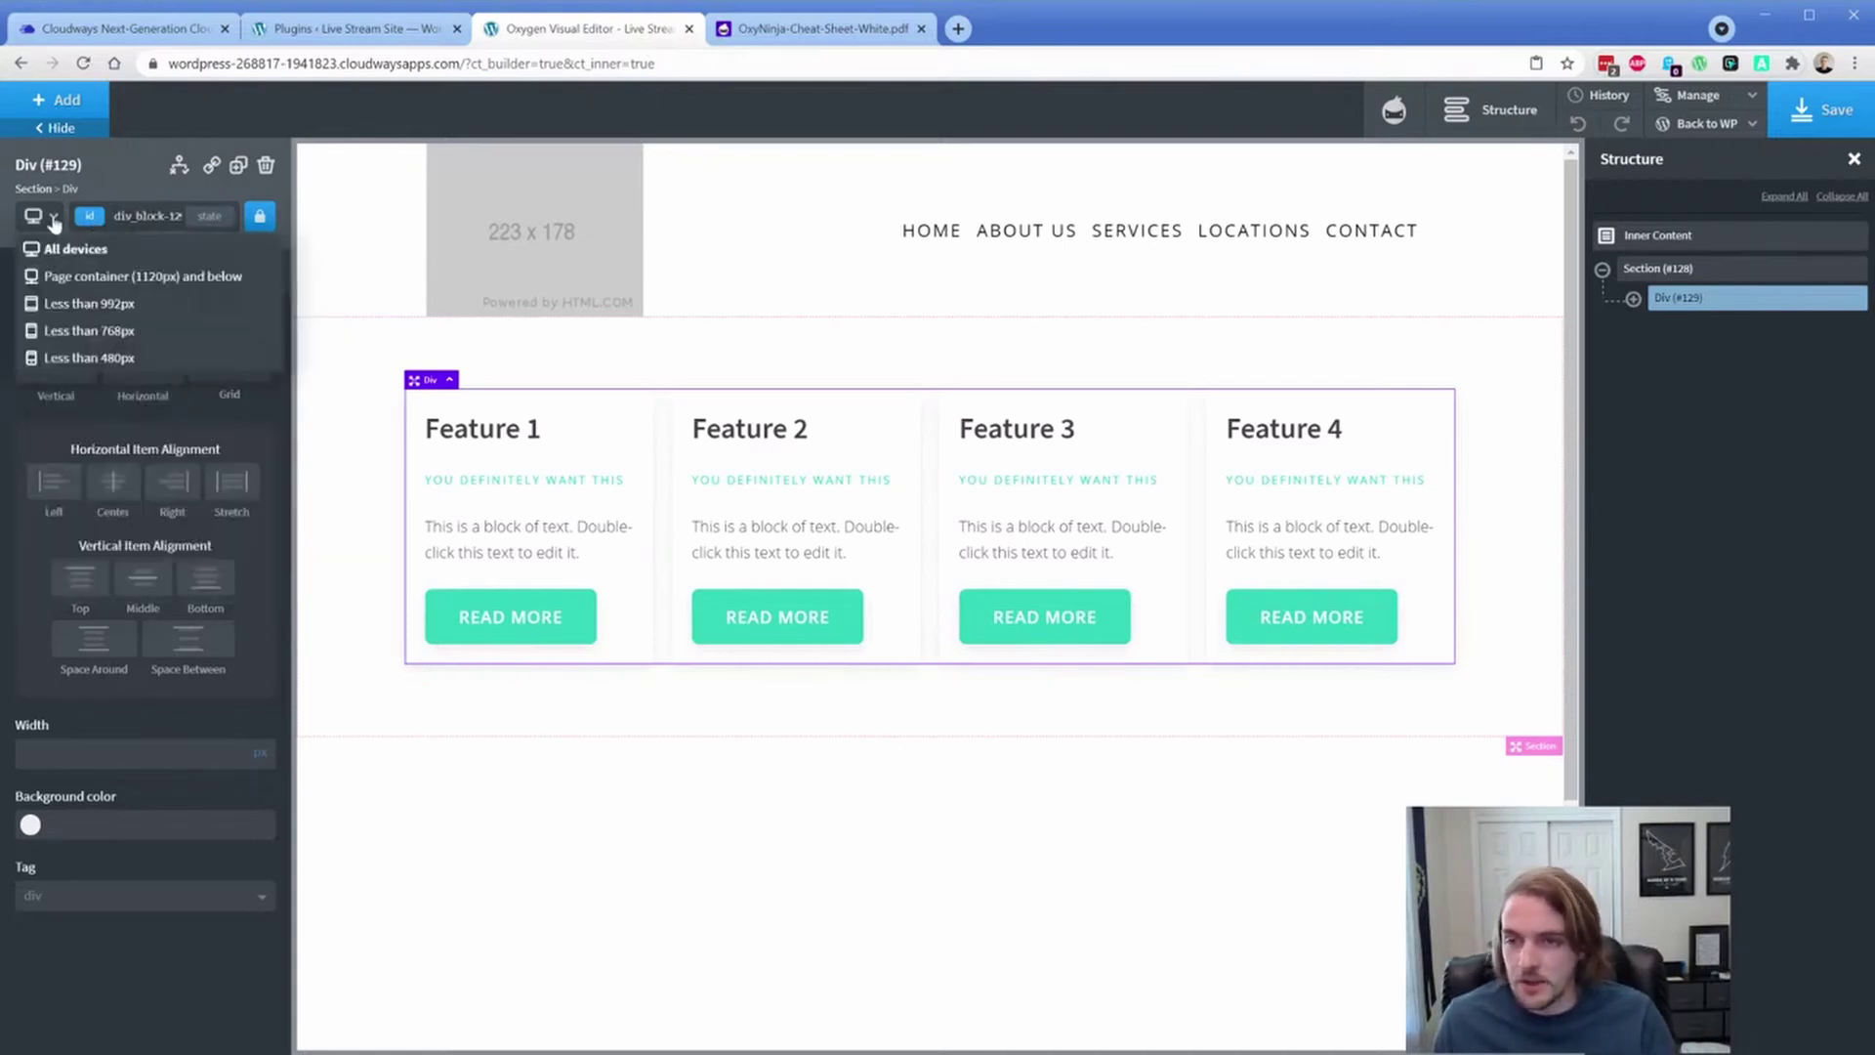
left_click(77, 311)
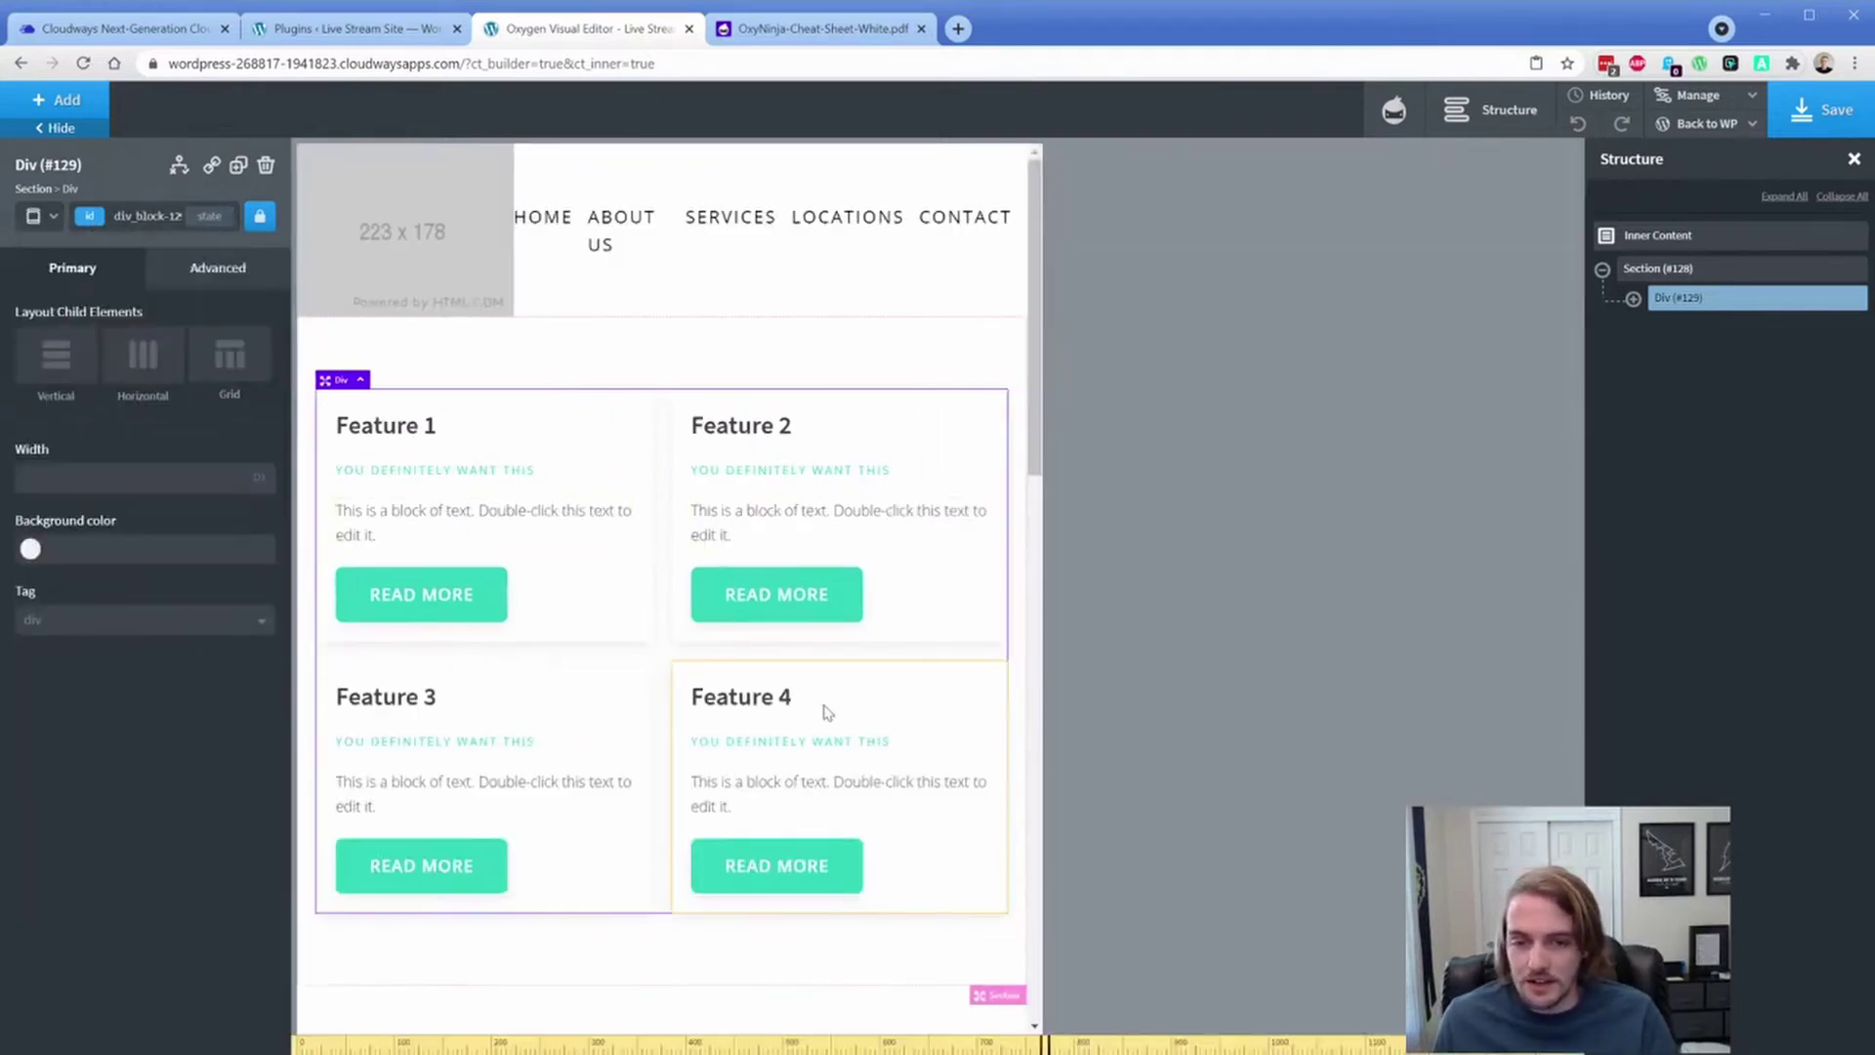
left_click(49, 223)
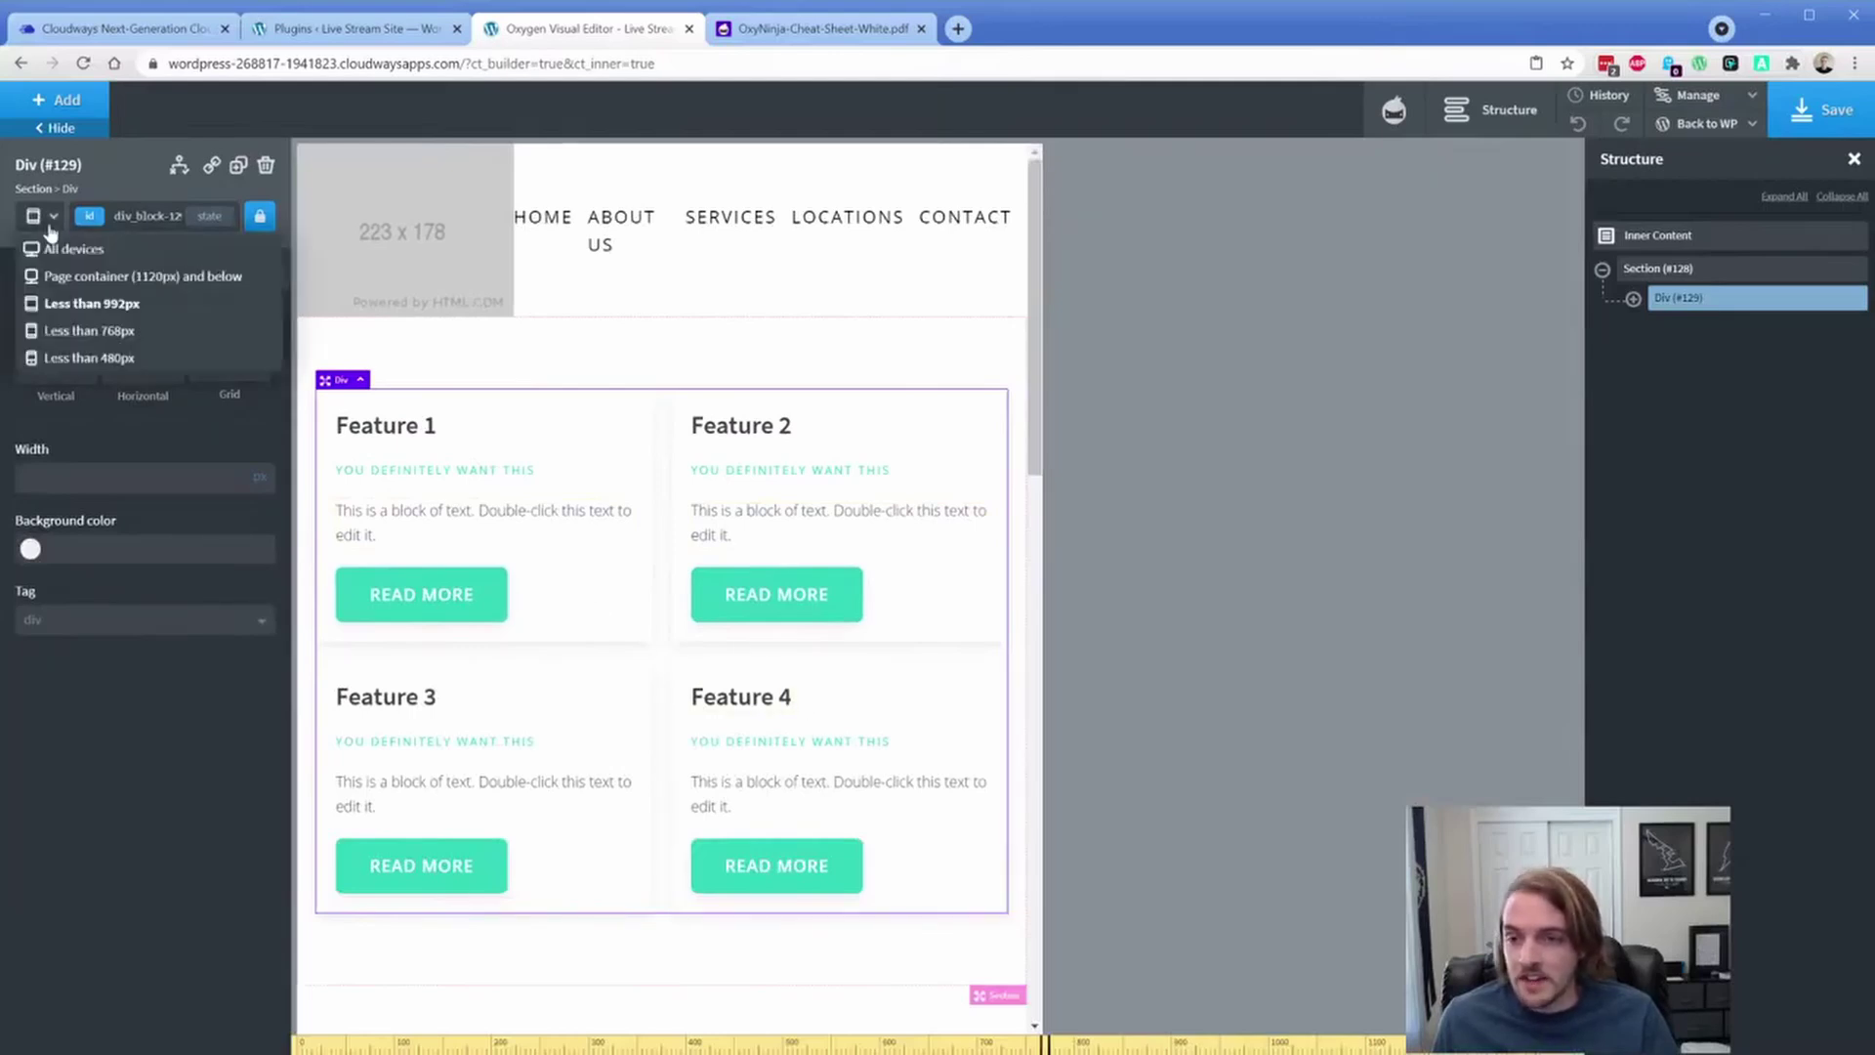
left_click(825, 31)
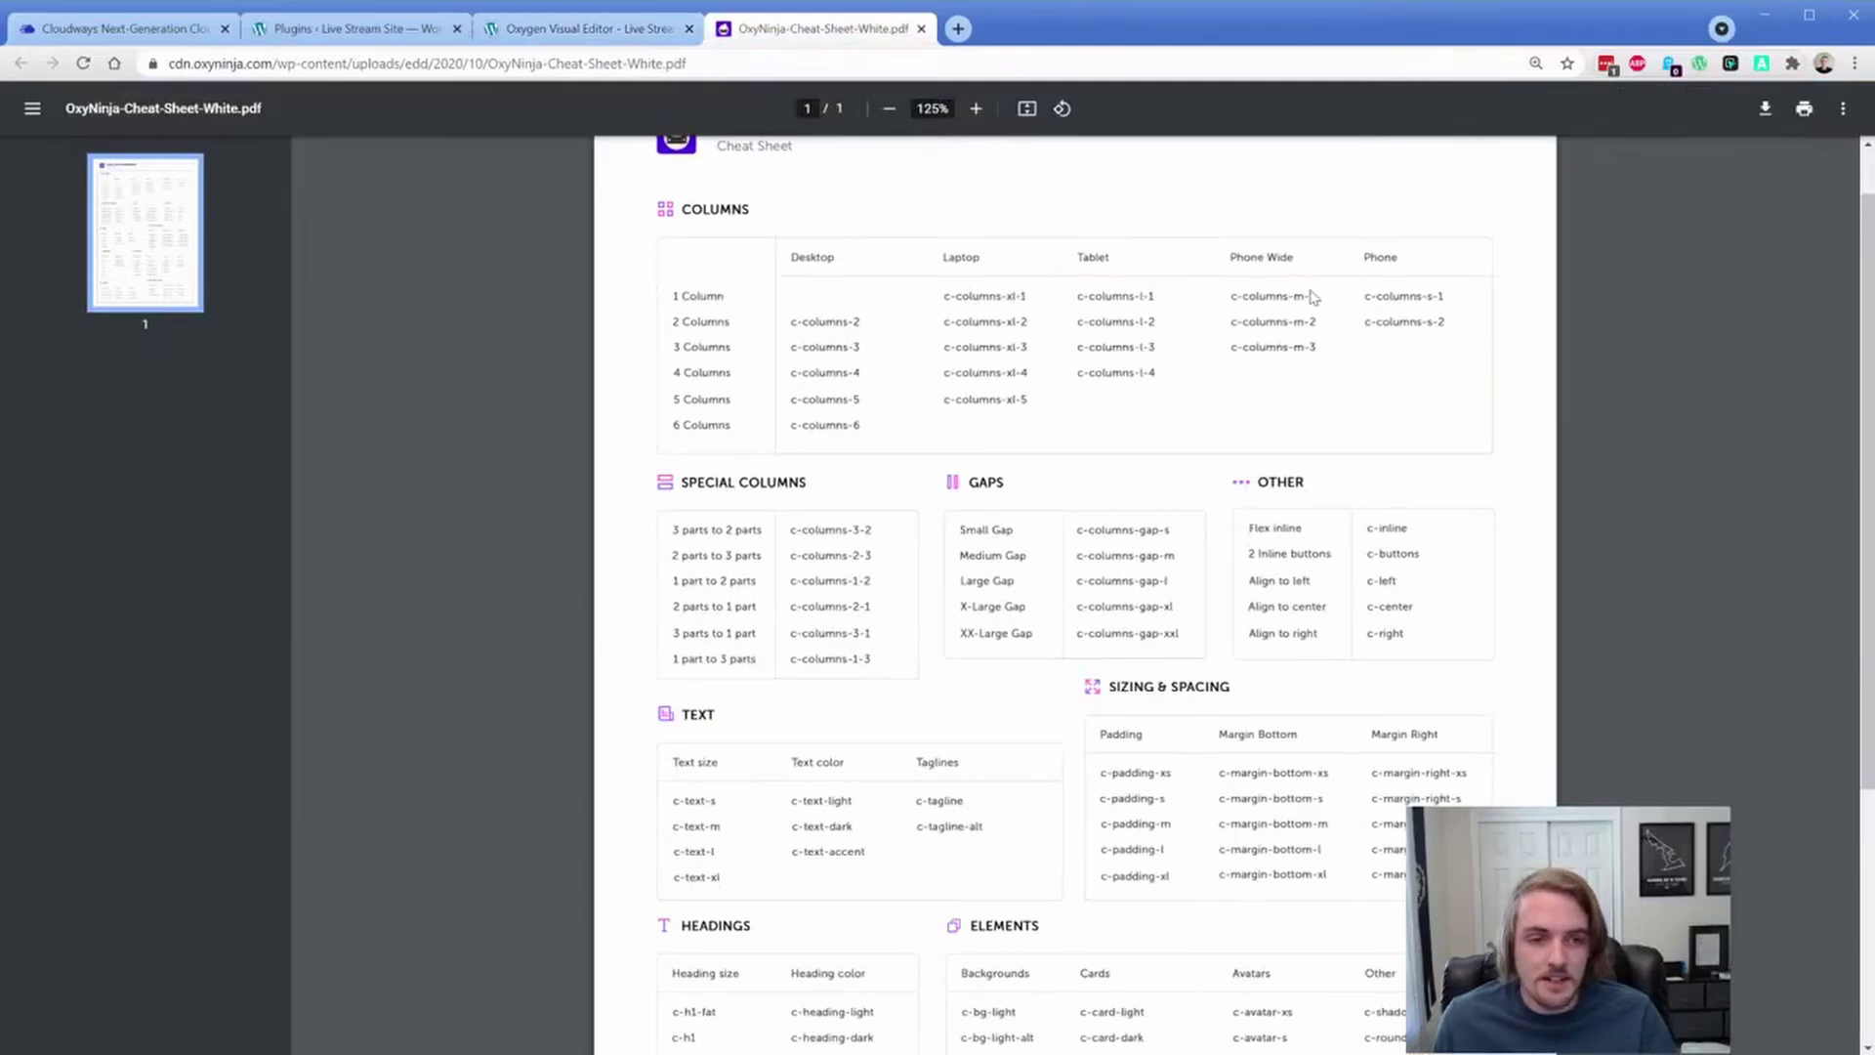
left_click(576, 29)
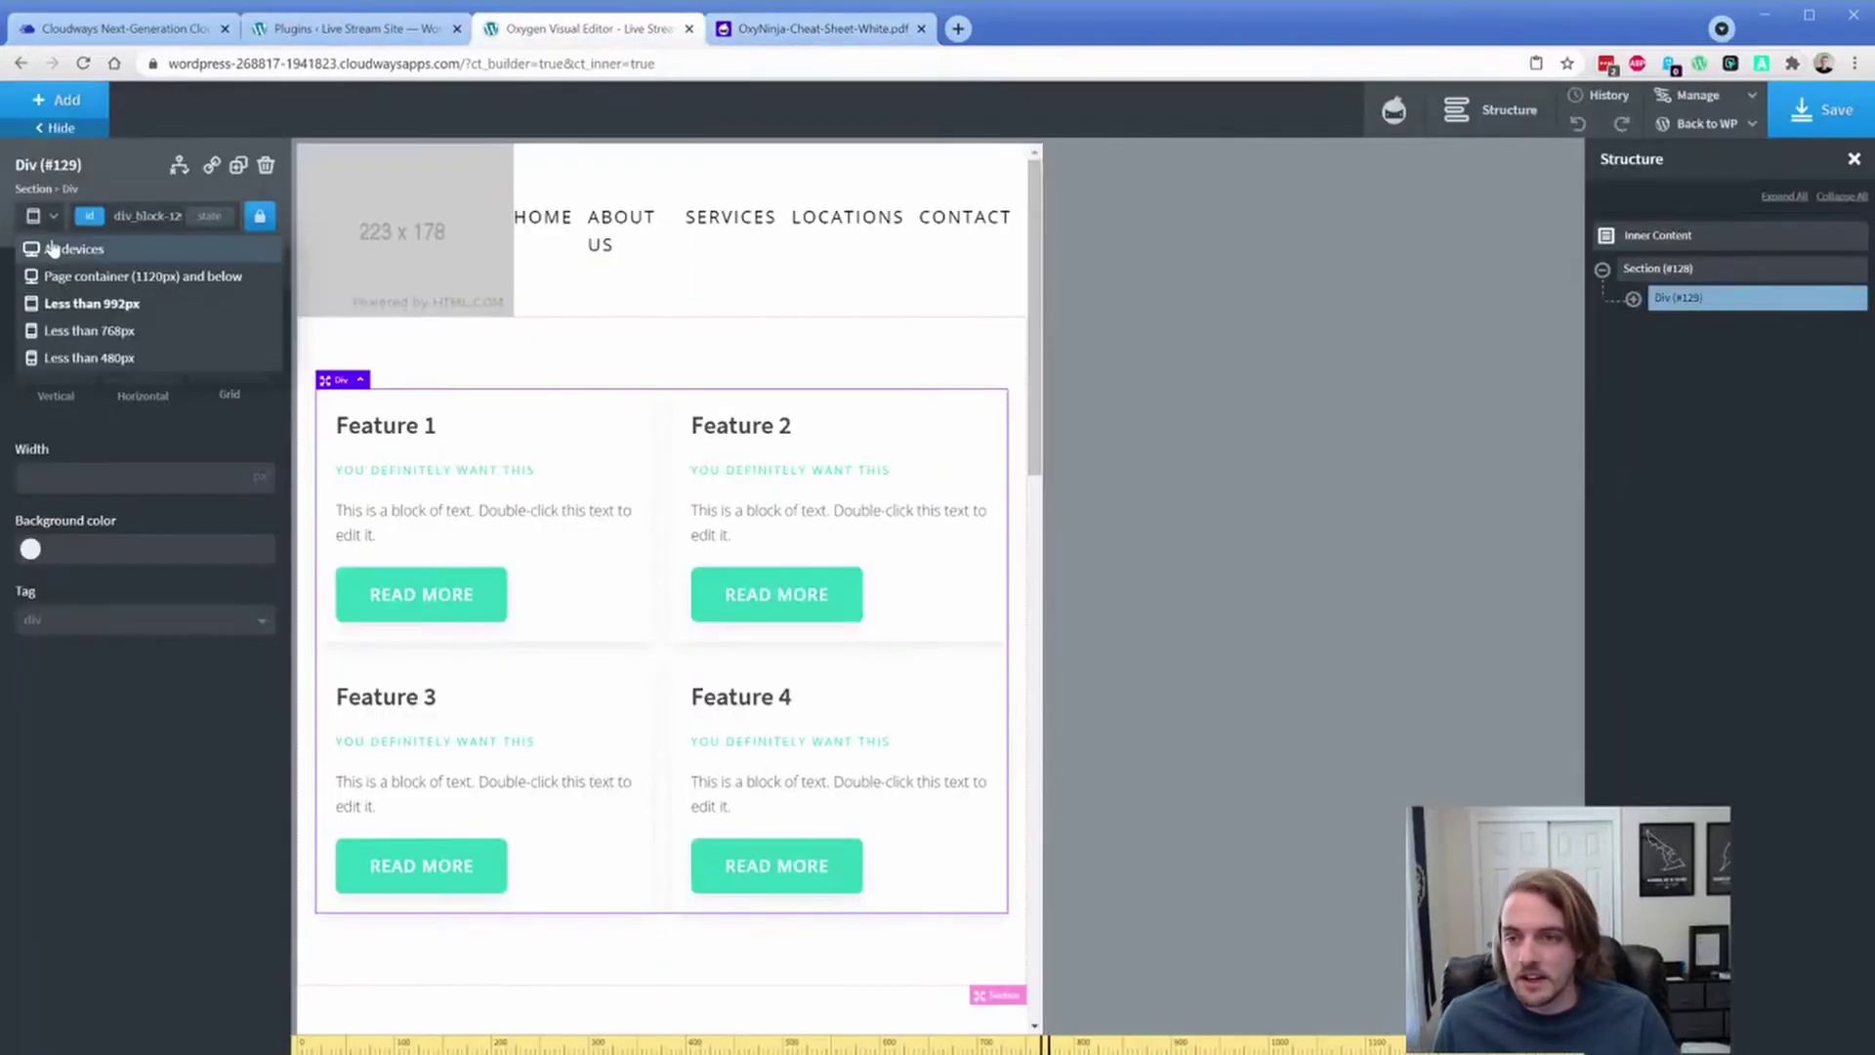
left_click(64, 249)
Step: Search the m-1 column class and preview the cards below 768px, then return to all devices
left_click(86, 220)
type("m-1")
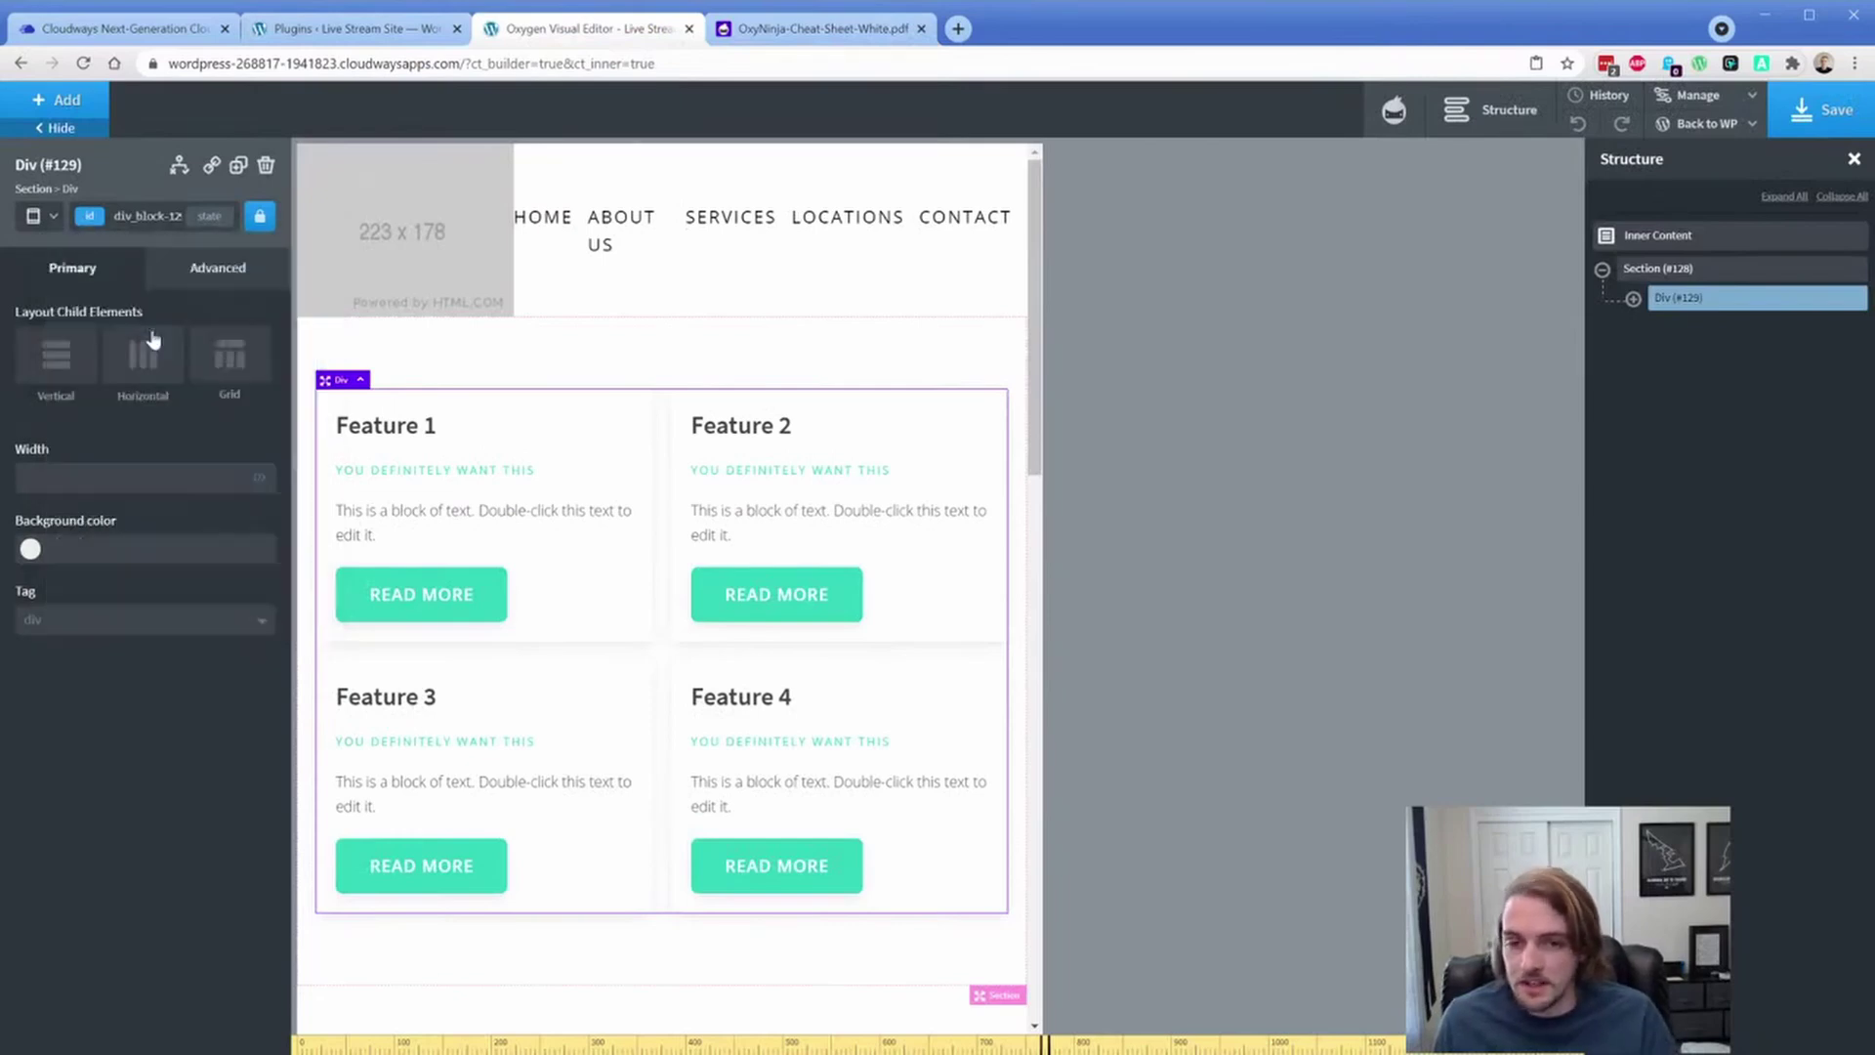
left_click(37, 216)
left_click(89, 331)
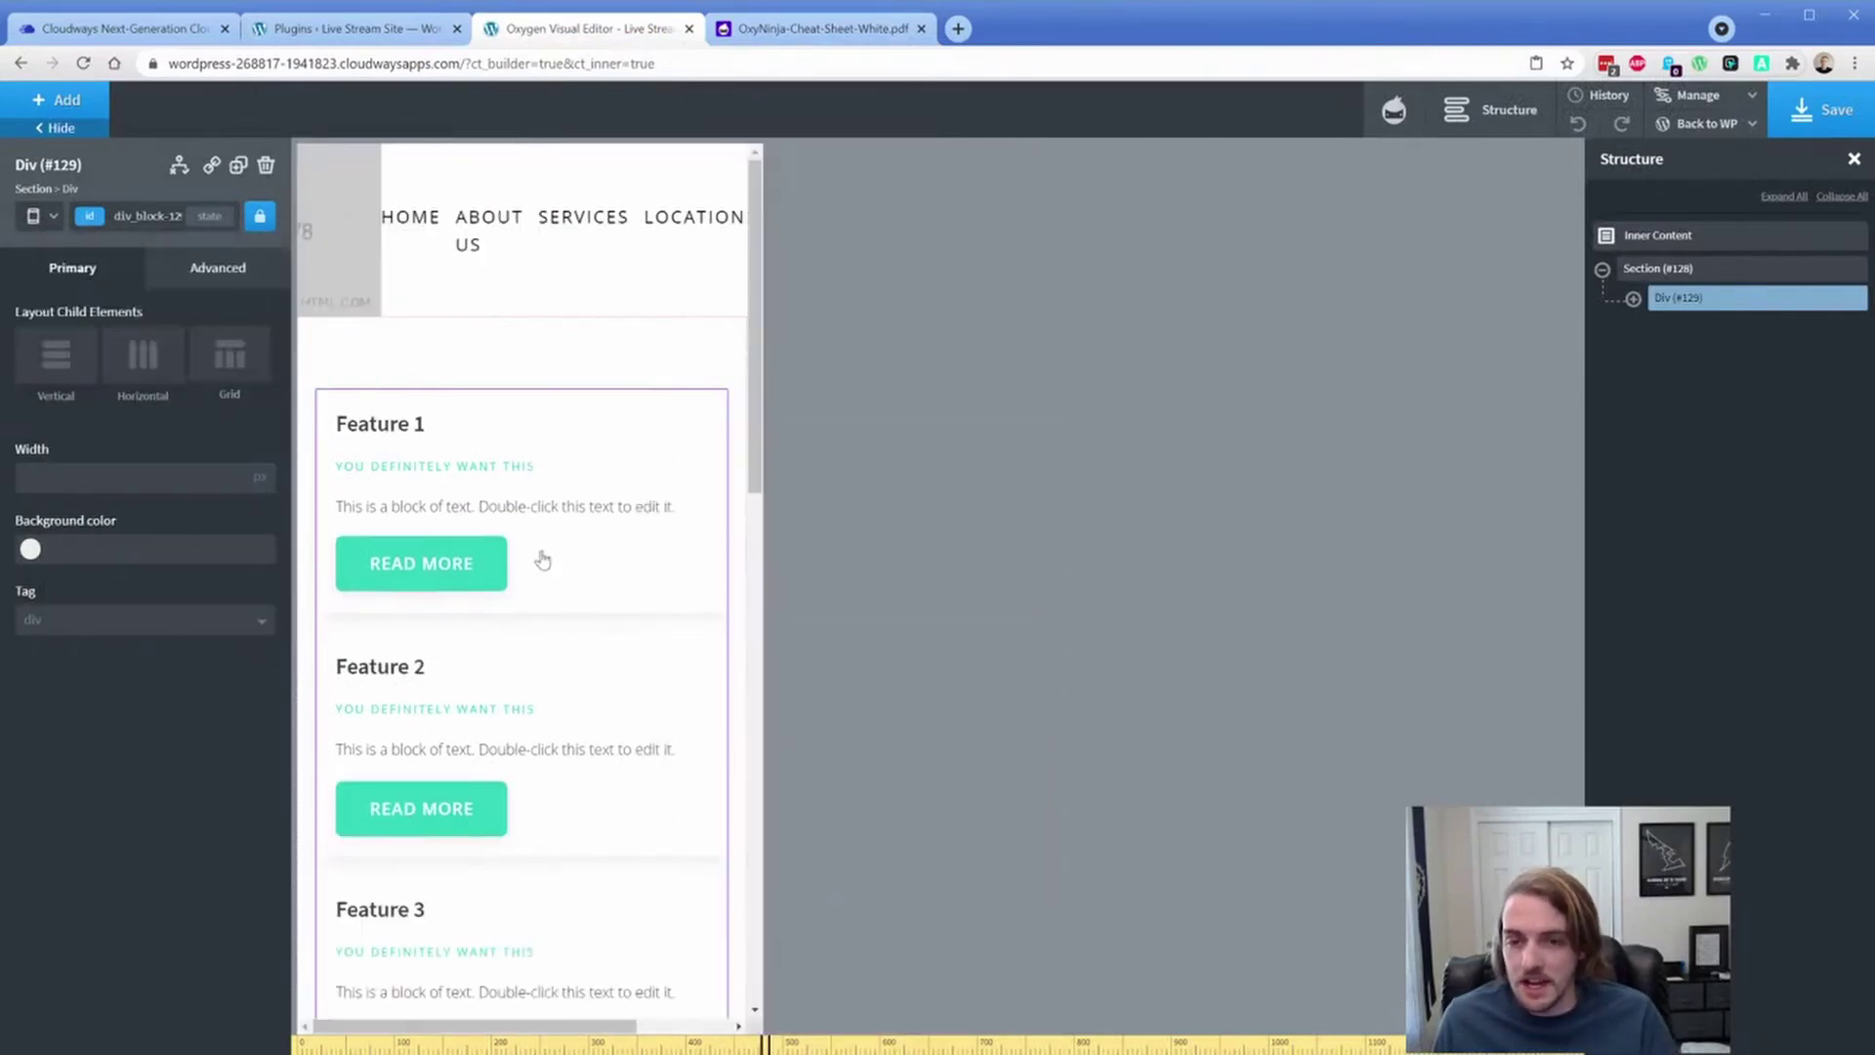
scroll(635, 459, "down", 7)
scroll(576, 586, "up", 7)
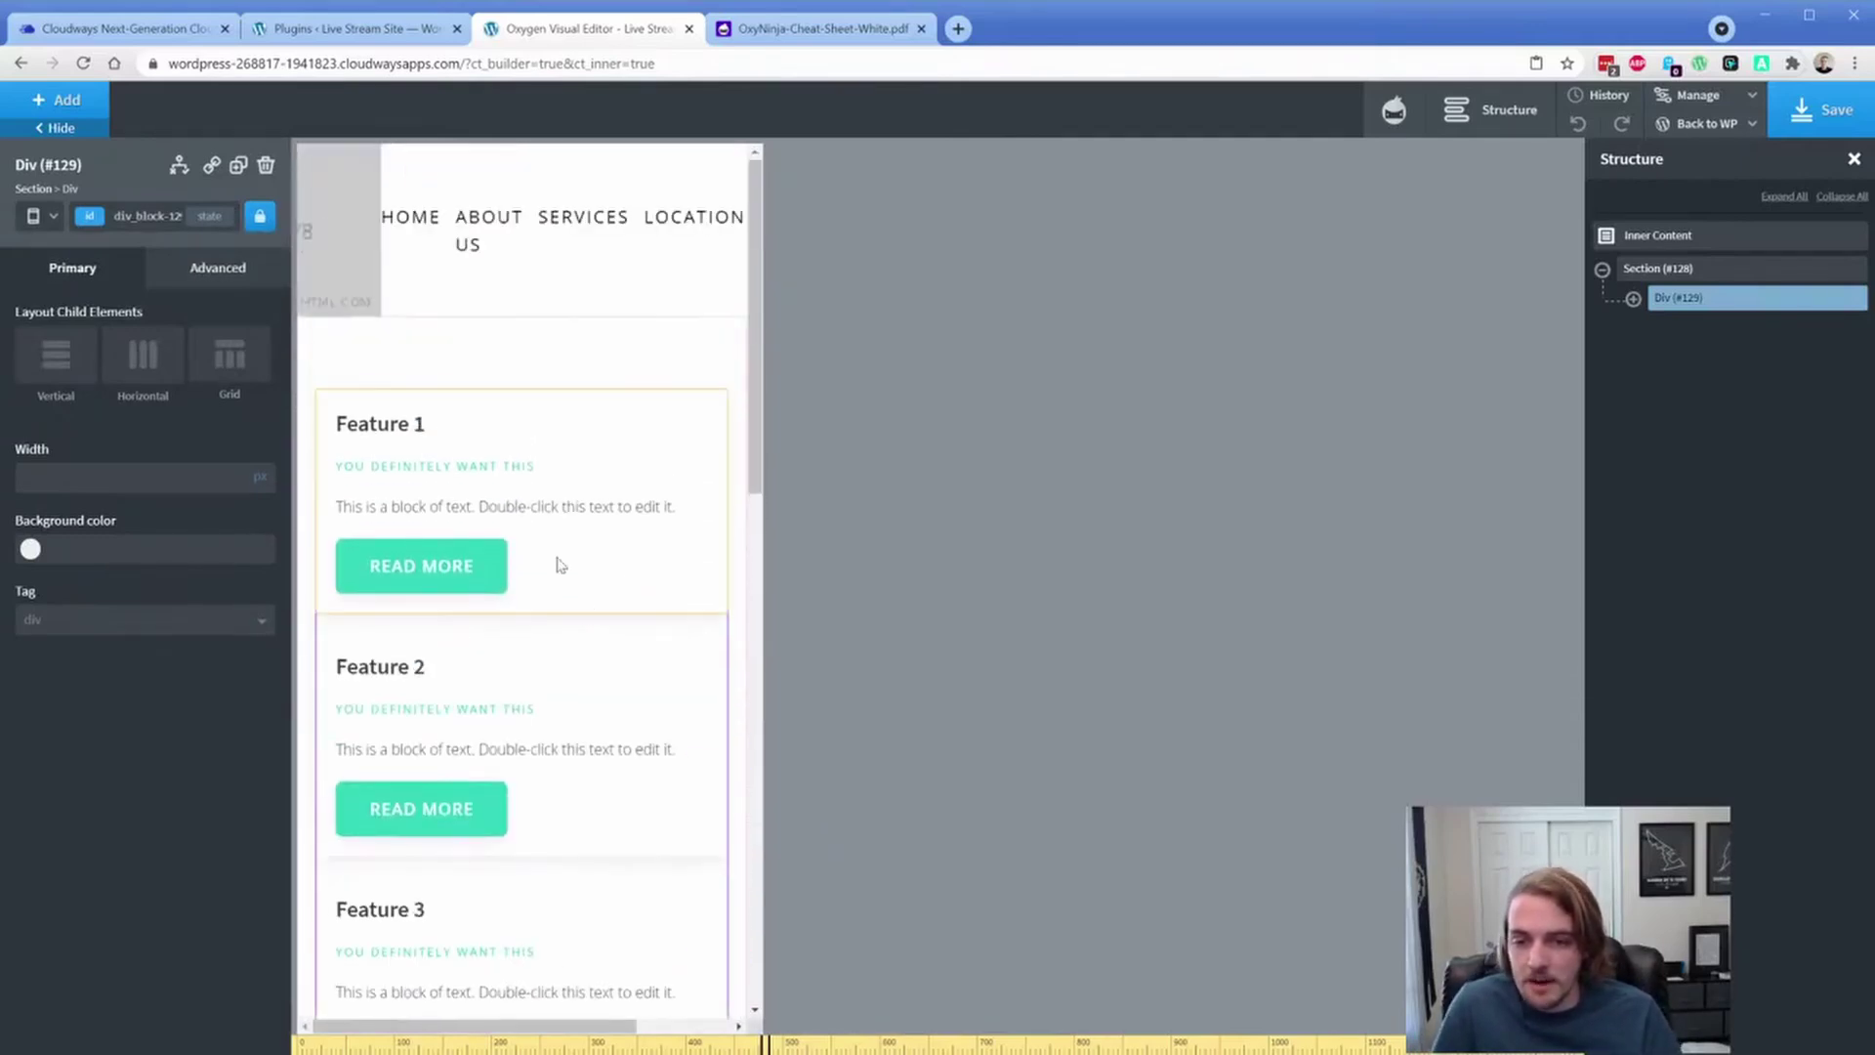
left_click(36, 216)
left_click(54, 258)
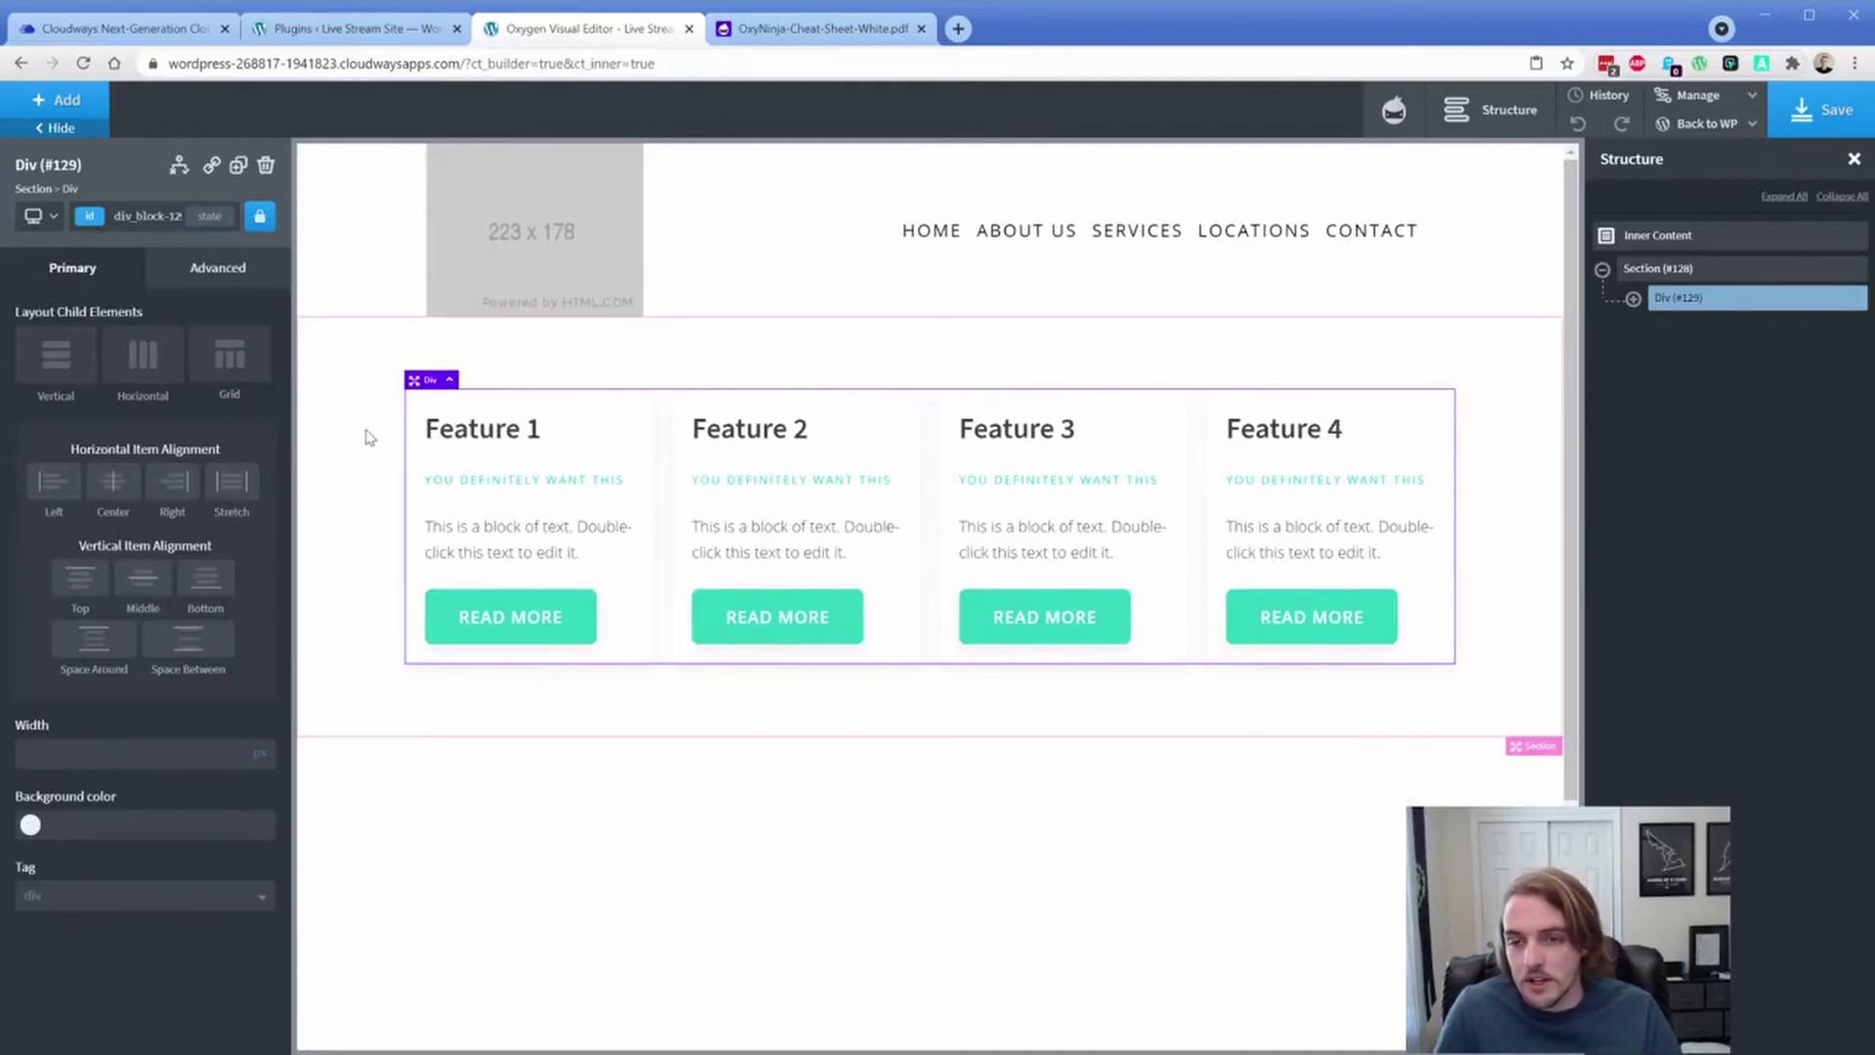
Step: Compare Div #129's column classes with the cheat sheet and show the screen-width breakpoints
left_click(791, 31)
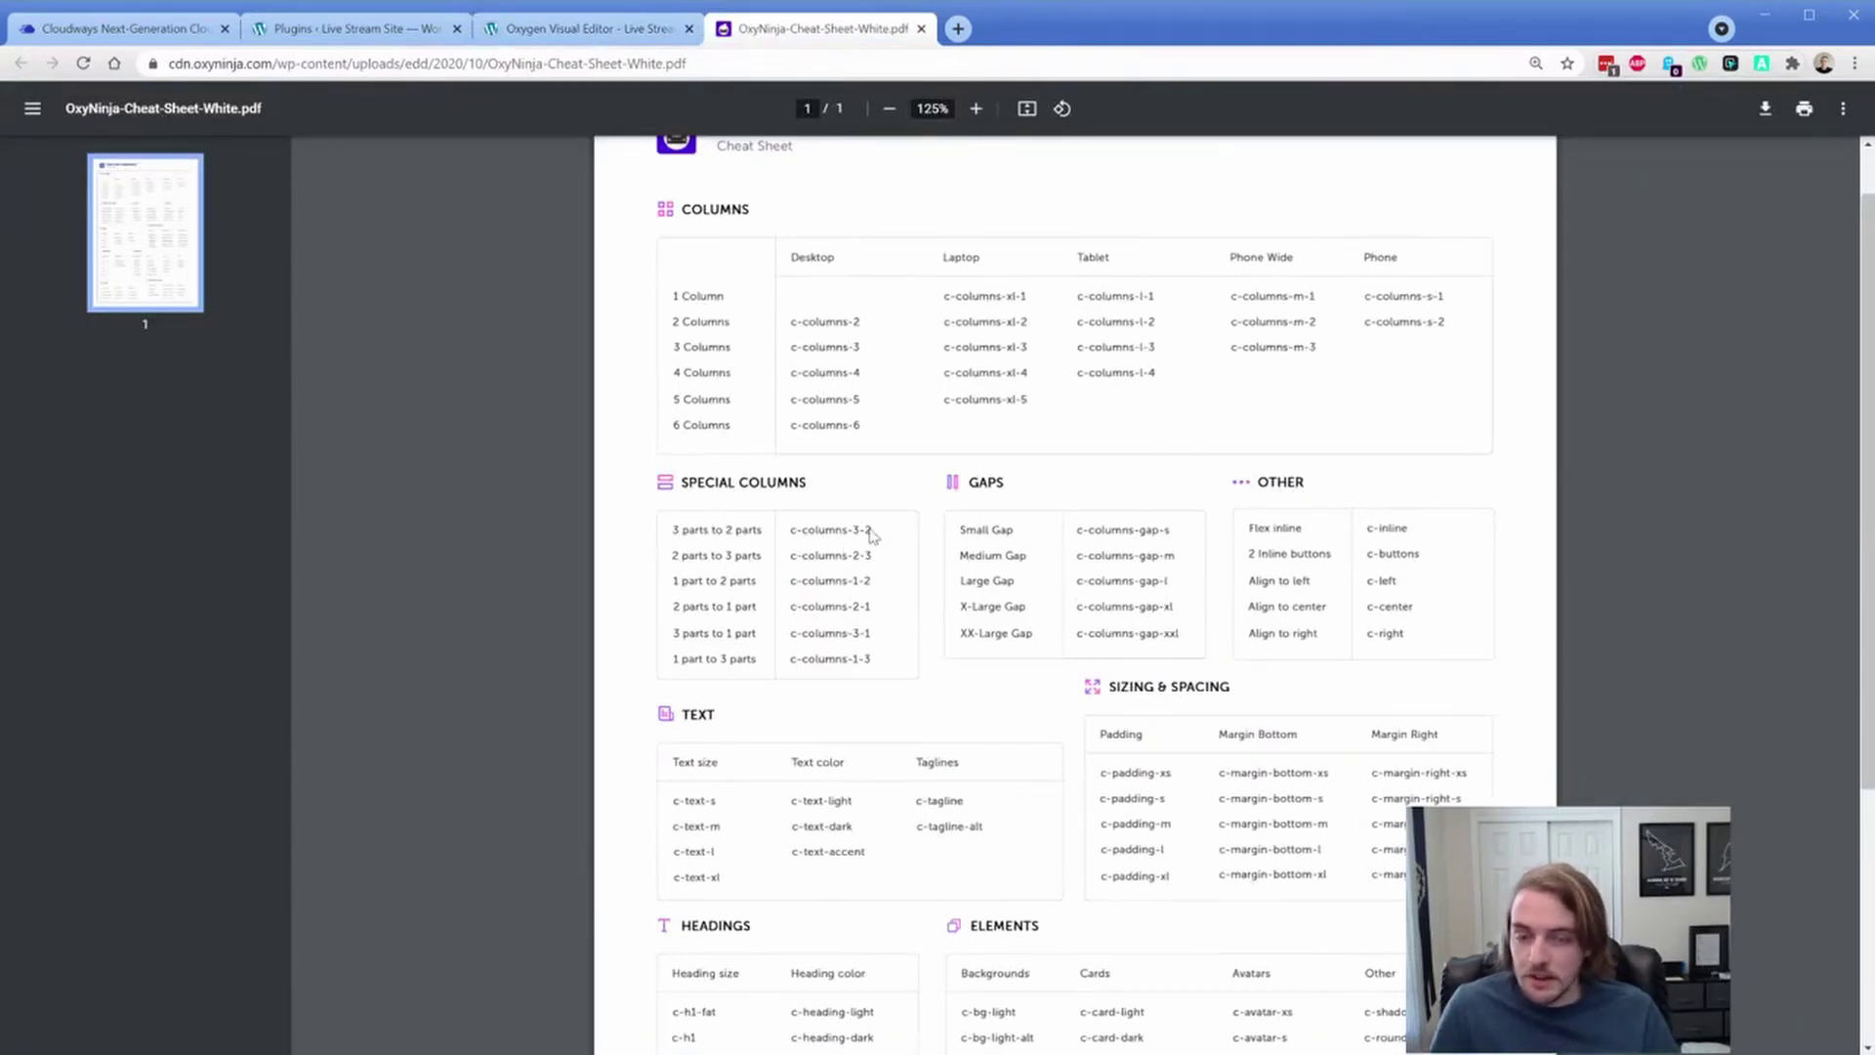
left_click(644, 30)
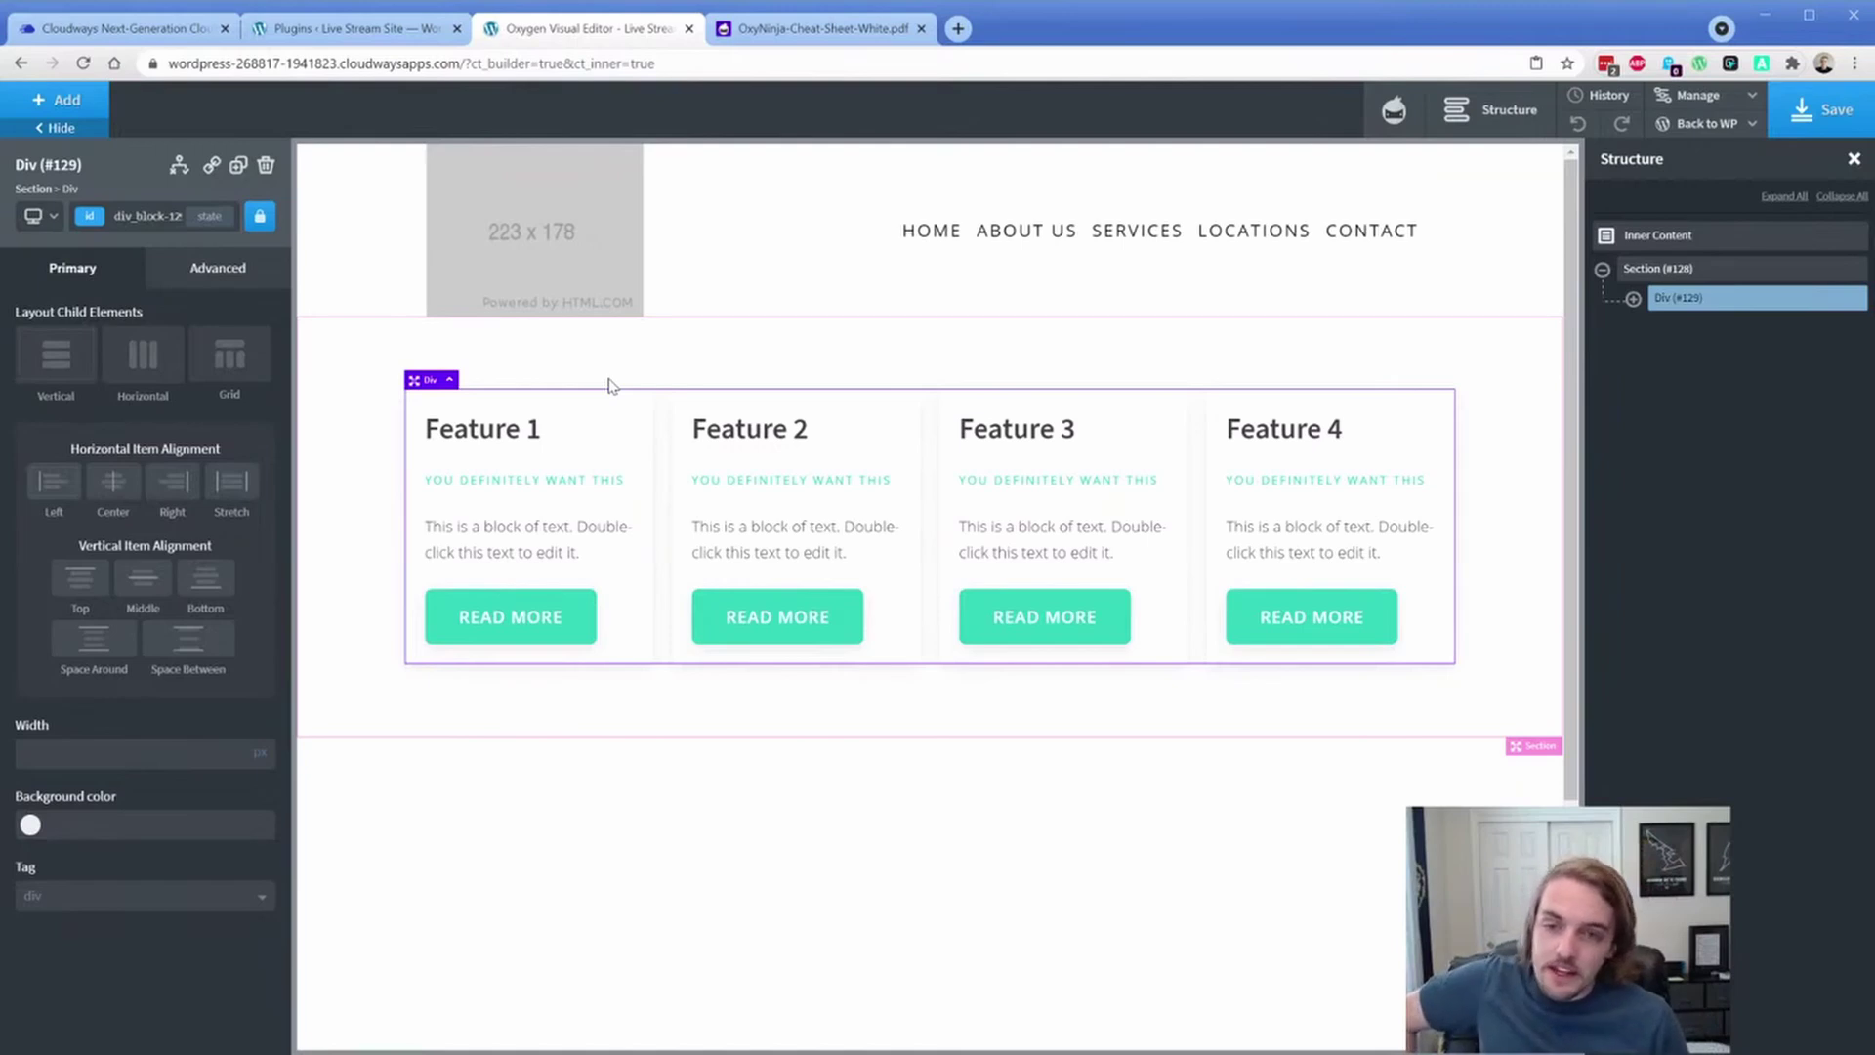
left_click(89, 217)
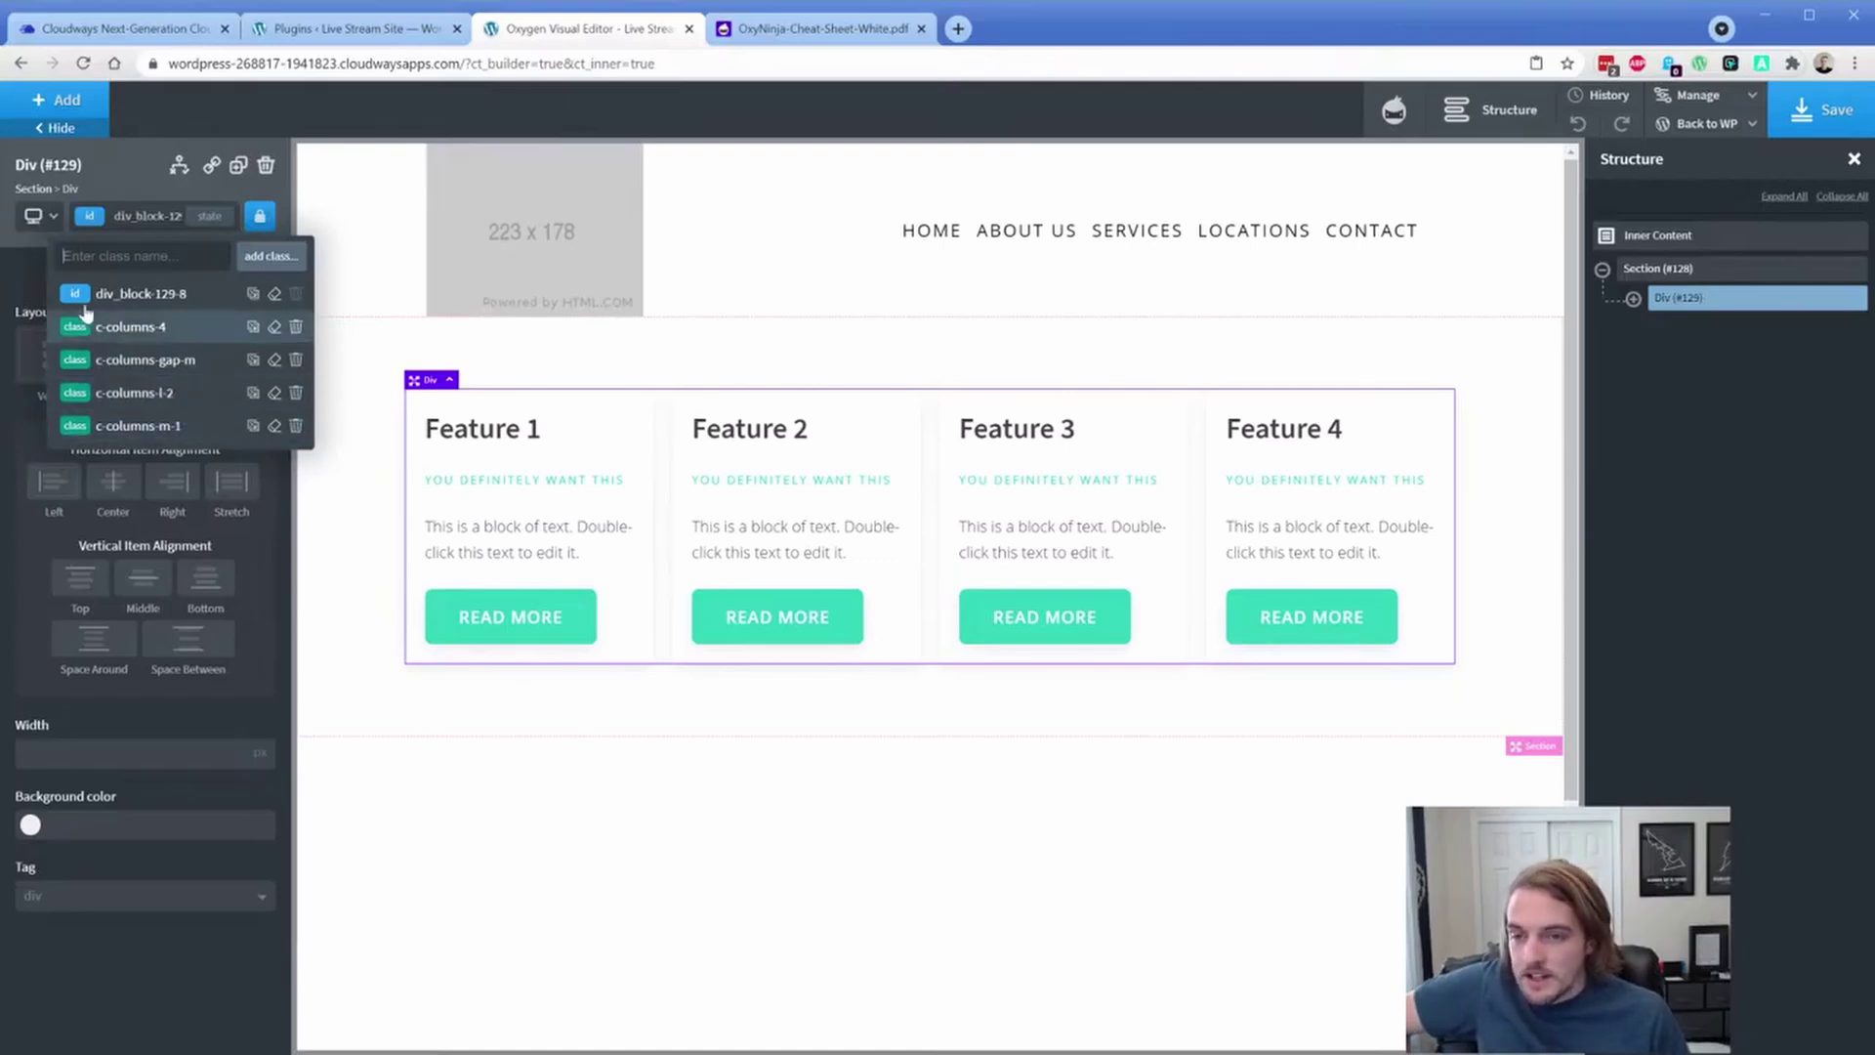
left_click(35, 216)
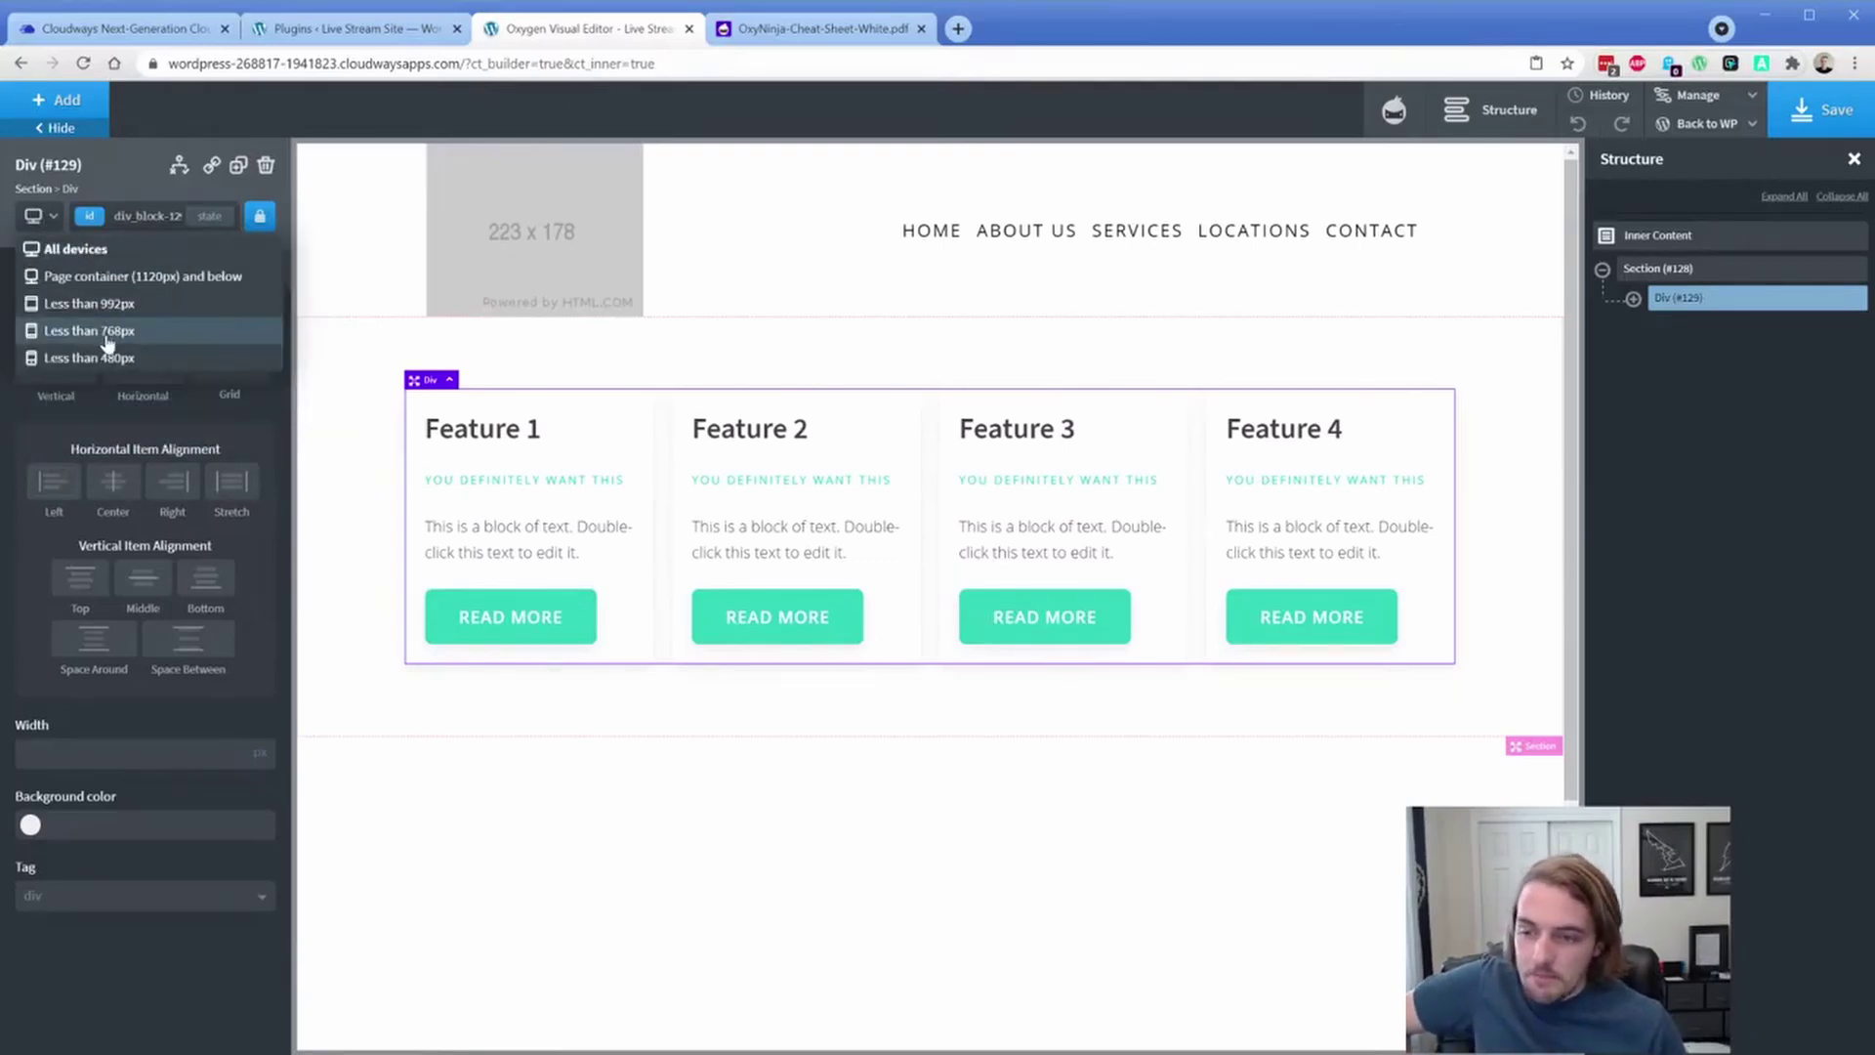
left_click(480, 428)
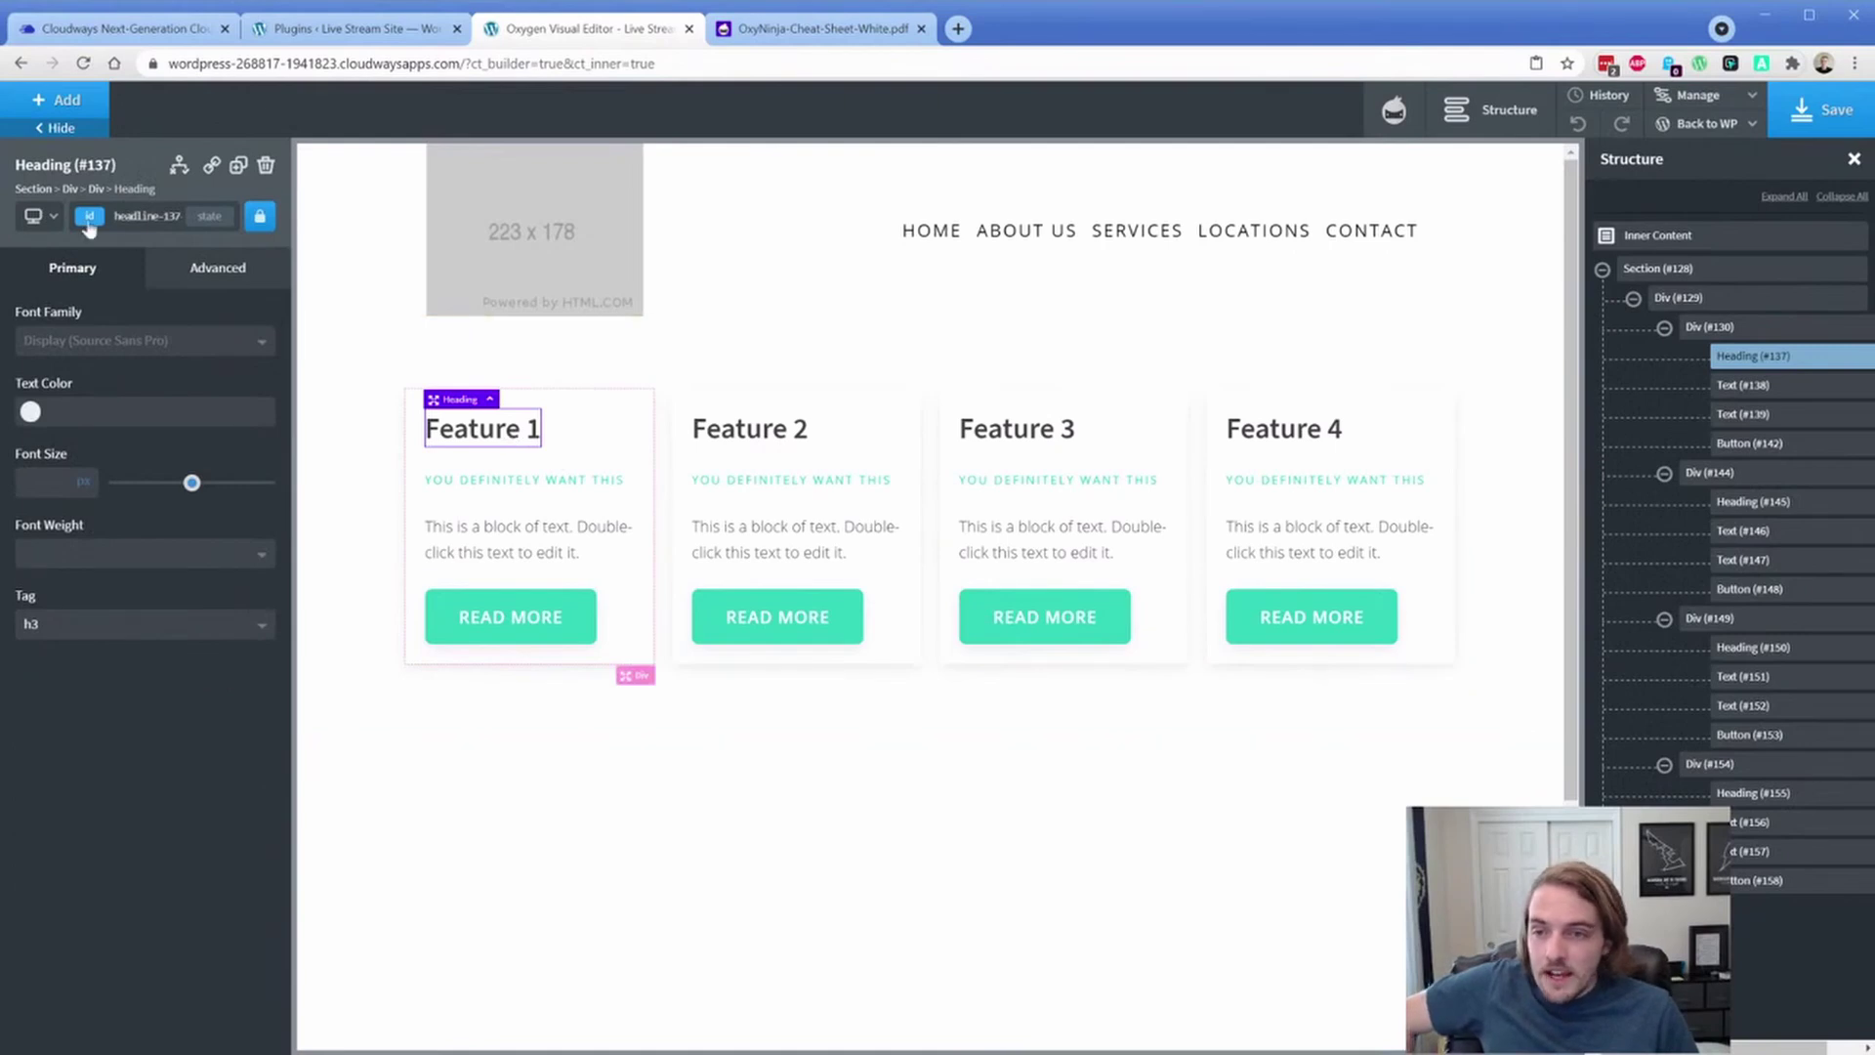
left_click(137, 216)
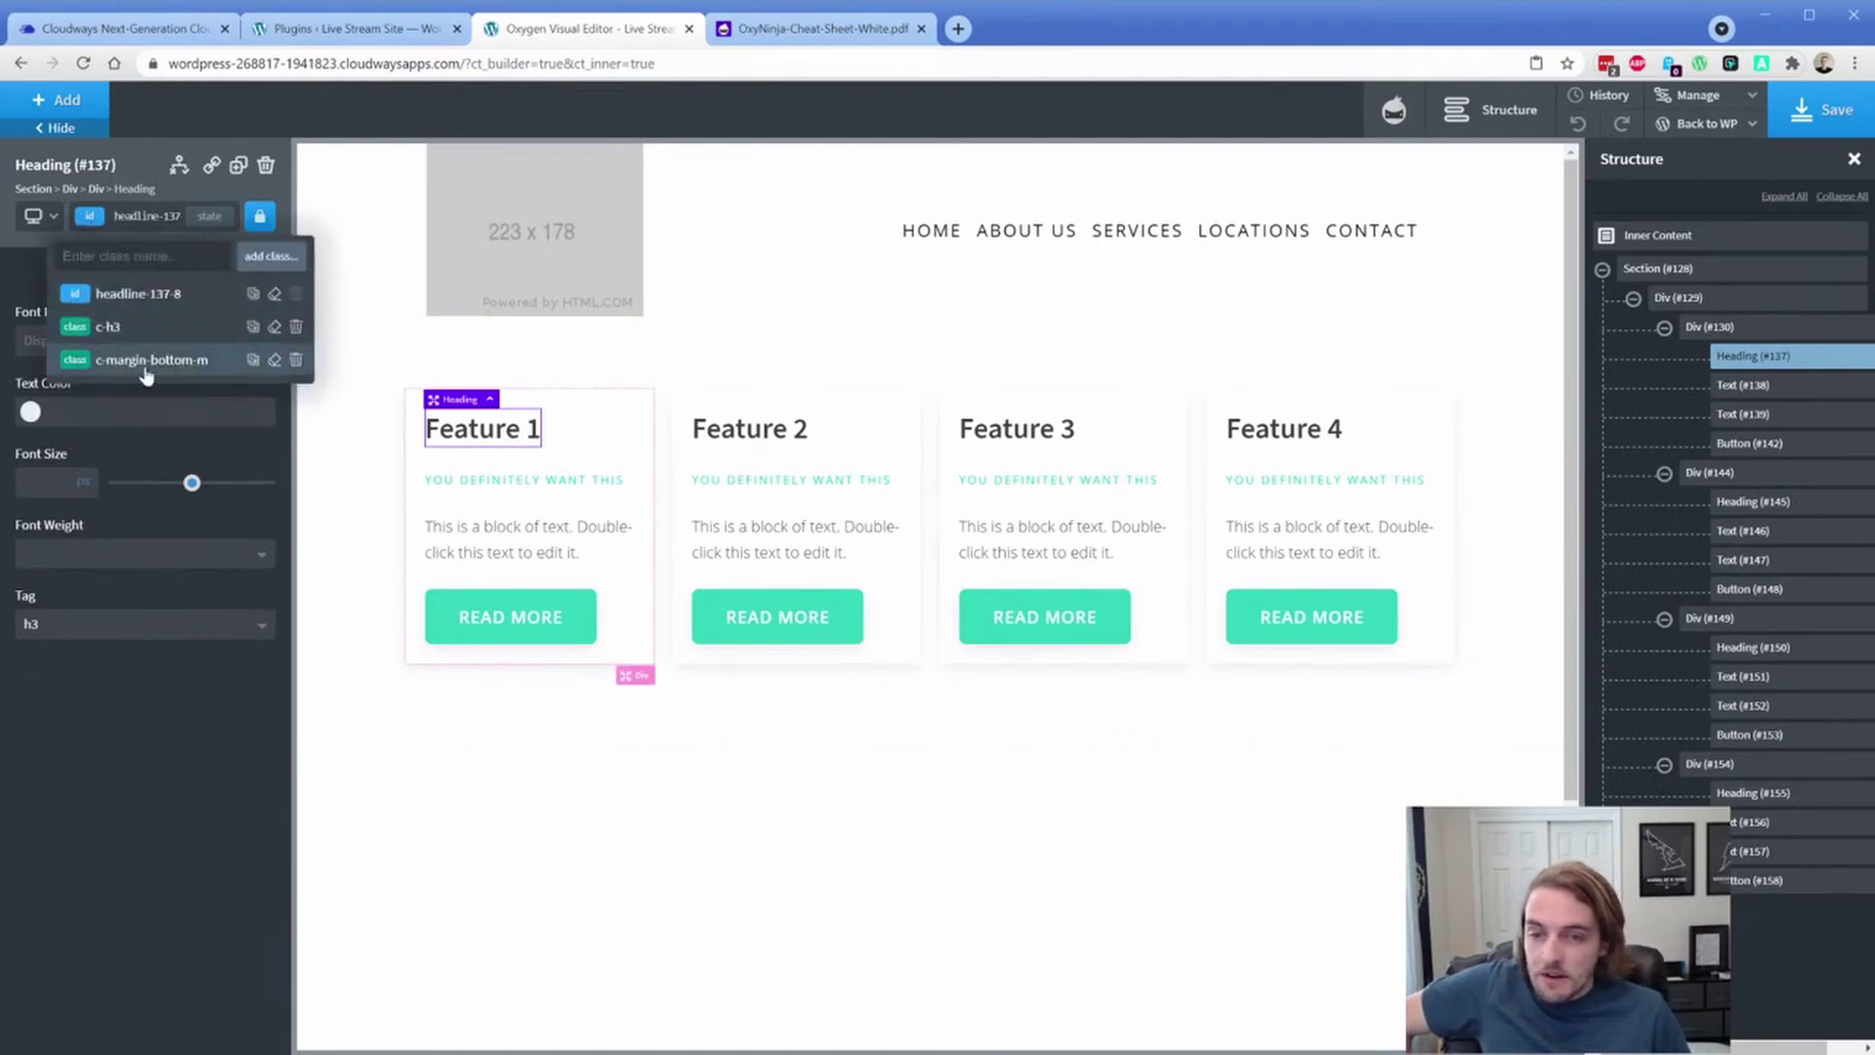
left_click(518, 479)
left_click(83, 227)
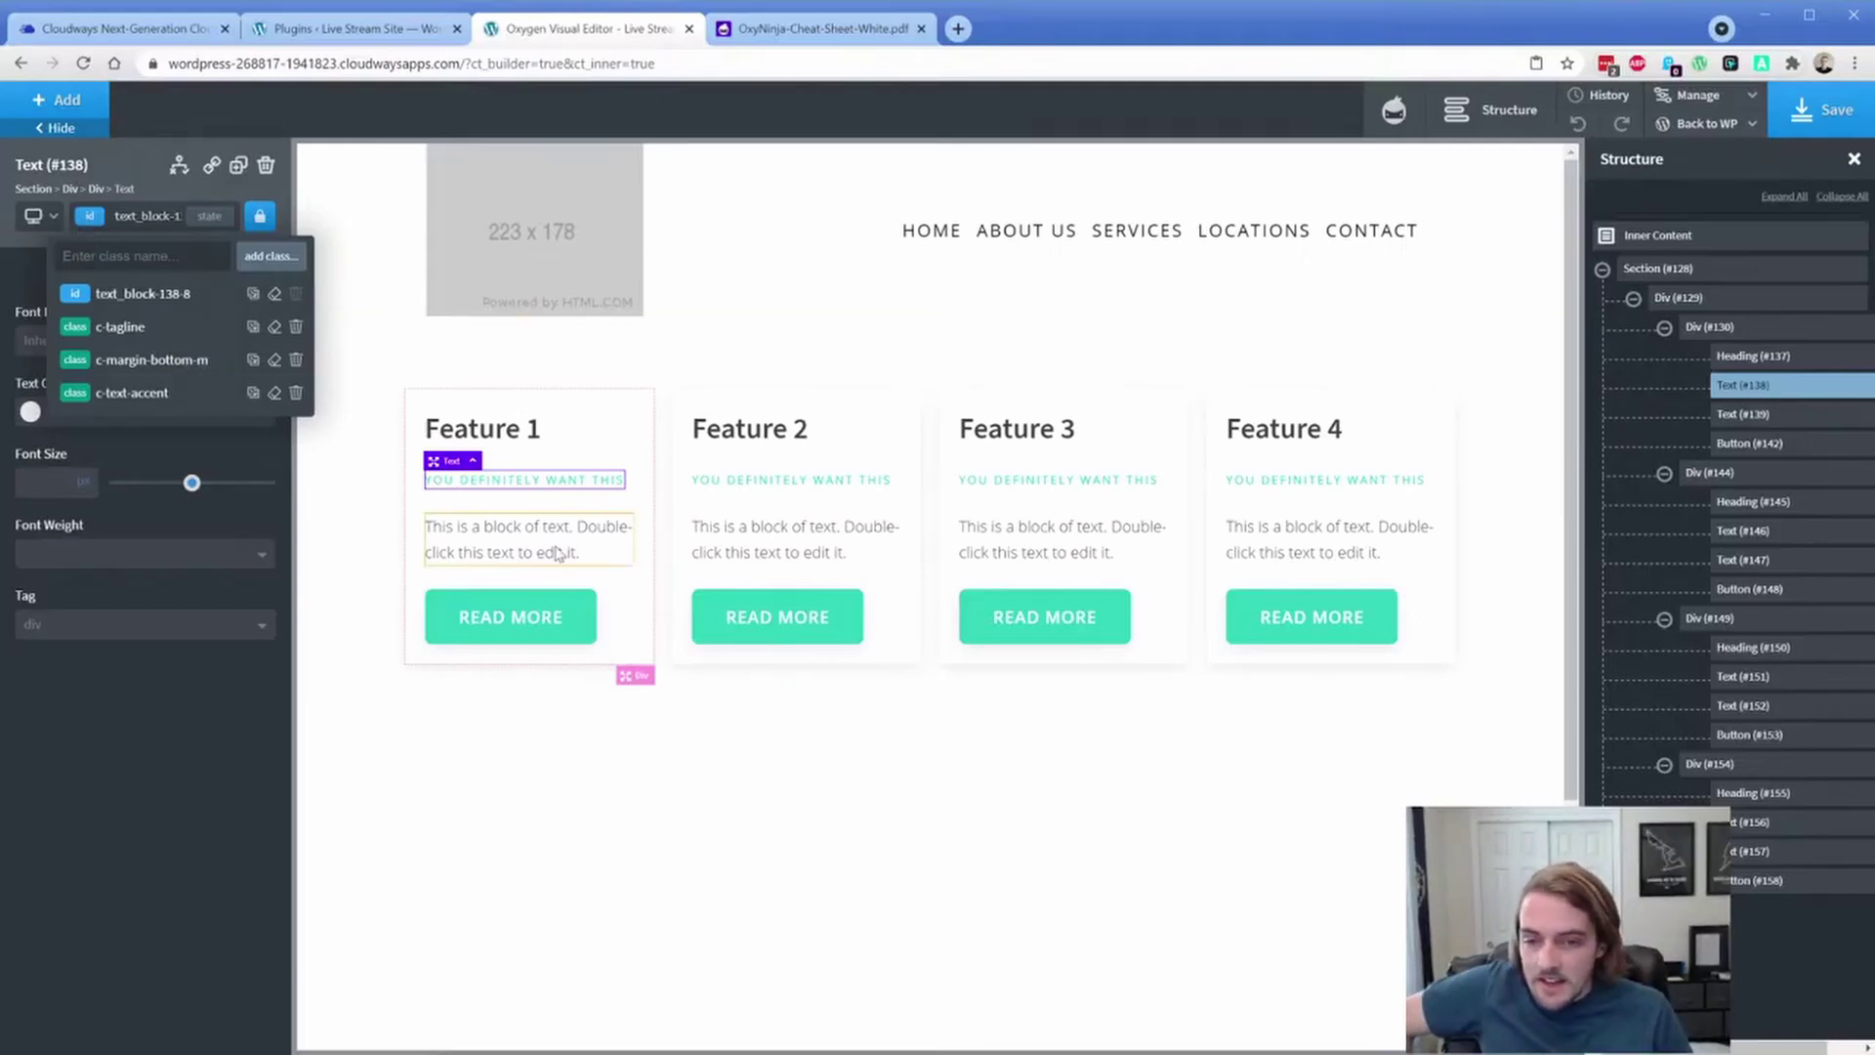
left_click(527, 539)
left_click(85, 216)
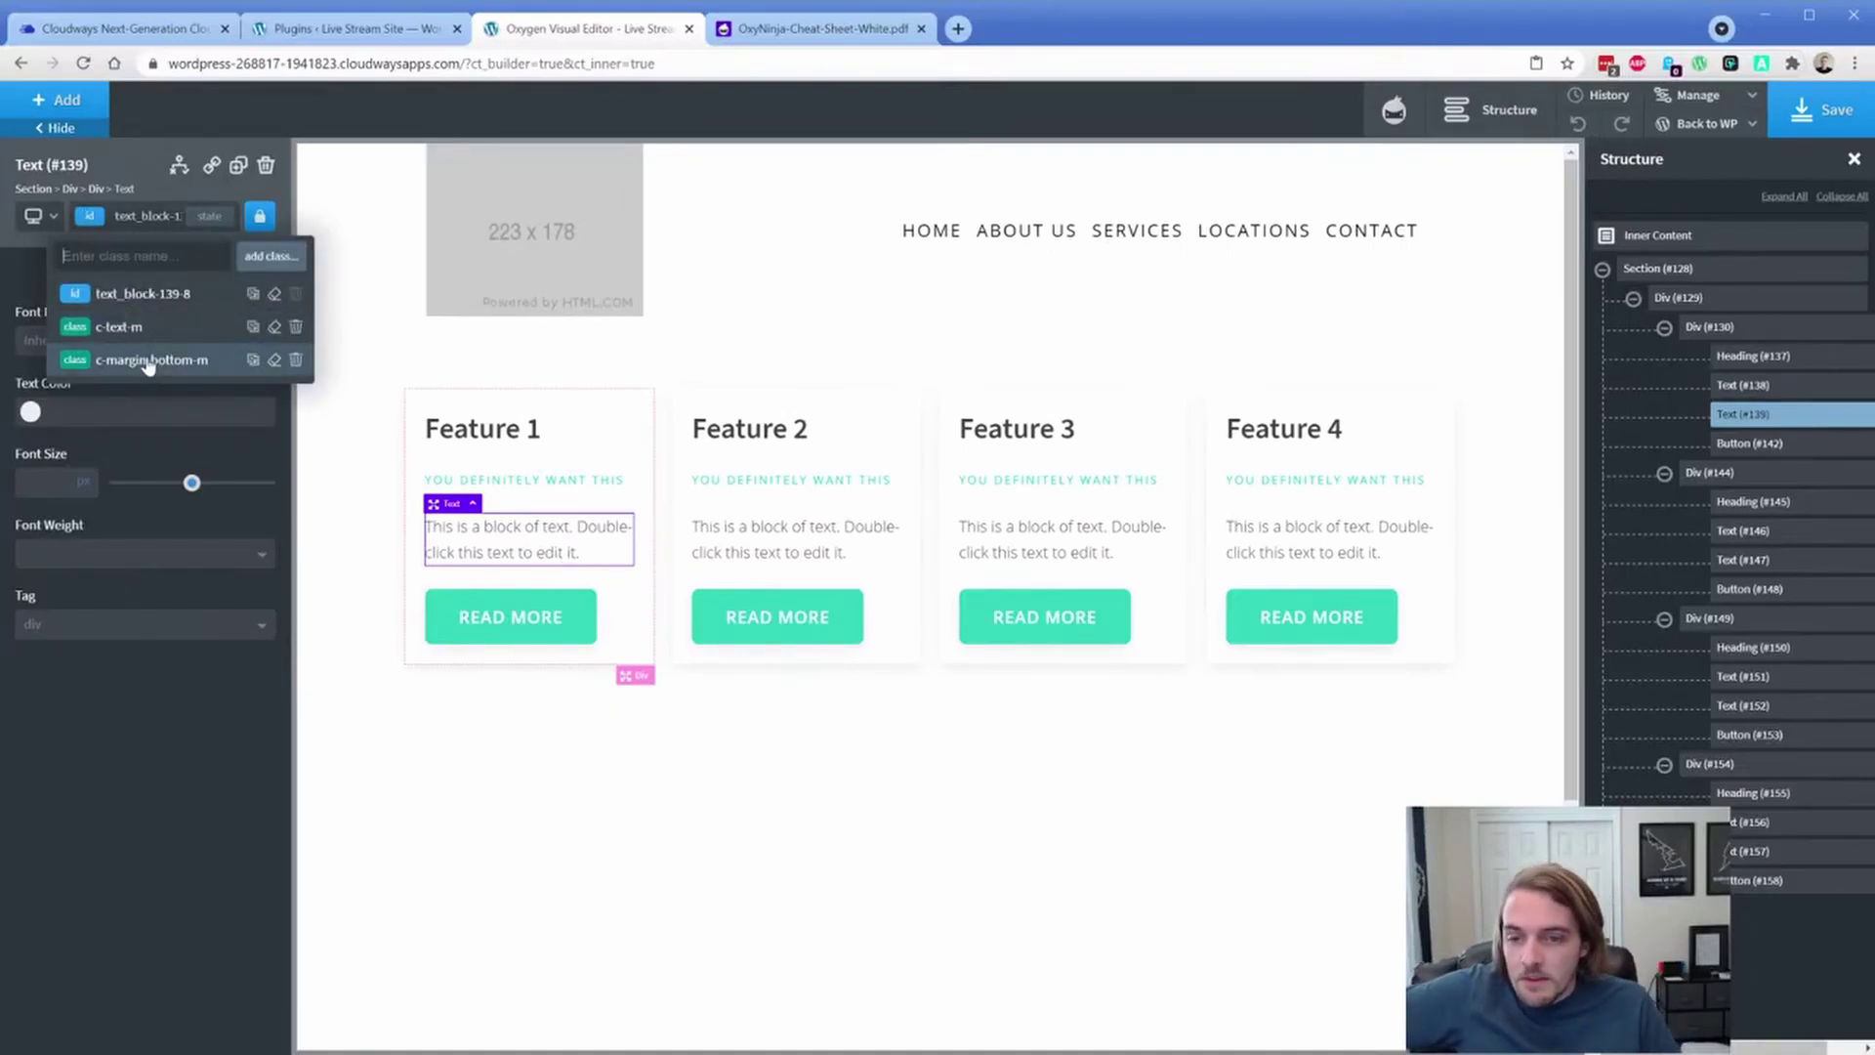
left_click(574, 612)
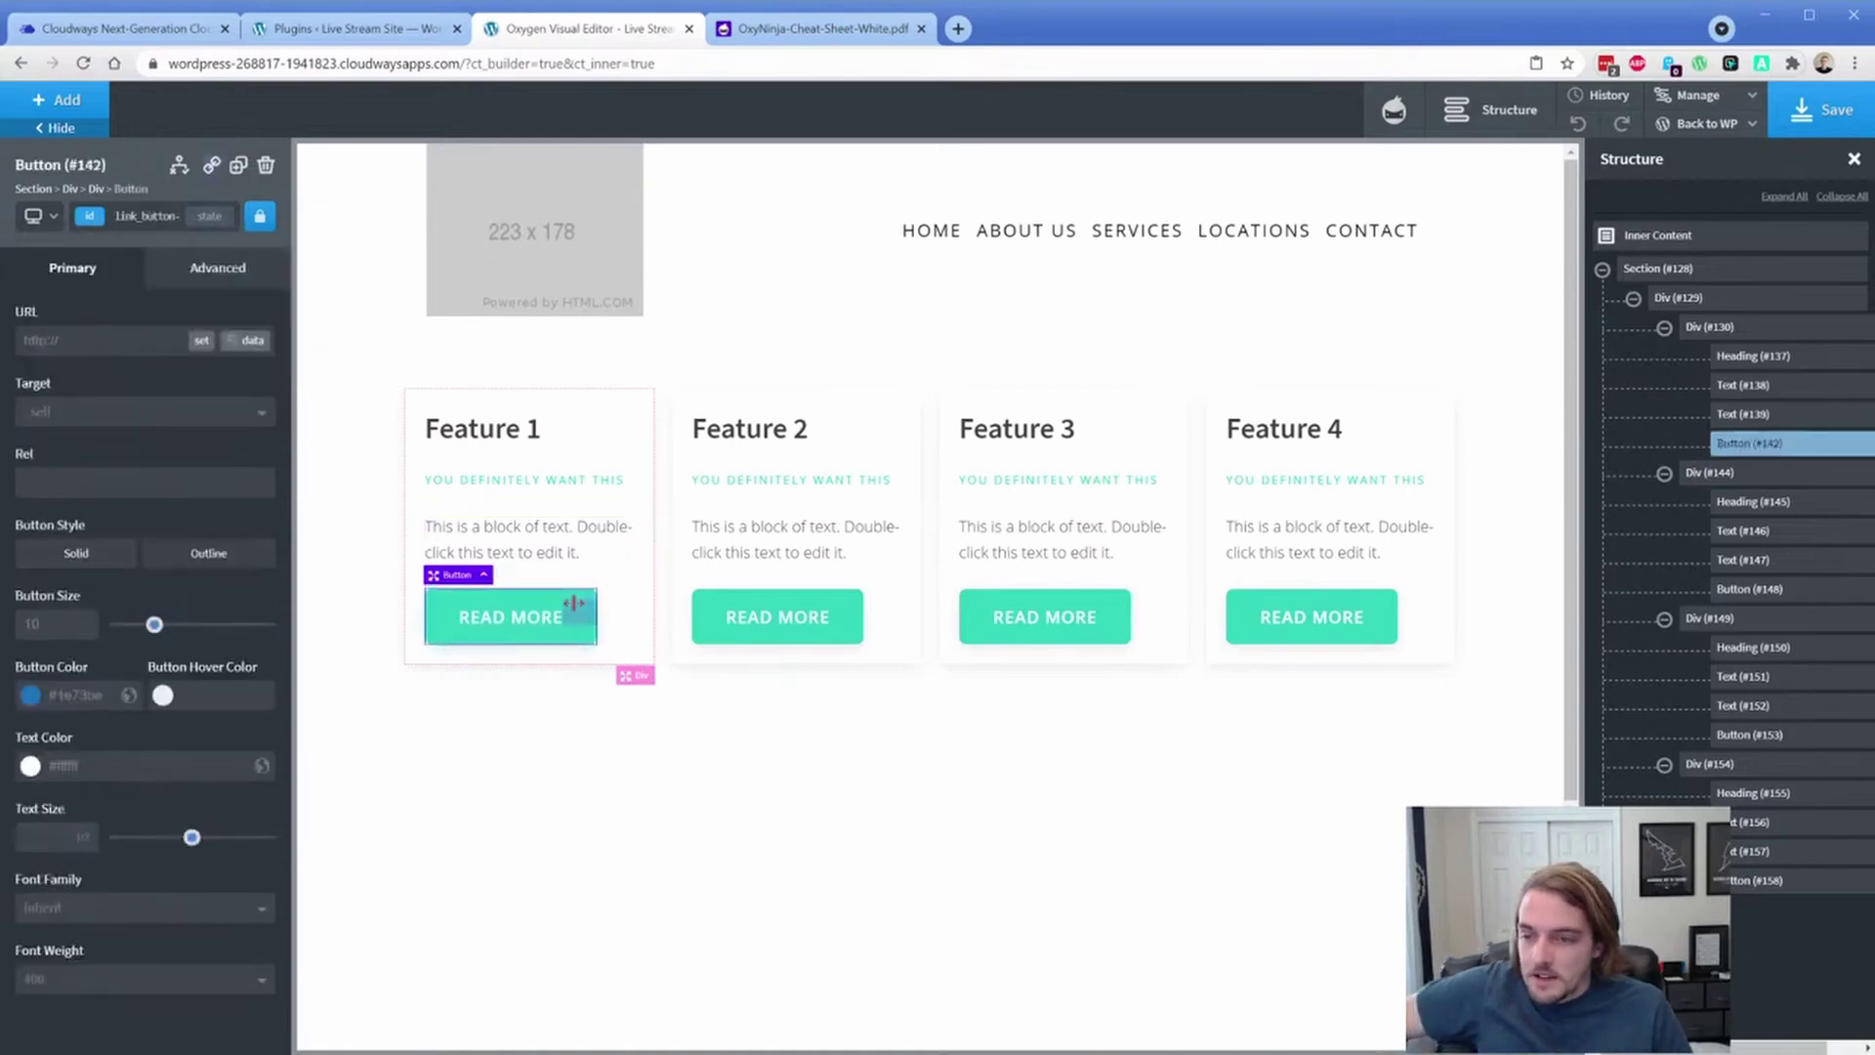
left_click(361, 511)
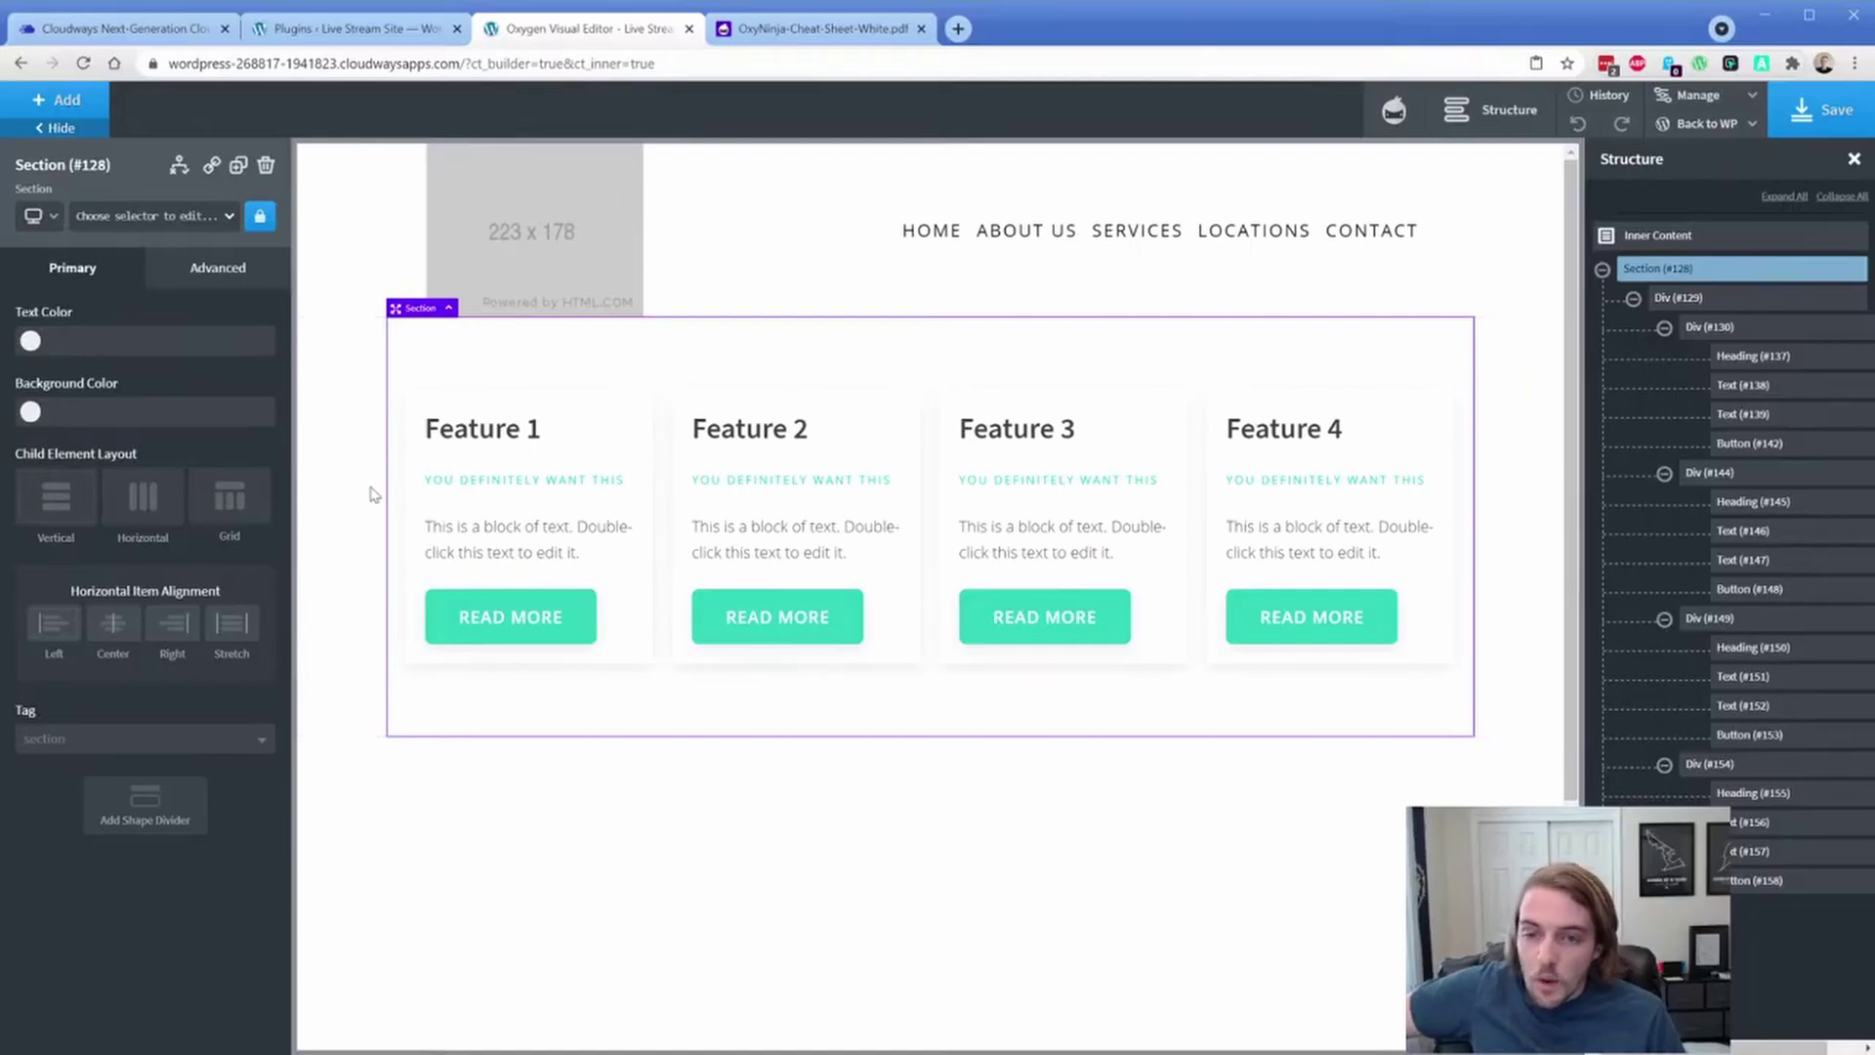
Step: Add the c-full-width class to the READ MORE buttons of Features 1 and 2
left_click(574, 611)
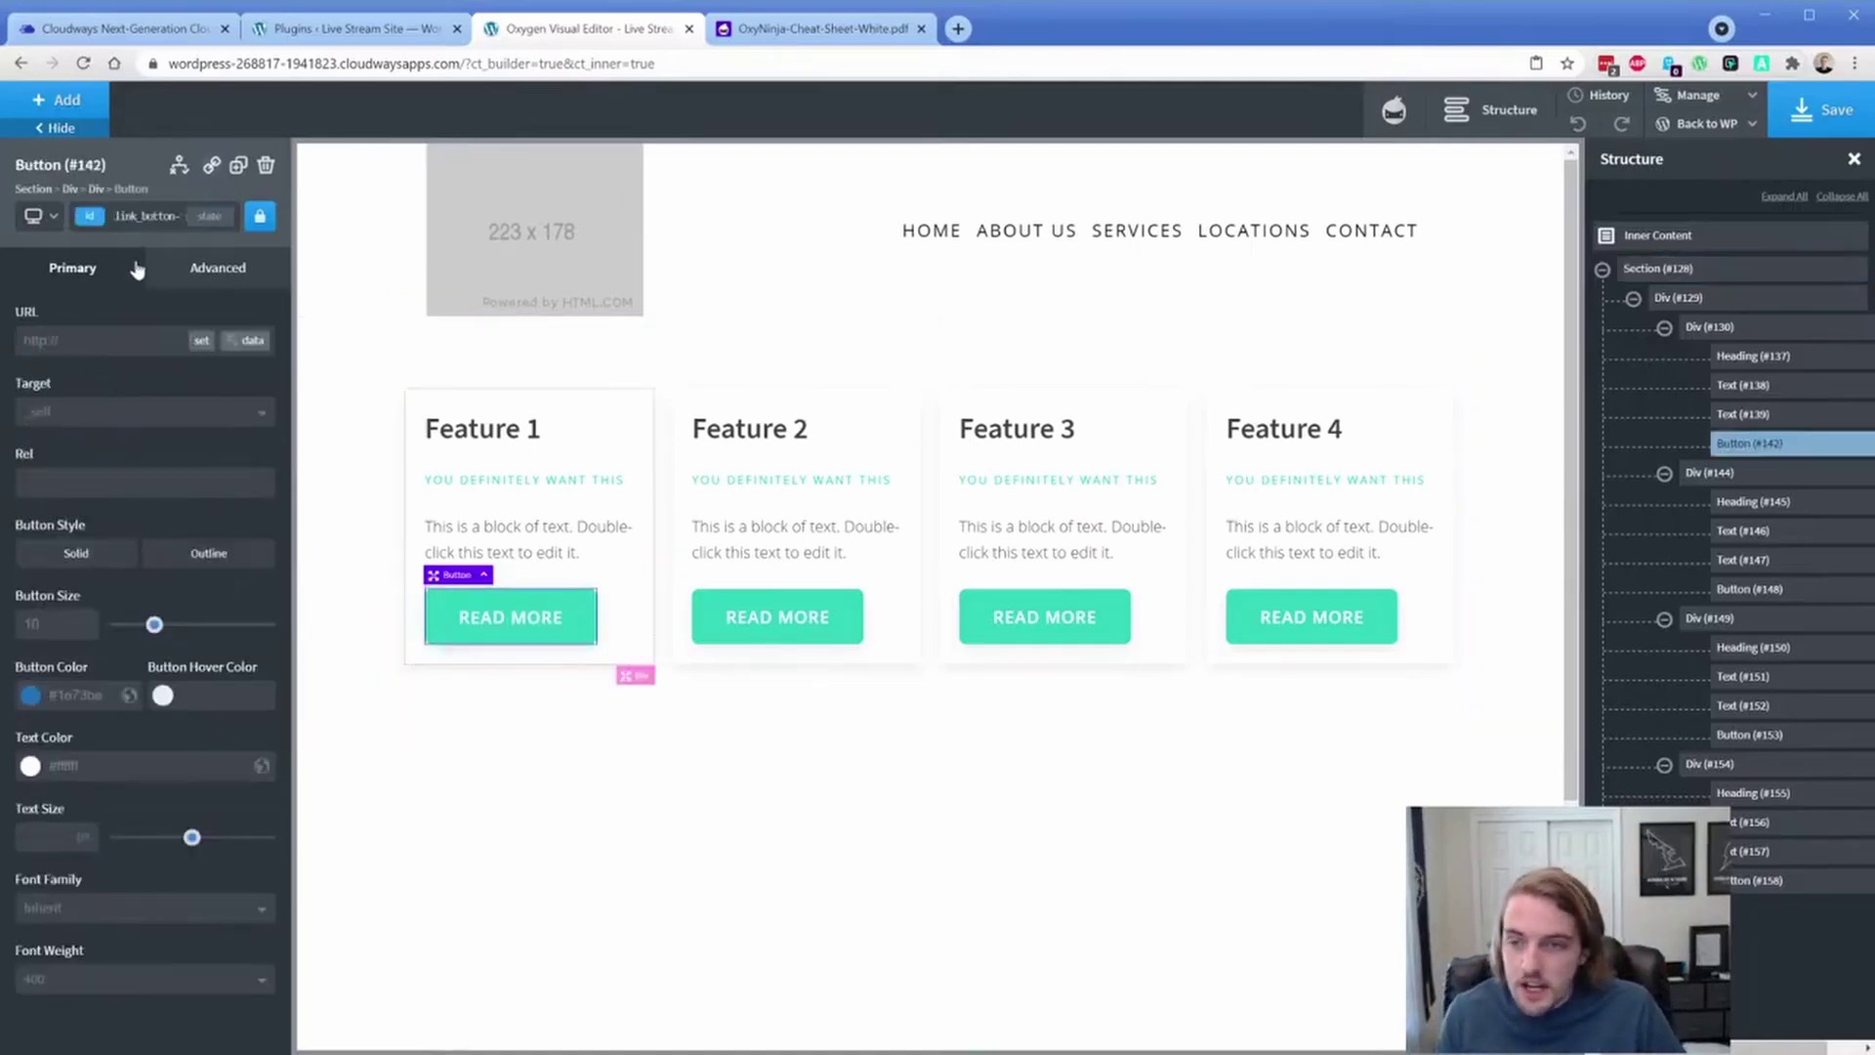
left_click(90, 216)
type("ful")
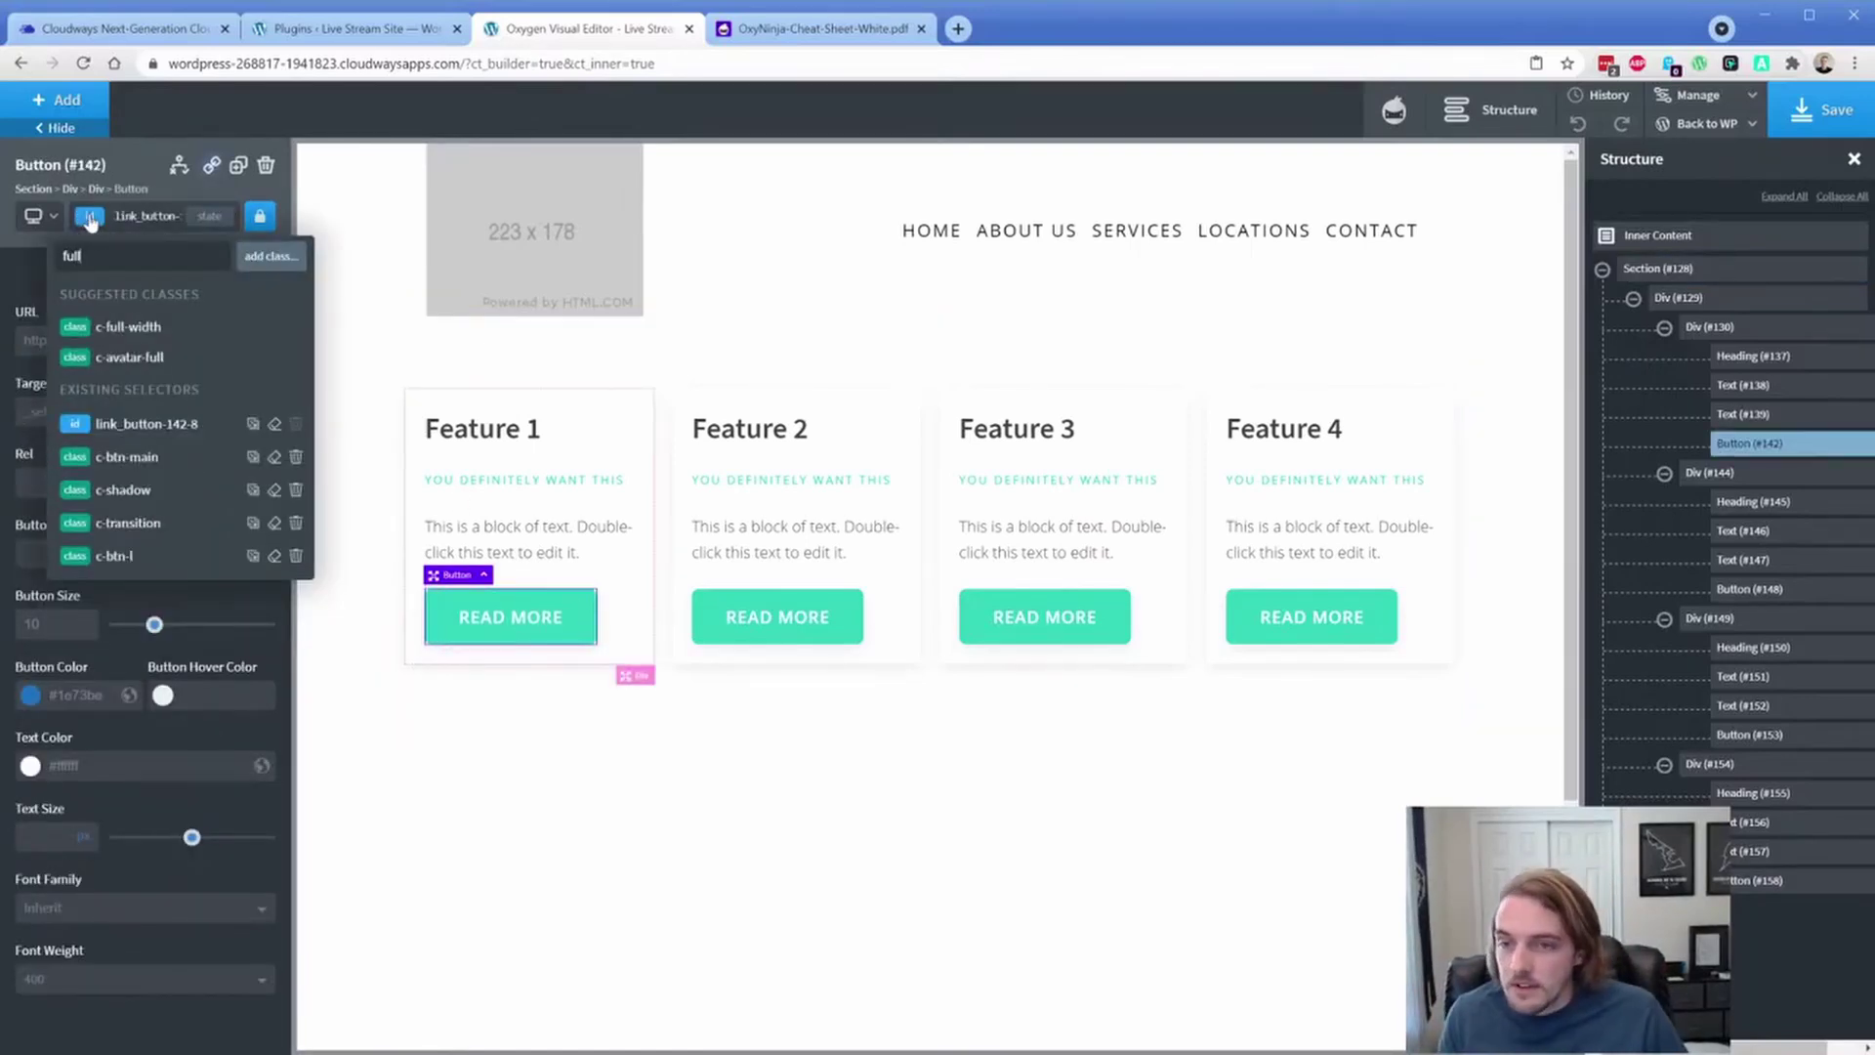
type("l")
left_click(149, 330)
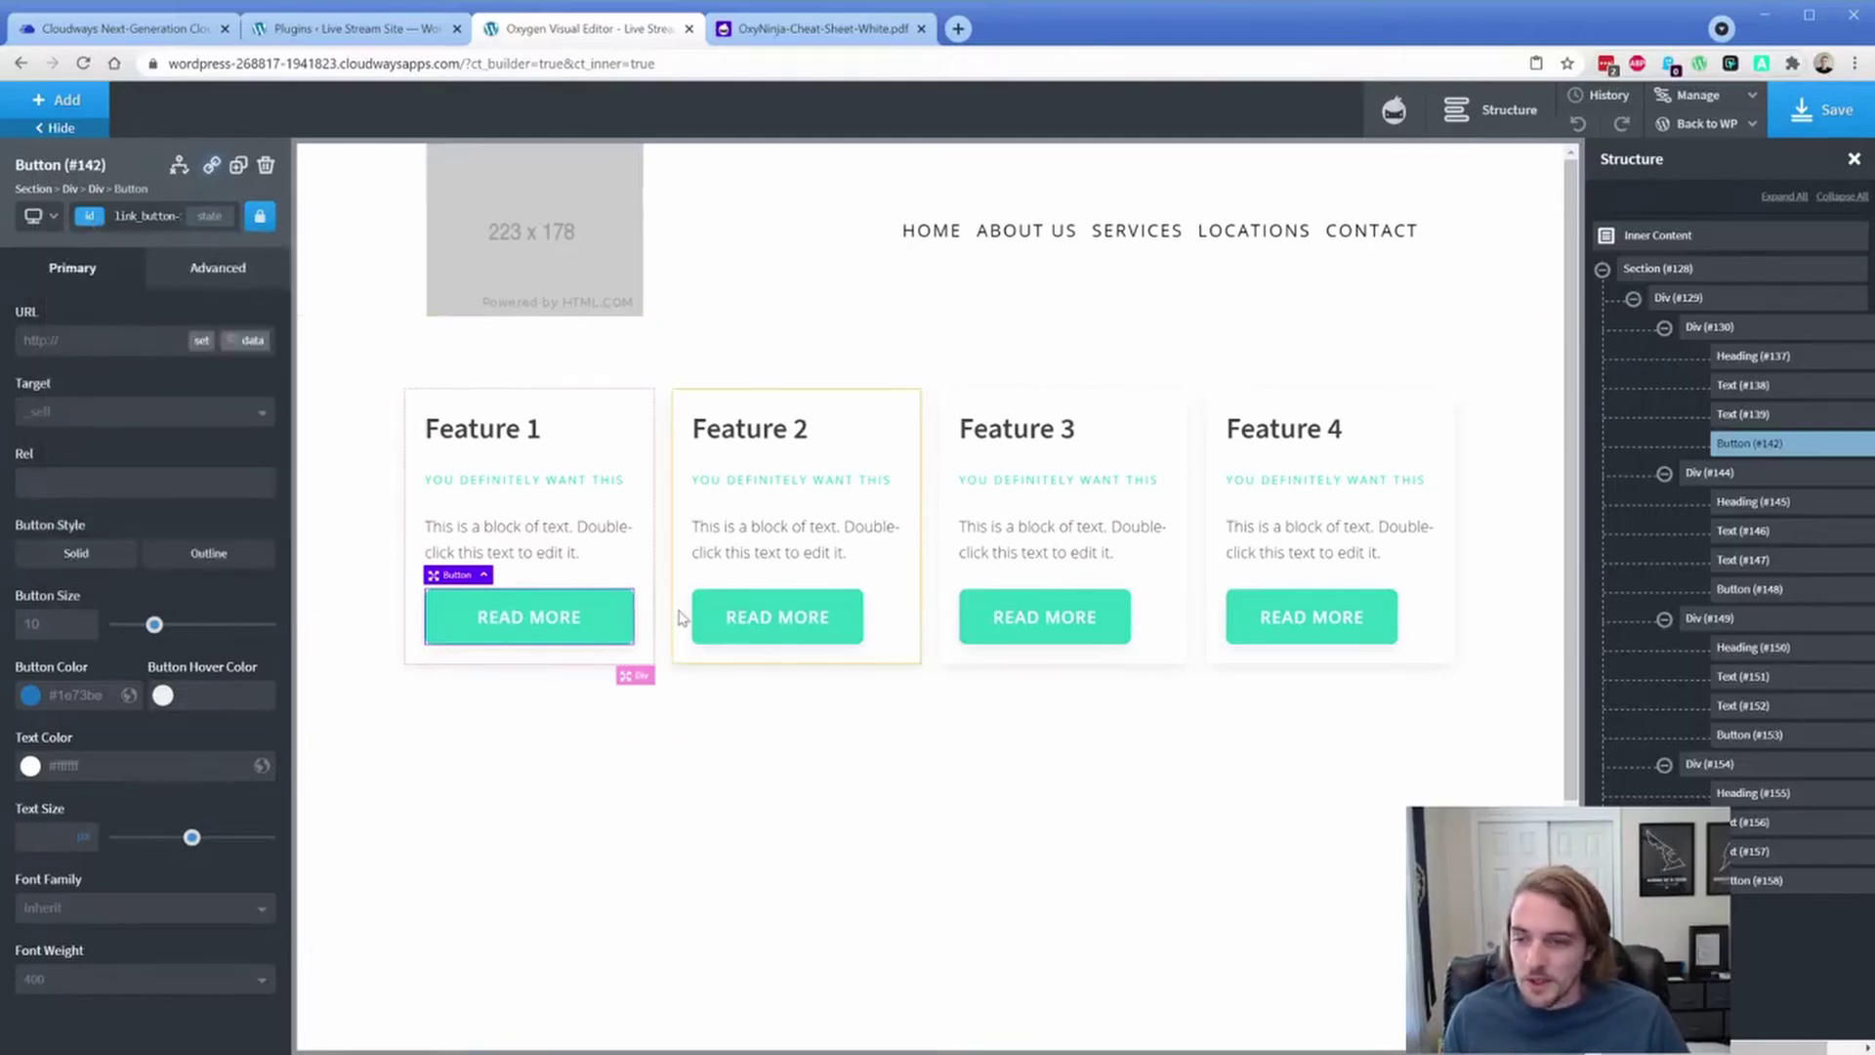
left_click(778, 616)
Step: Add the c-full-width class to the READ MORE buttons of Features 3 and 4
left_click(1044, 616)
left_click(93, 220)
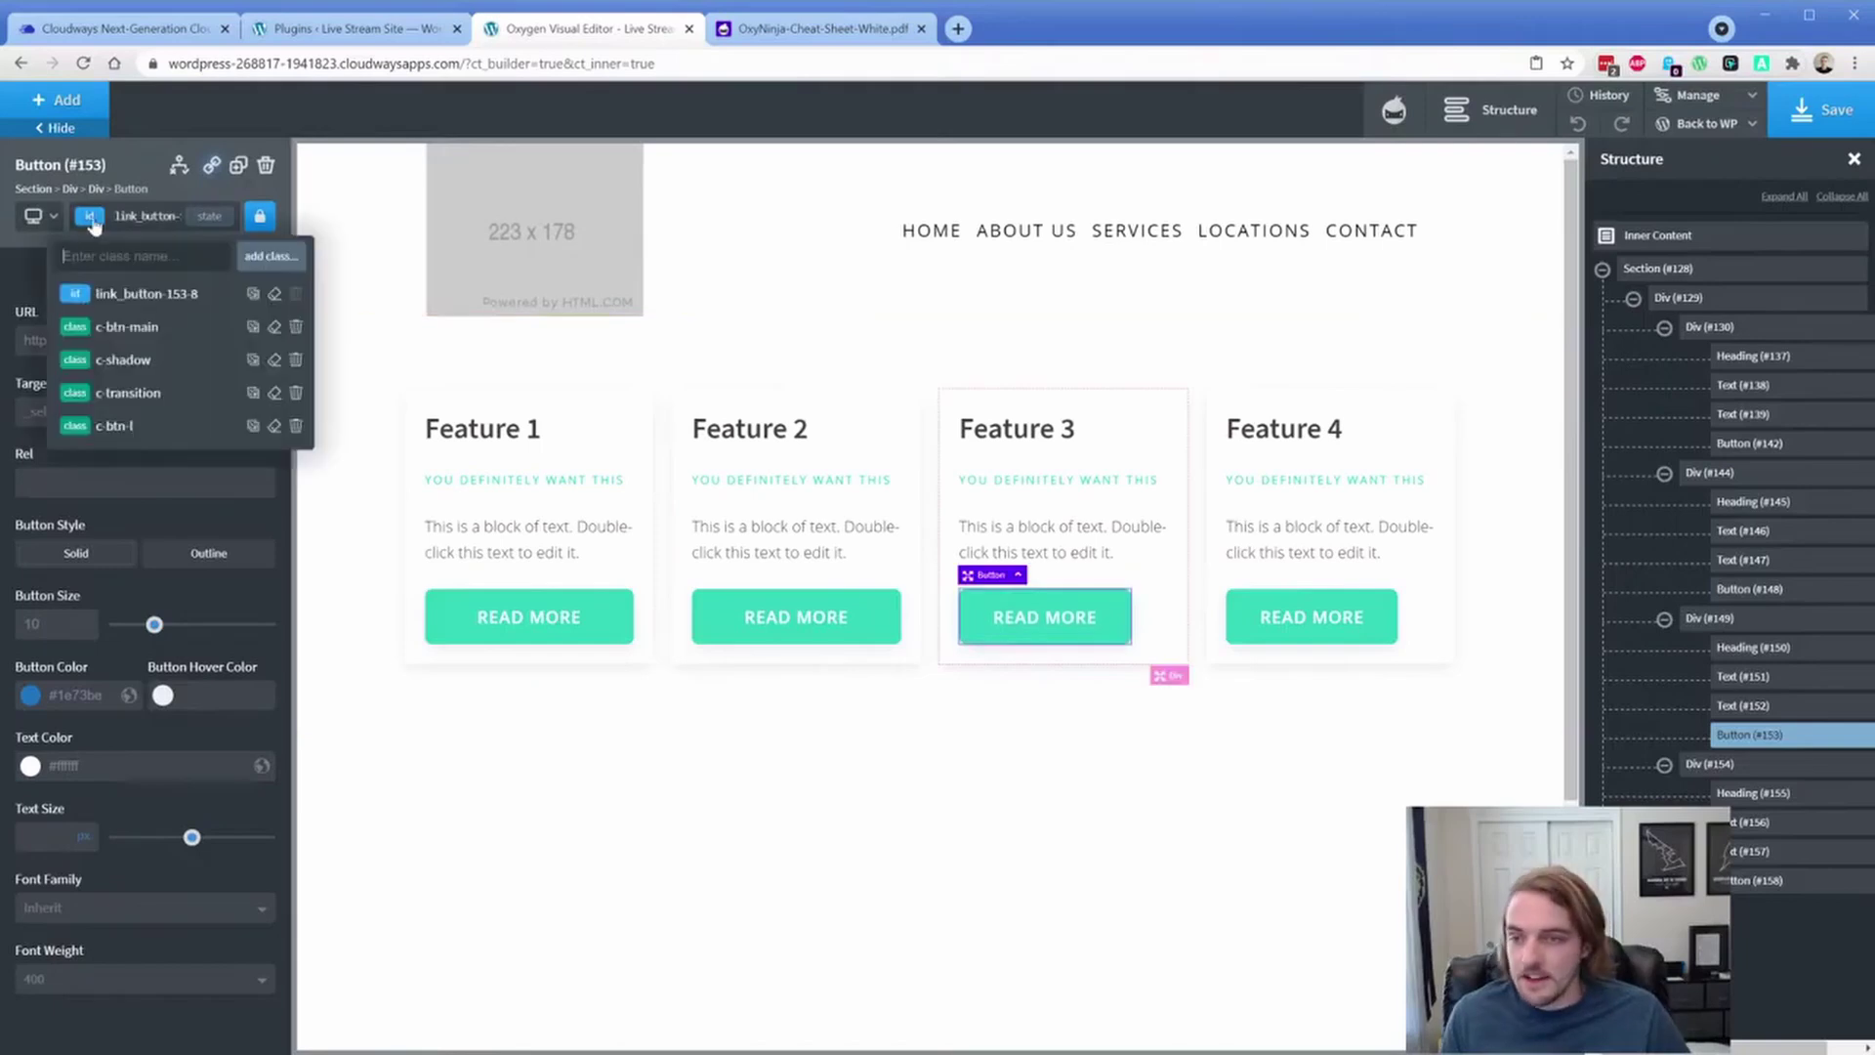
type("full")
left_click(127, 326)
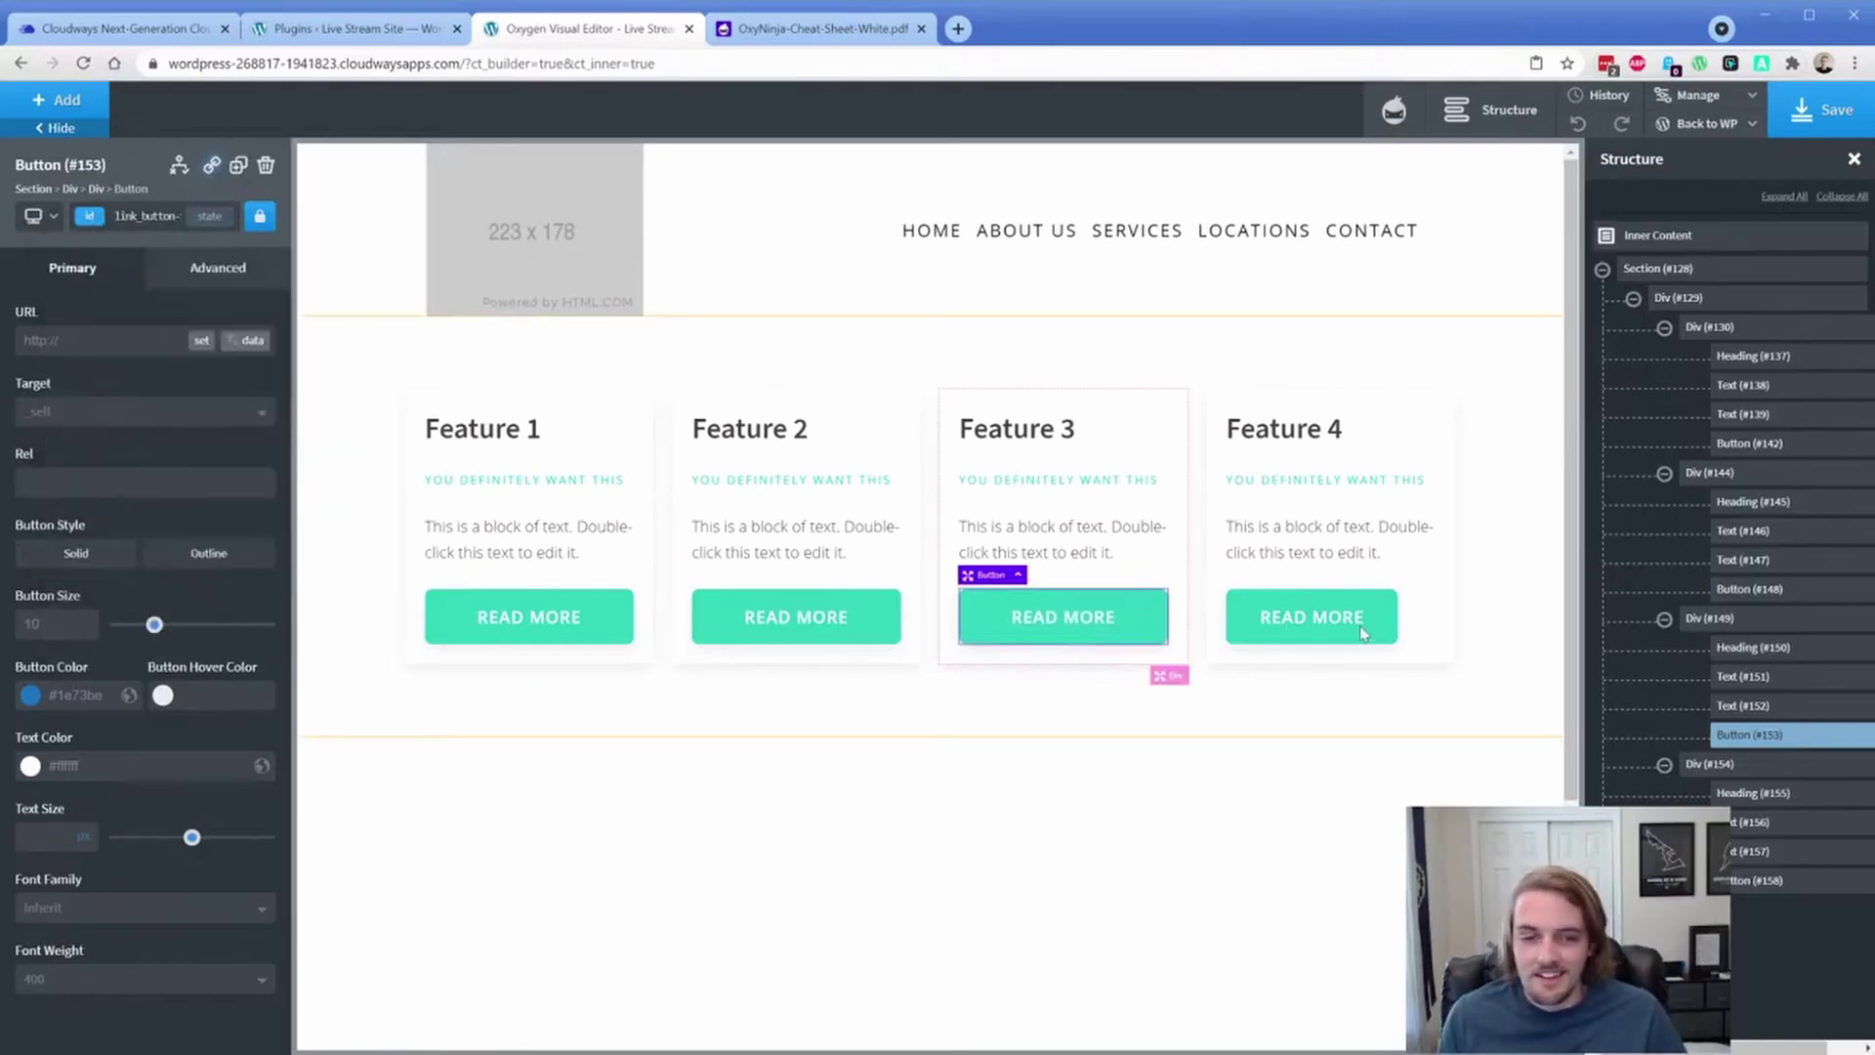
left_click(1377, 617)
left_click(93, 220)
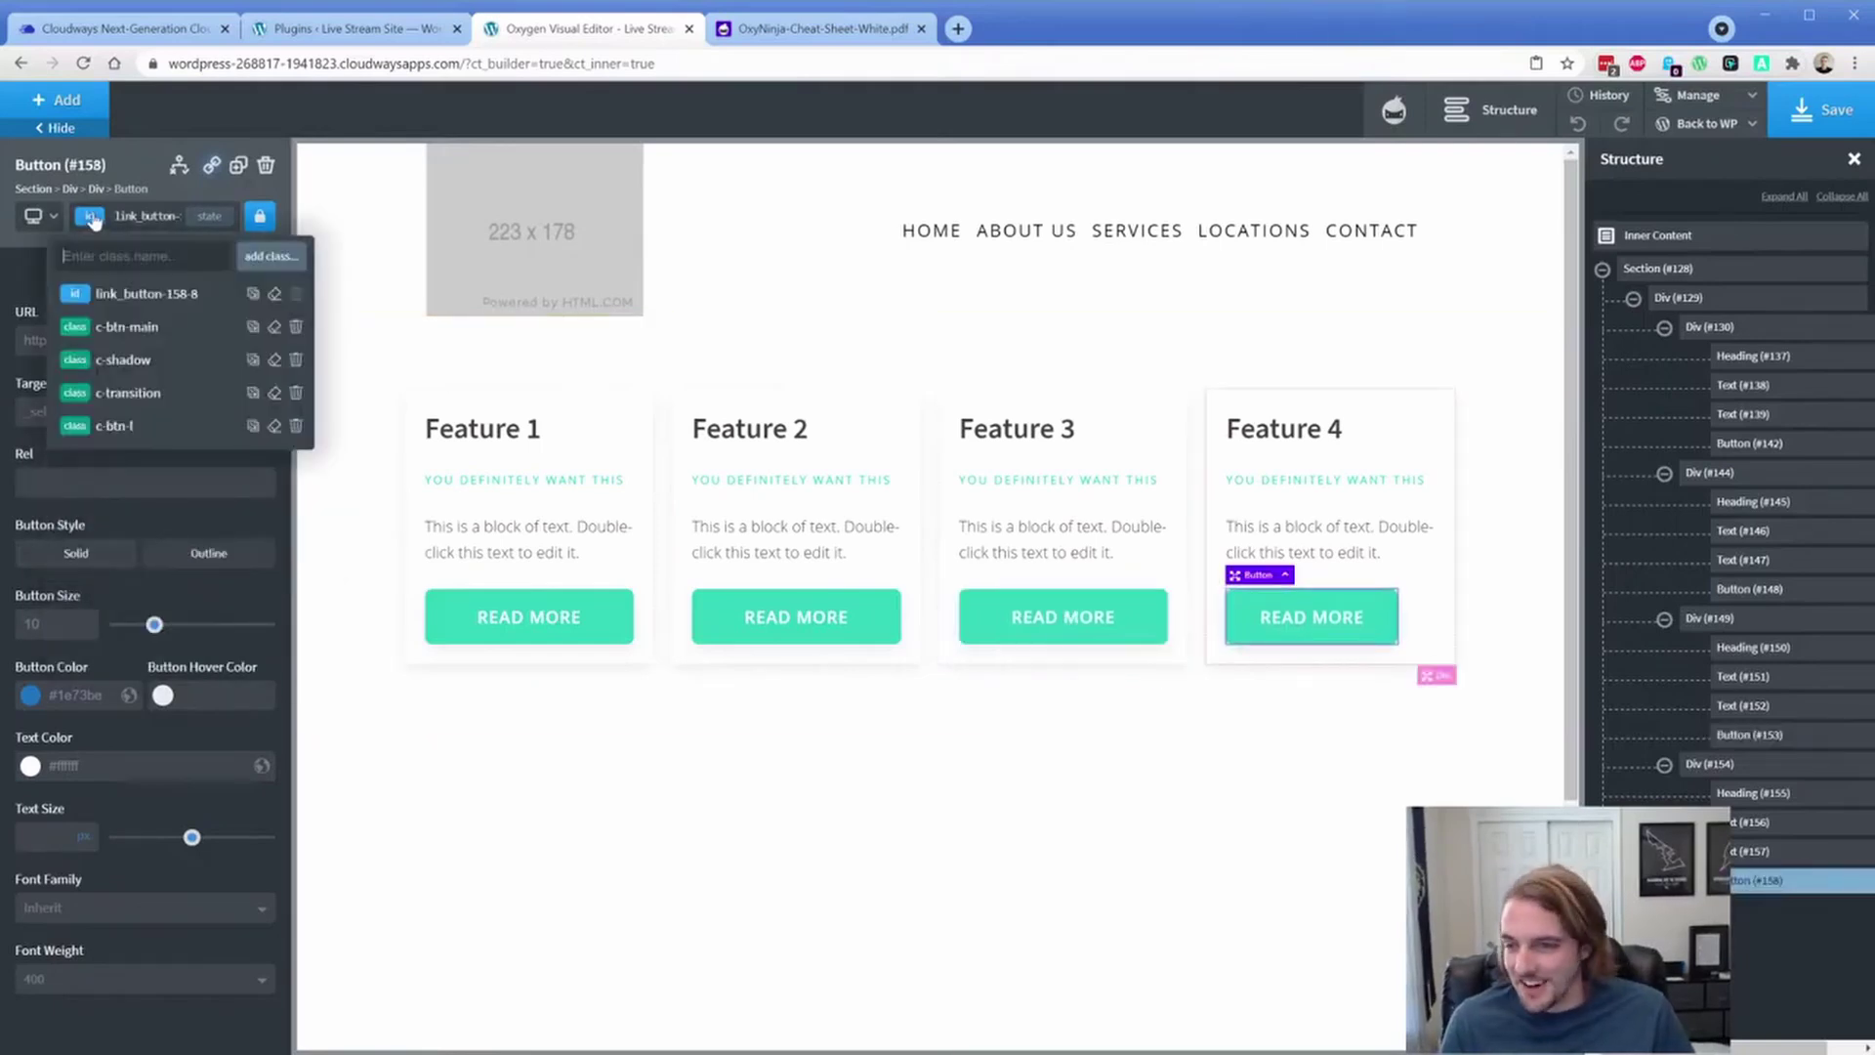
type("full")
left_click(127, 326)
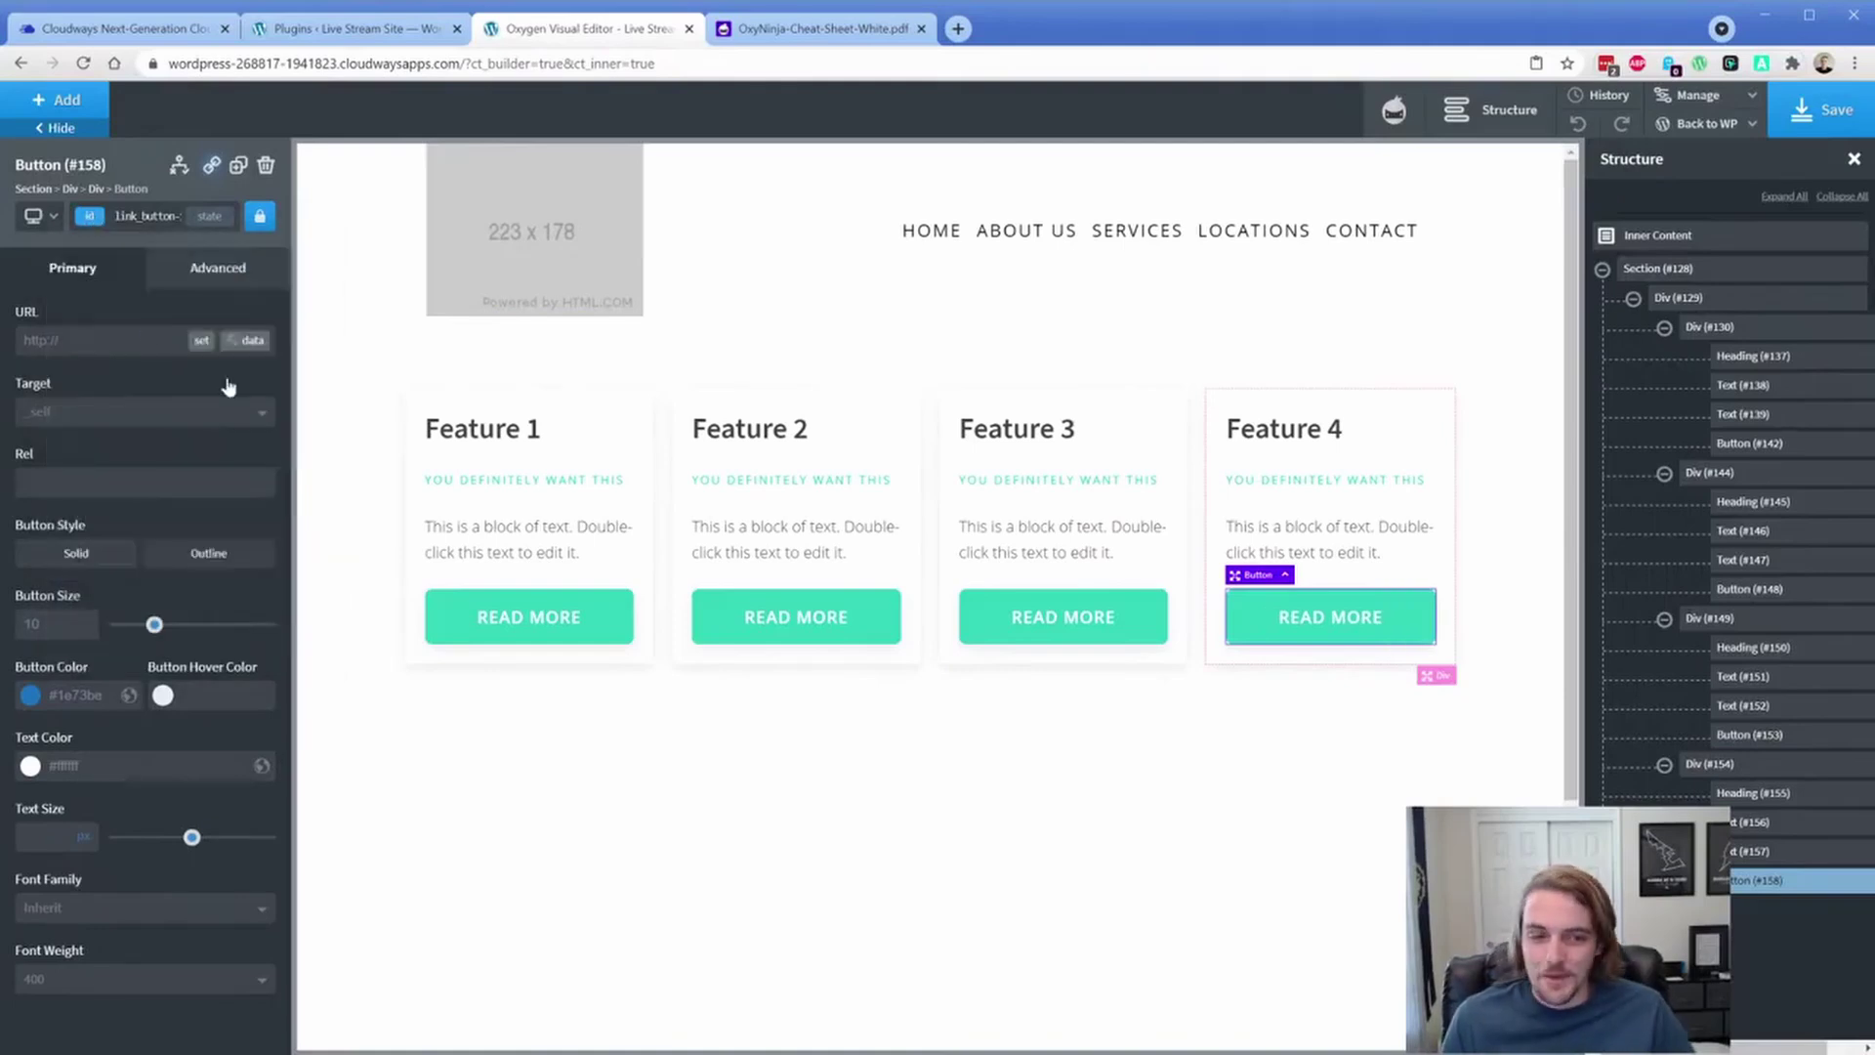
left_click(343, 519)
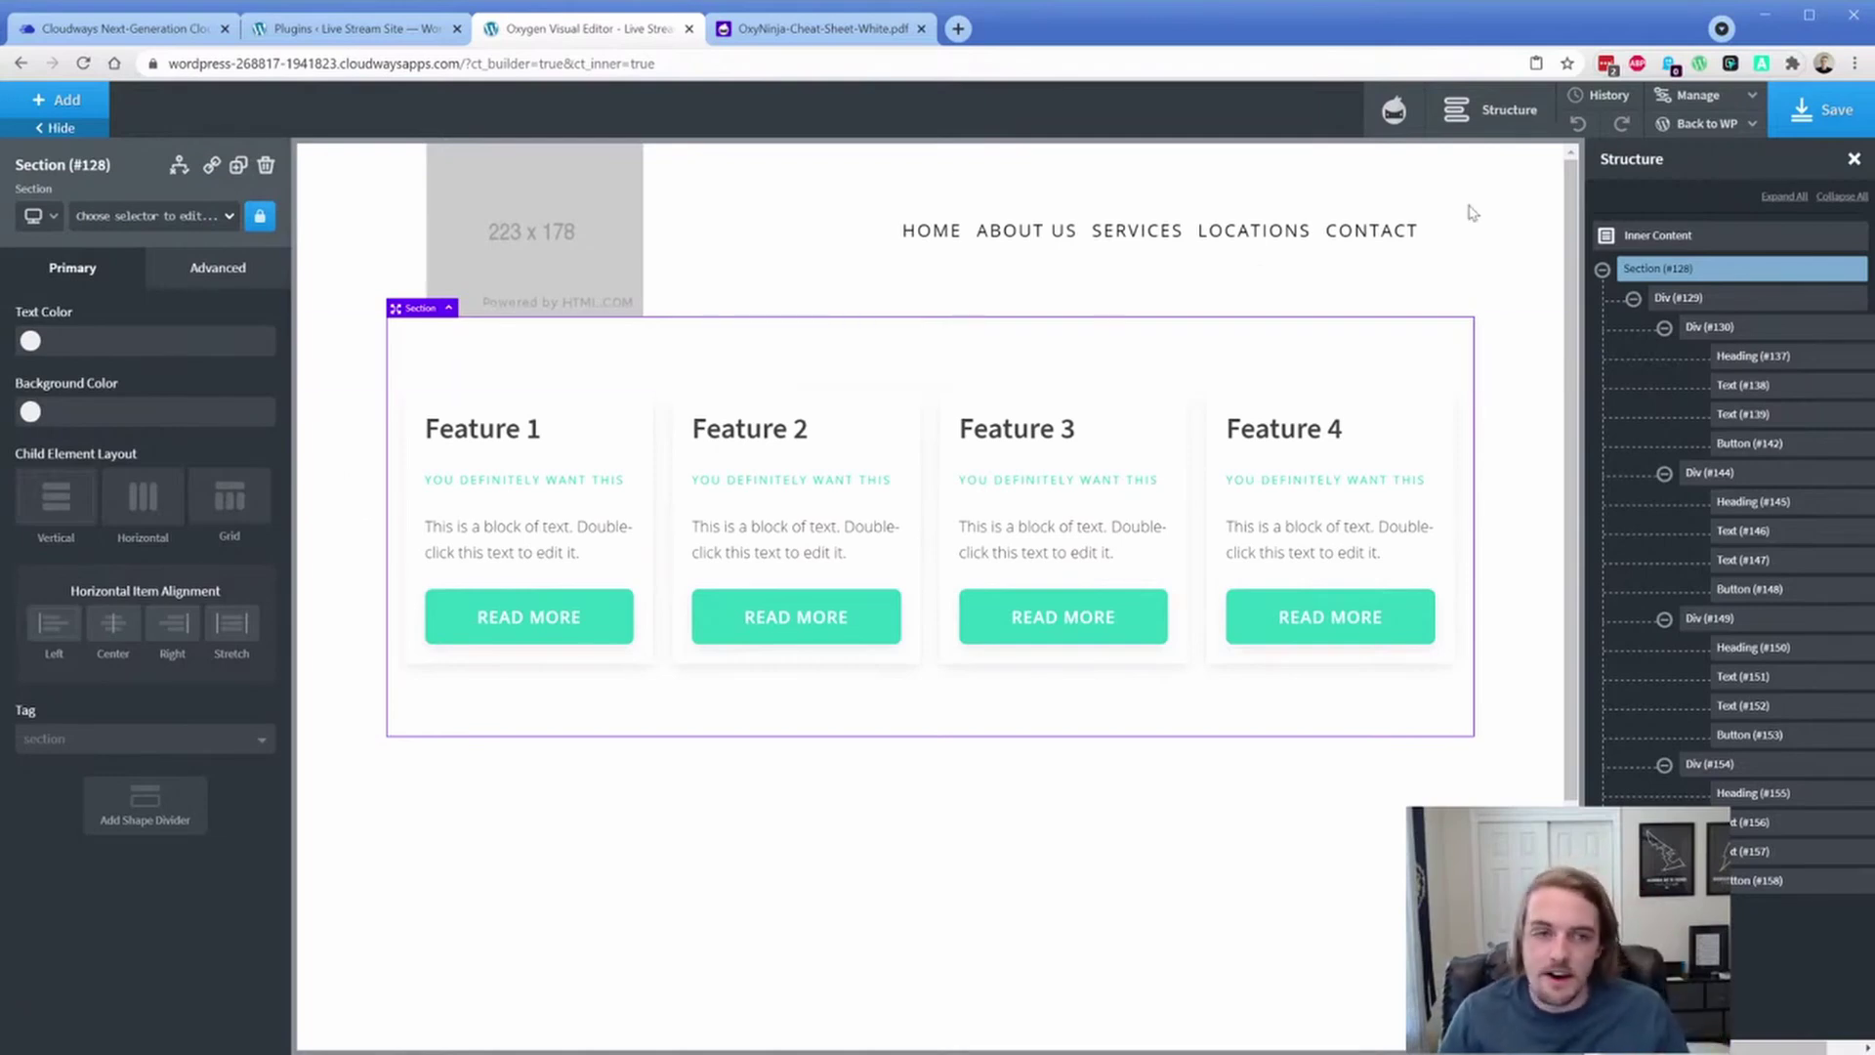
Step: Check the OxyNinja import and class reset options under Manage, then close that dialog
mouse_move(1697, 97)
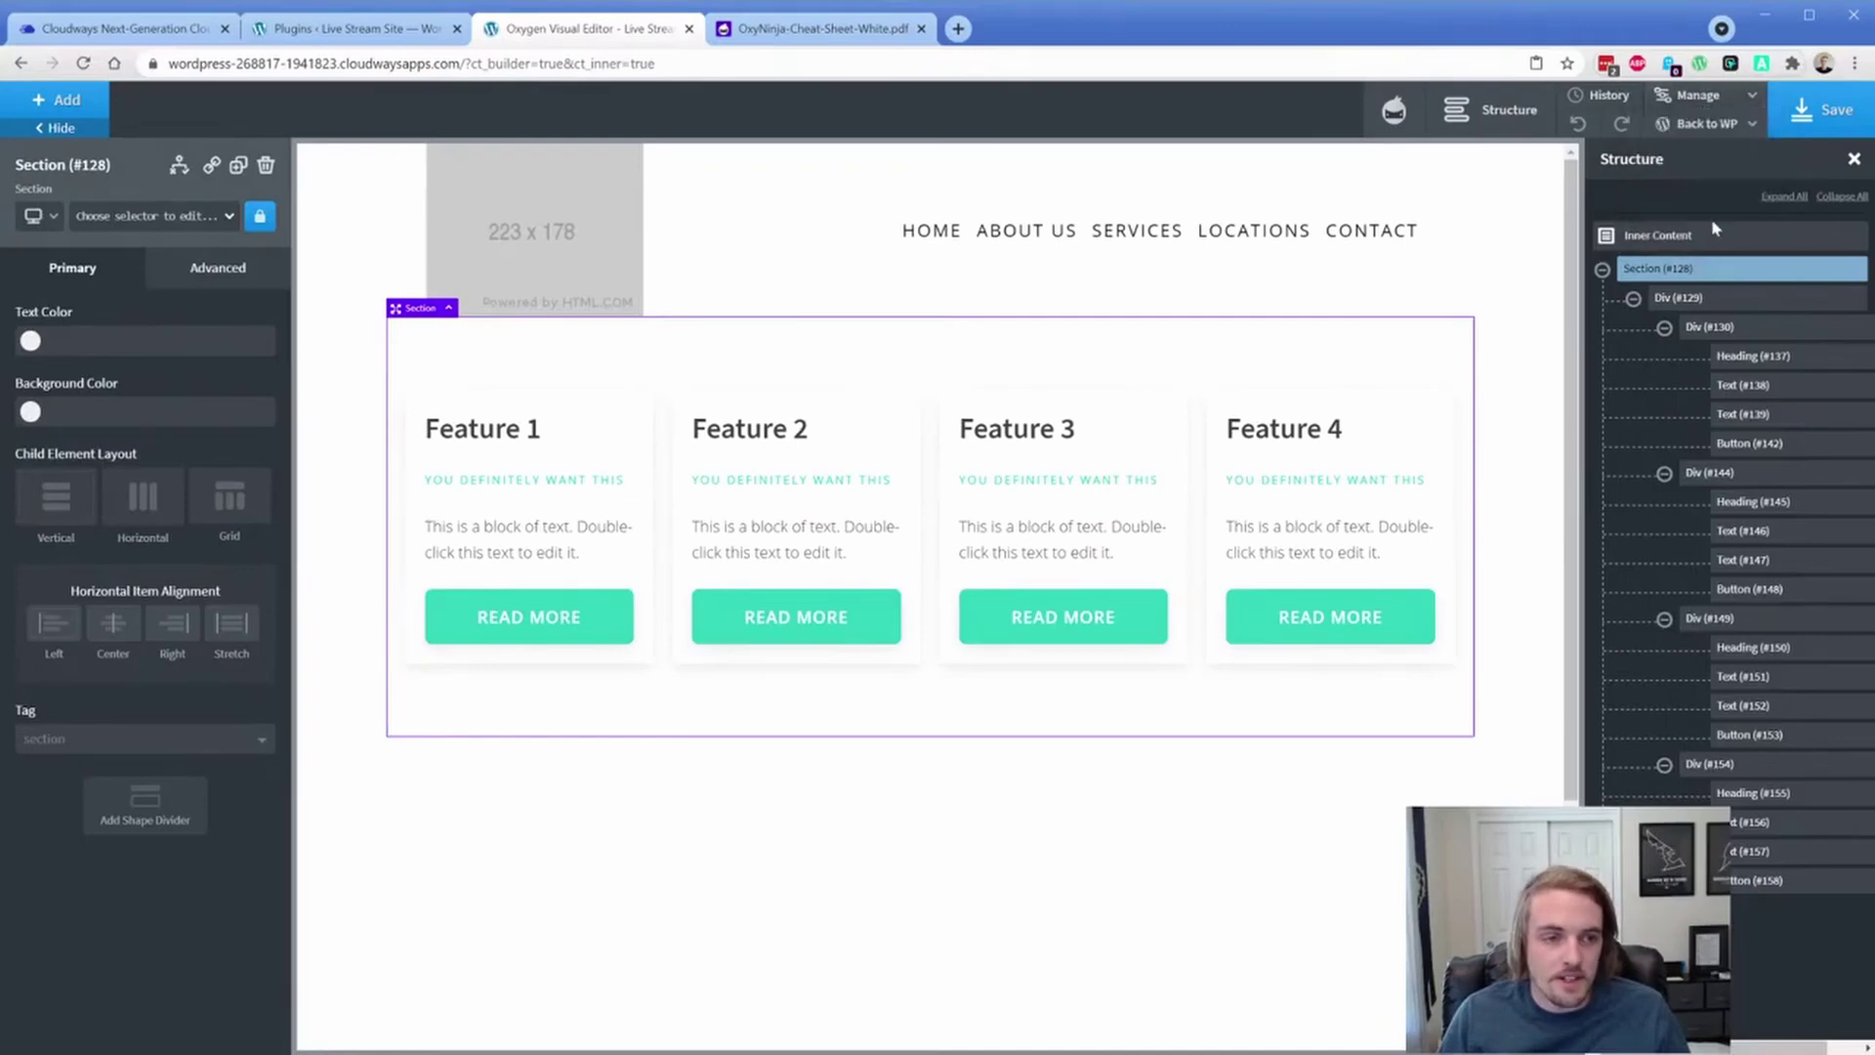
left_click(1685, 224)
left_click(1379, 419)
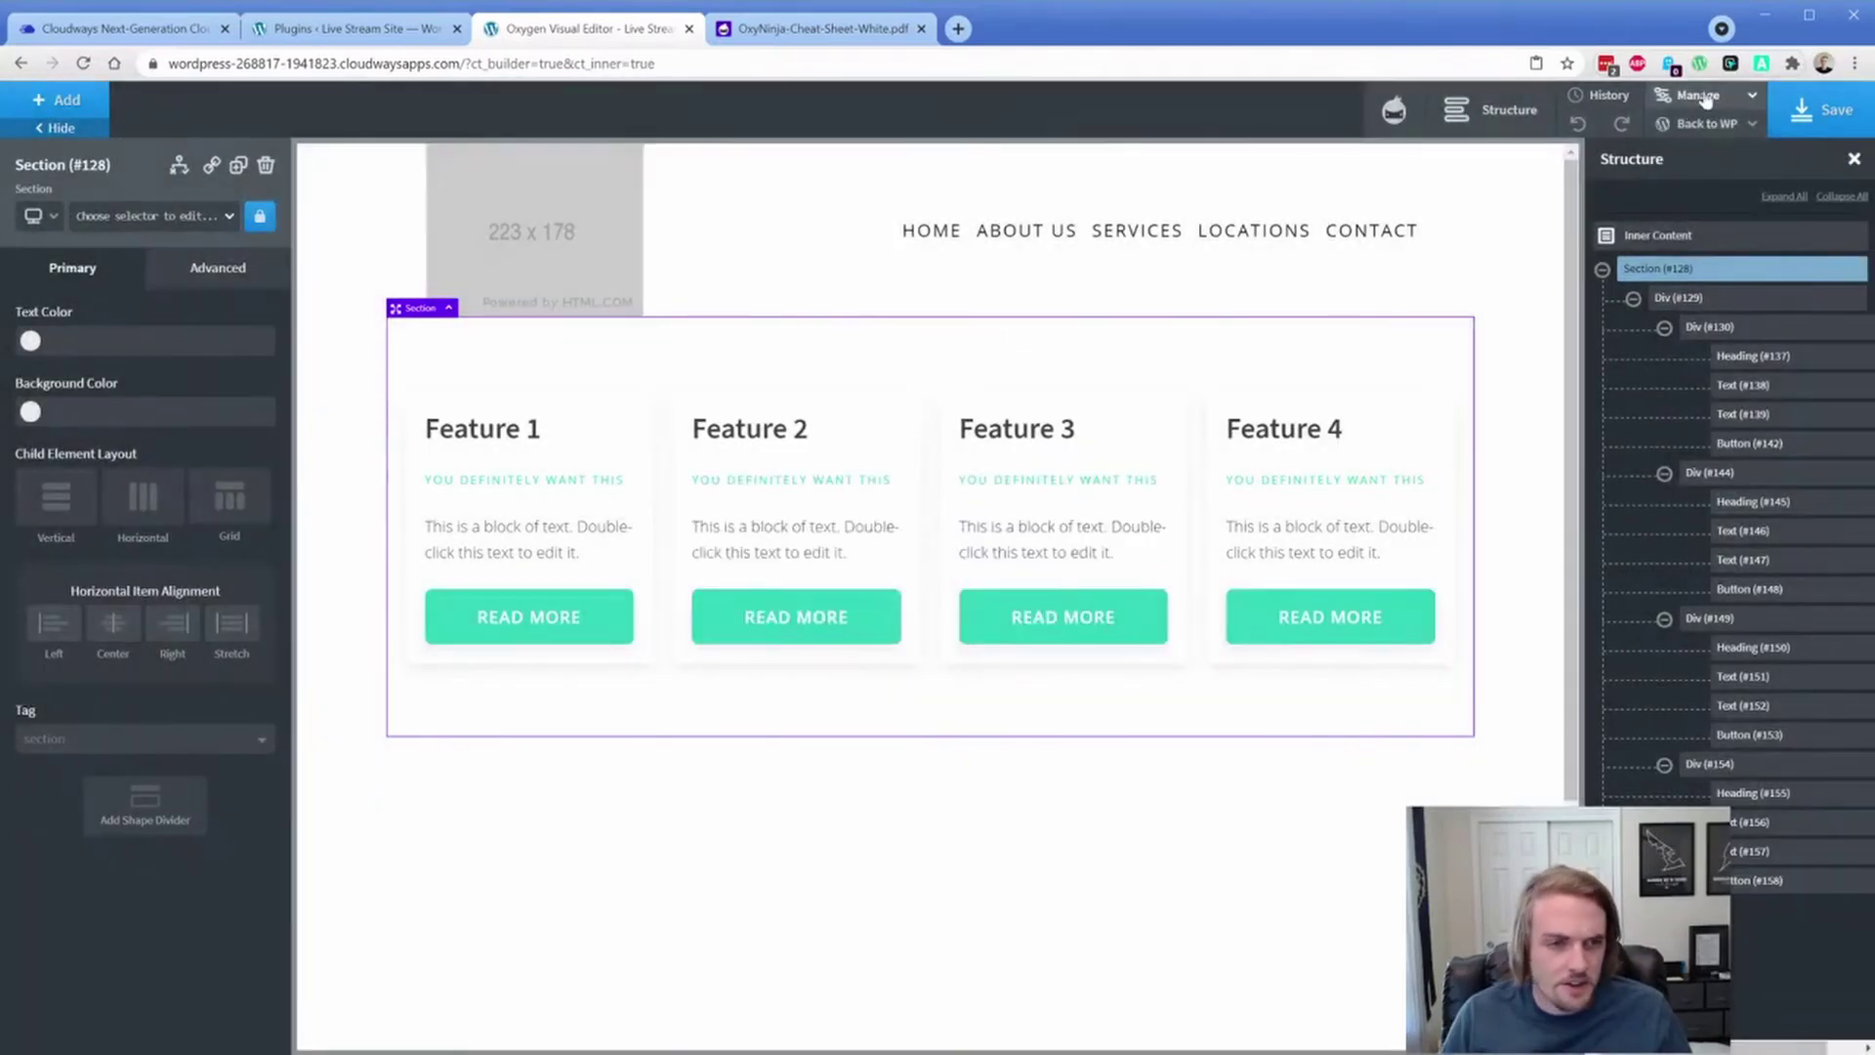
Step: Go from builder Settings back to All Settings and open the OxyNinja settings page
left_click(1703, 127)
left_click(1616, 207)
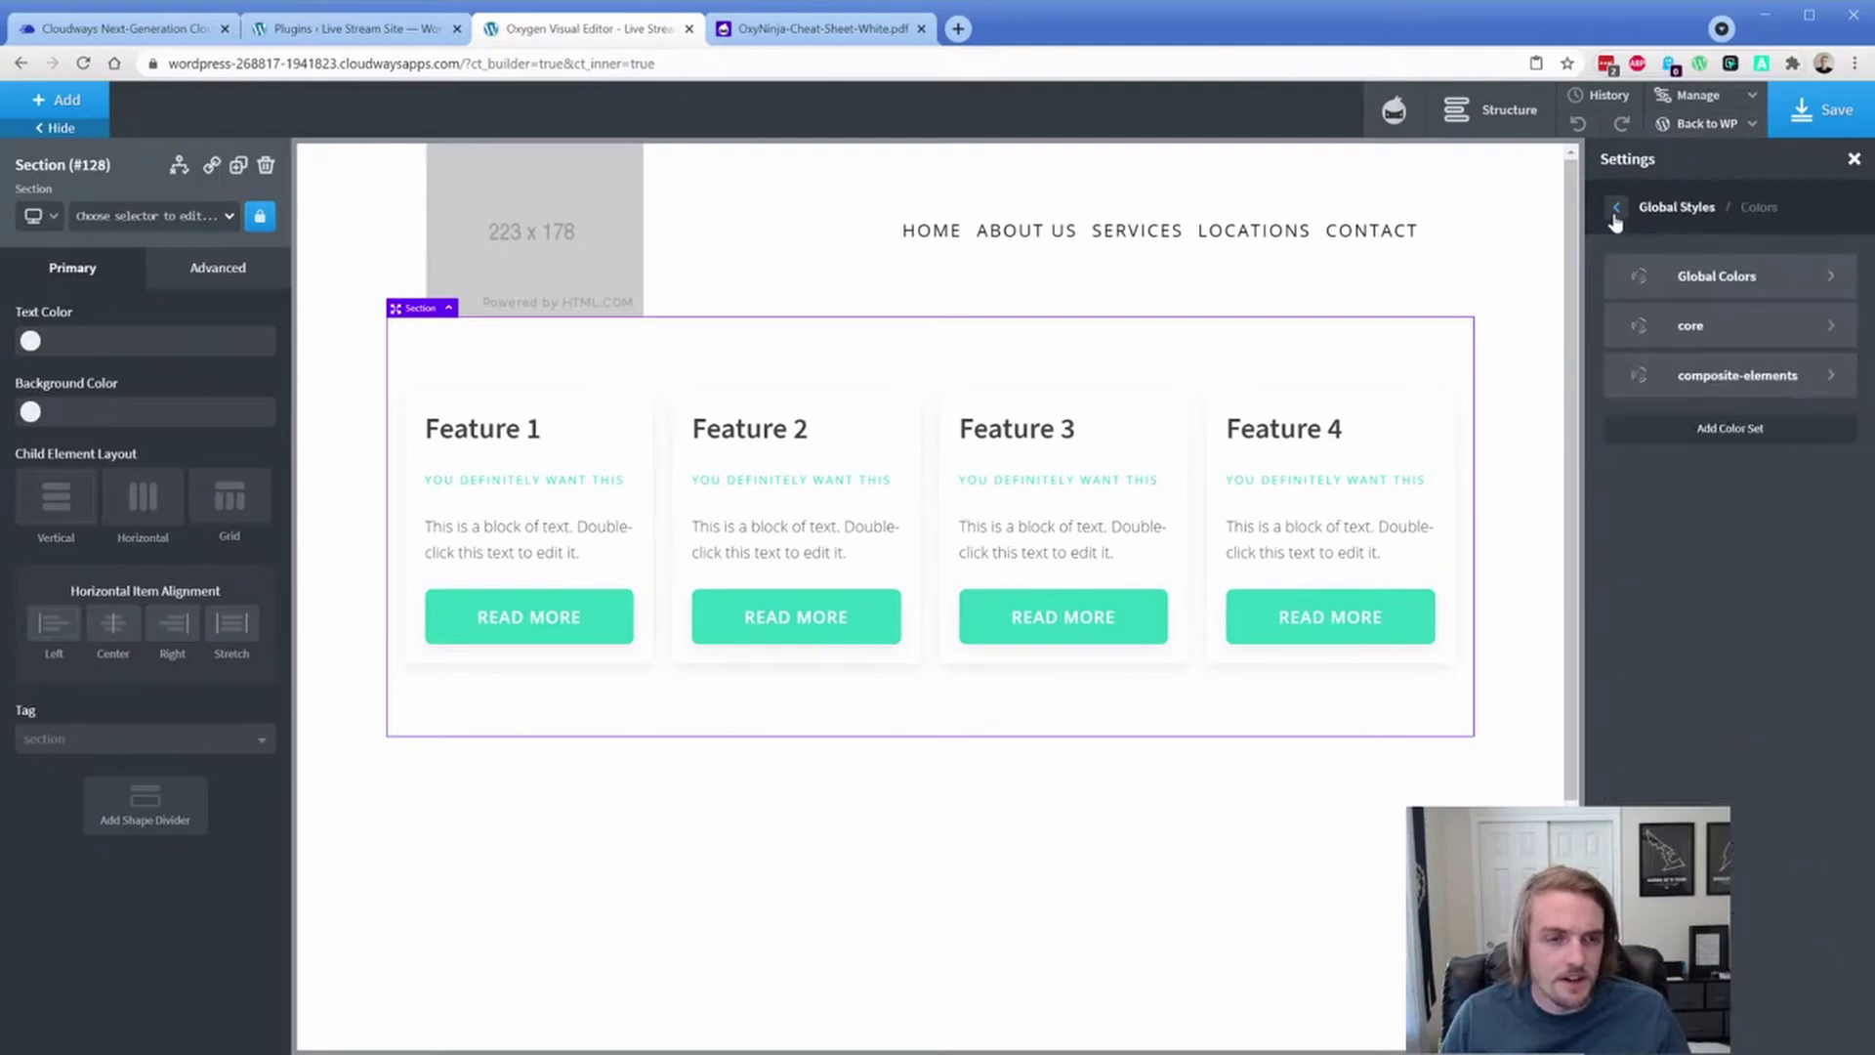
left_click(1616, 207)
left_click(1616, 207)
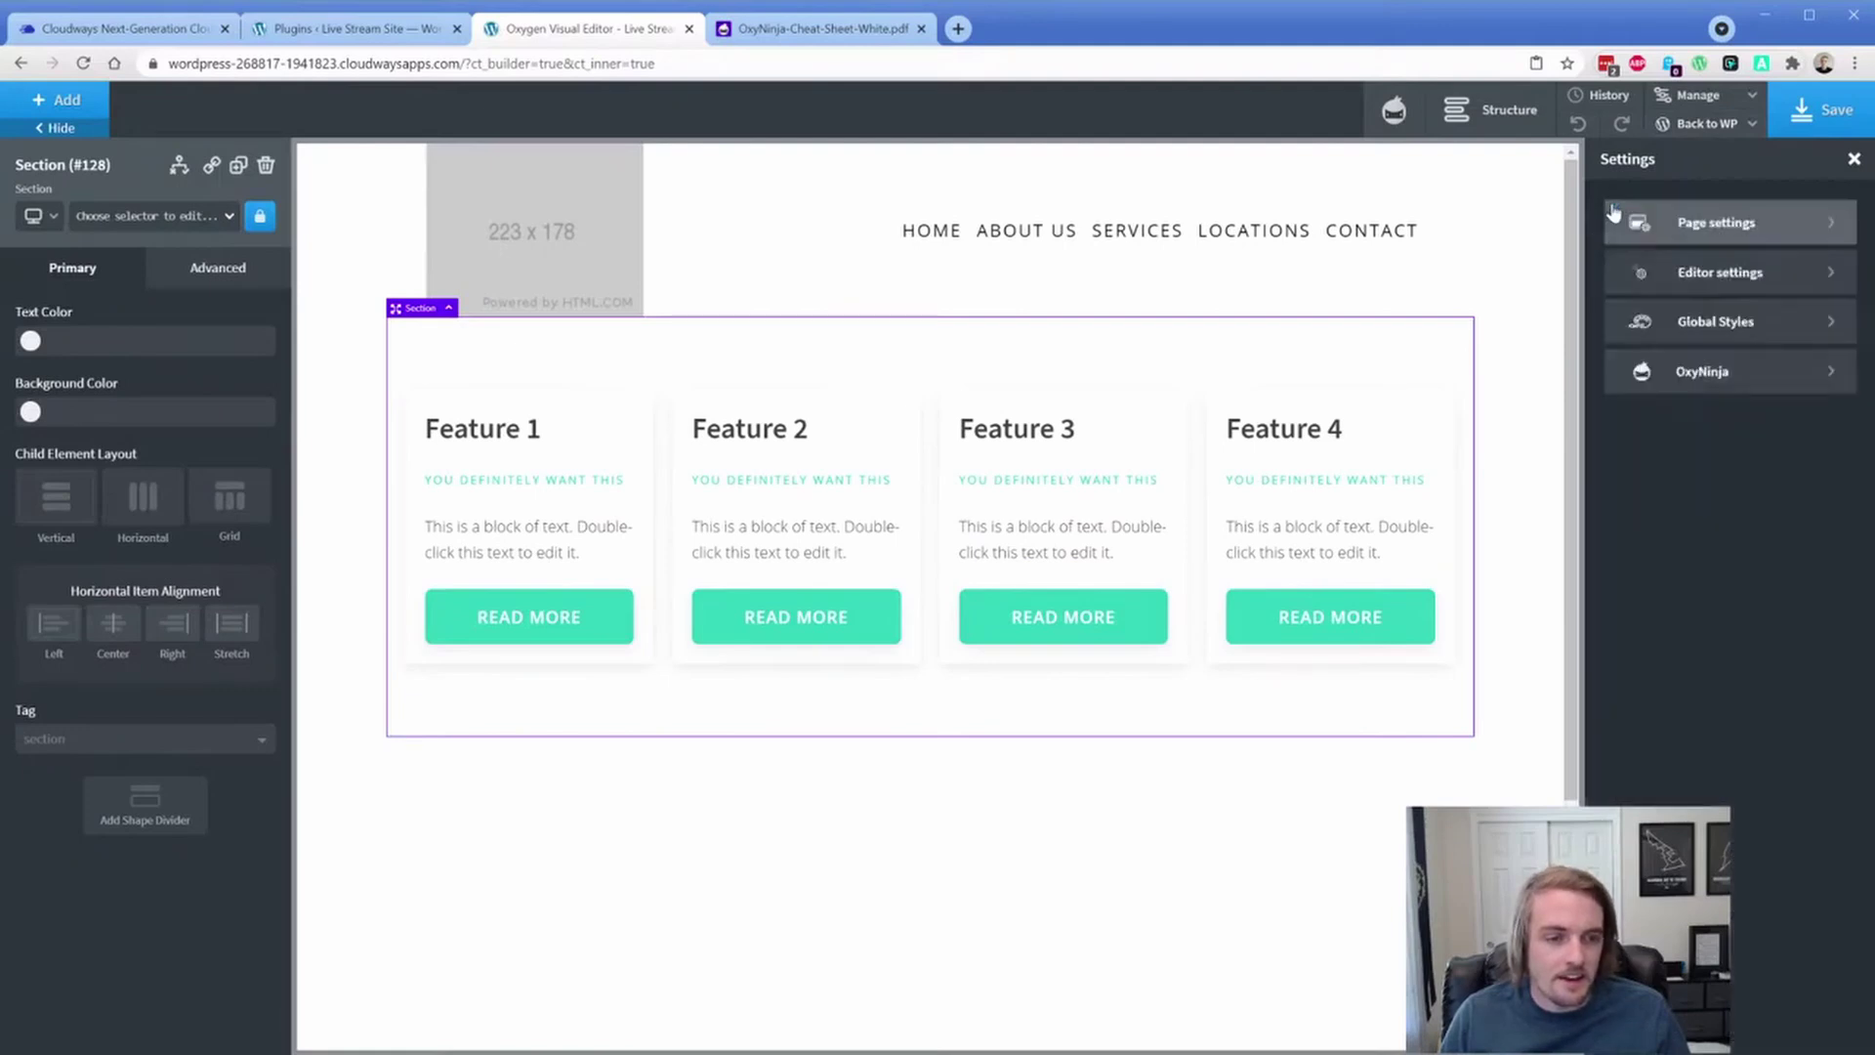
left_click(1699, 371)
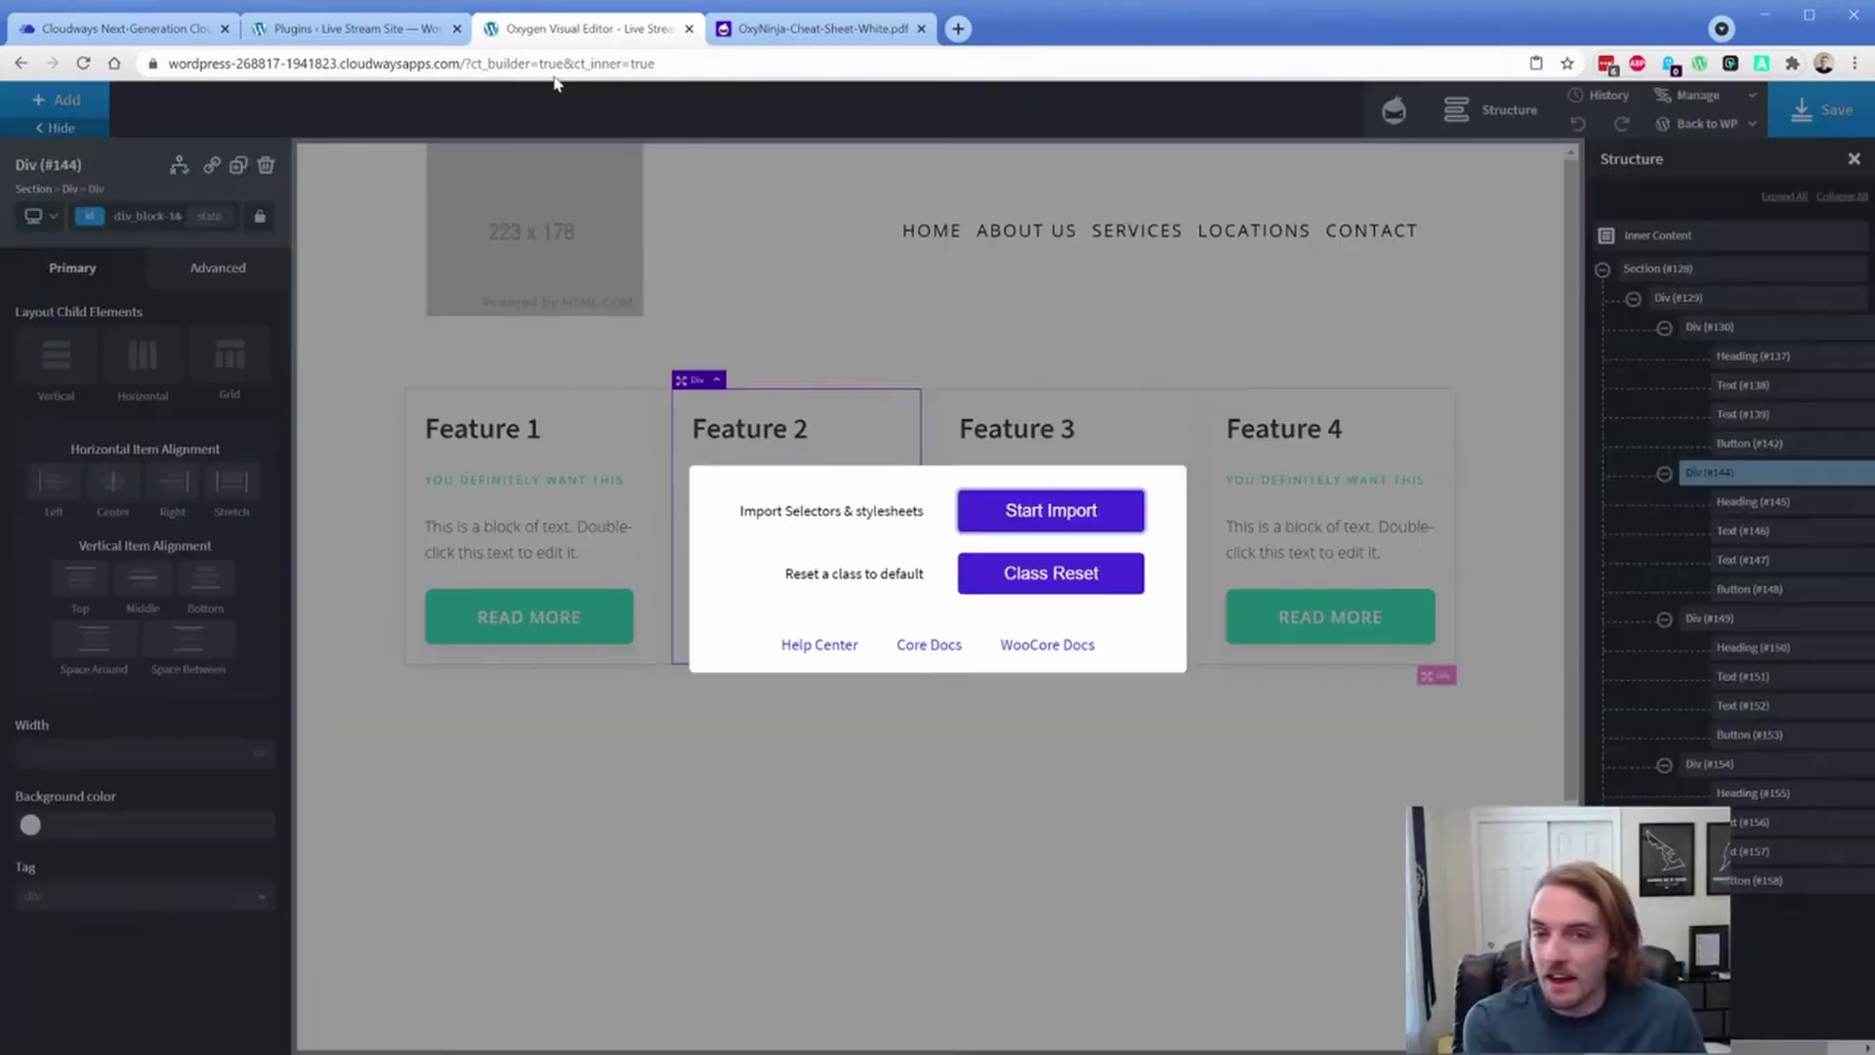
Step: Scroll through the OxyNinja cheat sheet to look up class names
left_click(823, 28)
scroll(640, 532, "down", 3)
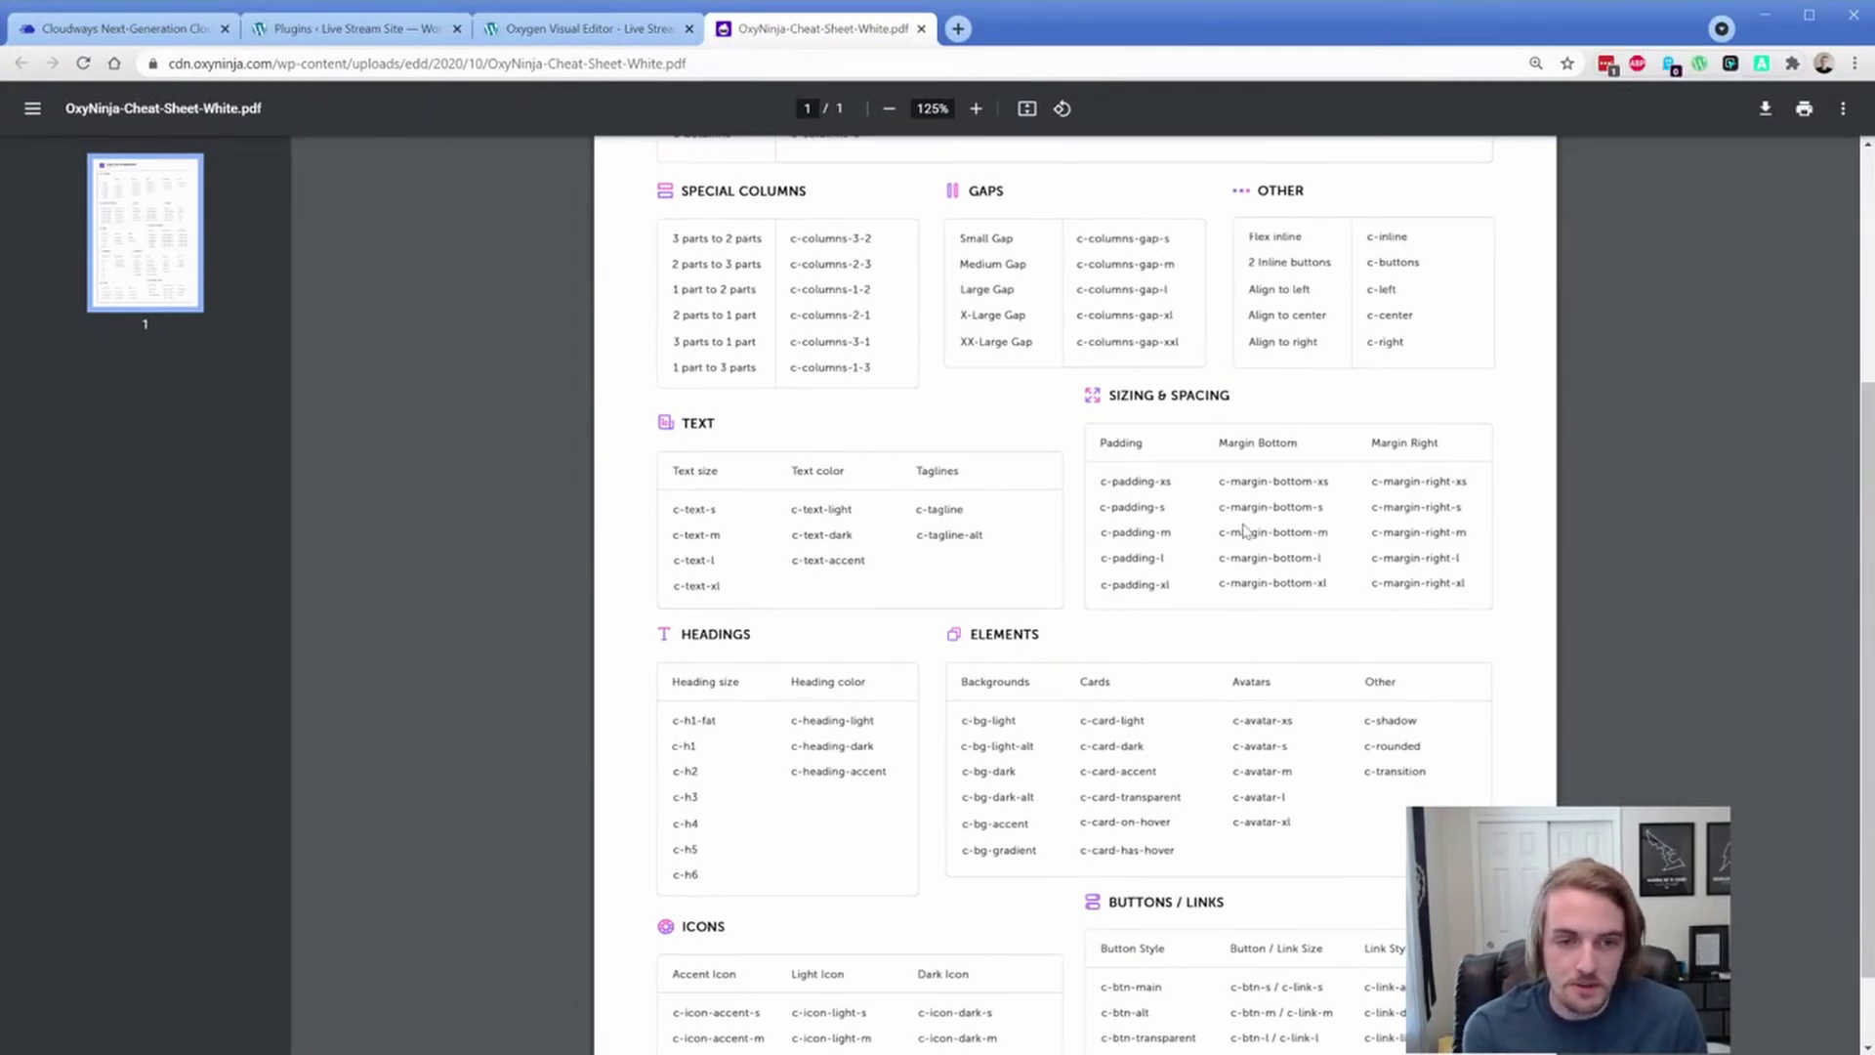
scroll(1012, 584, "down", 1)
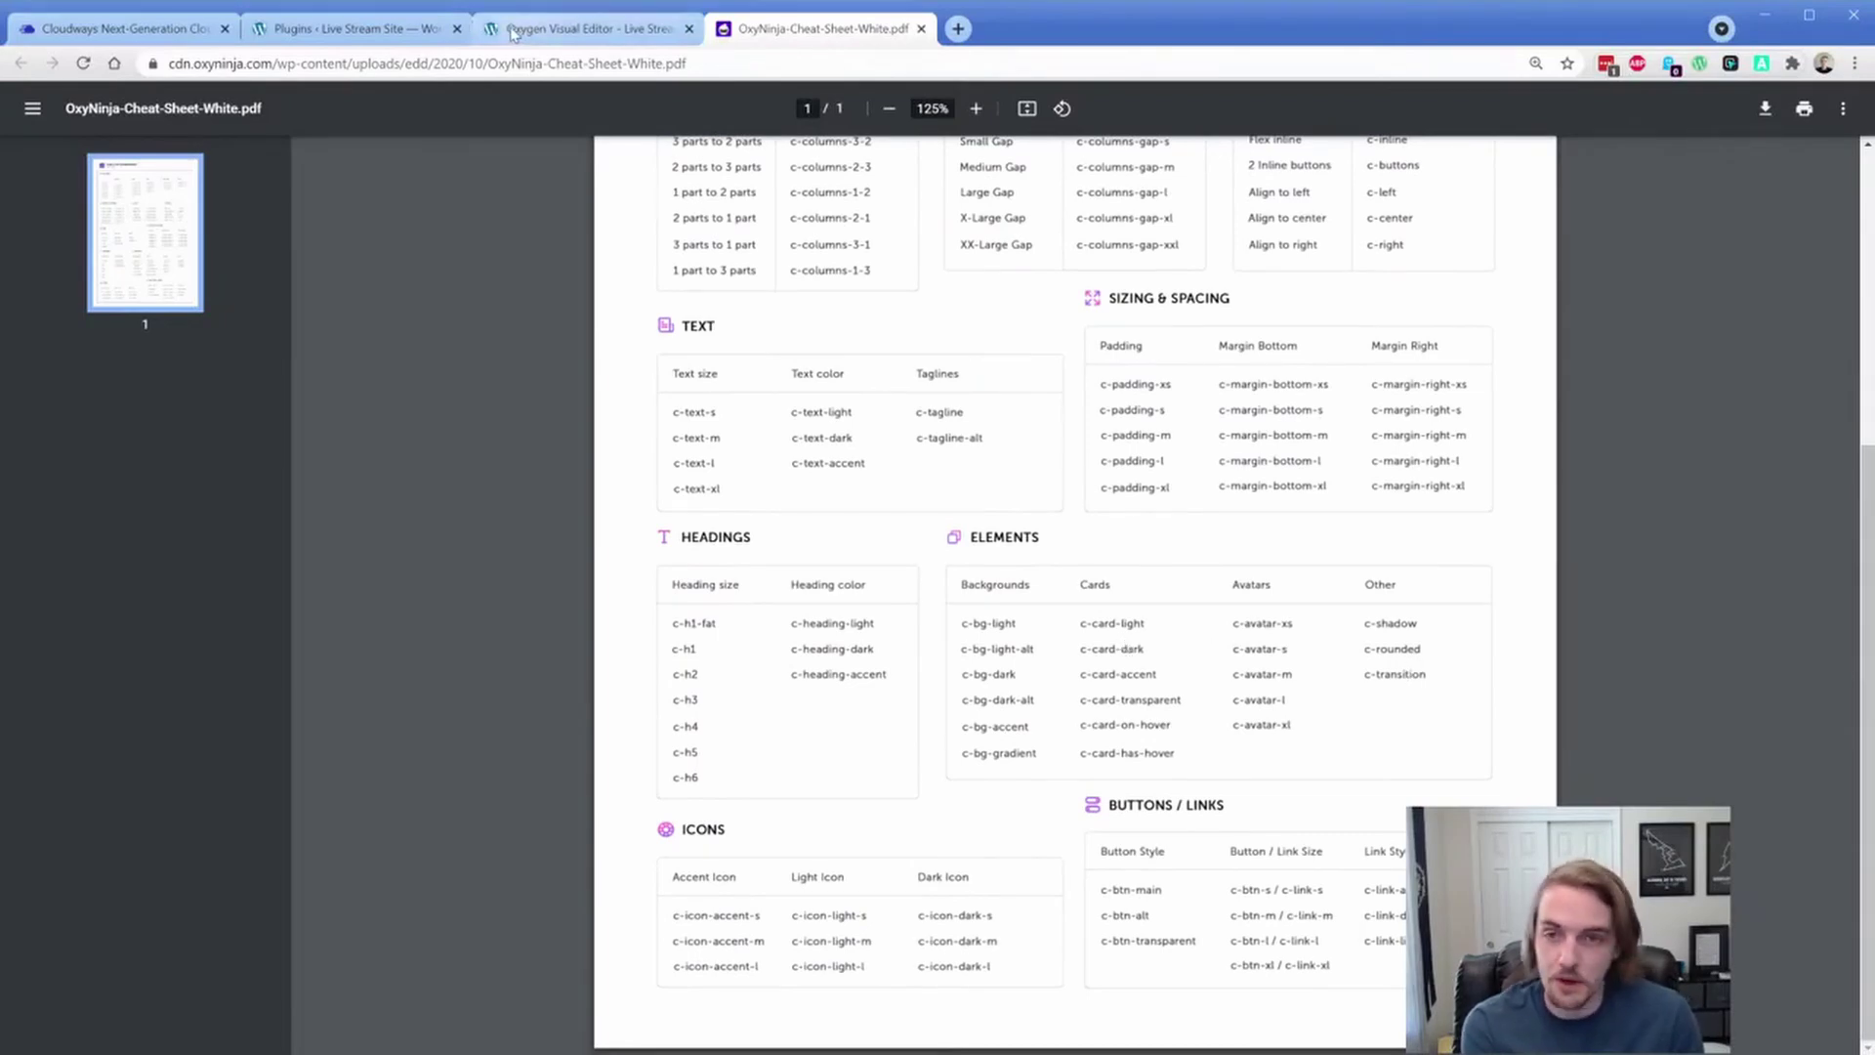
Step: Back in the editor, add the c-rounded class to the Feature 1 card
left_click(552, 28)
left_click(631, 426)
left_click(629, 421)
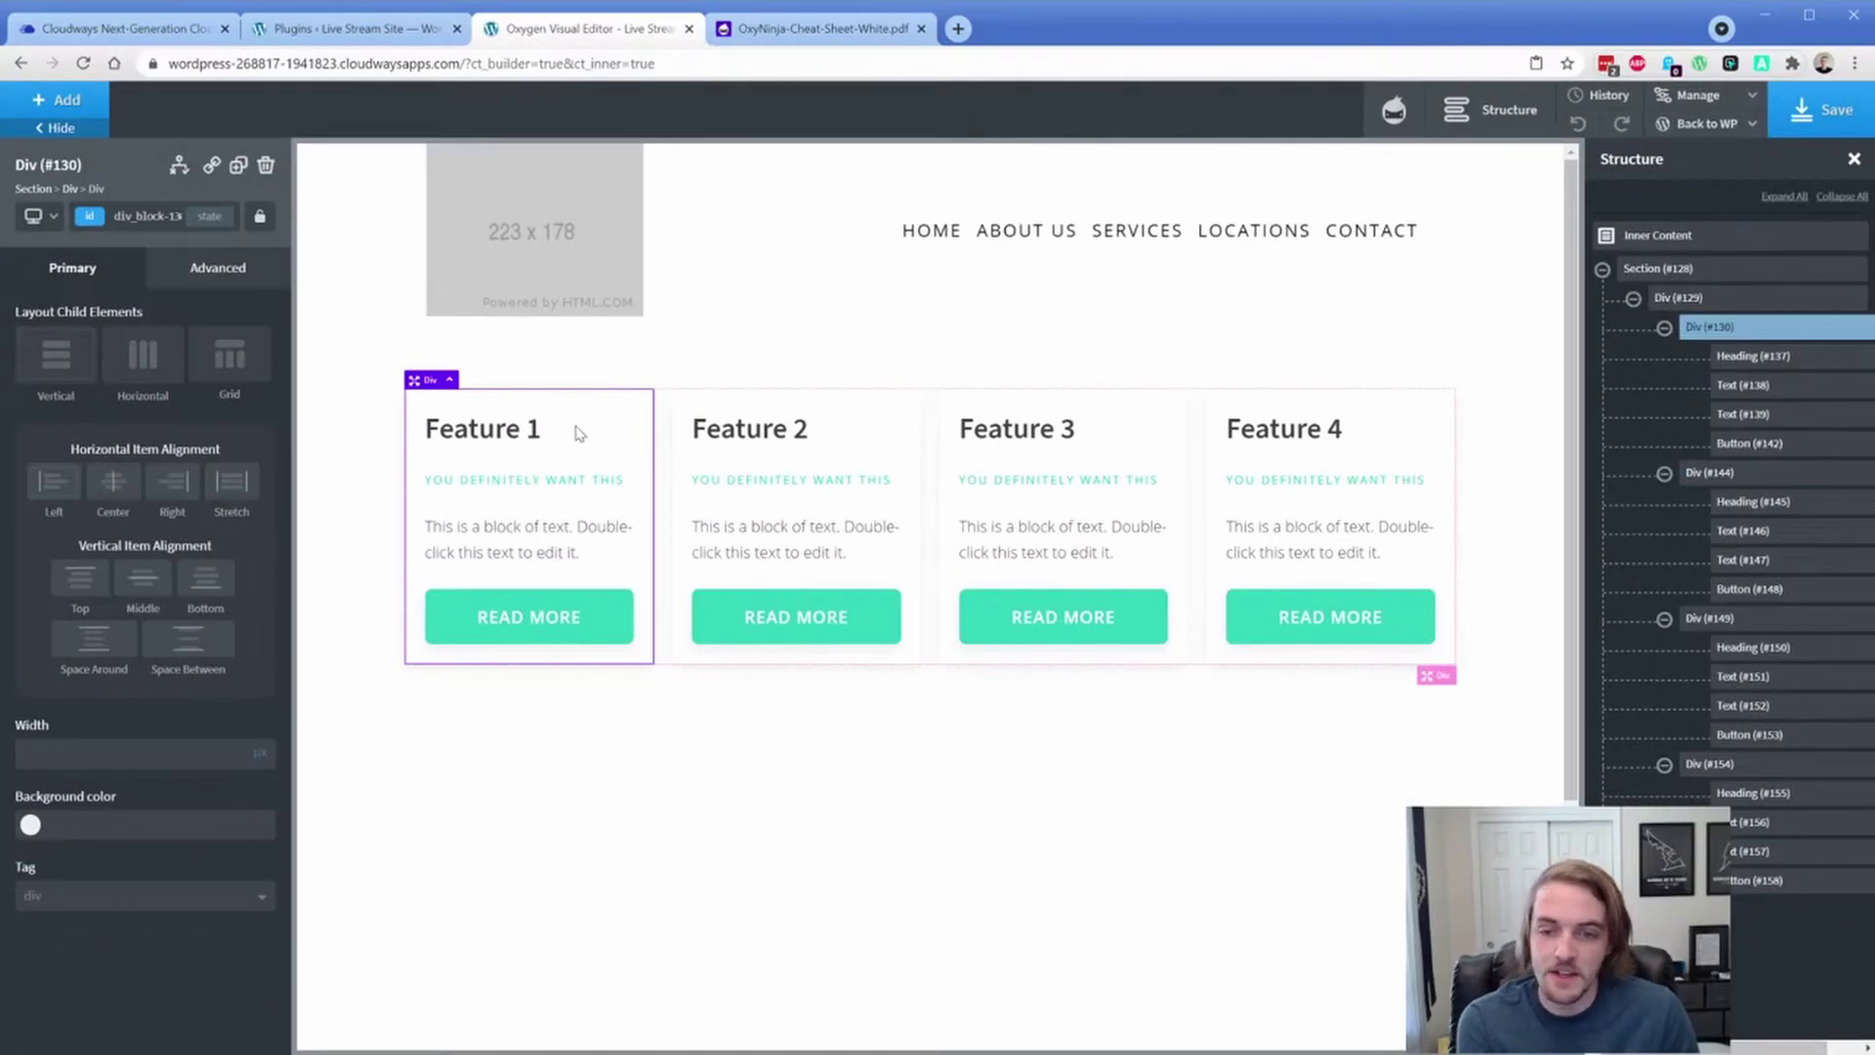
left_click(86, 230)
type("c-rounded")
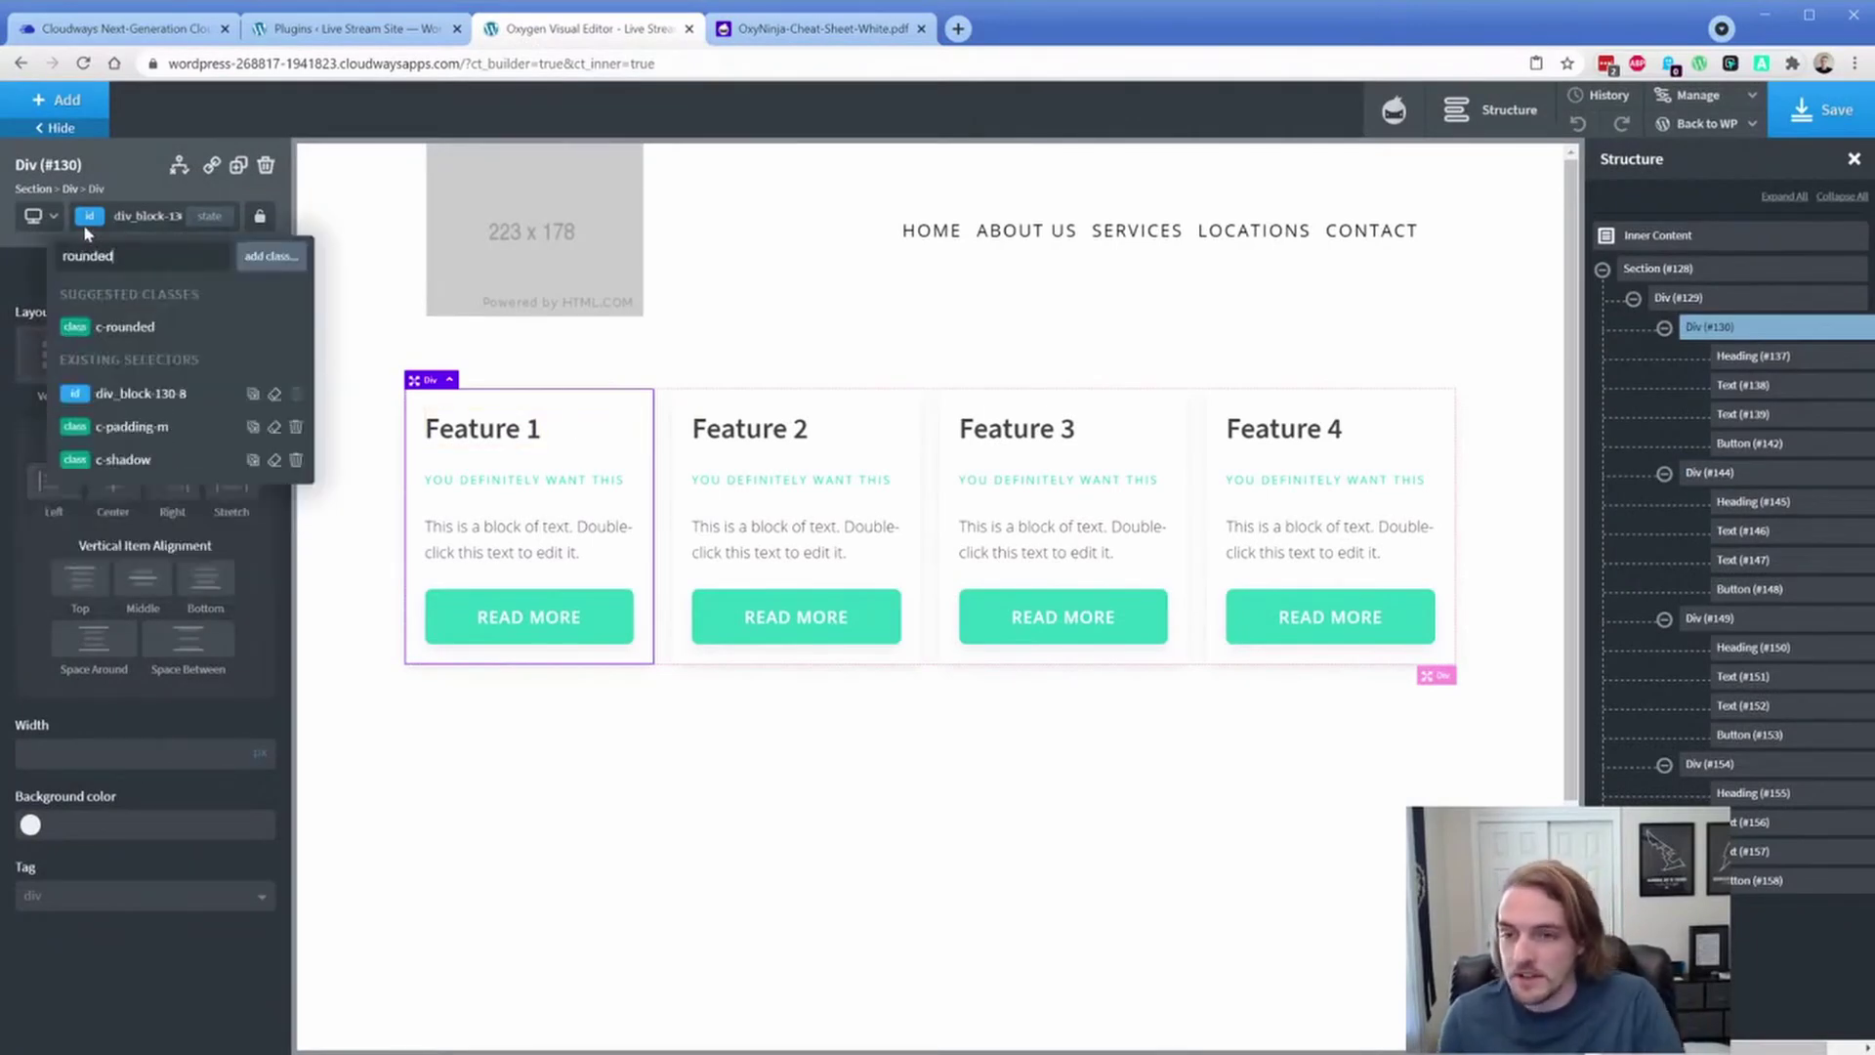
left_click(146, 327)
left_click(301, 457)
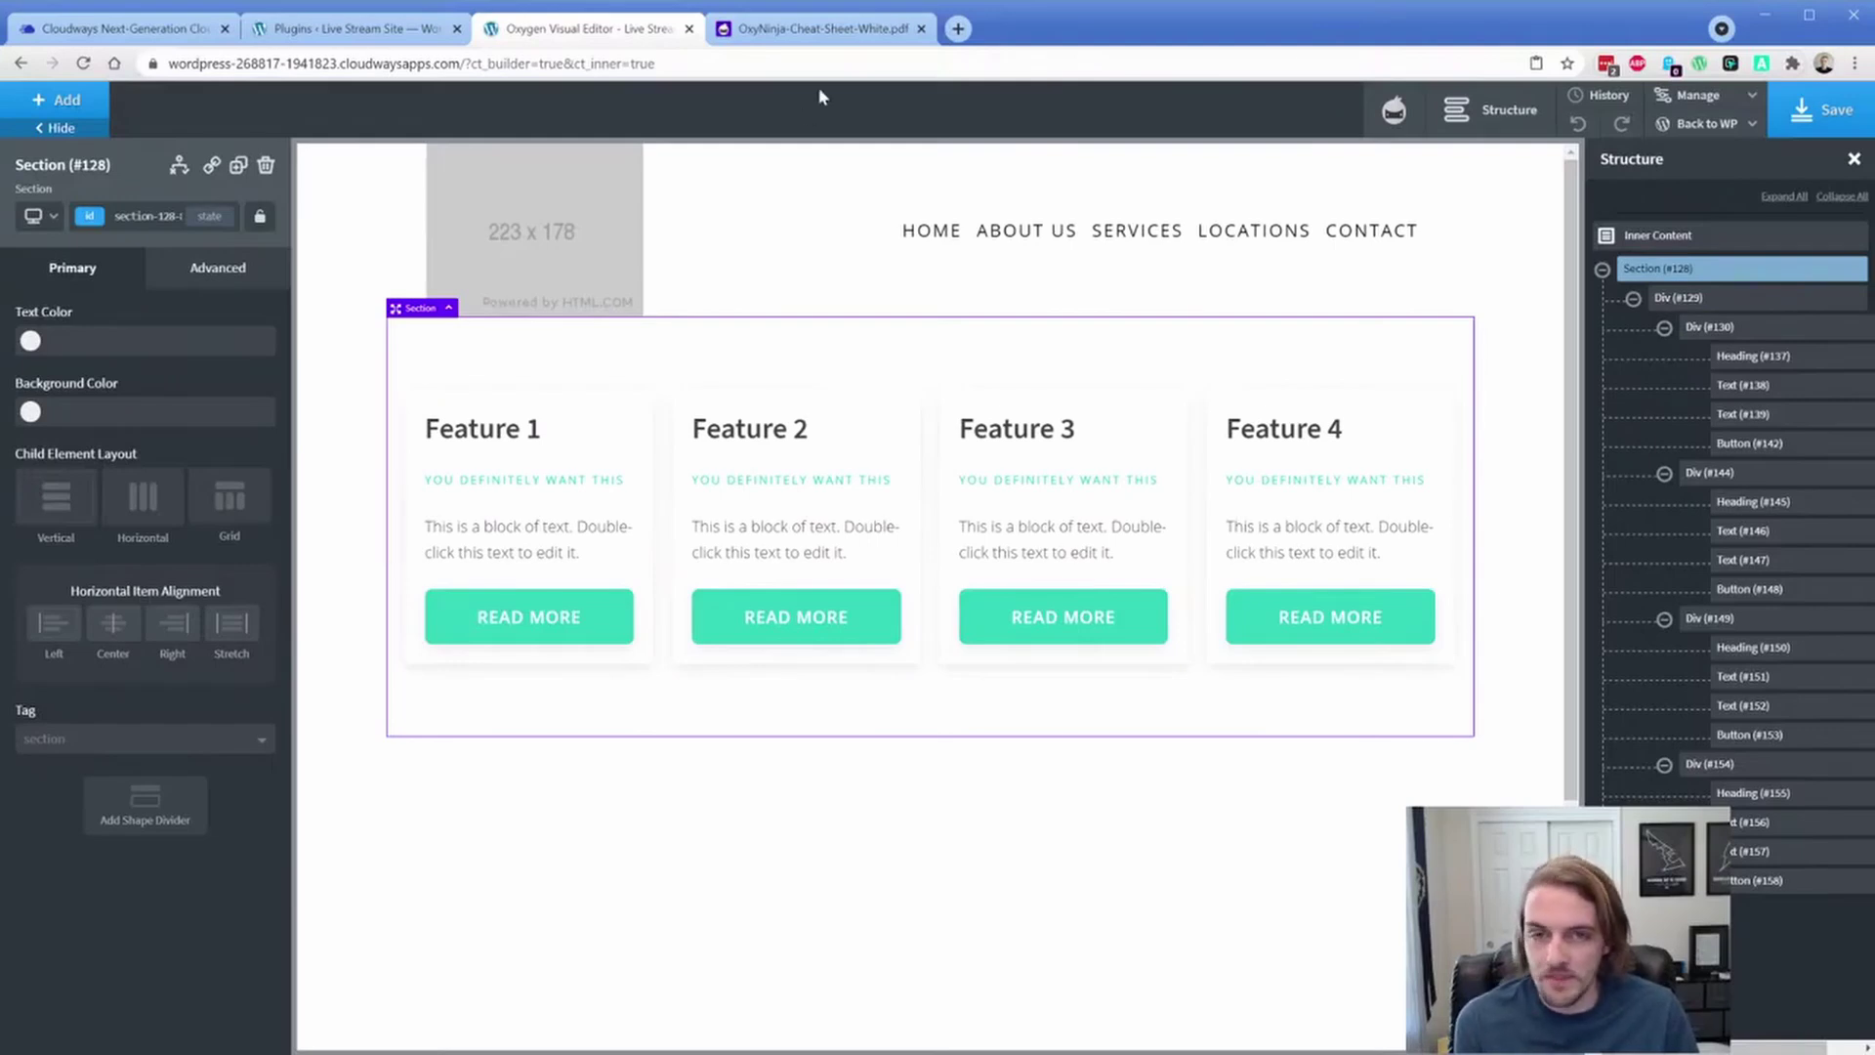
Step: Give the feature cards container the c-margin-bottom-xl class
left_click(823, 30)
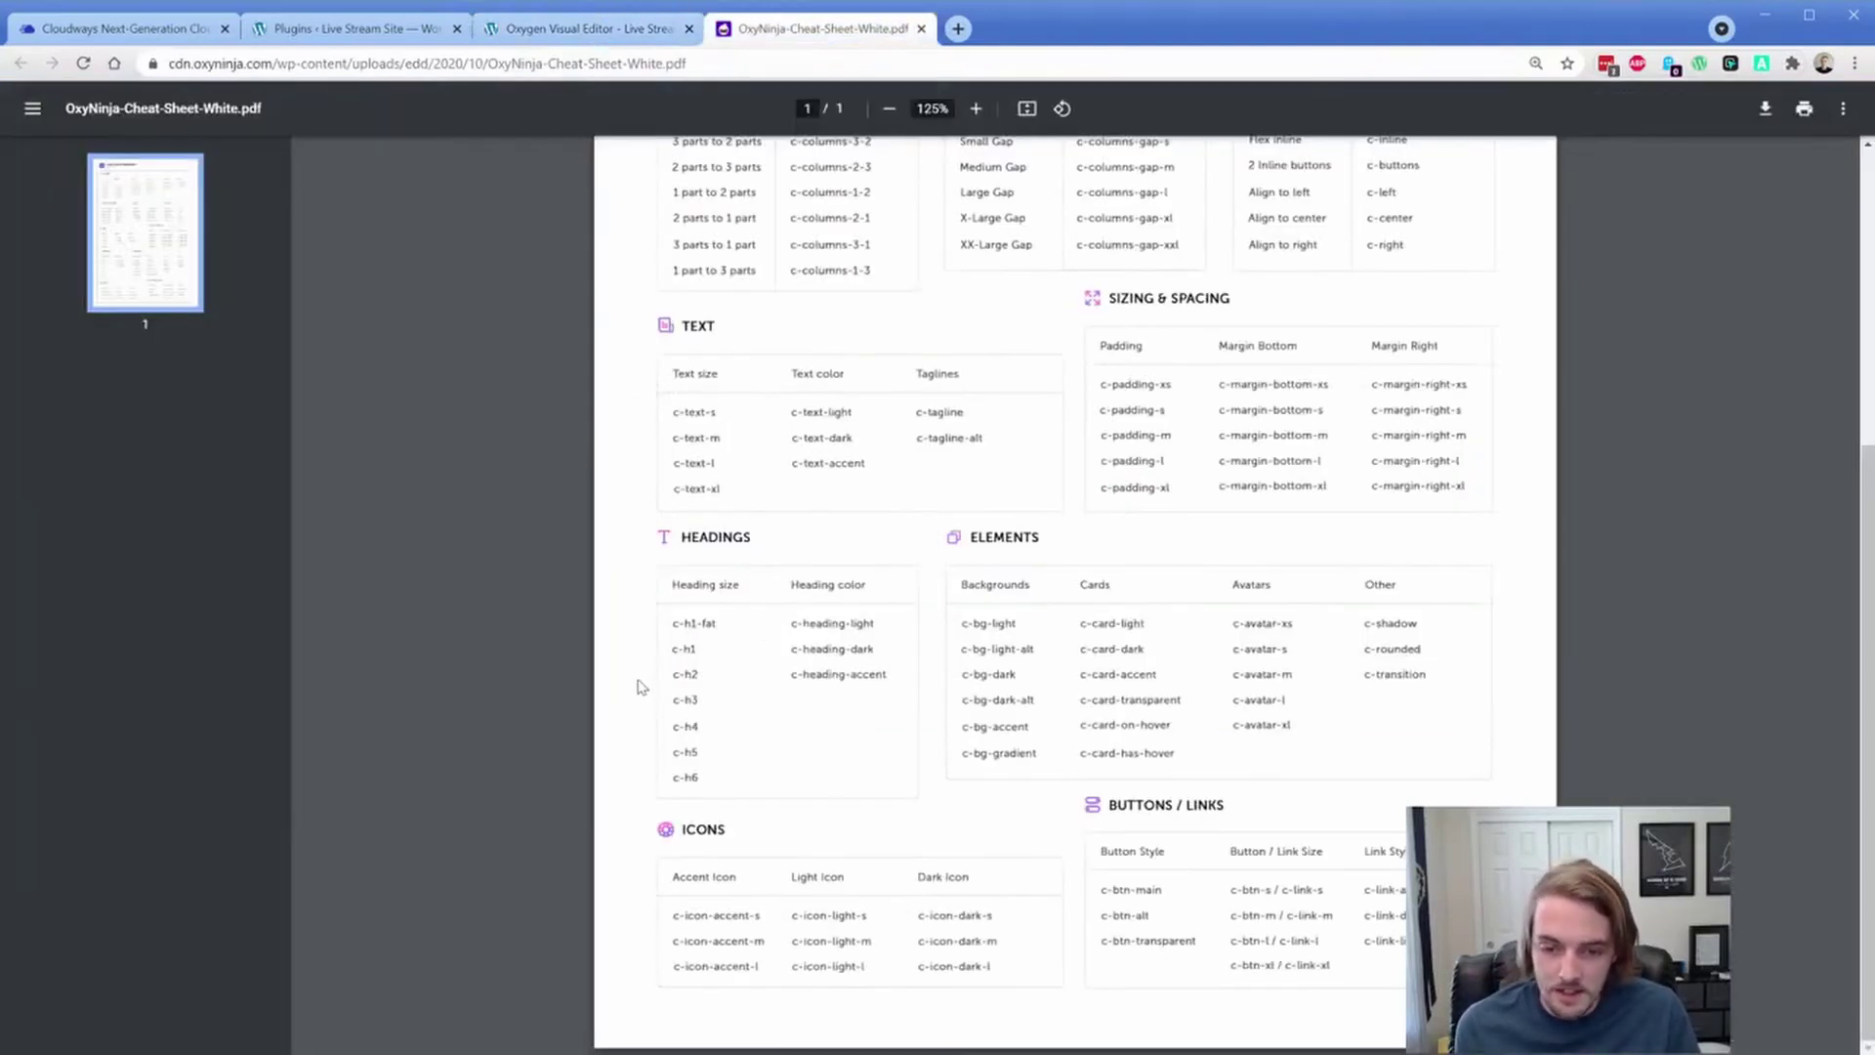
scroll(639, 686, "up", 4)
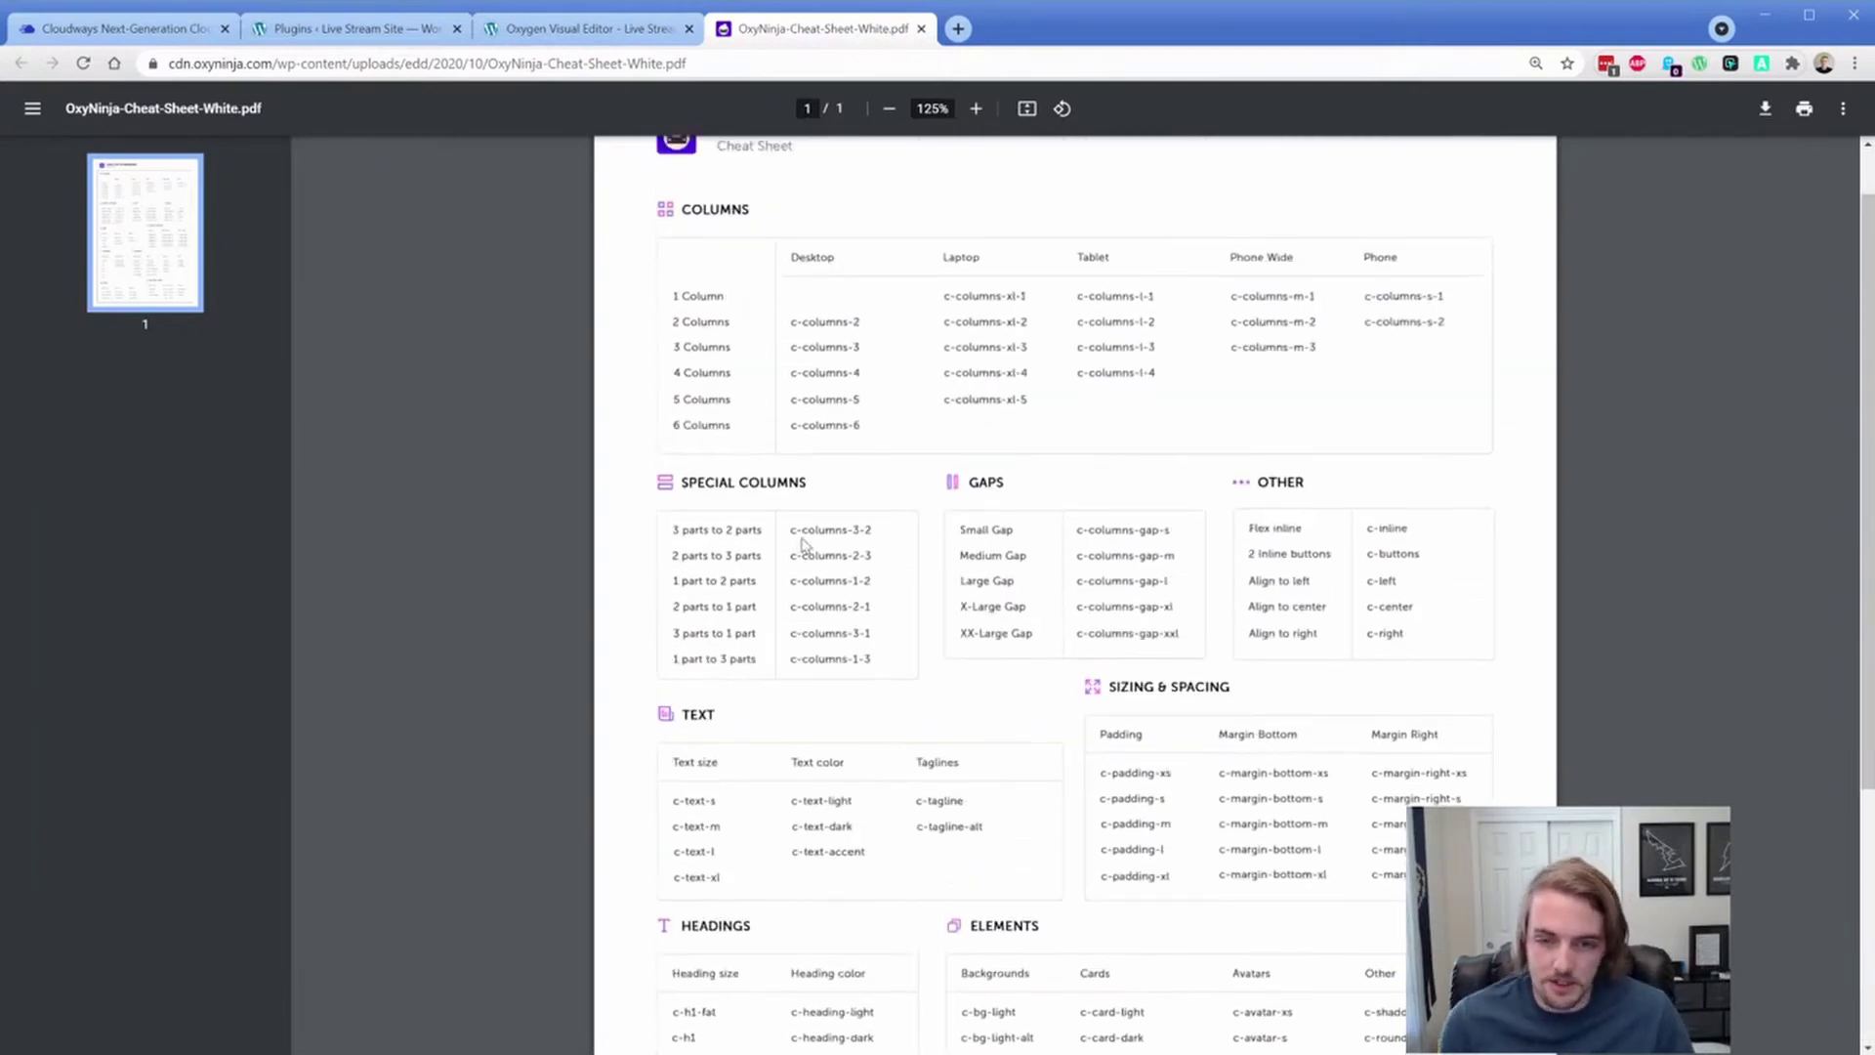
left_click(552, 29)
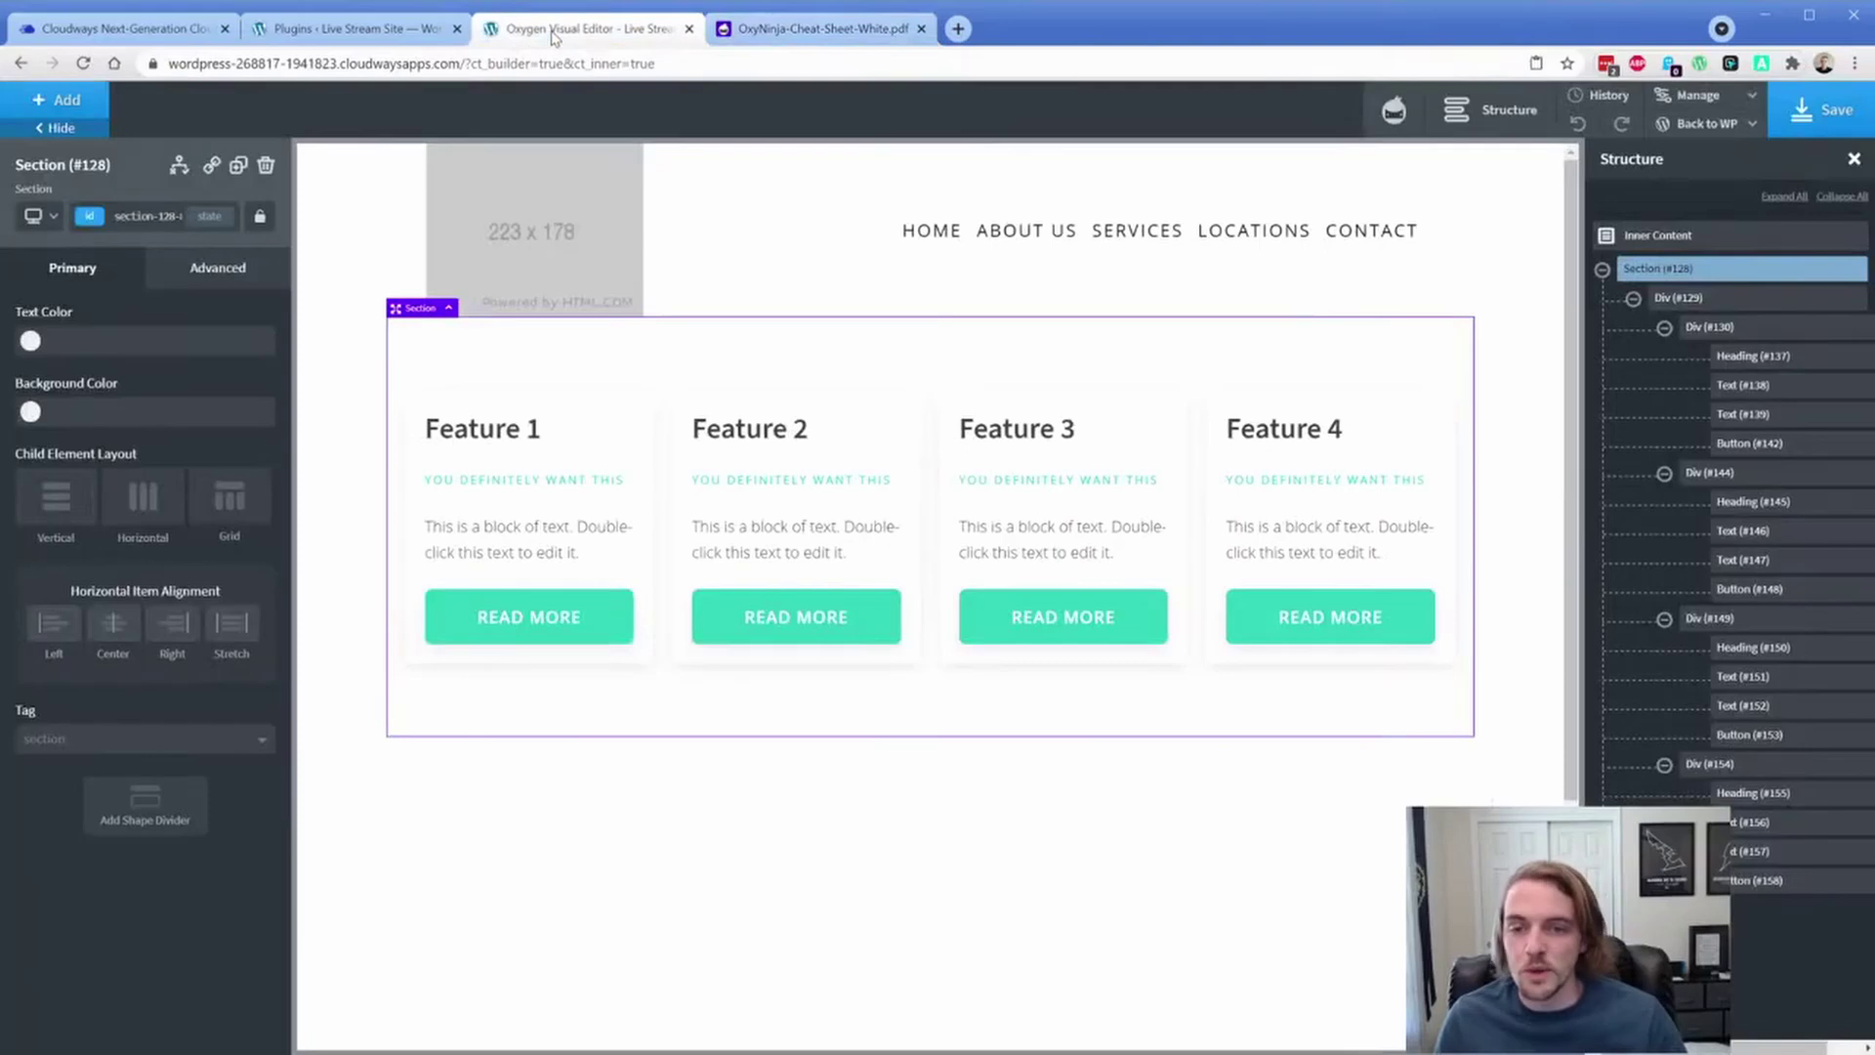
left_click(1632, 299)
left_click(1675, 299)
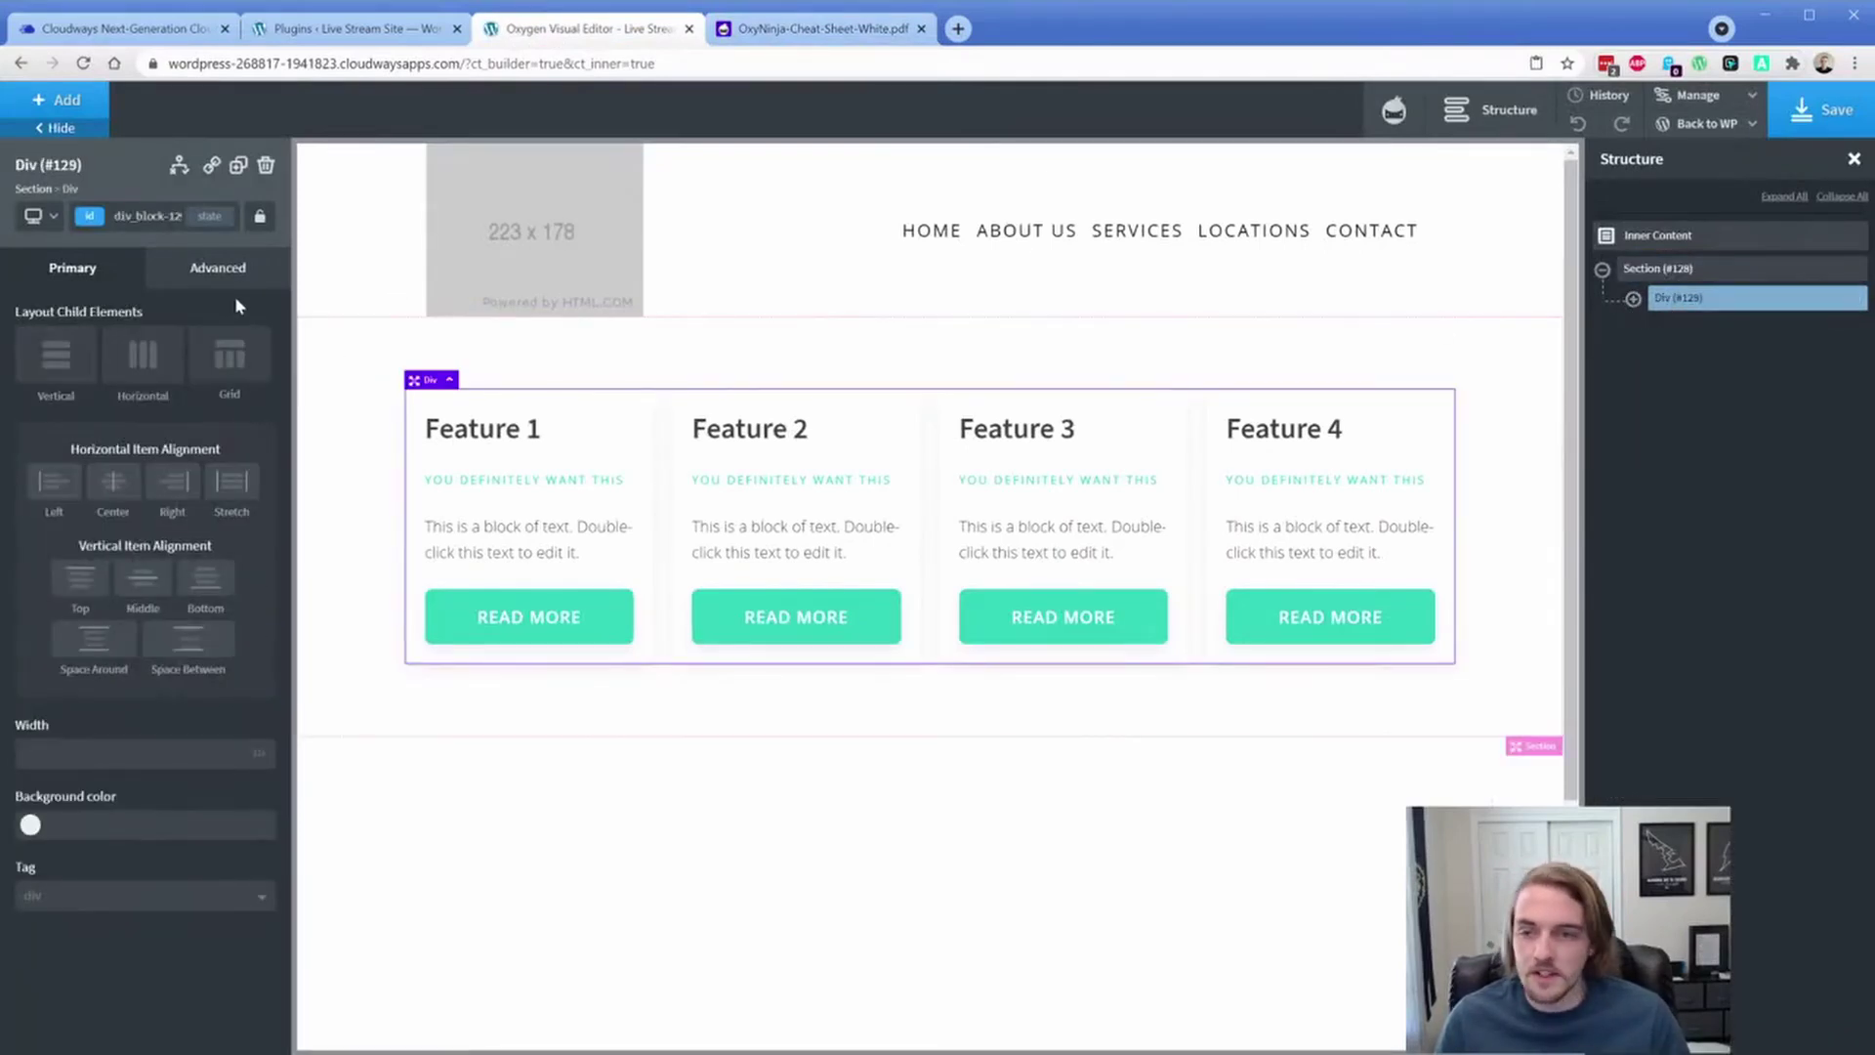
left_click(210, 271)
left_click(91, 215)
type("mar")
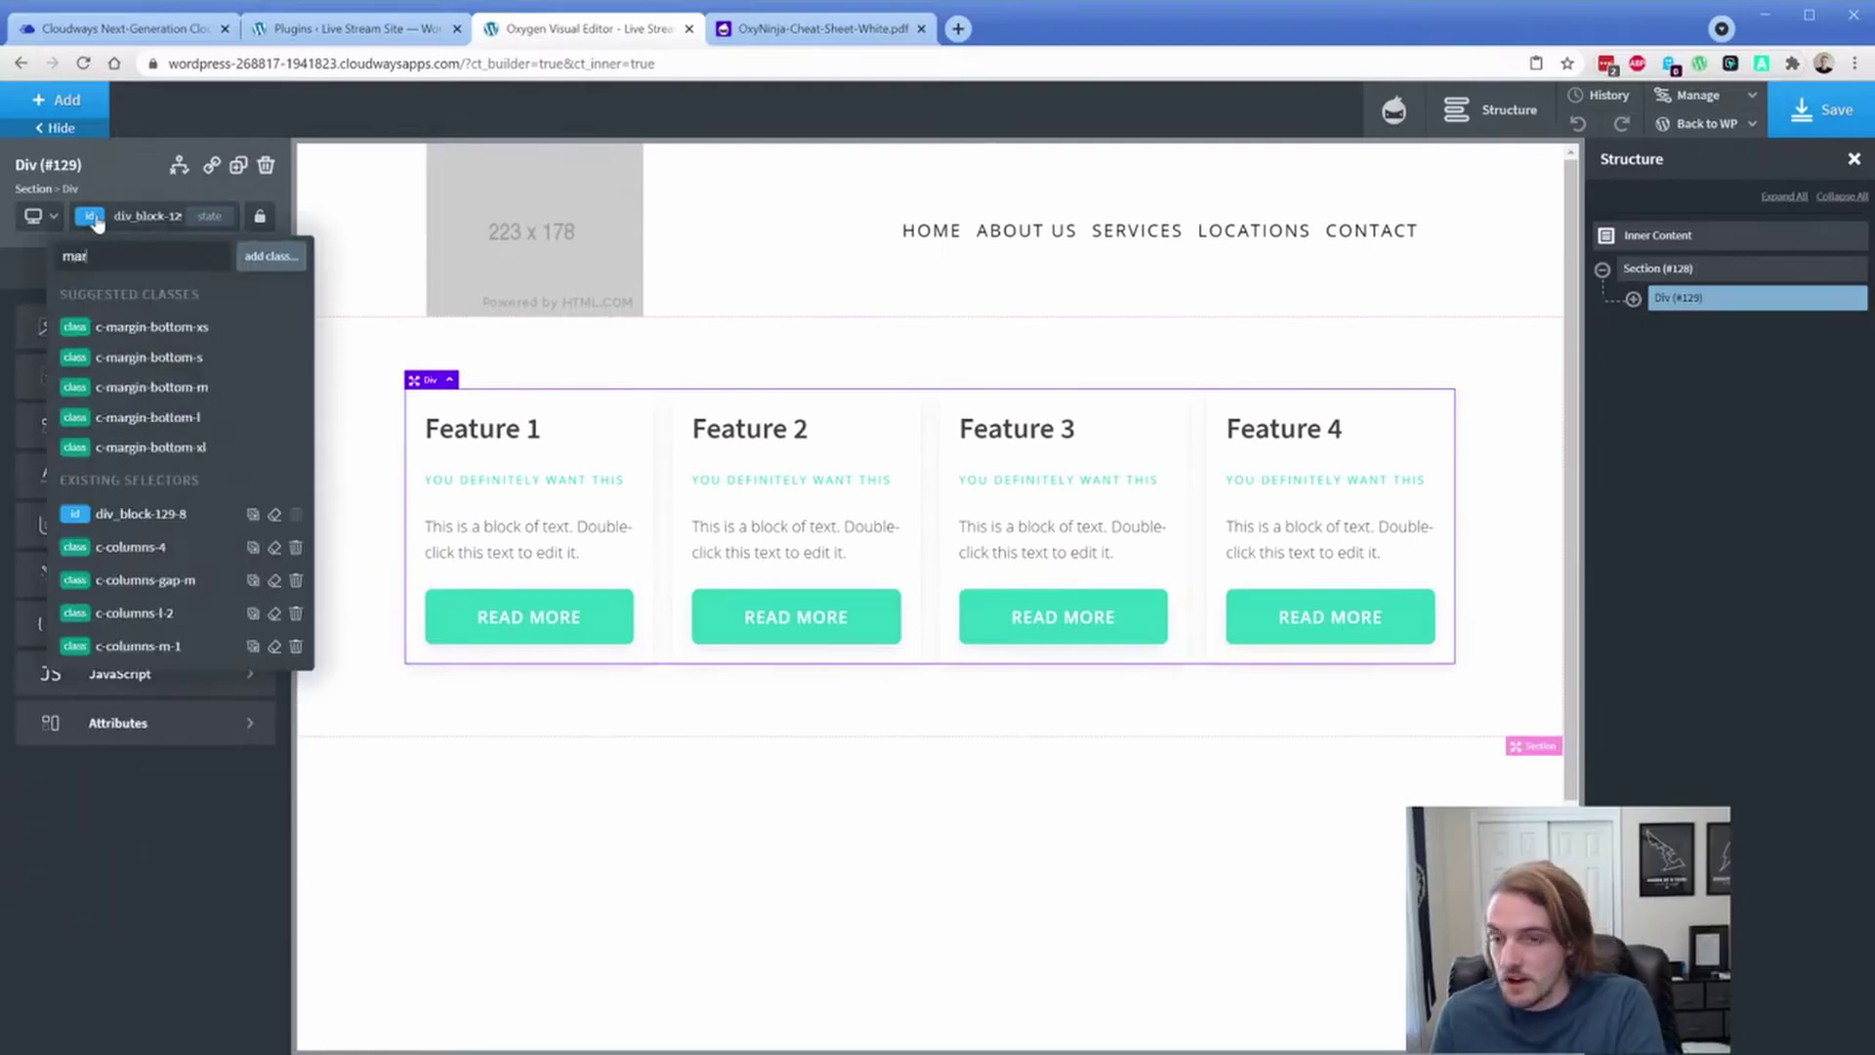
type("gin-bottom")
left_click(179, 448)
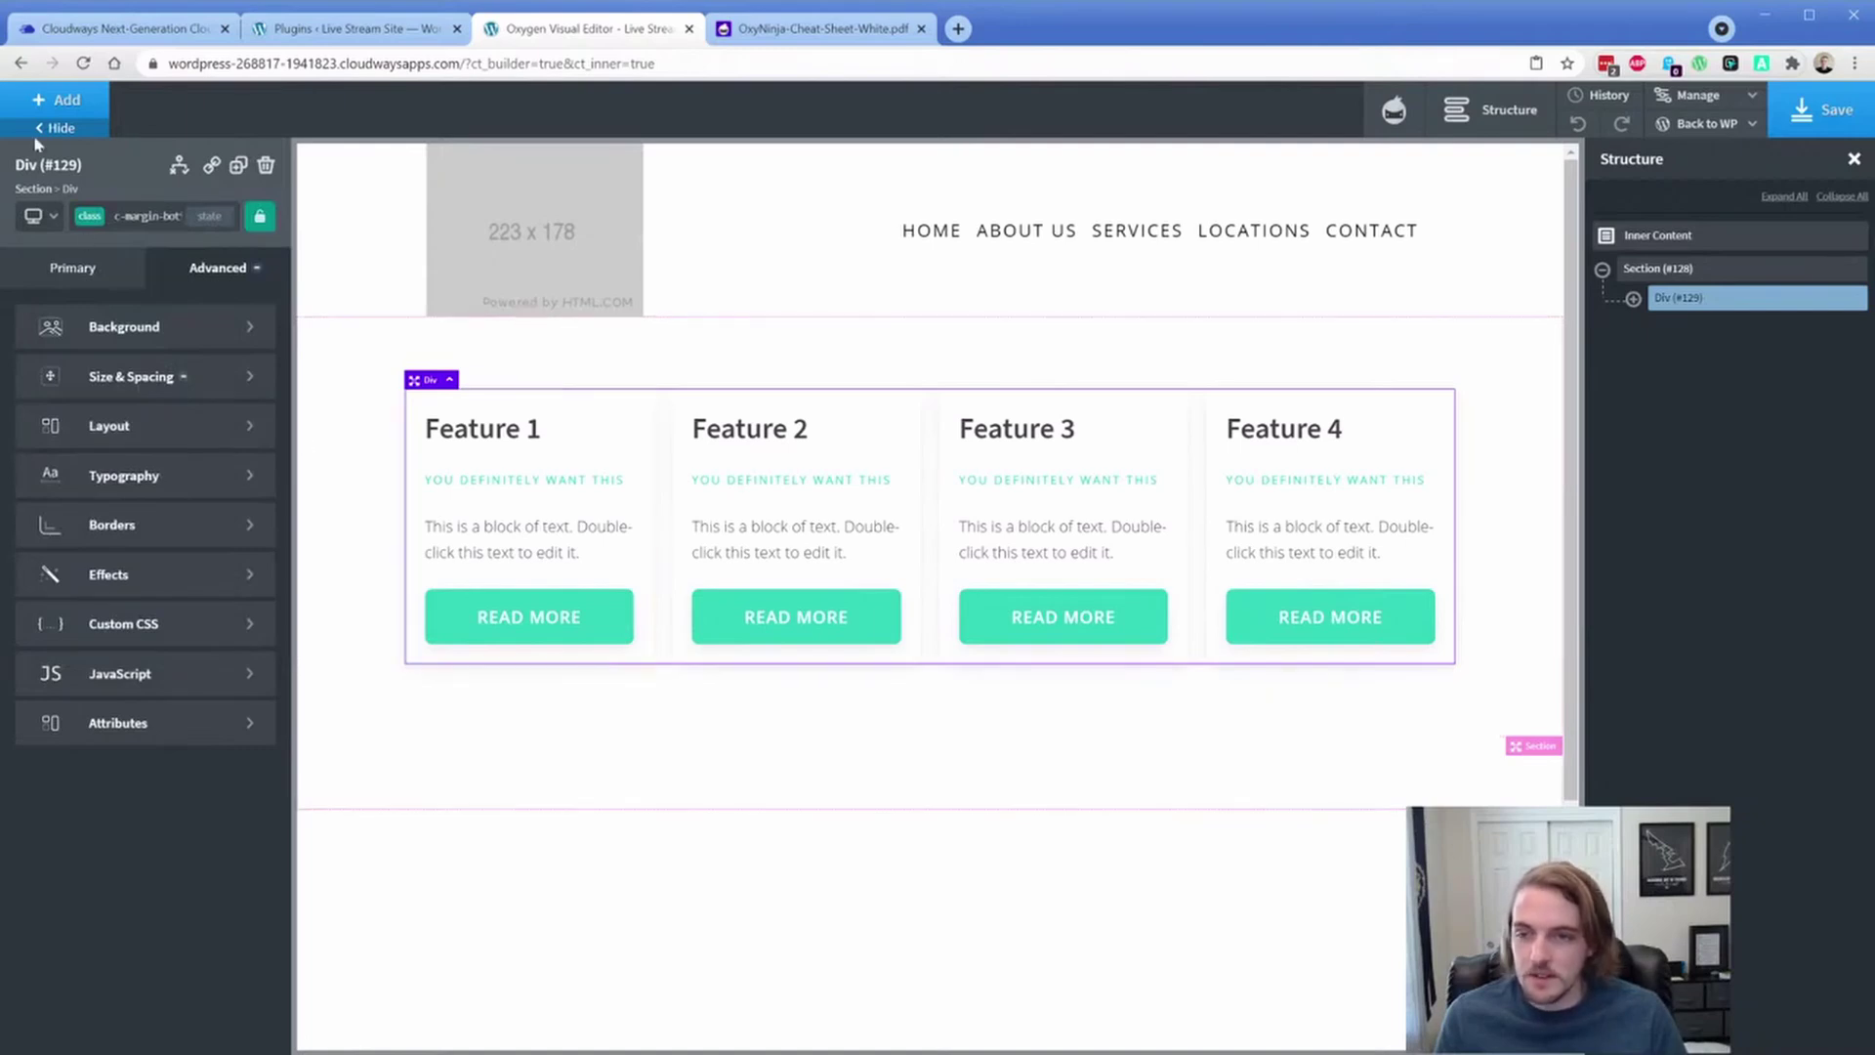
Step: Add a new Div holding two inner Divs below the feature cards
left_click(54, 100)
left_click(196, 298)
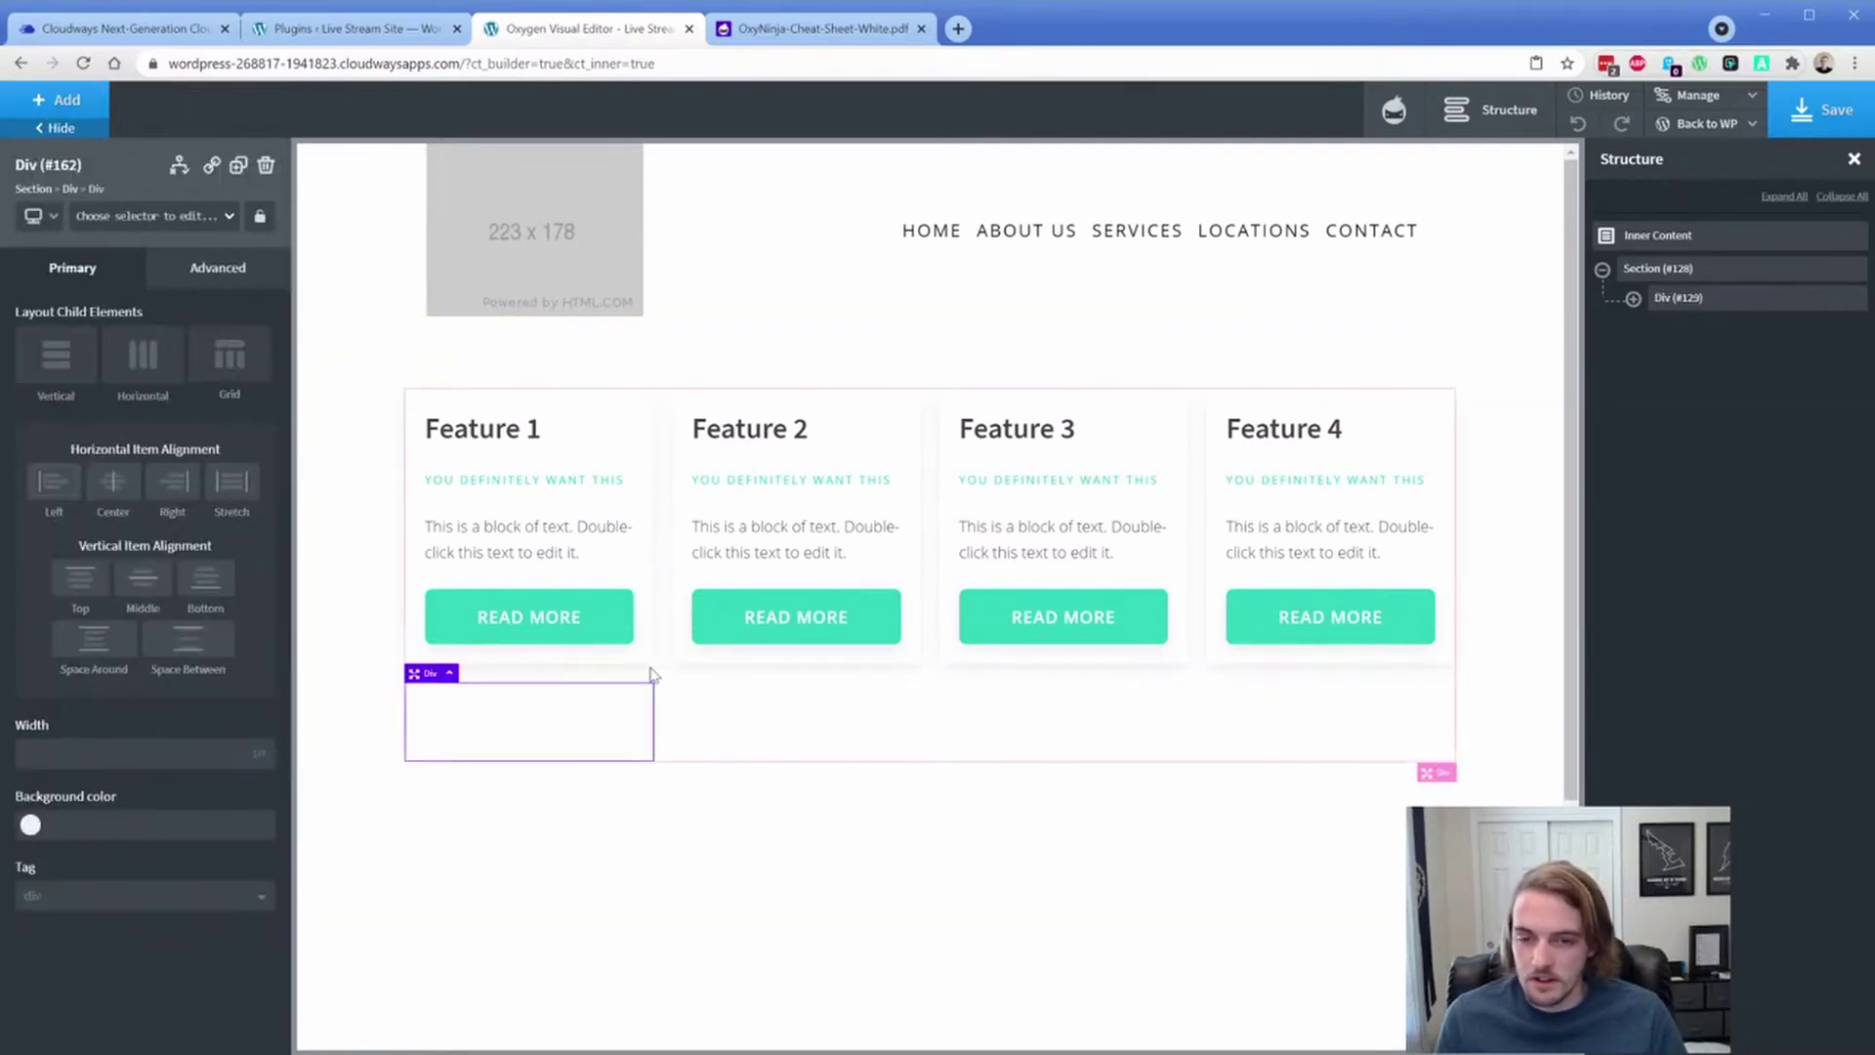
left_click(1678, 297)
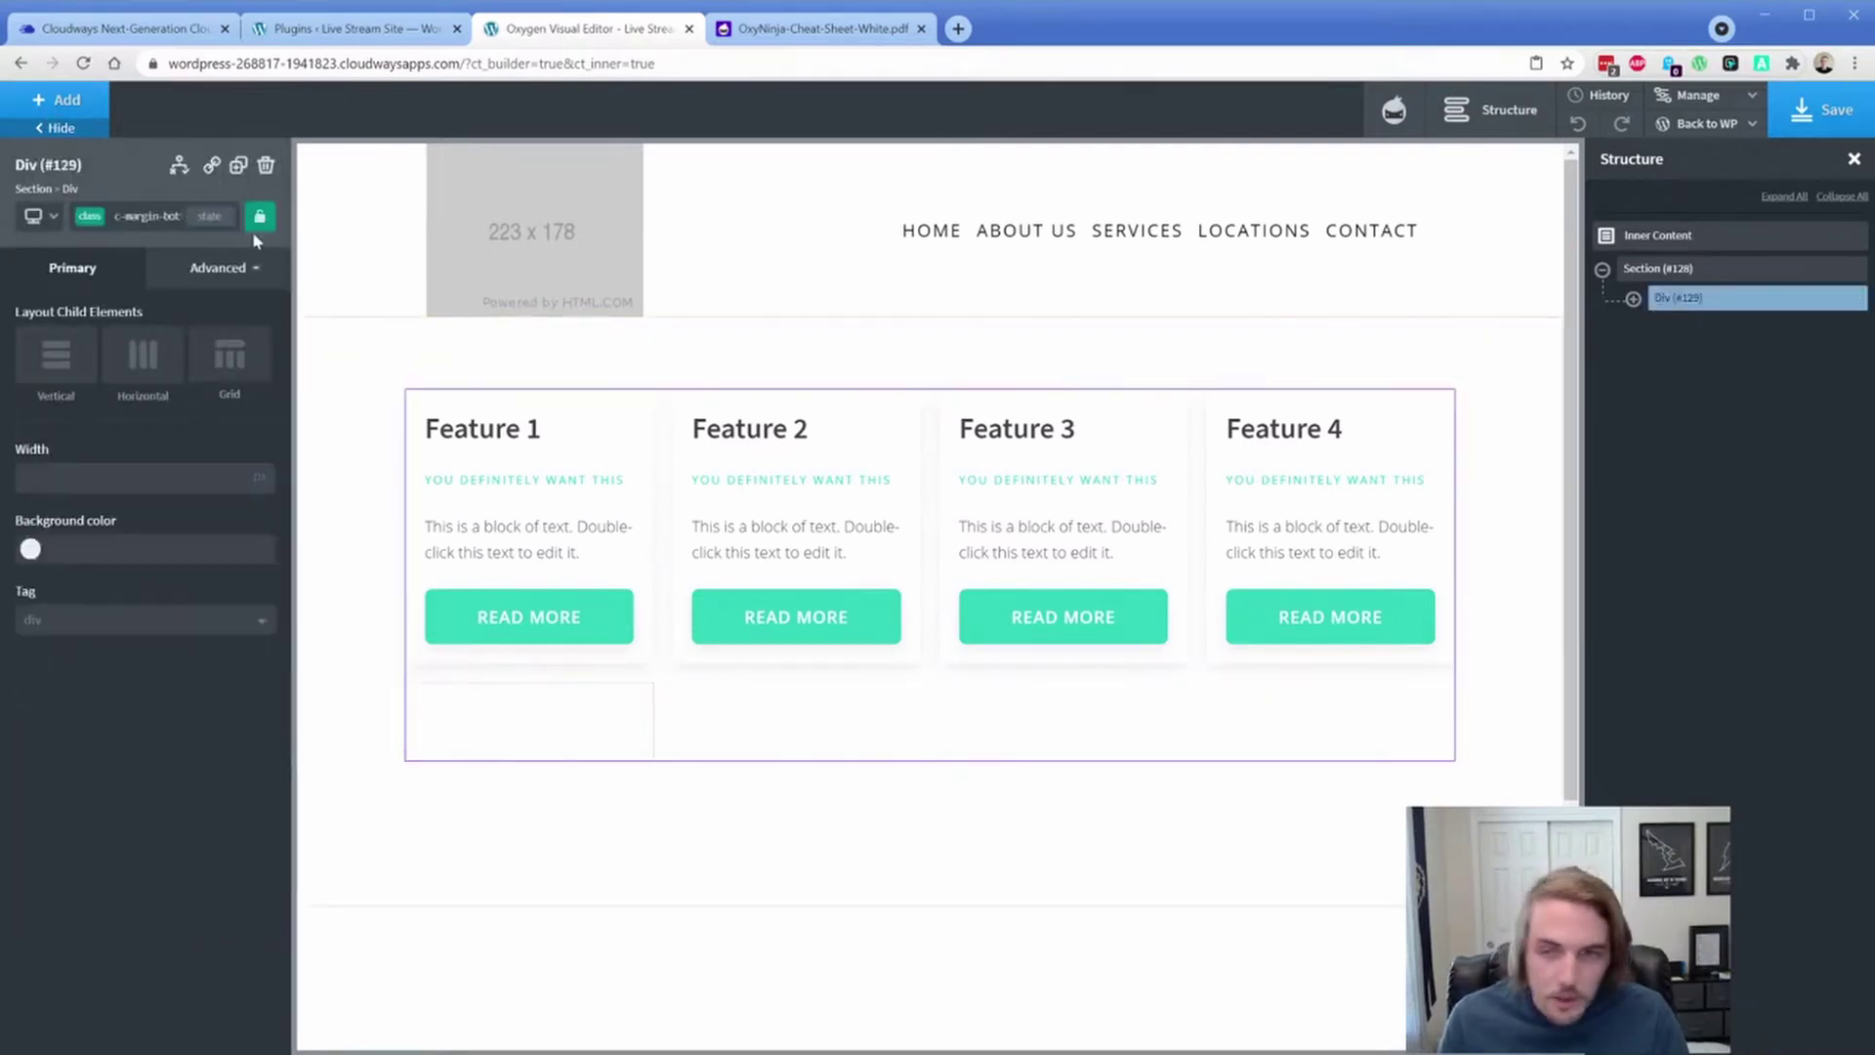
left_click(86, 223)
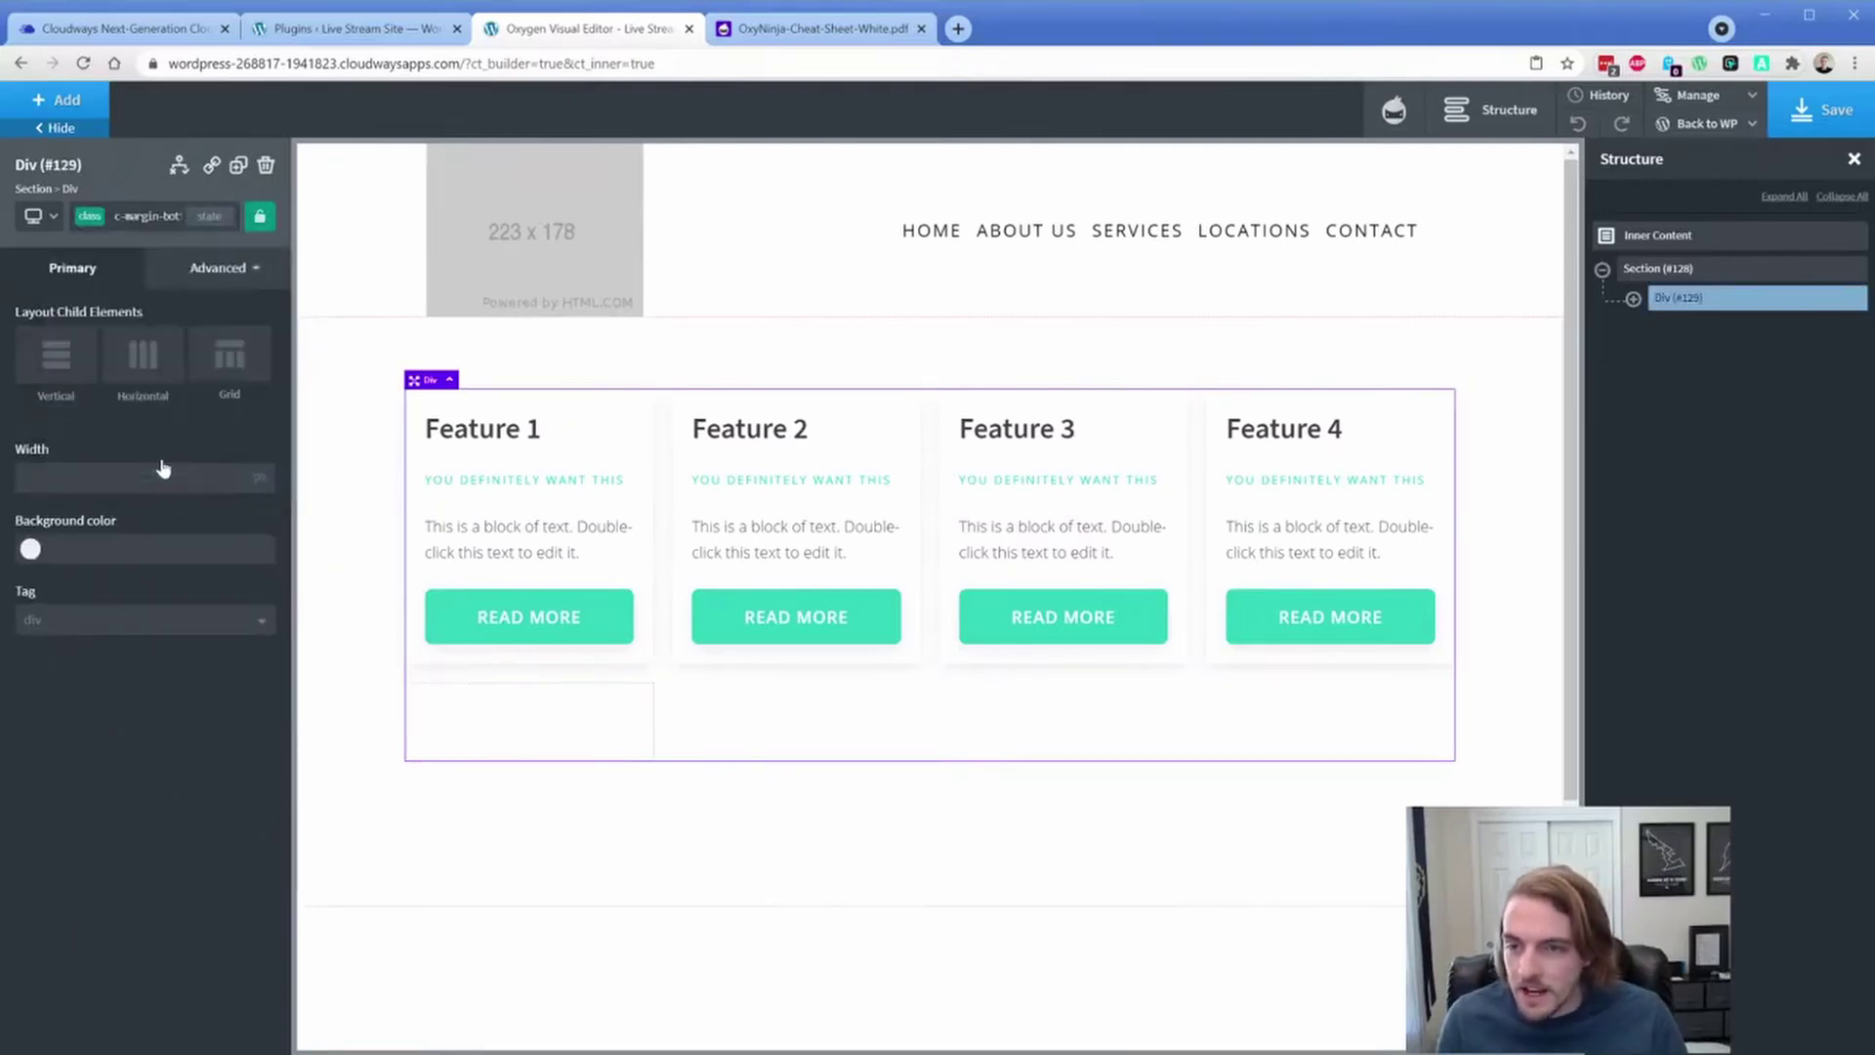
left_click(83, 104)
left_click(197, 290)
left_click(65, 100)
left_click(196, 290)
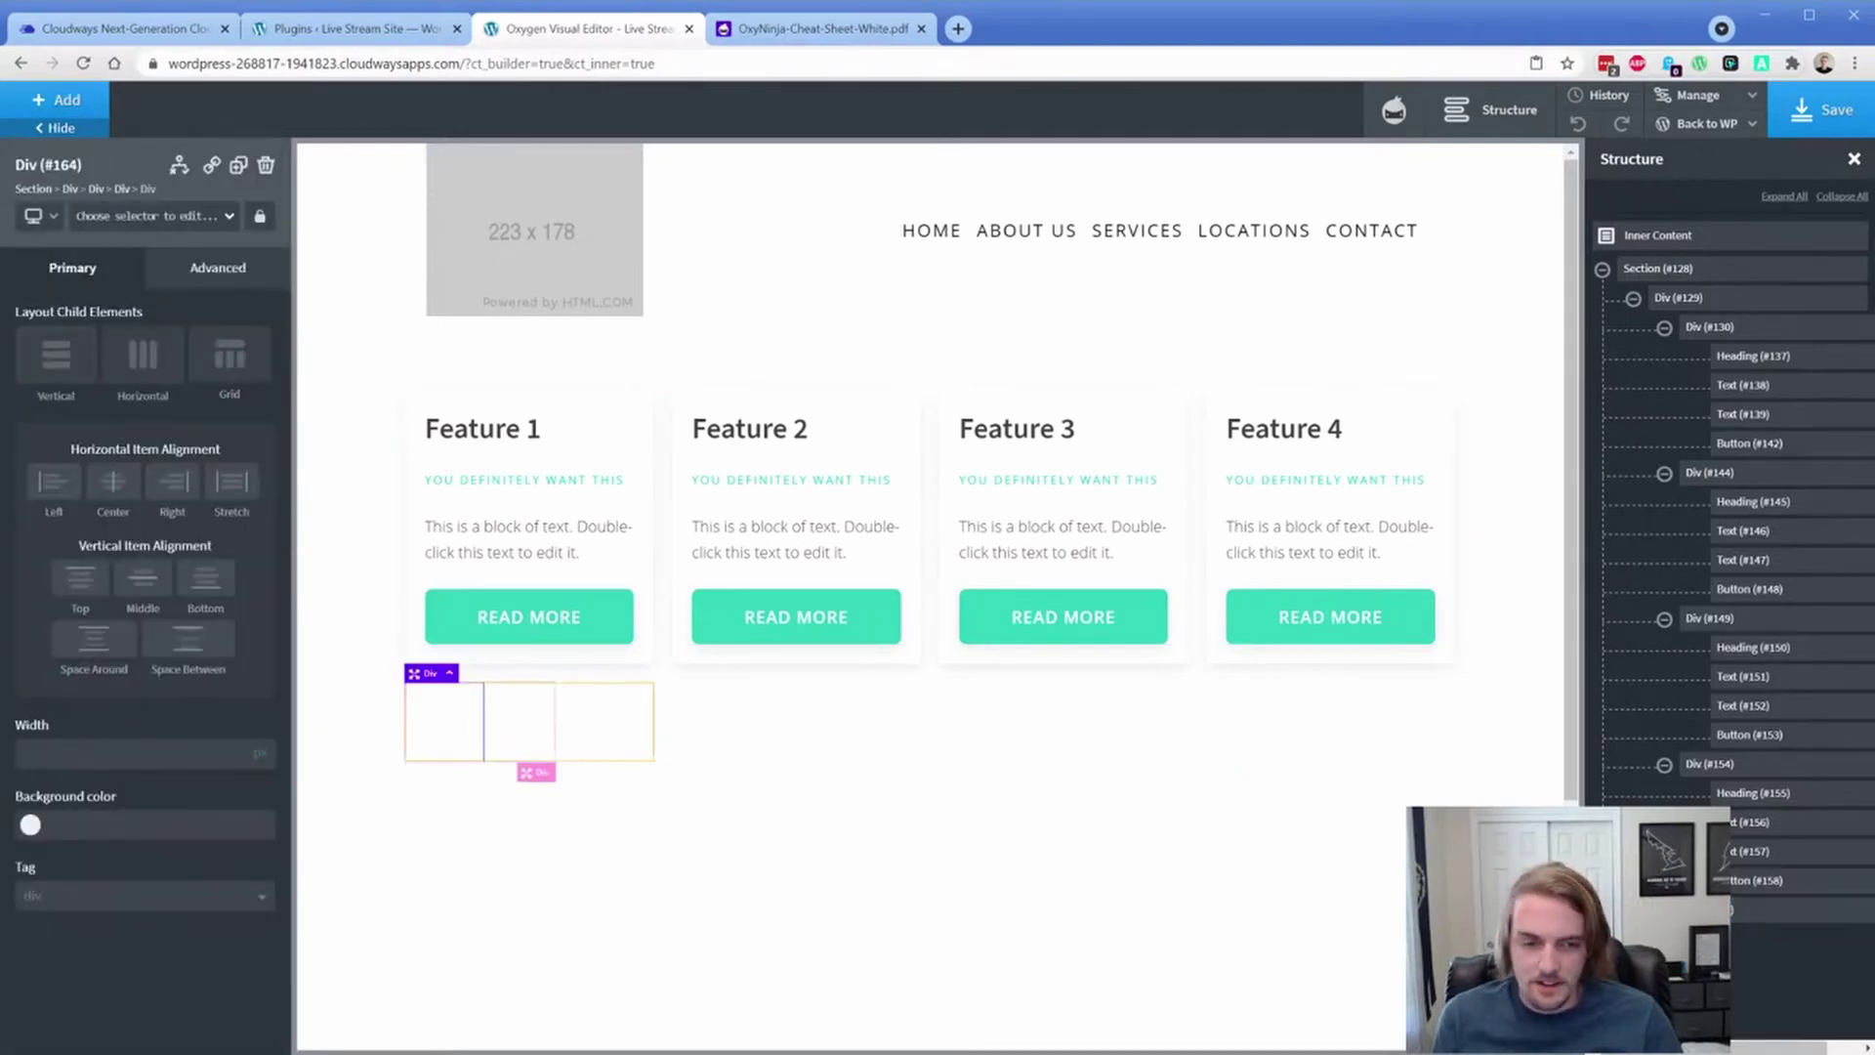
left_click(449, 673)
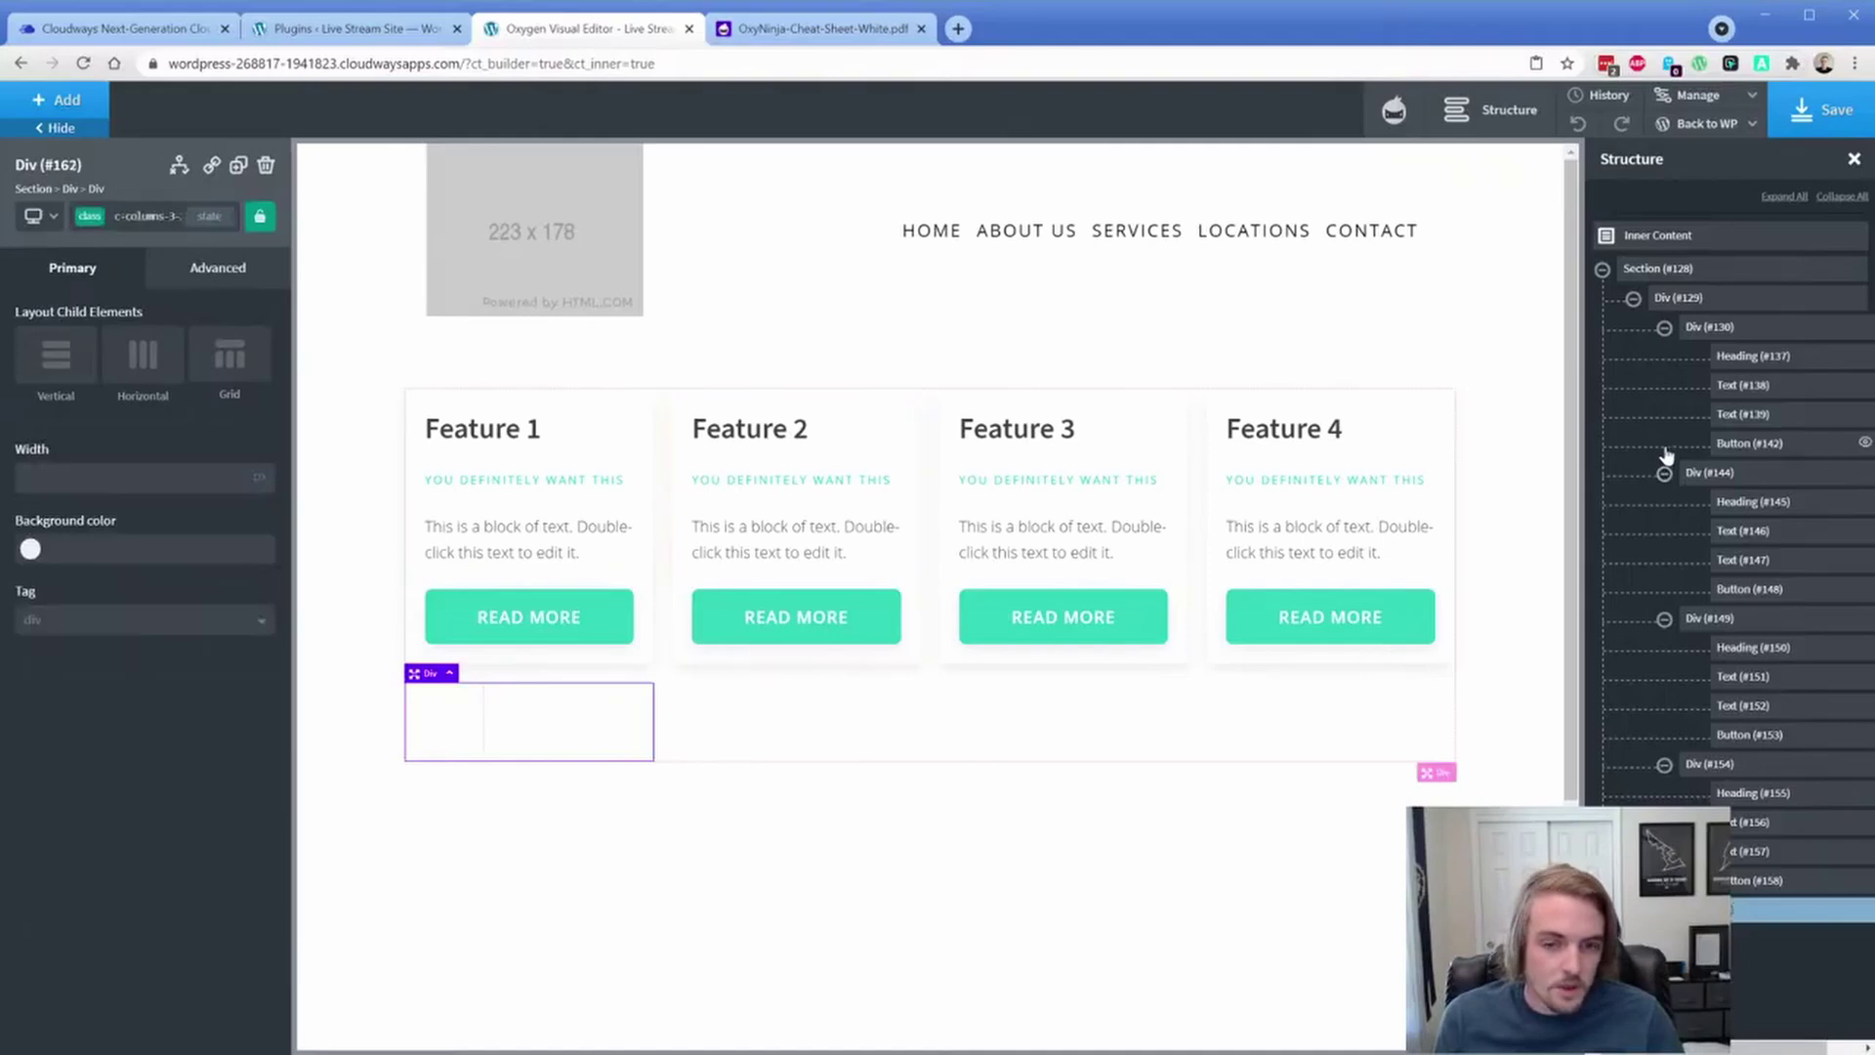
Step: Move the new two-Div row above the feature cards in the Structure panel
left_click(1664, 327)
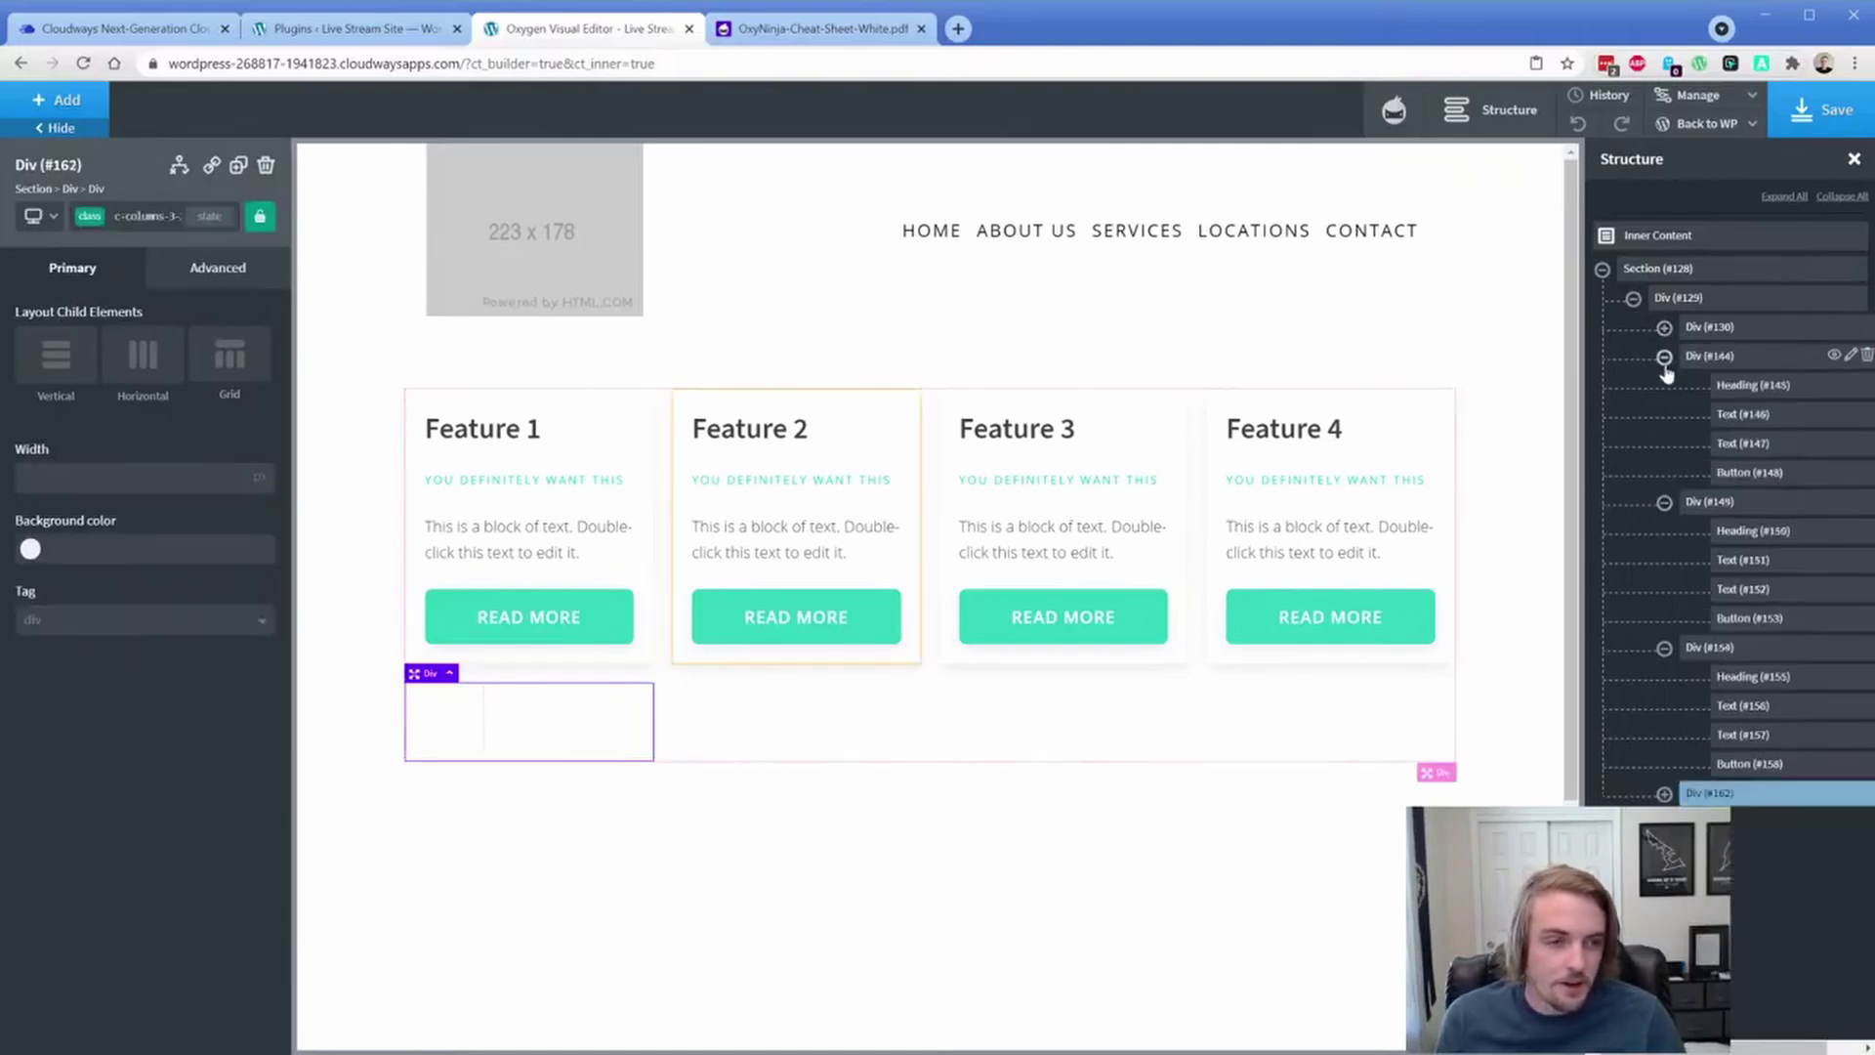
left_click(1663, 356)
left_click(1664, 385)
left_click(1663, 414)
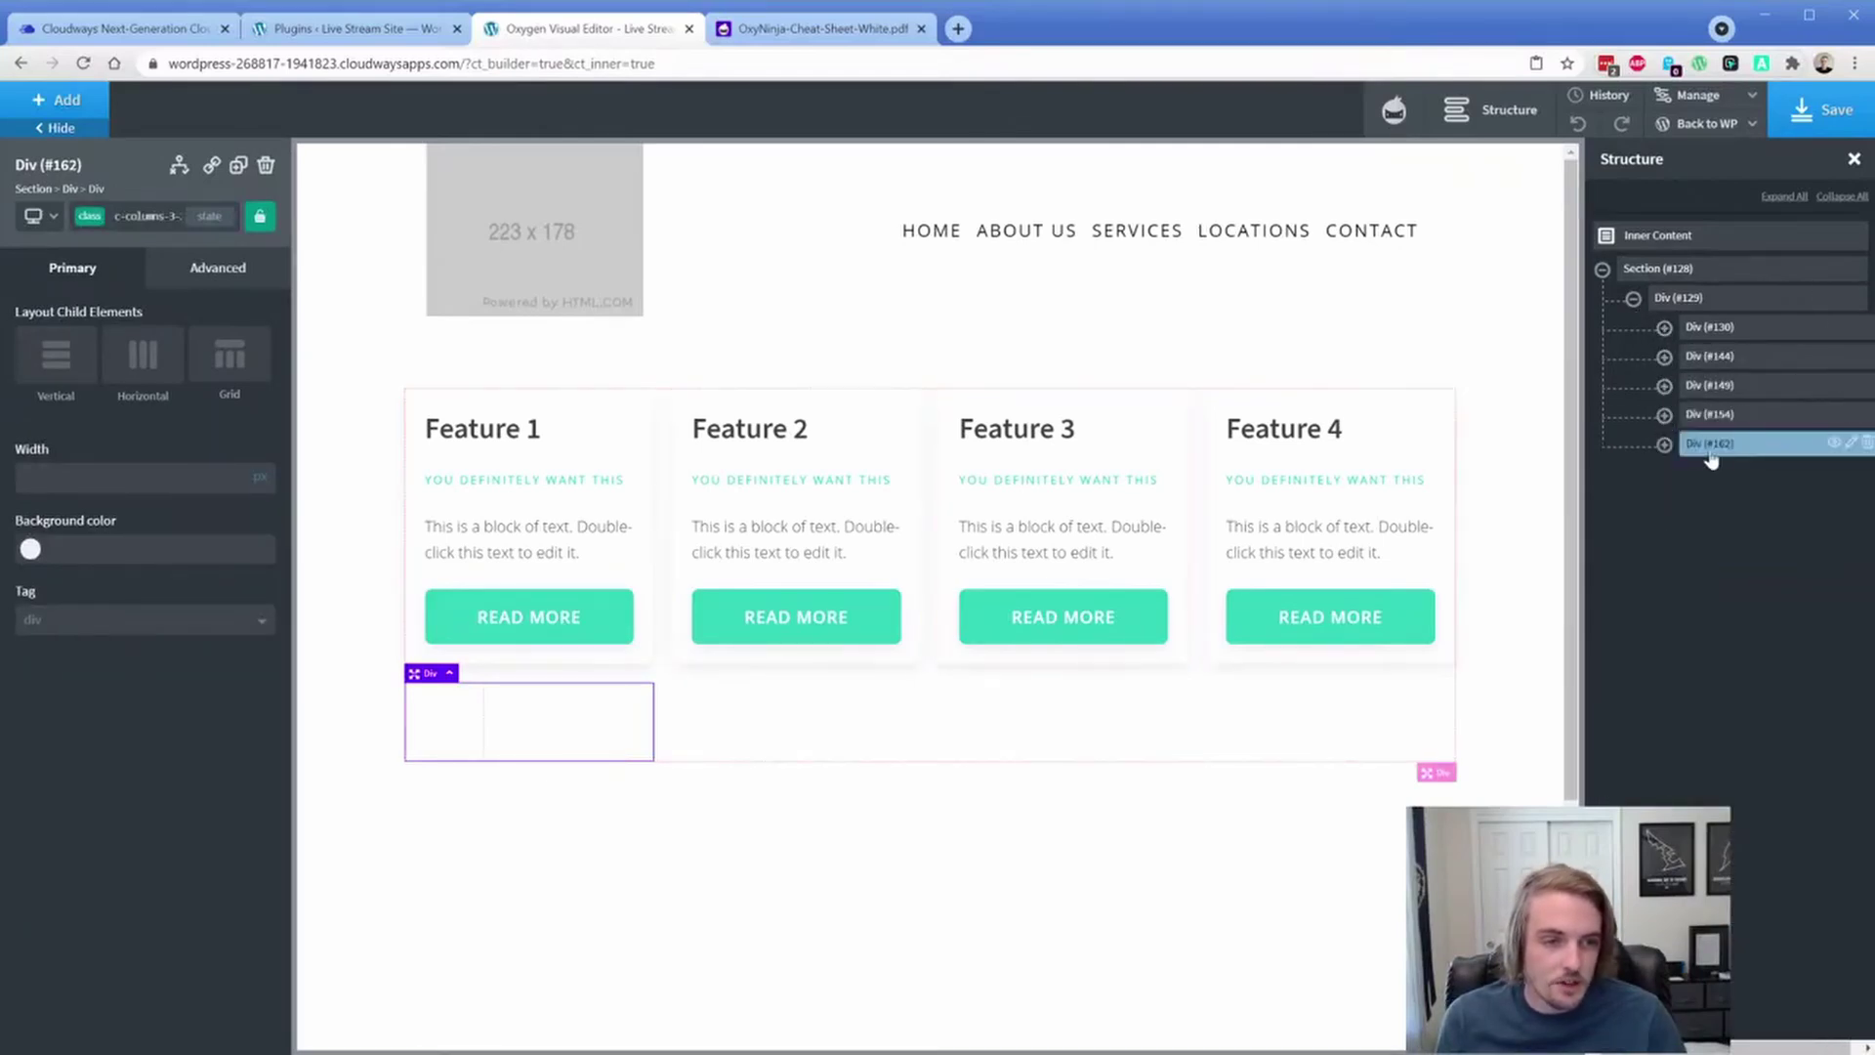
left_click_drag(1711, 457, 1696, 297)
left_click(1632, 327)
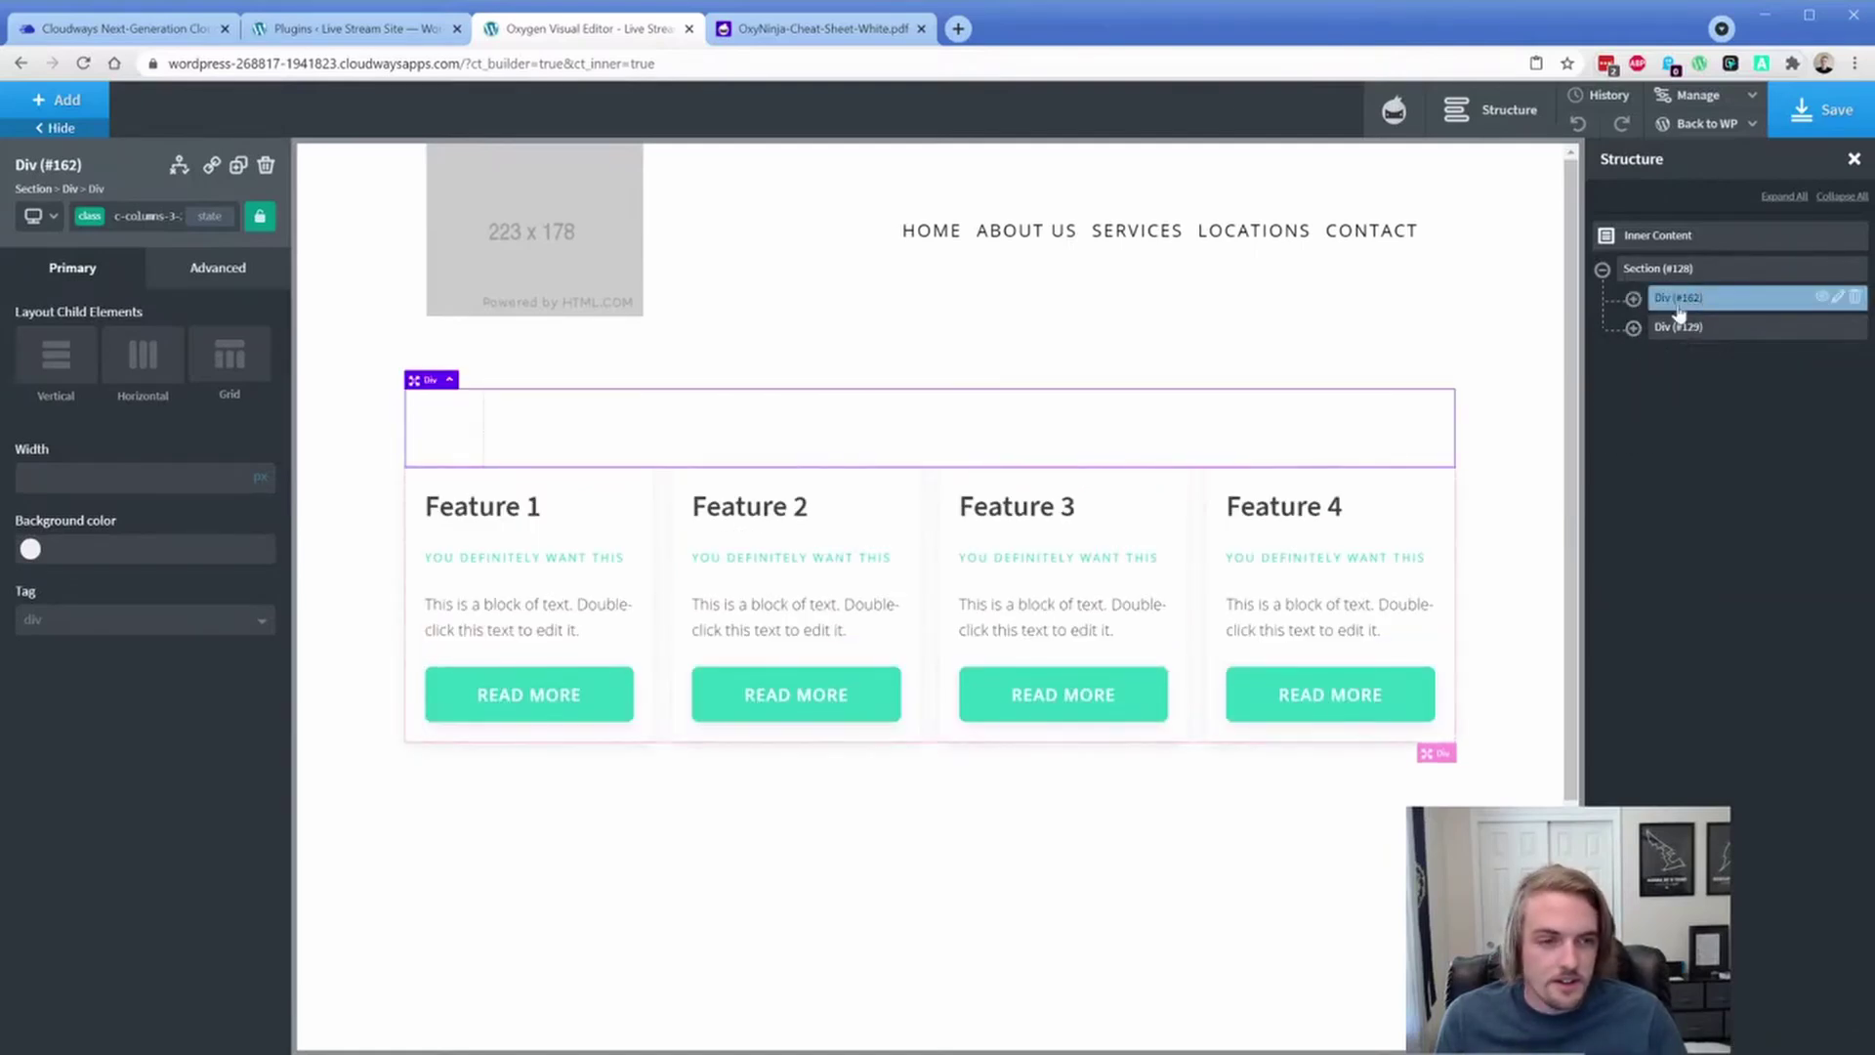
Step: Give the new row c-margin-bottom-xl and move its stray second inner Div back inside
left_click(96, 222)
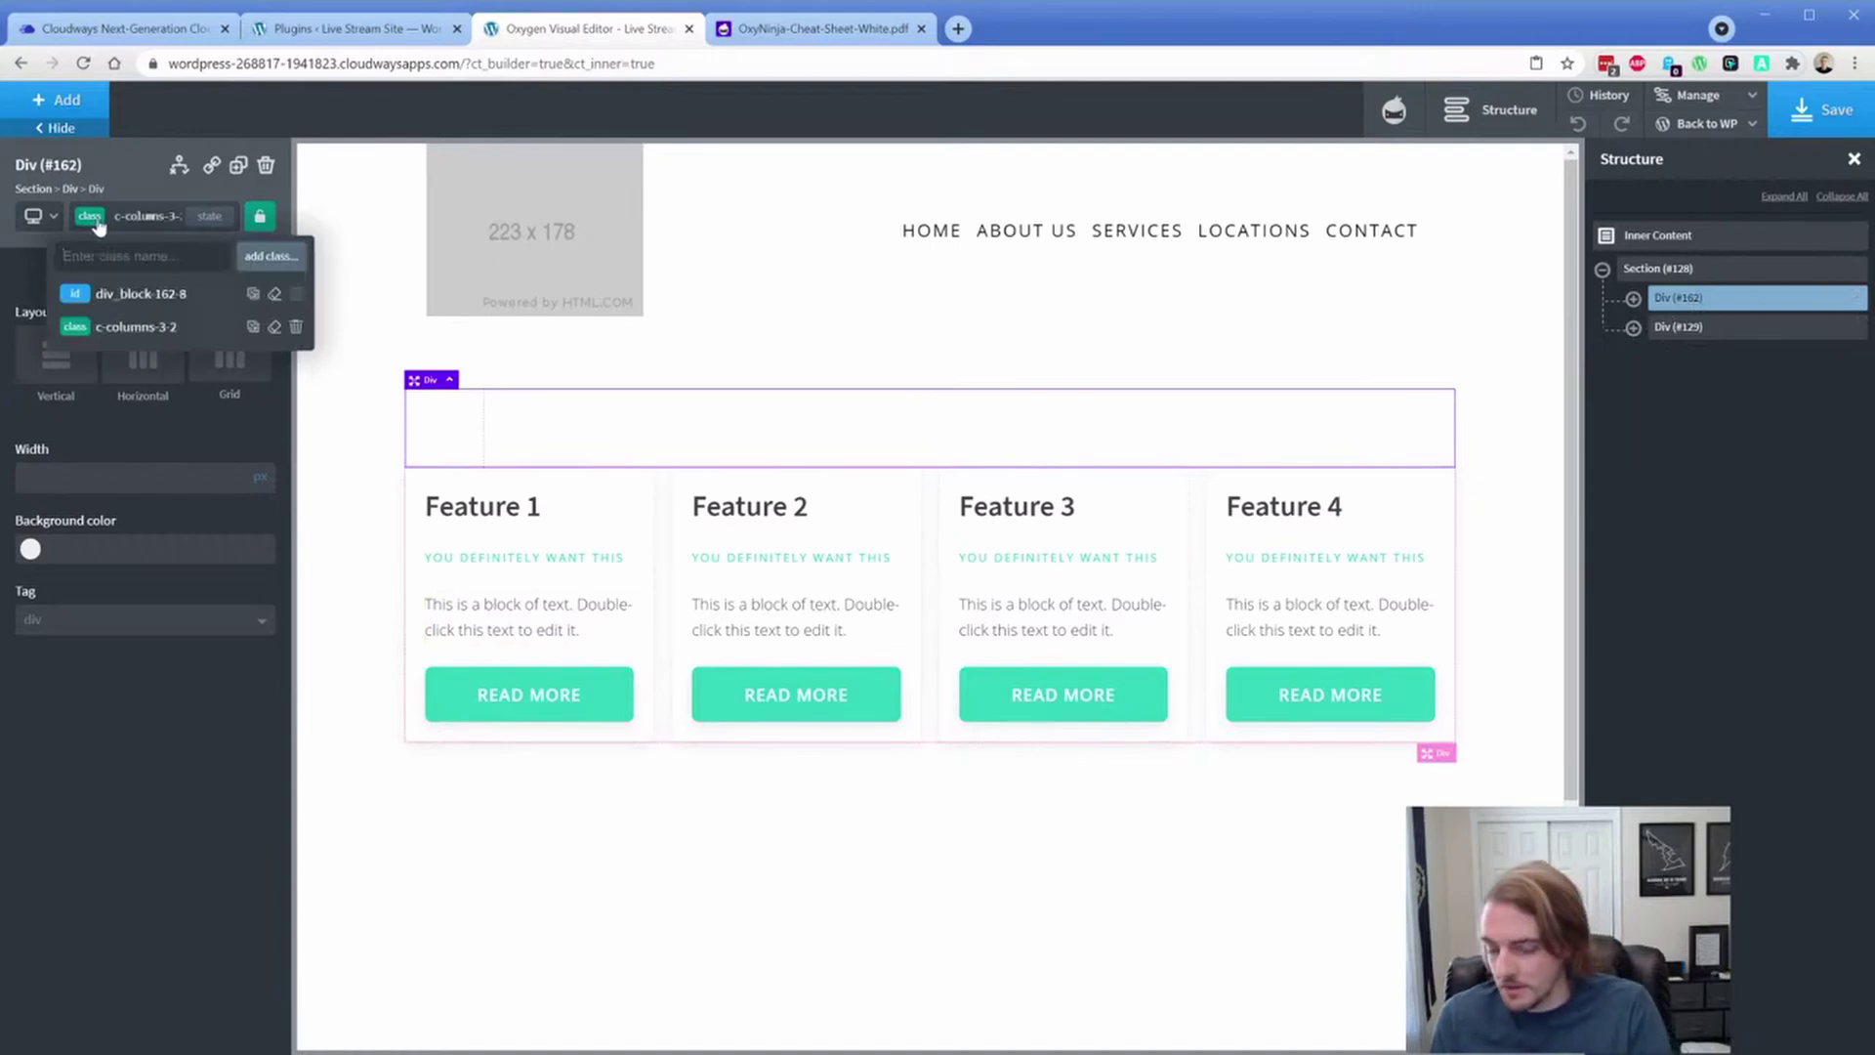
type("margin-bott")
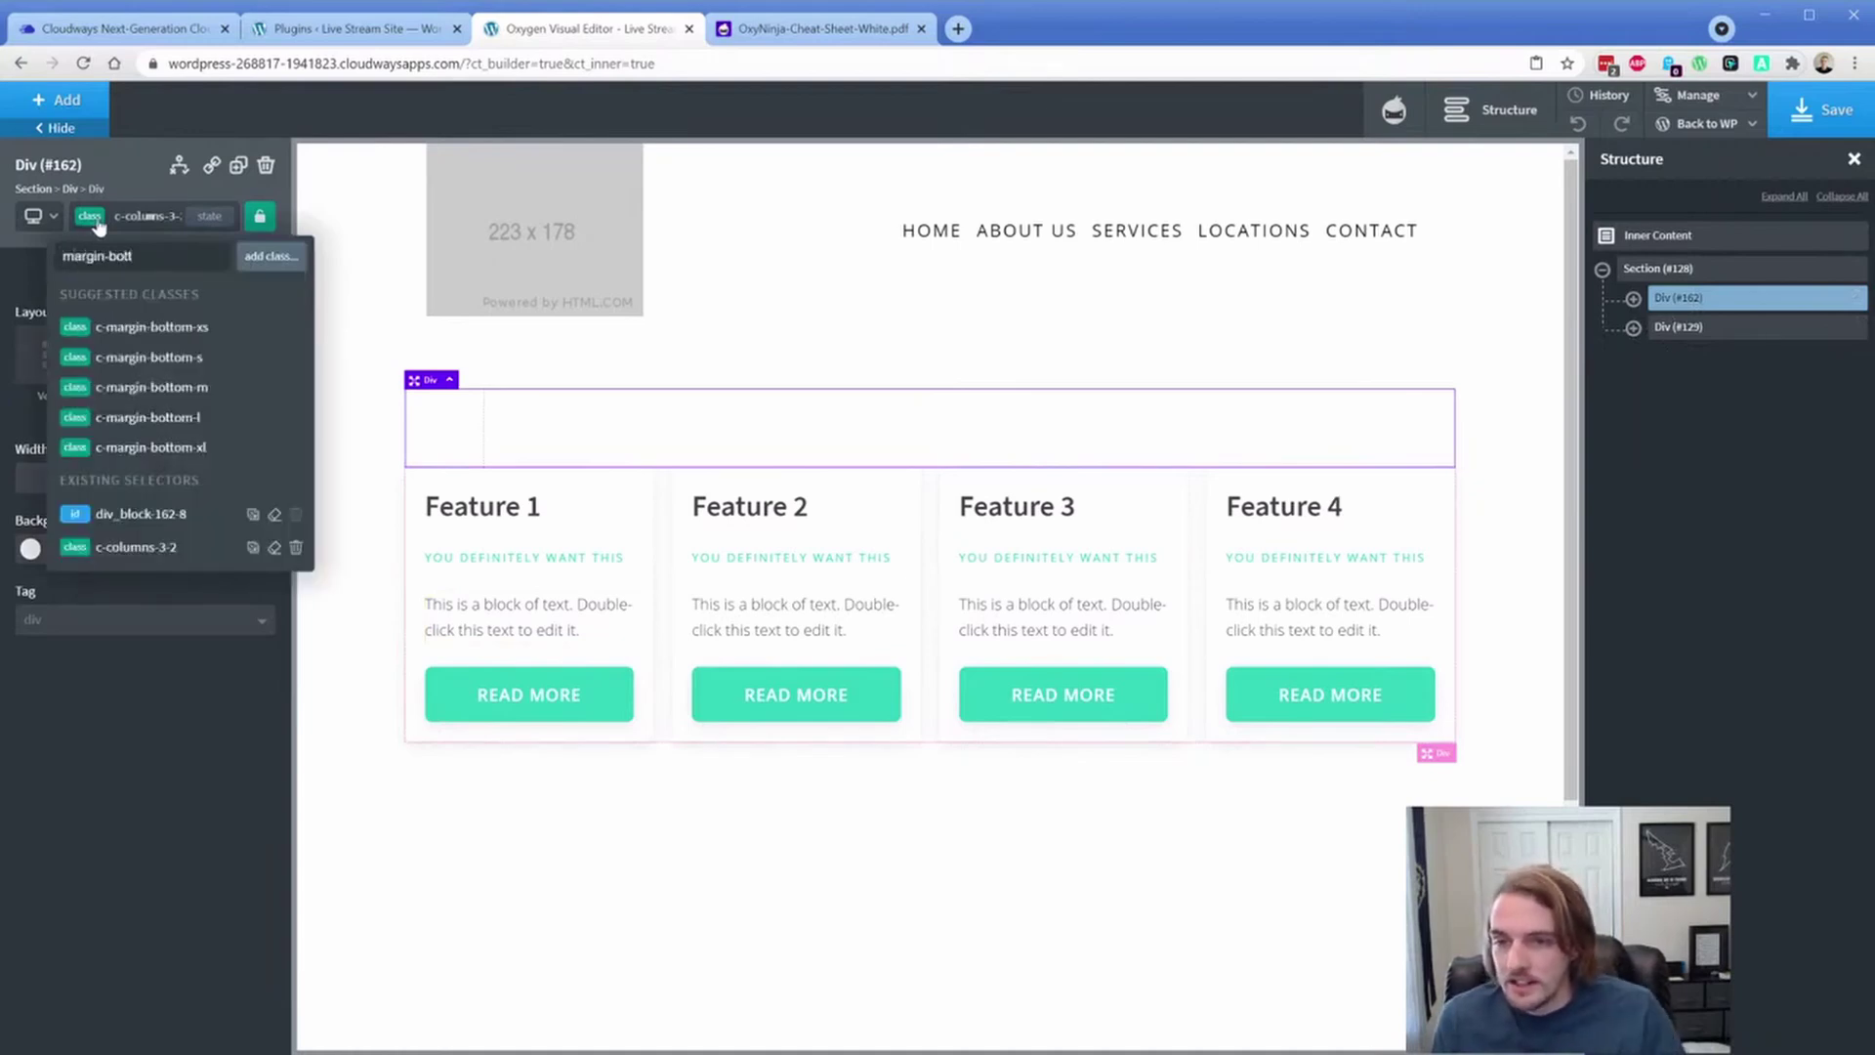
left_click(178, 449)
left_click(524, 435)
left_click(1162, 443)
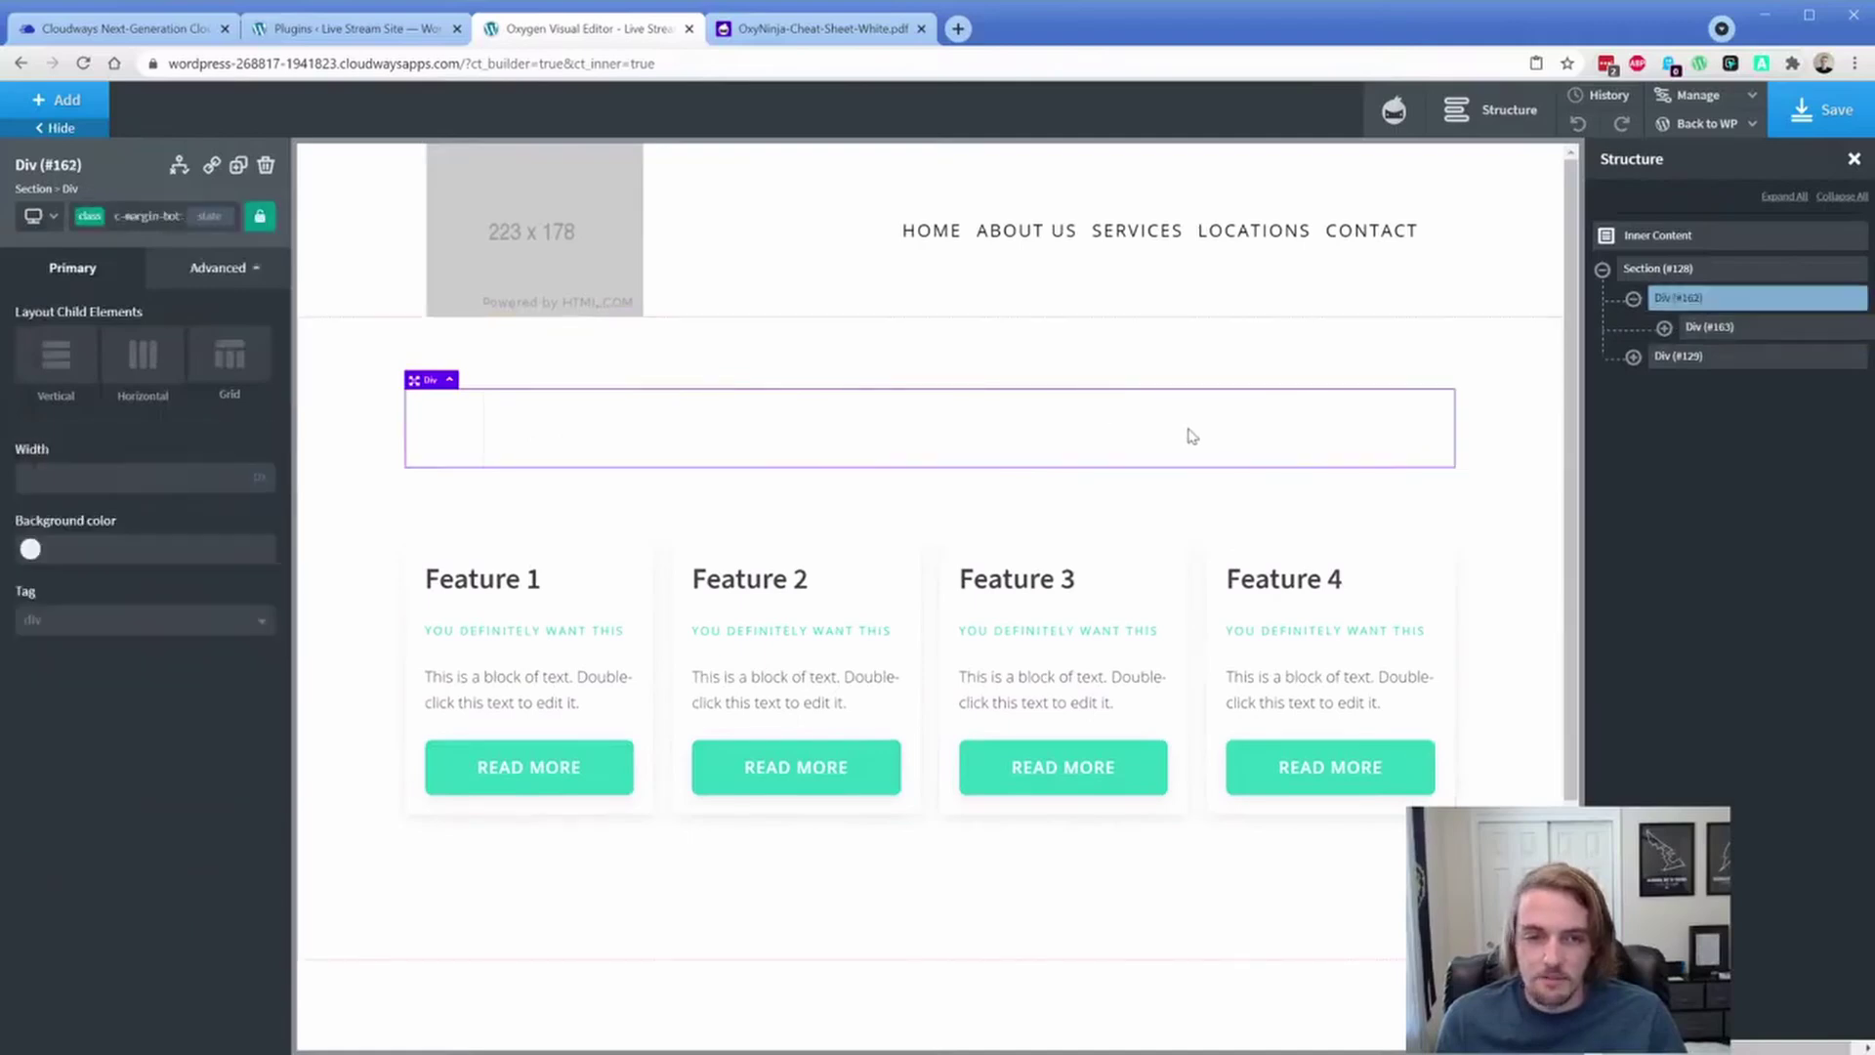
left_click(452, 426)
left_click_drag(1709, 327, 1709, 354)
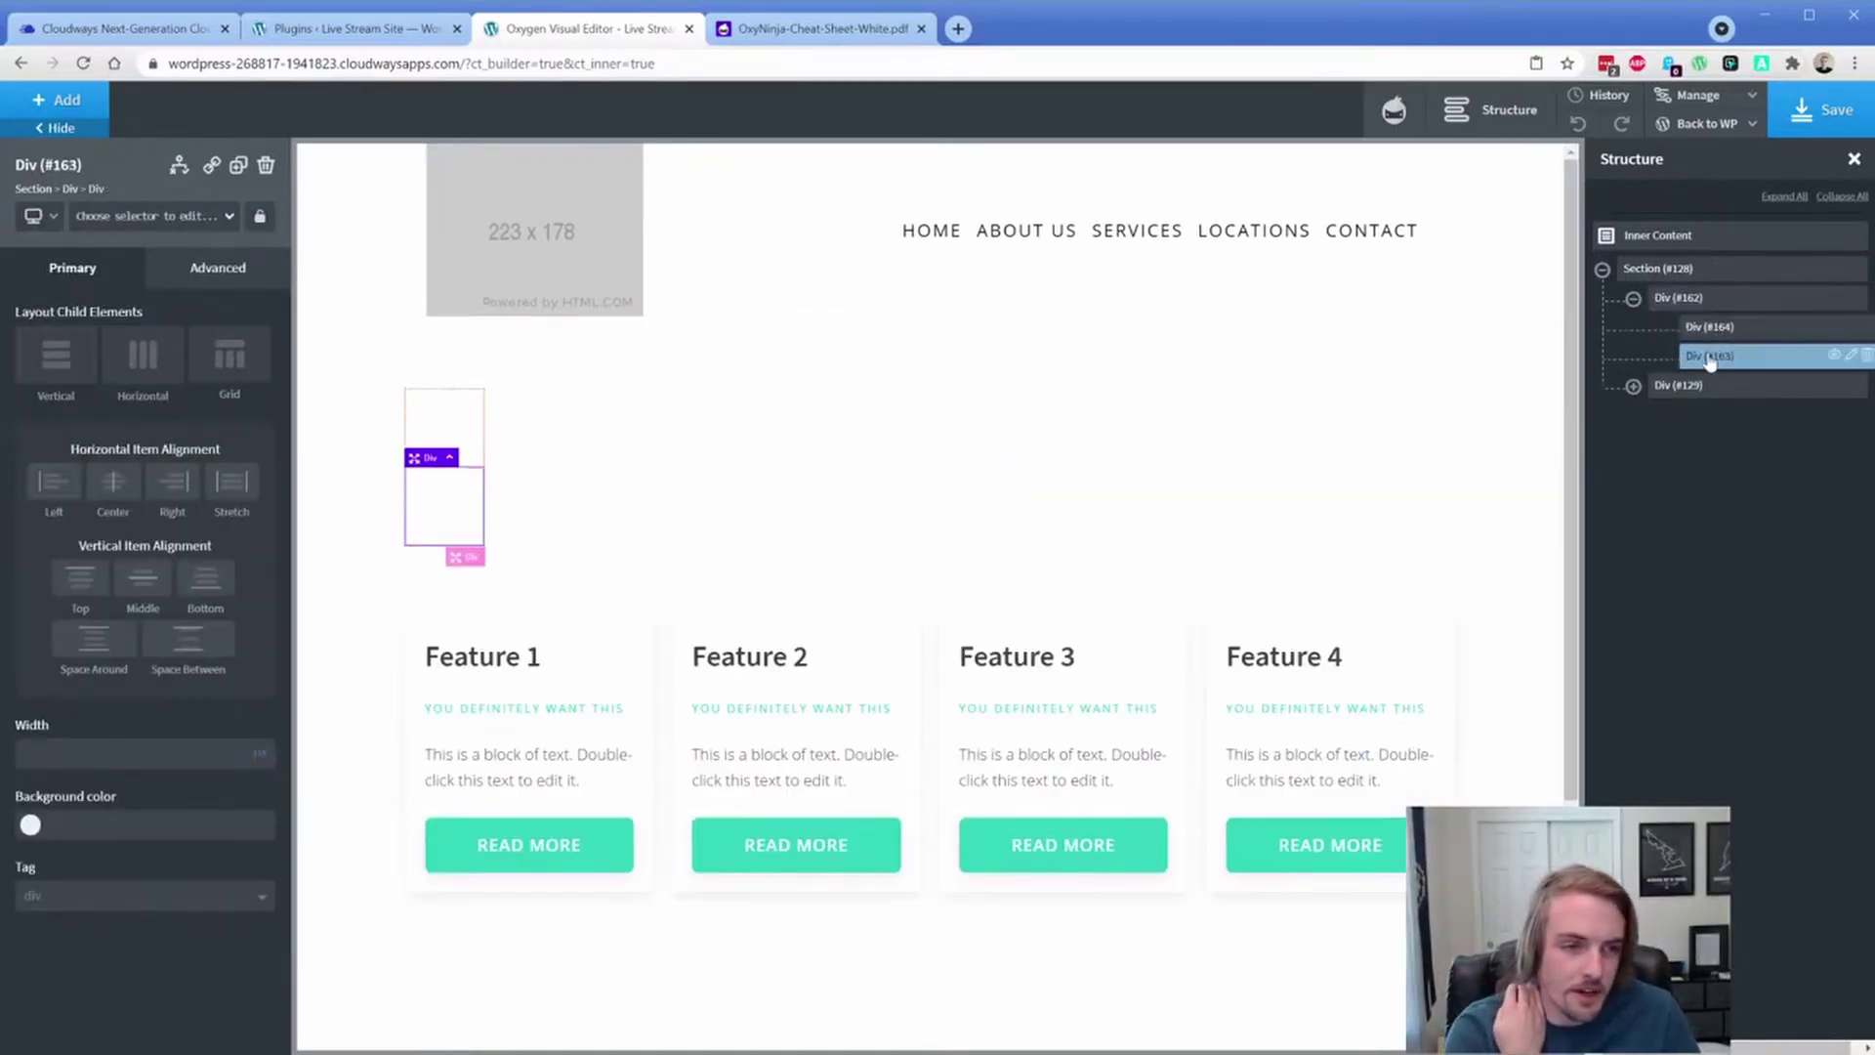
left_click(1674, 302)
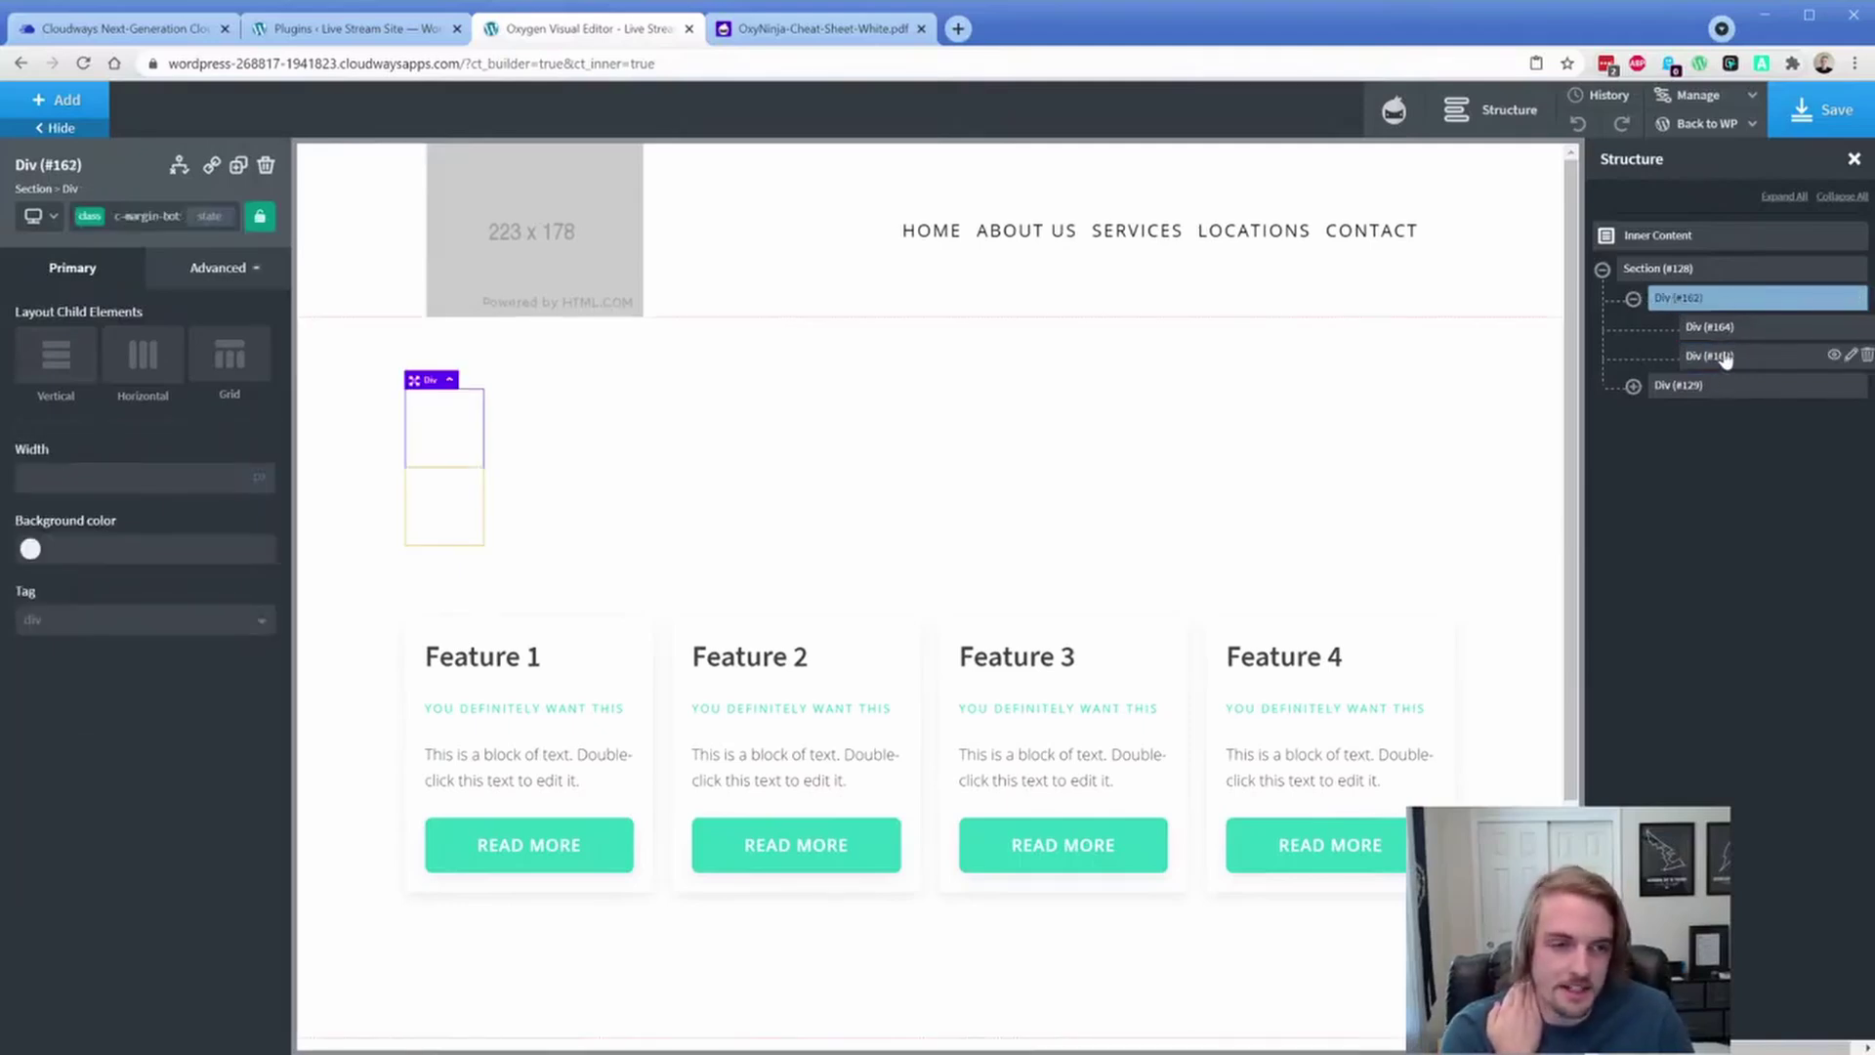
Step: Lay the row out as two columns with the c-columns-3-2 class
left_click(95, 221)
type("full")
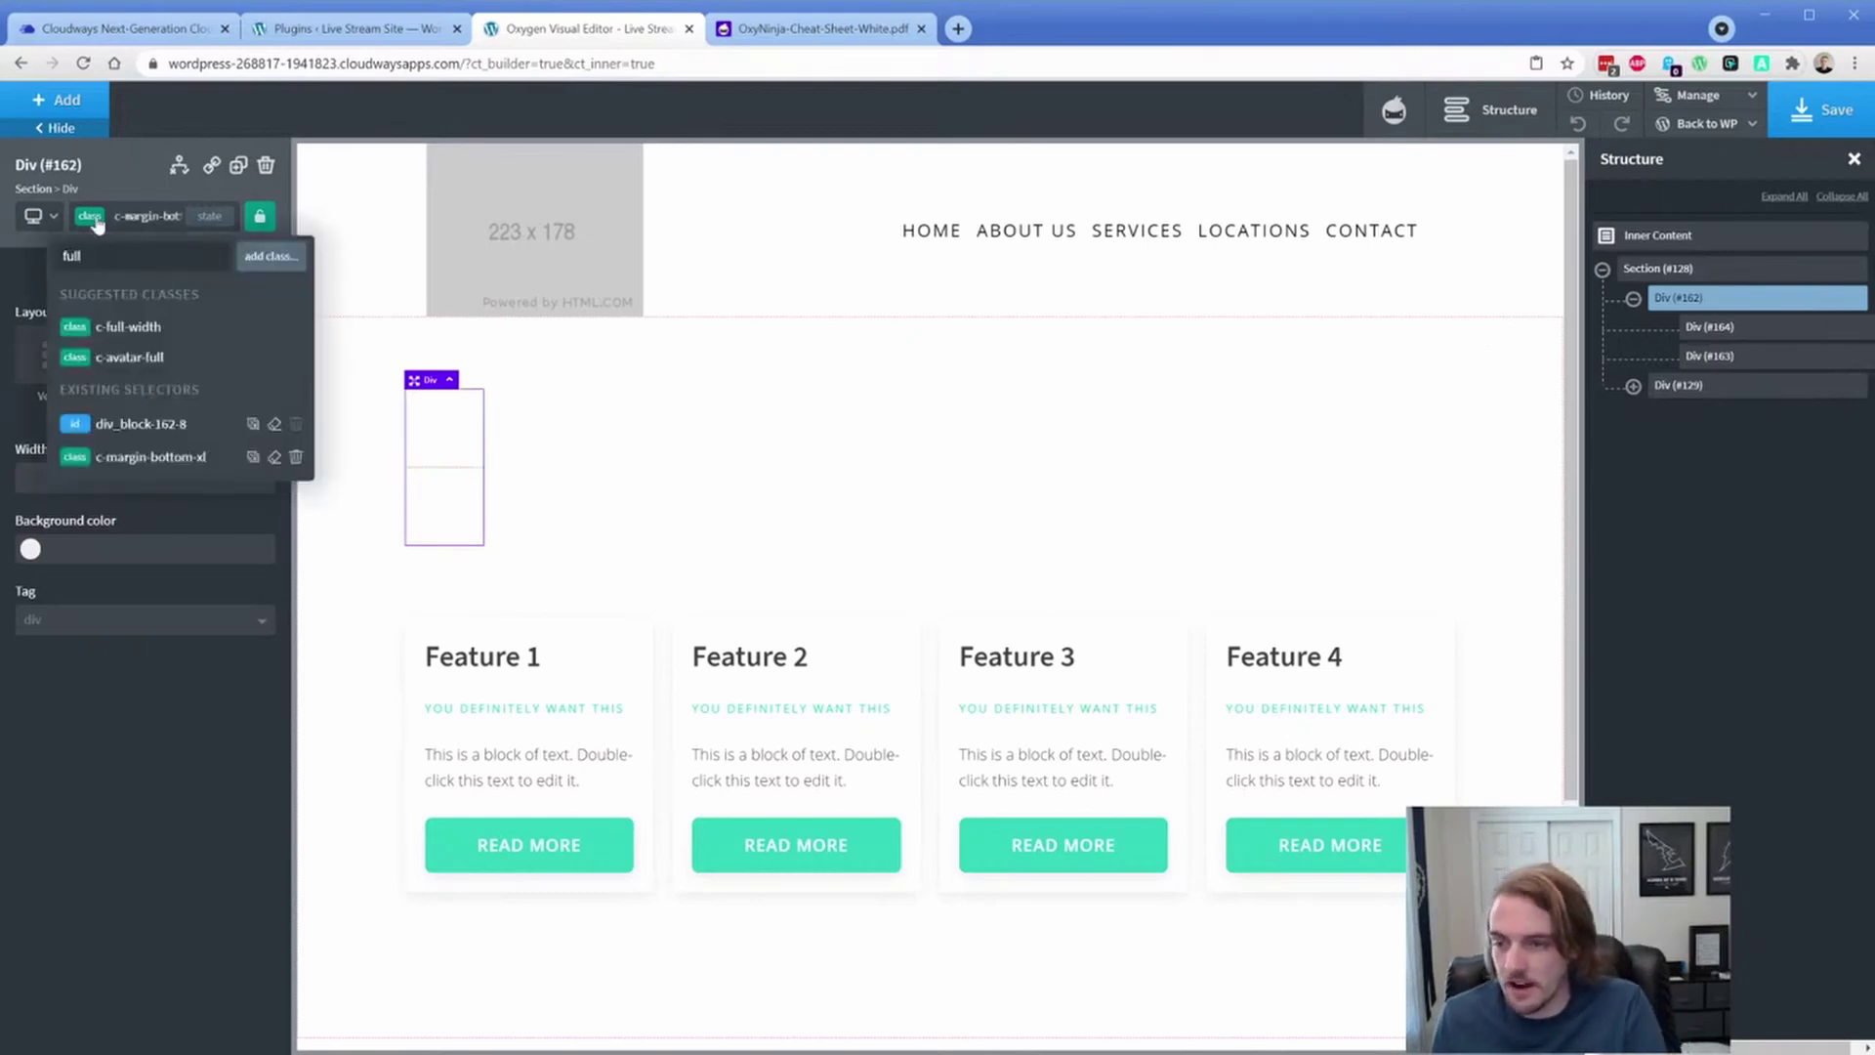
key("BackSpace")
key("BackSpace")
type("c-columns-3-2")
left_click(166, 329)
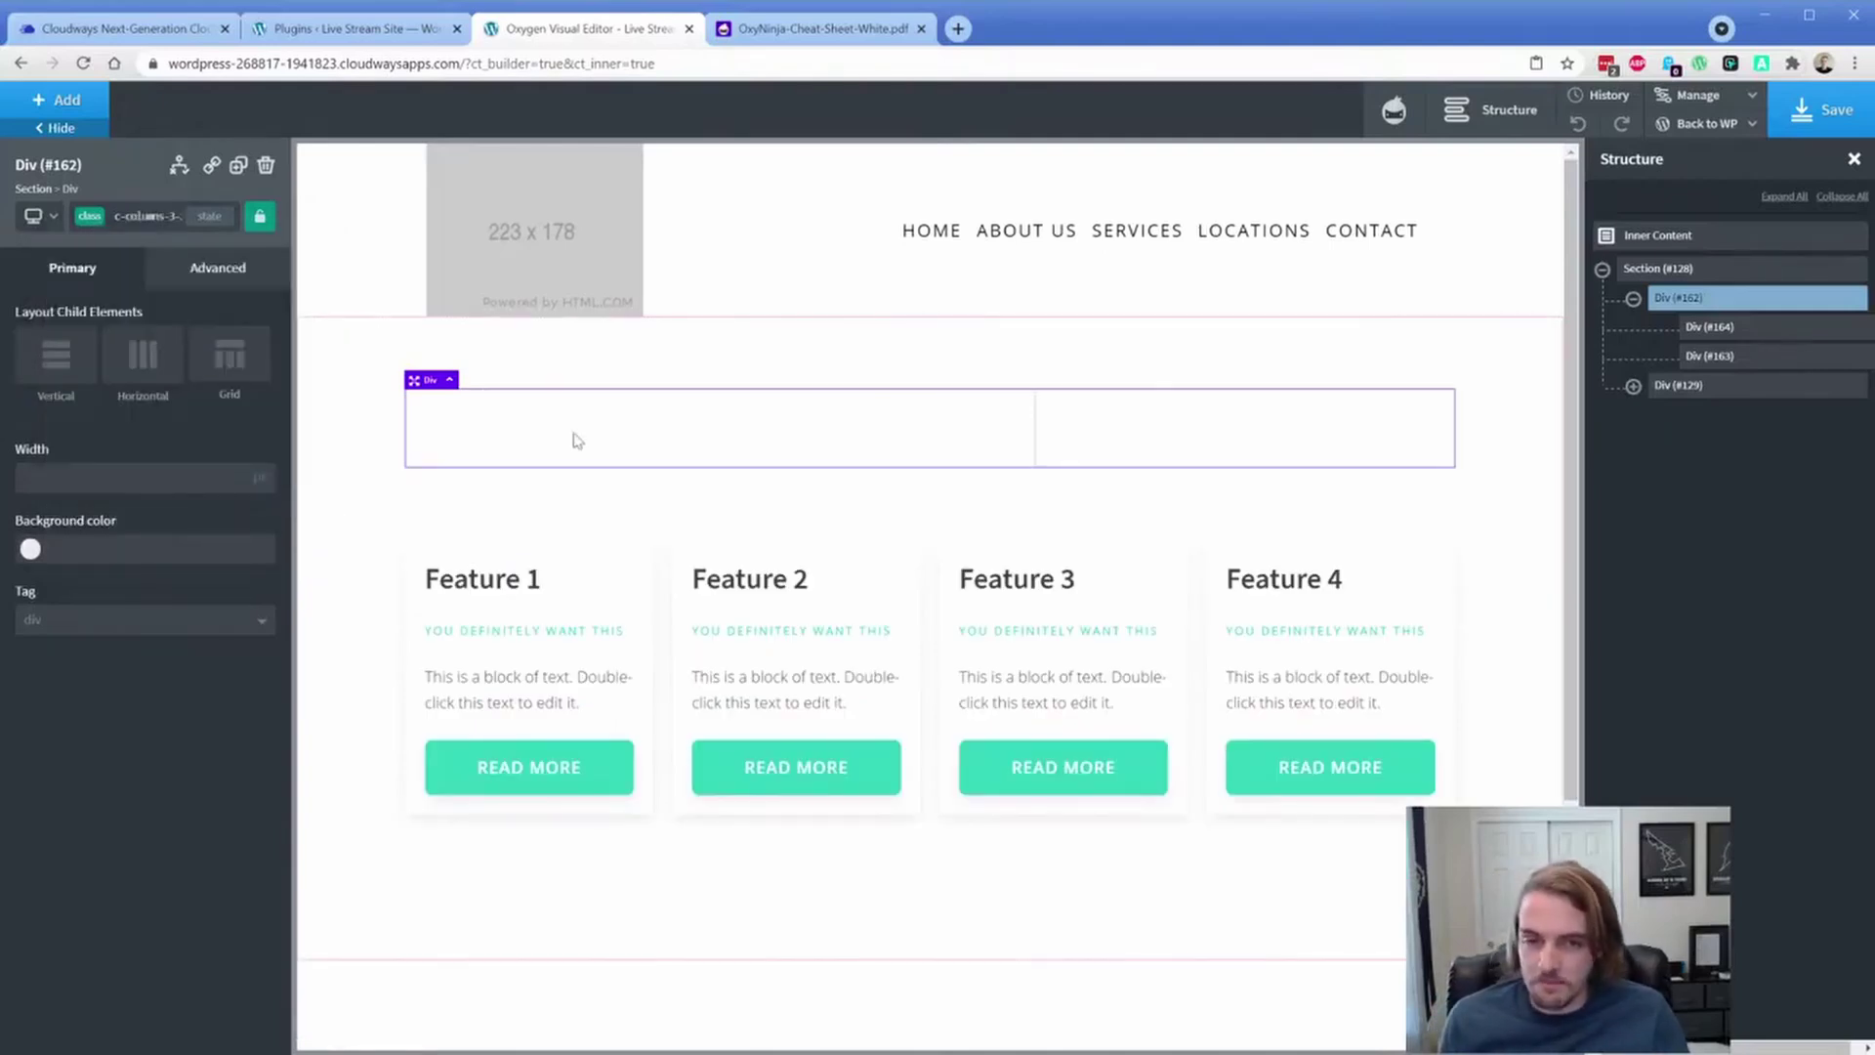
Step: Add a heading, a text block and a button to the wide left column
left_click(989, 433)
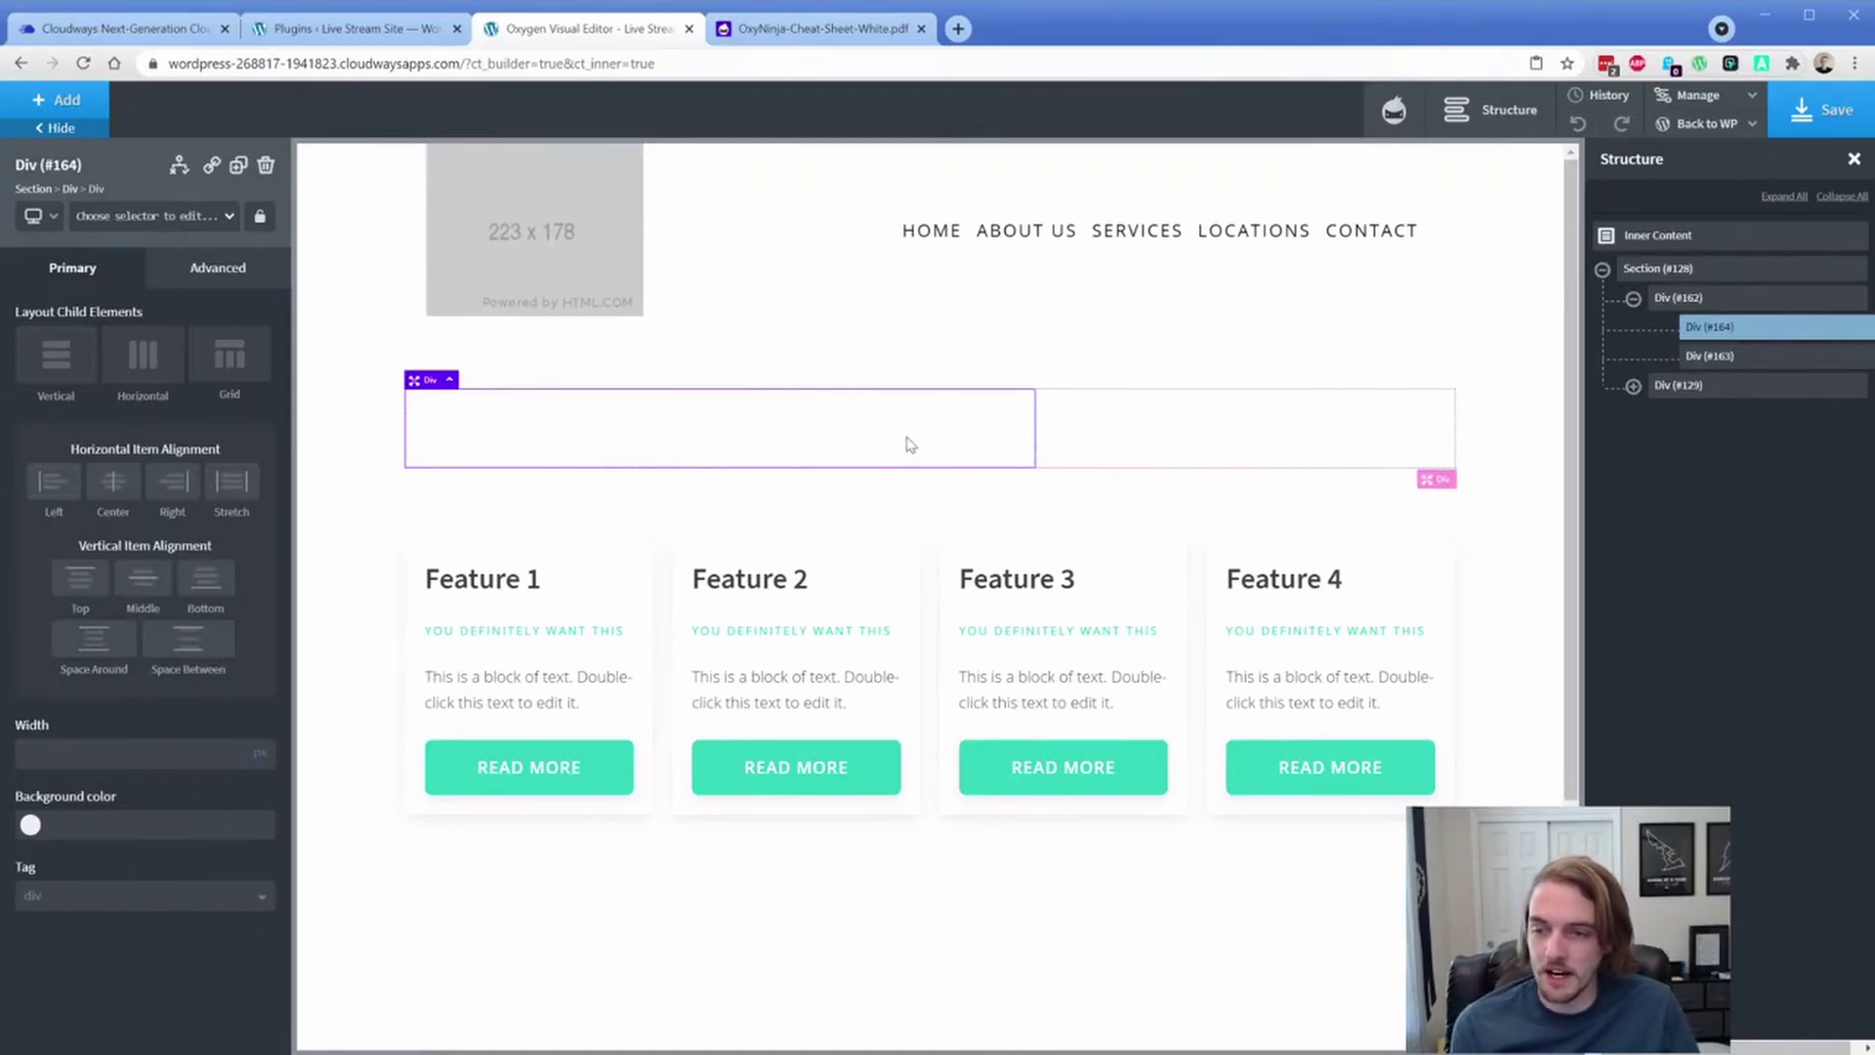
left_click(1154, 451)
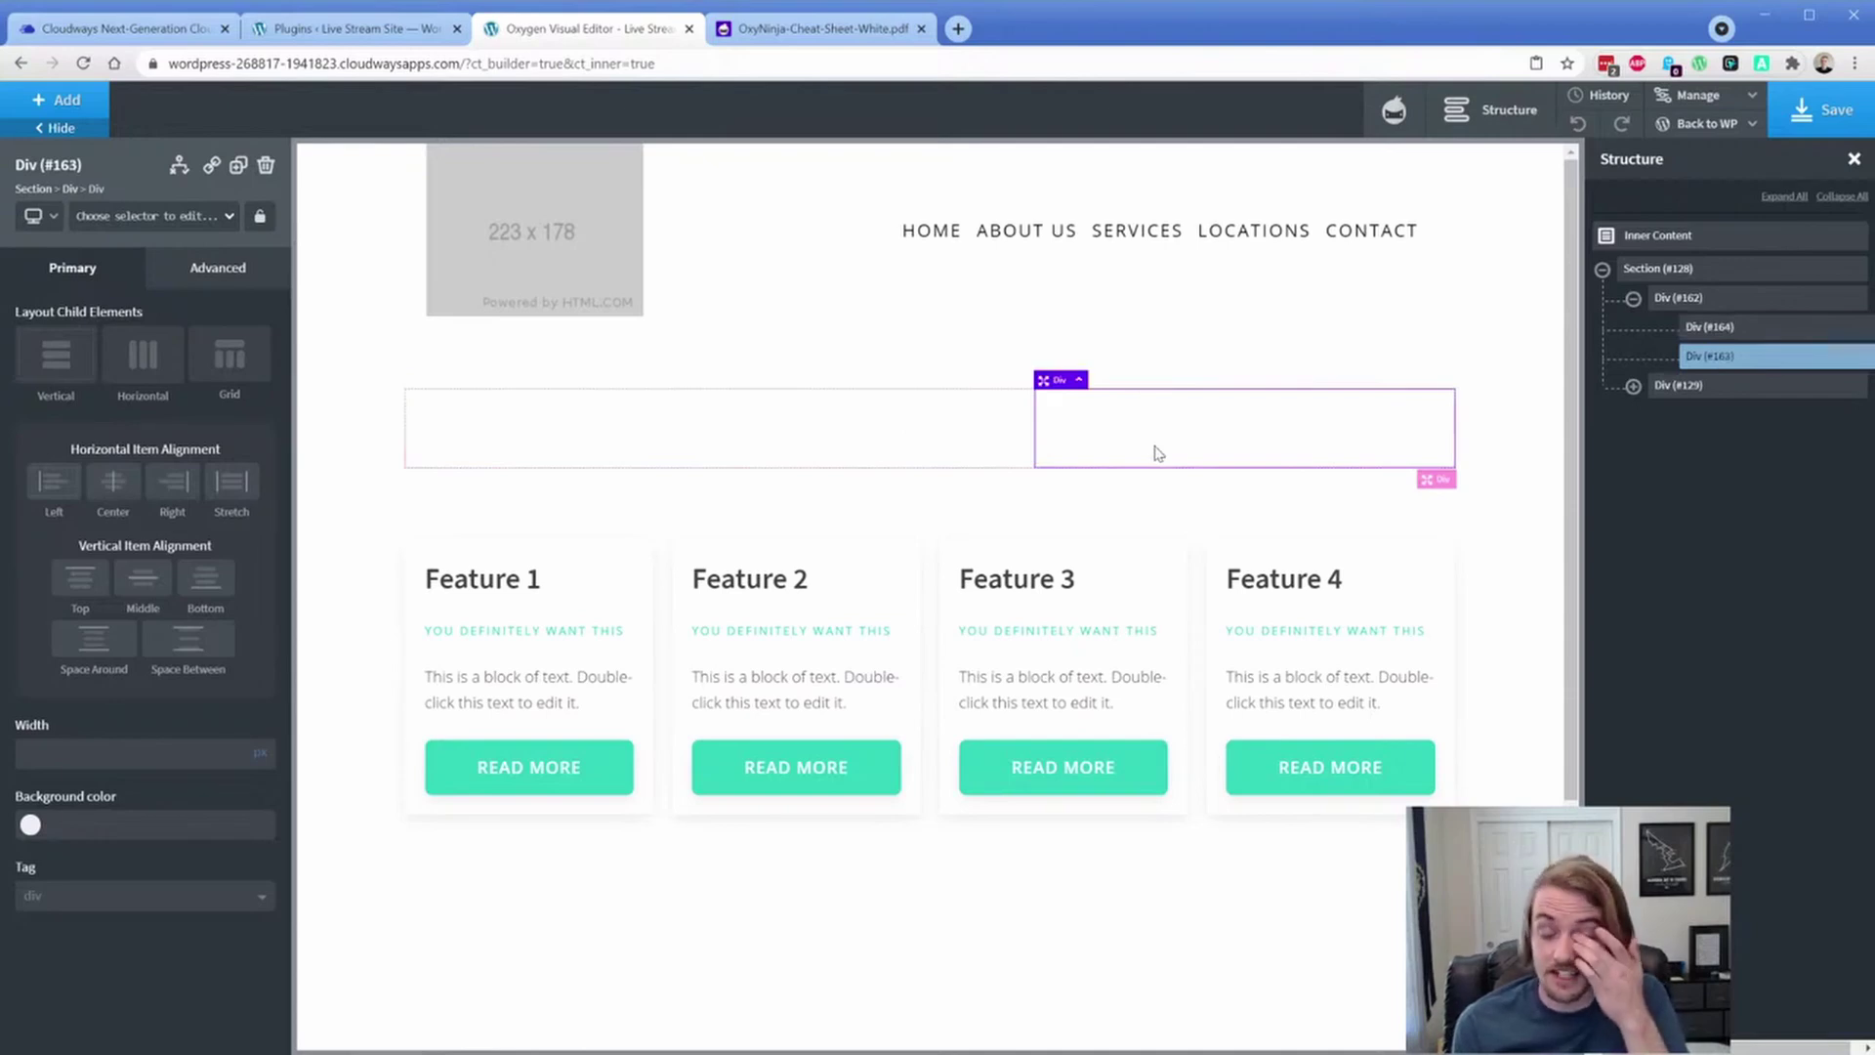
left_click(943, 452)
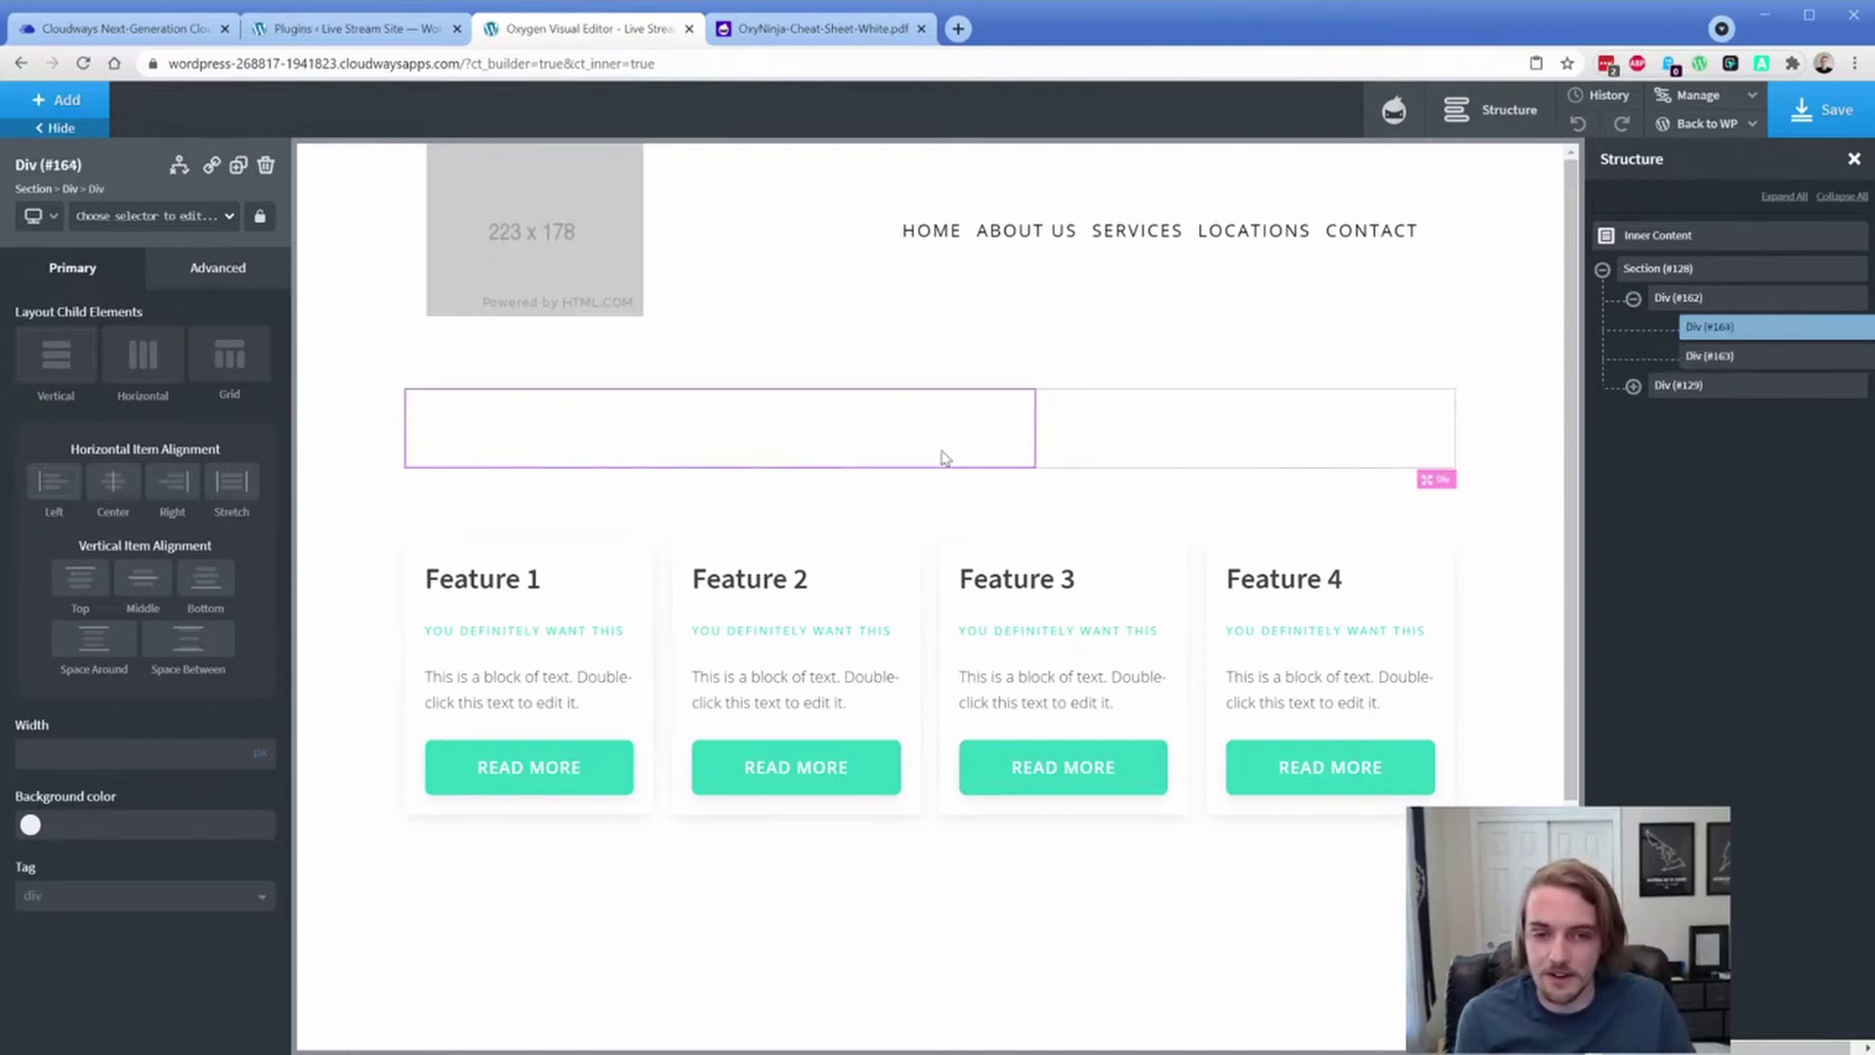
left_click(56, 99)
left_click(78, 441)
left_click(74, 102)
left_click(196, 444)
left_click(85, 111)
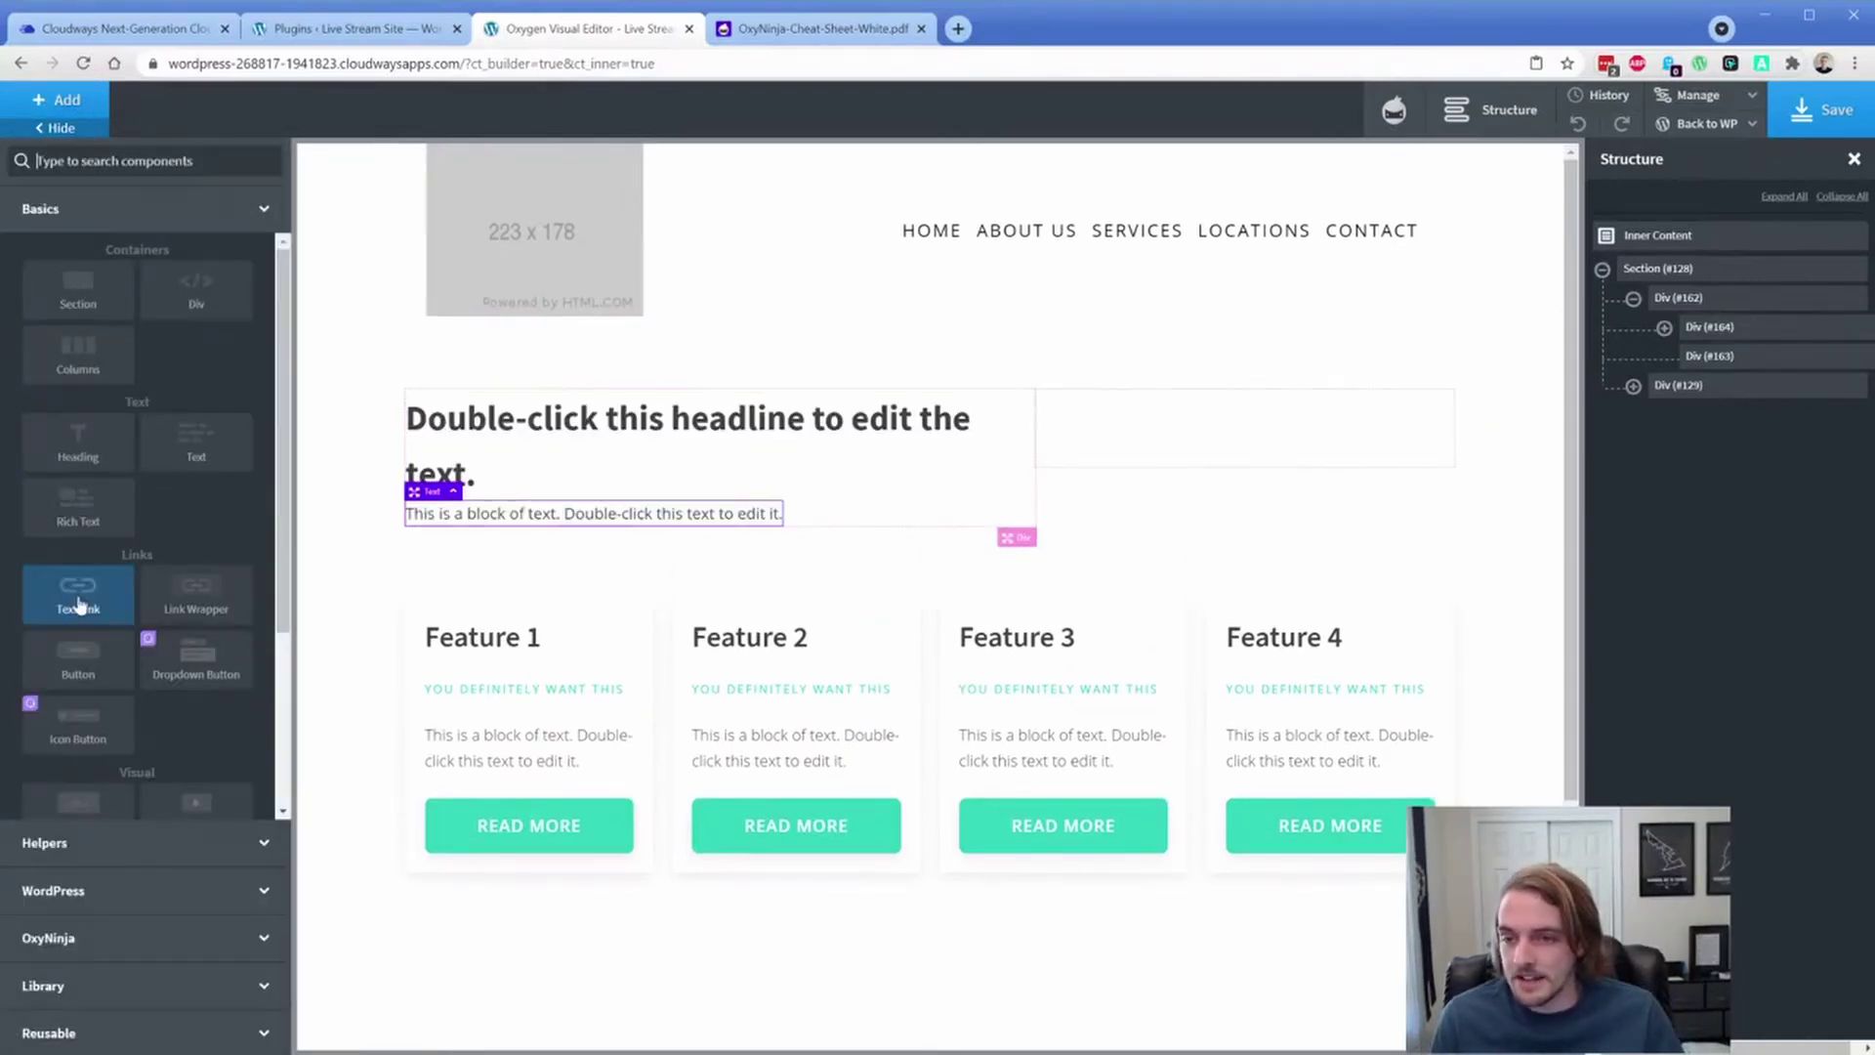
left_click(78, 652)
Step: Place an Image in the right column using the forest stream picture from the Media Library
left_click(1267, 441)
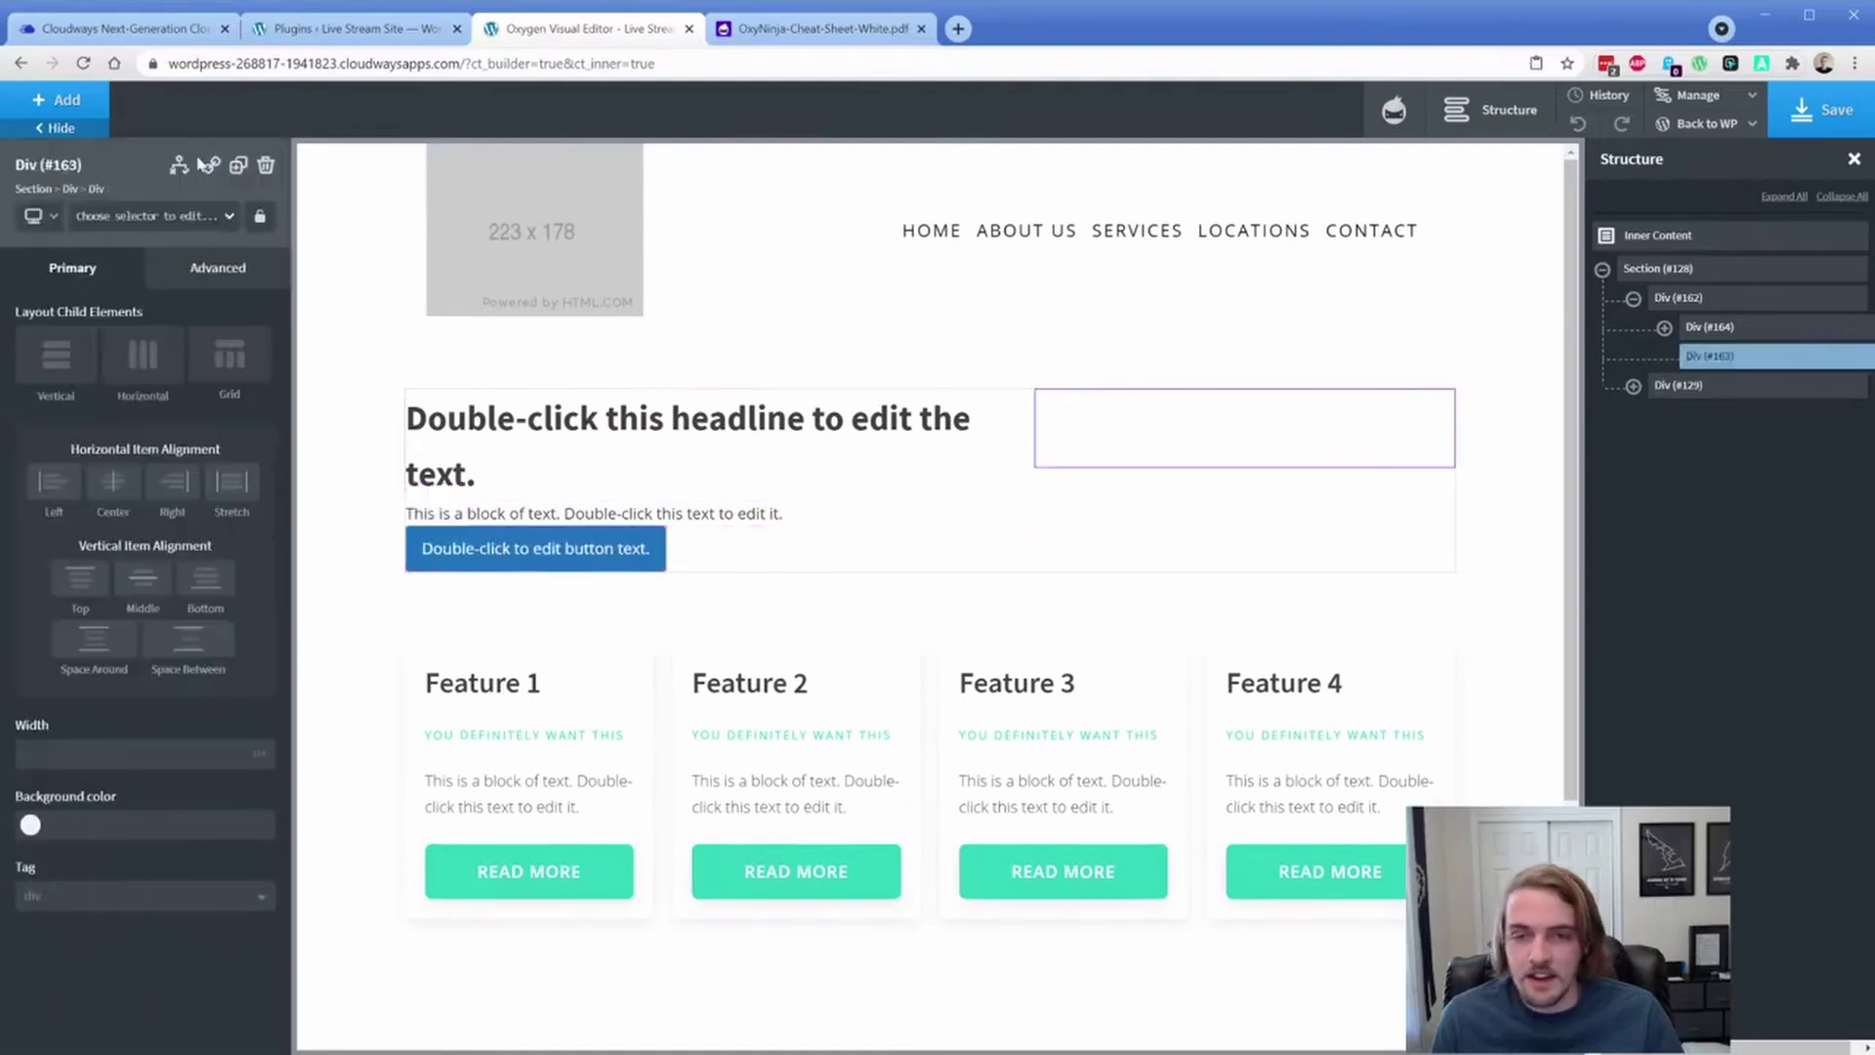
left_click(65, 100)
type("image")
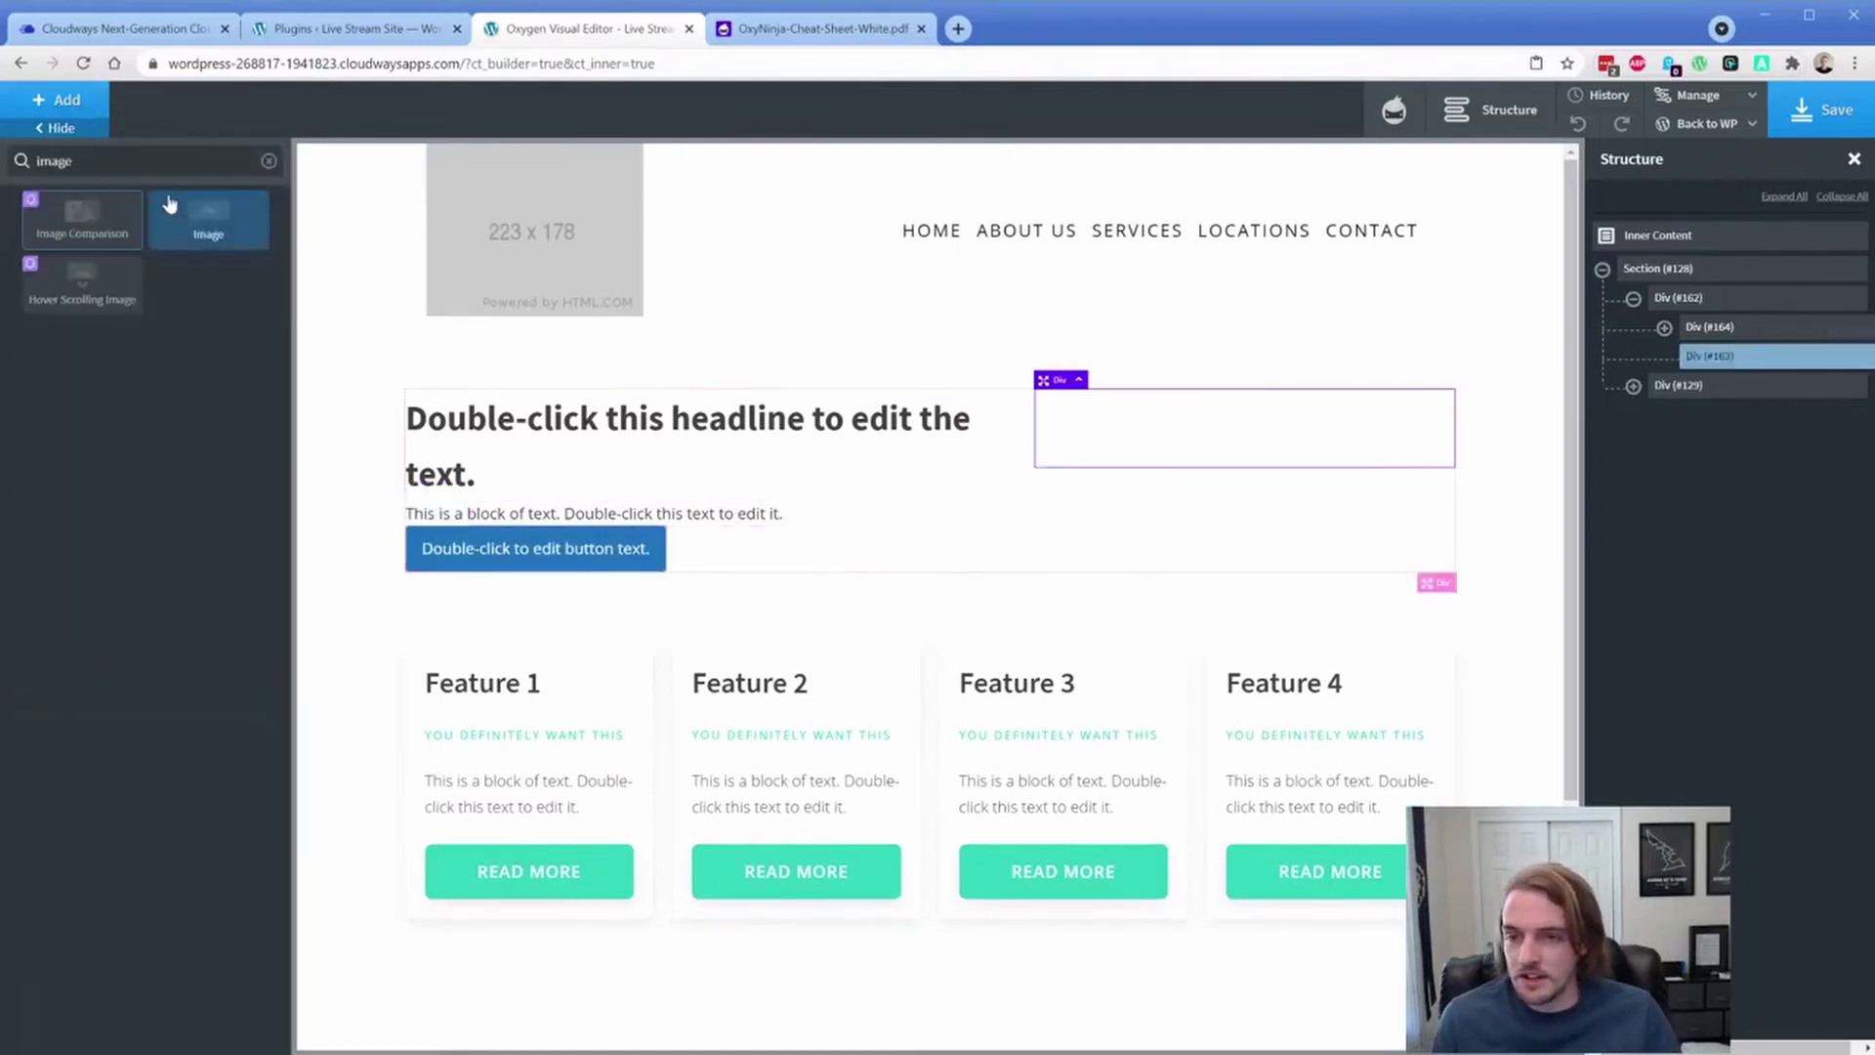
left_click(200, 220)
left_click(190, 396)
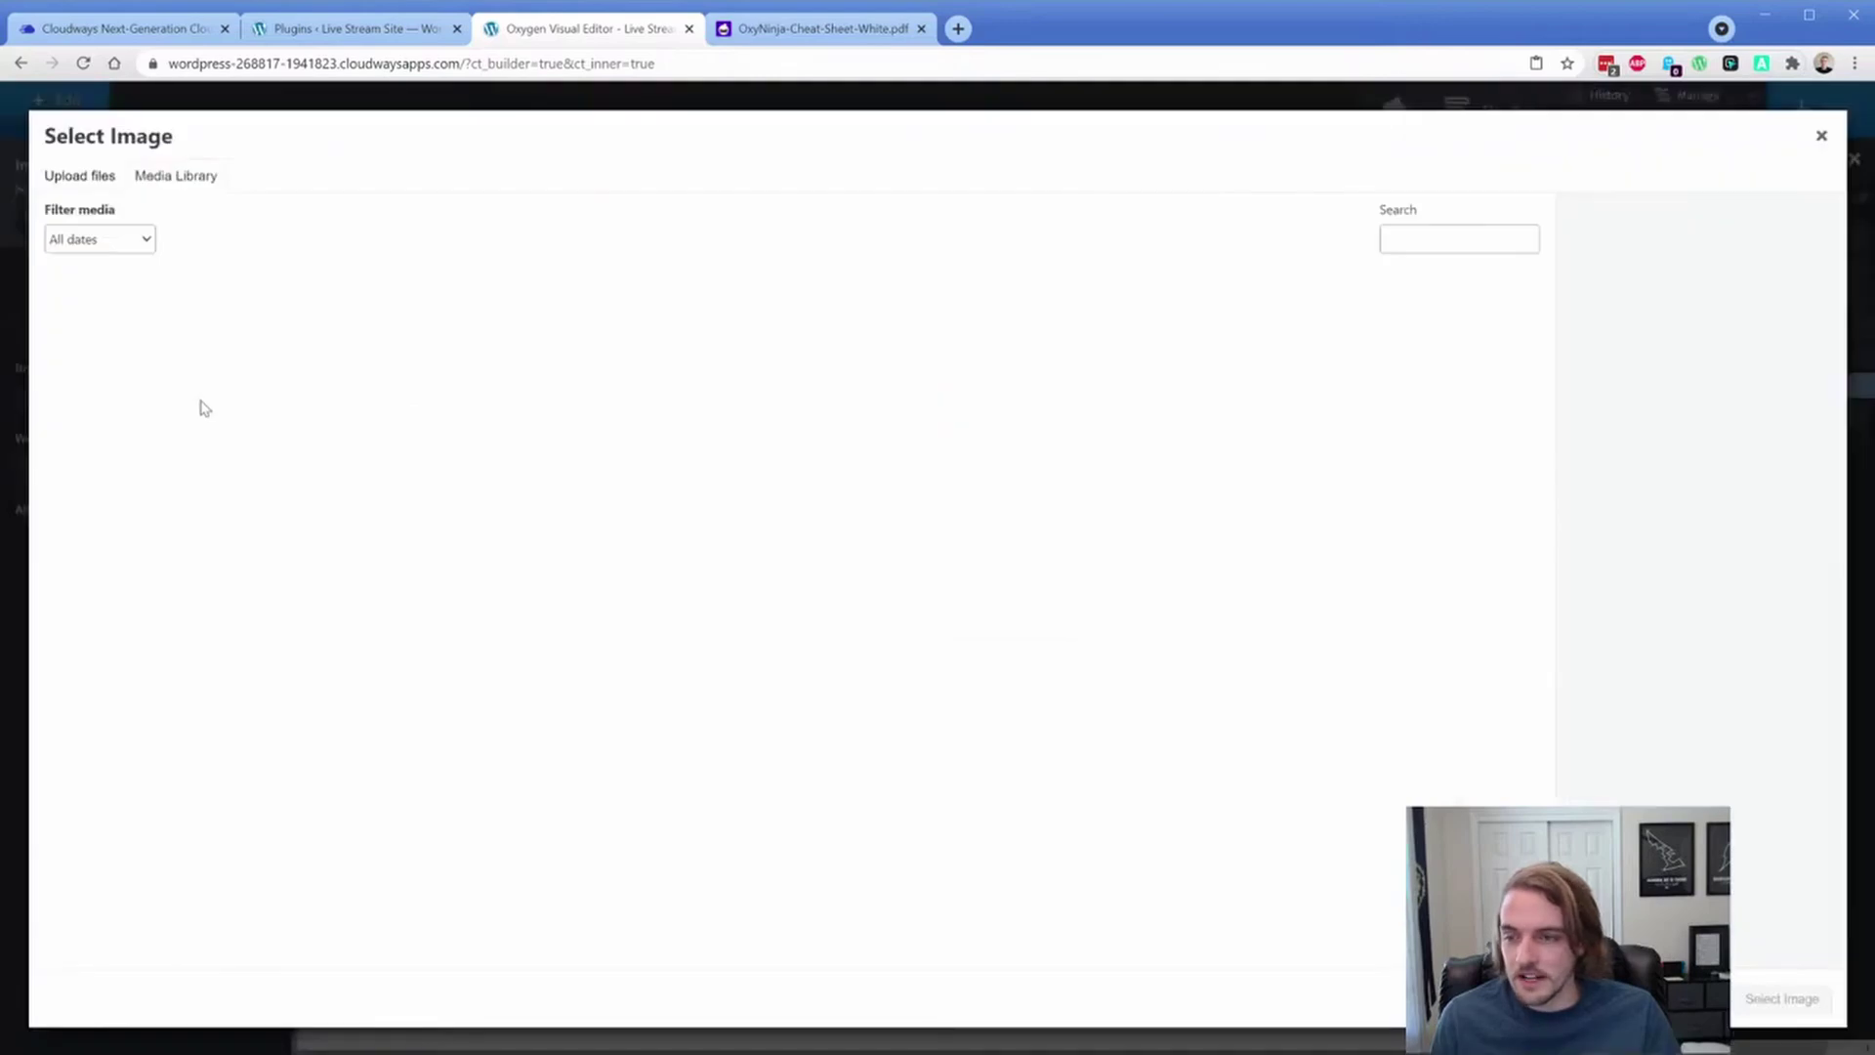
left_click(284, 377)
left_click(1781, 998)
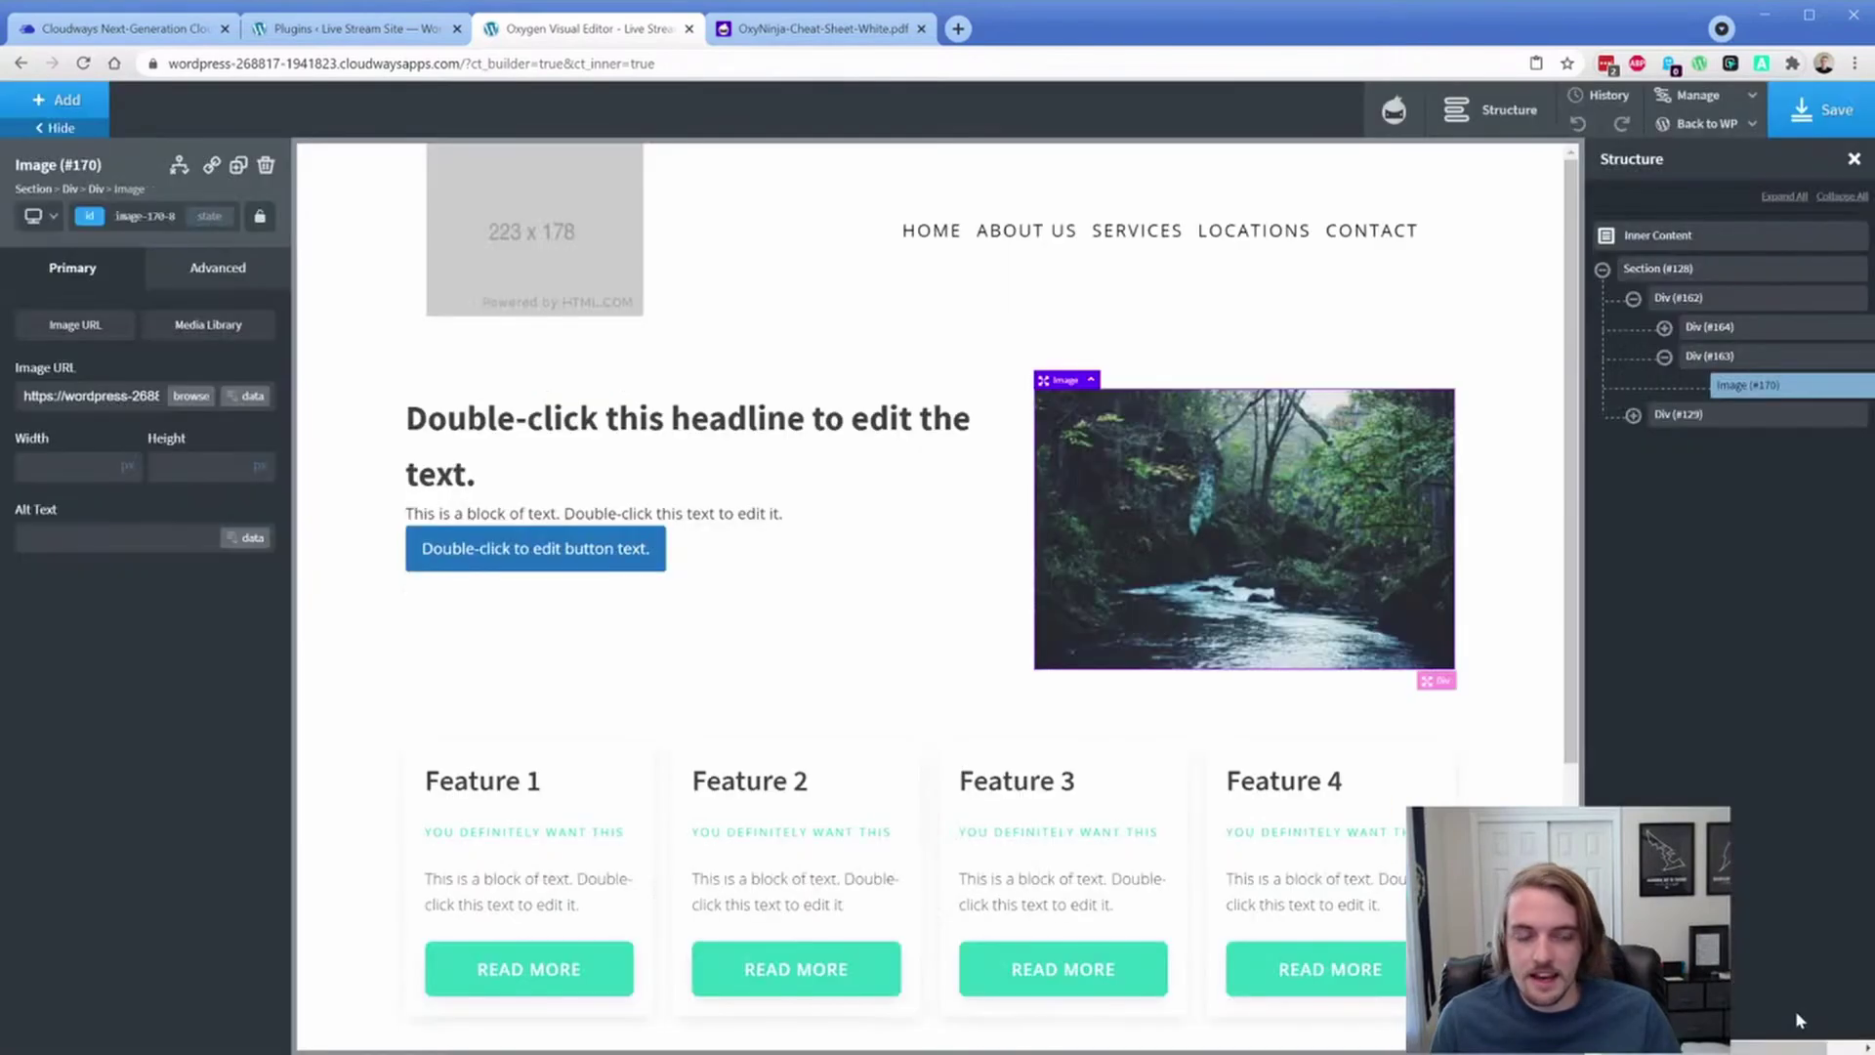
left_click(740, 443)
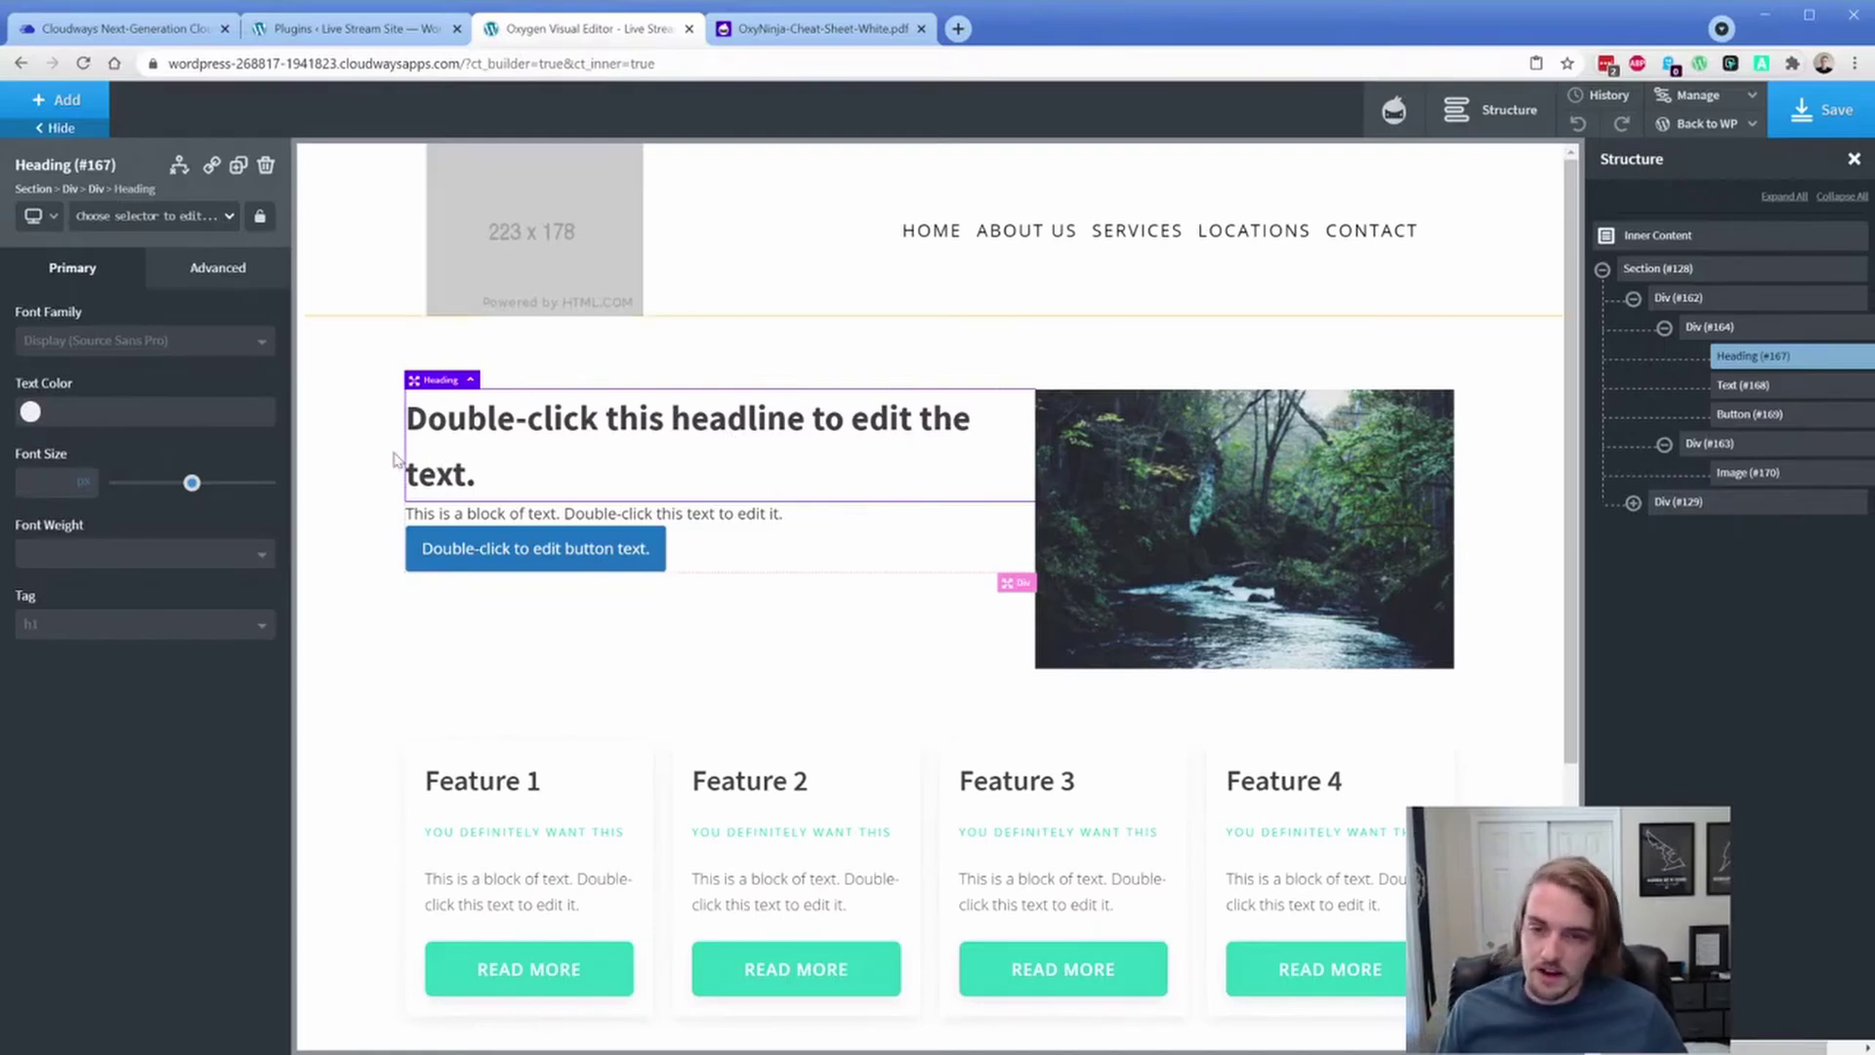
Step: Give the hero heading the c-h1 class and a bottom-margin class
left_click(117, 220)
type("c-h1")
left_click(140, 330)
left_click(85, 219)
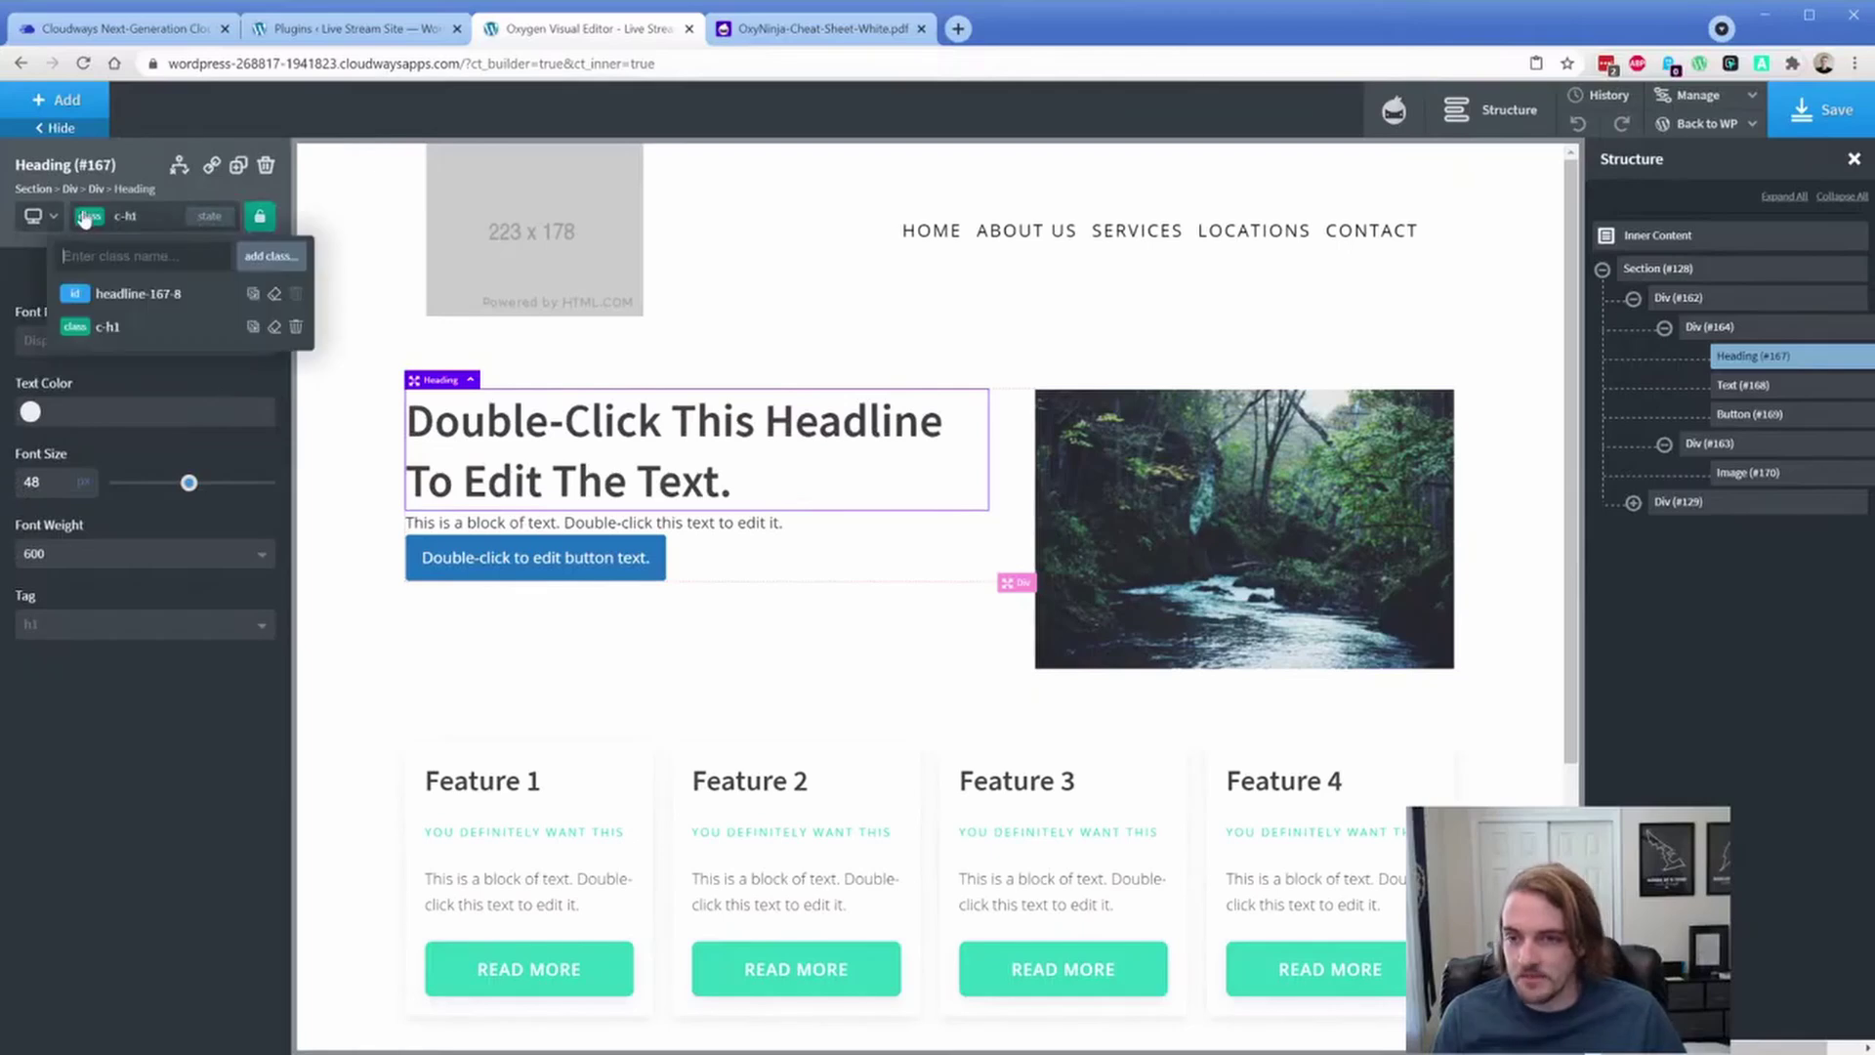
type("margin-")
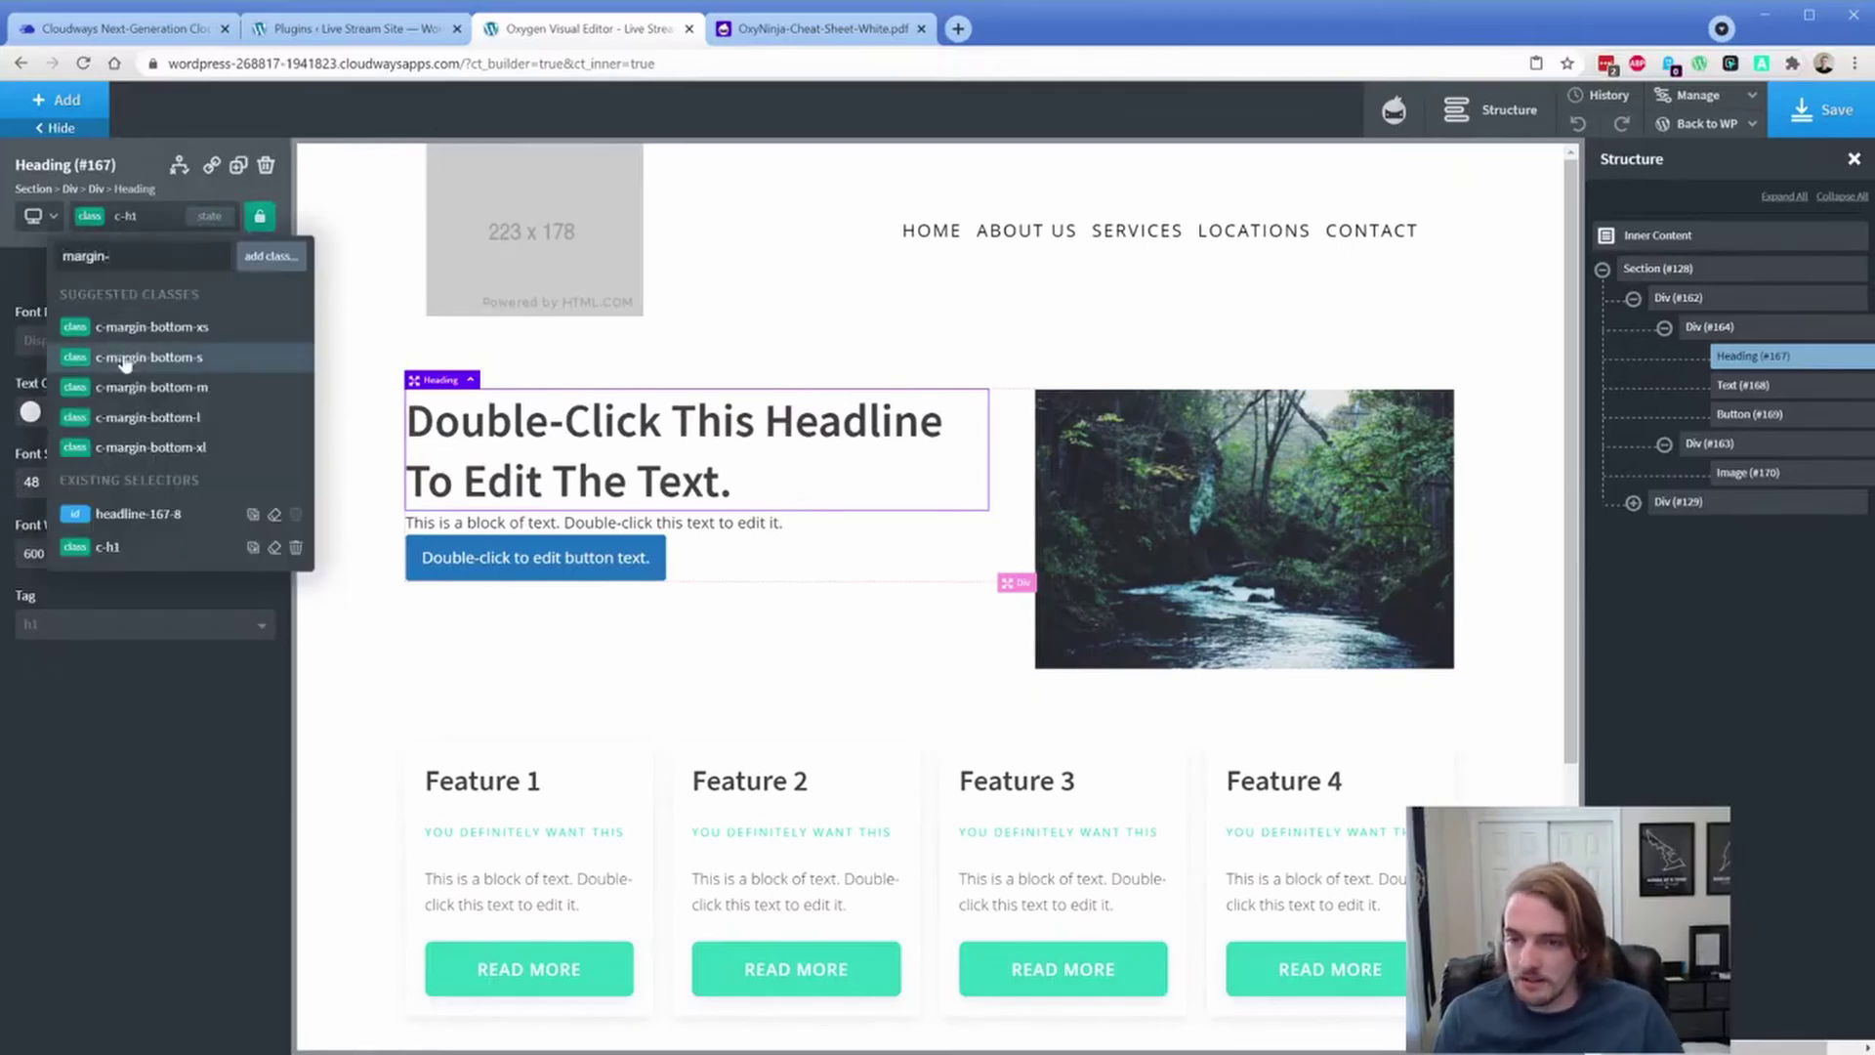
left_click(168, 387)
Step: Add a bottom-margin class to the text block under the heading
left_click(745, 547)
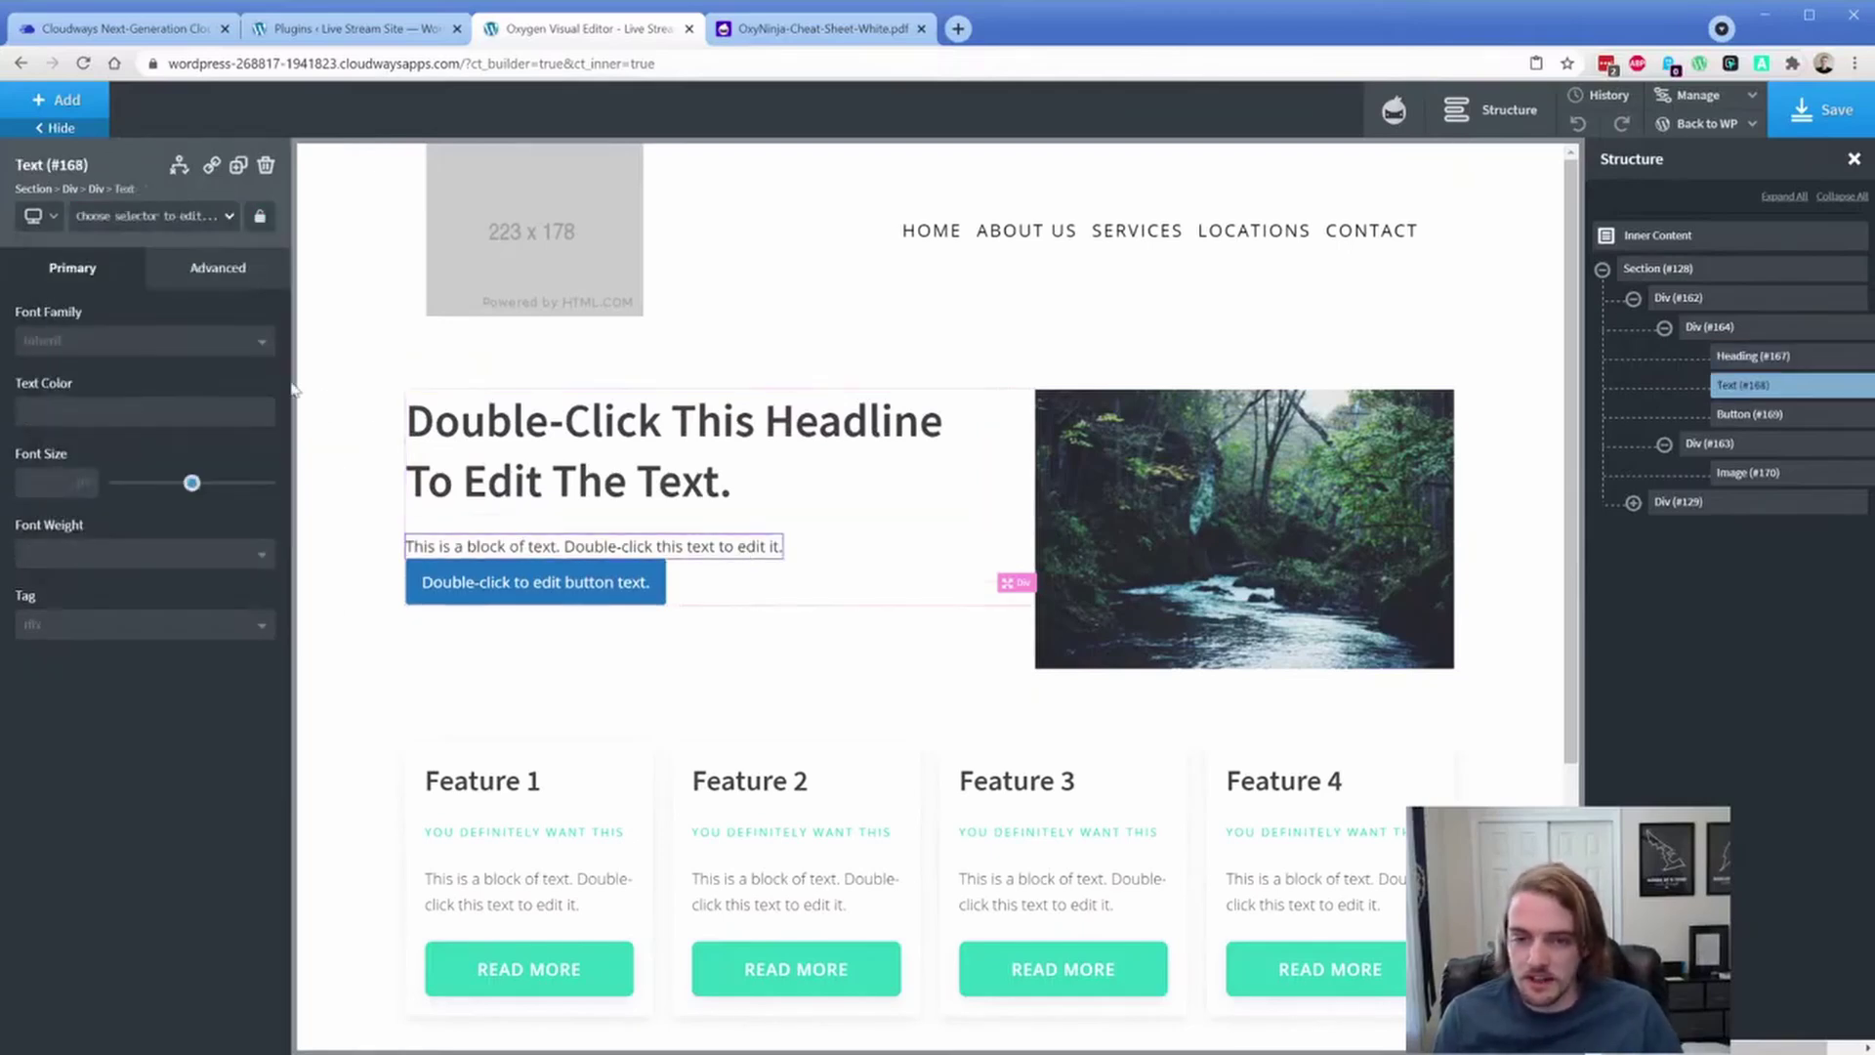
left_click(107, 223)
type("margibn-")
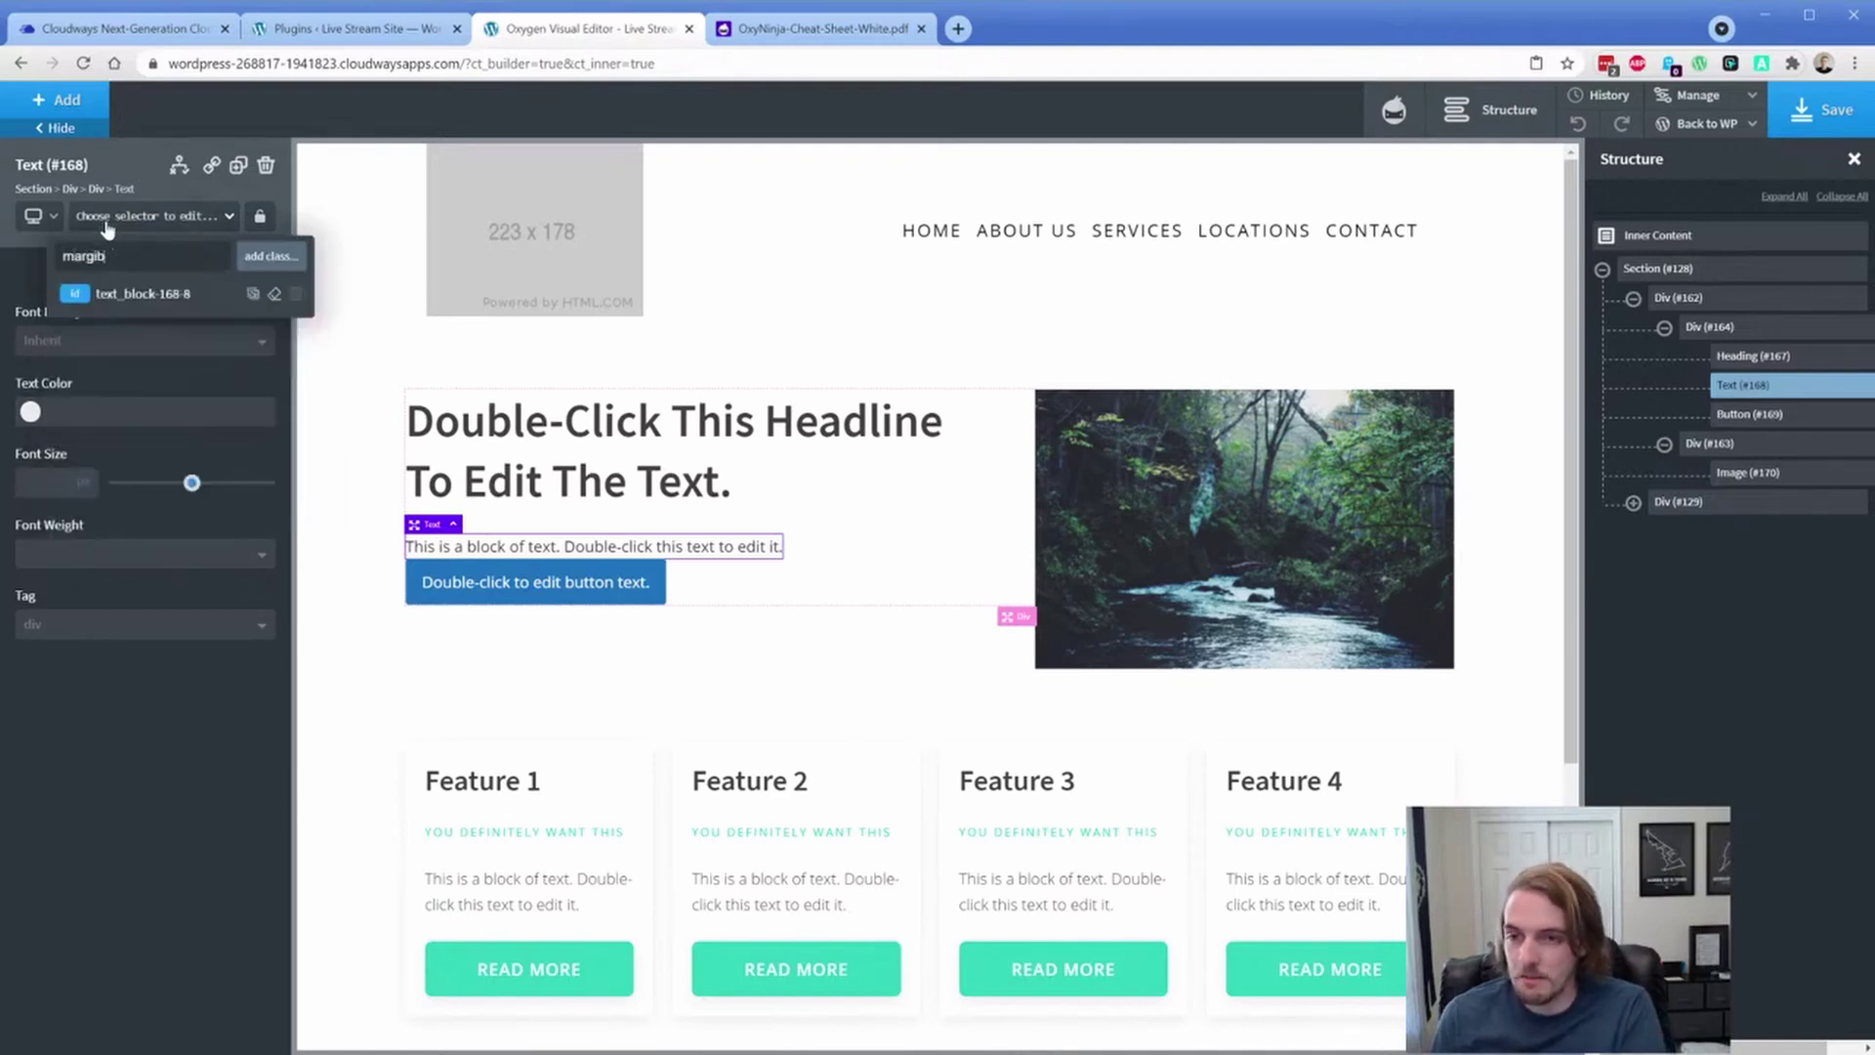
key("BackSpace")
type("n-")
left_click(146, 389)
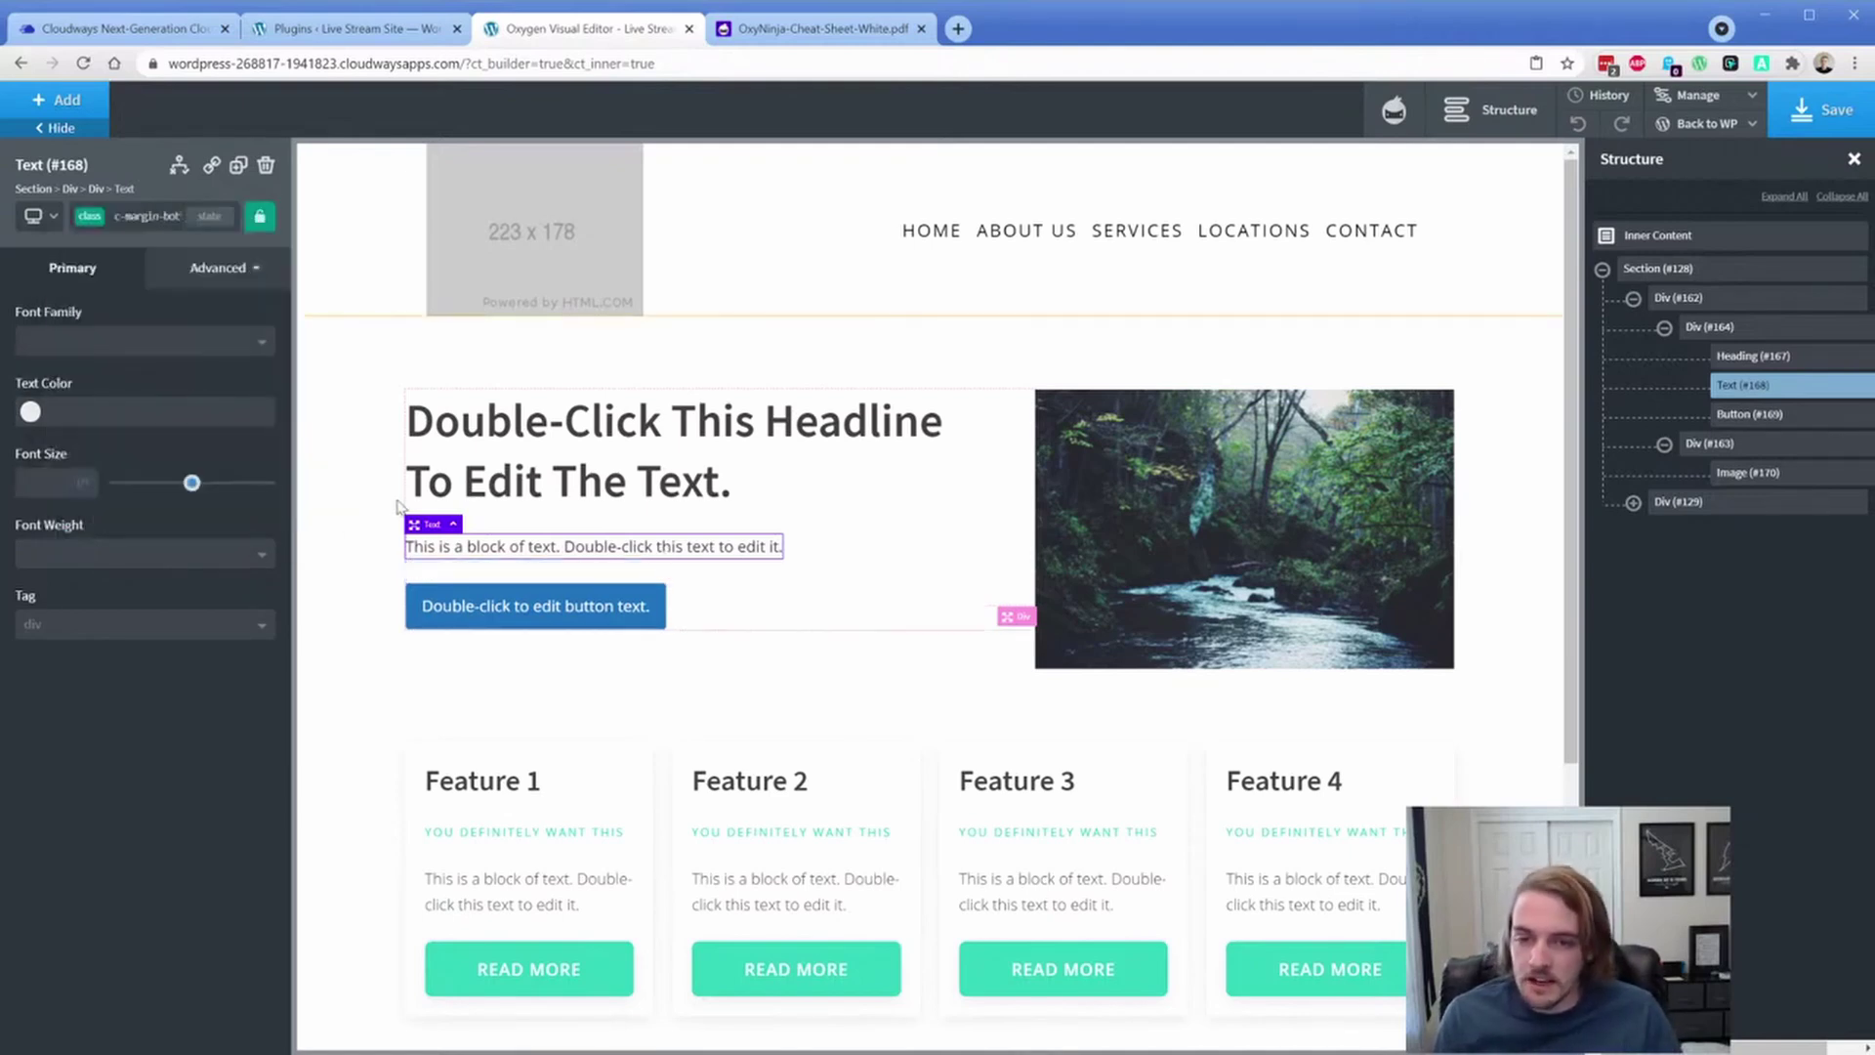
Step: Check the blue hero button's classes, then select Feature 1's READ MORE button
left_click(618, 619)
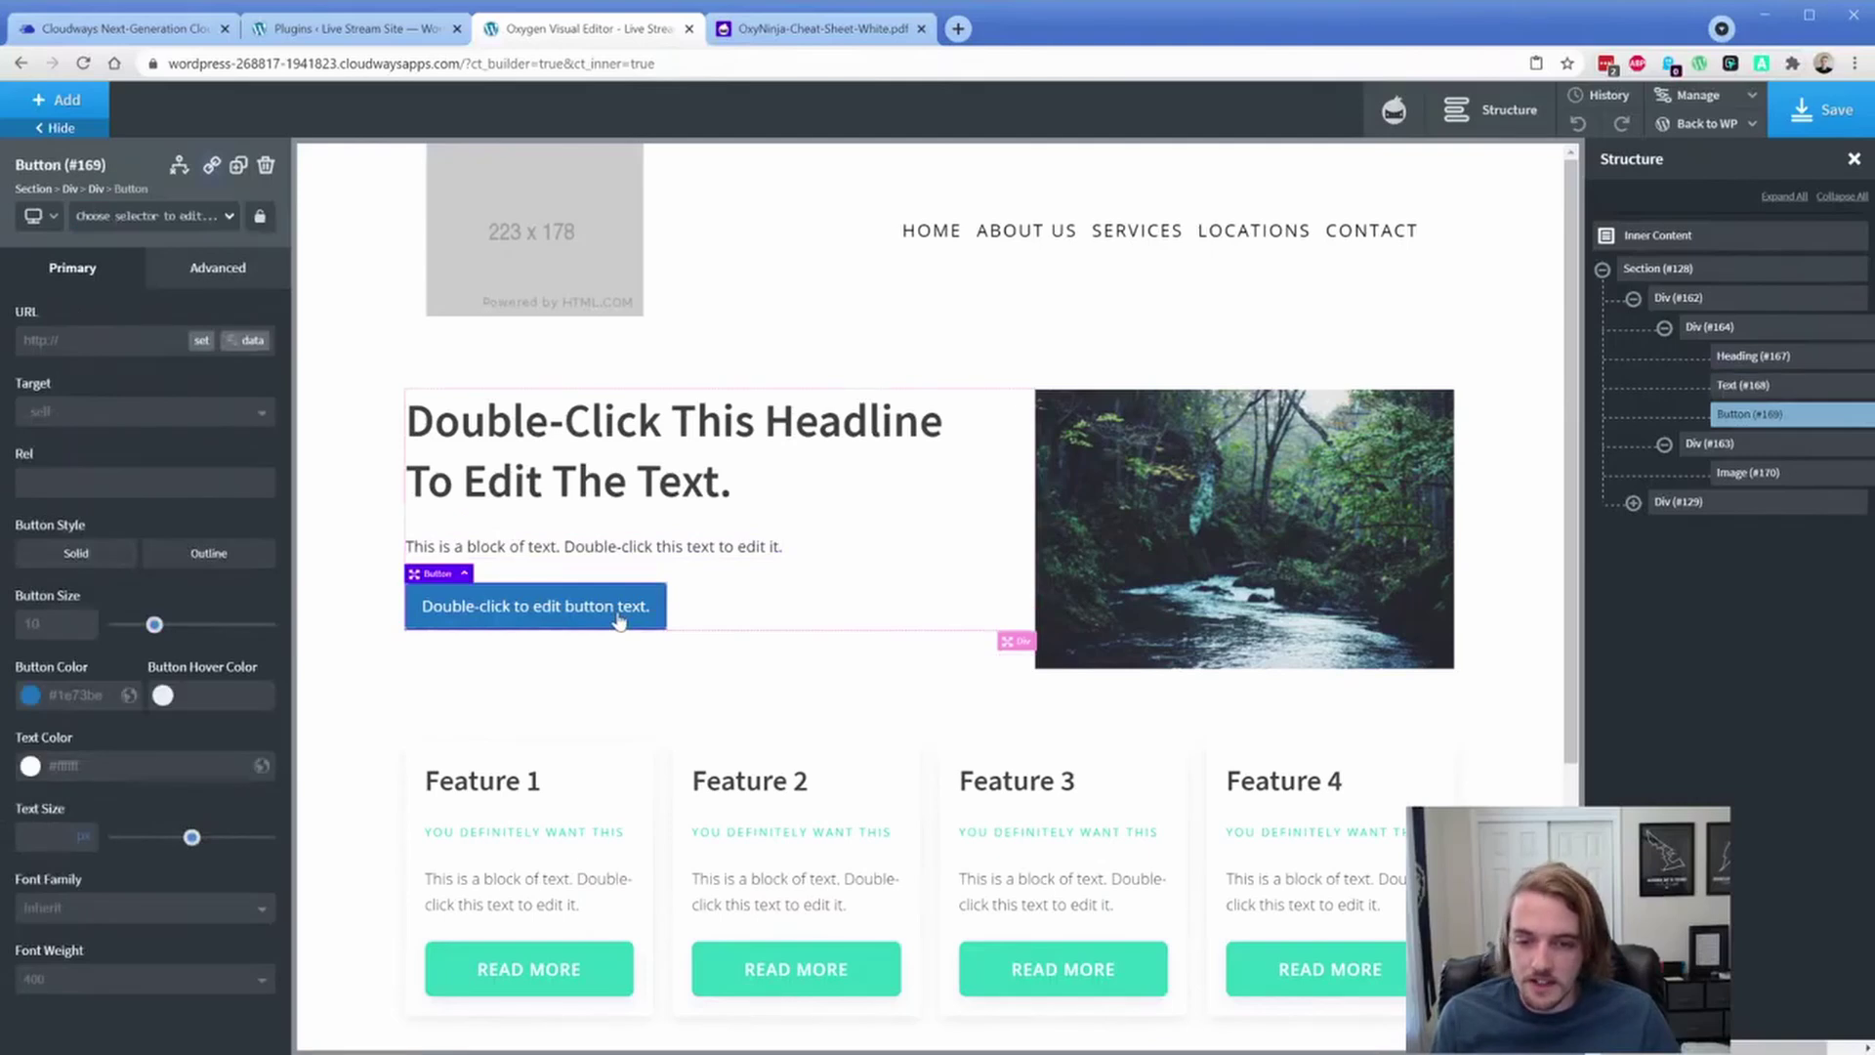
left_click(88, 217)
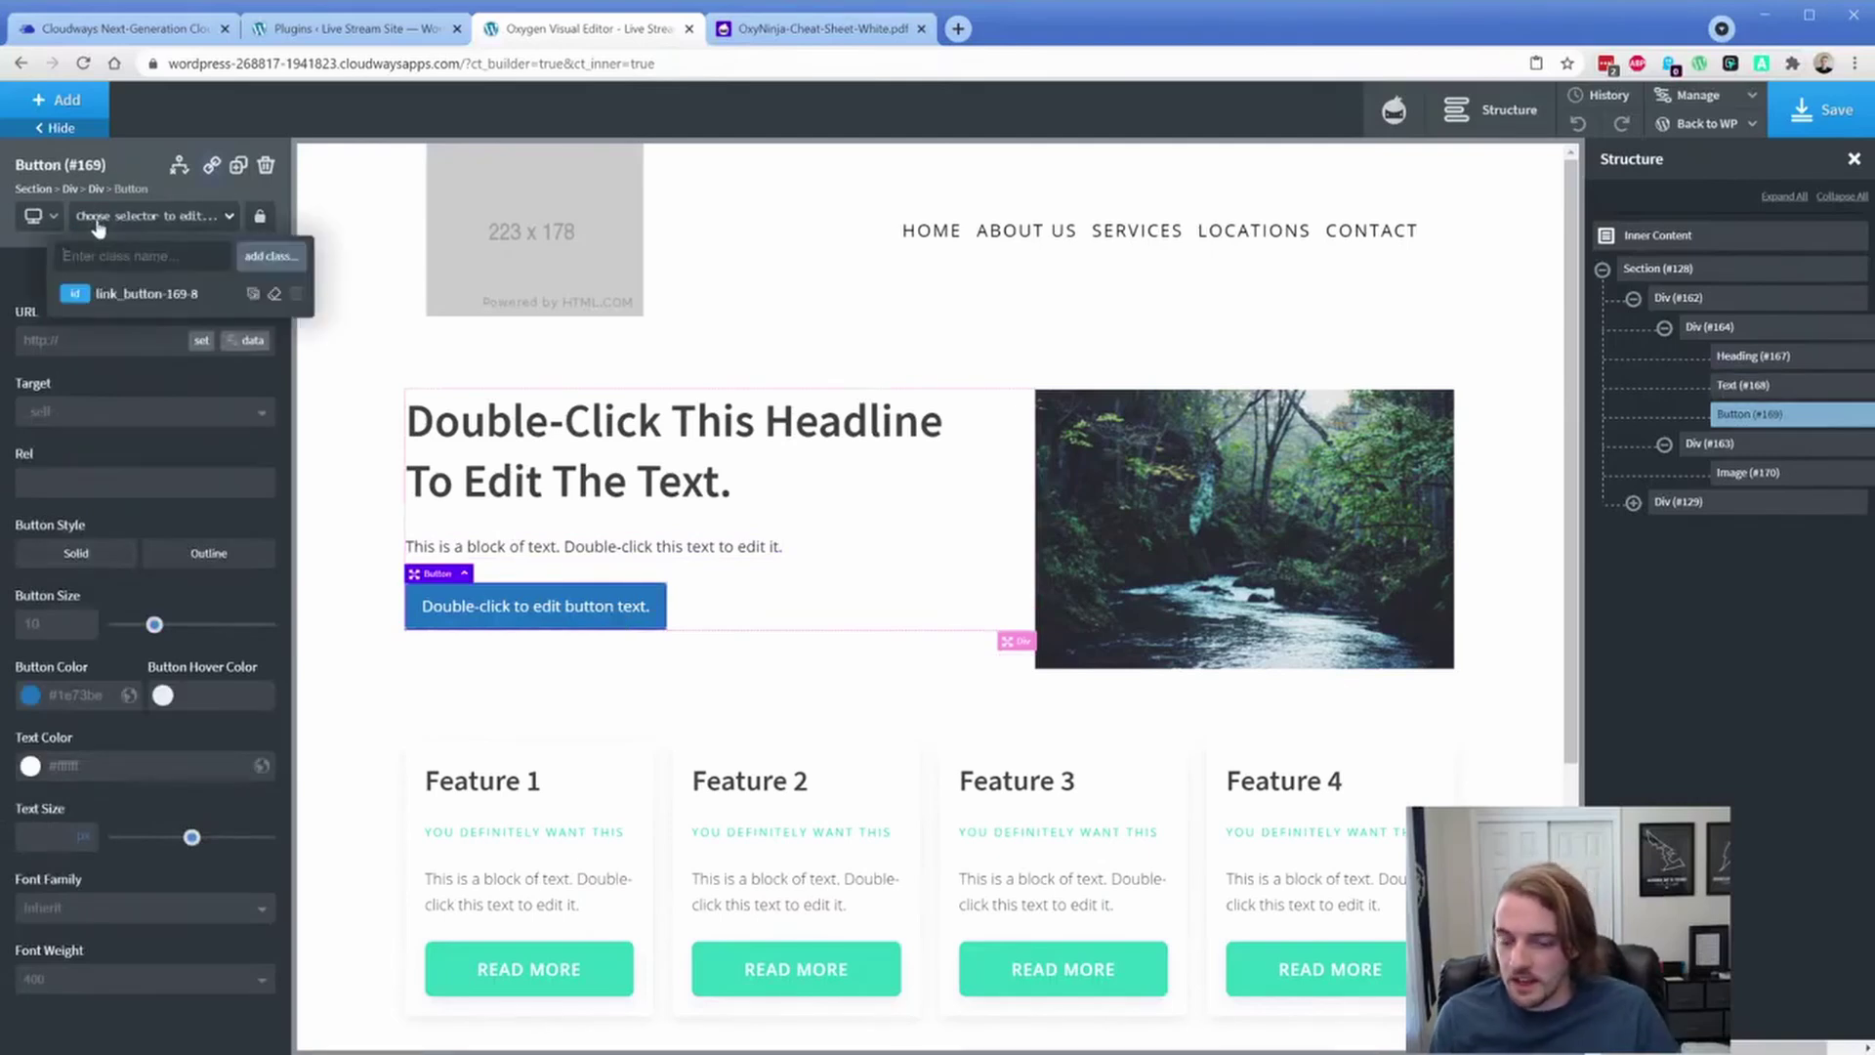
left_click(591, 984)
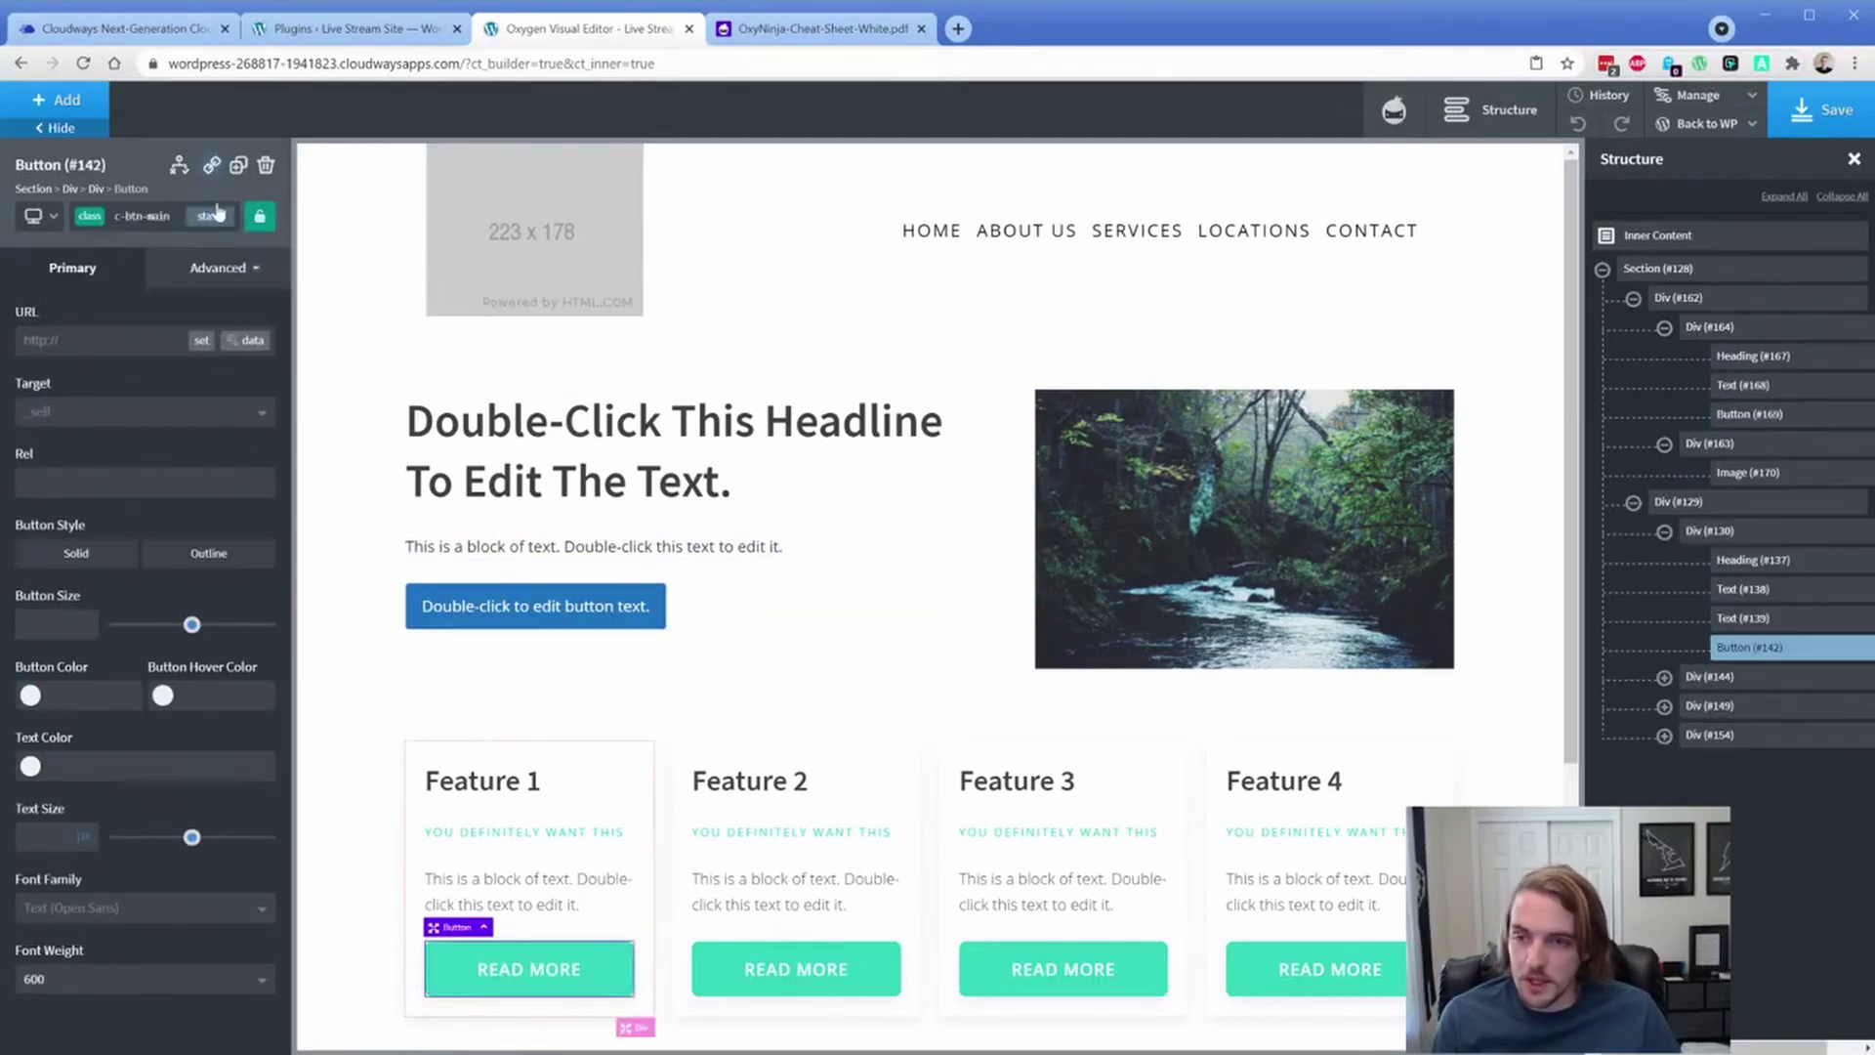
Step: Replace the blue hero button with a duplicate of Feature 1's READ MORE button
left_click(238, 165)
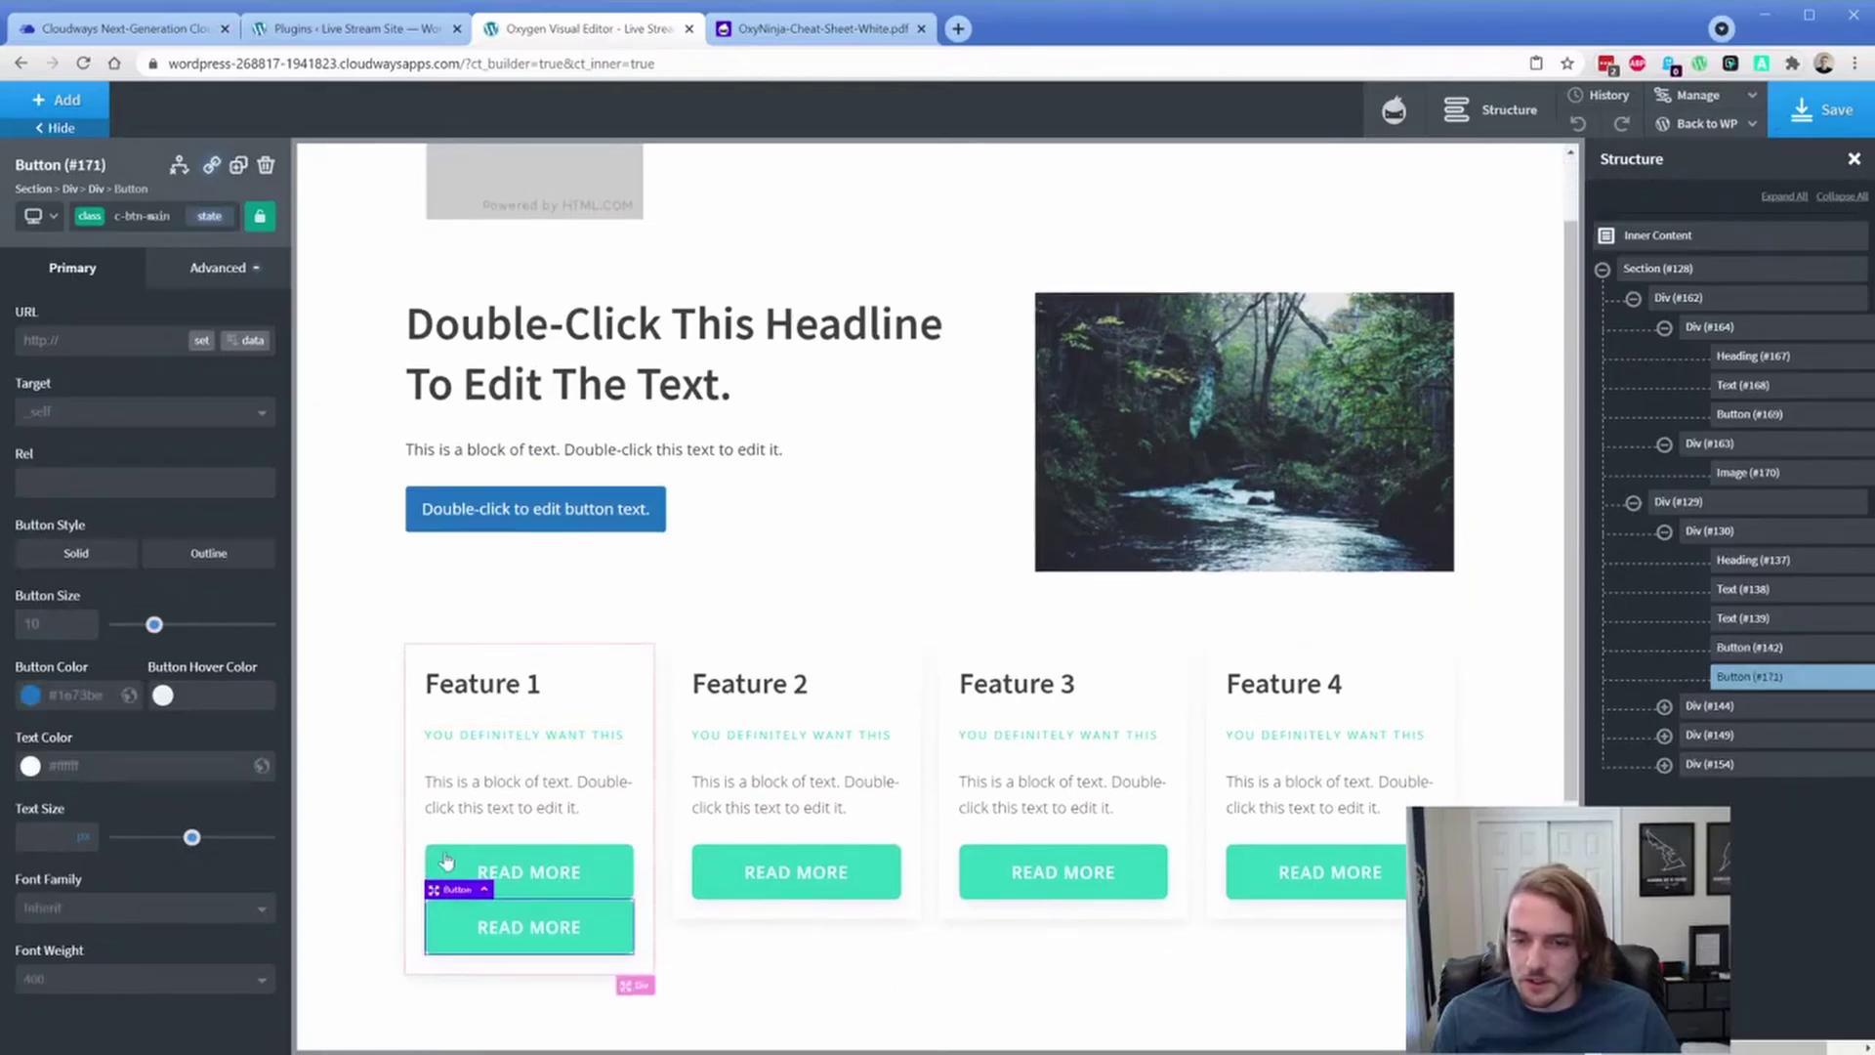
left_click_drag(528, 924, 745, 491)
left_click(535, 563)
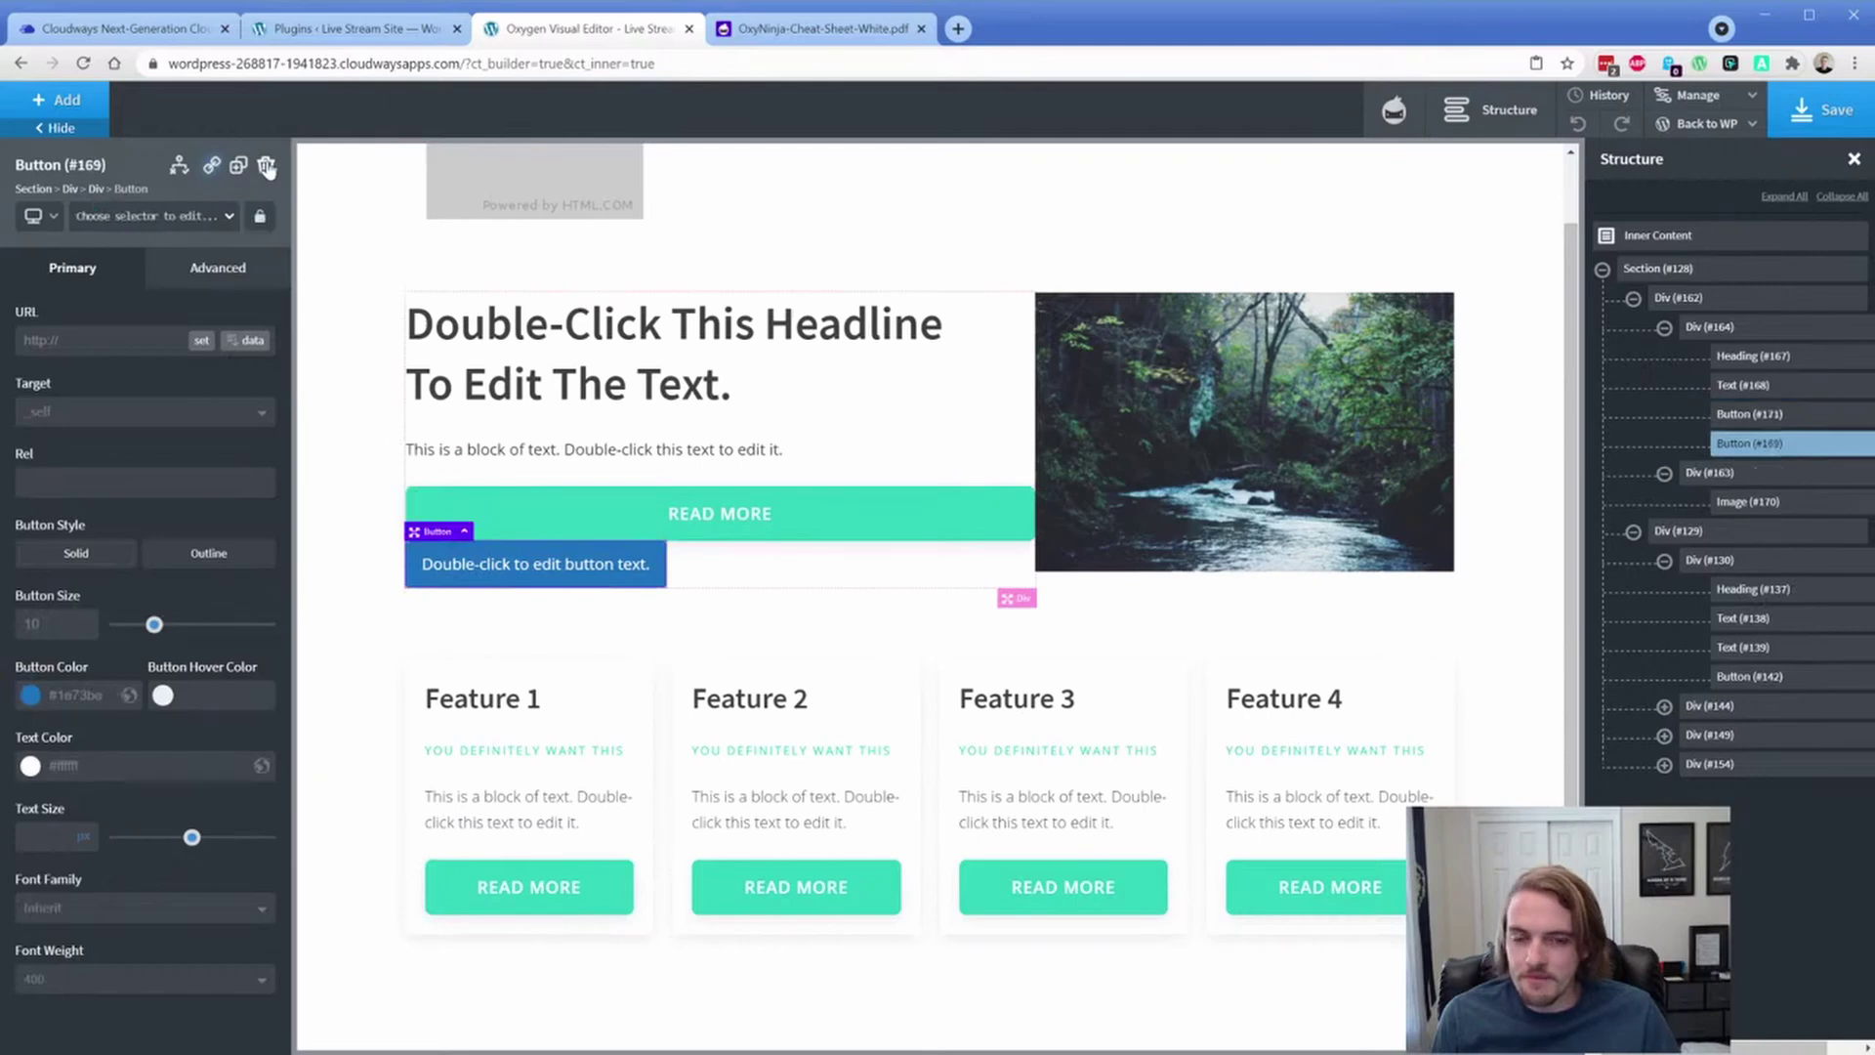
left_click(266, 165)
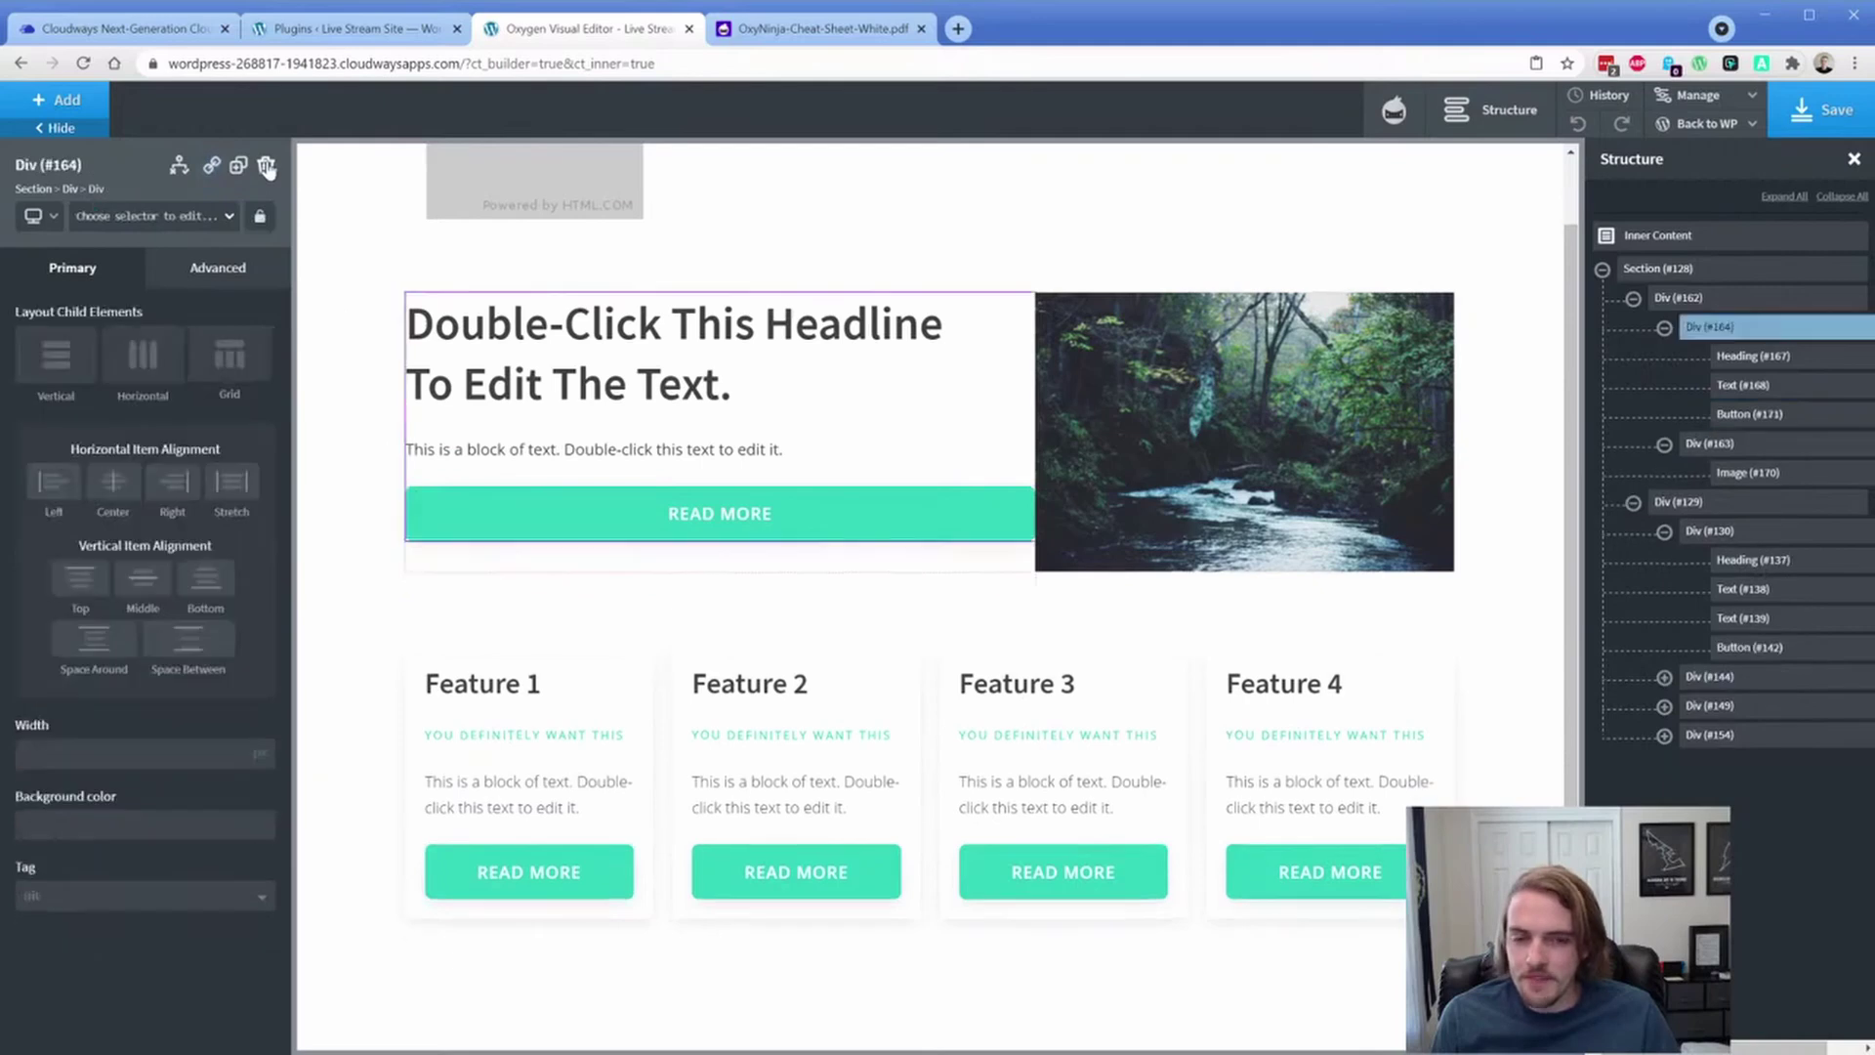
Step: Remove c-full-width from the copied READ MORE button so it keeps natural width
left_click(896, 505)
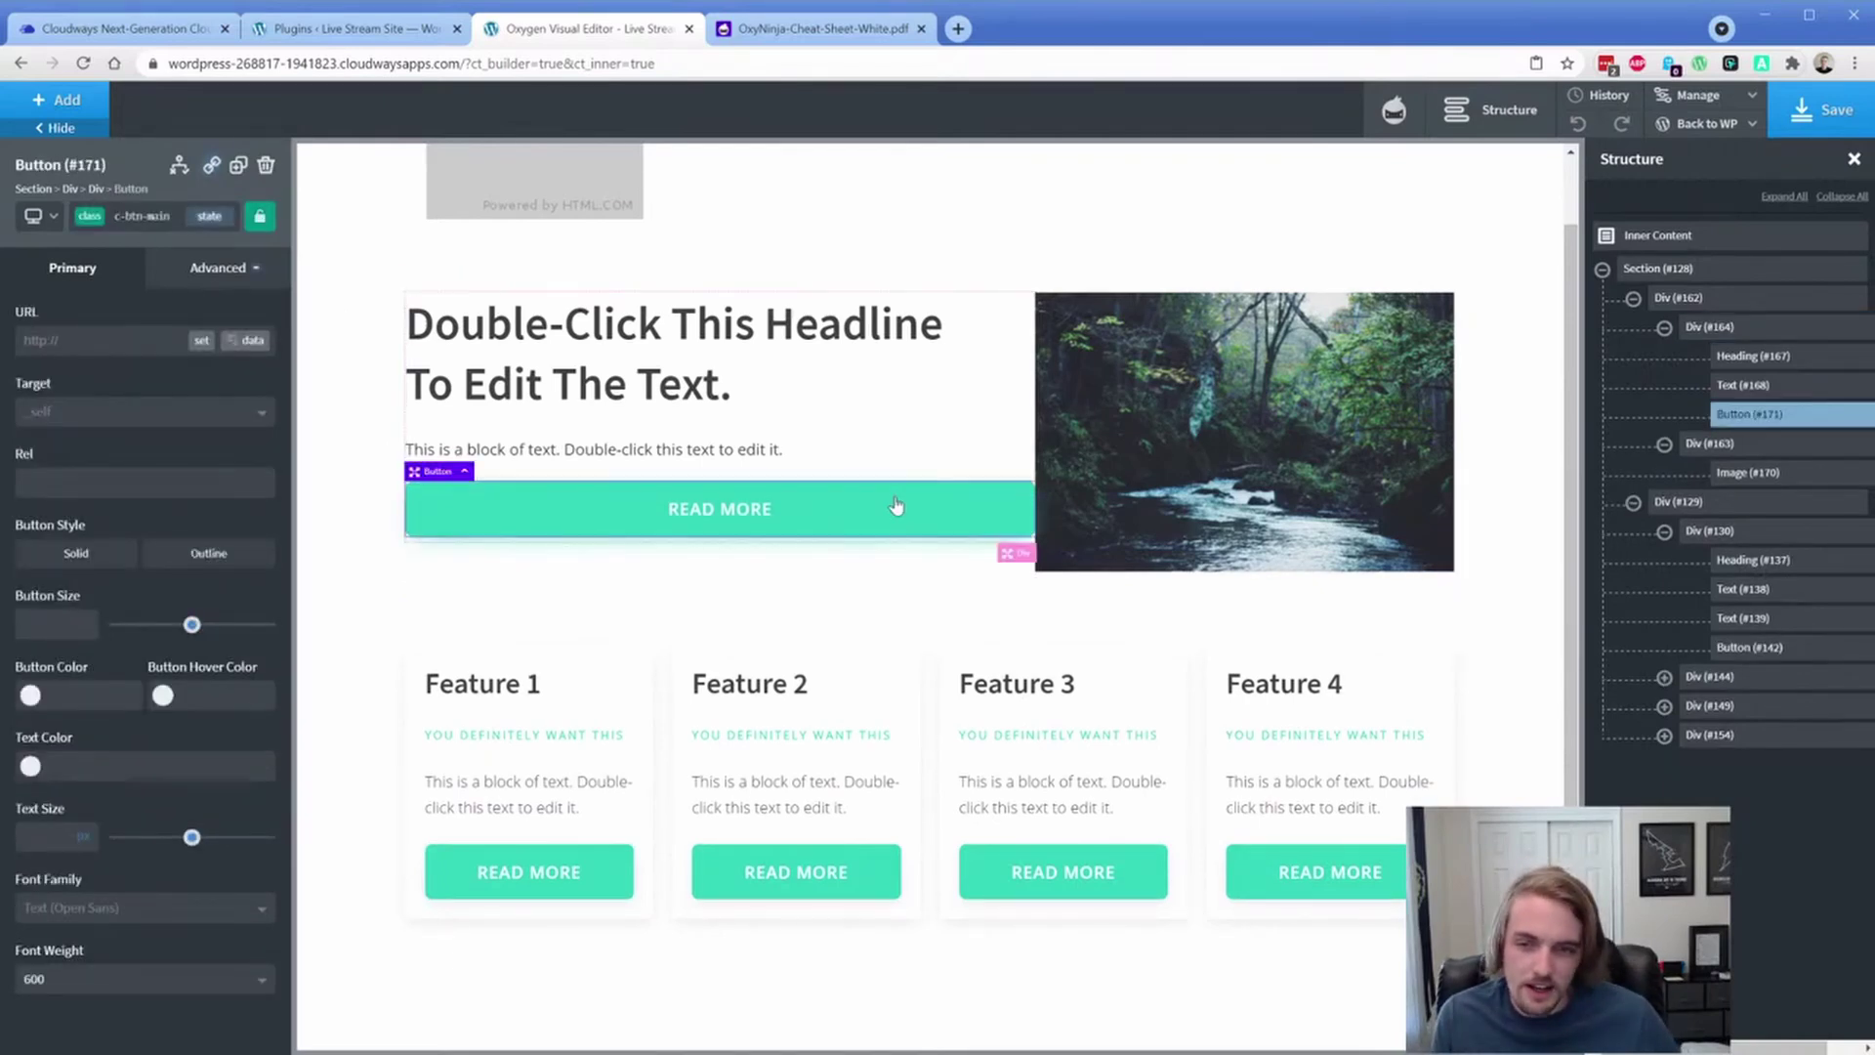
left_click(132, 215)
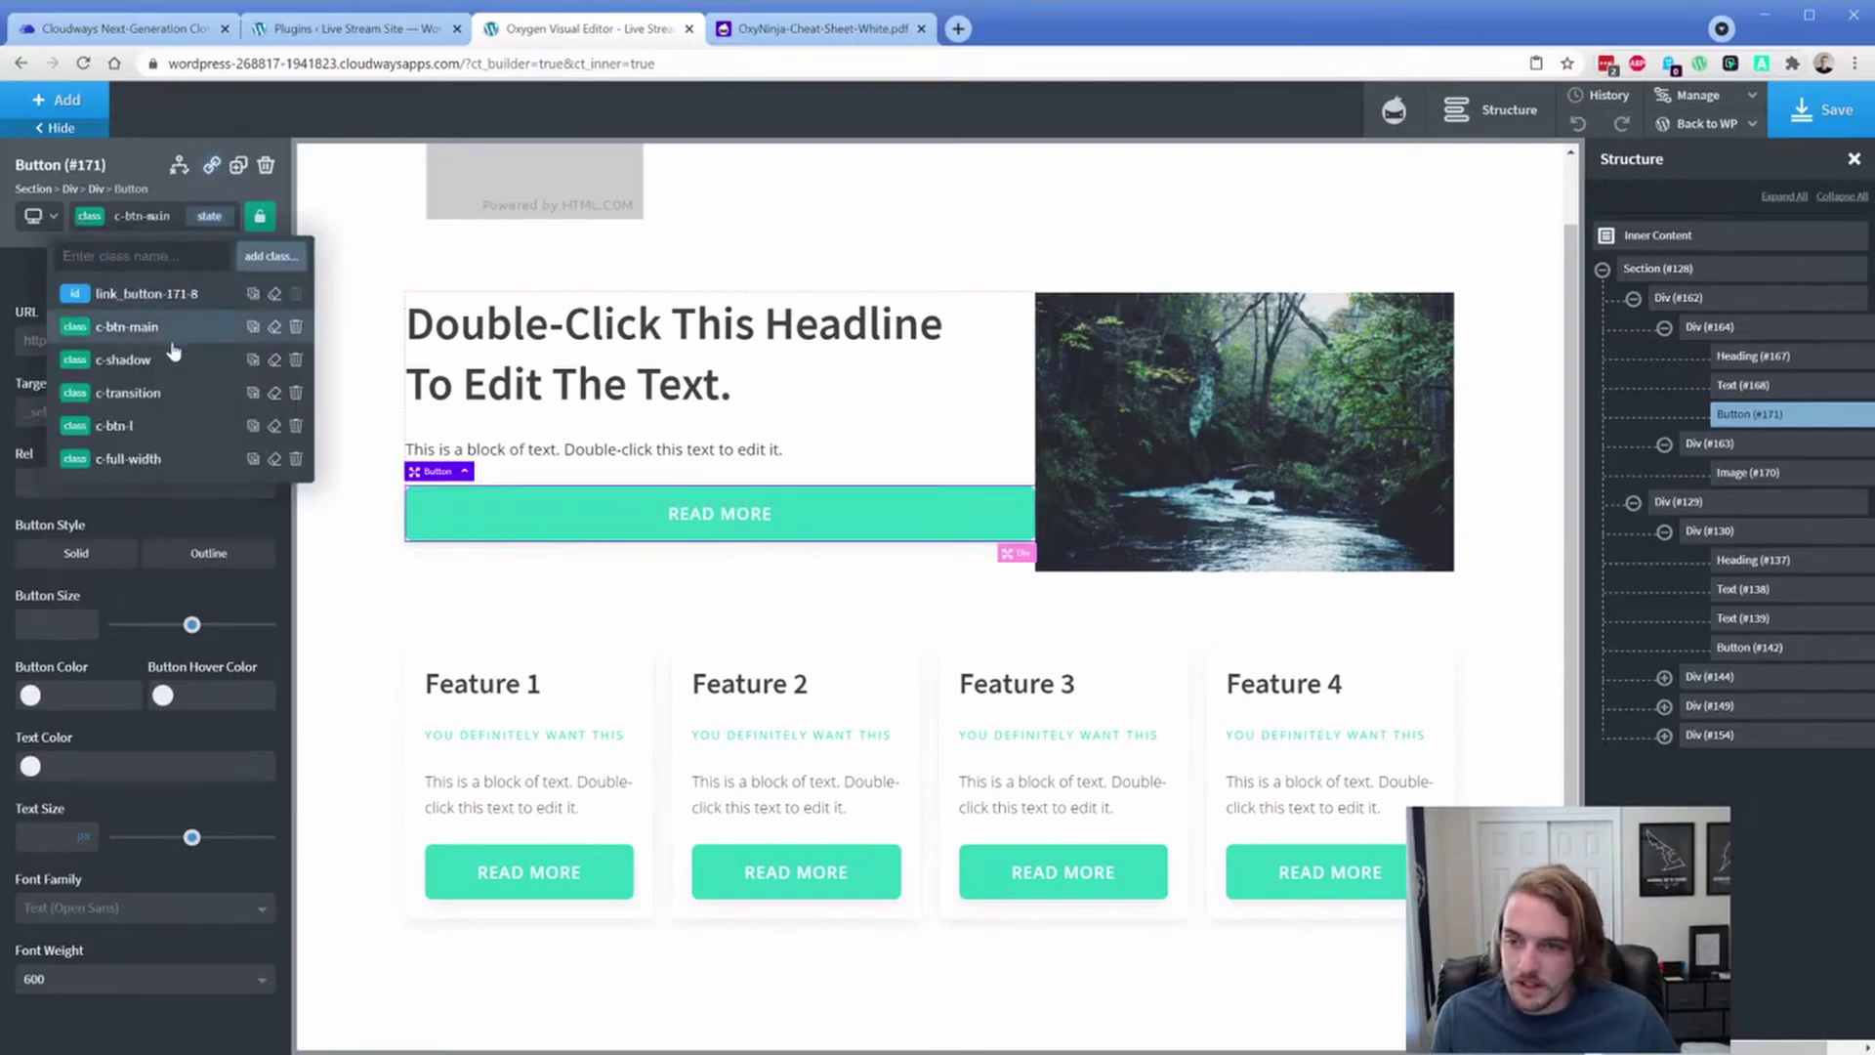
left_click(297, 458)
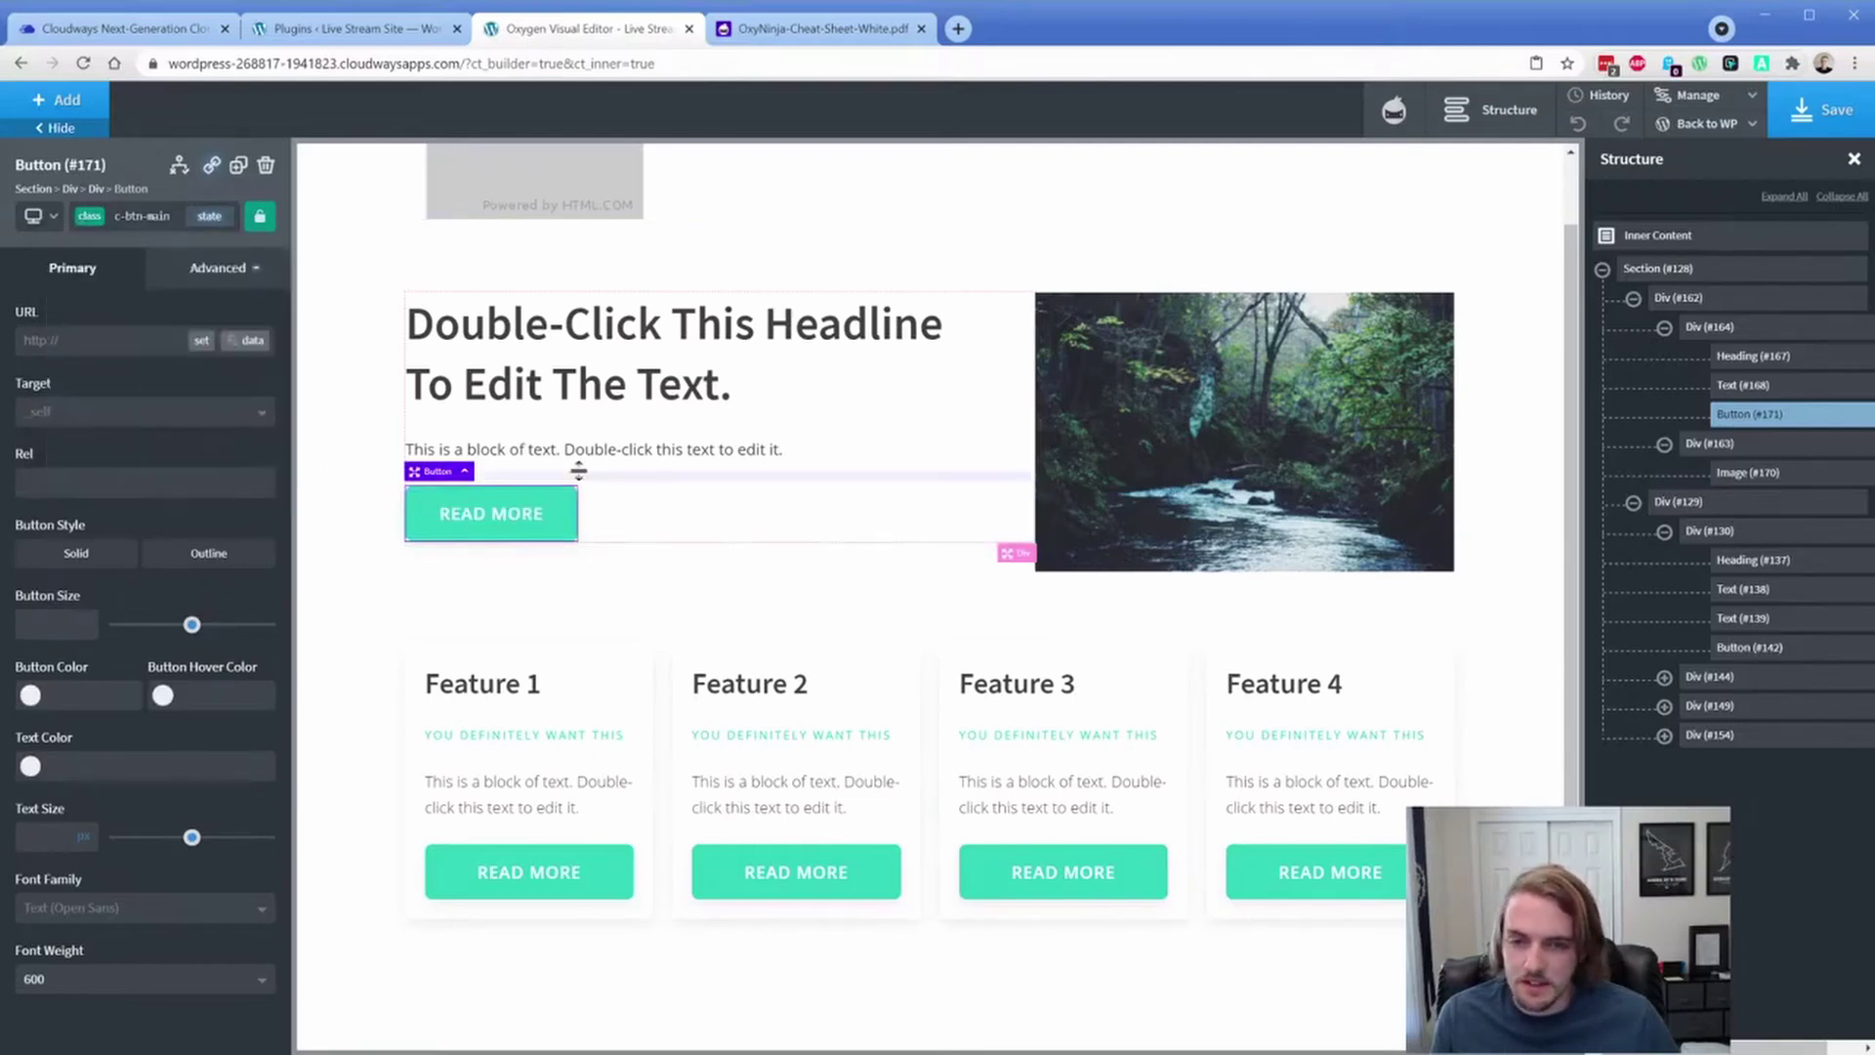
Step: Give the hero text column the c-padding-m class
left_click(966, 452)
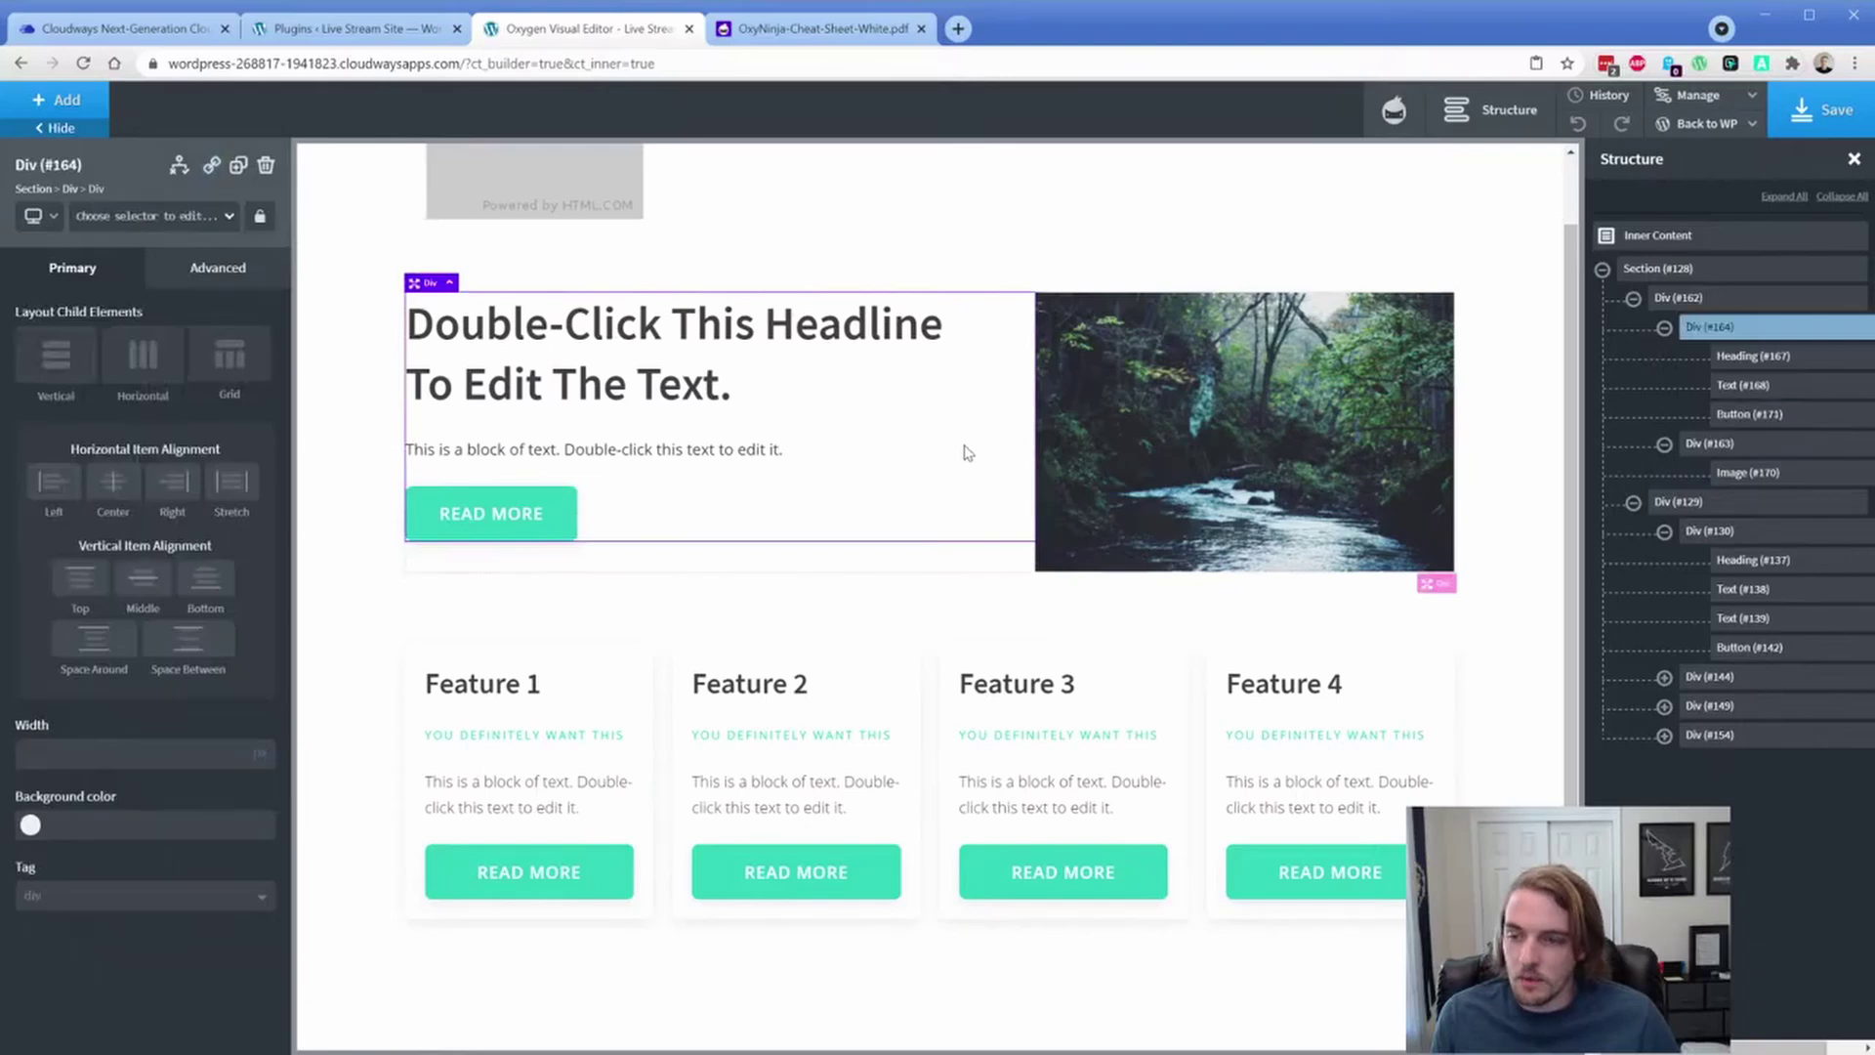
left_click(134, 216)
type("mar")
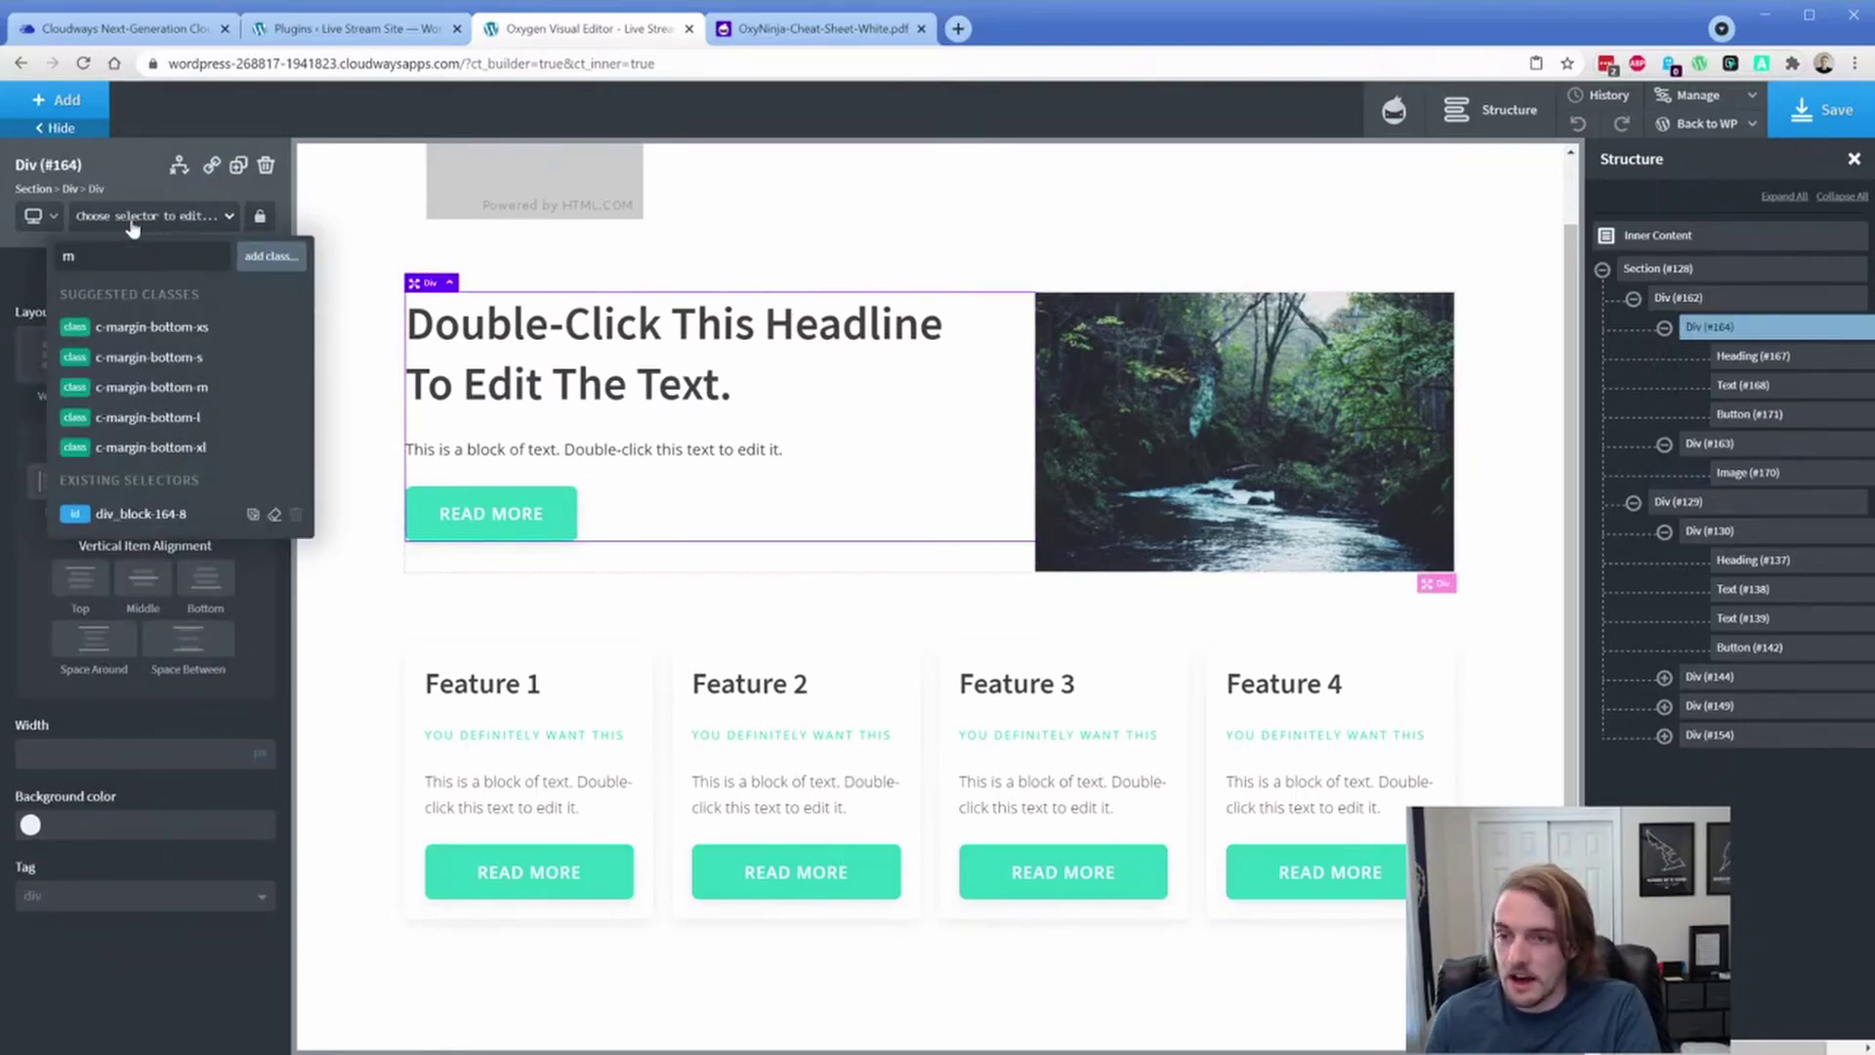
key("BackSpace")
type("padding")
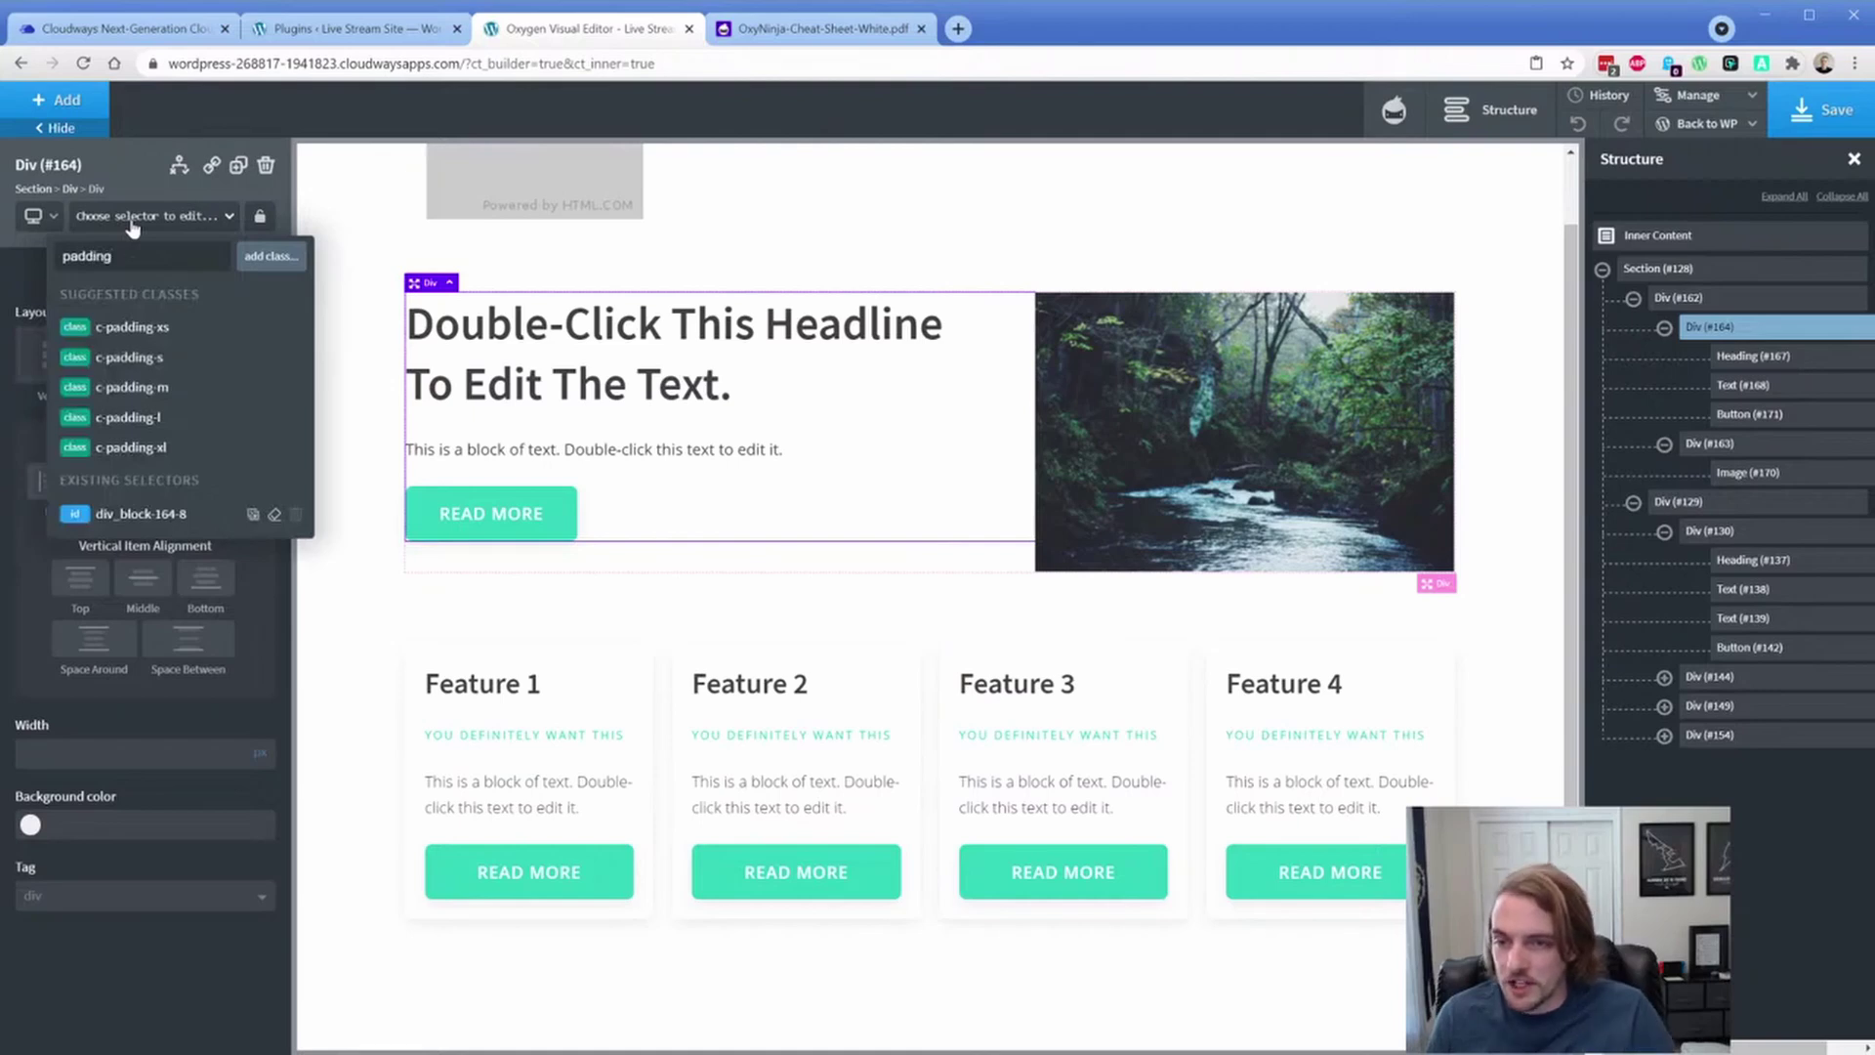
left_click(133, 390)
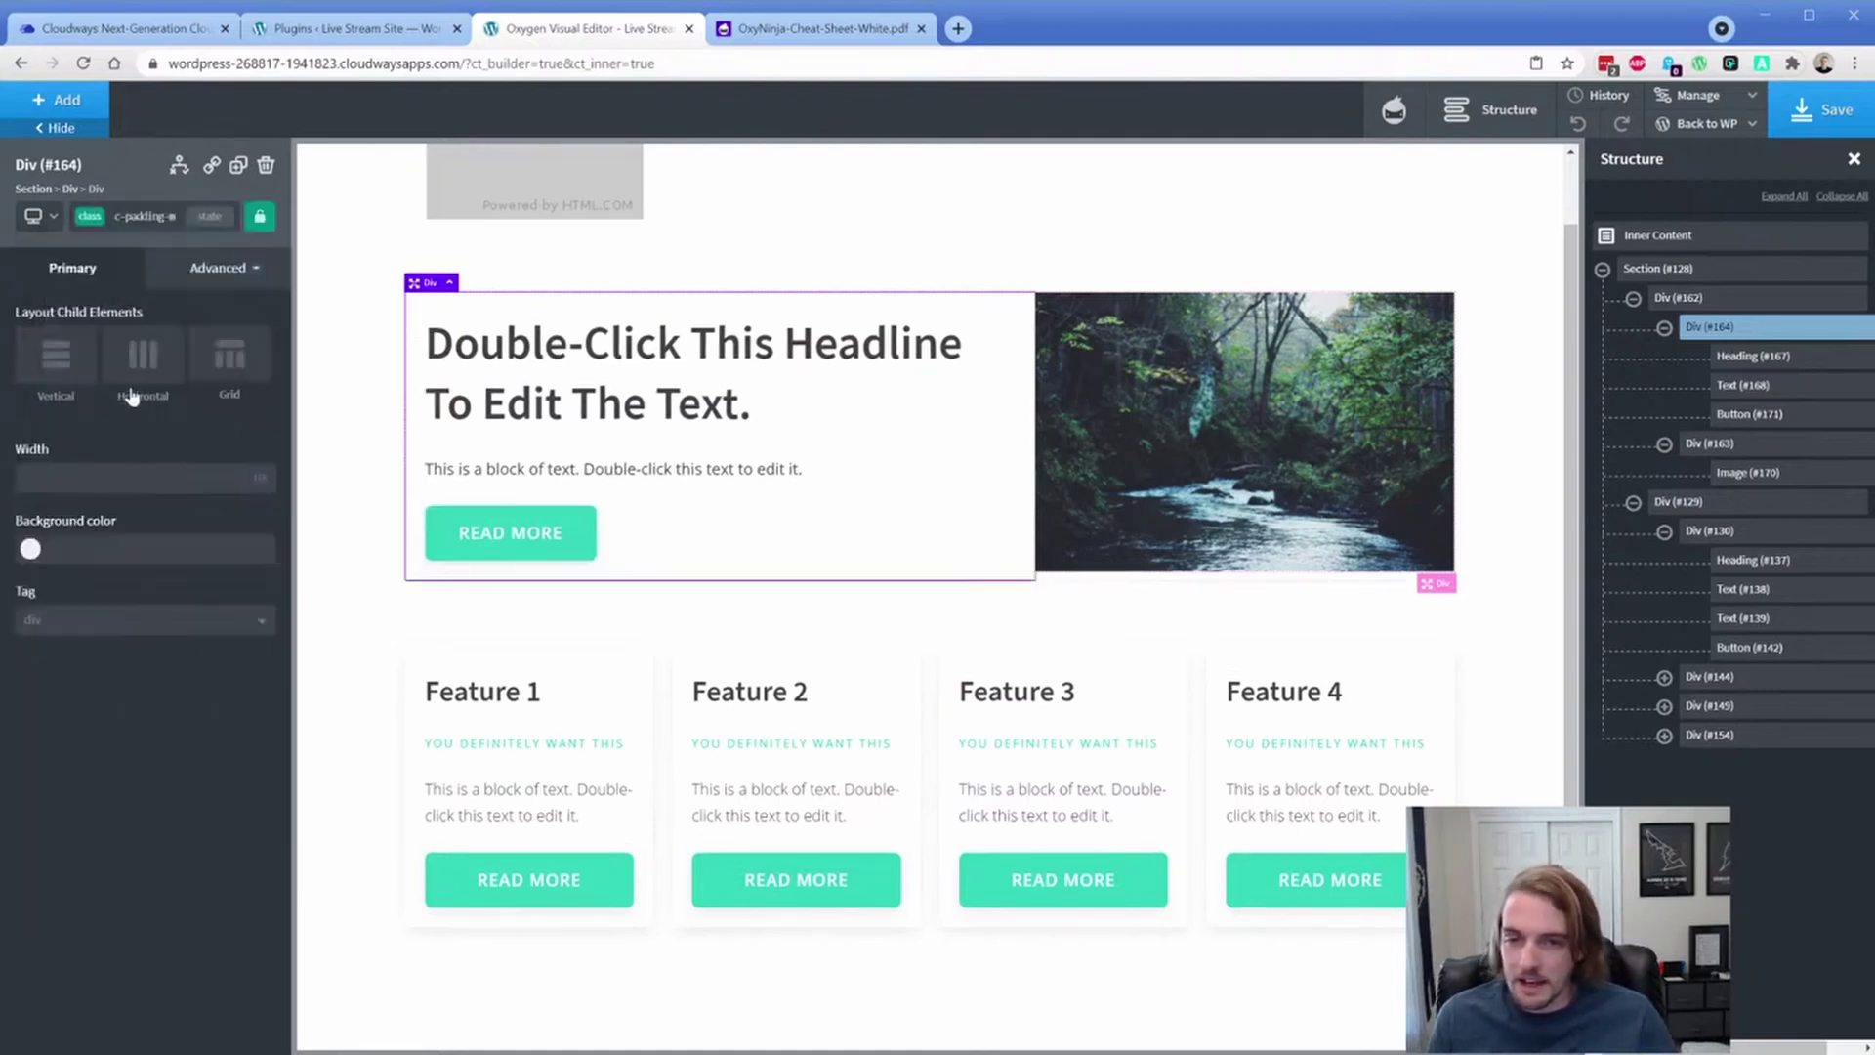
left_click(1286, 478)
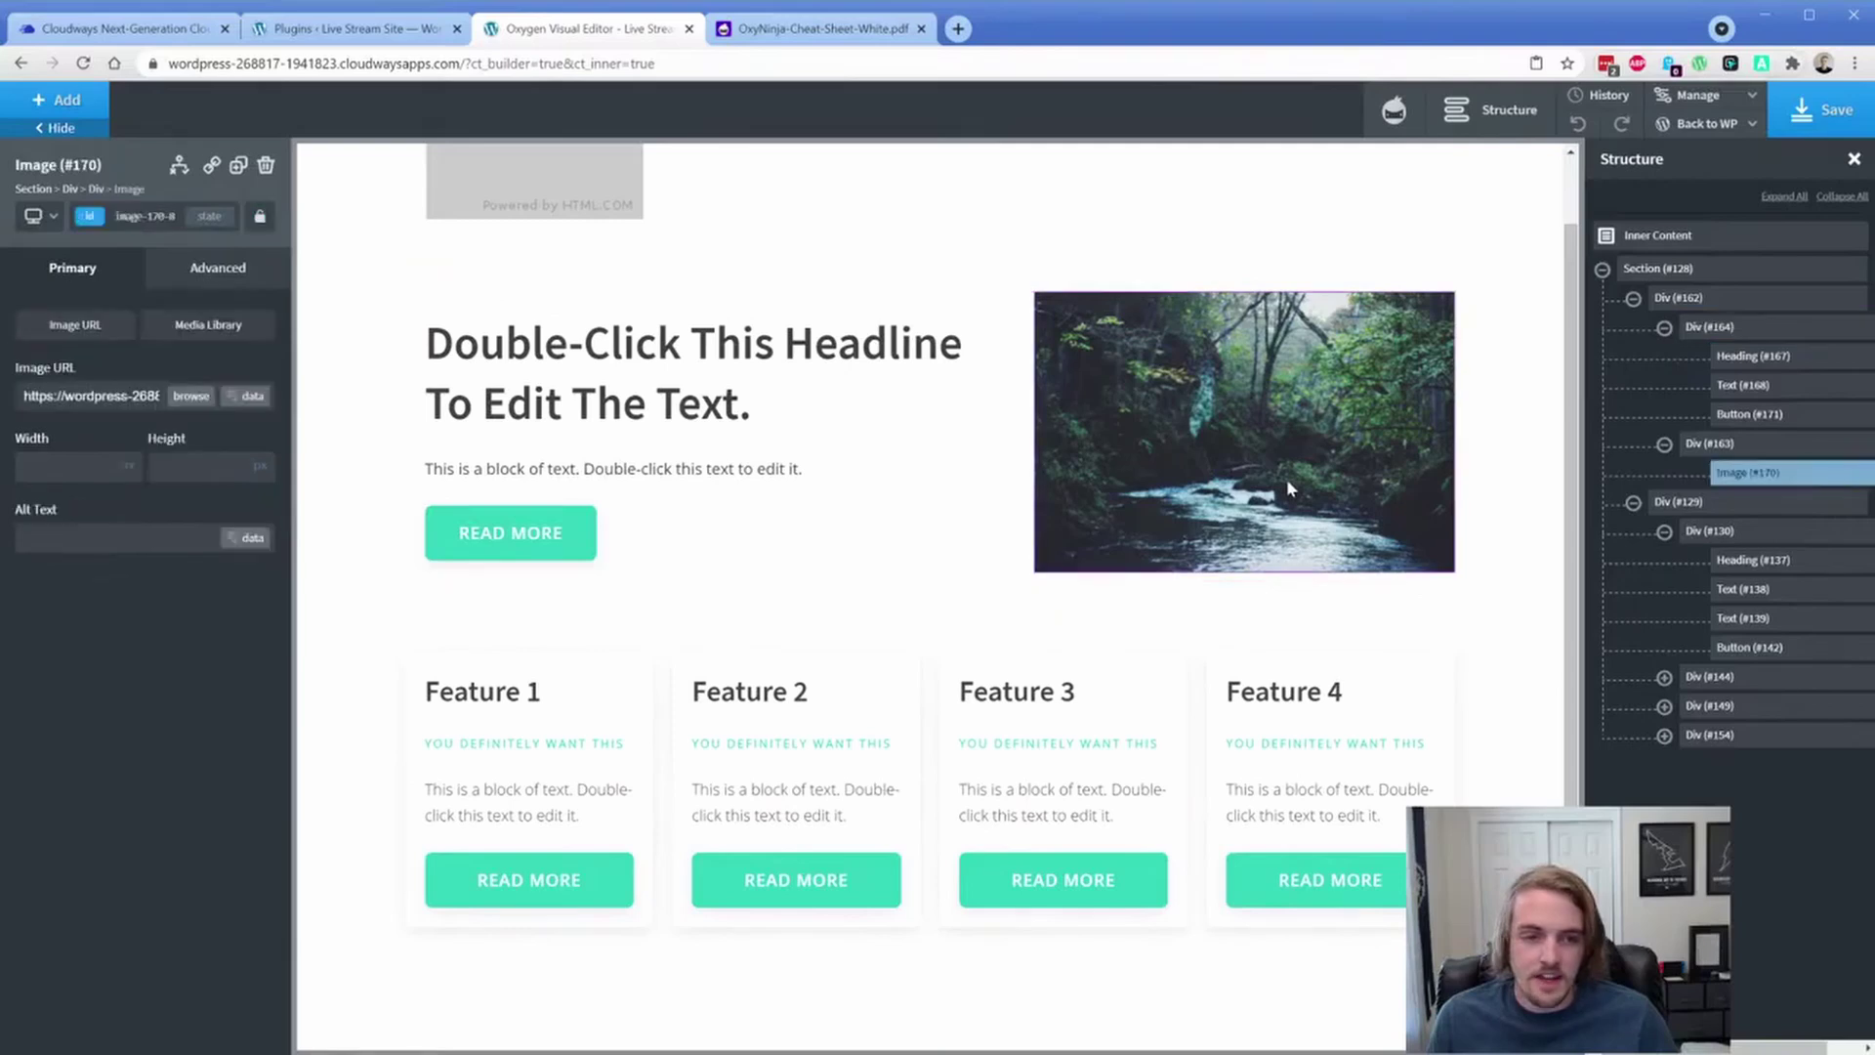
left_click(393, 457)
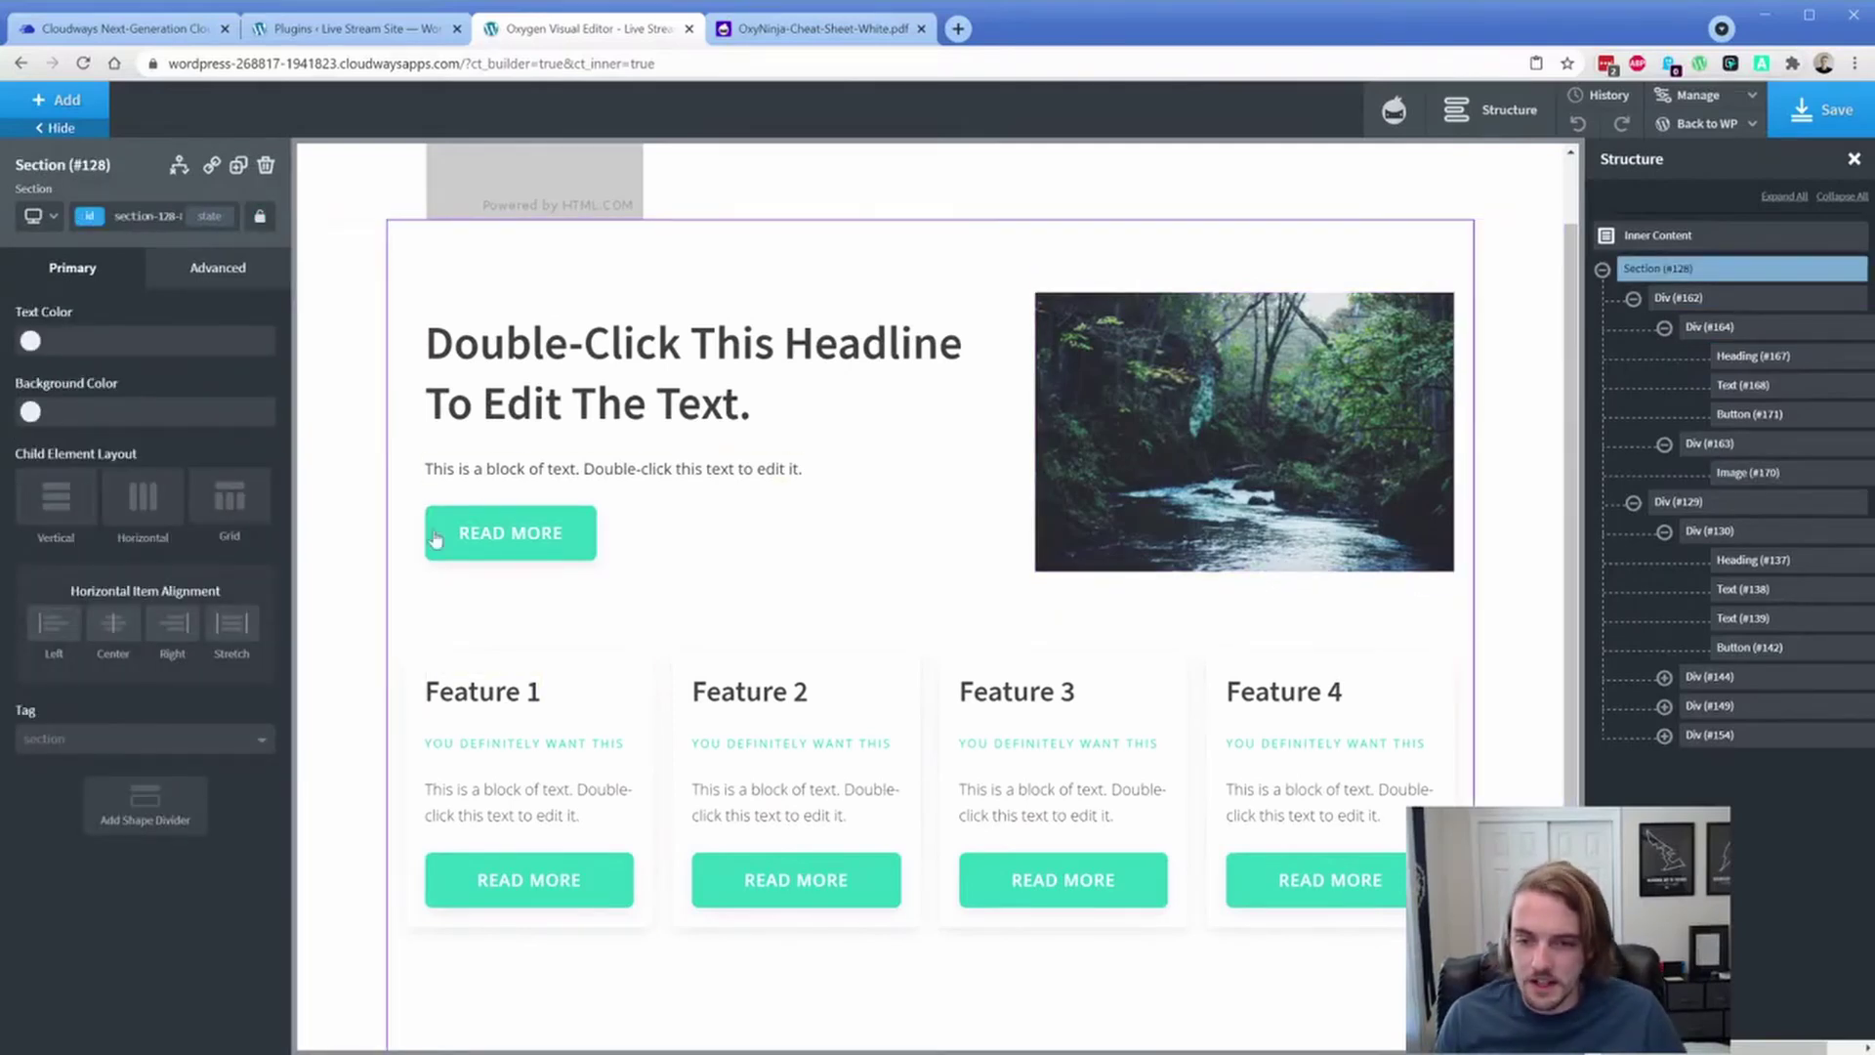
left_click(433, 496)
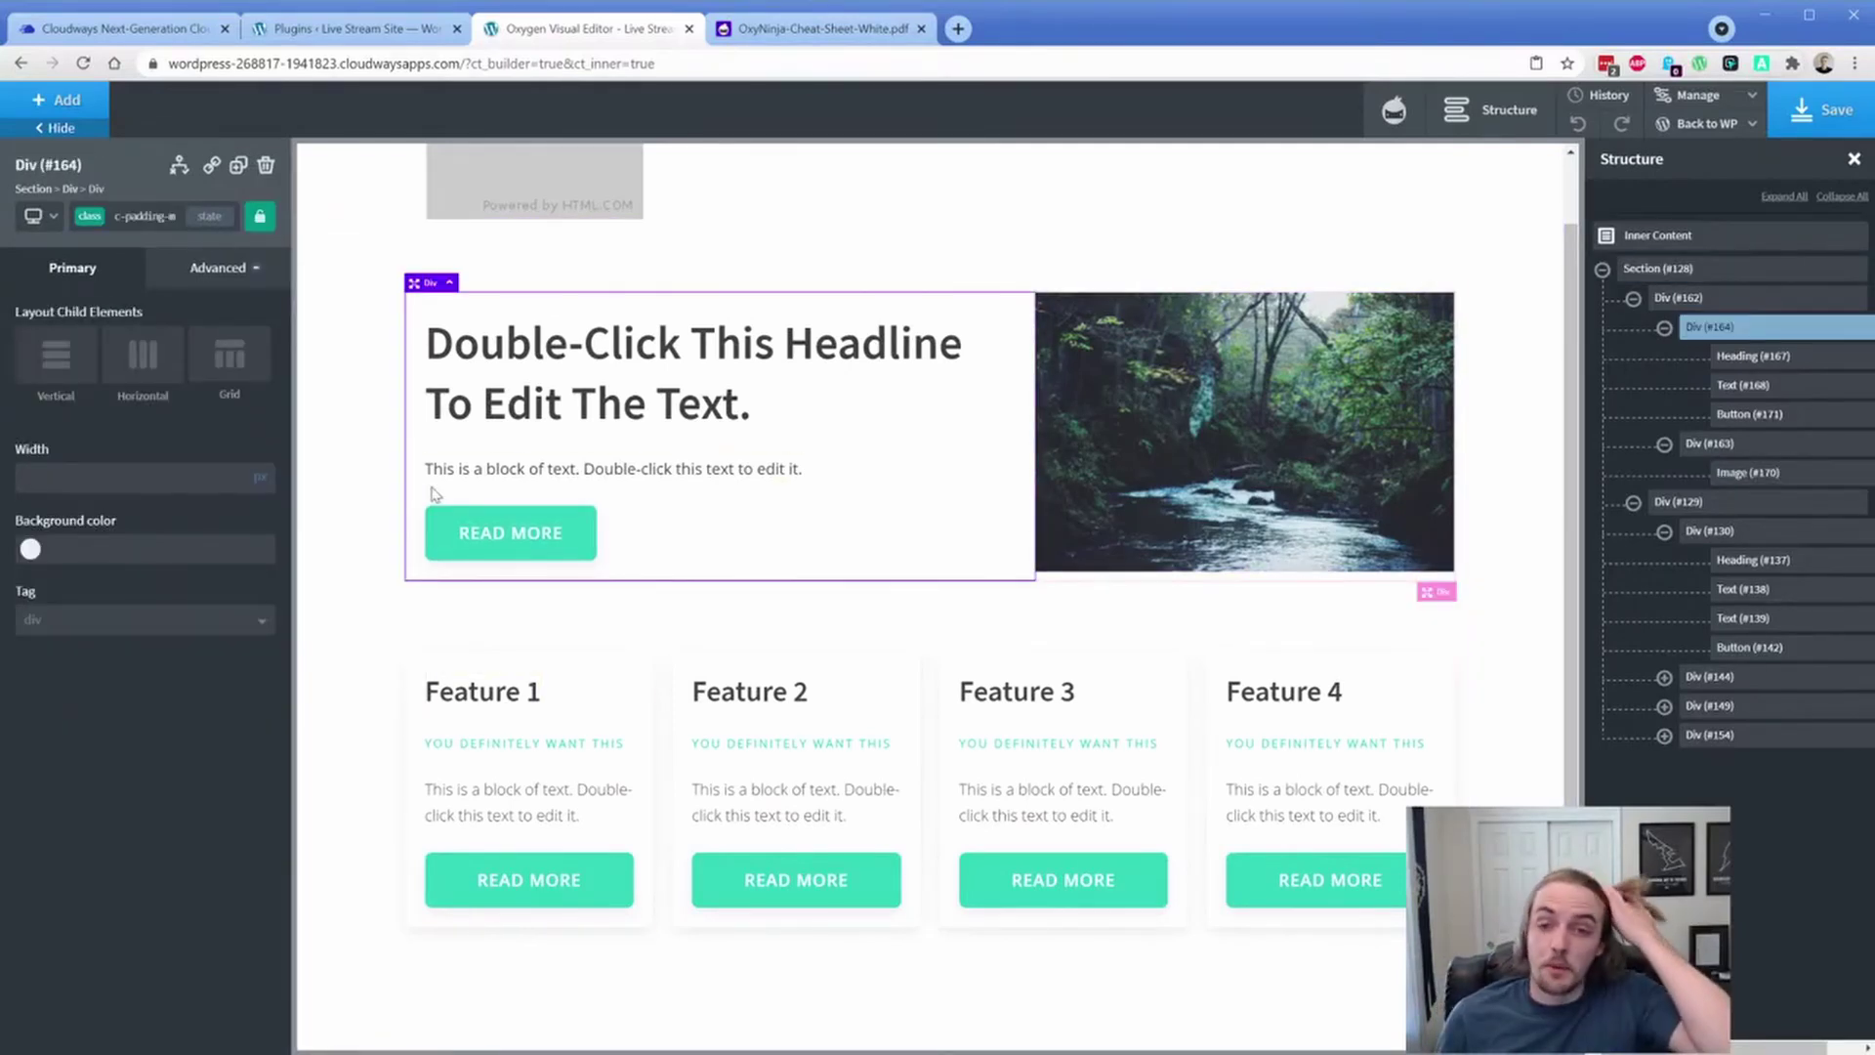
Step: Review the Columns, Gaps and Sizing & Spacing classes in the OxyNinja-Cheat-Sheet-White.pdf tab
left_click(840, 29)
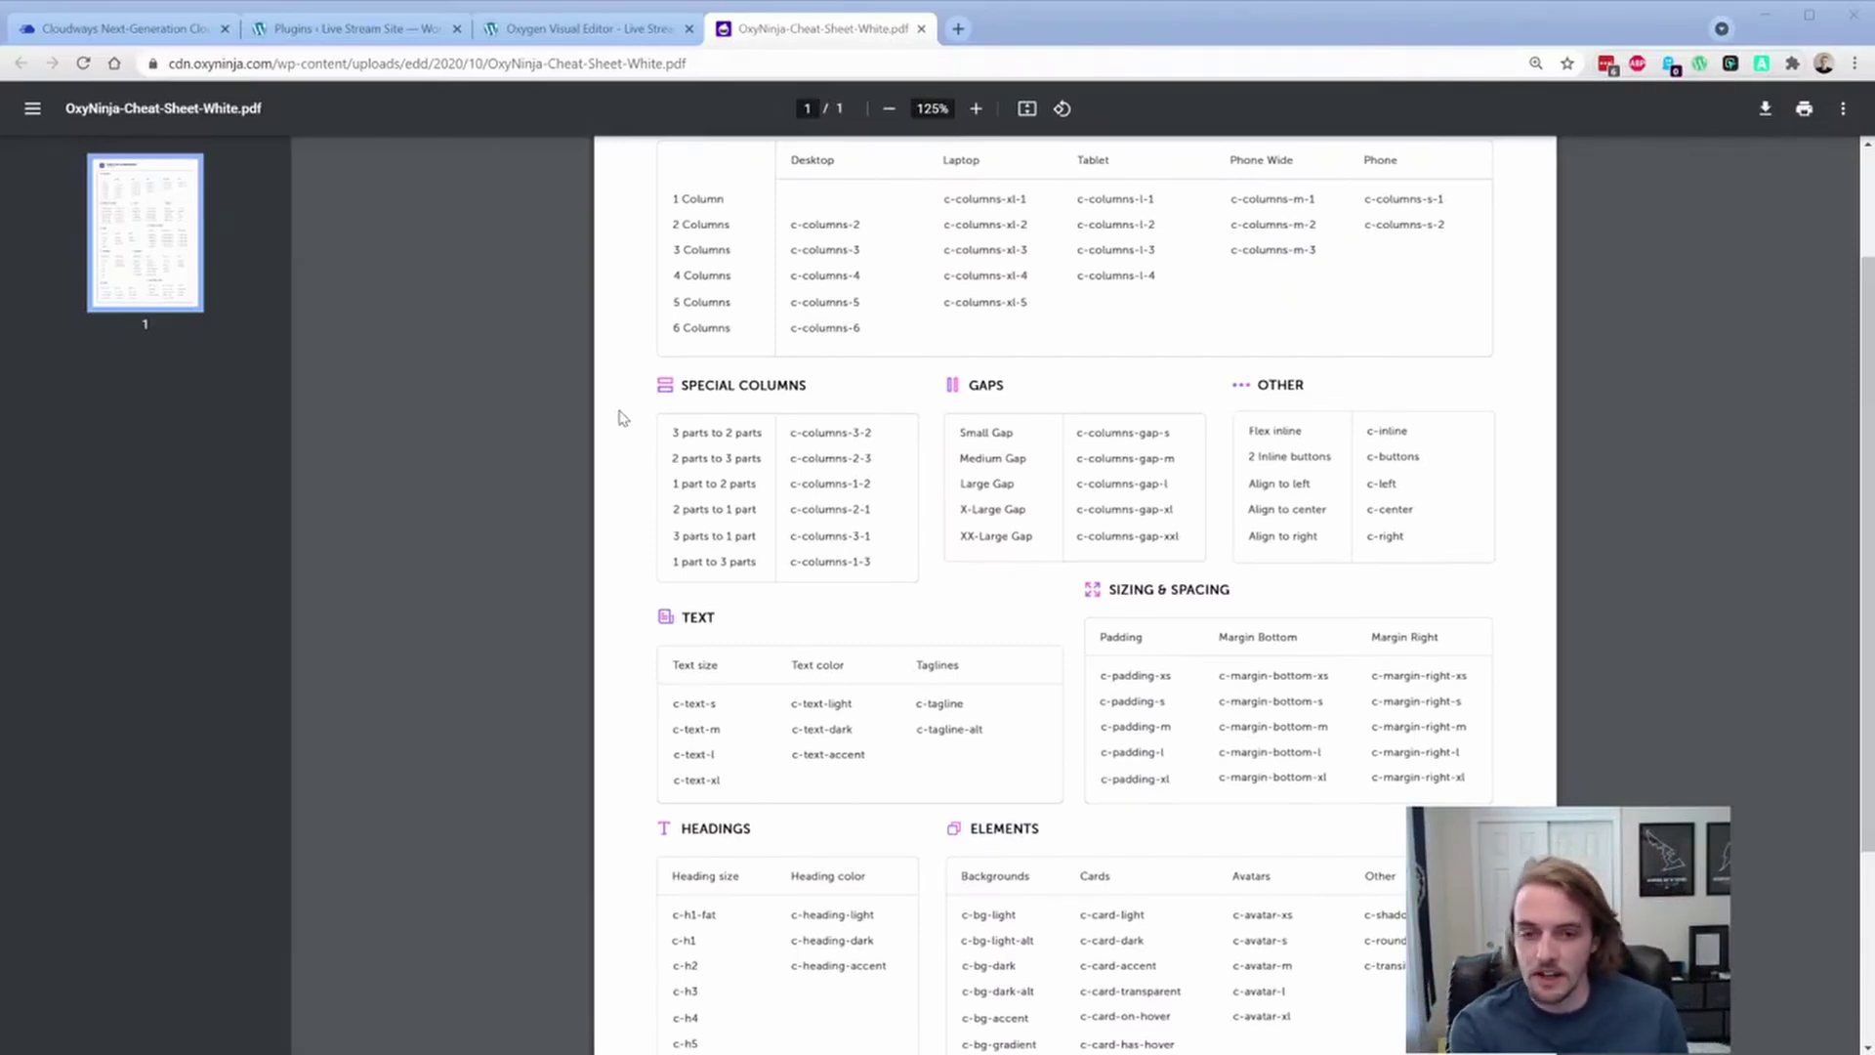
scroll(622, 418, "up", 2)
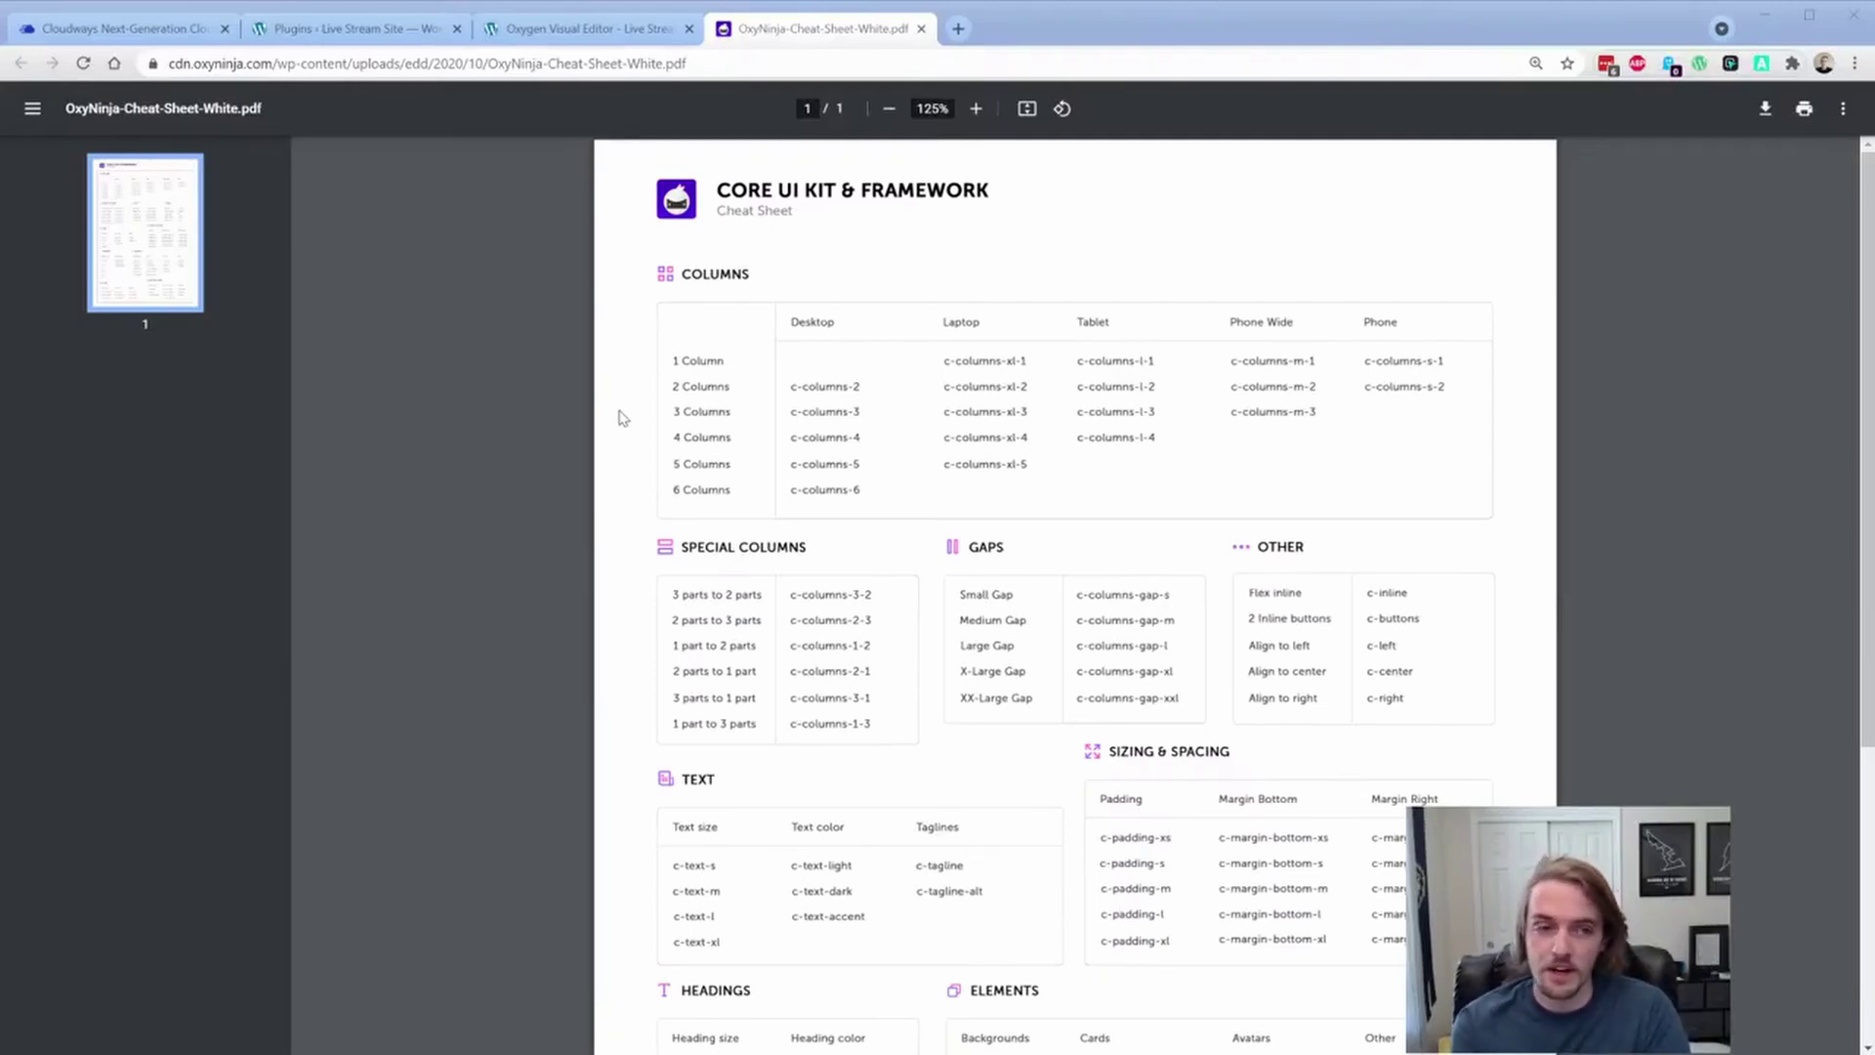
scroll(621, 430, "down", 5)
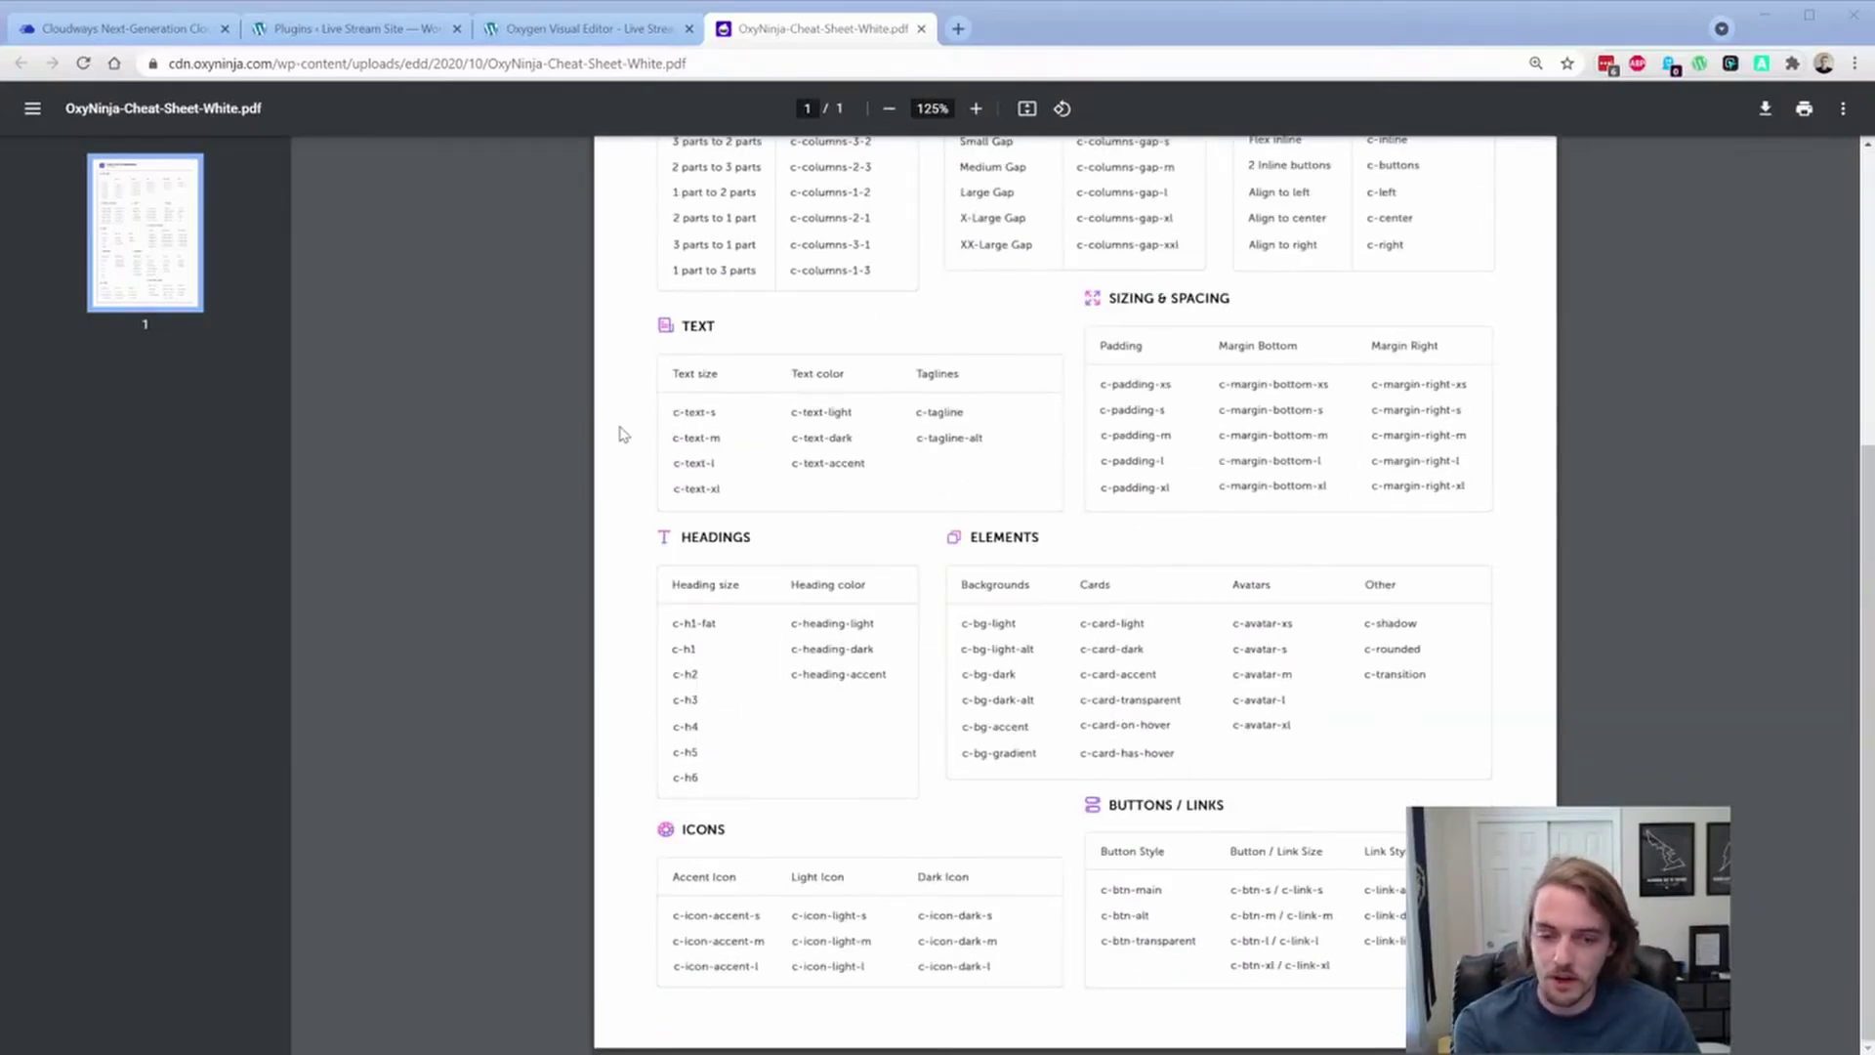
scroll(625, 433, "up", 4)
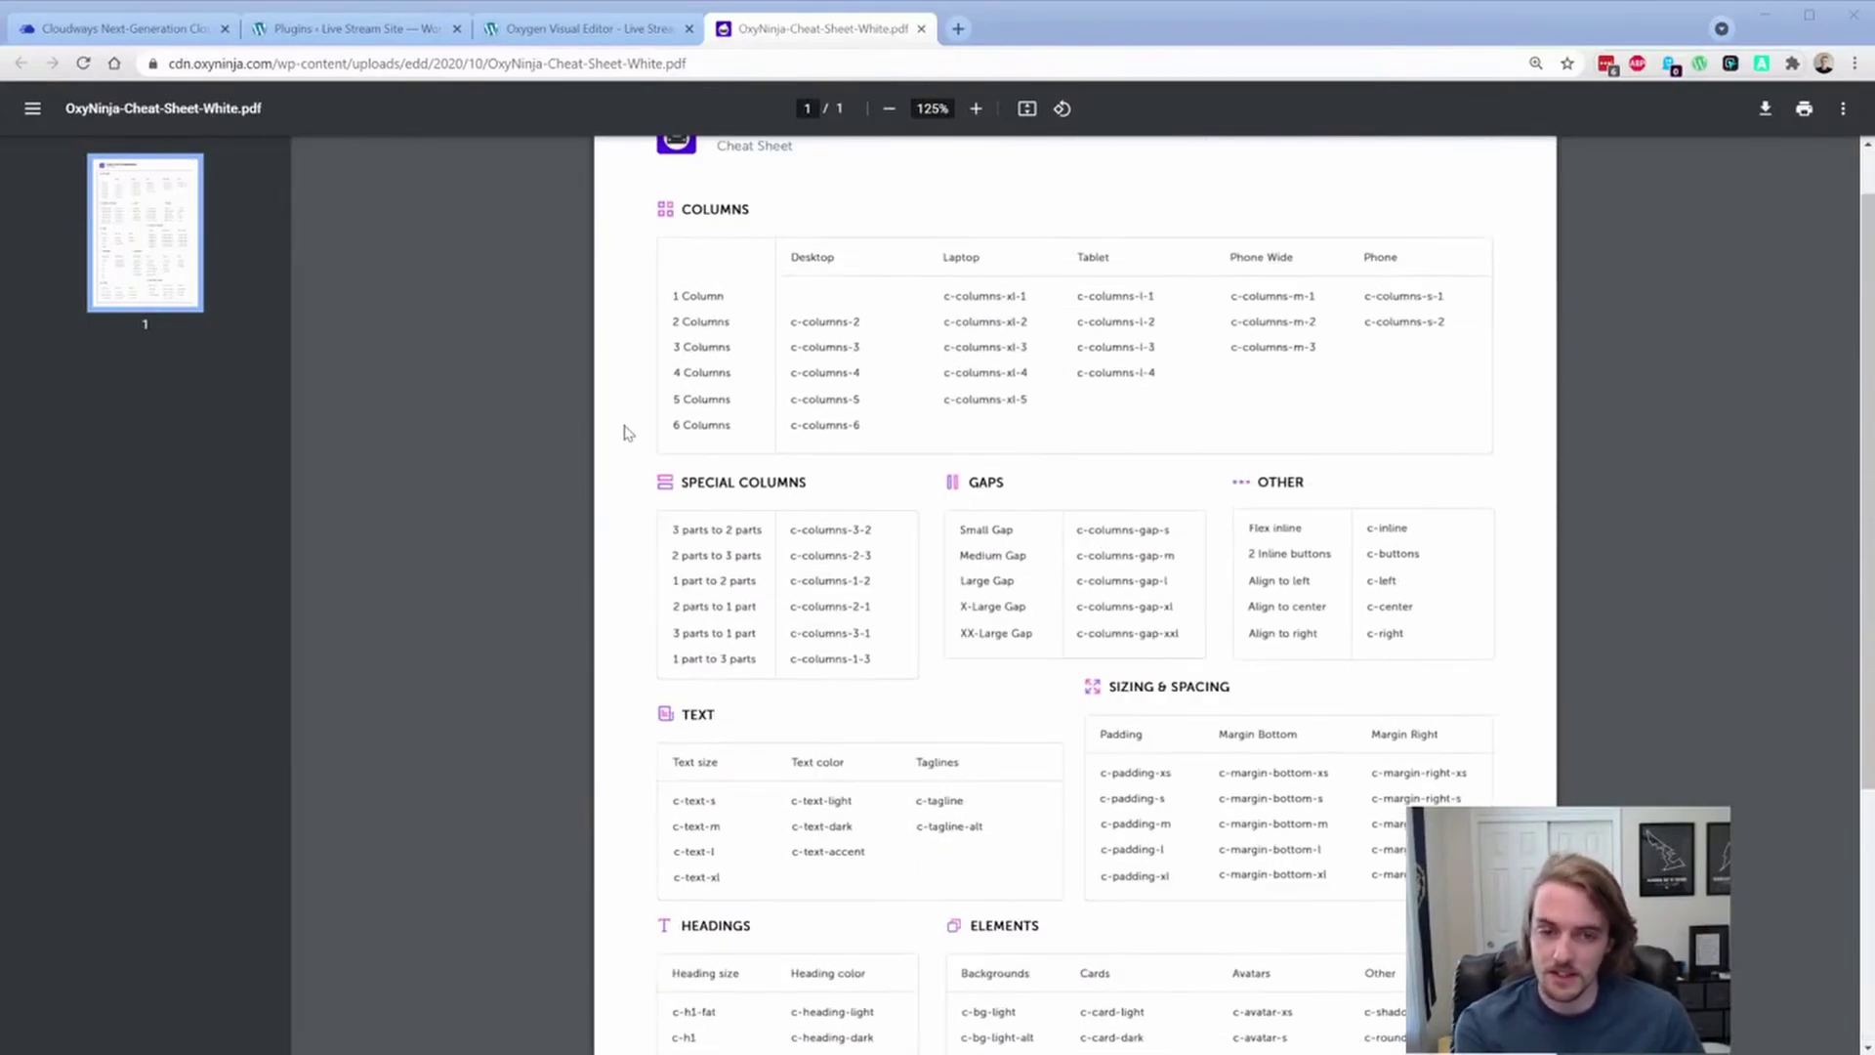